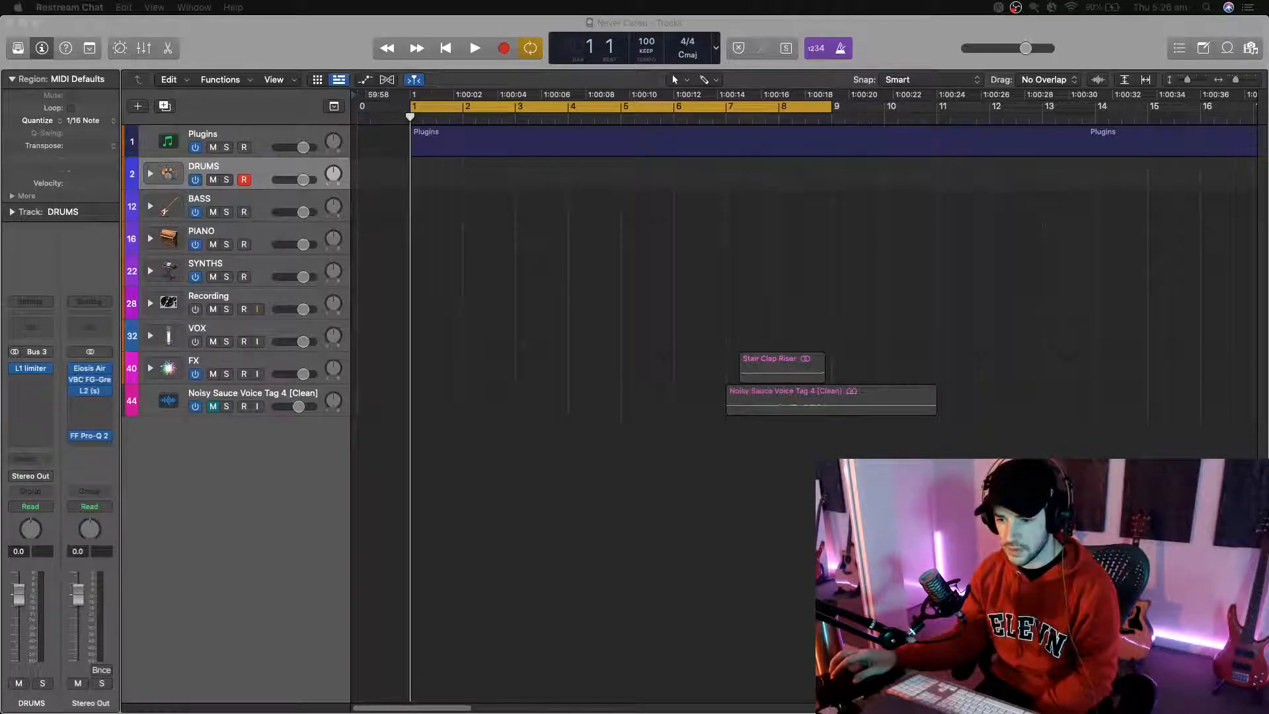
# Step: Set the audio output device to Multi-Output Device in the preferences and close them
pyautogui.click(418, 28)
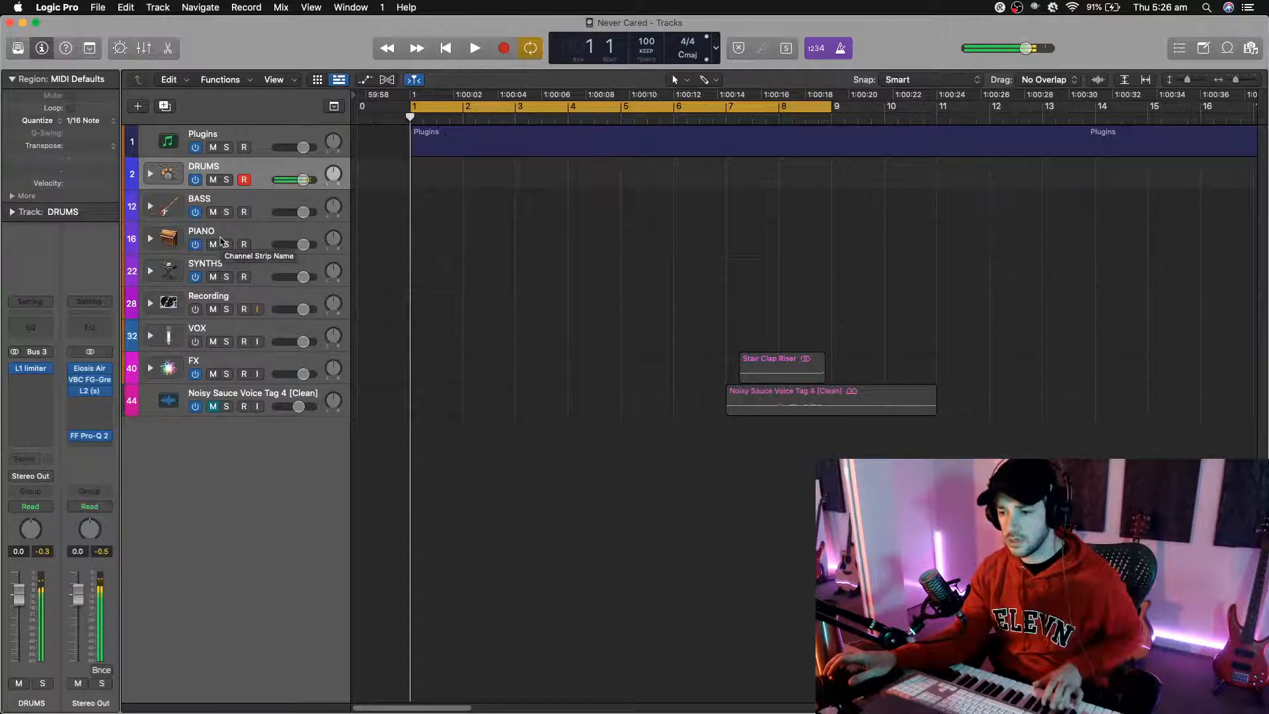
pyautogui.click(99, 8)
pyautogui.moveTo(57, 7)
pyautogui.moveTo(99, 43)
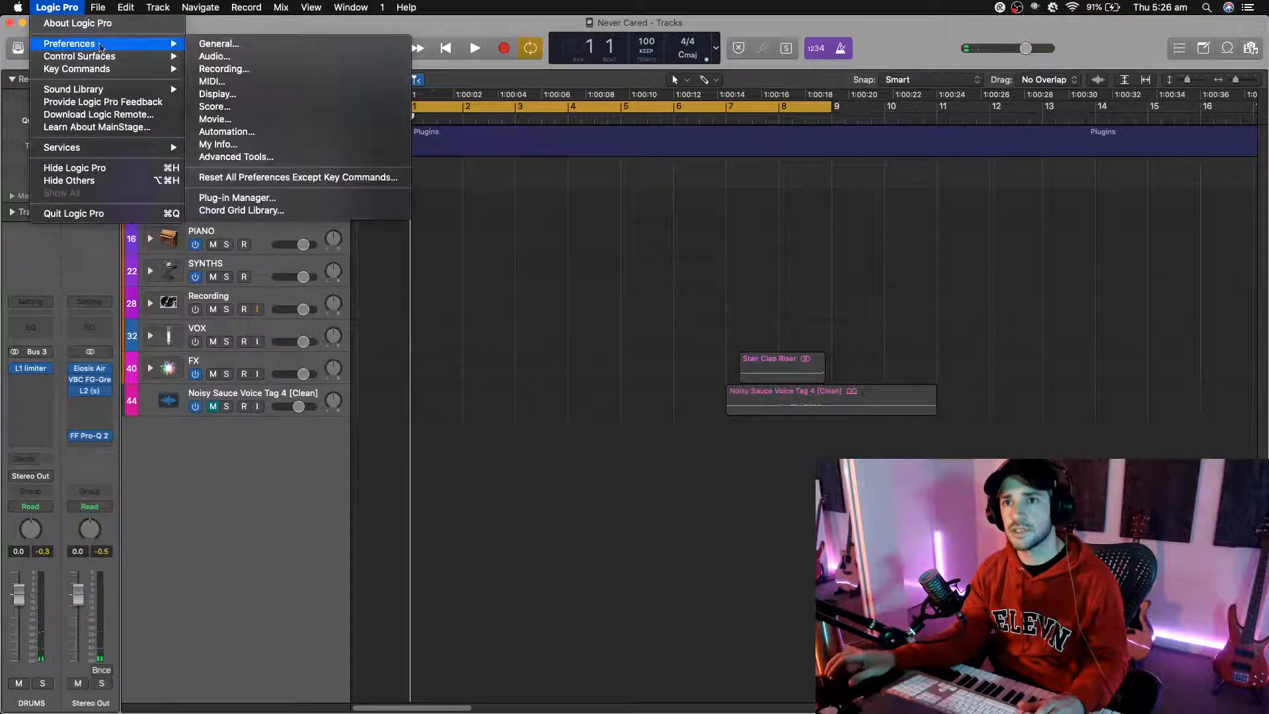
pyautogui.click(245, 56)
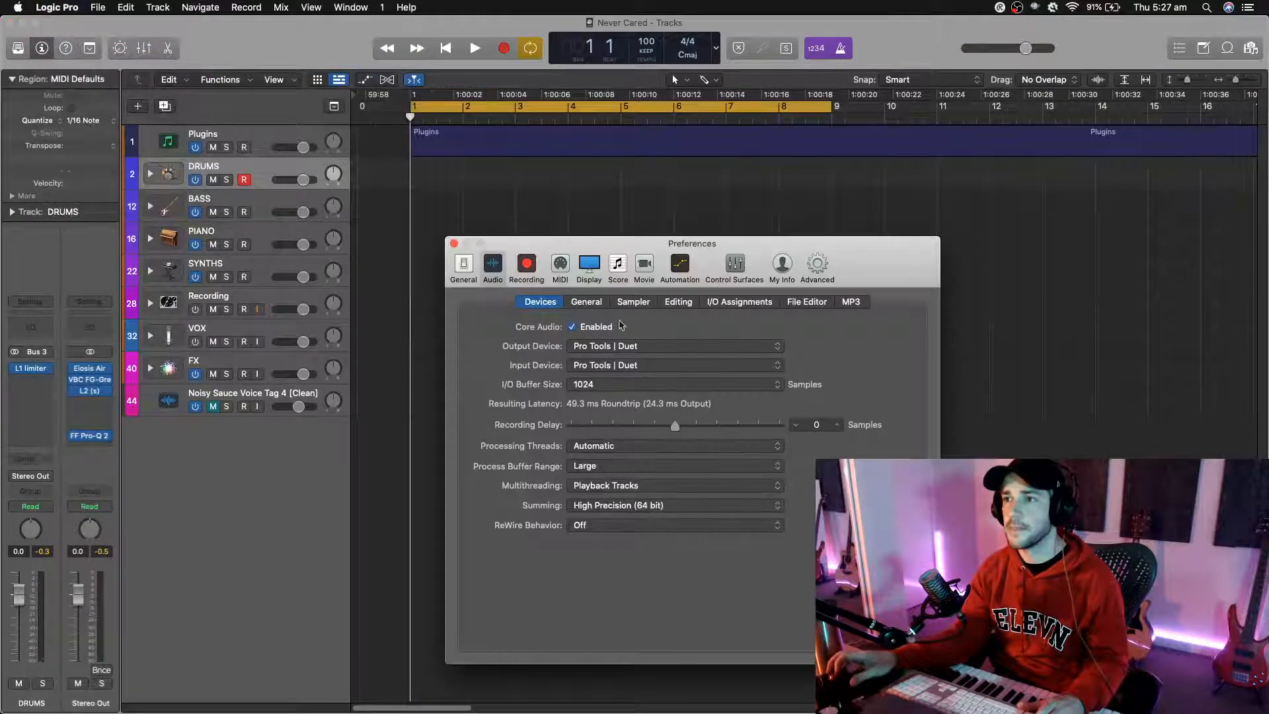
pyautogui.click(636, 351)
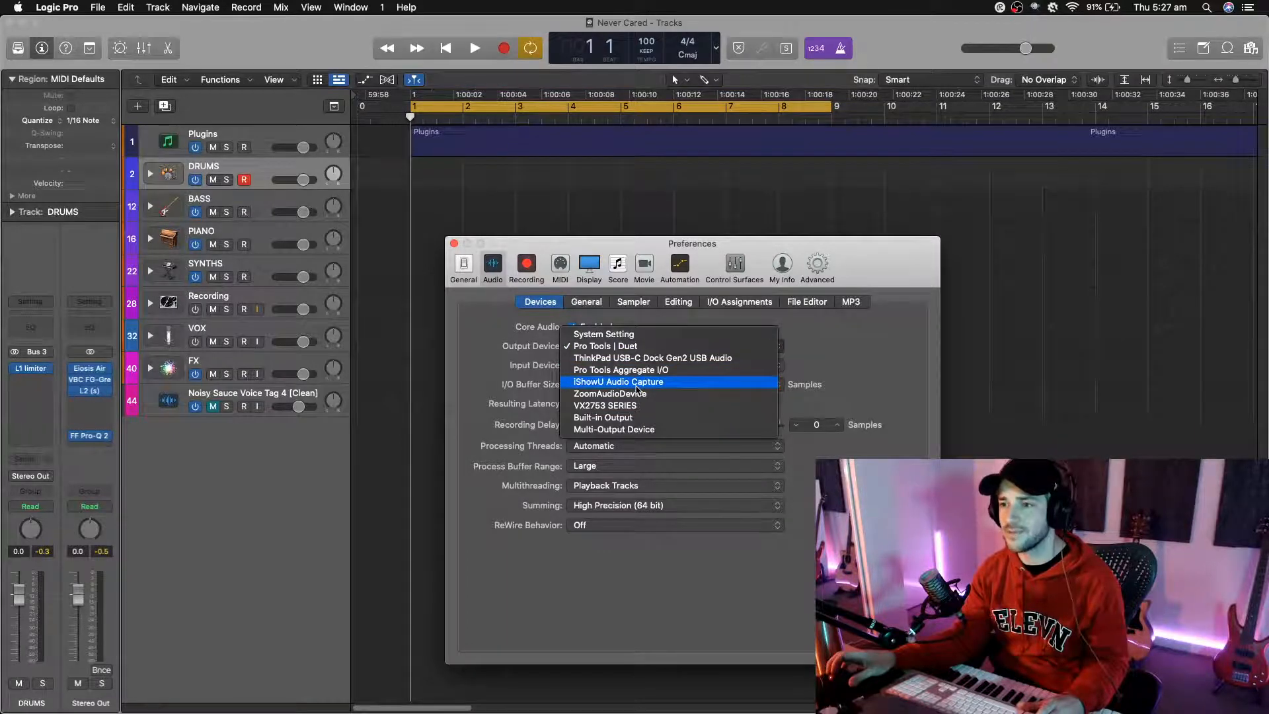
pyautogui.click(635, 431)
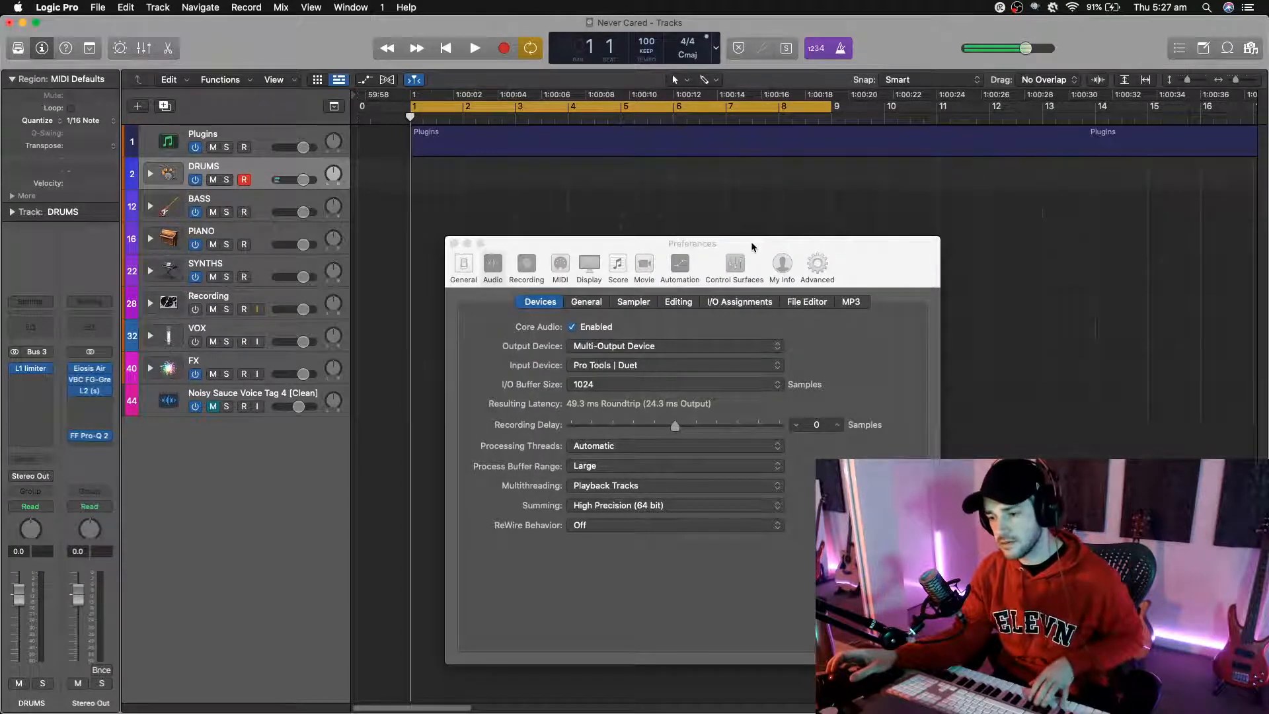
pyautogui.click(454, 243)
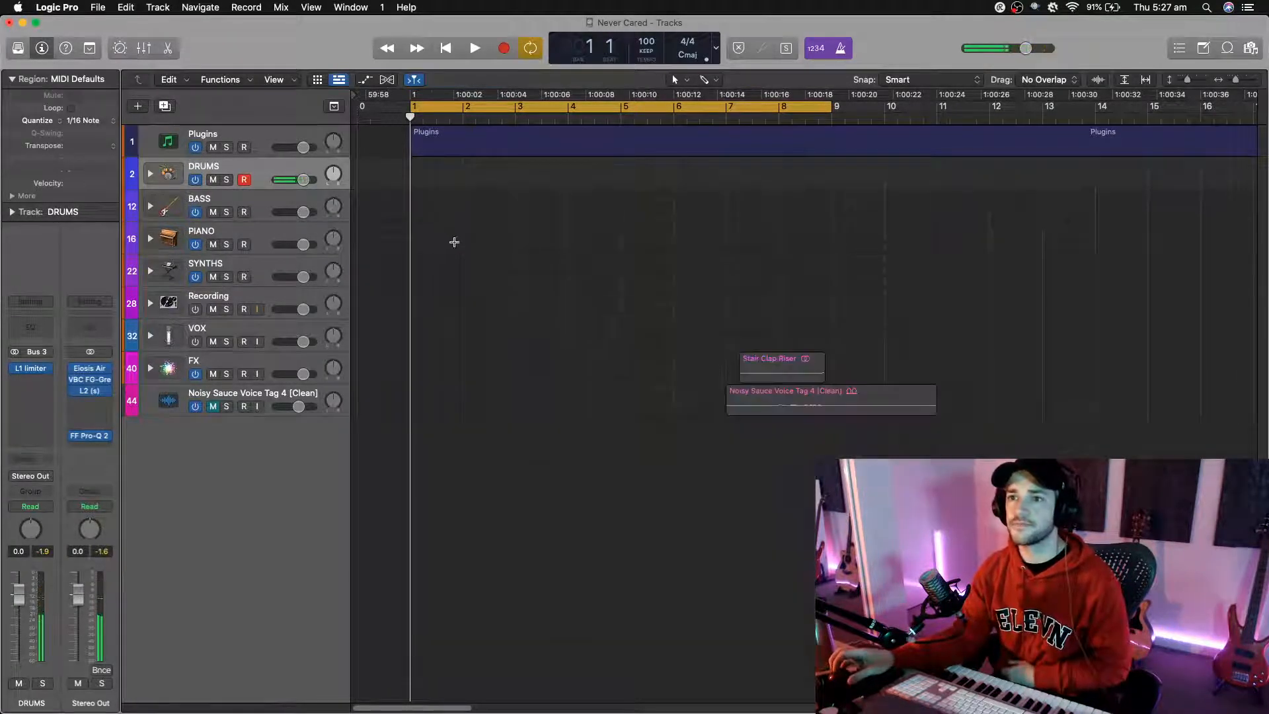
# Step: Select the SYNTHS track stack and expand it to show its instrument tracks
pyautogui.click(251, 198)
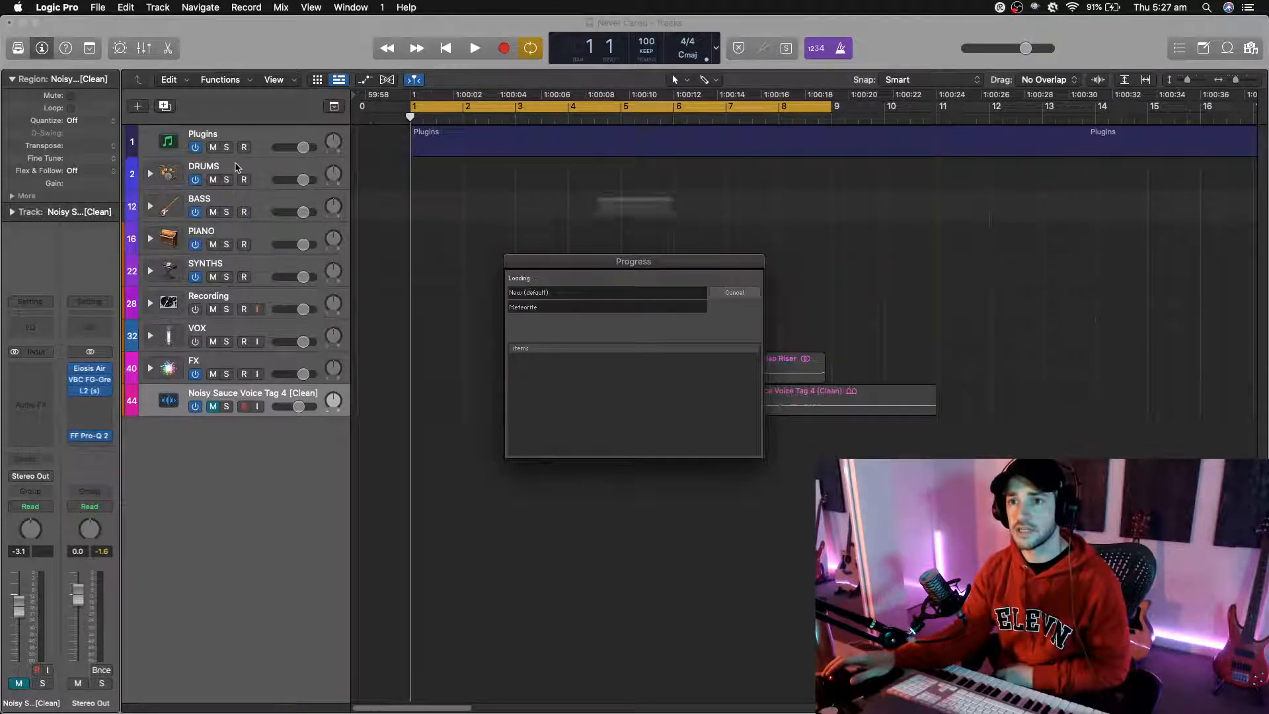
pyautogui.click(309, 259)
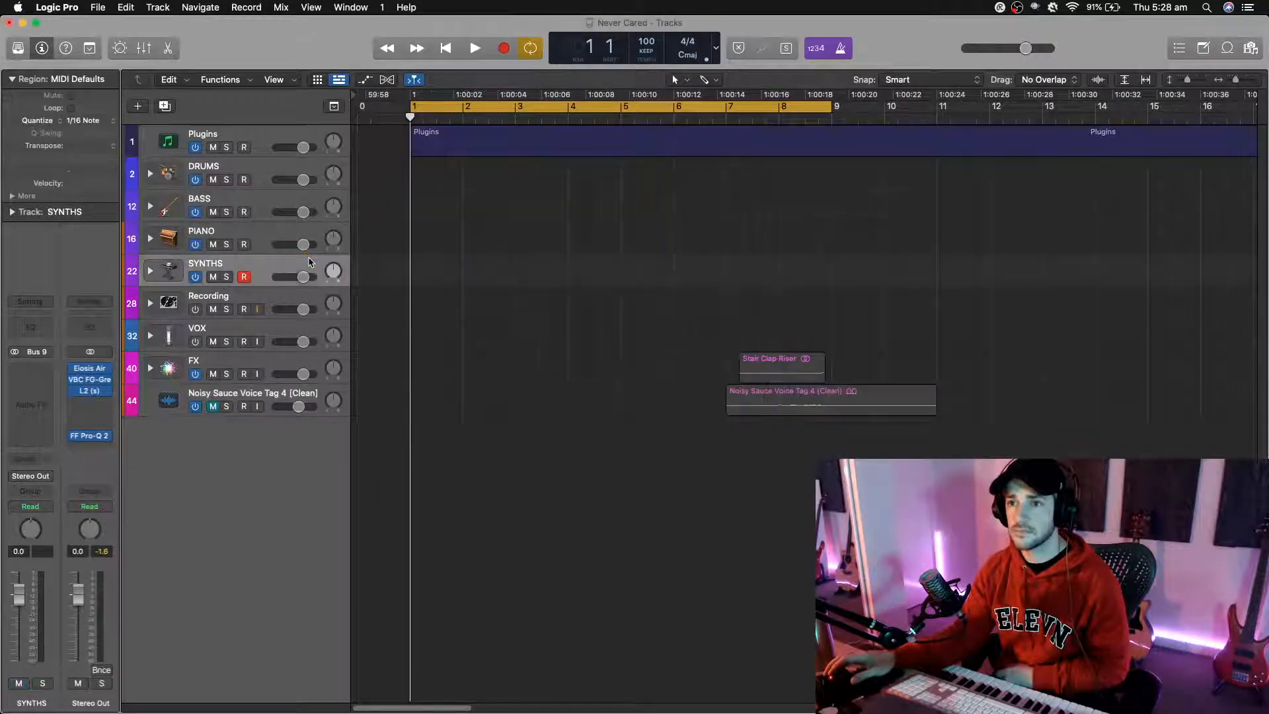
pyautogui.click(150, 271)
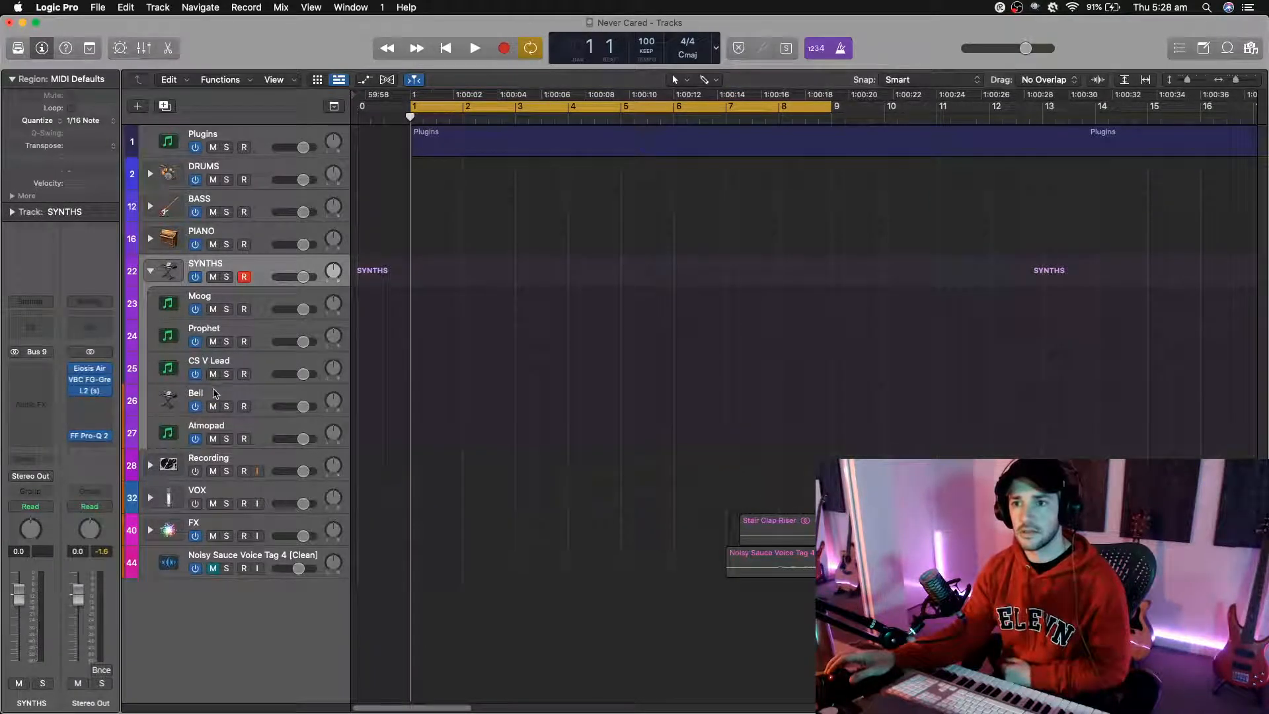
pyautogui.click(215, 394)
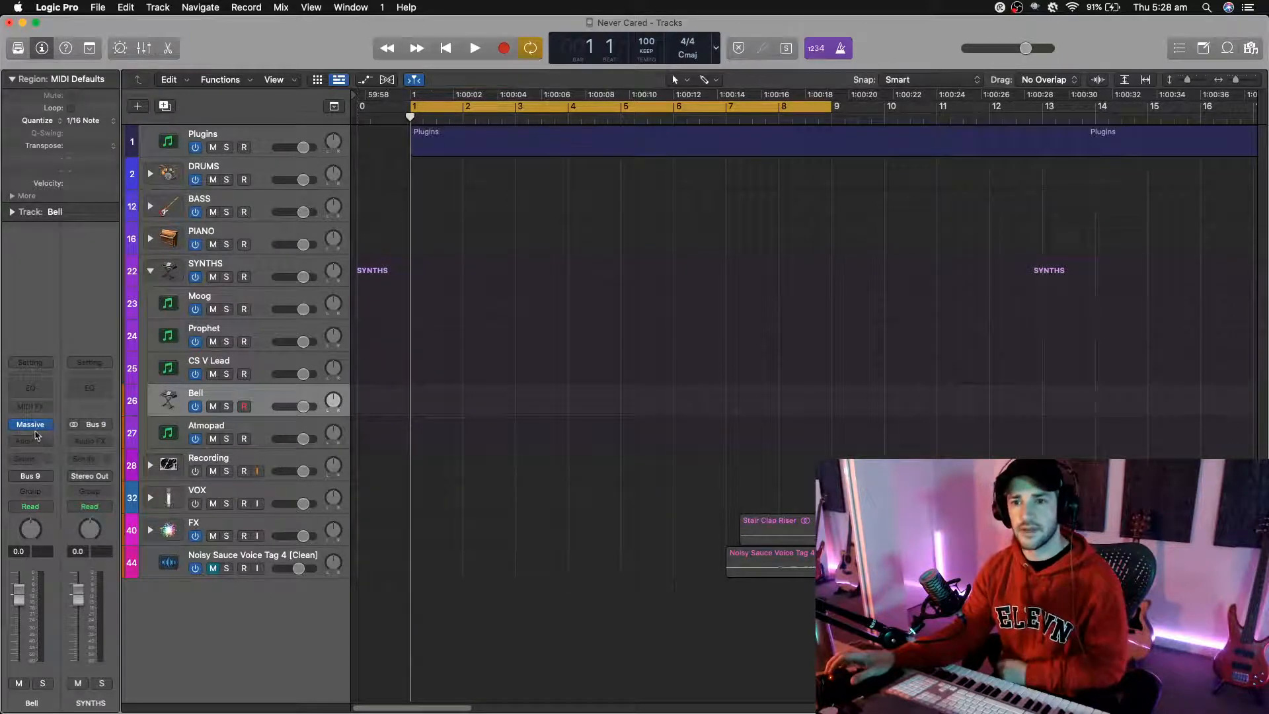
pyautogui.moveTo(51, 427)
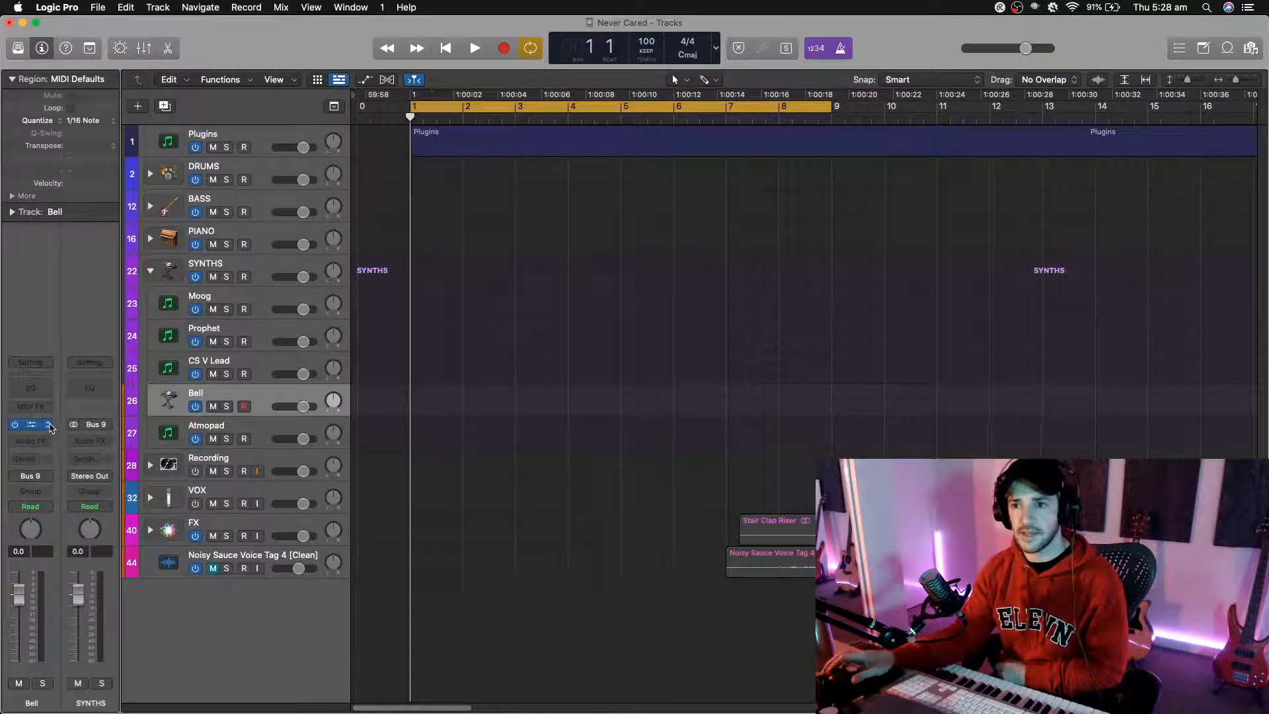
pyautogui.click(50, 426)
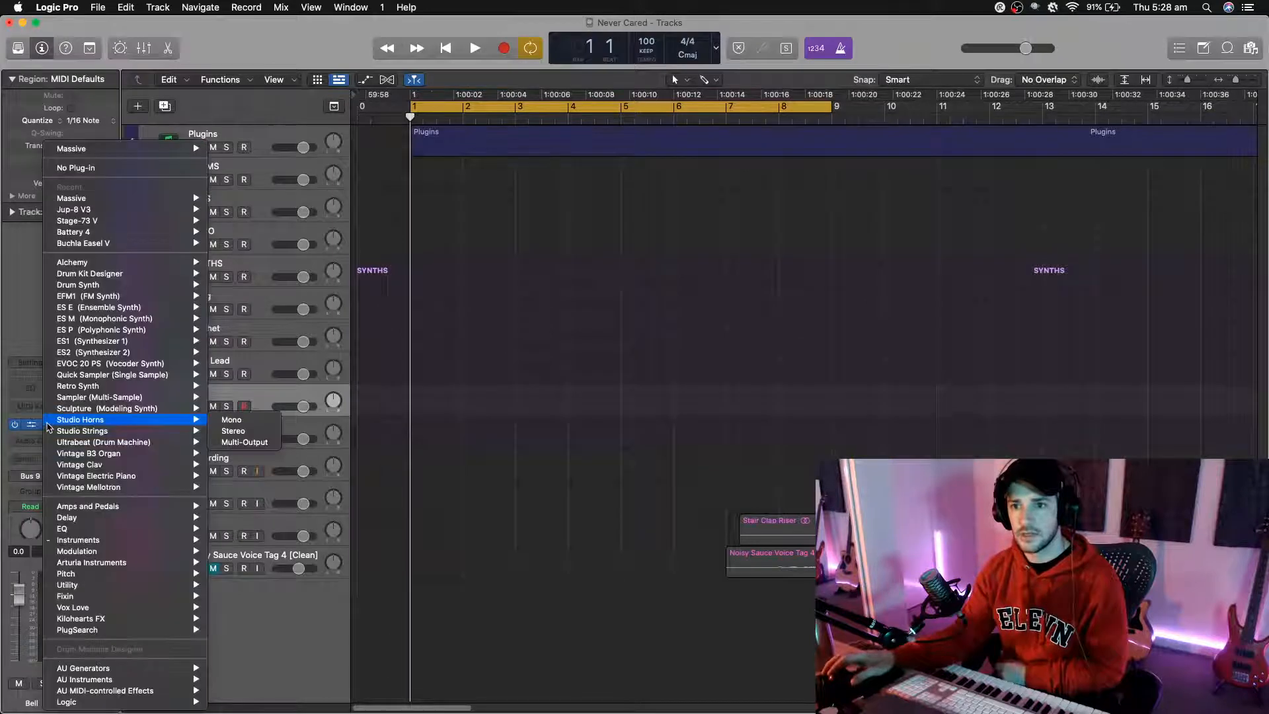
pyautogui.click(250, 387)
# Step: Replace the instrument on the CS V Lead track with Arturia's CMI V in stereo
pyautogui.click(208, 359)
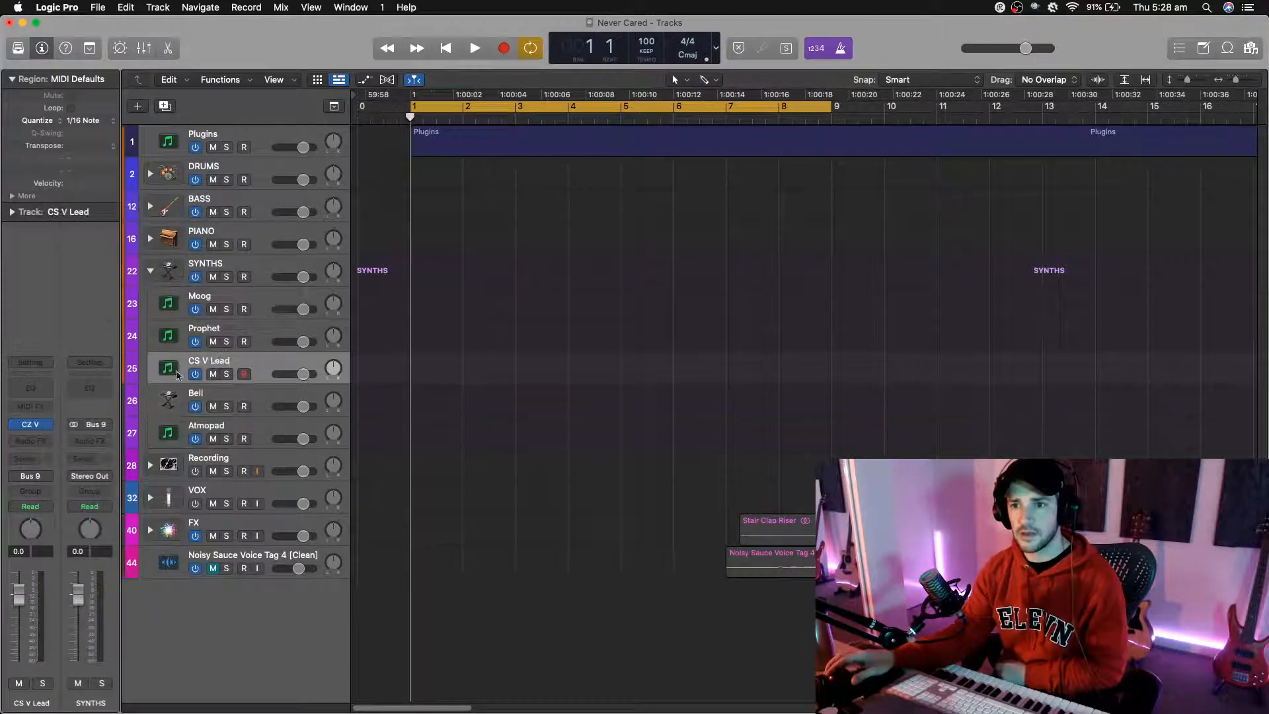
pyautogui.click(52, 424)
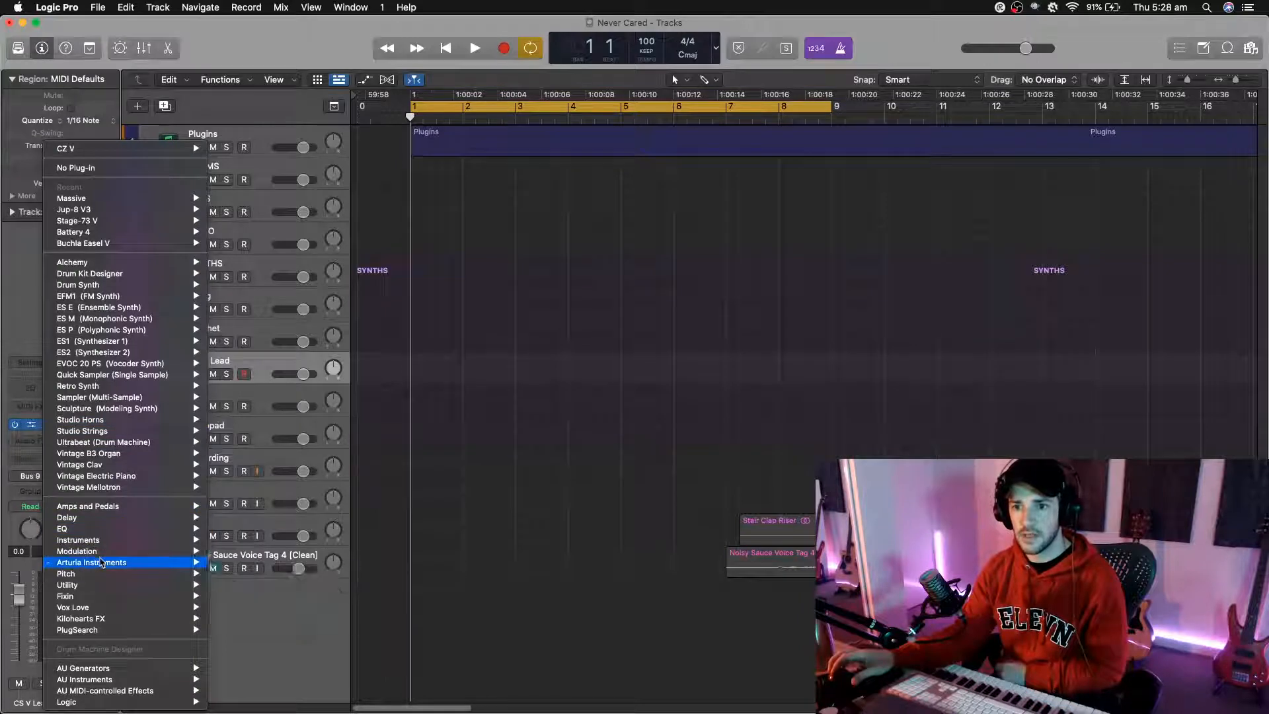
pyautogui.moveTo(103, 562)
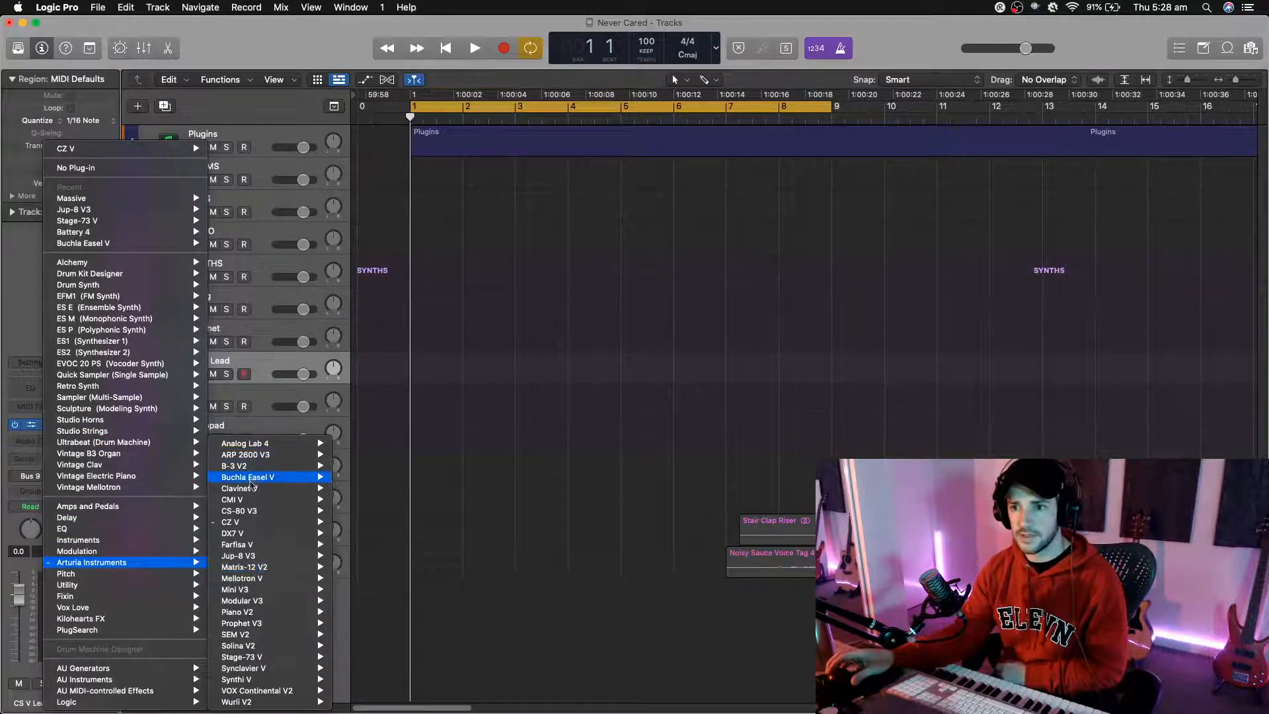
pyautogui.moveTo(312, 496)
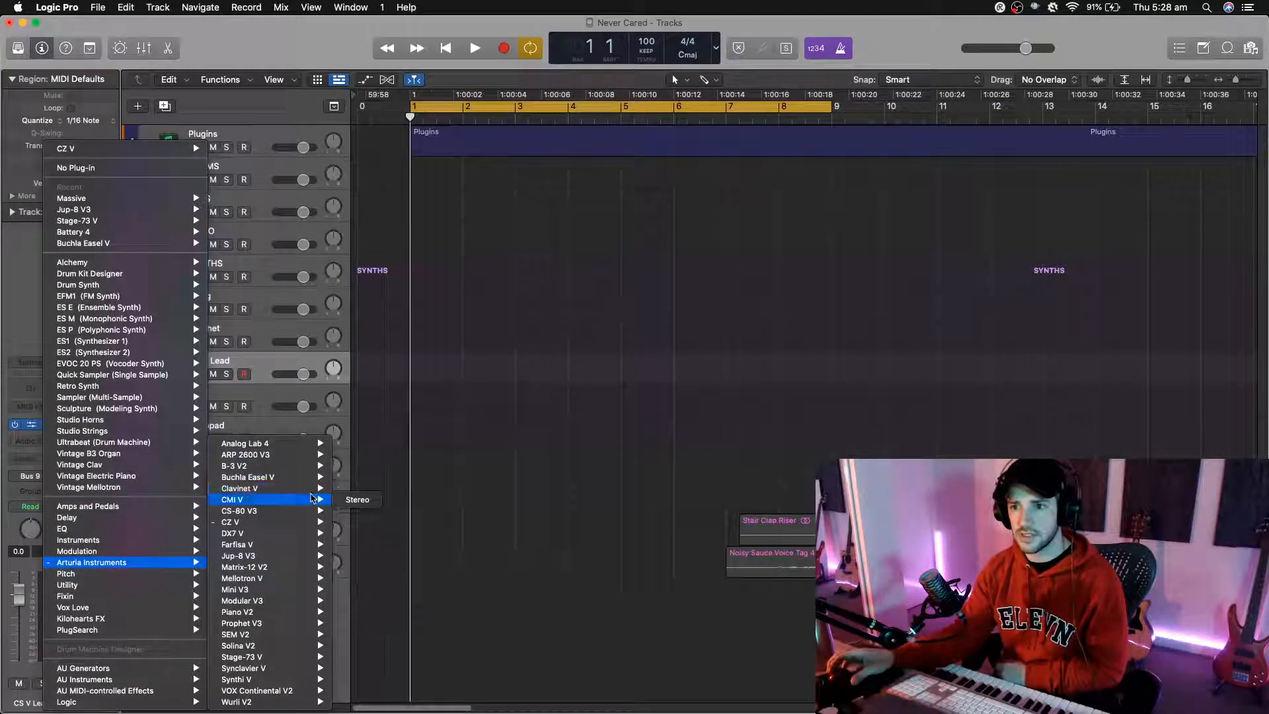
pyautogui.click(353, 500)
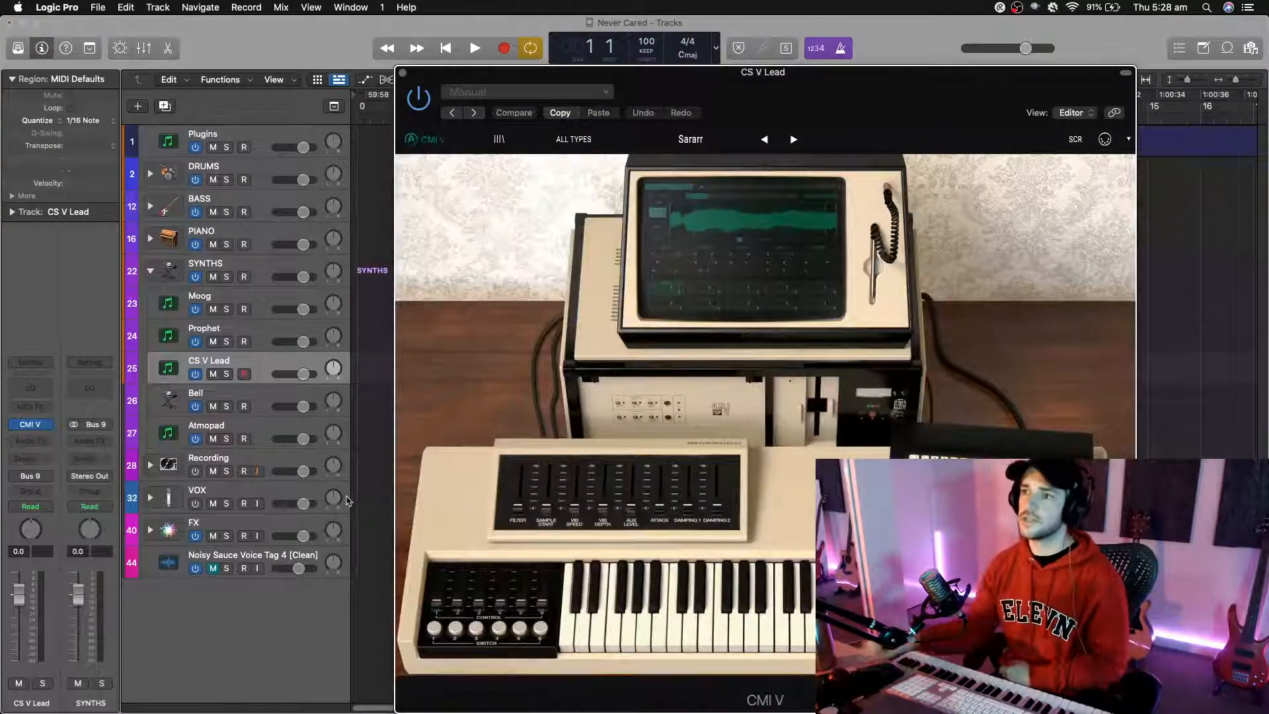
# Step: Open the CMI V screen and browse its sample list as far as the bell samples
pyautogui.moveTo(818, 114); pyautogui.dragTo(427, 53)
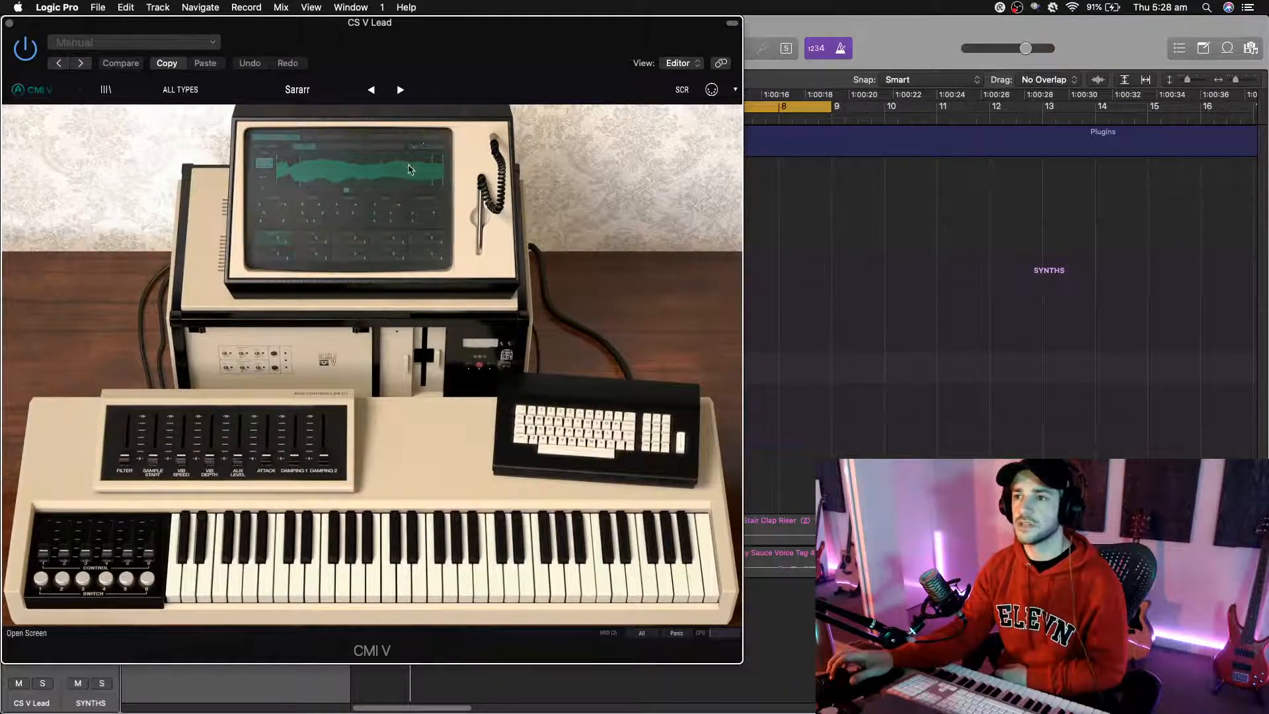
pyautogui.click(404, 217)
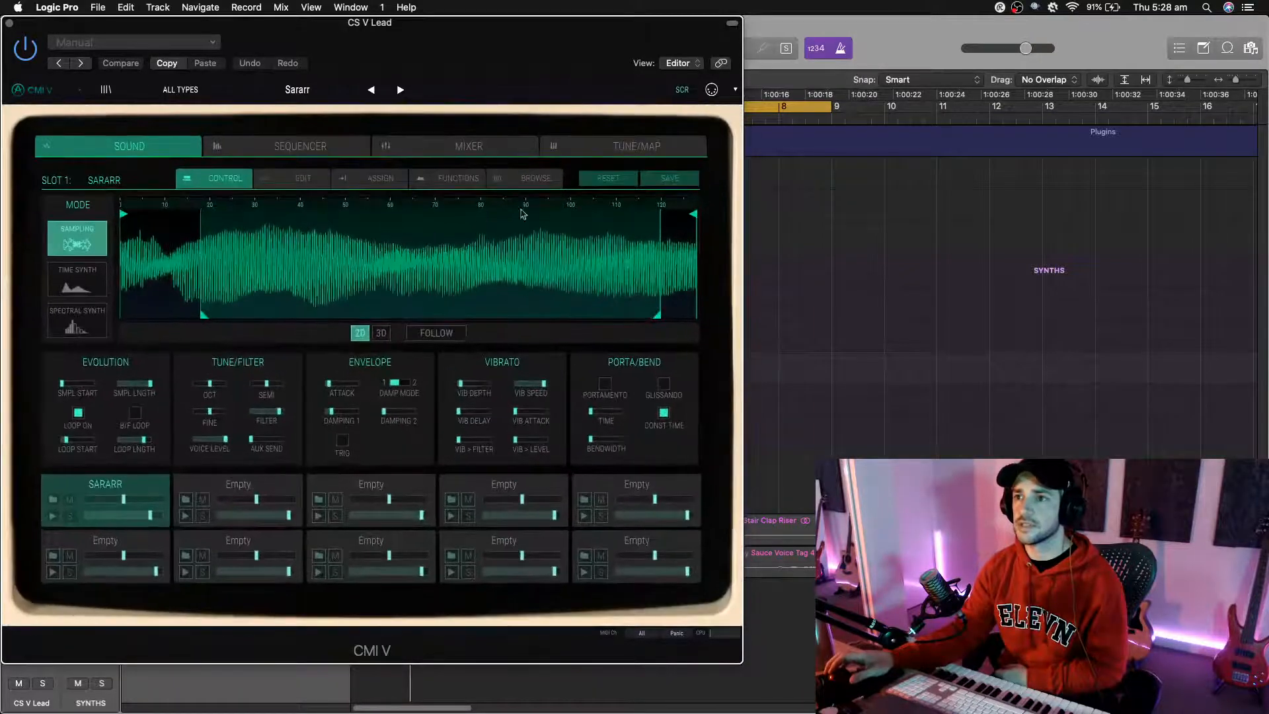
pyautogui.click(533, 181)
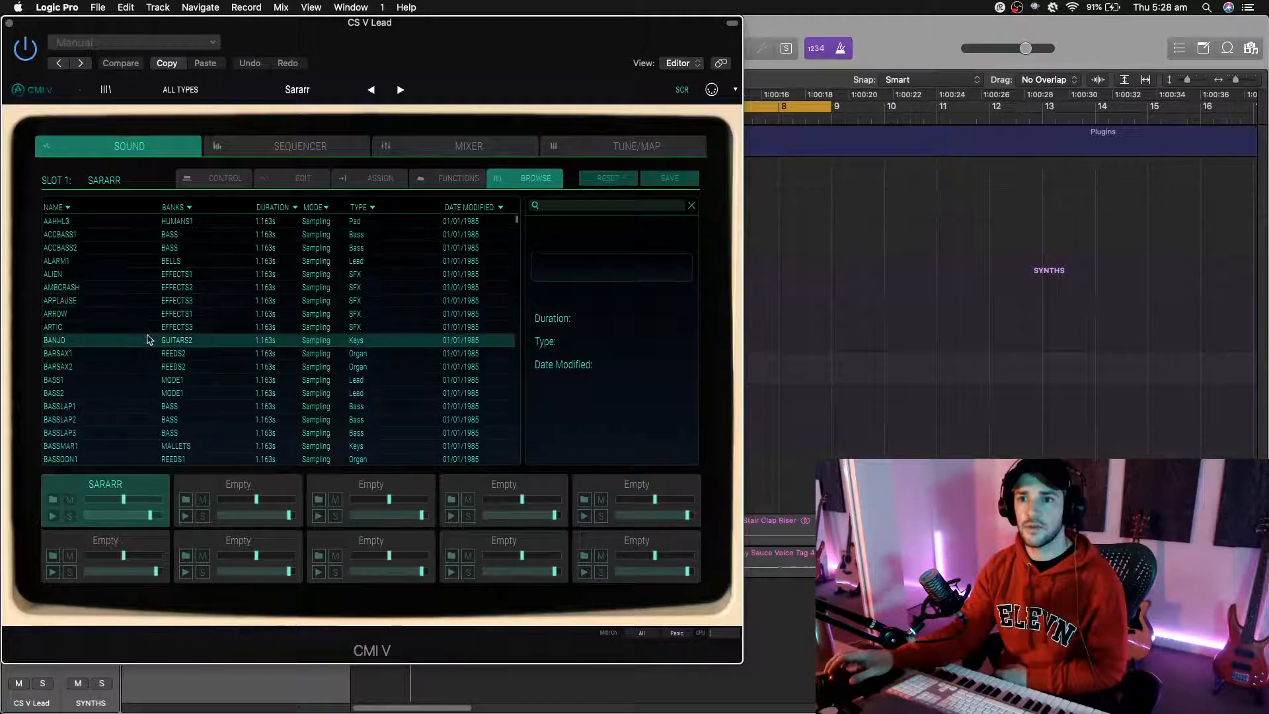
pyautogui.scroll(-3, 149, 338)
pyautogui.scroll(-10, 149, 338)
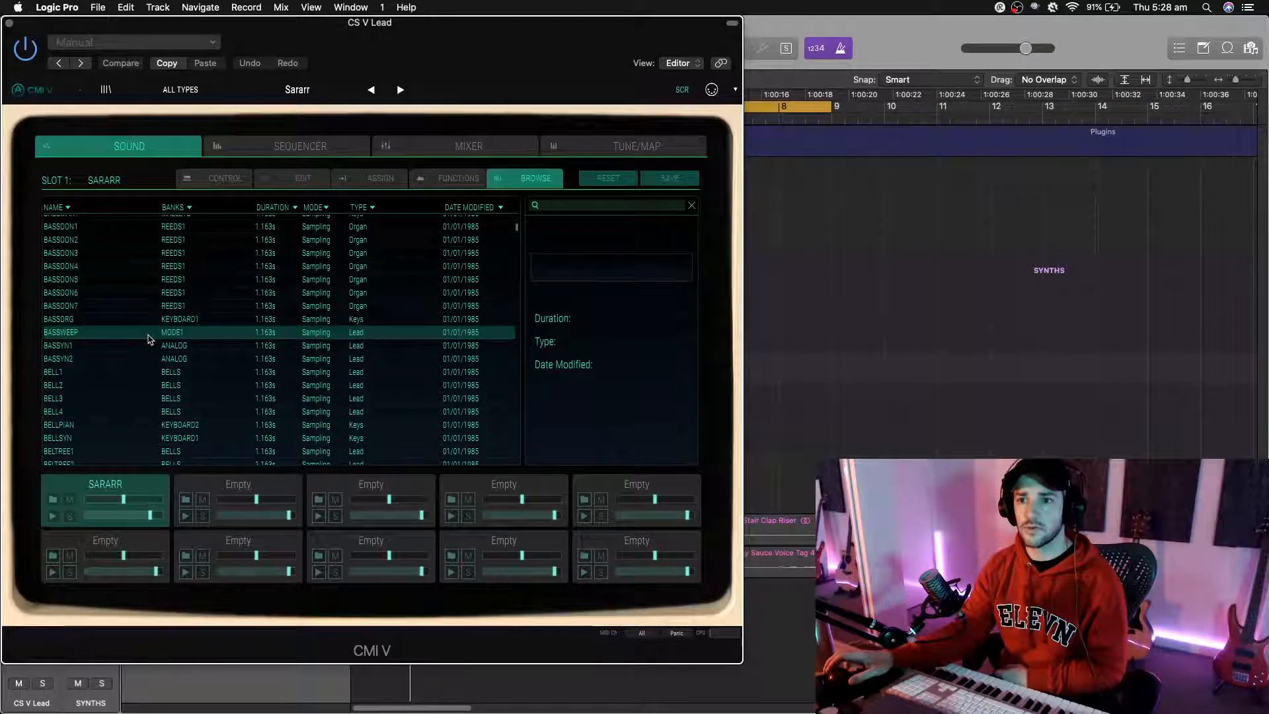
# Step: Load the BELL1 sample into slot 1 of the CMI V
pyautogui.click(123, 374)
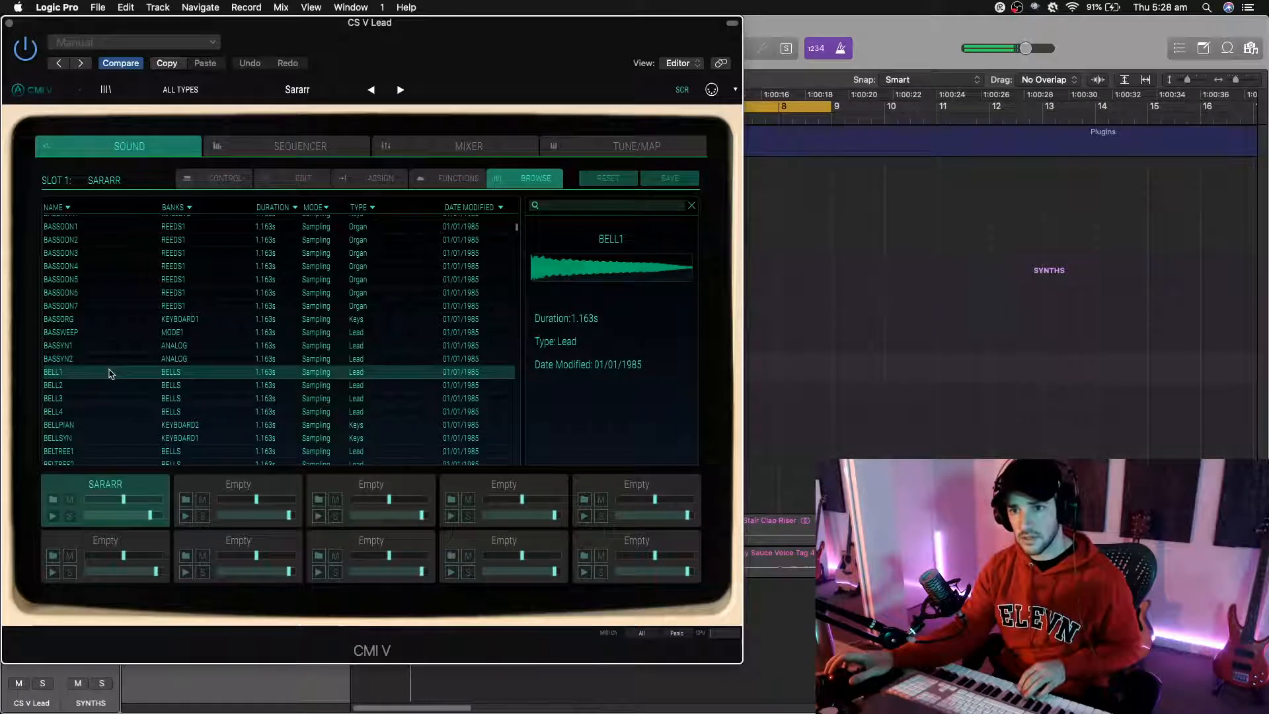
pyautogui.moveTo(109, 373); pyautogui.dragTo(115, 496)
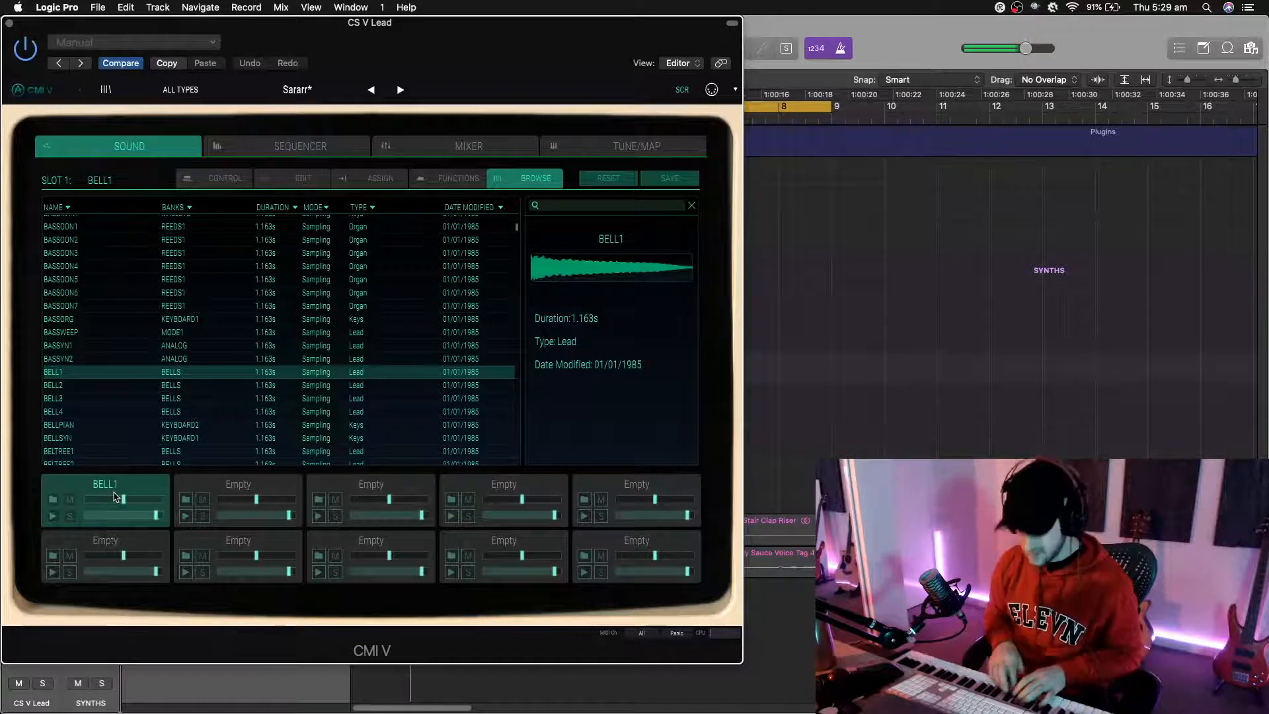
# Step: Audition the other bell samples, load BELL4 into slot 1 and close the CMI V window
pyautogui.click(68, 387)
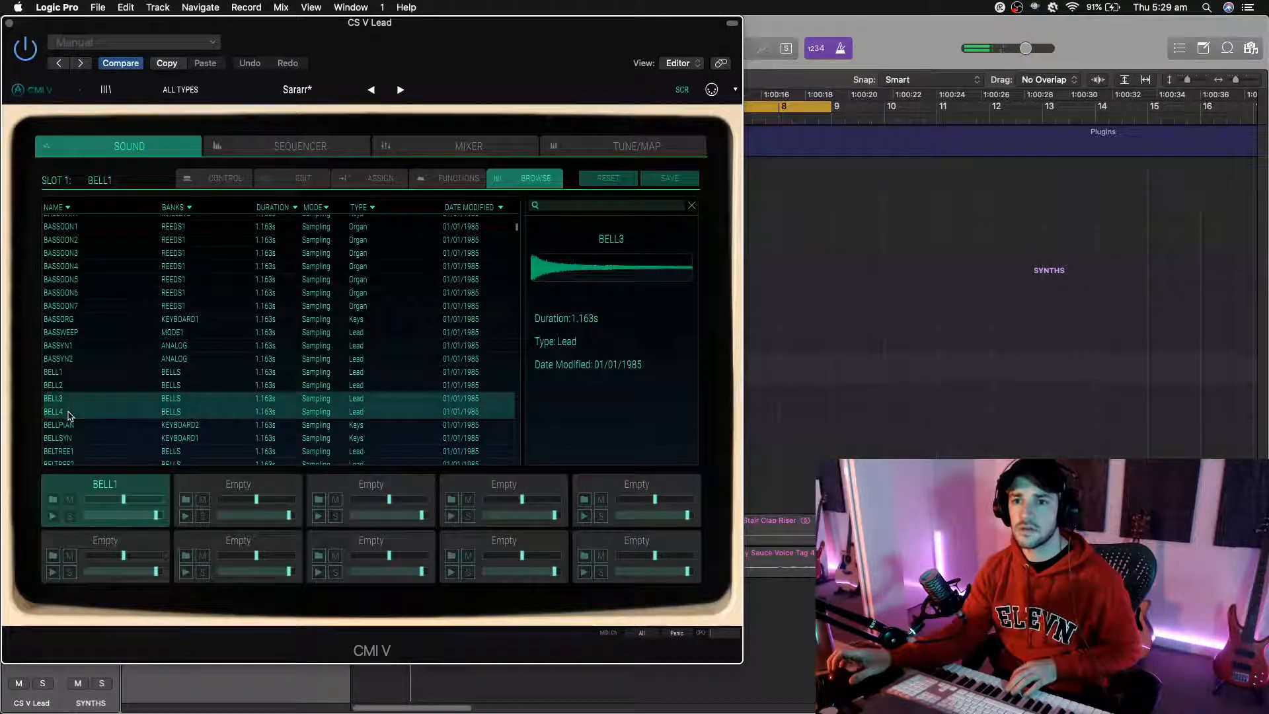
pyautogui.click(69, 414)
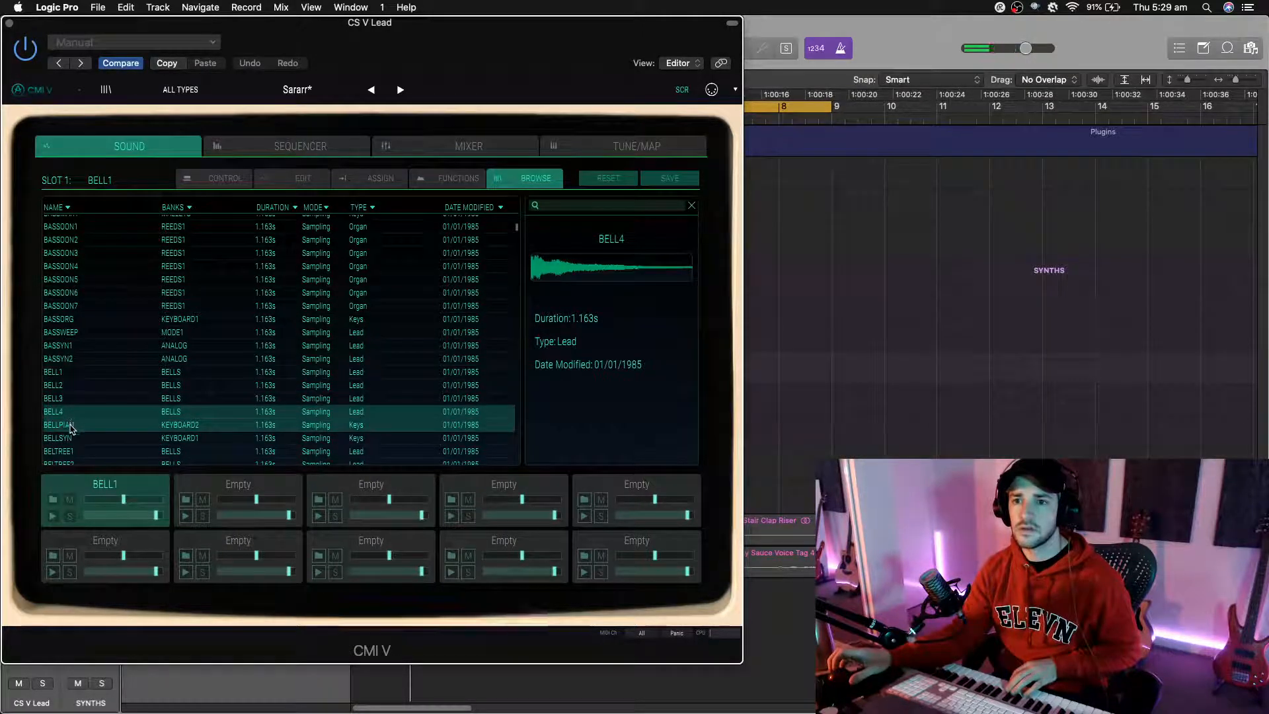
pyautogui.moveTo(65, 413); pyautogui.dragTo(103, 488)
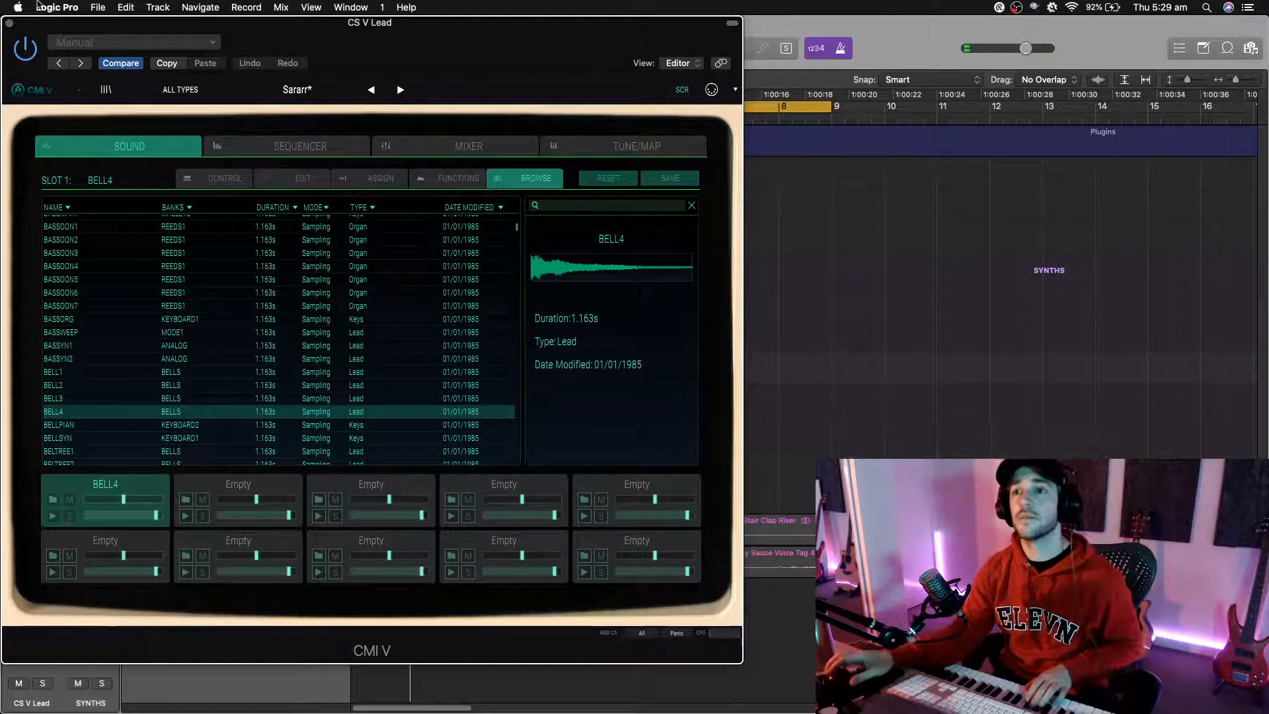
pyautogui.click(10, 23)
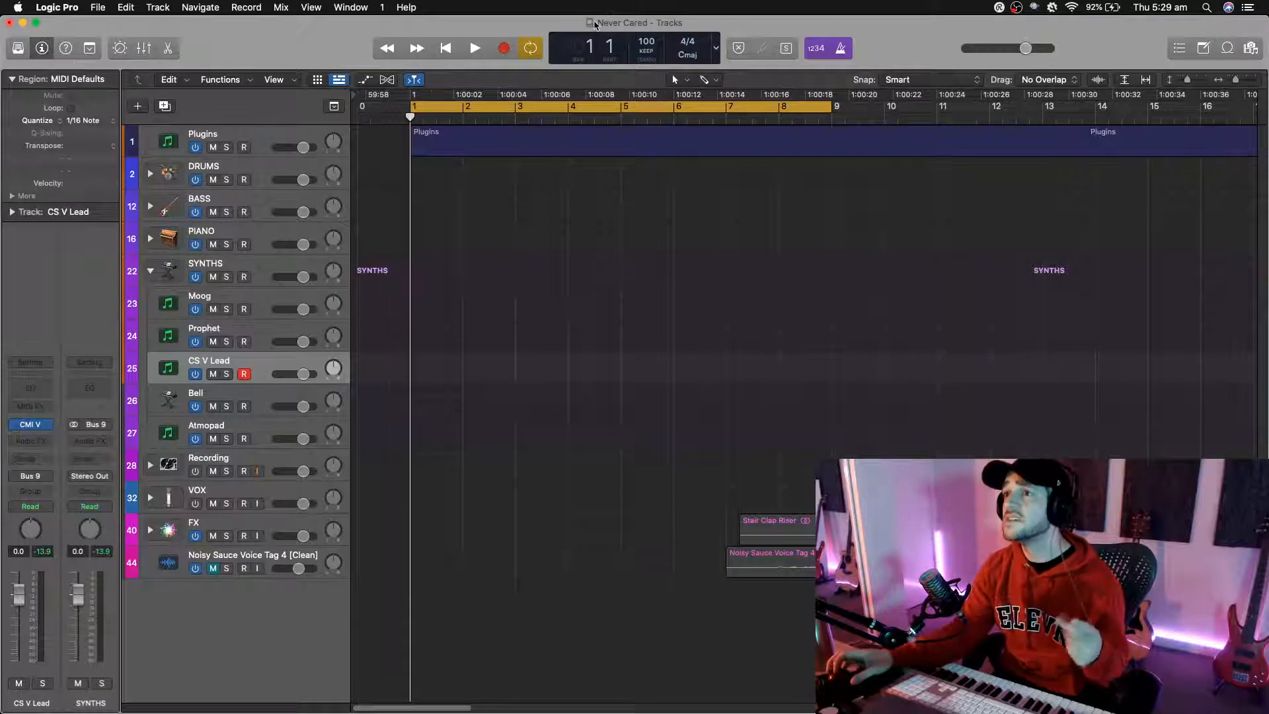
# Step: Set the project tempo to 90 and start playback to rehearse the melody
pyautogui.press('space')
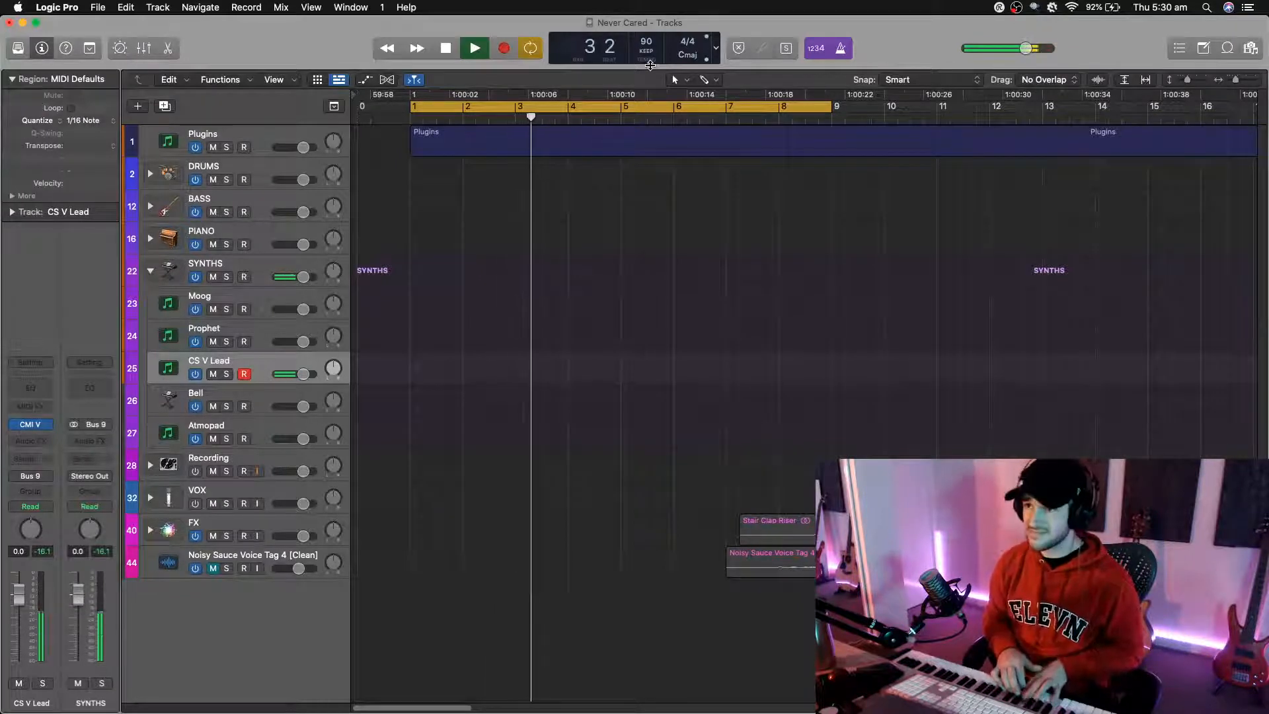
pyautogui.press('r')
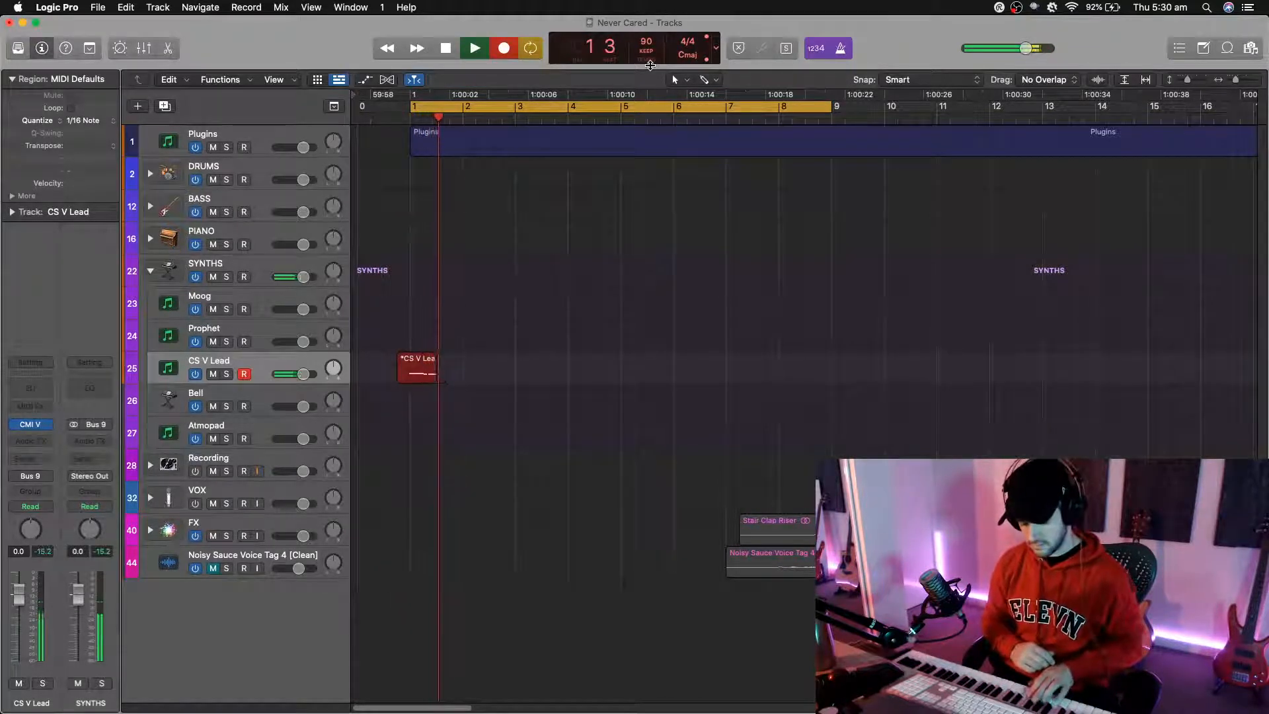
pyautogui.press('space')
pyautogui.press('Delete')
# Step: Record an eight-bar melody on the CS V Lead track and briefly play back the take
pyautogui.press('r')
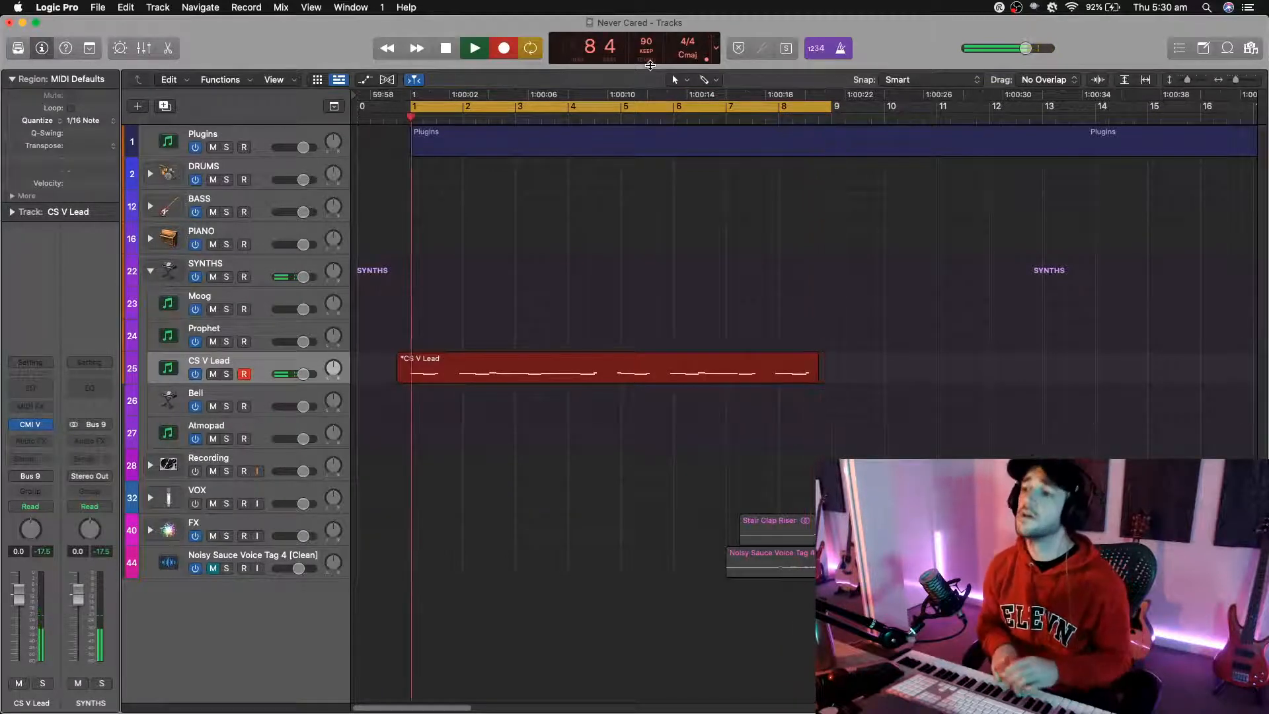
pyautogui.press('space')
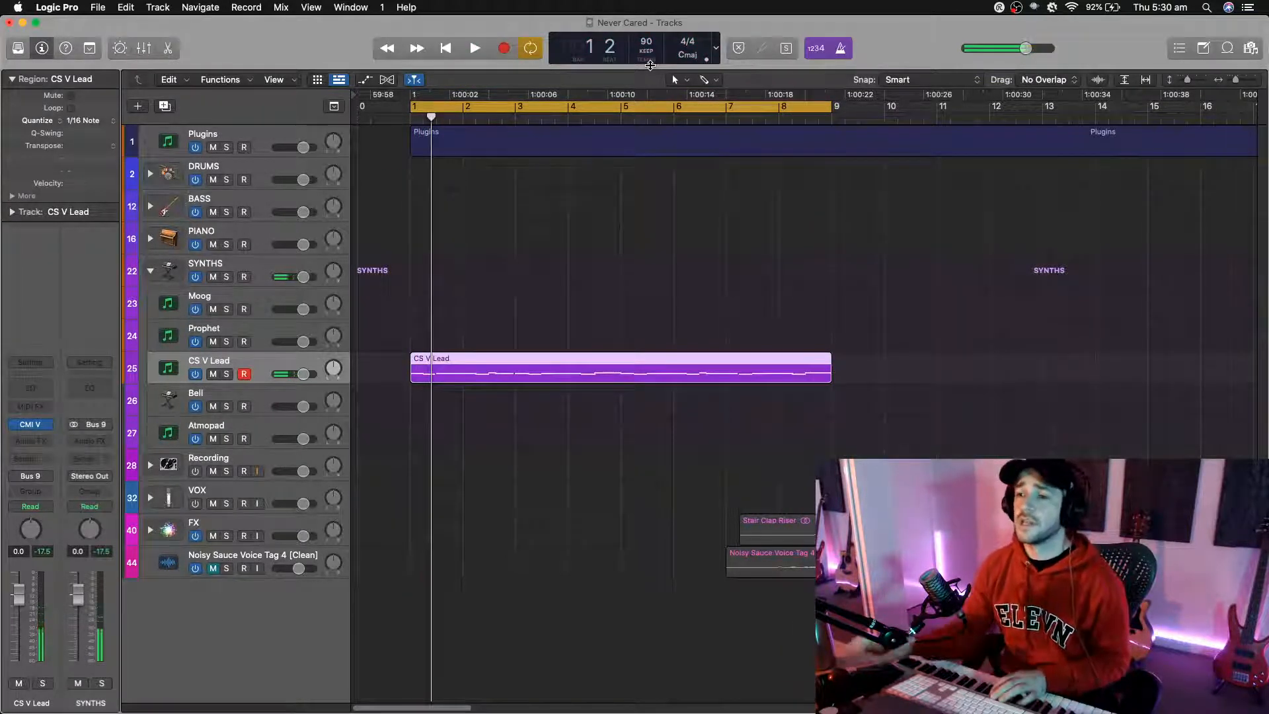
pyautogui.press('space')
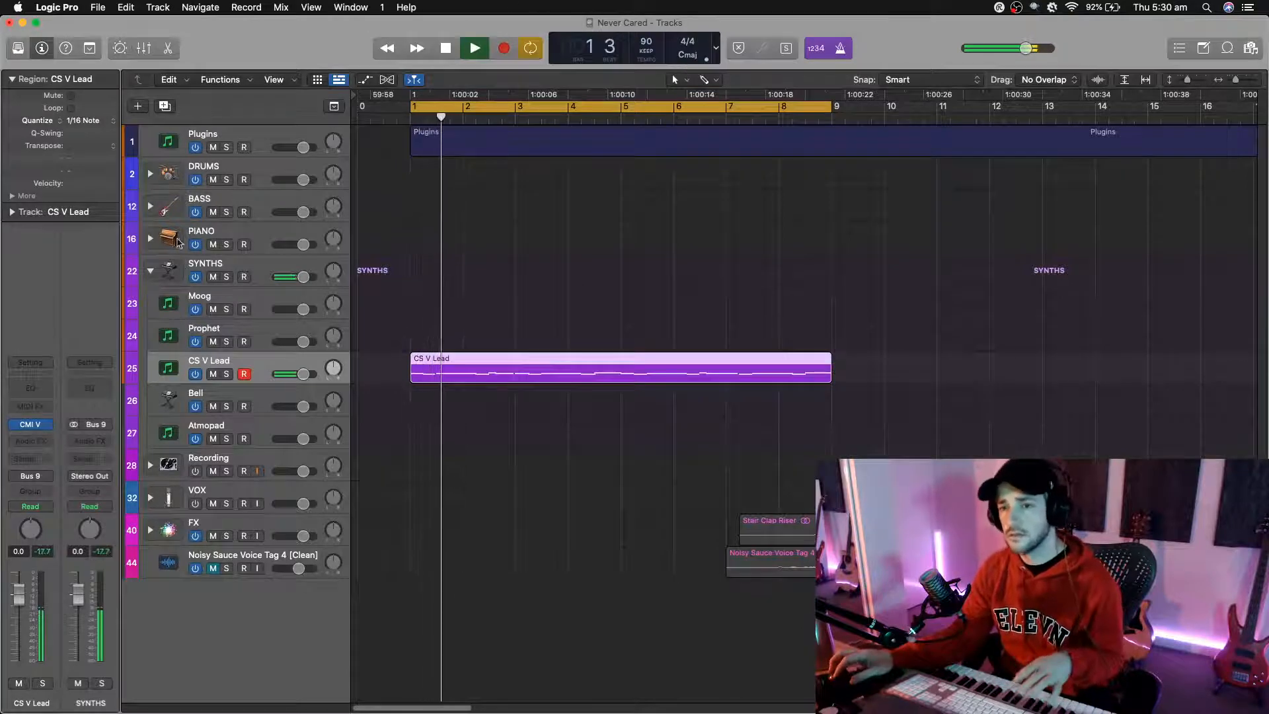
pyautogui.press('space')
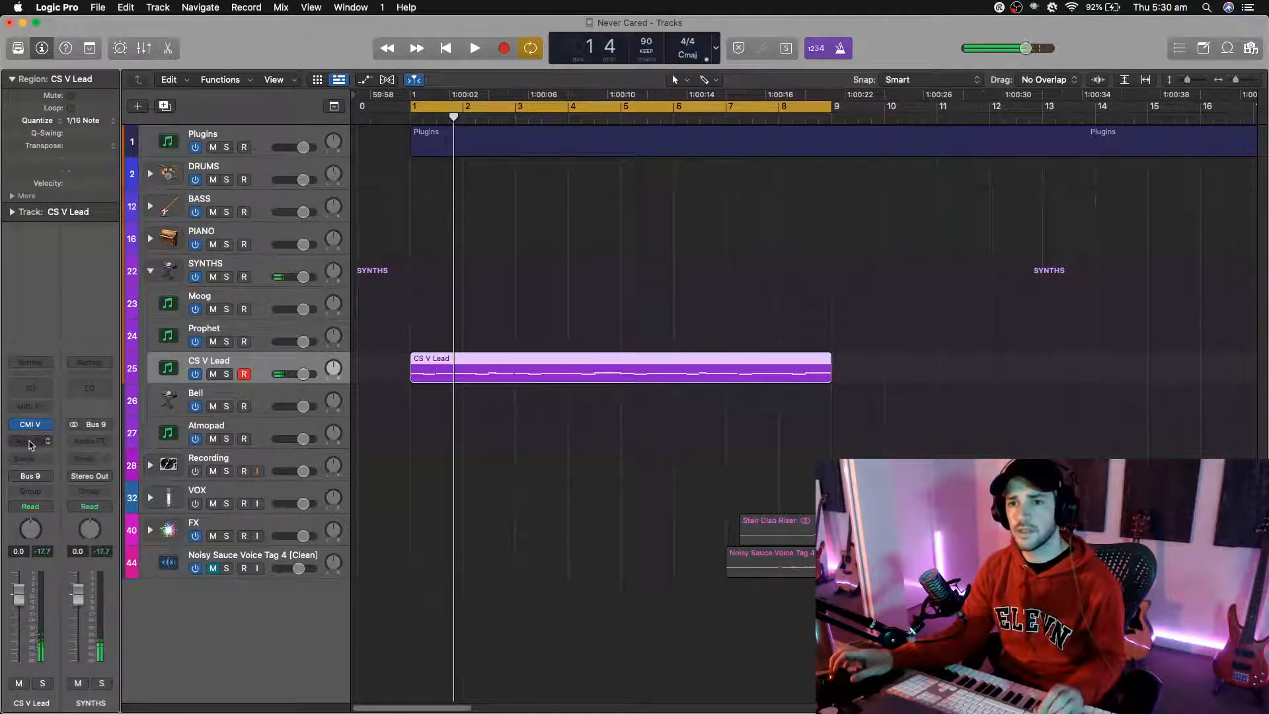
# Step: Insert the H-Delay (s) effect on the CS V Lead channel by searching the plug-ins for "delay"
pyautogui.click(30, 444)
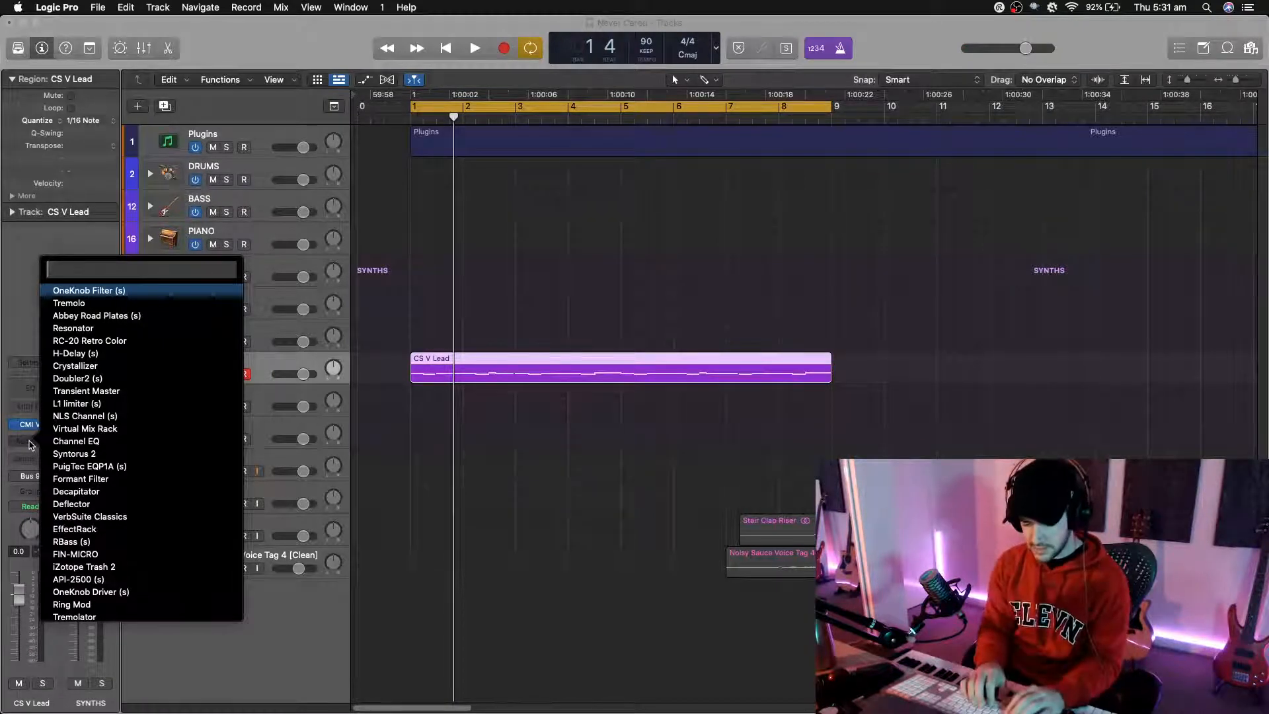
pyautogui.write('delay')
pyautogui.press('Return')
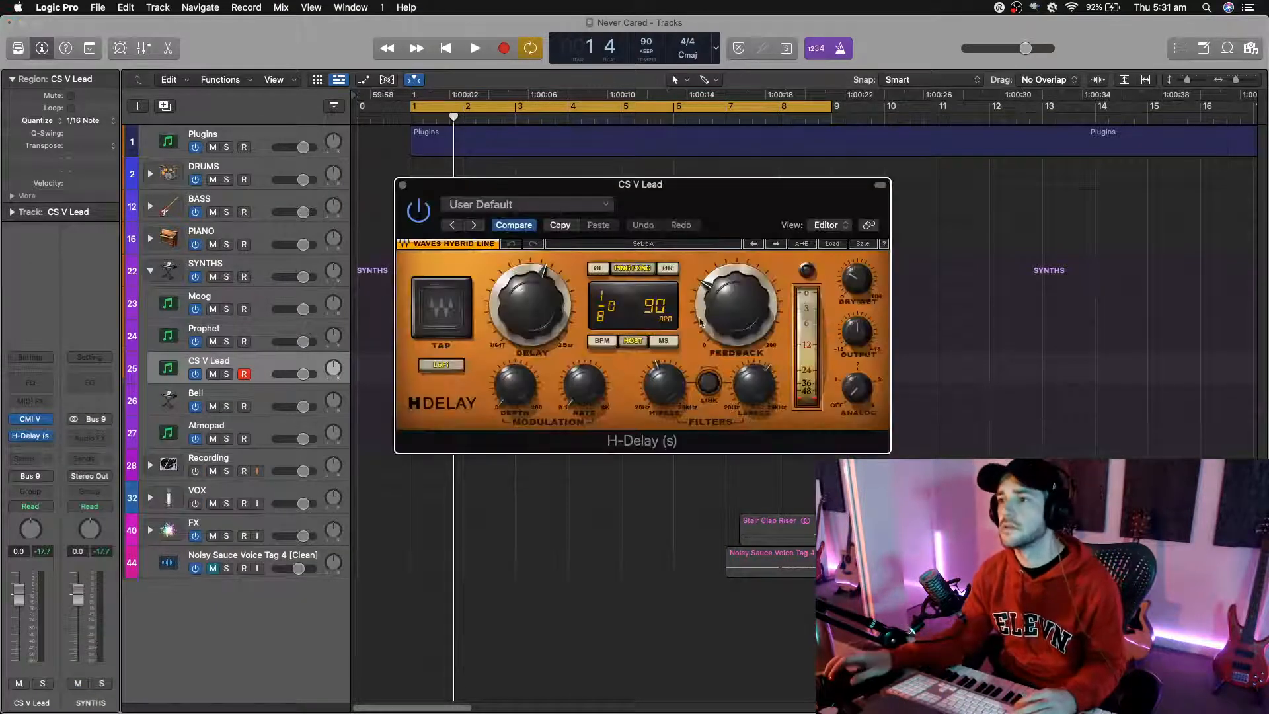
# Step: Play the loop and fine-tune the H-Delay's dry/wet mix, low-pass filter and modulation depth
pyautogui.press('space')
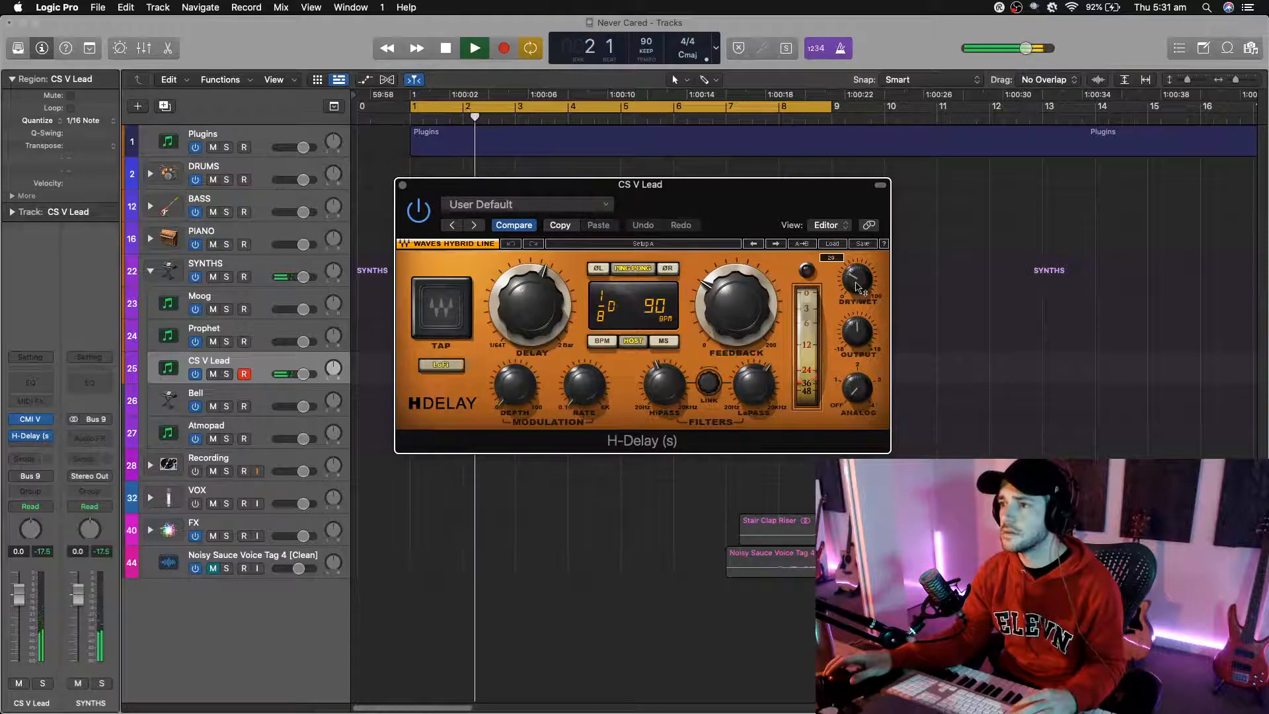
pyautogui.moveTo(856, 286); pyautogui.dragTo(857, 277)
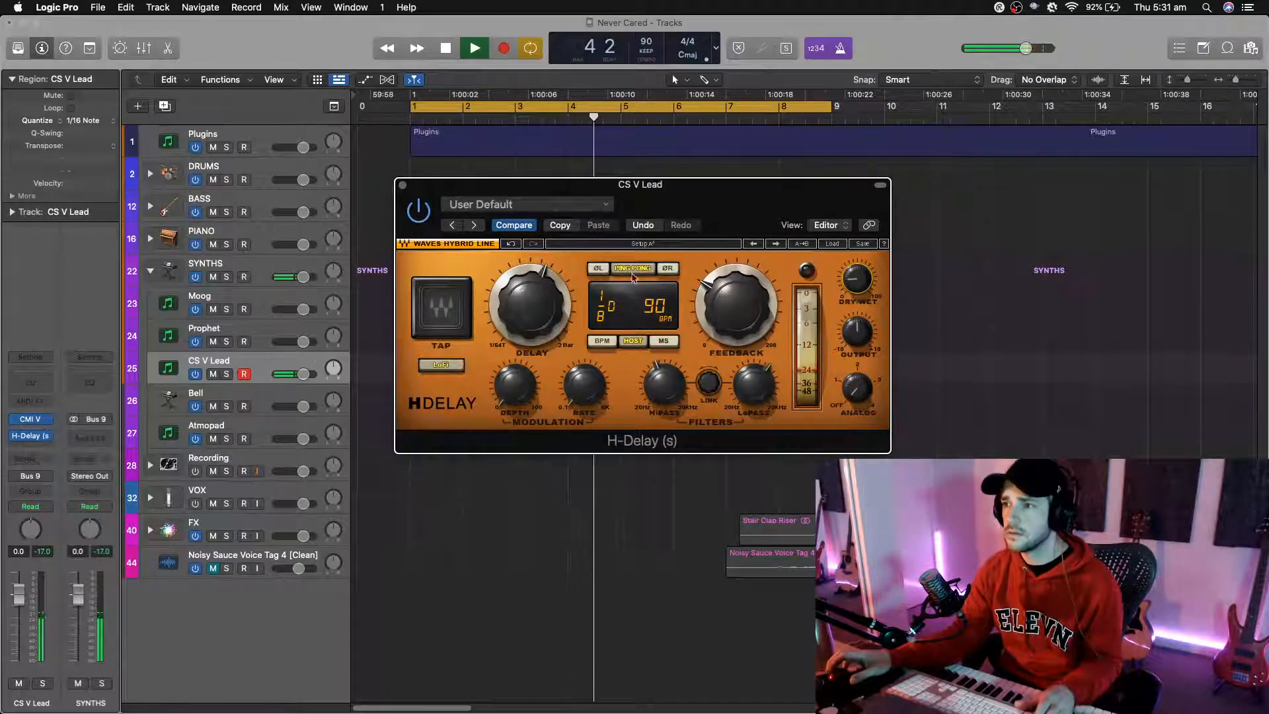
pyautogui.moveTo(753, 398); pyautogui.dragTo(753, 394)
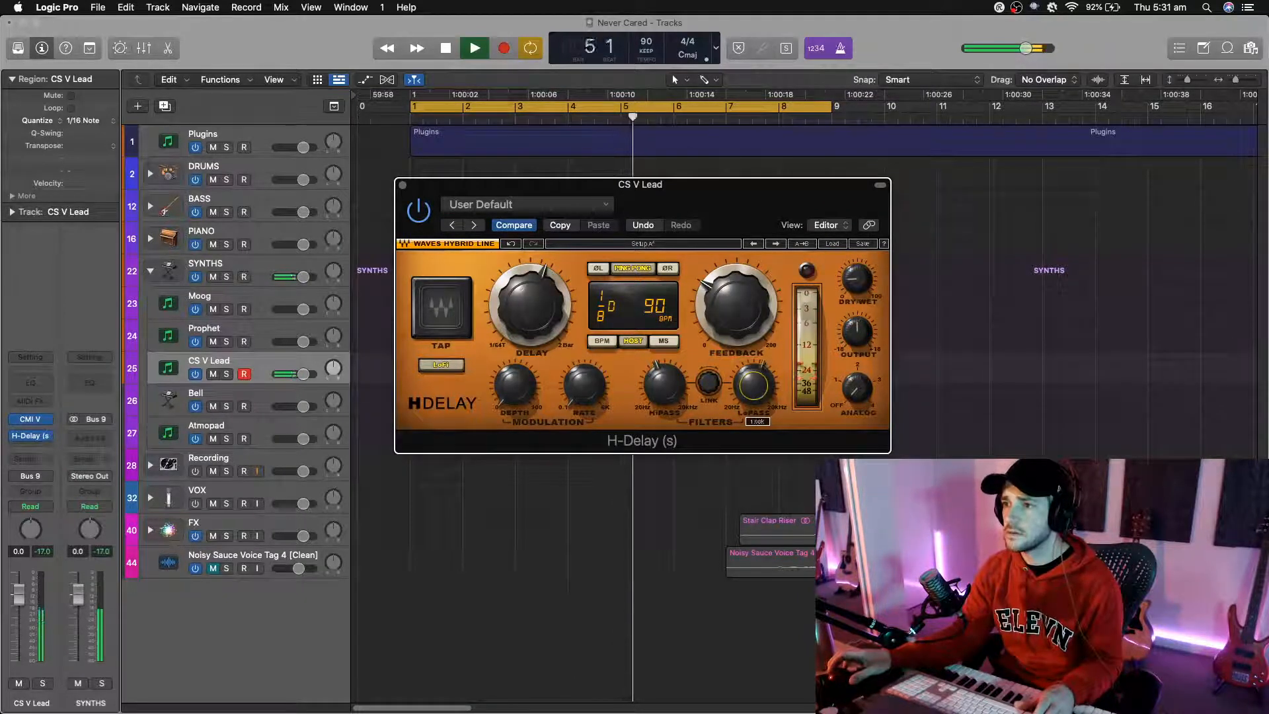
pyautogui.moveTo(500, 402); pyautogui.dragTo(501, 399)
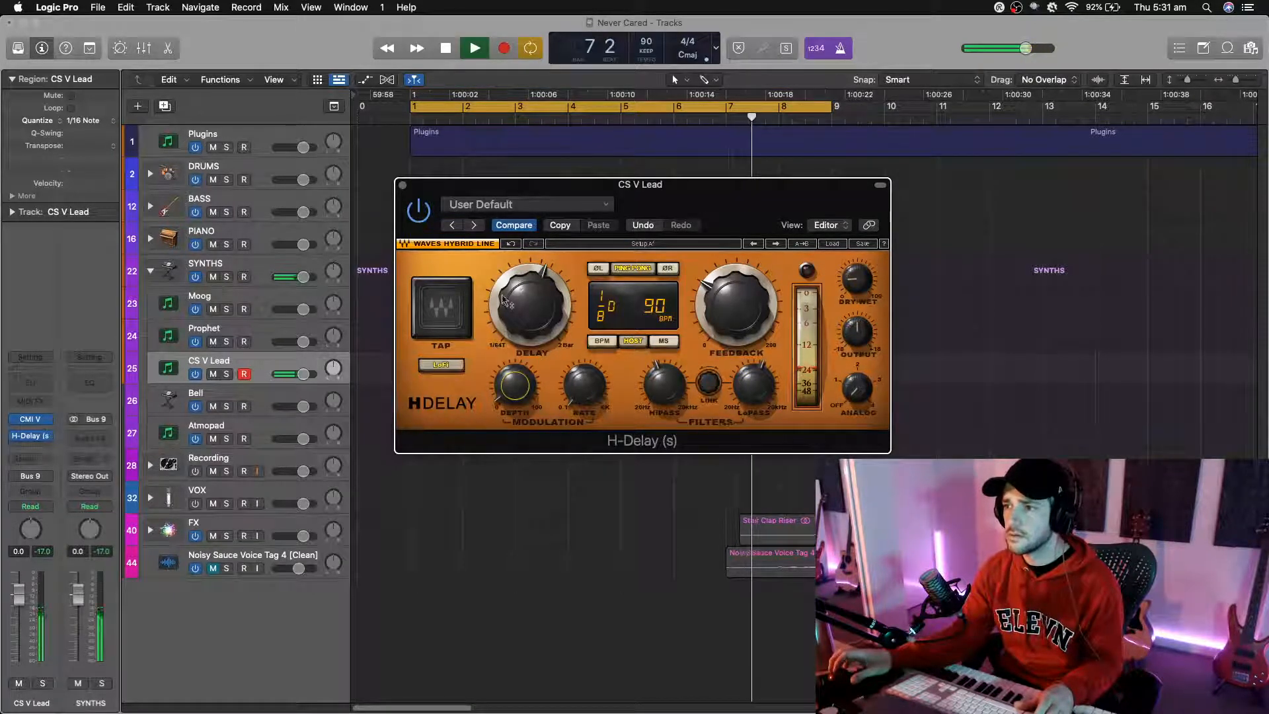
# Step: Insert Abbey Road Plates (s) after H-Delay on the CS V Lead channel and reduce its dry/wet mix
pyautogui.click(18, 451)
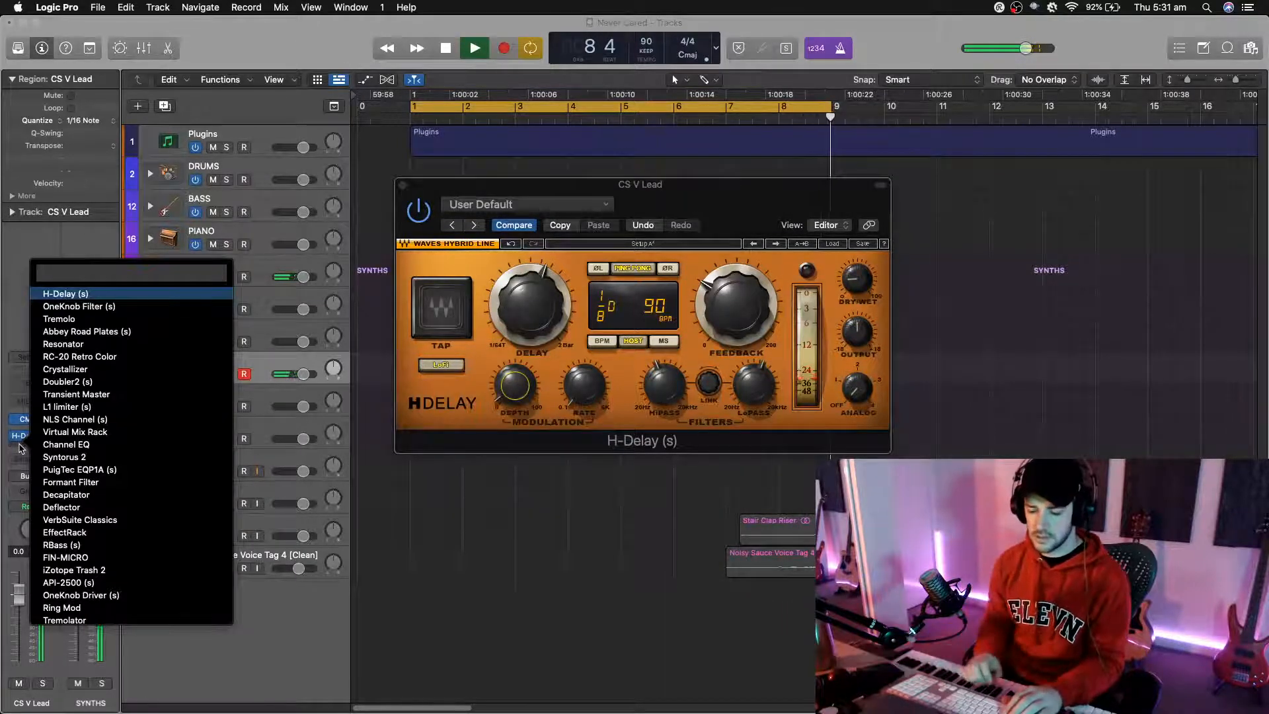
pyautogui.write('abb')
pyautogui.click(18, 362)
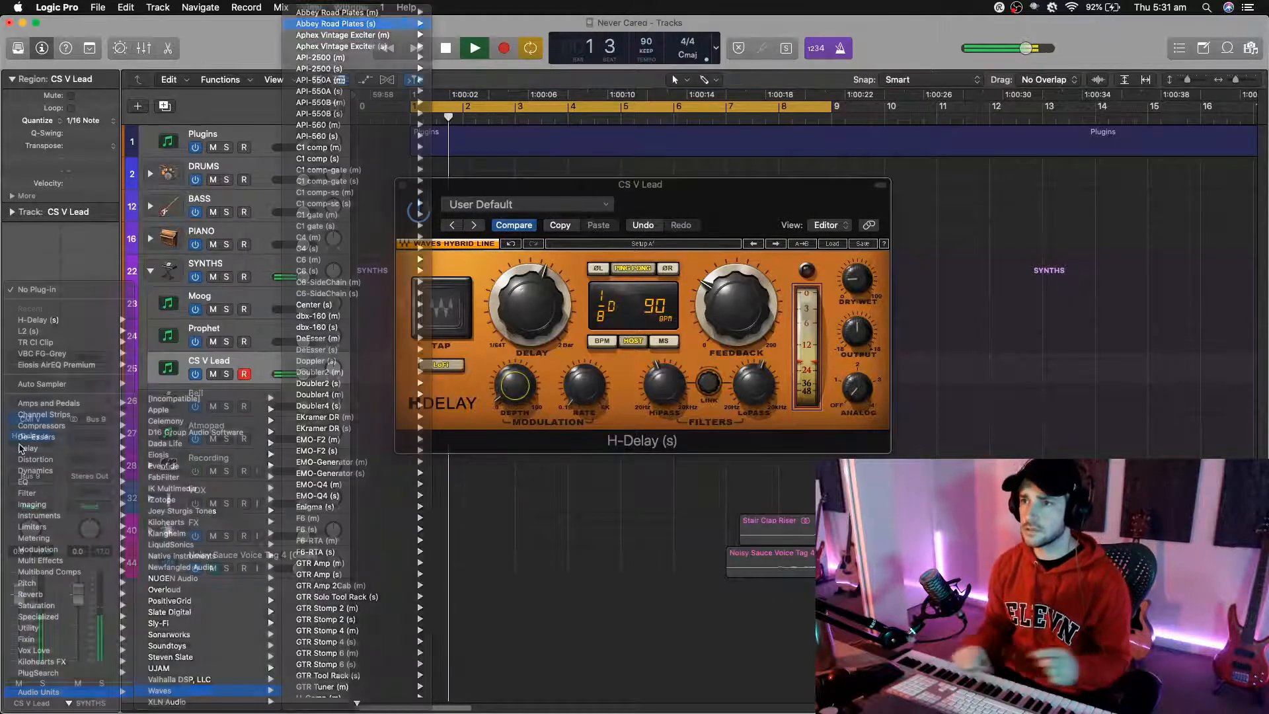
pyautogui.press('Escape')
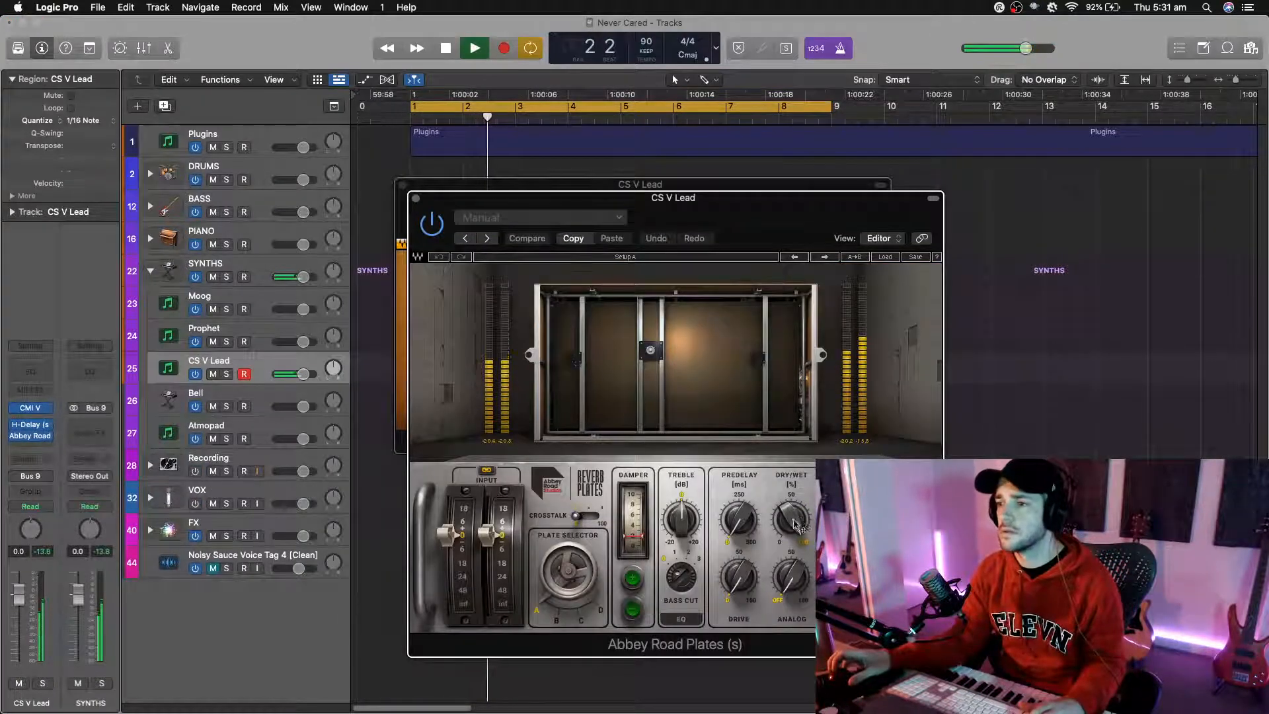
pyautogui.moveTo(797, 527); pyautogui.dragTo(798, 548)
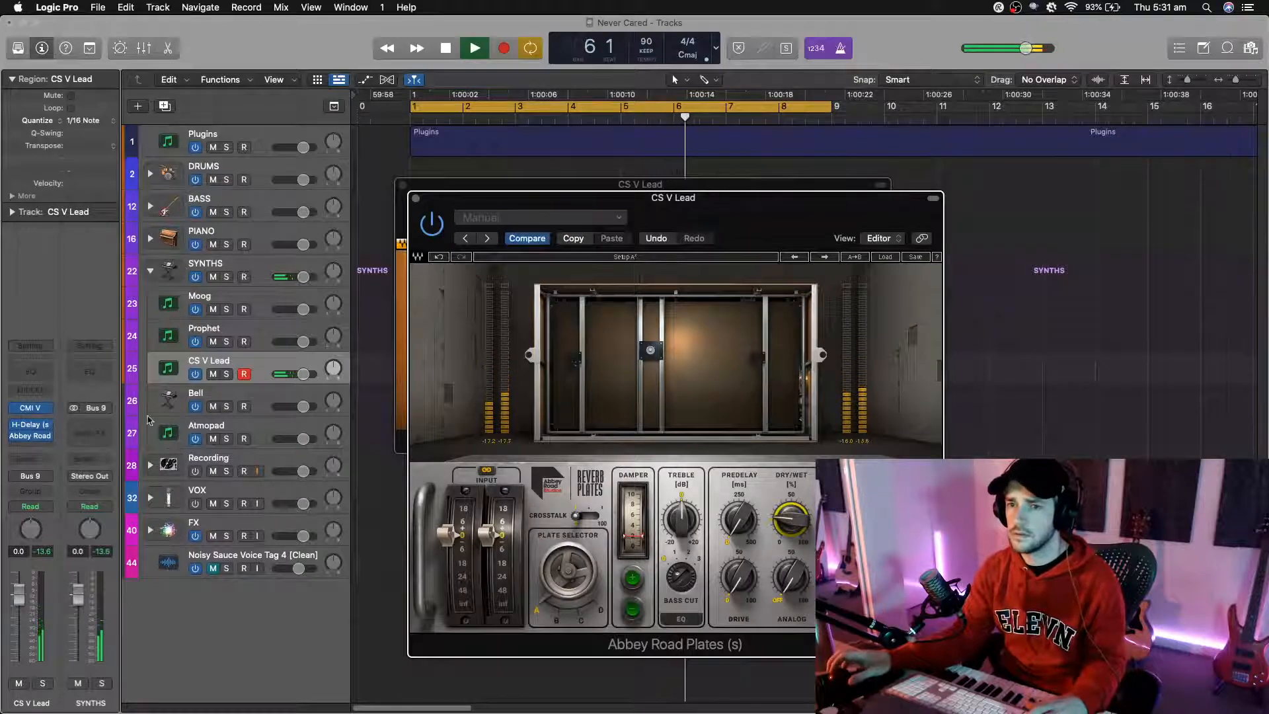
# Step: Open the CMI V instrument to review the BELL4 sample in slot 1, and close it again
pyautogui.moveTo(16, 411)
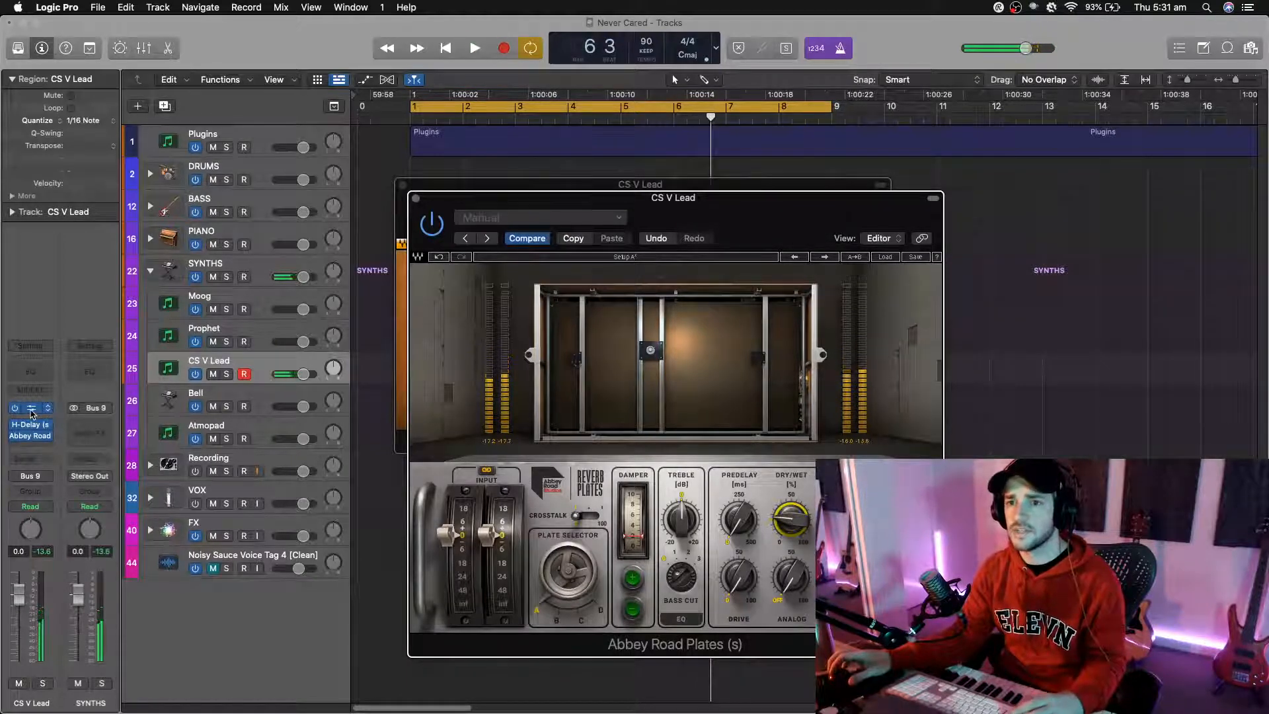
pyautogui.click(31, 410)
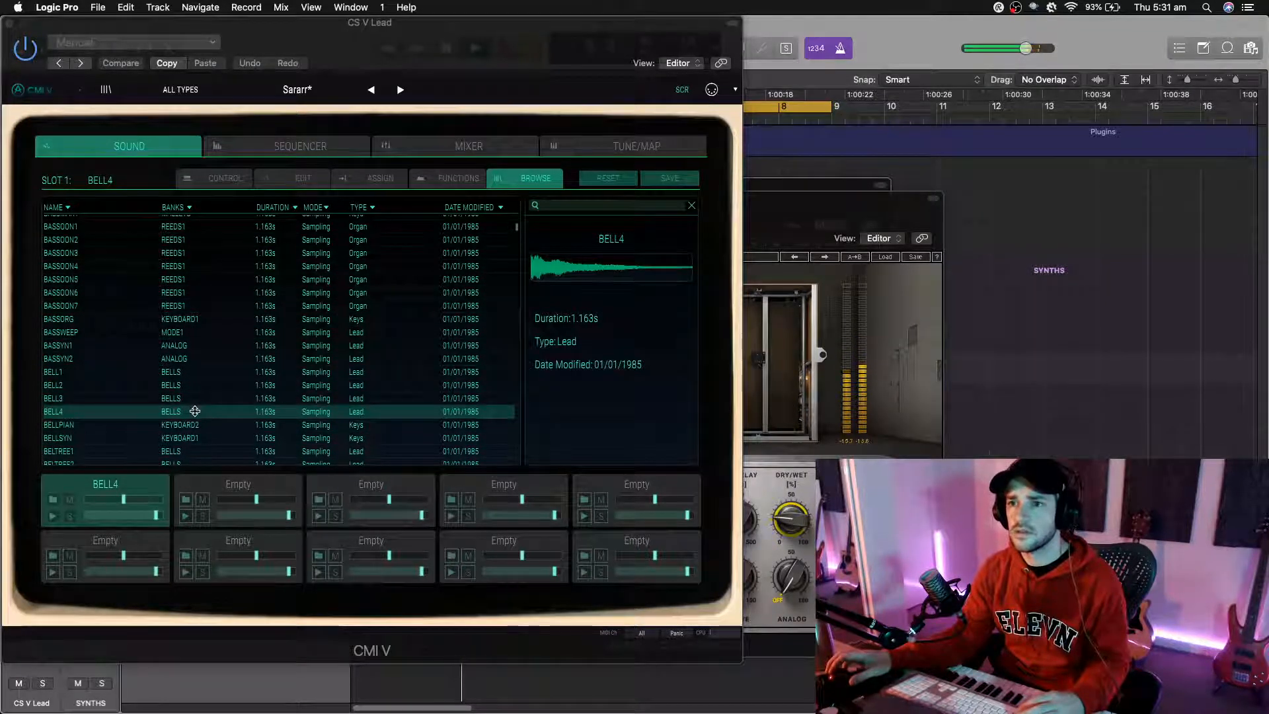
pyautogui.click(10, 23)
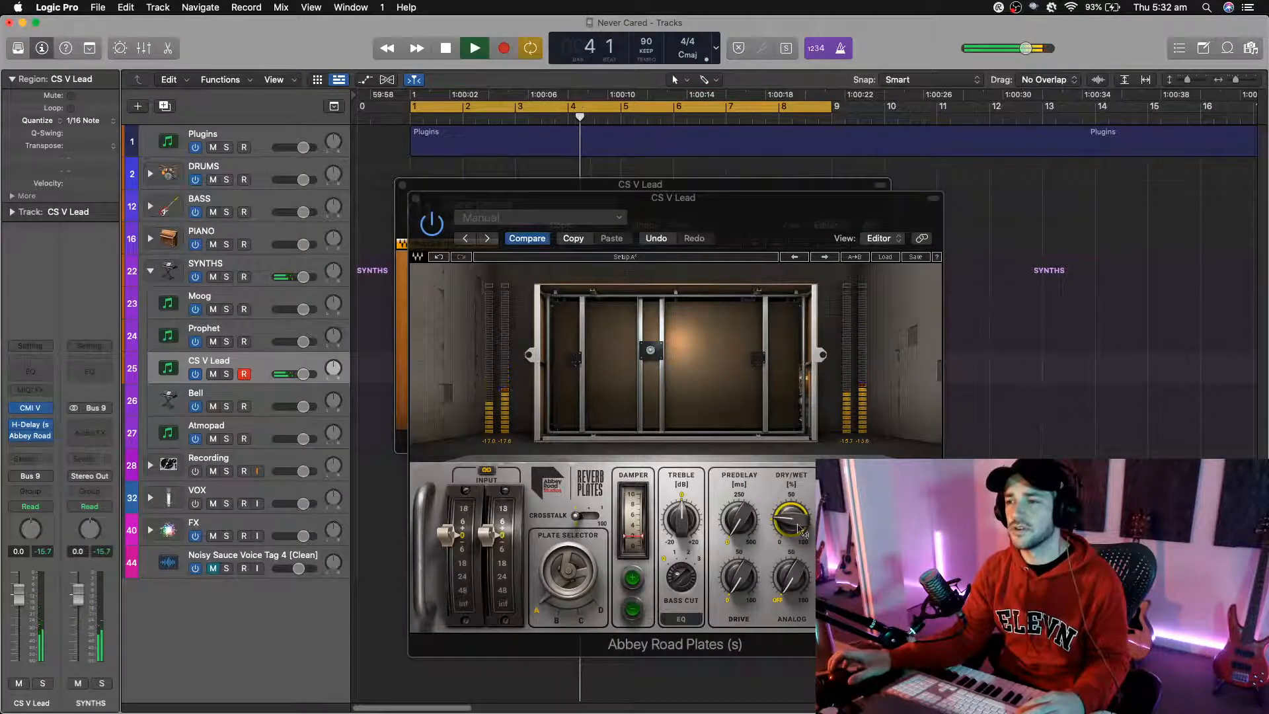
# Step: Lower the Abbey Road Plates dry/wet mix to about 21 and close both effect windows
pyautogui.moveTo(801, 529); pyautogui.dragTo(802, 555)
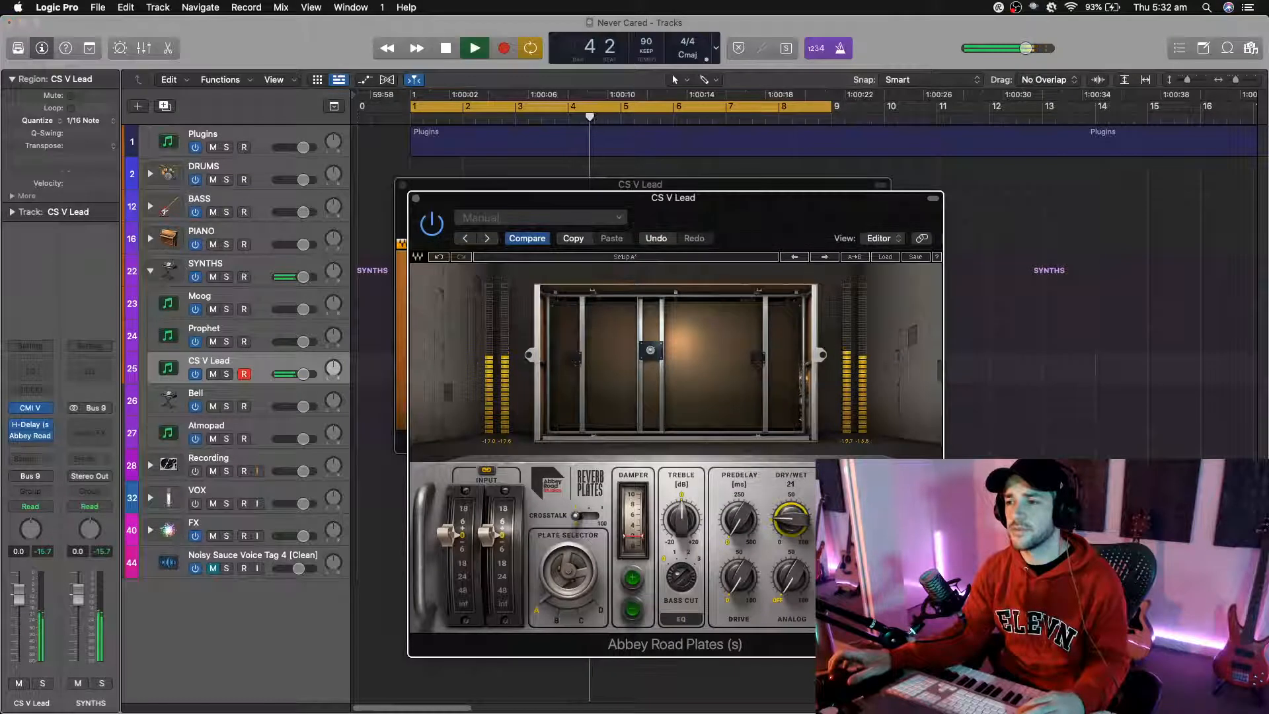
pyautogui.click(415, 197)
pyautogui.click(401, 184)
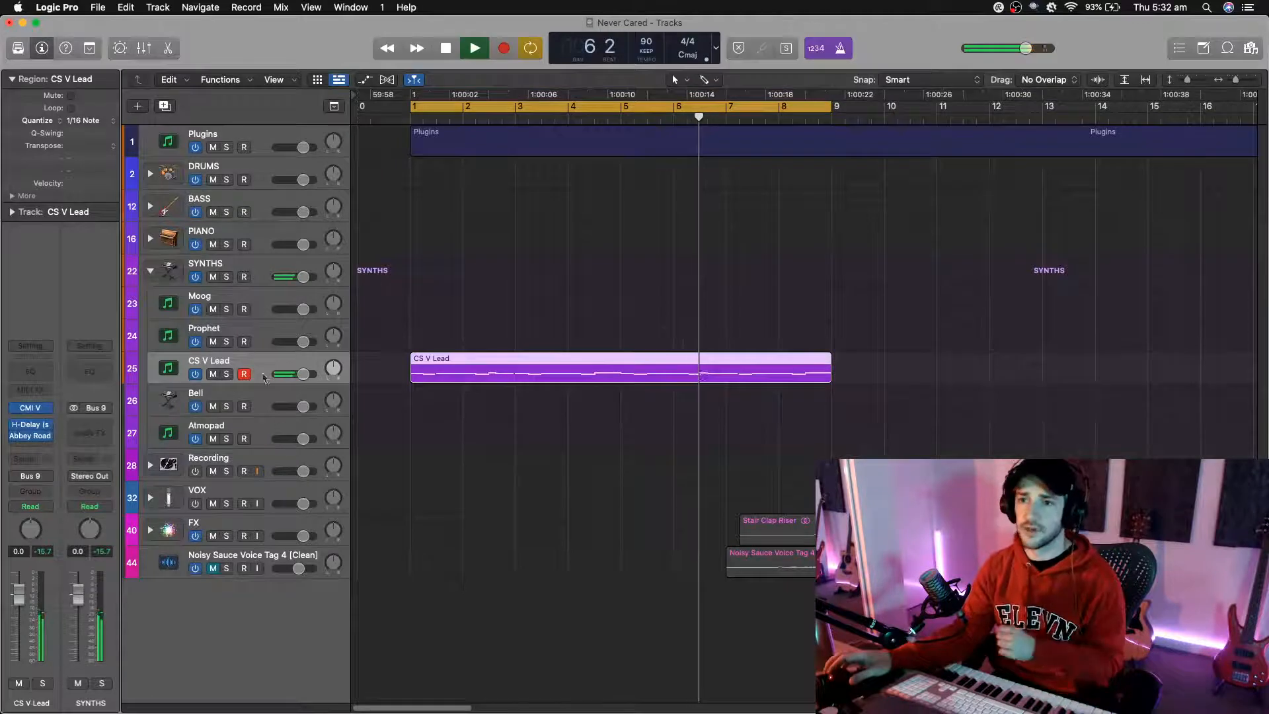
# Step: Rename the CS V Lead track as Tines
pyautogui.doubleClick(216, 360)
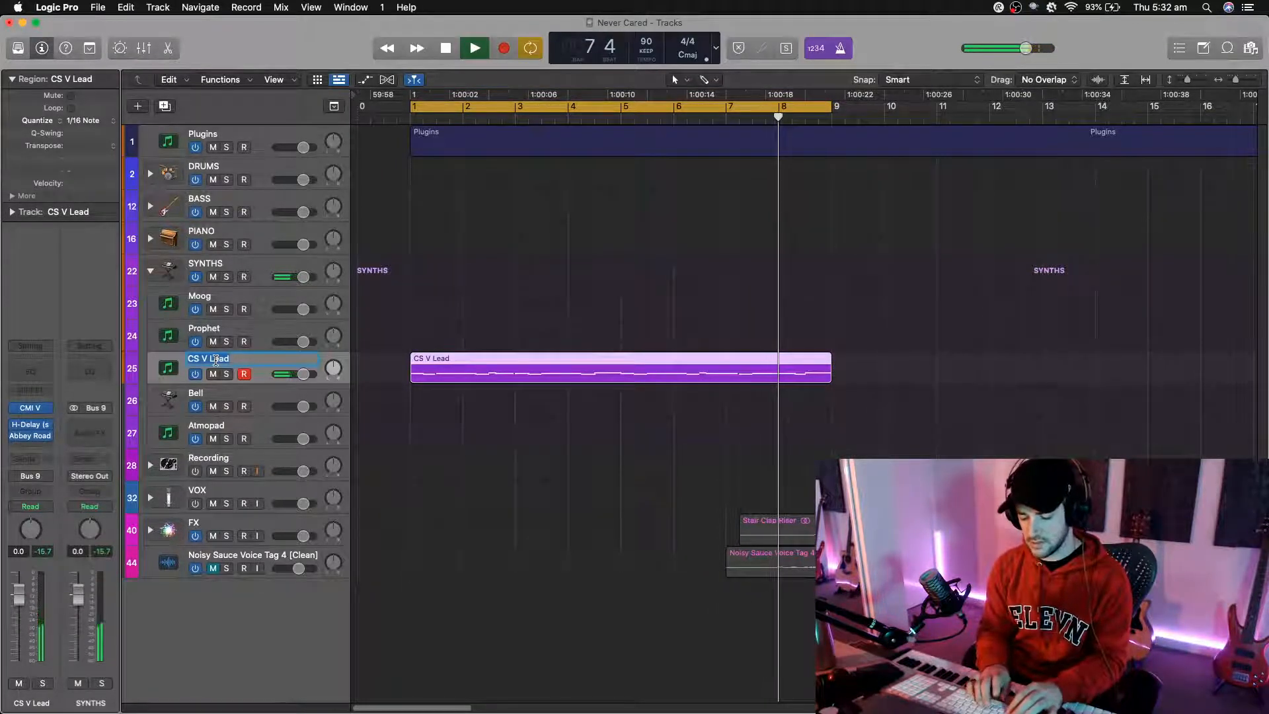
pyautogui.write('Tines')
pyautogui.press('Return')
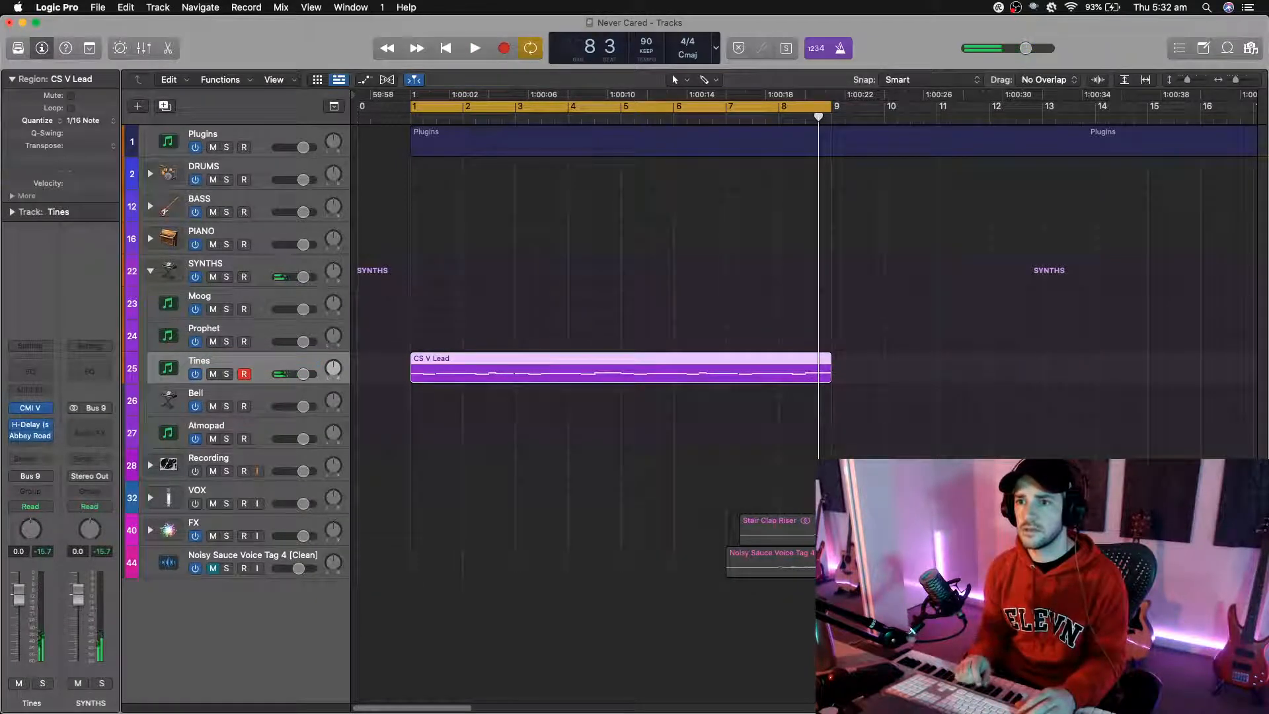
# Step: Rehearse a part on the Bell track over the loop and record it across eight bars from bar 1
pyautogui.click(231, 395)
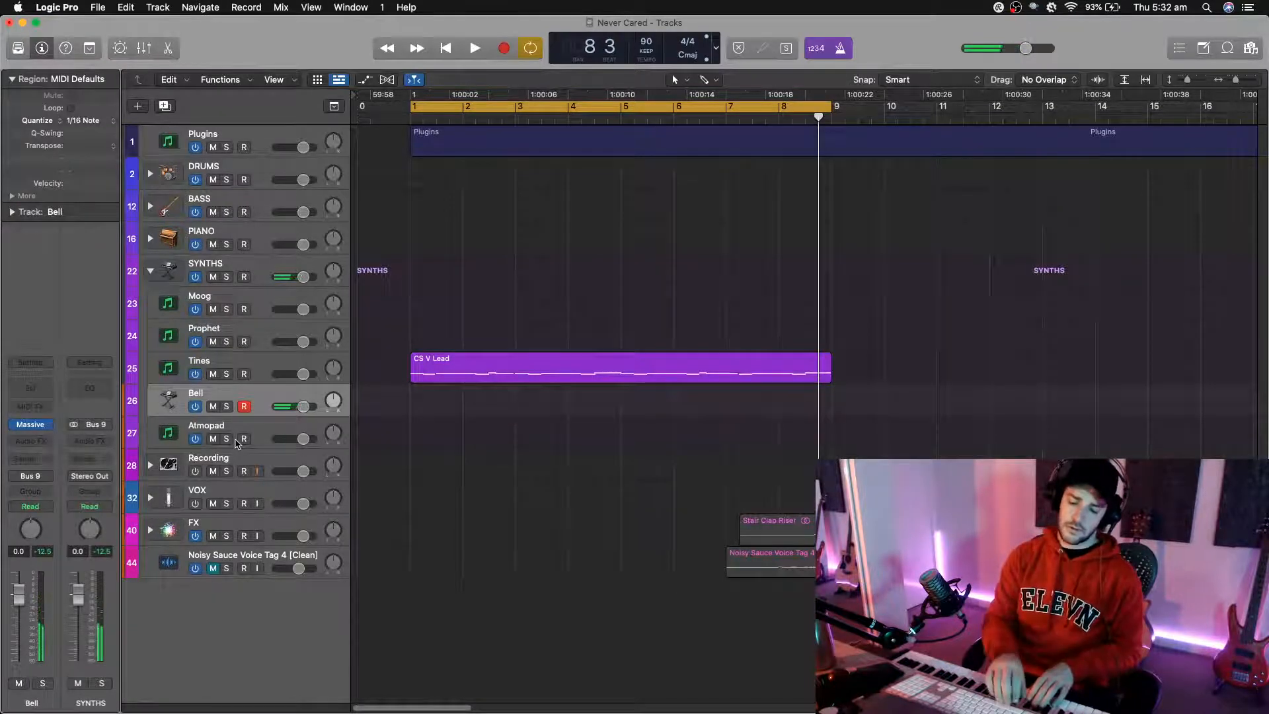
pyautogui.press('space')
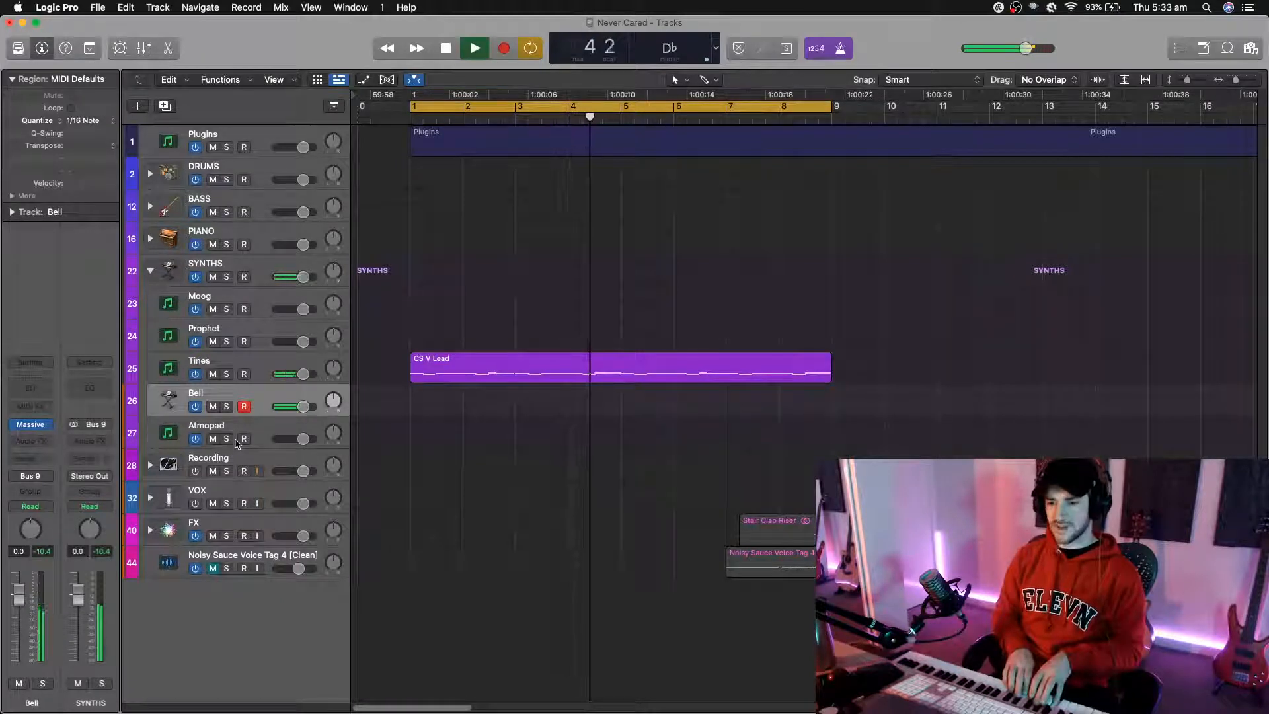
pyautogui.press('space')
pyautogui.press('Return')
pyautogui.press('space')
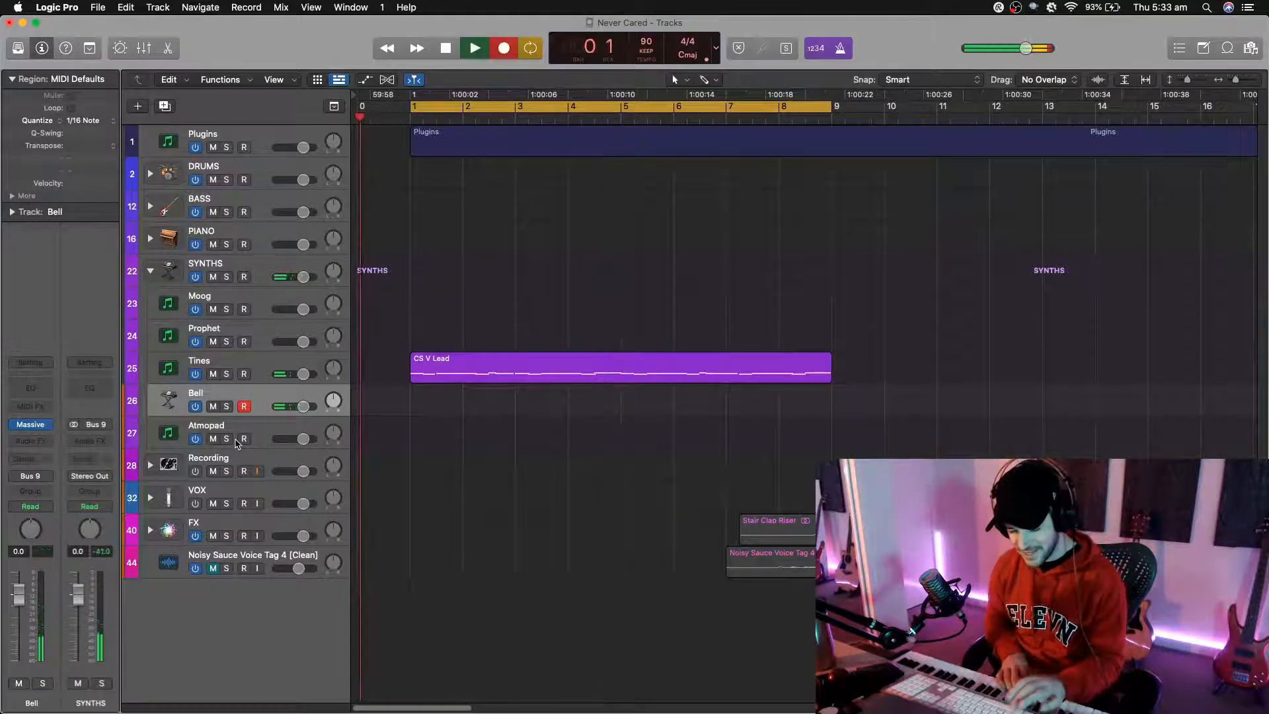
pyautogui.press('r')
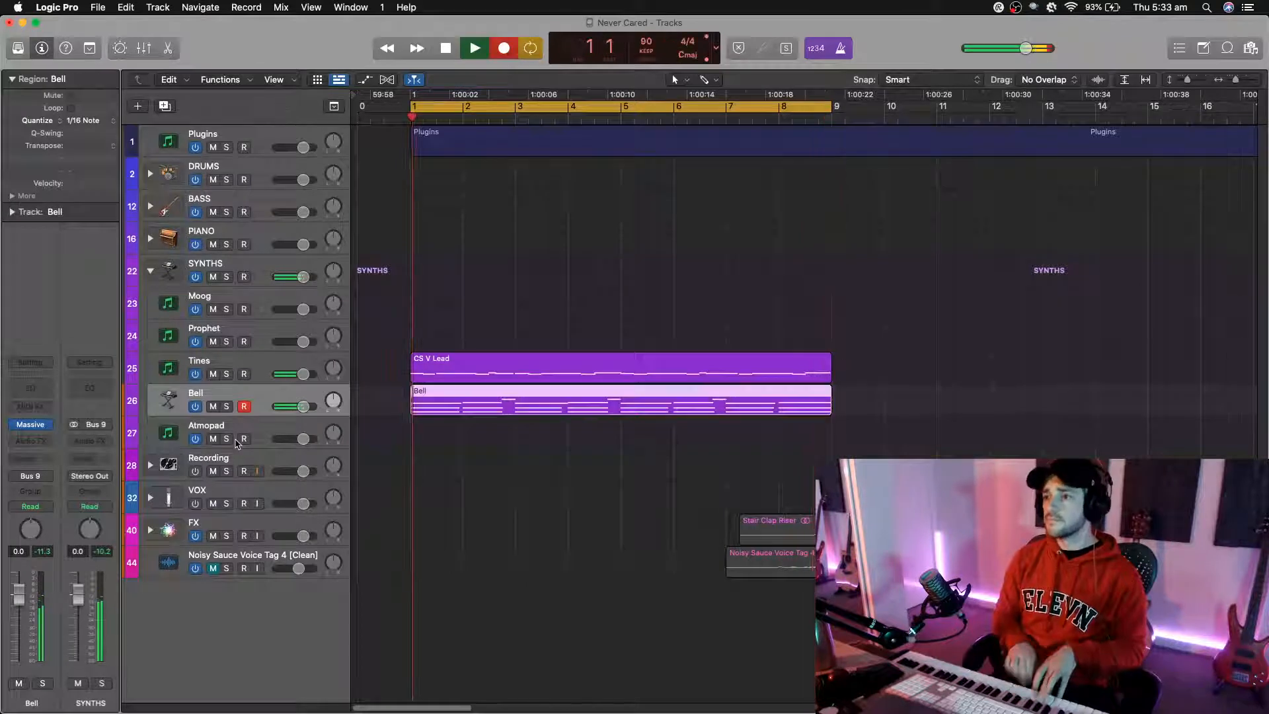
pyautogui.press('space')
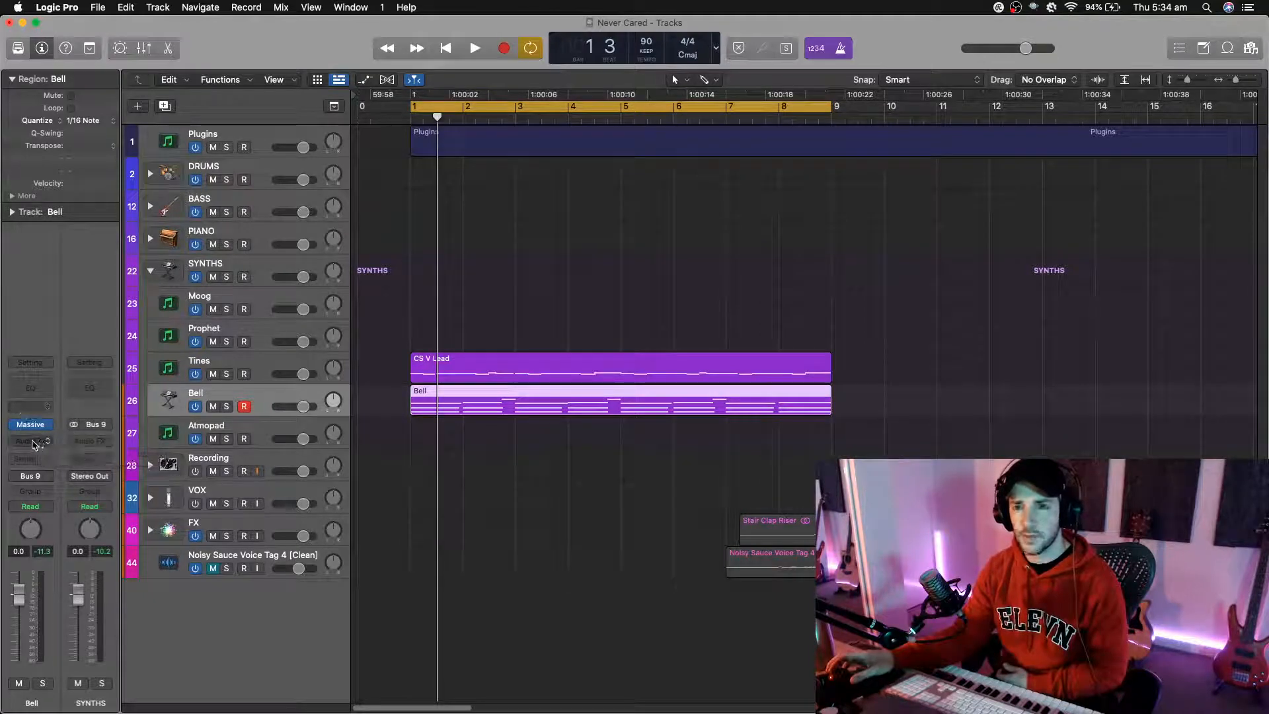
# Step: Insert the stereo RC-20 Retro Color saturation effect ahead of H-Delay on the Tines channel
pyautogui.click(198, 367)
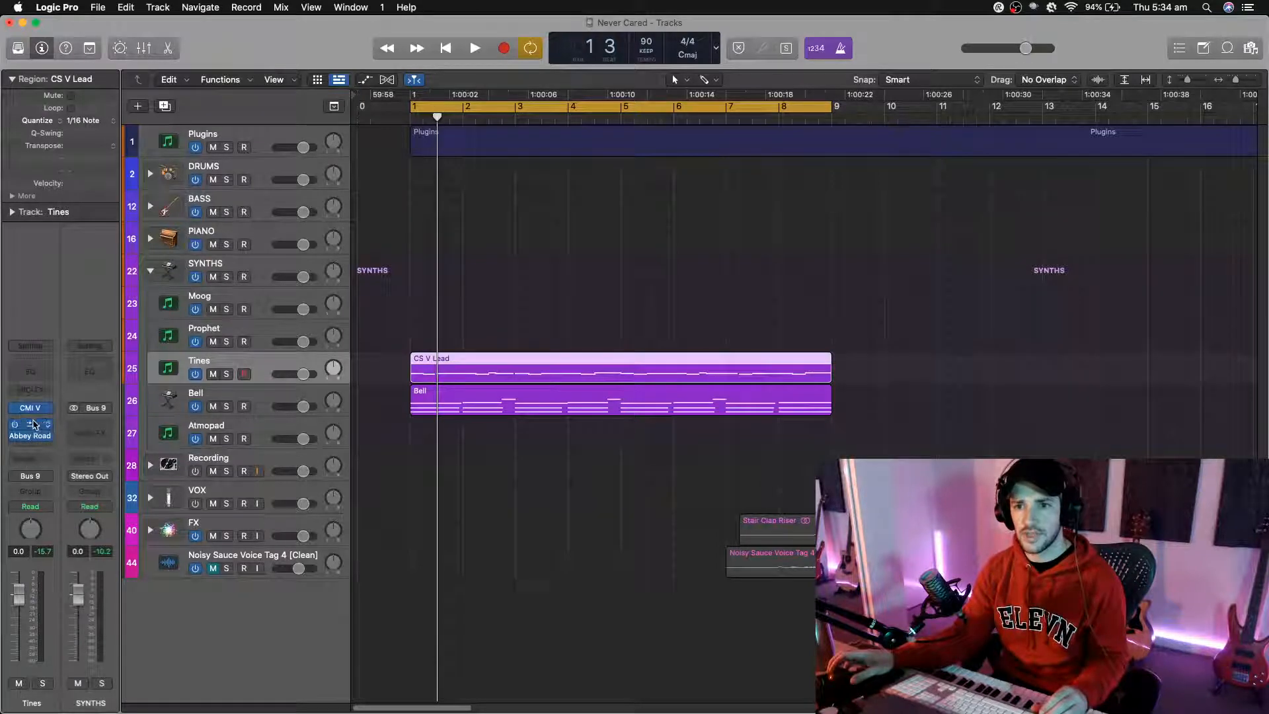
pyautogui.click(34, 424)
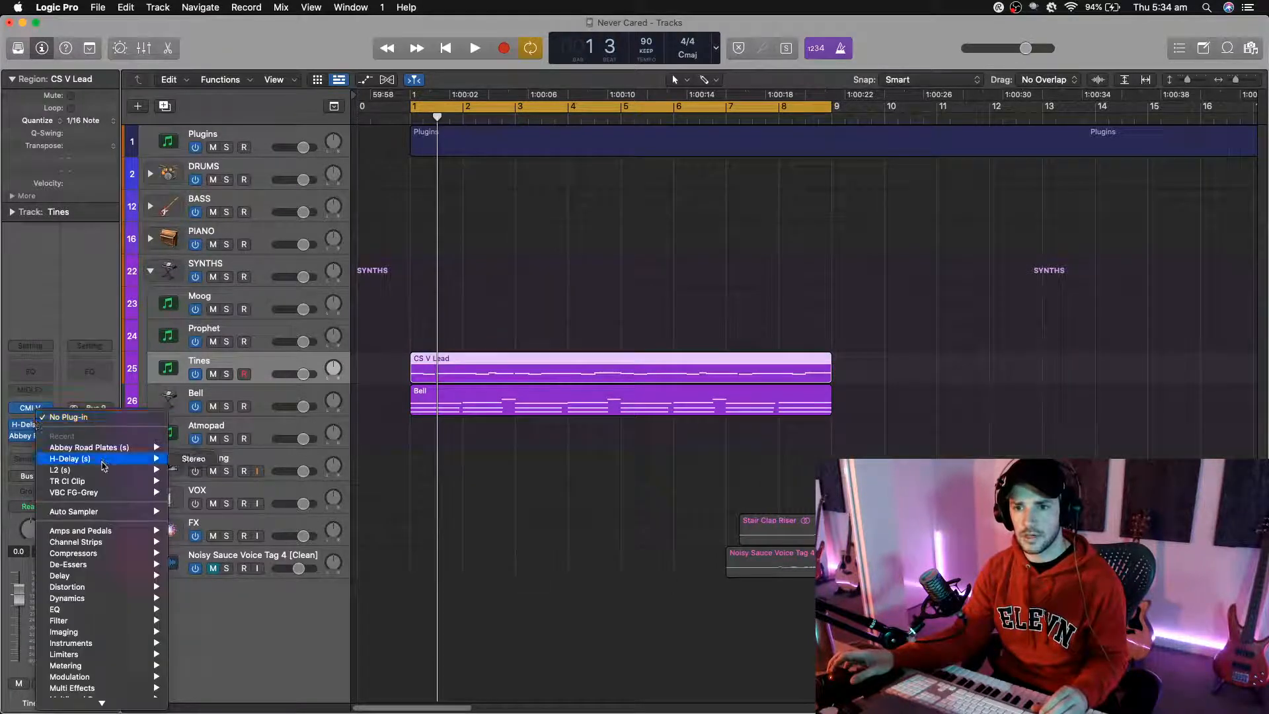
pyautogui.moveTo(104, 677)
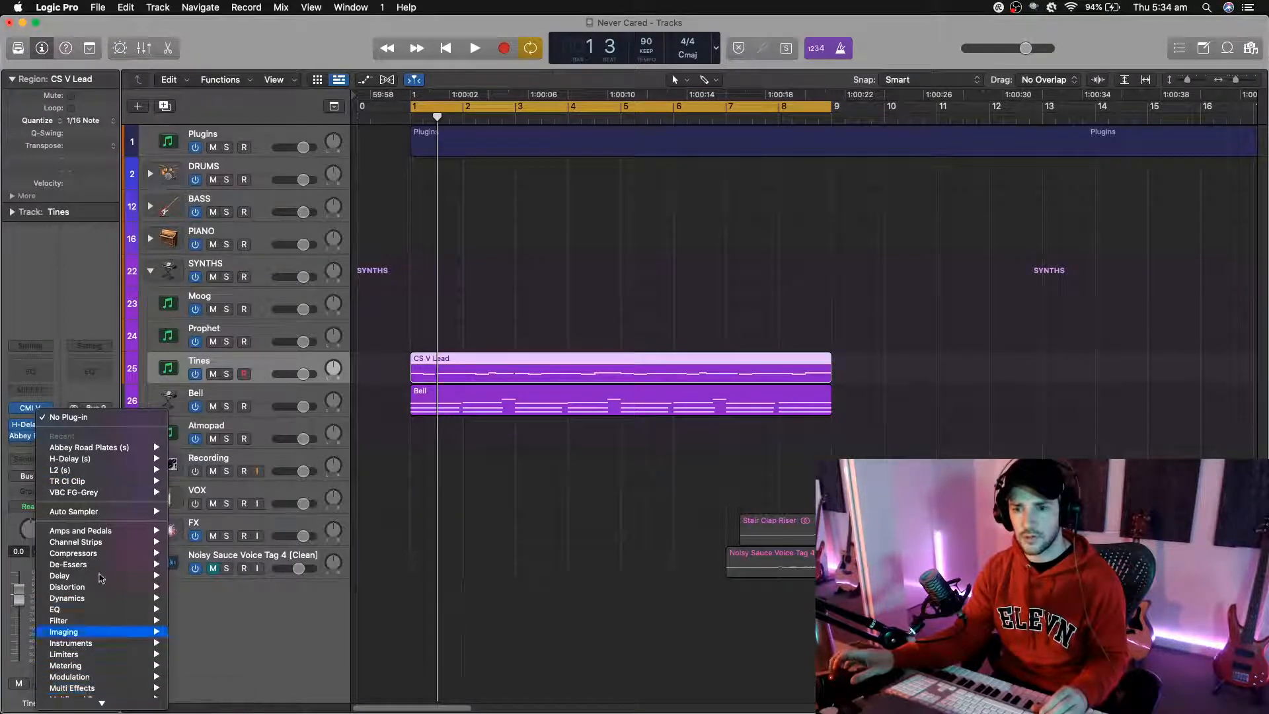
pyautogui.scroll(-4, 78, 588)
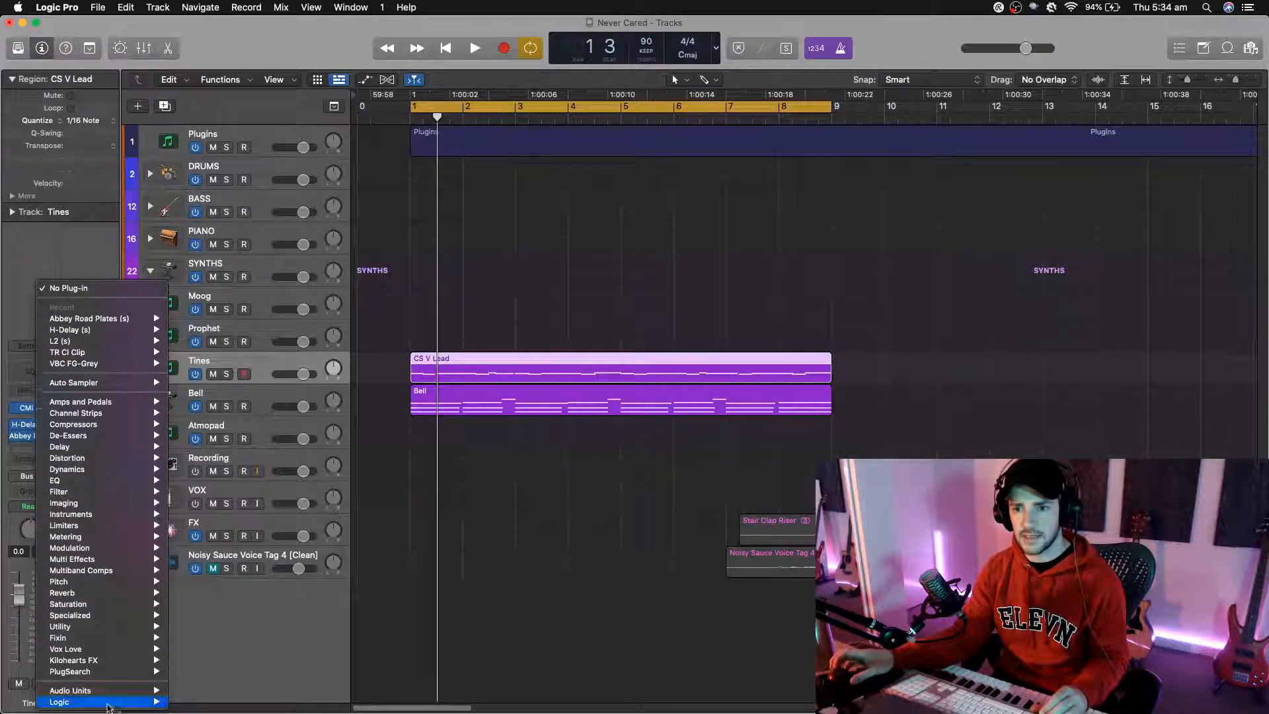
pyautogui.moveTo(100, 604)
pyautogui.moveTo(229, 645)
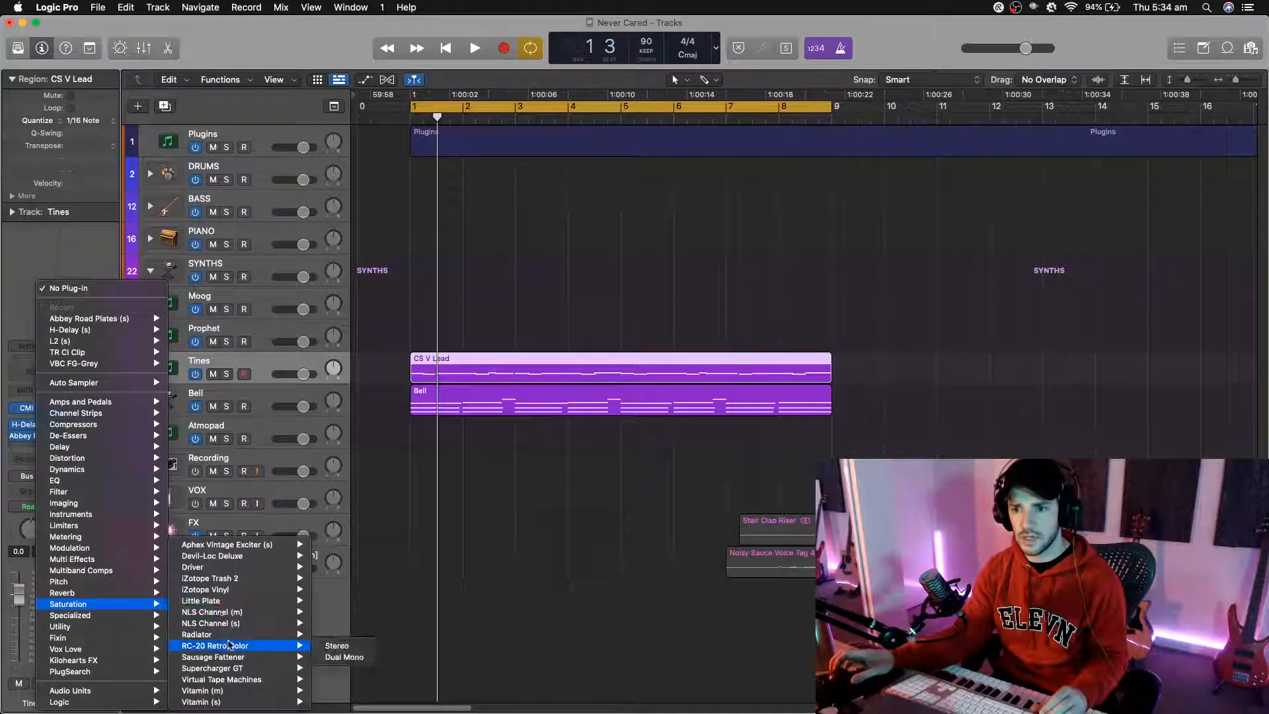
pyautogui.click(349, 645)
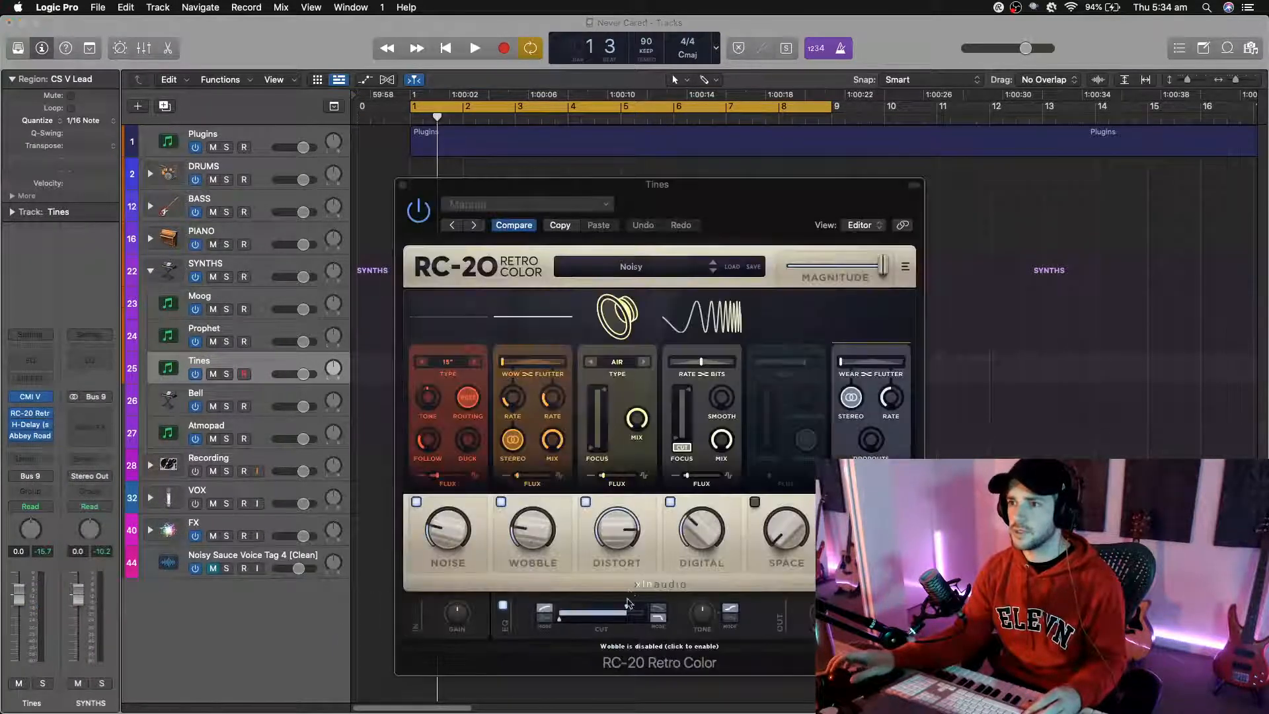
# Step: Reduce the RC-20 Distort amount to 26% and switch off the Distort, Digital and Noise modules
pyautogui.moveTo(617, 542); pyautogui.dragTo(619, 708)
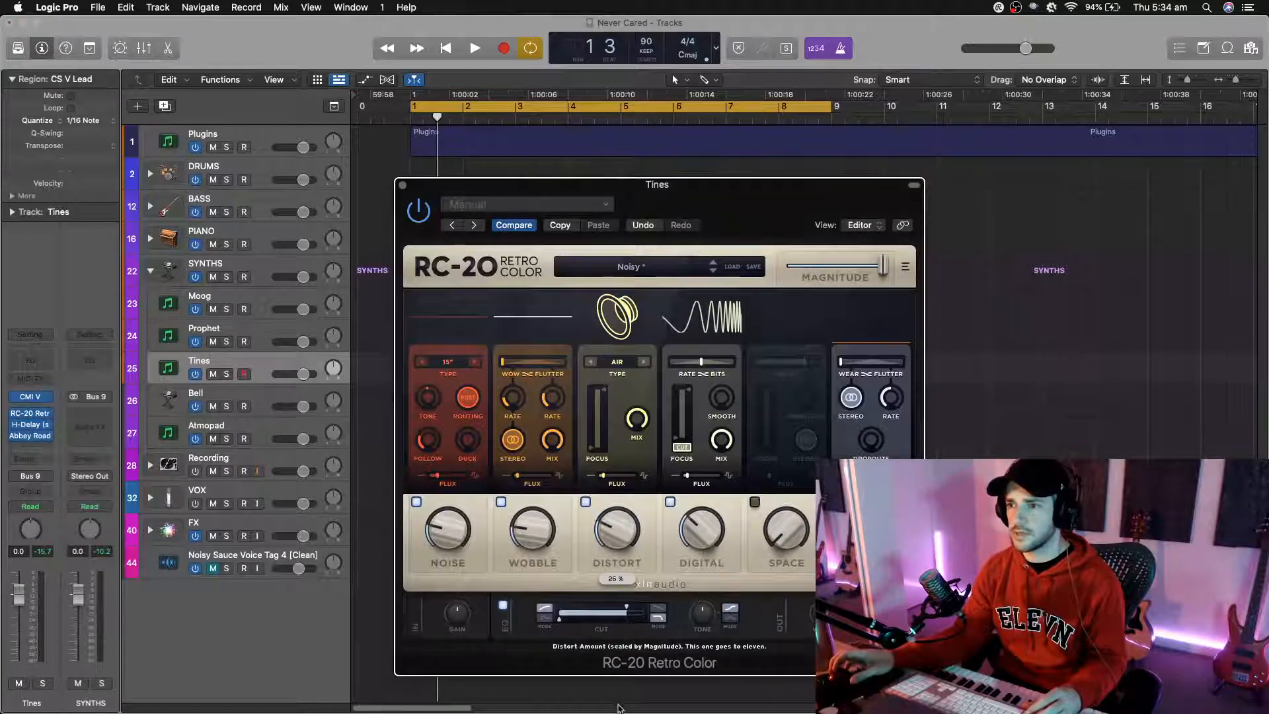
pyautogui.click(586, 501)
pyautogui.click(671, 502)
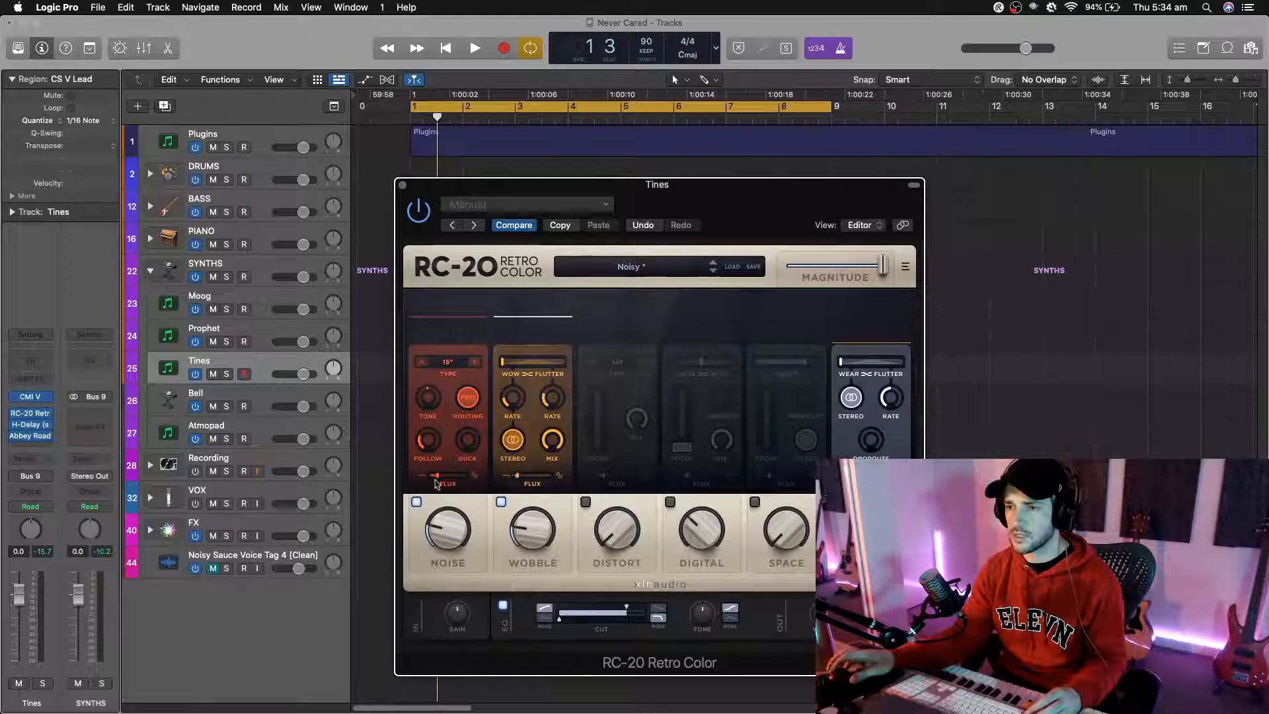
pyautogui.click(417, 502)
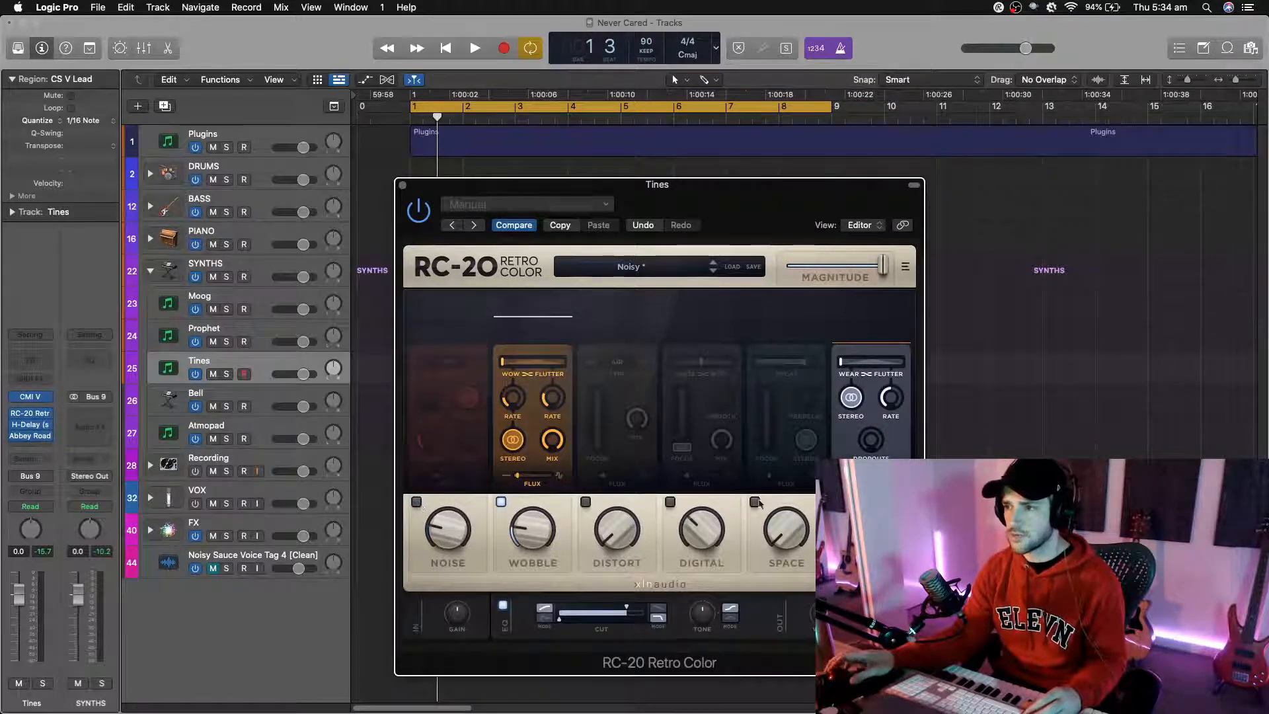
# Step: Play the loop, raise the RC-20 EQ's upper cutoff to its maximum and close the effect window
pyautogui.press('space')
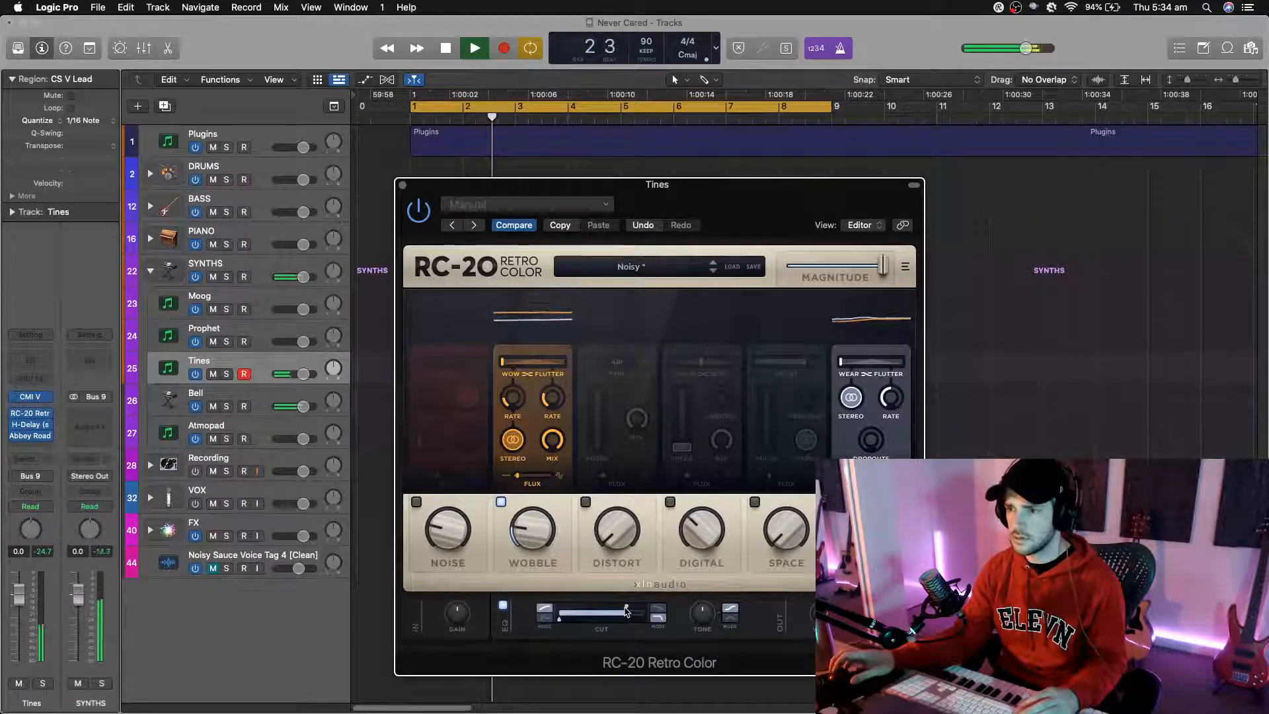
pyautogui.moveTo(626, 611); pyautogui.dragTo(677, 614)
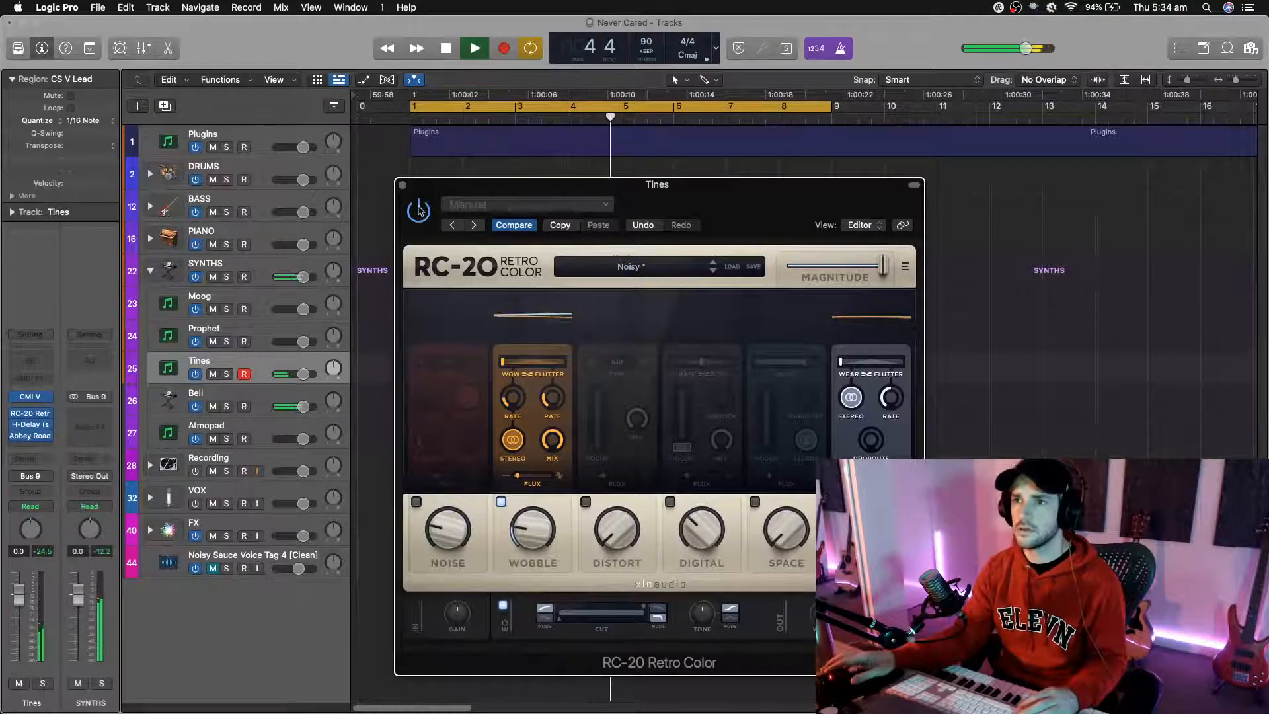
pyautogui.click(403, 186)
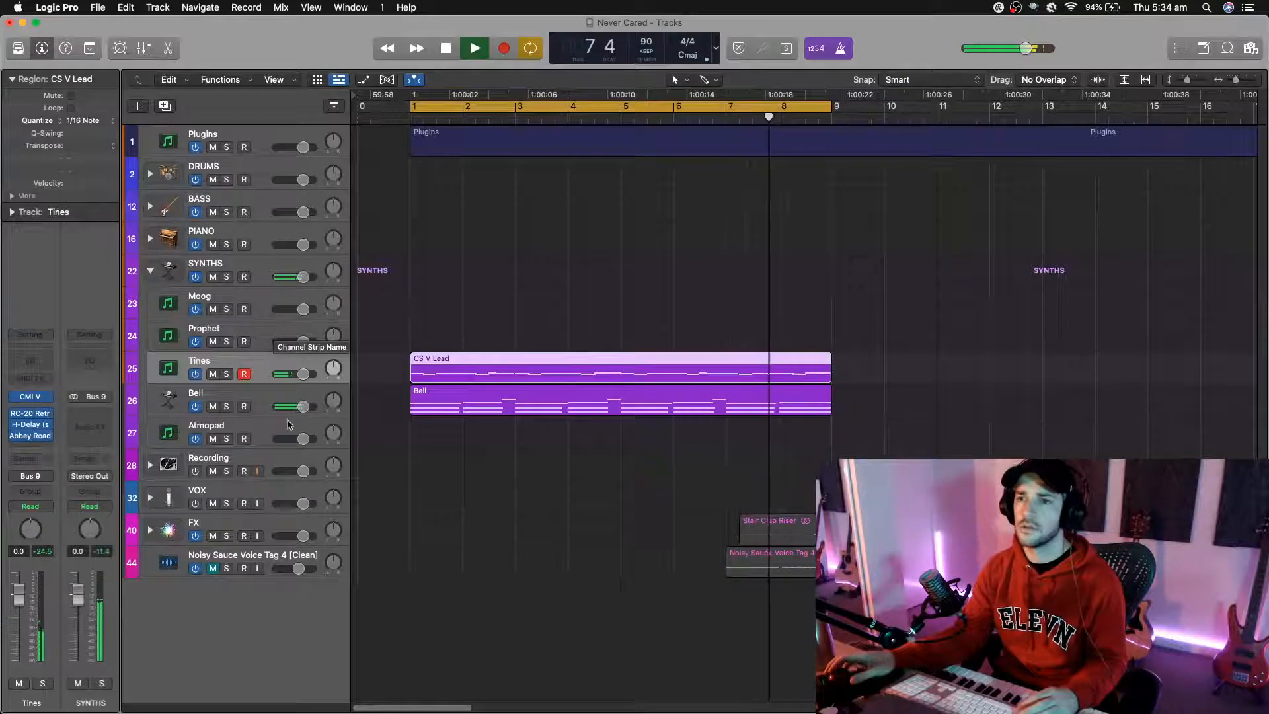
# Step: Lower the Bell track's volume to about -3.3 dB and select that track
pyautogui.click(302, 407)
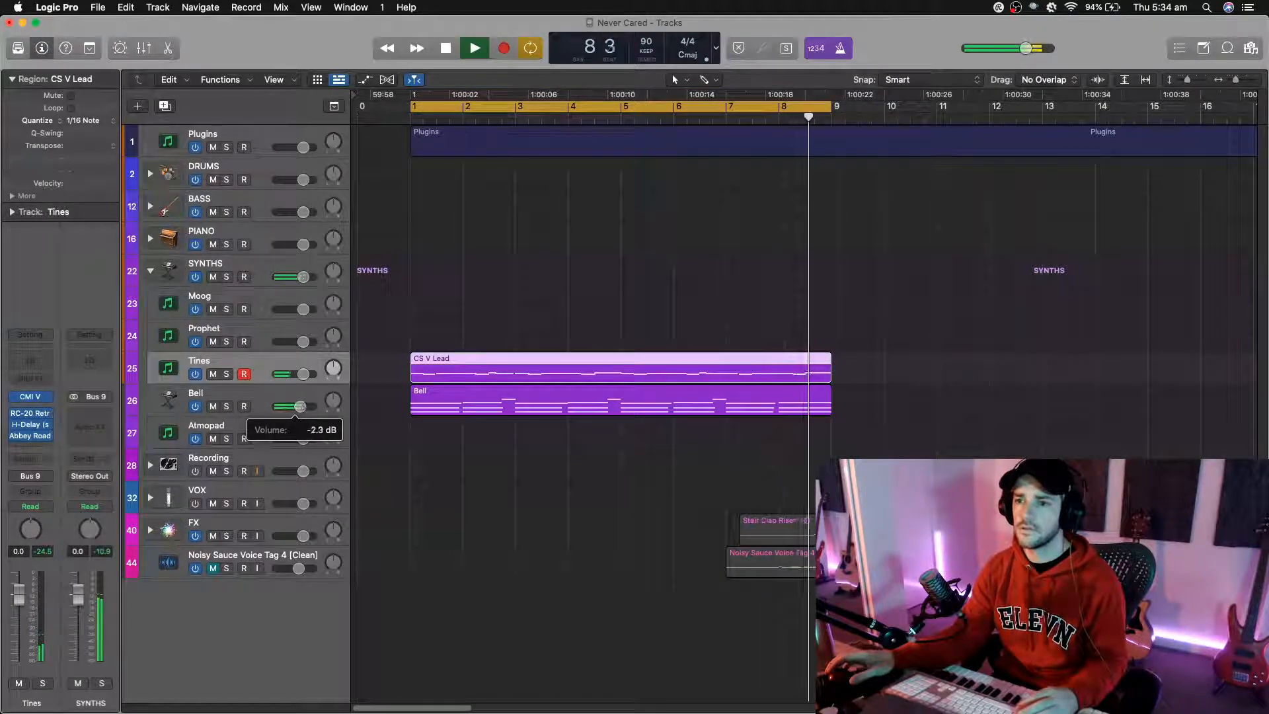
pyautogui.moveTo(302, 406); pyautogui.dragTo(277, 411)
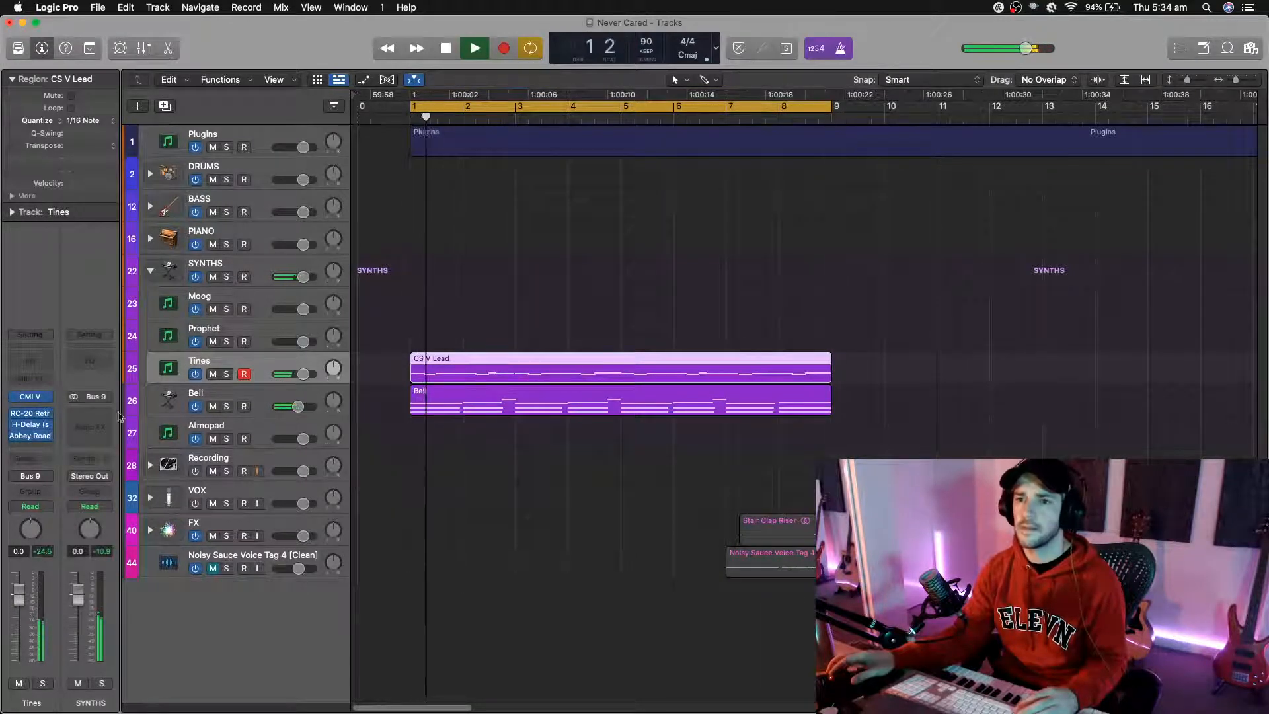
pyautogui.click(225, 399)
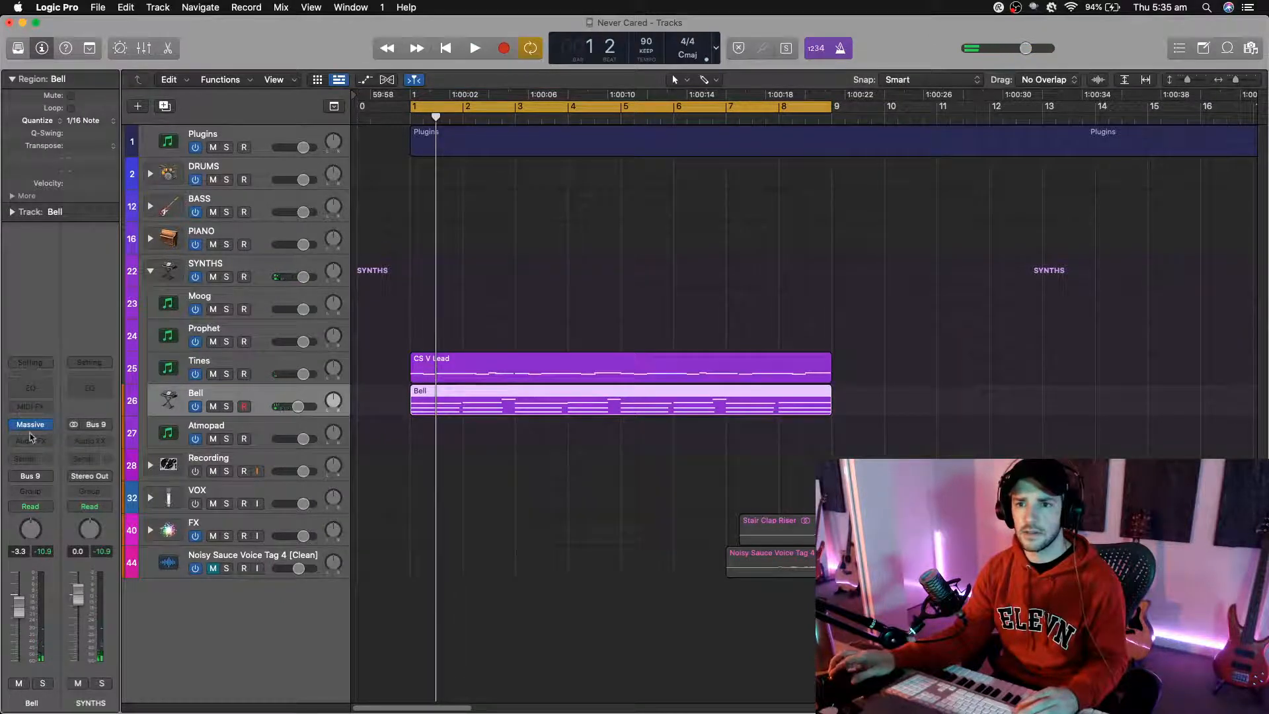
# Step: Insert a Velocity Processor MIDI effect on the Bell channel with Ratio 8.000 and Make Up 6, checking it in playback
pyautogui.click(31, 407)
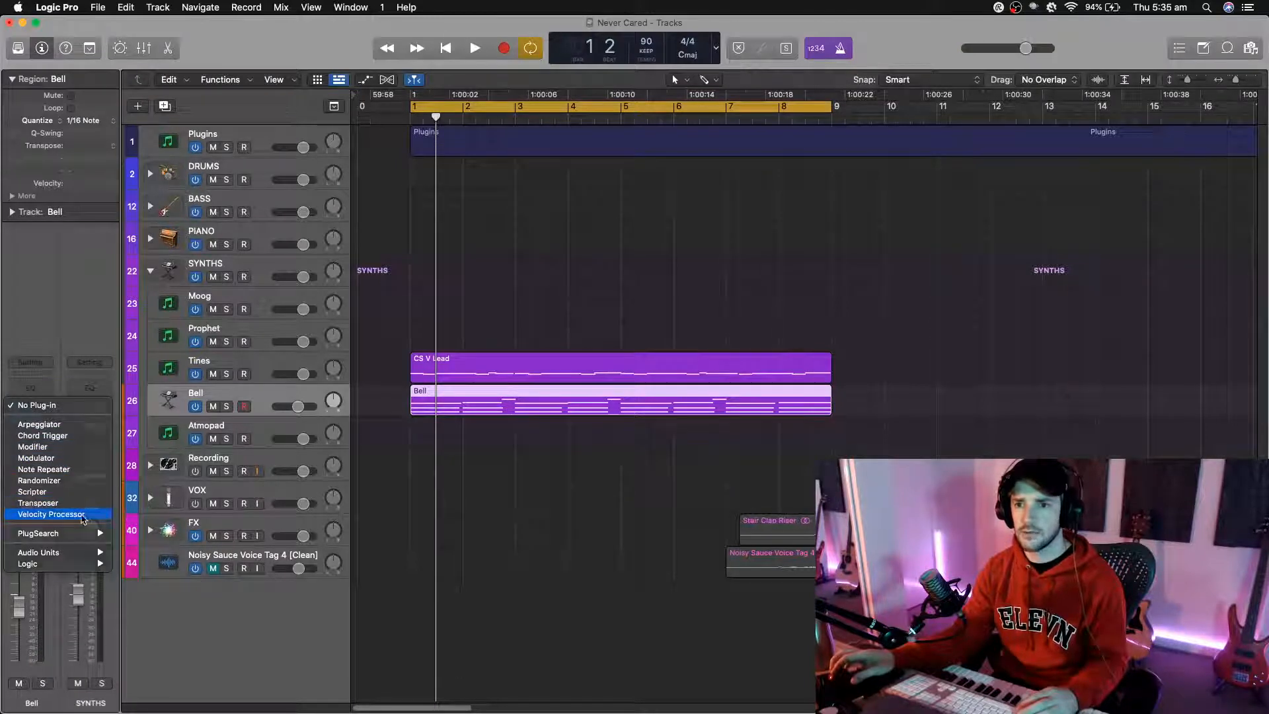
pyautogui.click(51, 514)
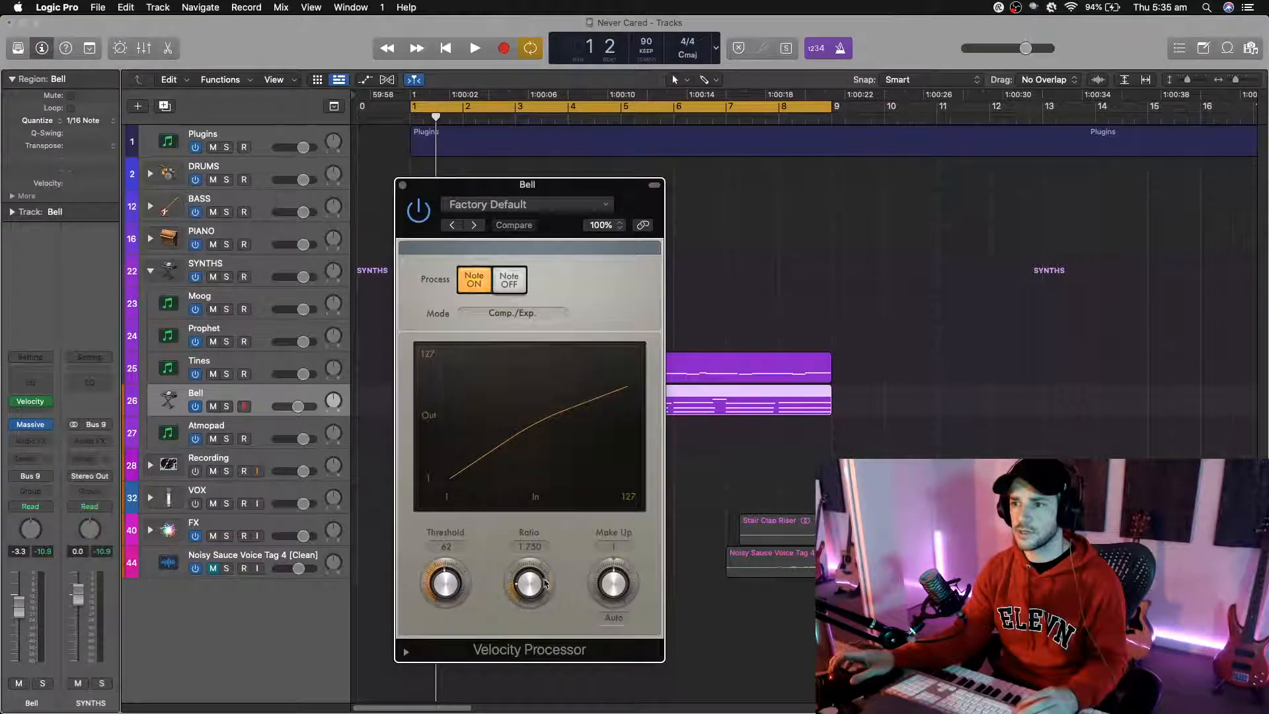
pyautogui.press('space')
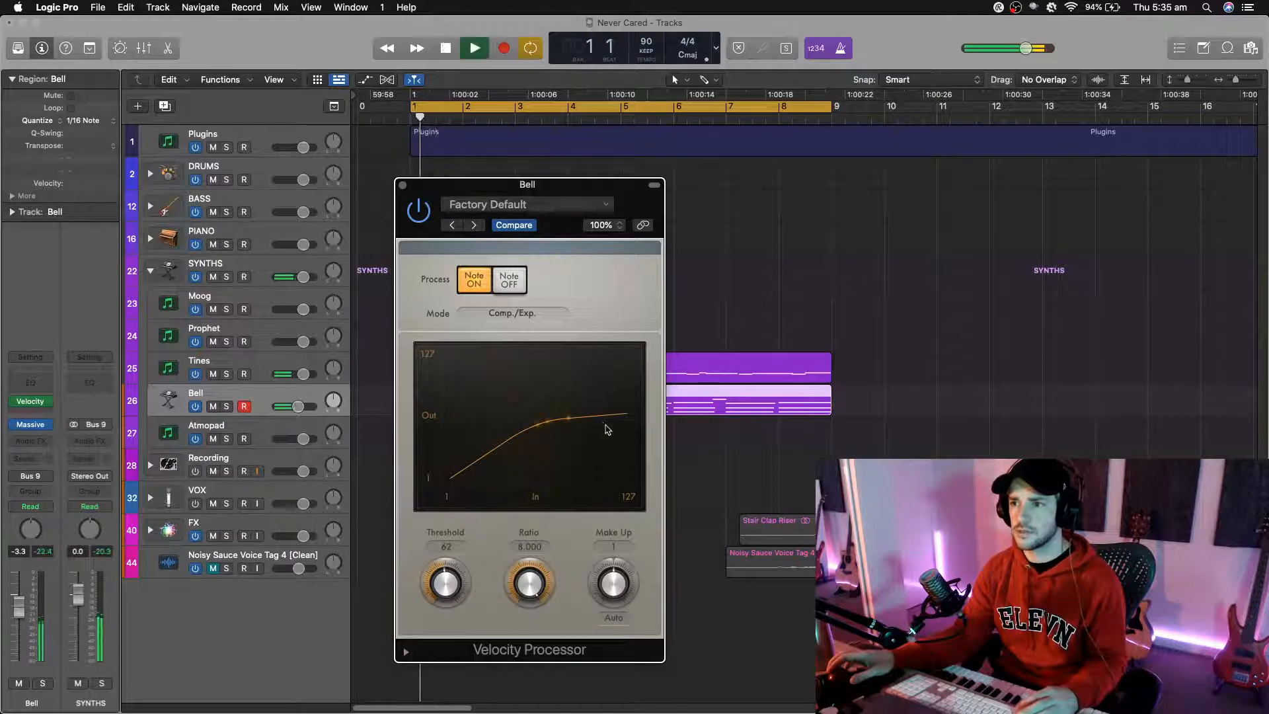
pyautogui.scroll(2, 603, 581)
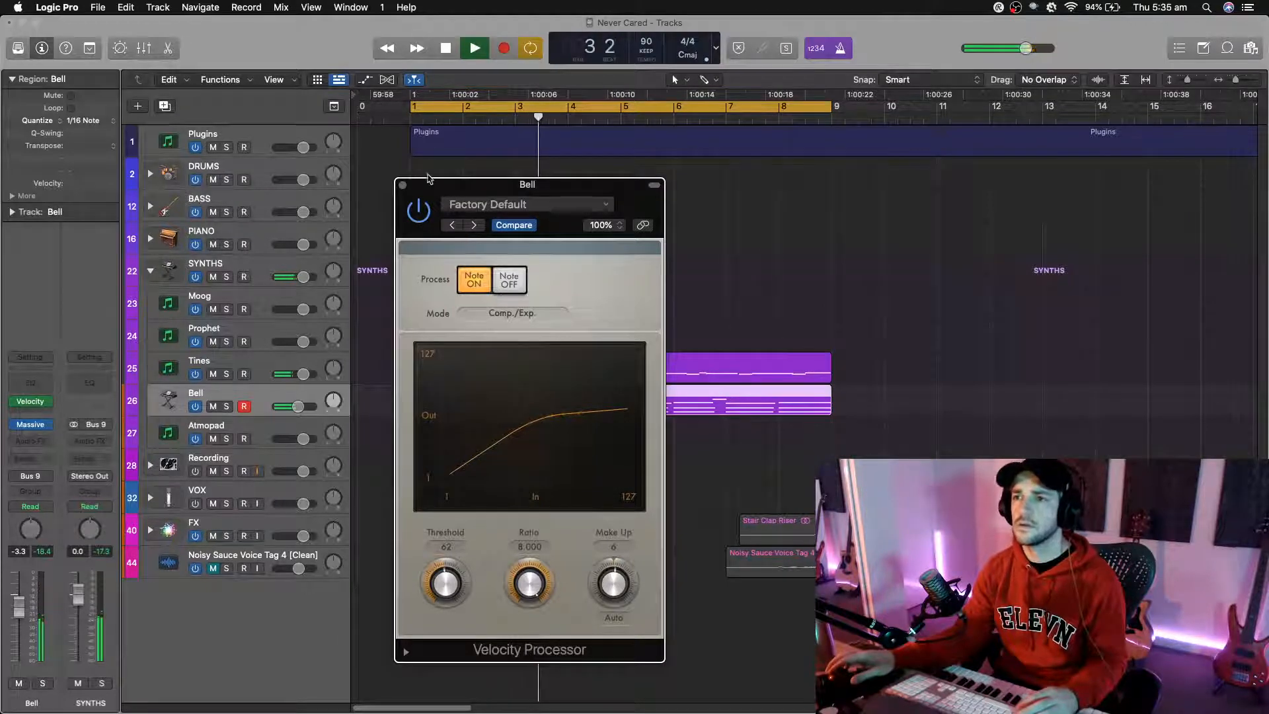
pyautogui.click(403, 186)
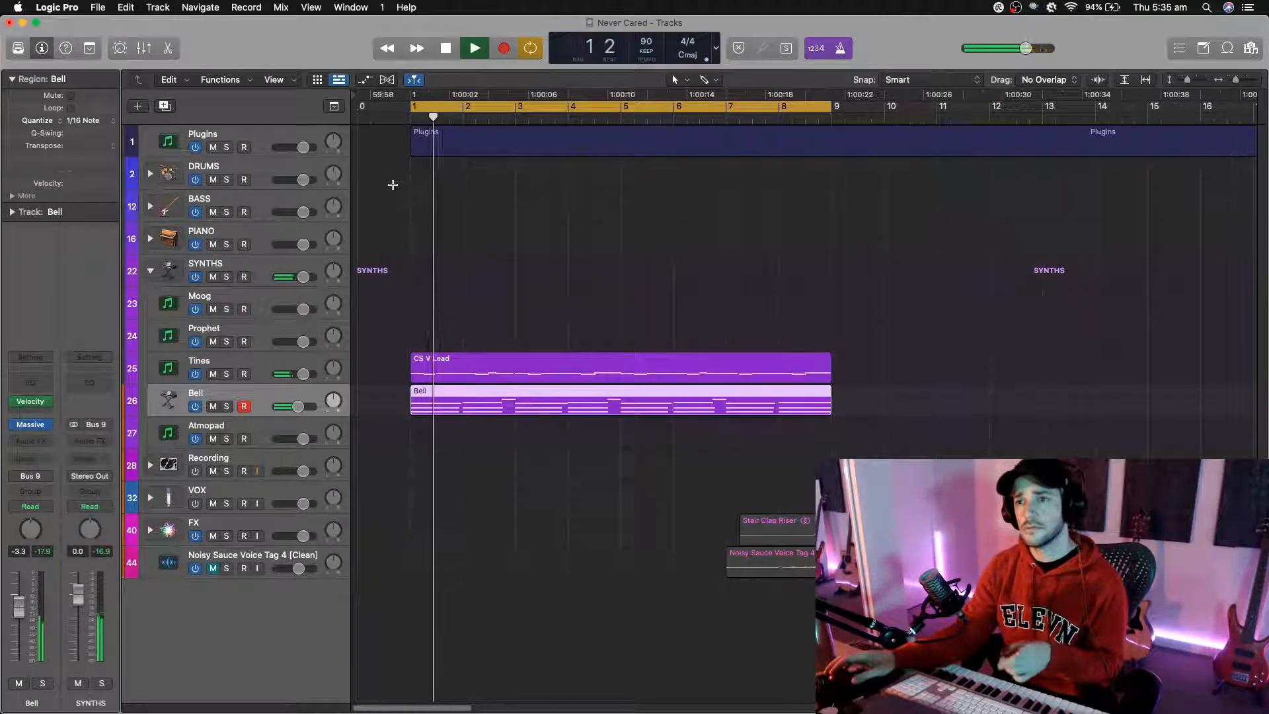
# Step: Expand the PIANO stack, select the Piano track and record an eight-bar piano part over bars 1 to 8
pyautogui.click(151, 240)
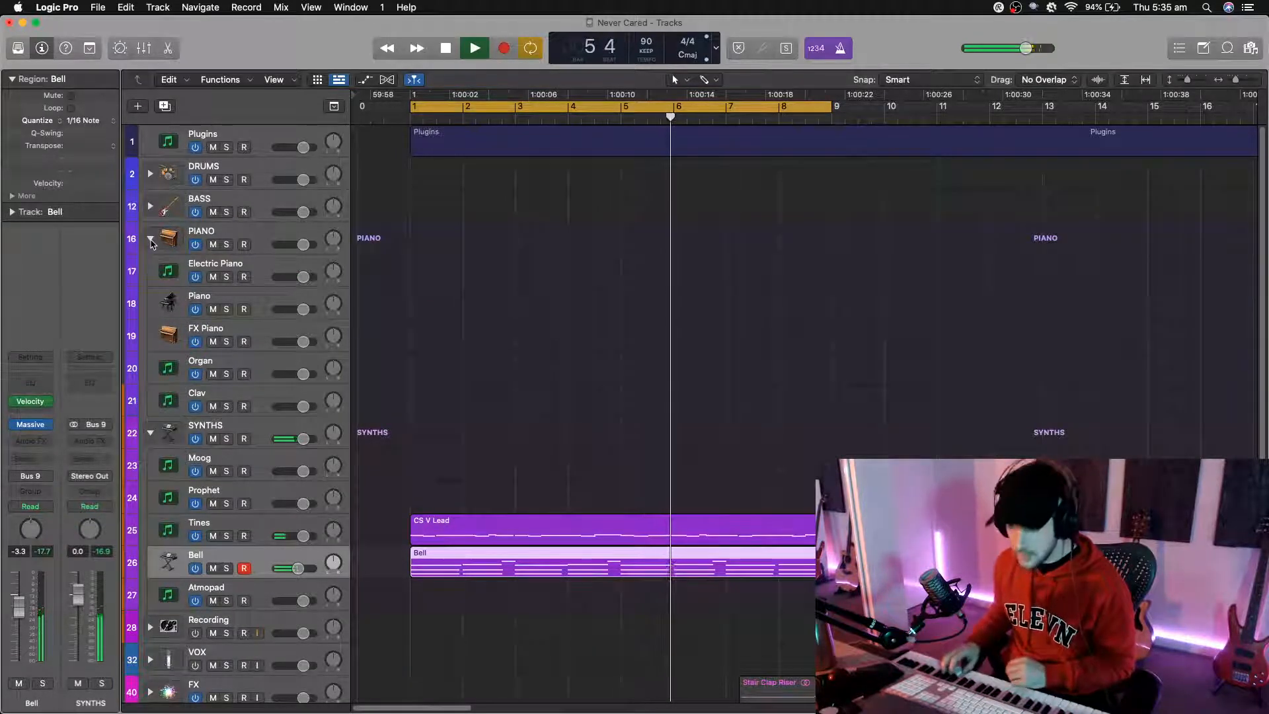
pyautogui.click(218, 299)
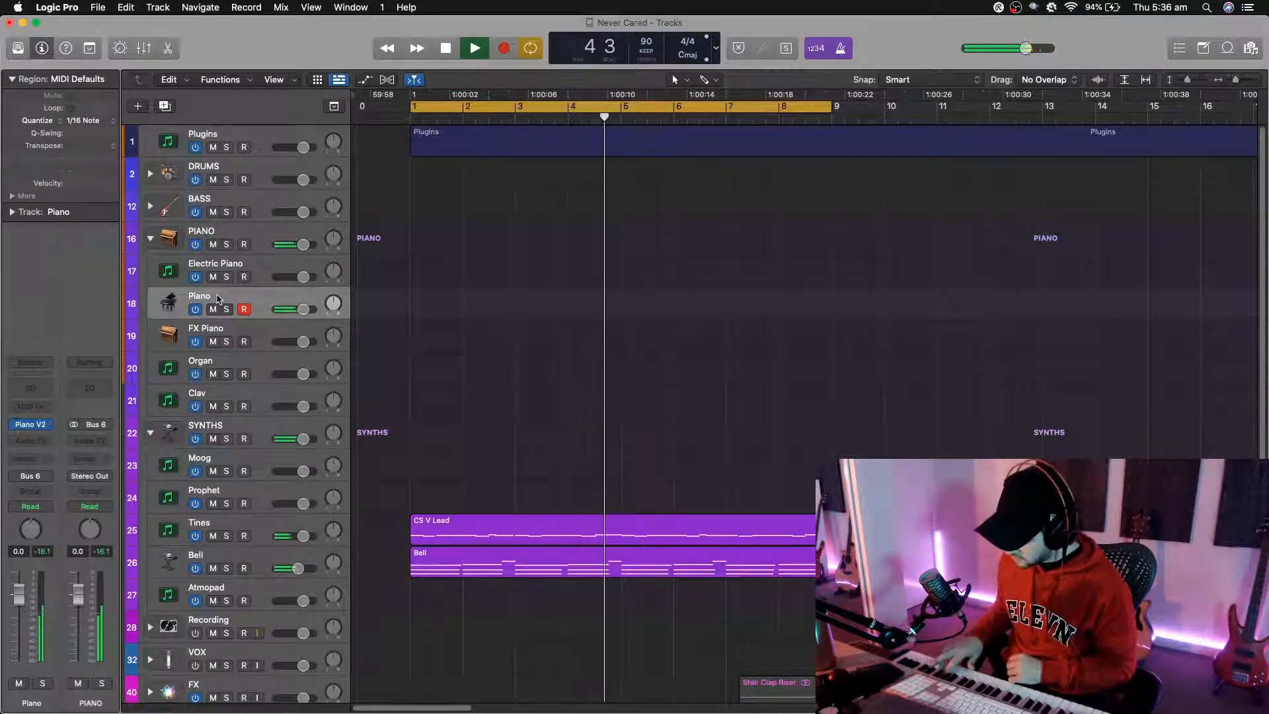
pyautogui.press('space')
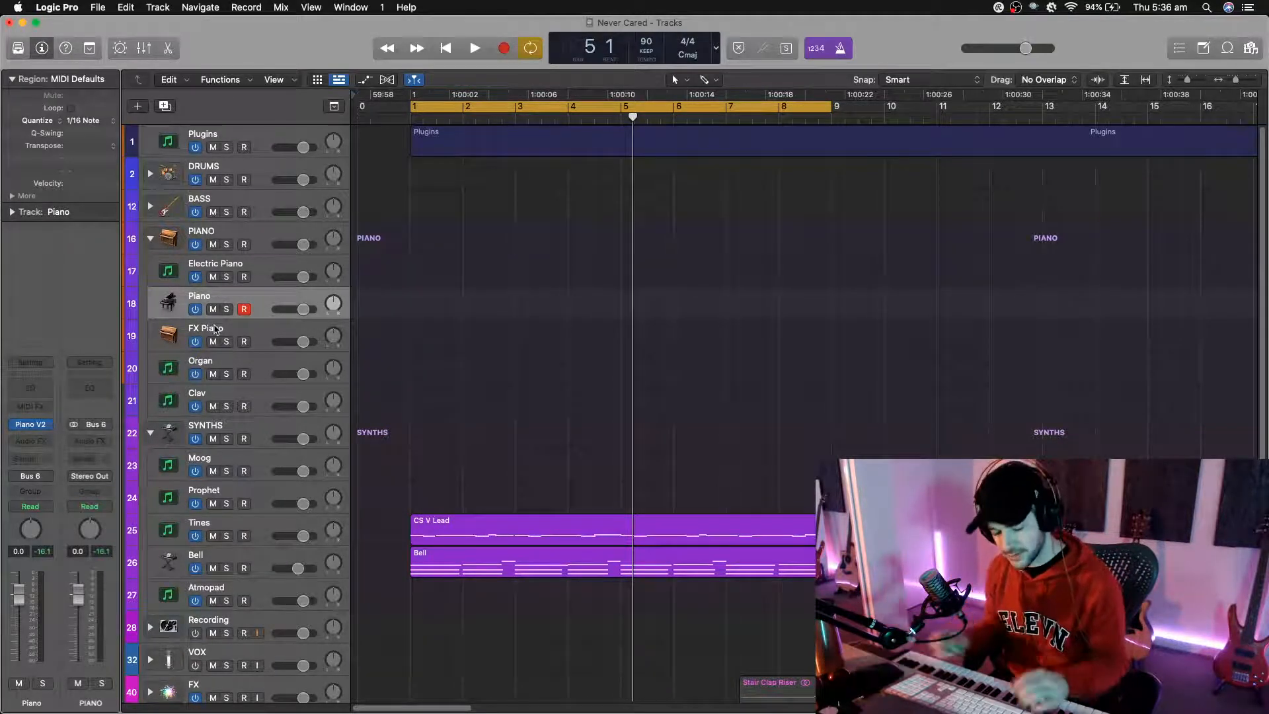
pyautogui.press('space')
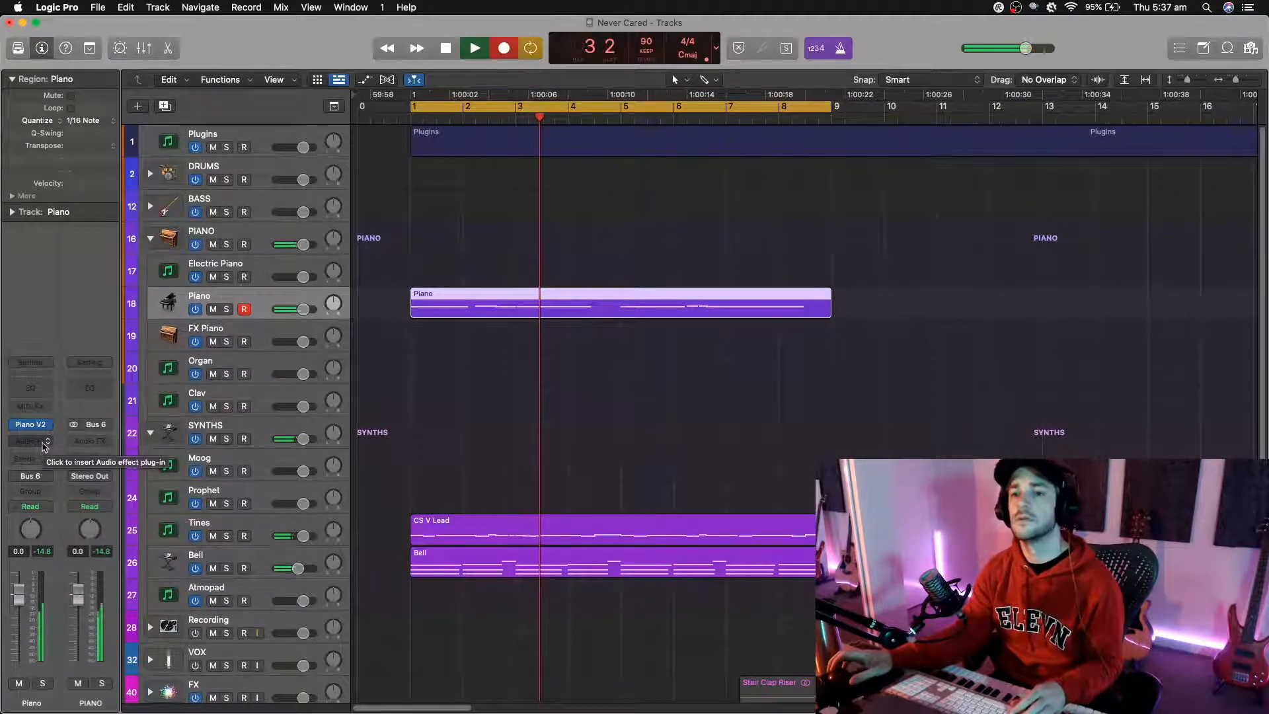
pyautogui.press('space')
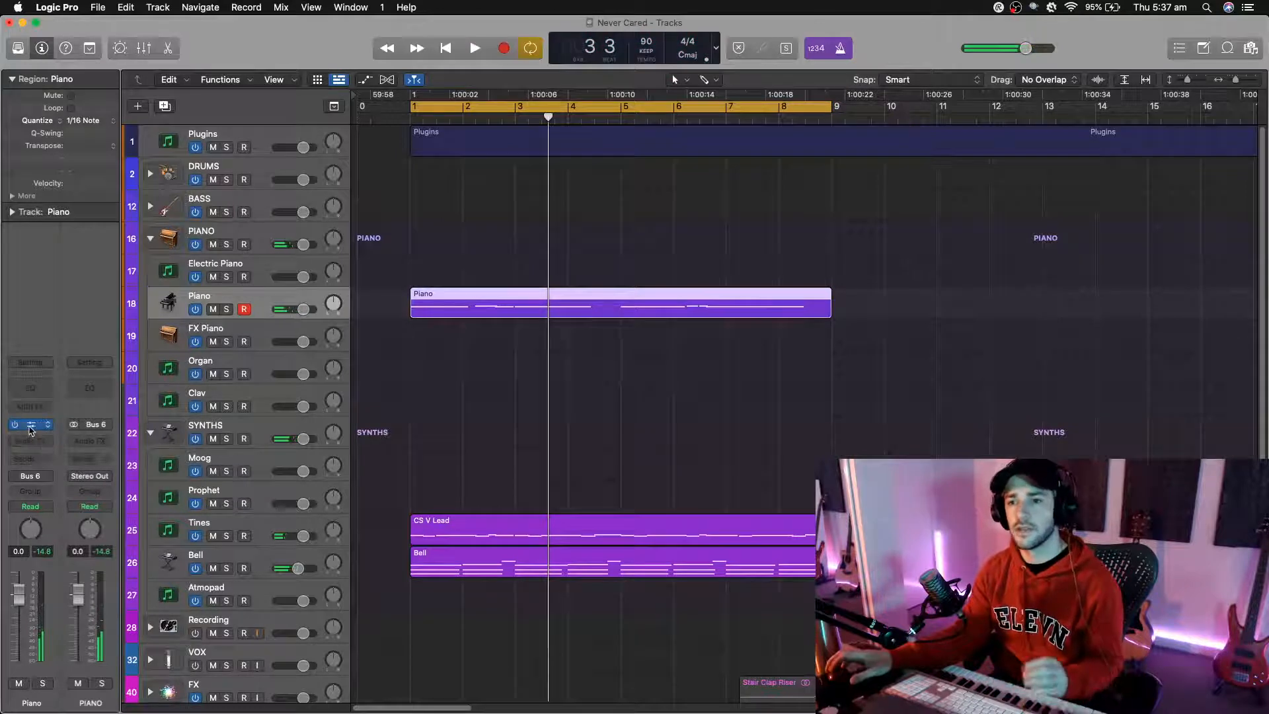
# Step: Load the Dark Piano setting in the Piano track's Piano V2 instrument and close its window
pyautogui.click(30, 426)
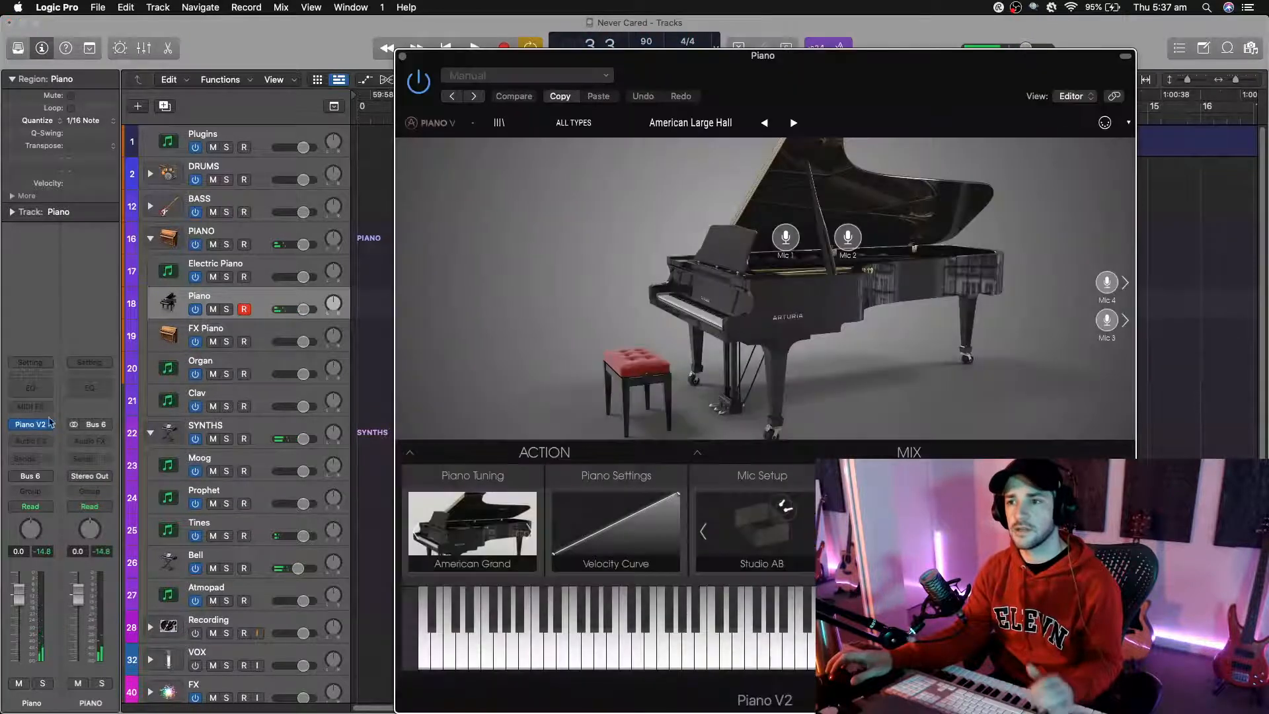
pyautogui.click(479, 85)
pyautogui.click(489, 322)
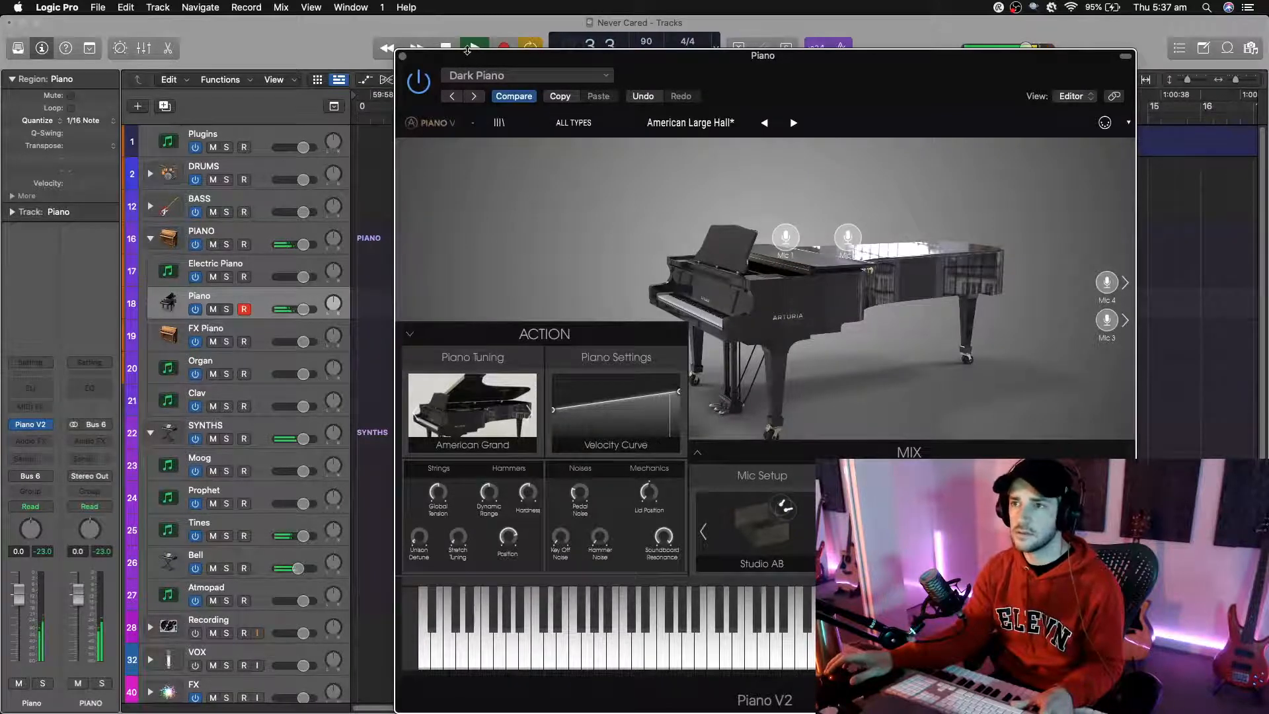
pyautogui.click(402, 56)
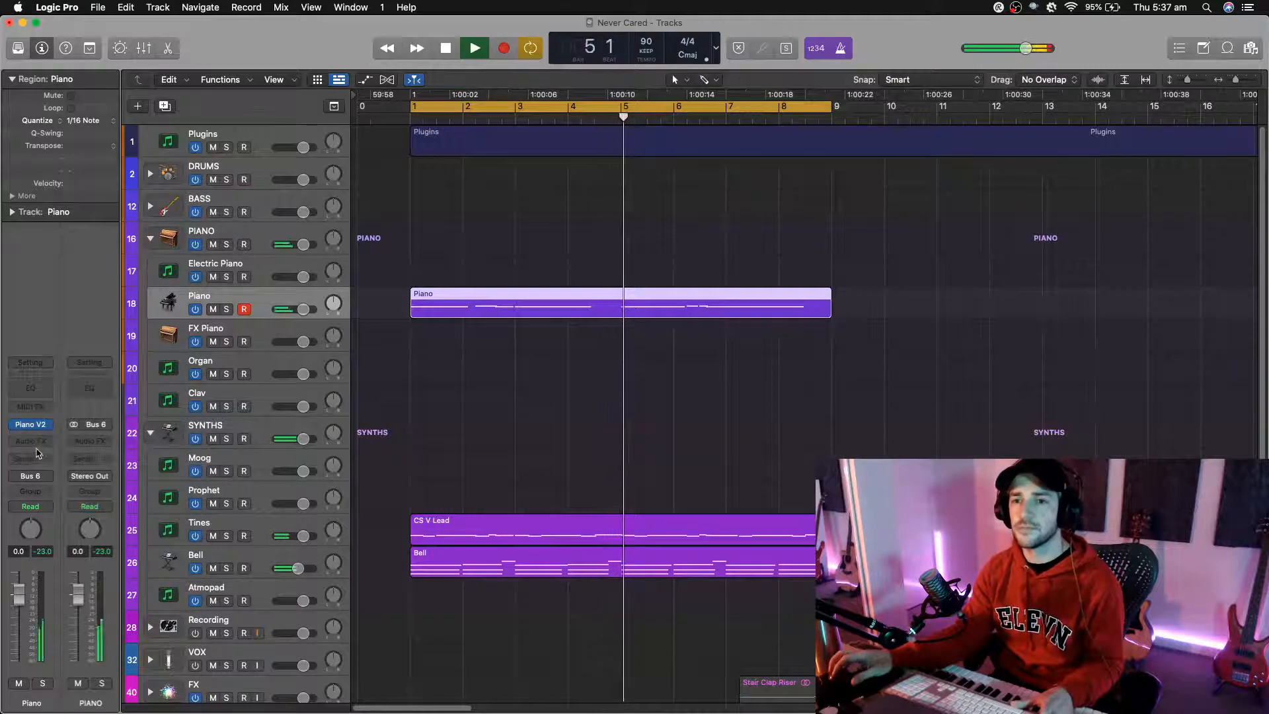
# Step: Insert the Soundtoys Crystallizer effect after Piano V2 on the Piano channel
pyautogui.click(36, 441)
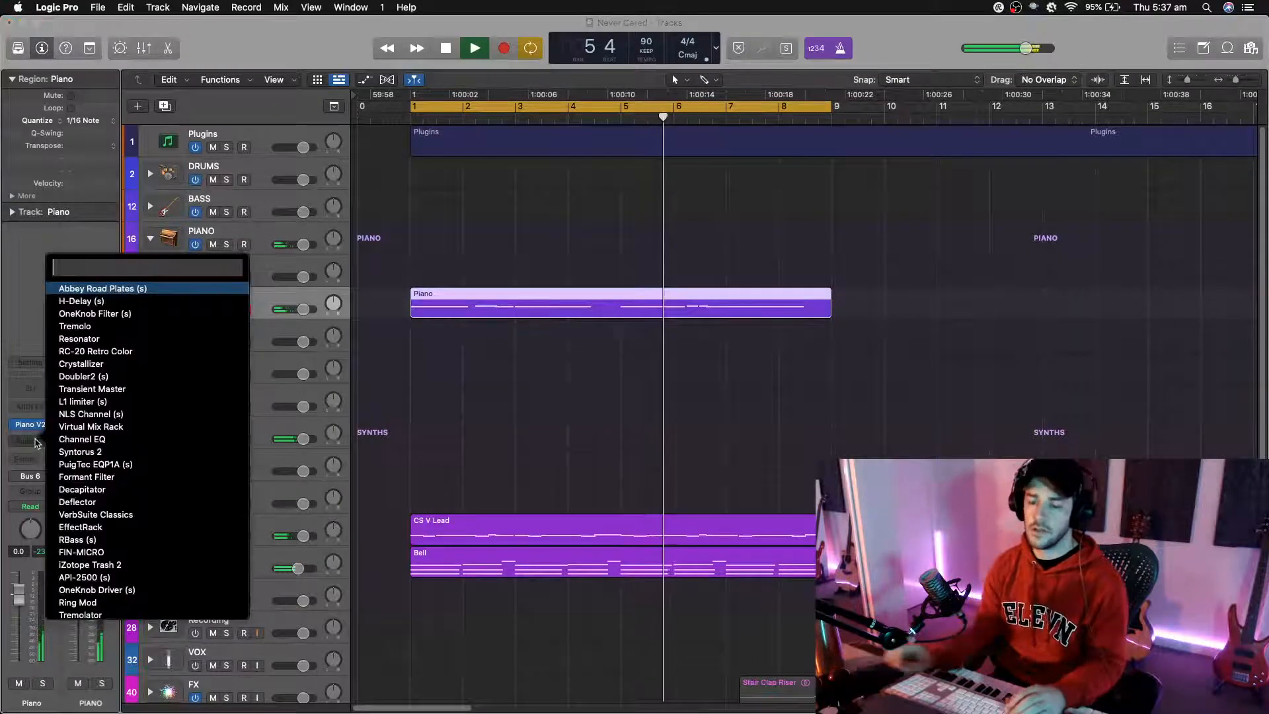
pyautogui.write('eq')
pyautogui.press('Escape')
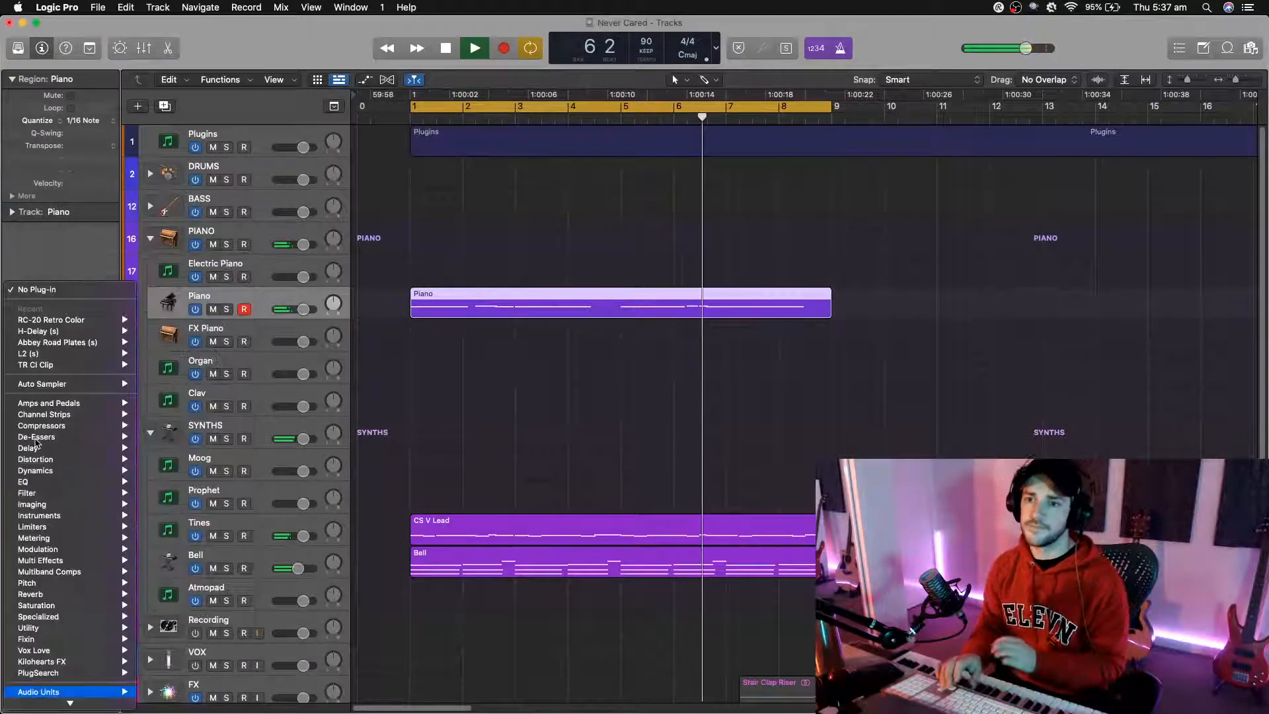
pyautogui.click(317, 462)
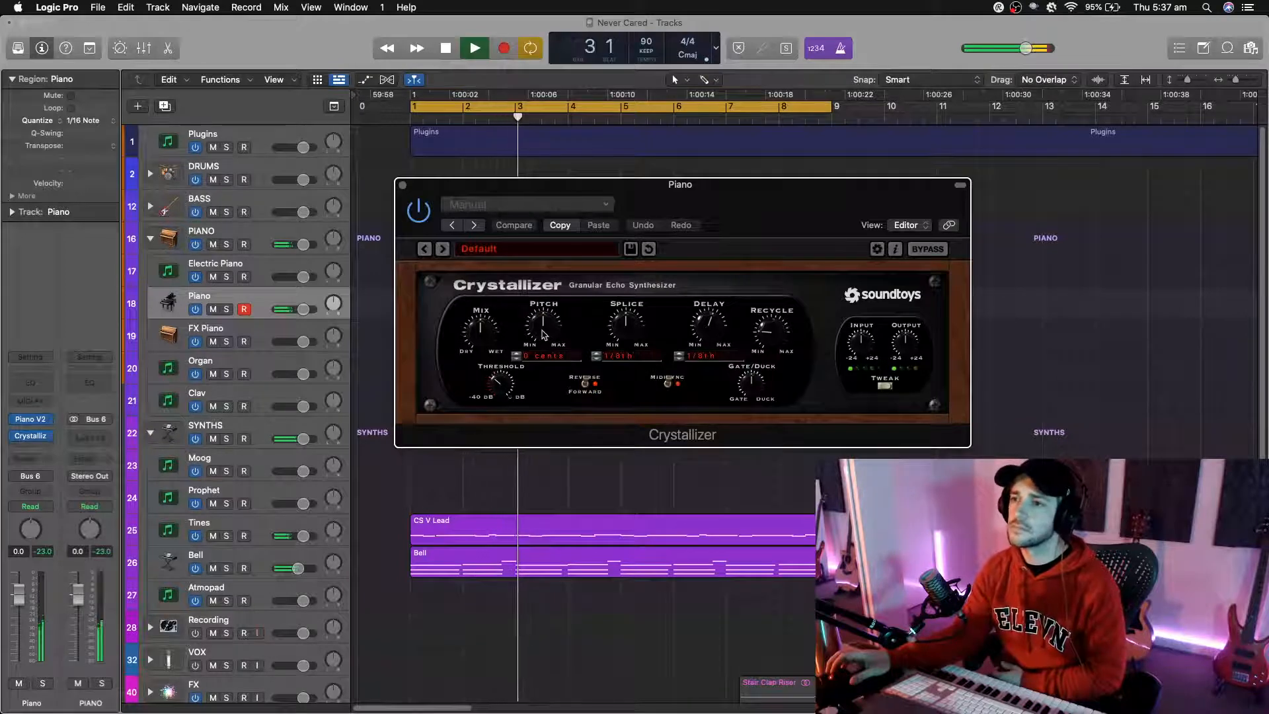
# Step: Try the Crystallizer pitch at 1200 and -1200 cents during playback, and return it to 0 cents
pyautogui.moveTo(543, 334); pyautogui.dragTo(531, 241)
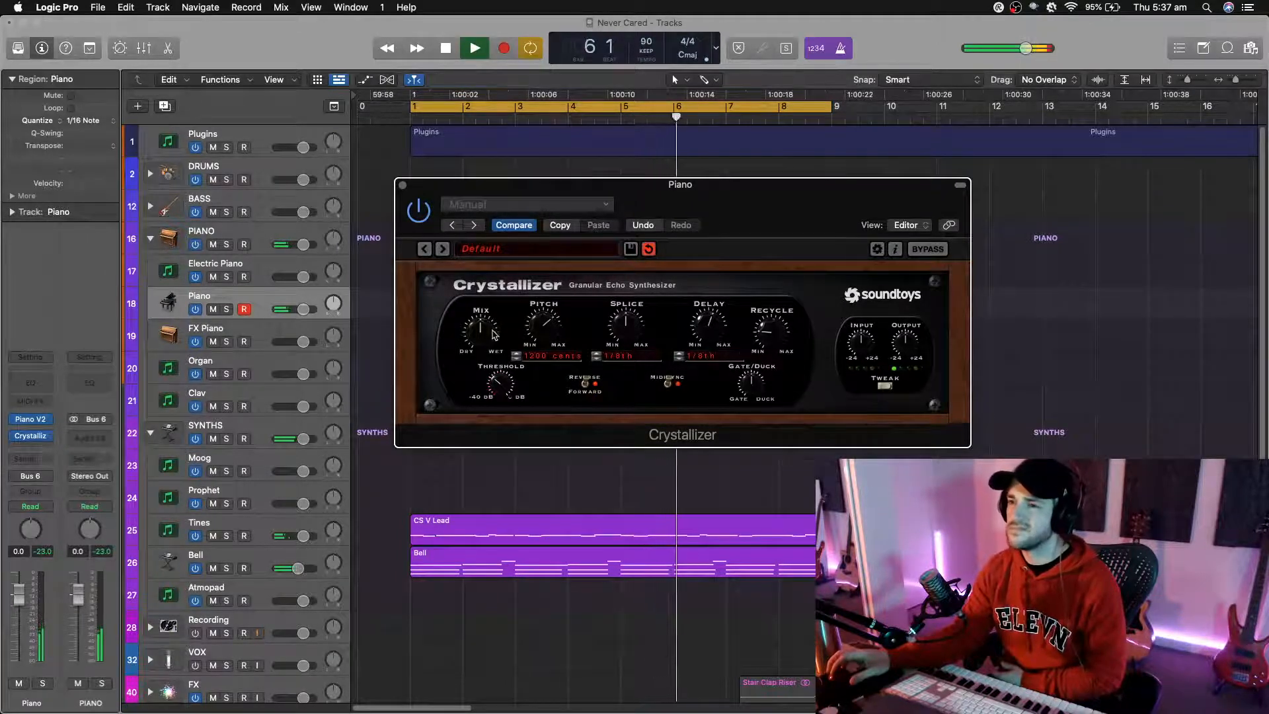
pyautogui.moveTo(543, 327); pyautogui.dragTo(522, 474)
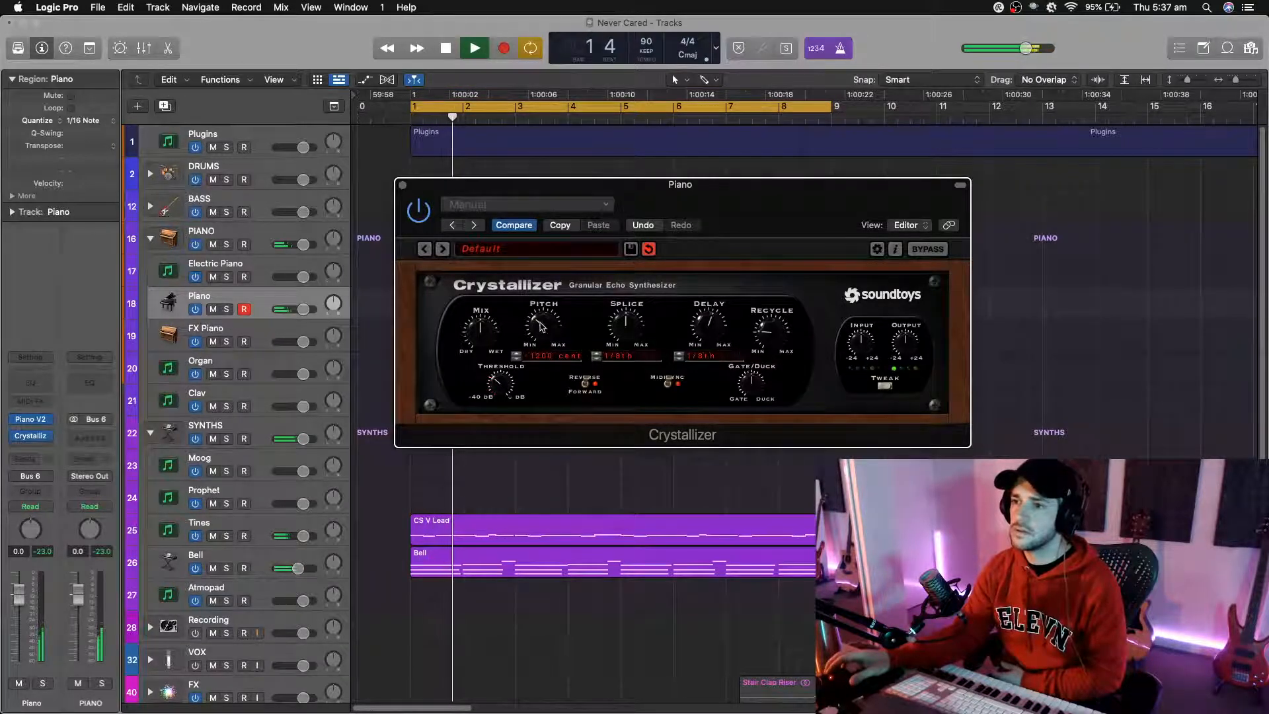
pyautogui.moveTo(540, 324); pyautogui.dragTo(537, 250)
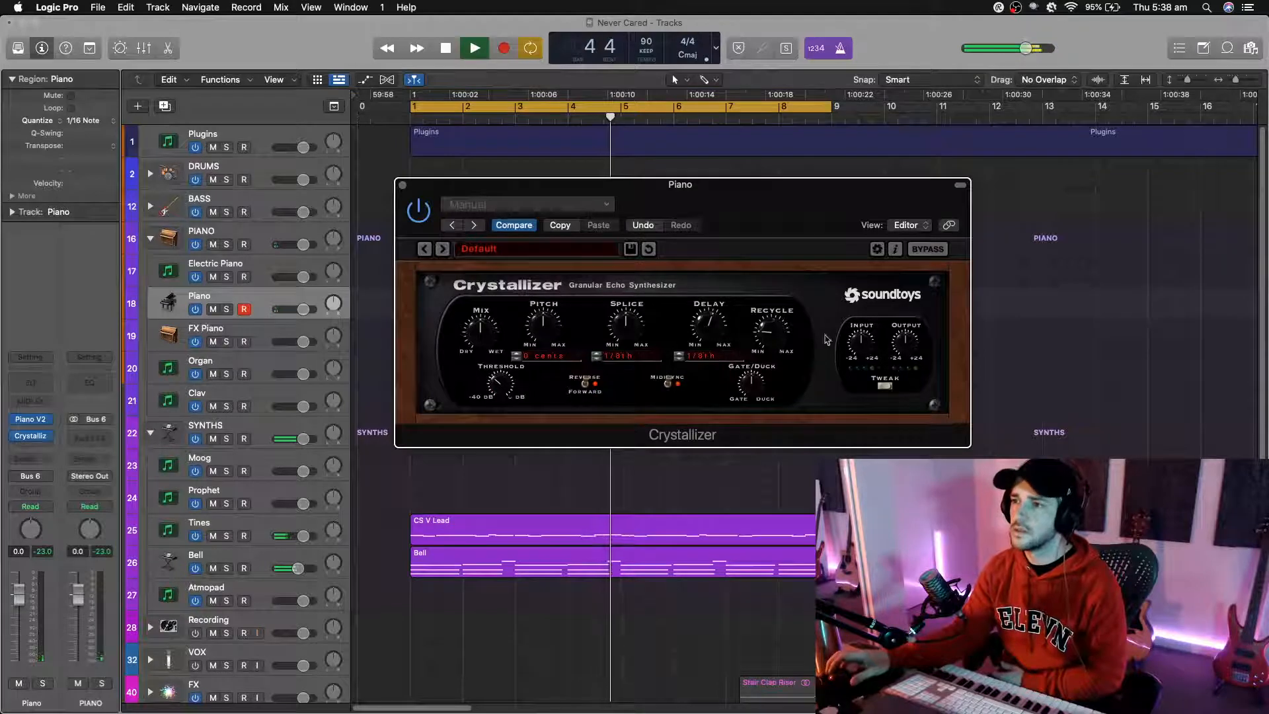
# Step: Raise the Crystallizer Recycle amount slightly and close the effect window
pyautogui.moveTo(771, 337); pyautogui.dragTo(770, 313)
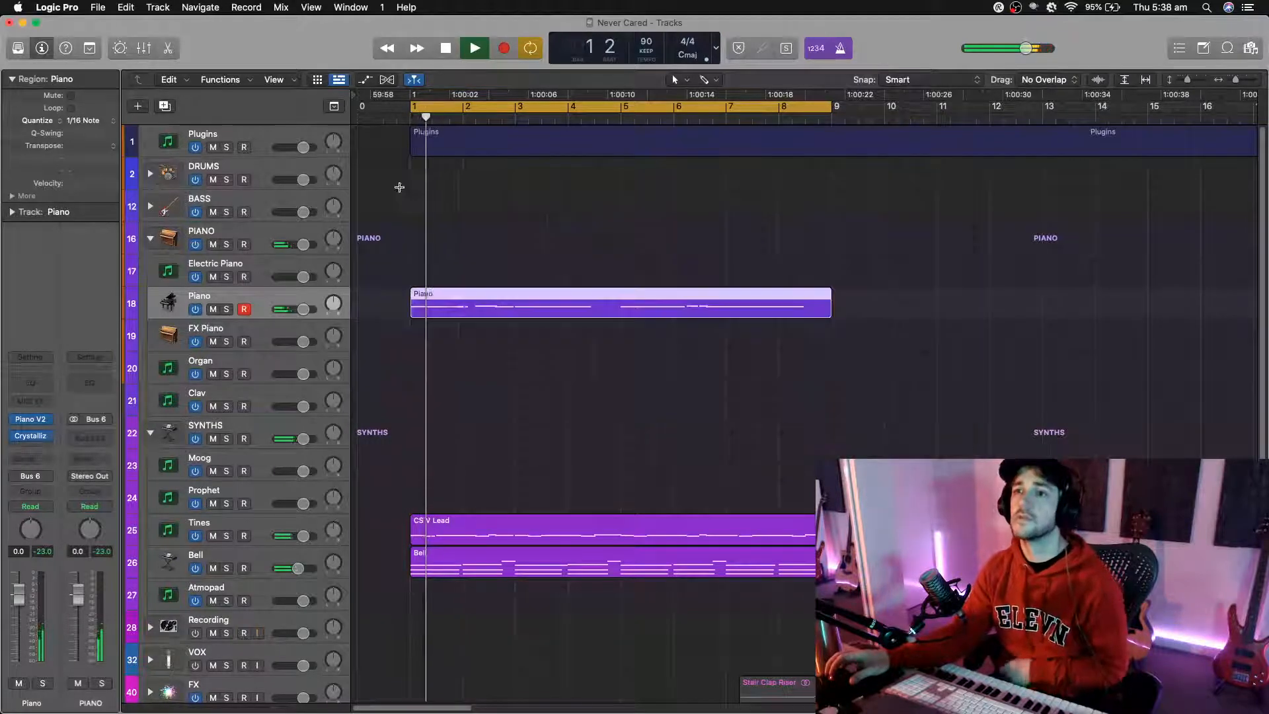
pyautogui.click(402, 185)
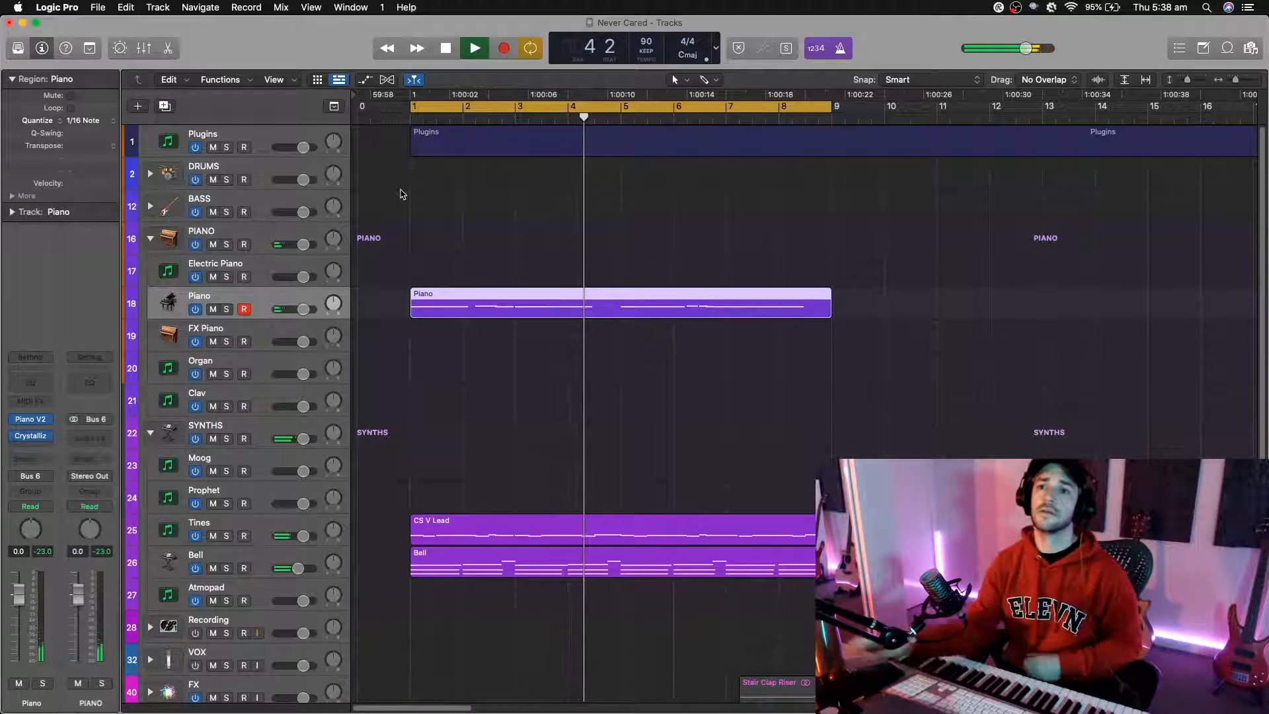
# Step: Expand the DRUMS stack, select the Kicks track and try a first drum take from bar 1
pyautogui.click(151, 174)
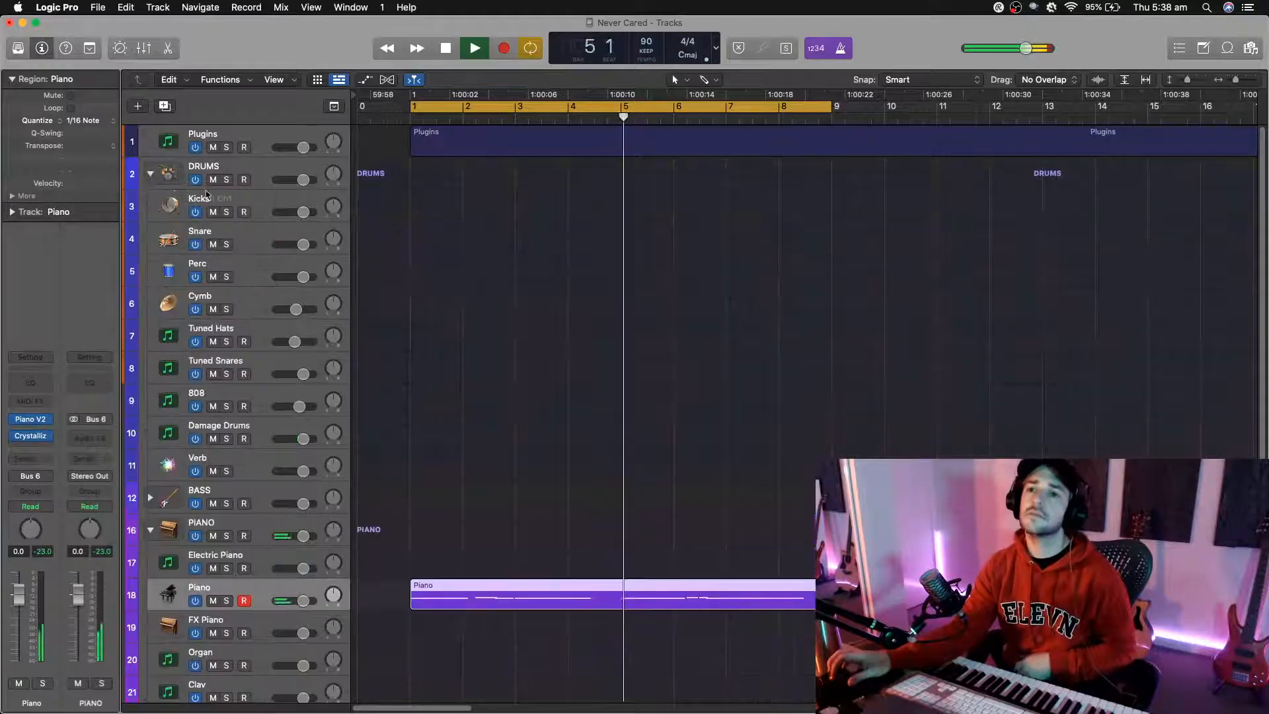
pyautogui.click(218, 203)
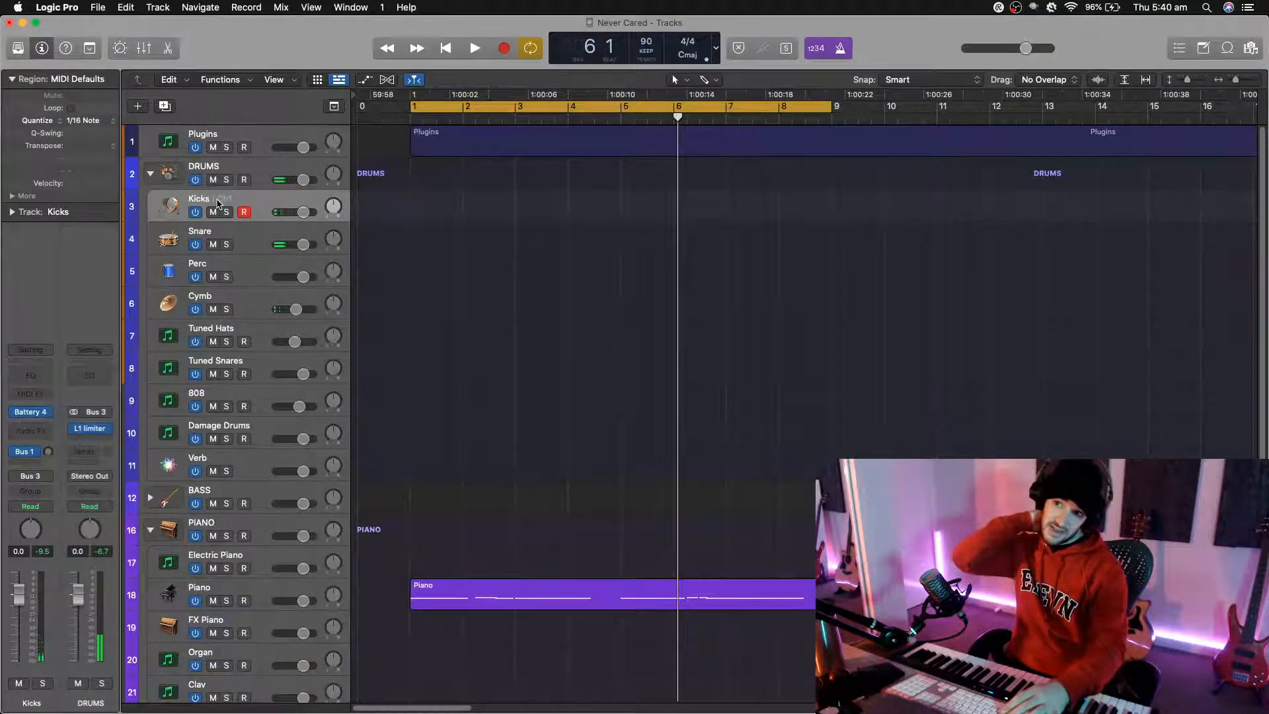
pyautogui.press('space')
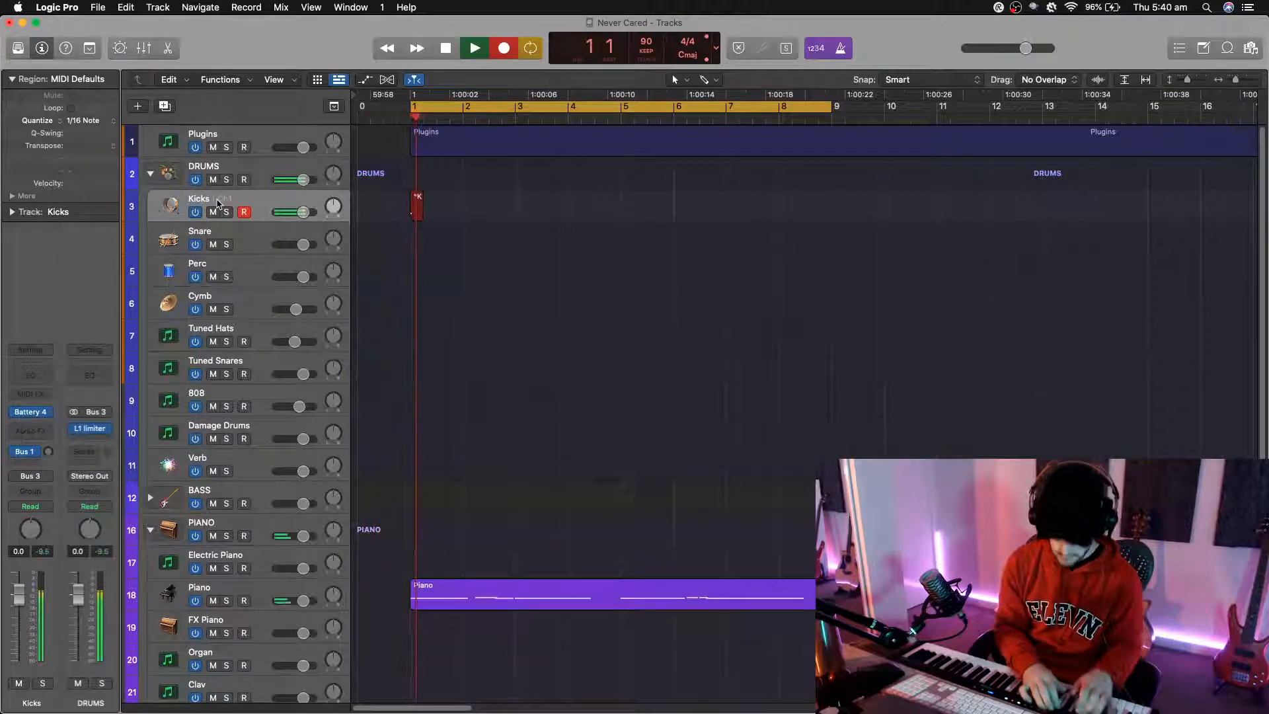
pyautogui.press('space')
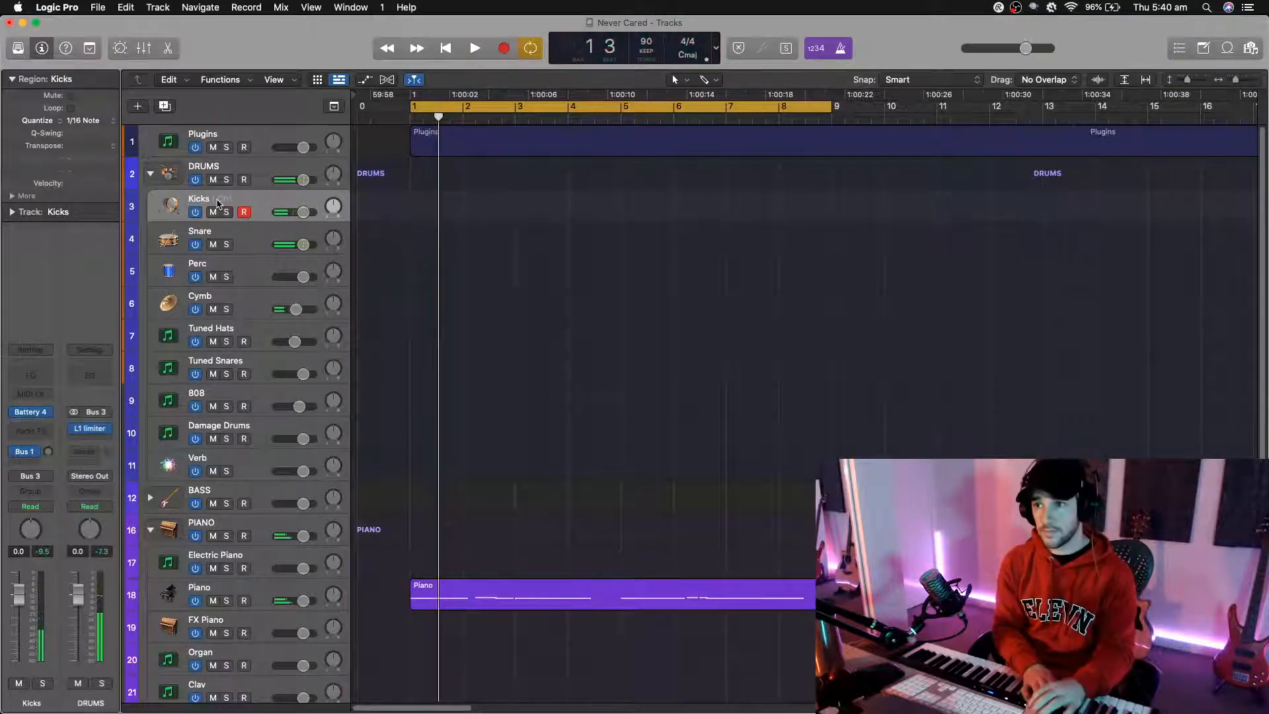
# Step: Try two more drum takes on the Kicks track from bar 1 and undo them
pyautogui.press('r')
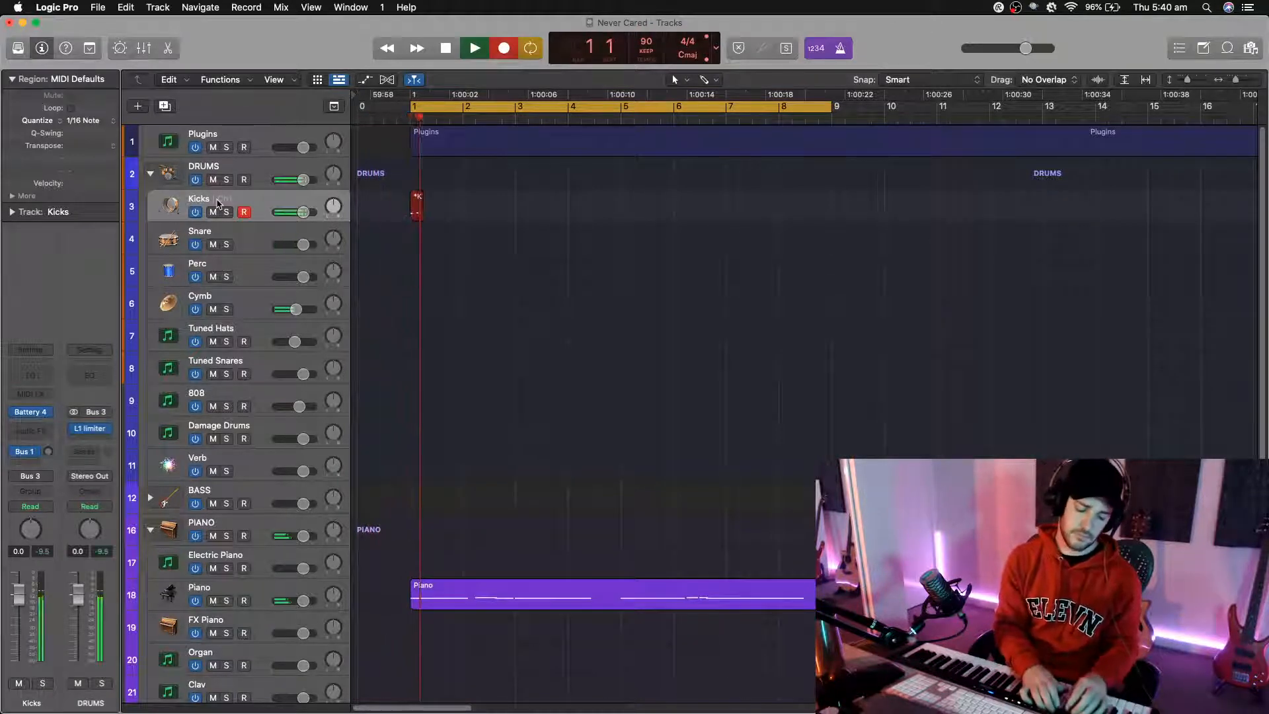
pyautogui.press('space')
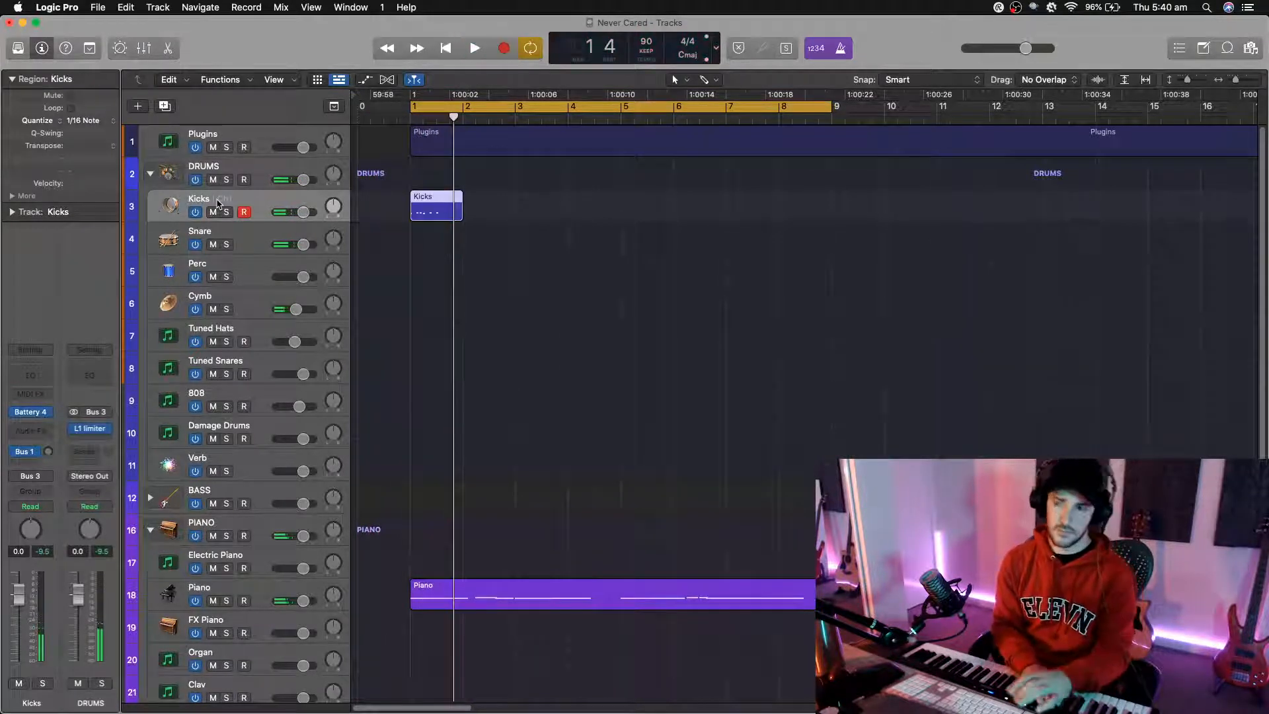
pyautogui.press('r')
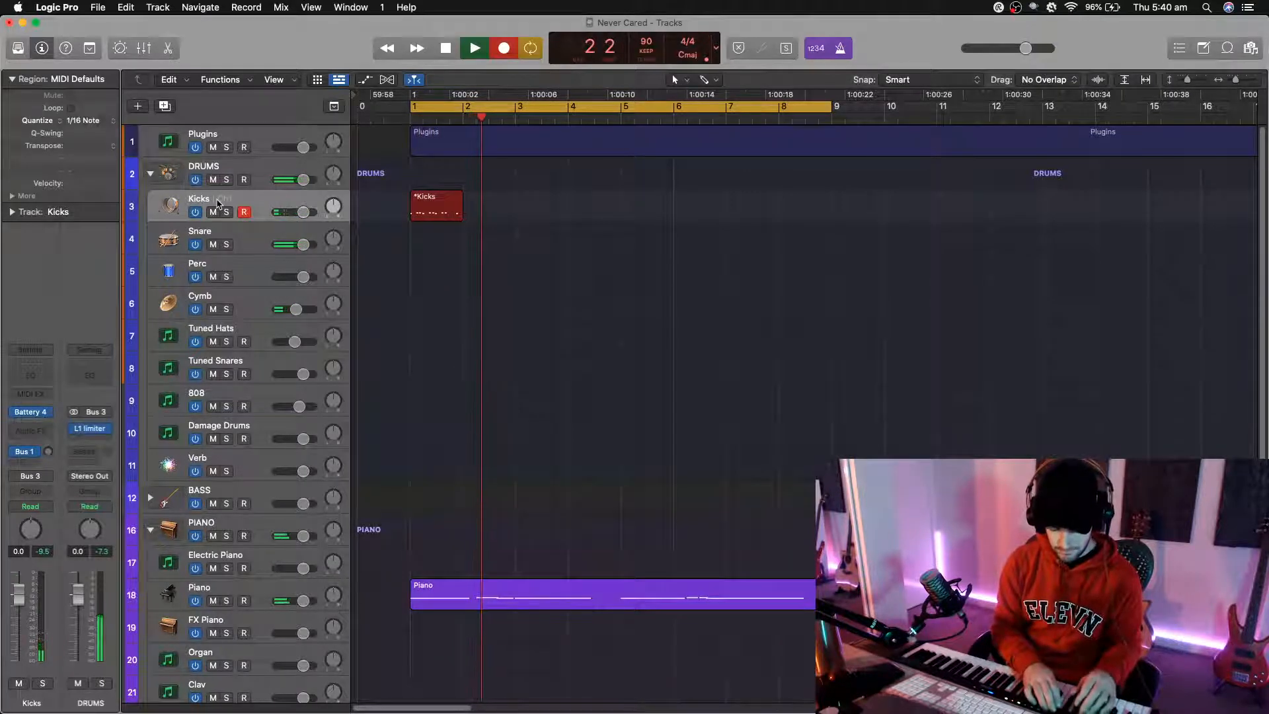
pyautogui.press('space')
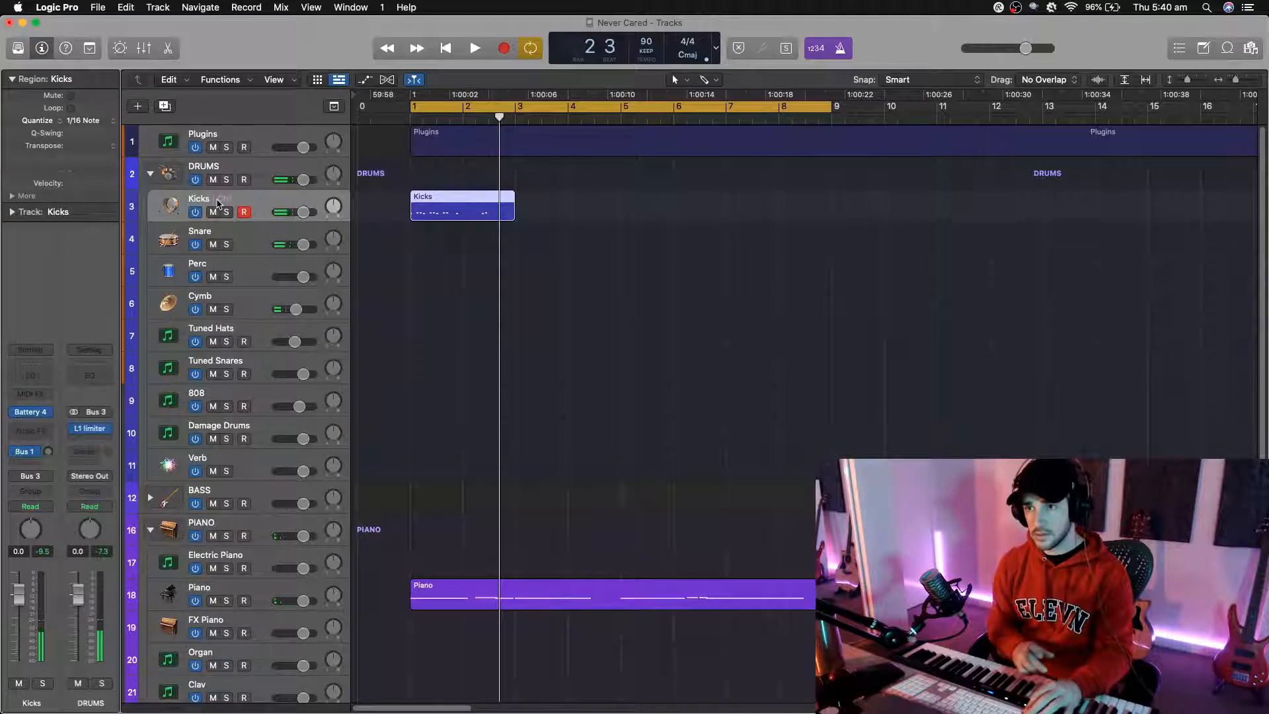
pyautogui.press('super+z')
# Step: Retry the drum pattern on the Kicks track in several short takes from bar 1, discarding each one
pyautogui.press('r')
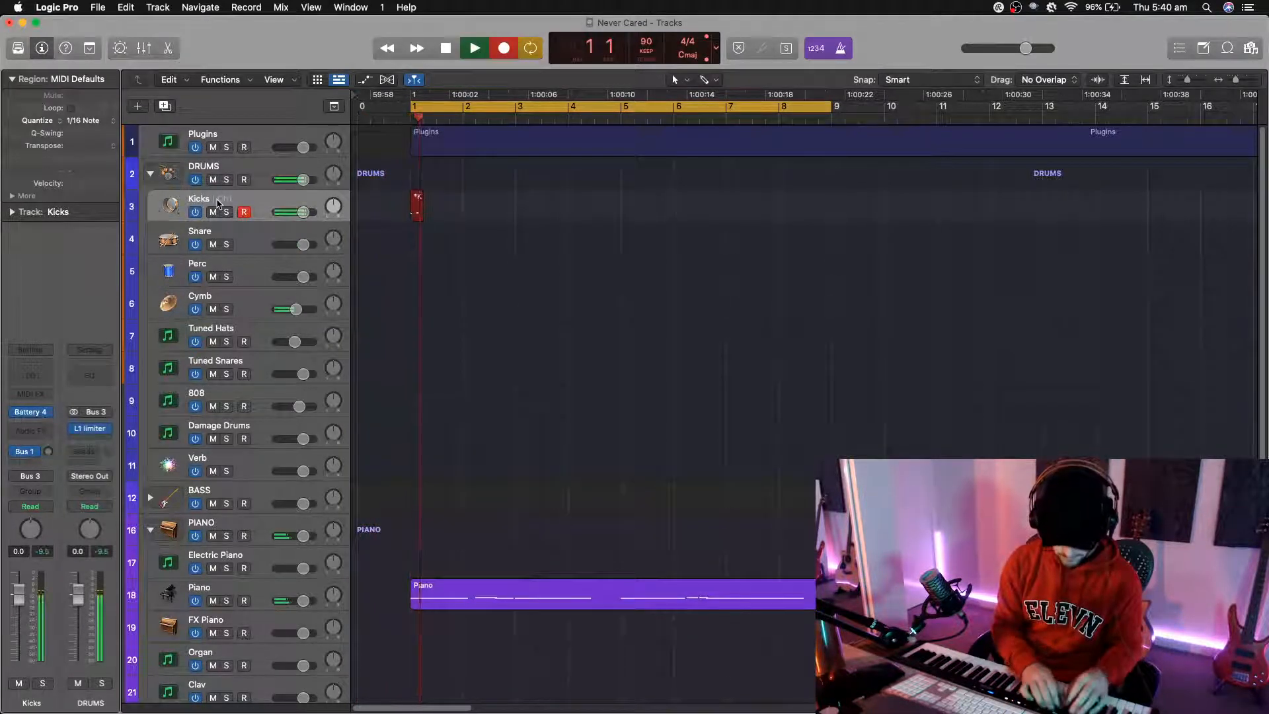
pyautogui.press('space')
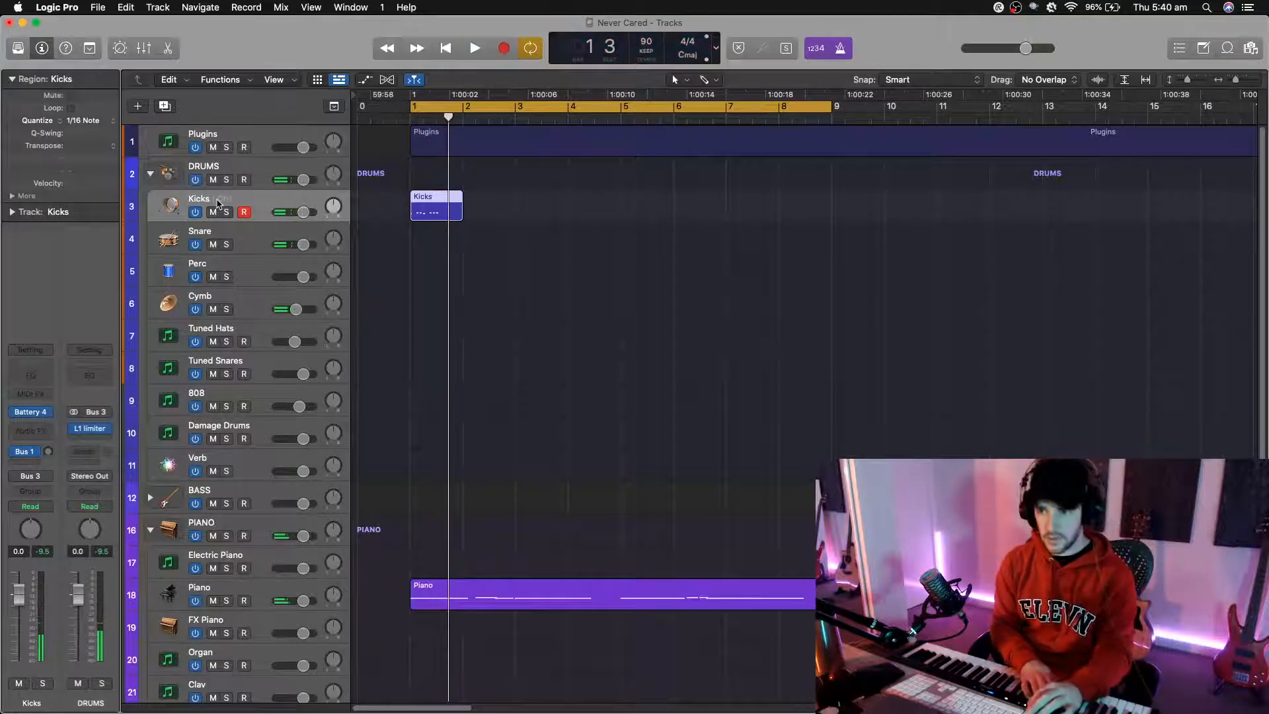
pyautogui.press('r')
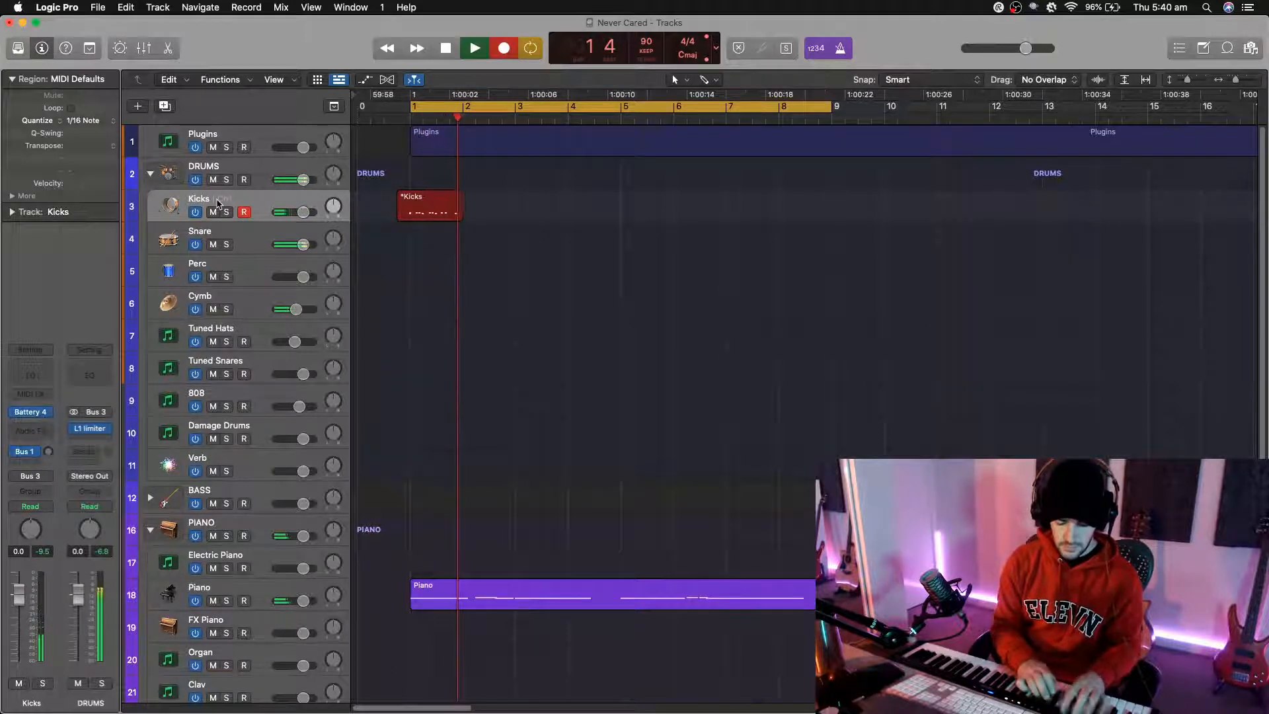
pyautogui.press('r')
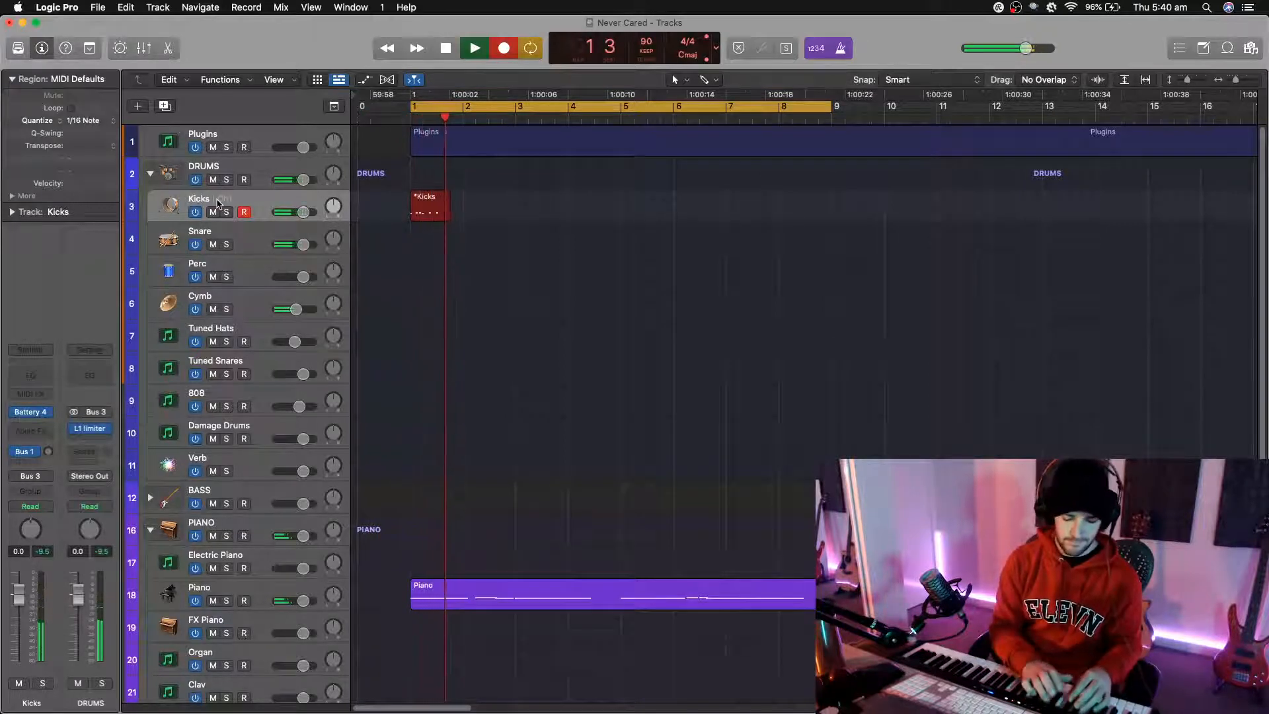
pyautogui.press('space')
pyautogui.press('r')
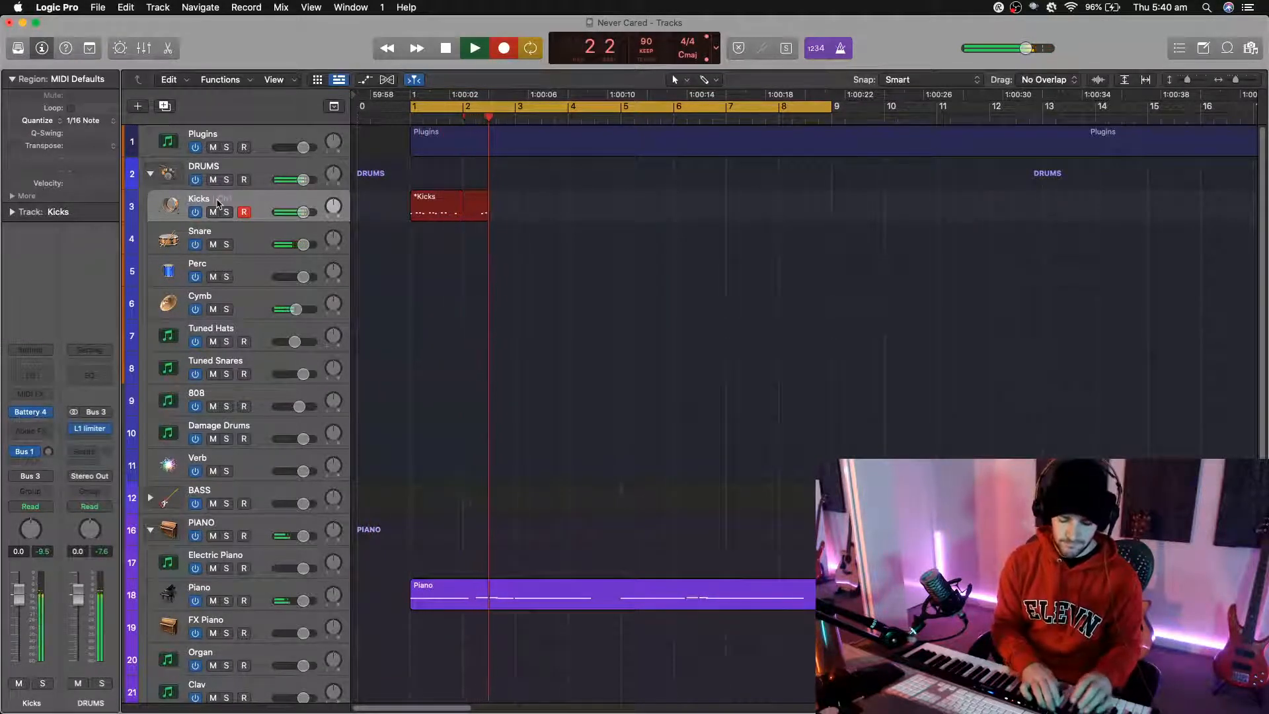
pyautogui.press('space')
pyautogui.press('super+z')
# Step: Record further one- to two-bar drum takes on the Kicks track from bar 1, removing each one
pyautogui.press('r')
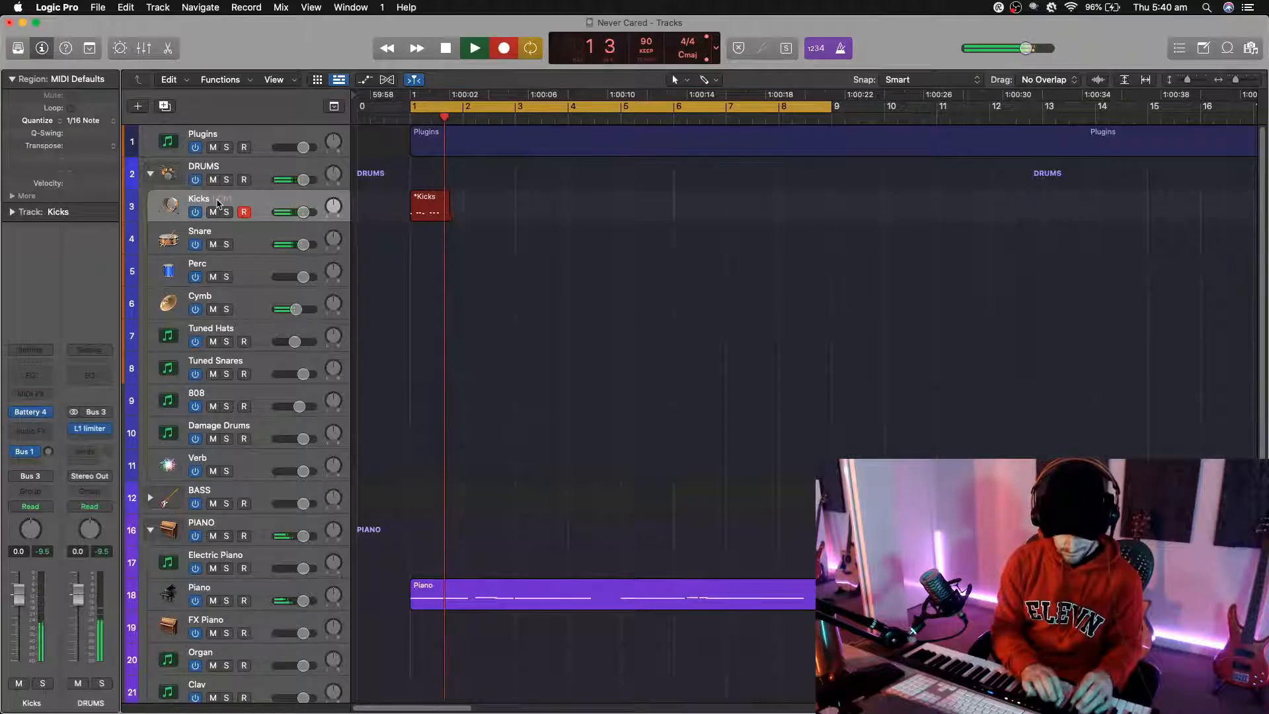
pyautogui.press('space')
pyautogui.press('r')
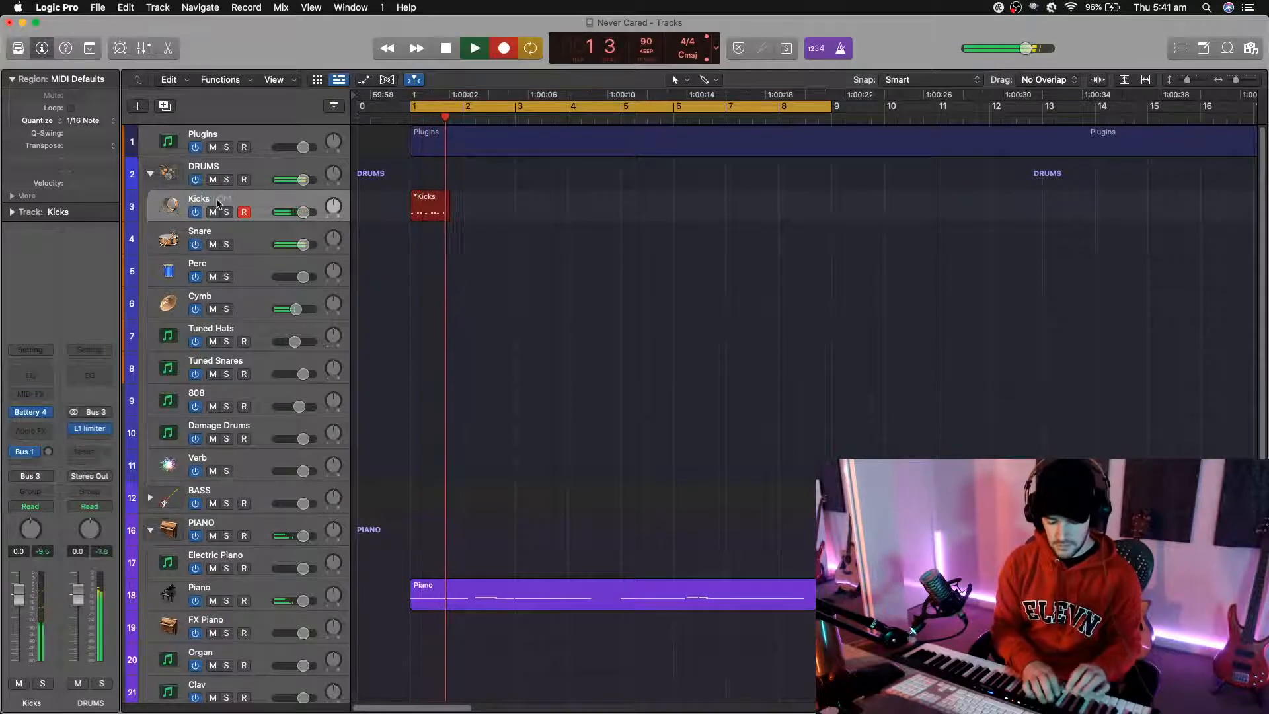
pyautogui.press('space')
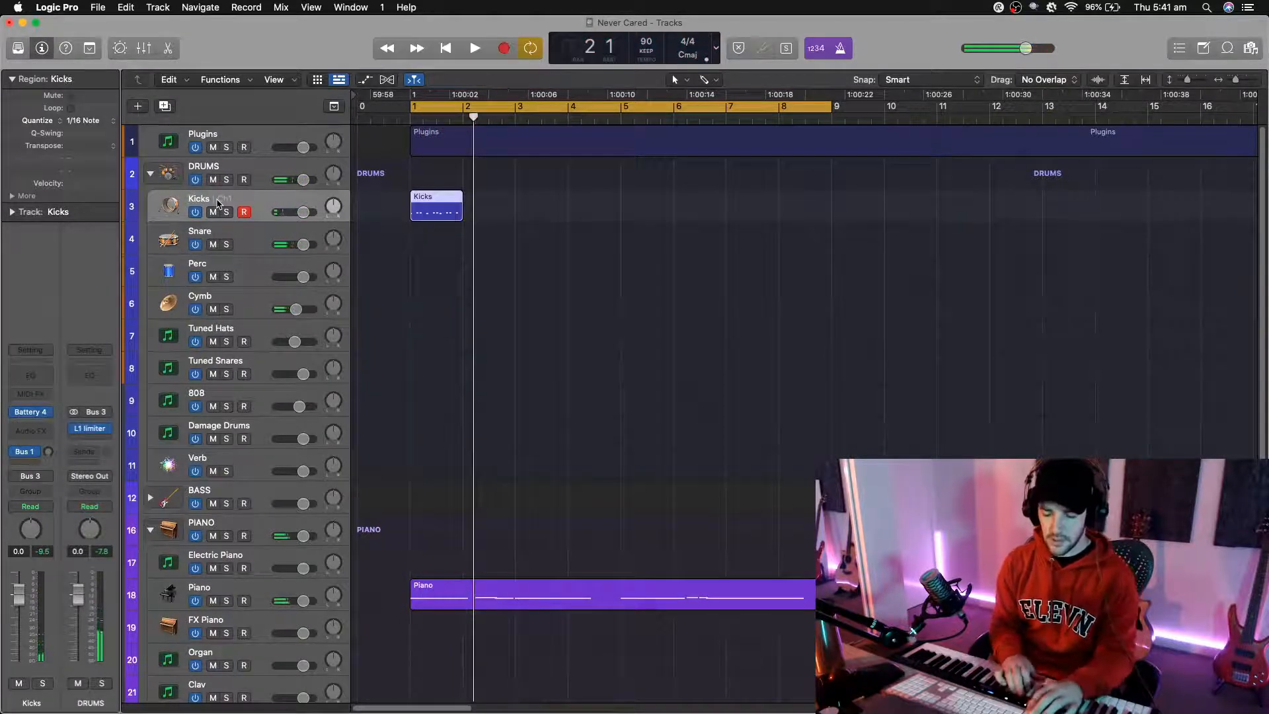
pyautogui.press('super+z')
pyautogui.press('r')
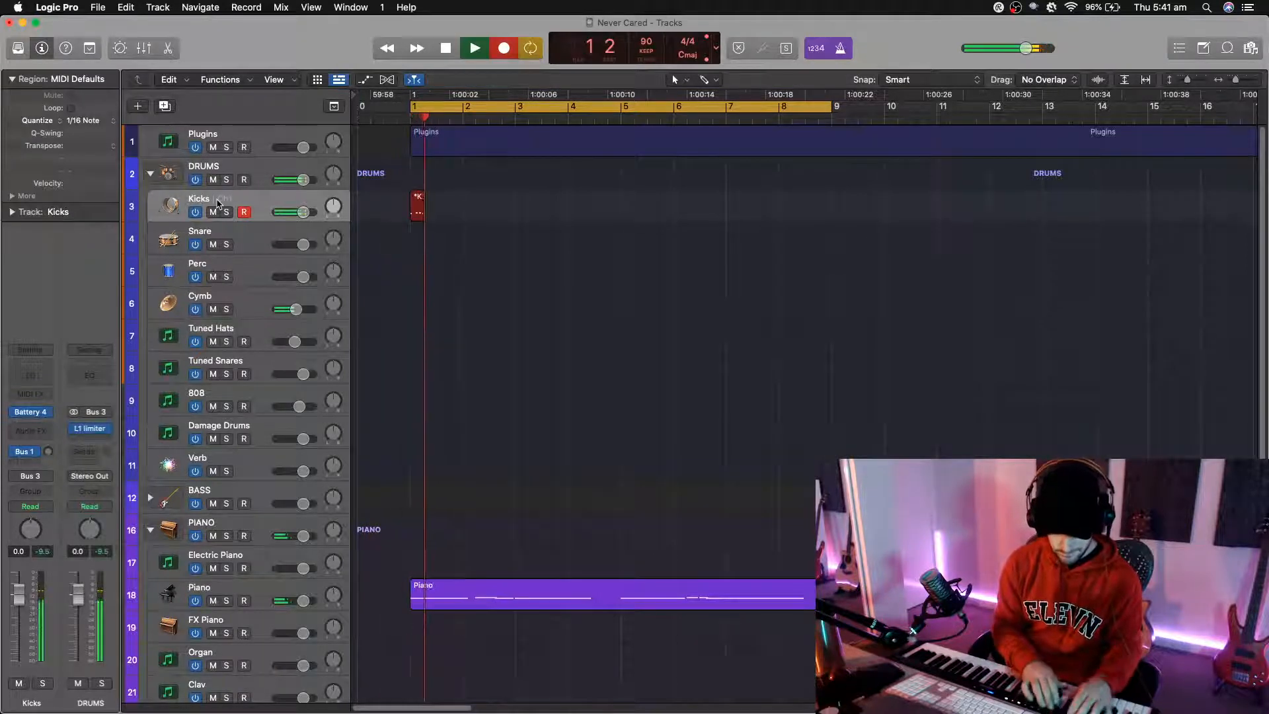
pyautogui.press('space')
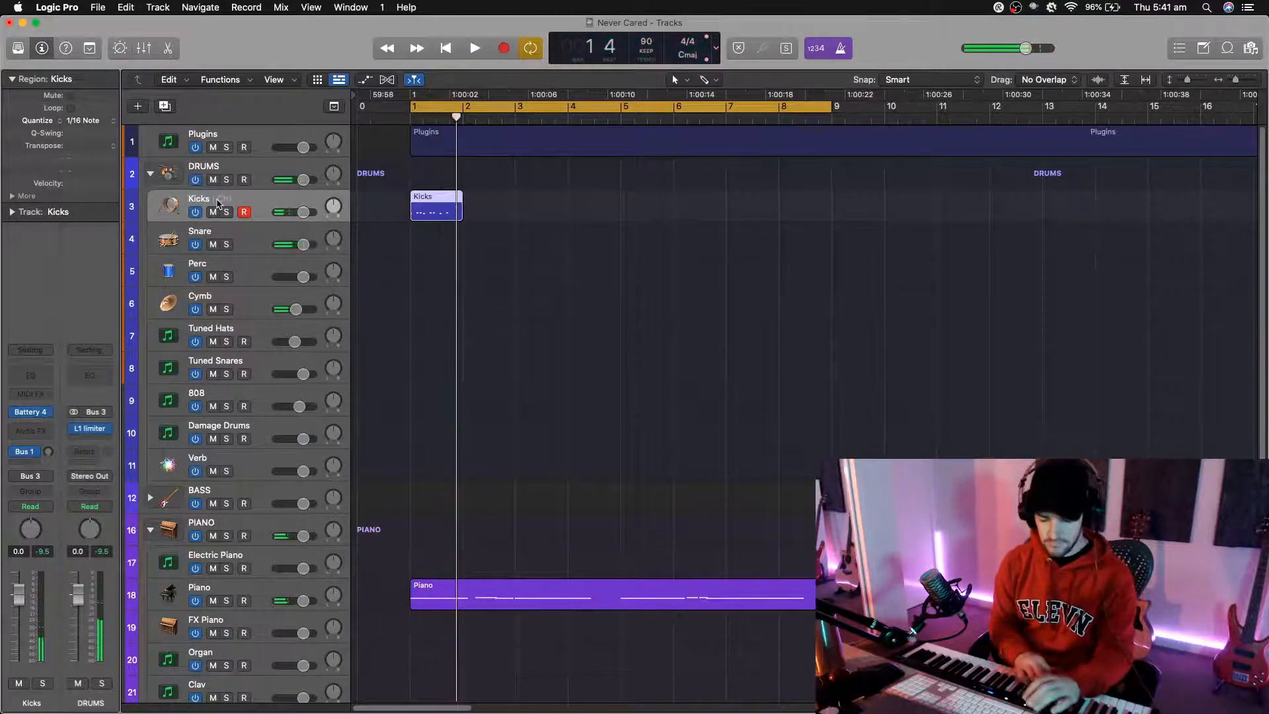
pyautogui.press('Delete')
pyautogui.press('r')
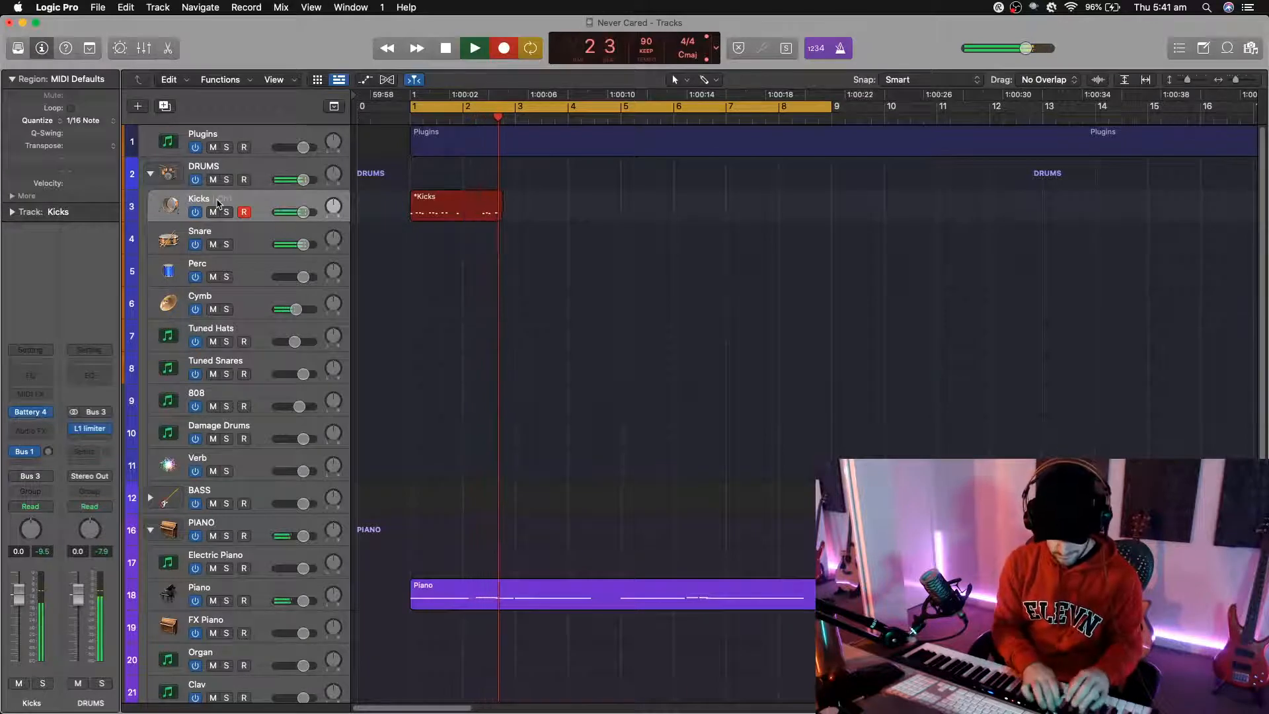
pyautogui.press('space')
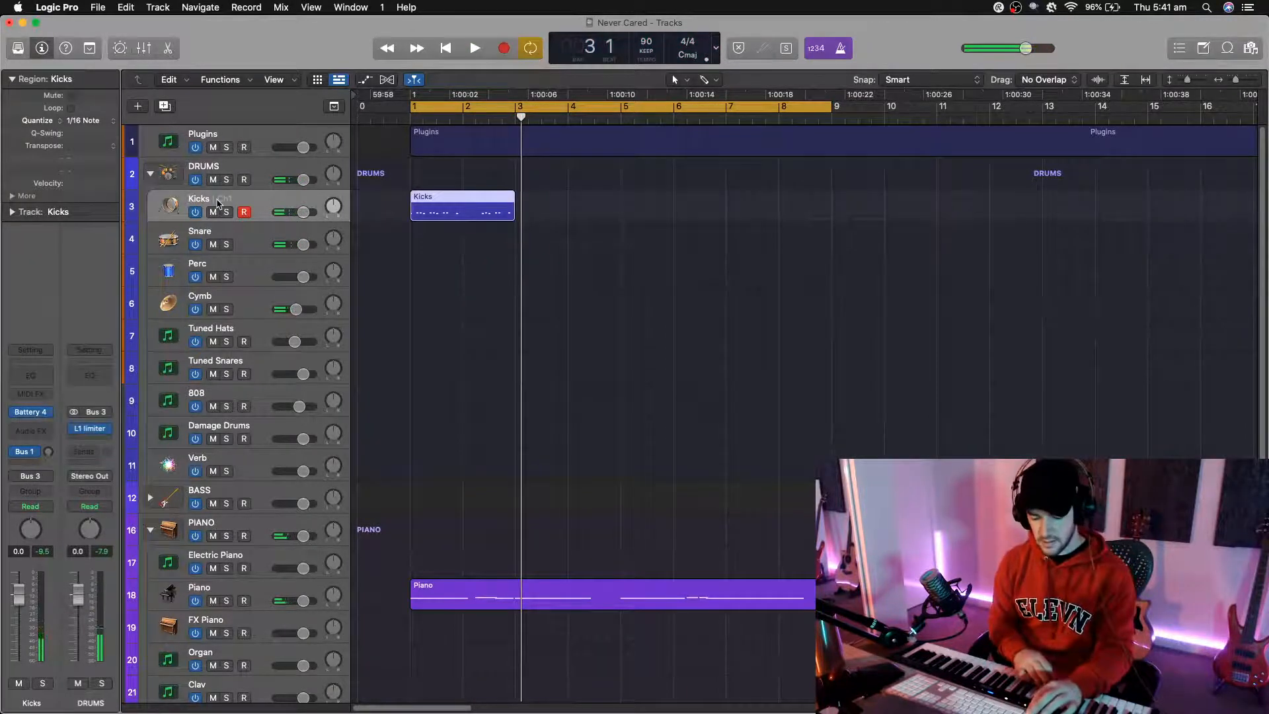
pyautogui.press('super+z')
pyautogui.press('r')
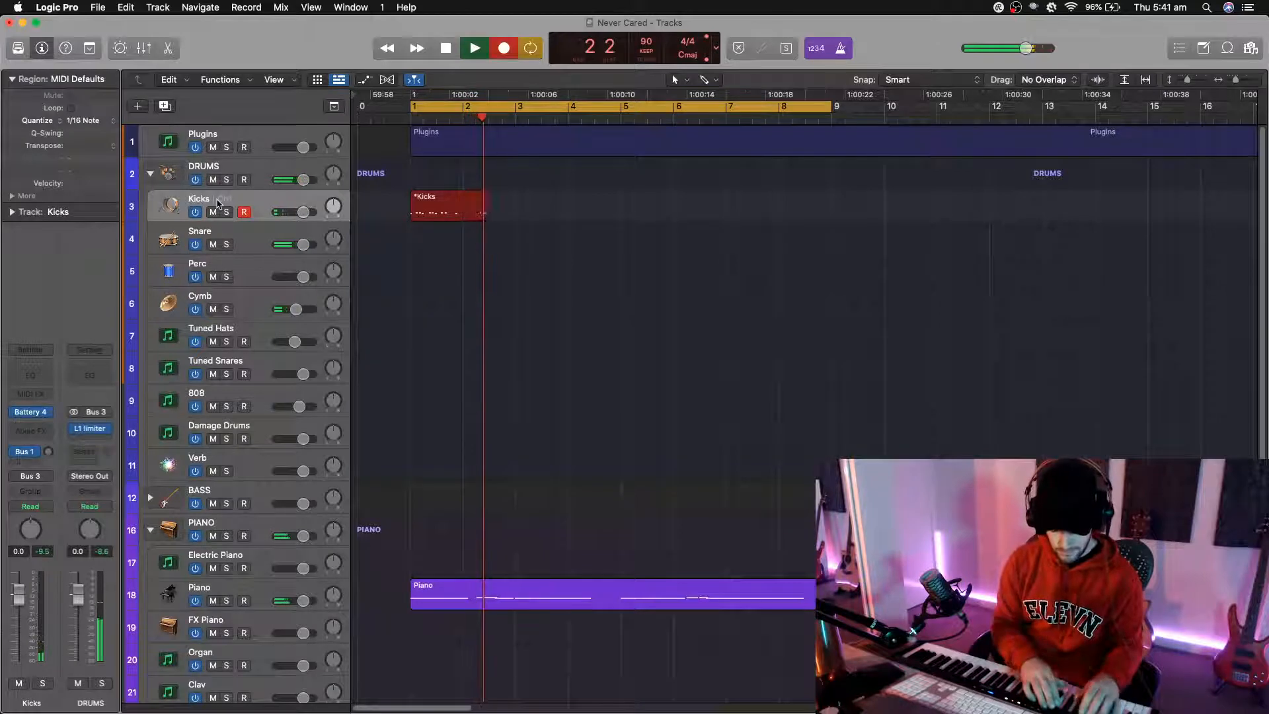
pyautogui.press('space')
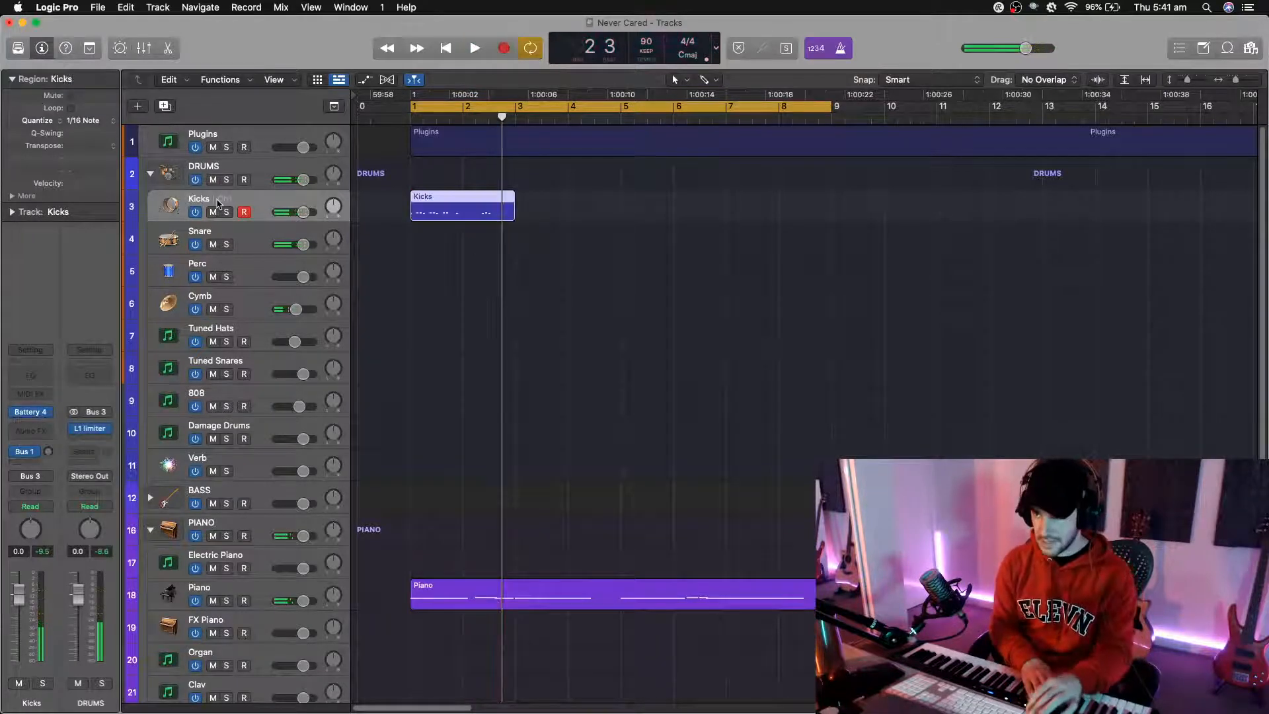
pyautogui.press('Delete')
pyautogui.press('r')
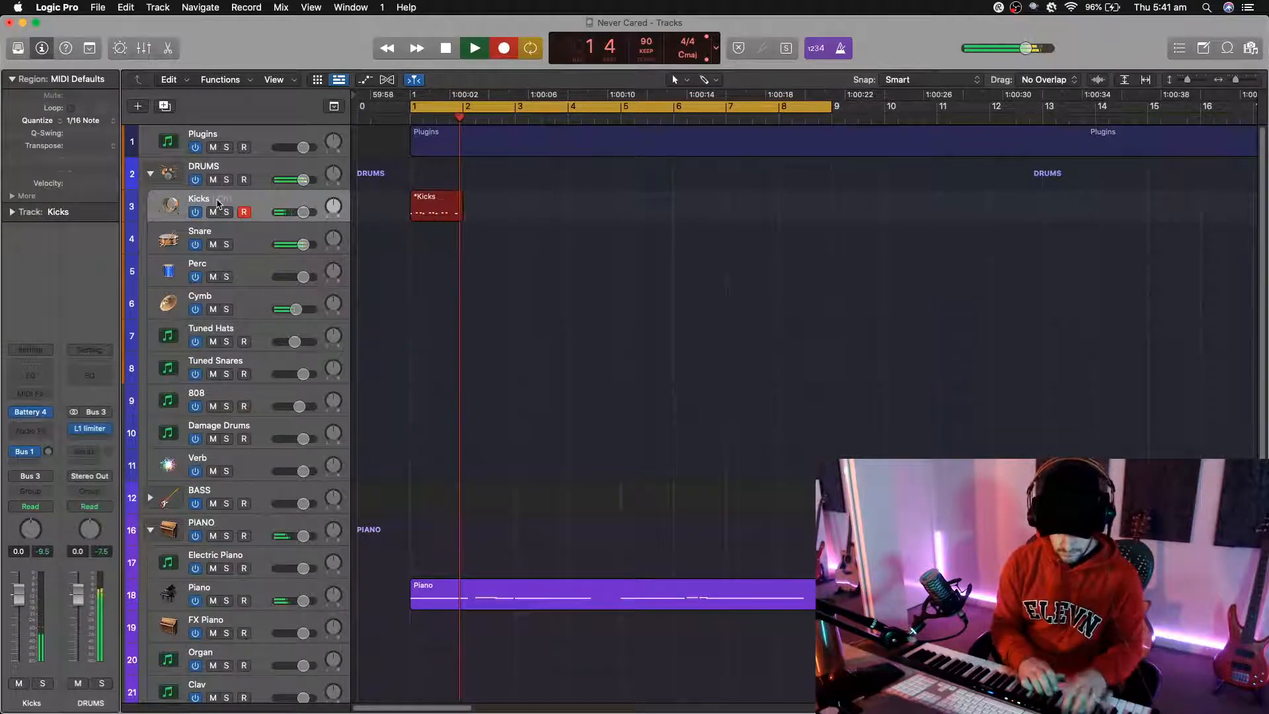
pyautogui.press('space')
pyautogui.press('Delete')
pyautogui.press('r')
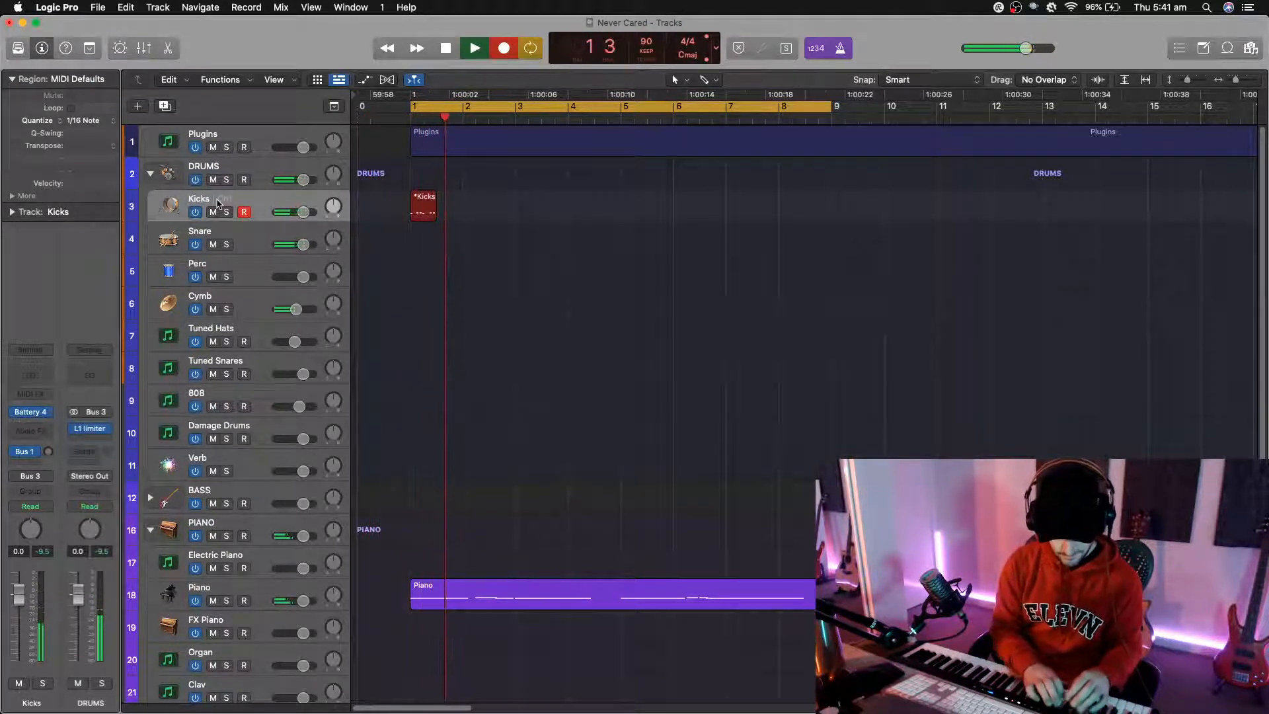
pyautogui.press('space')
pyautogui.press('super+z')
pyautogui.press('r')
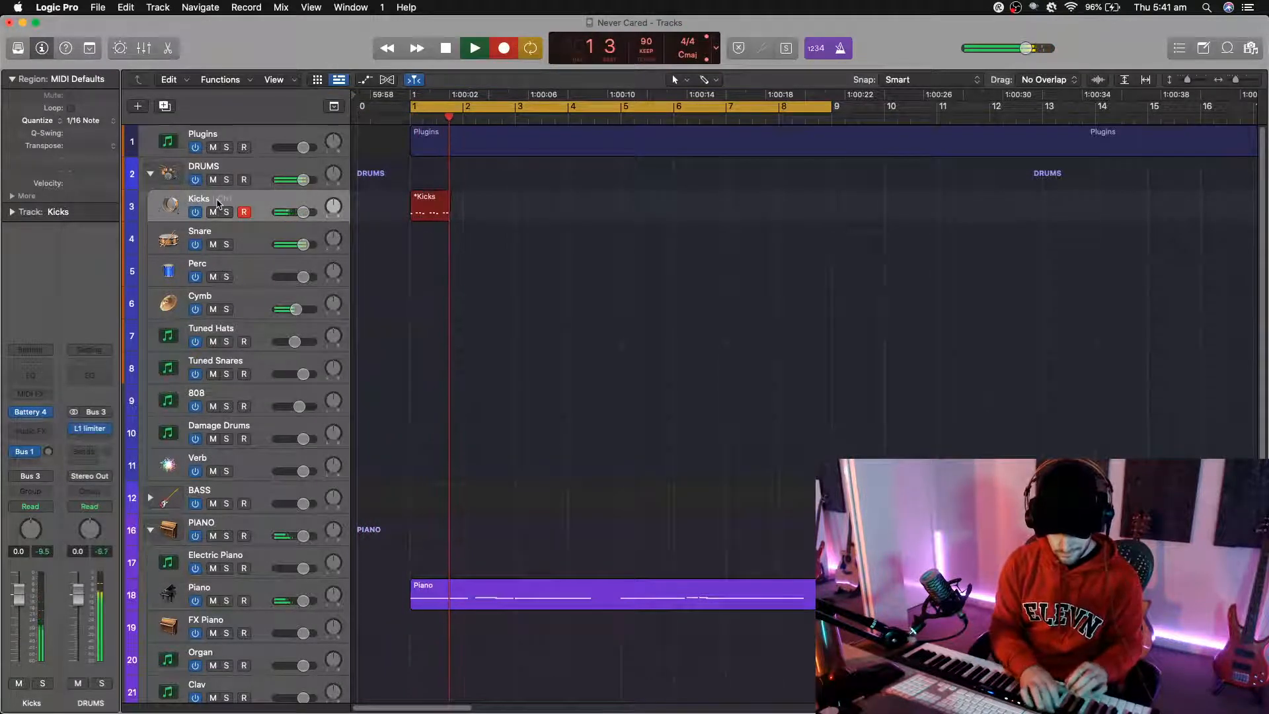
pyautogui.press('space')
pyautogui.press('super+z')
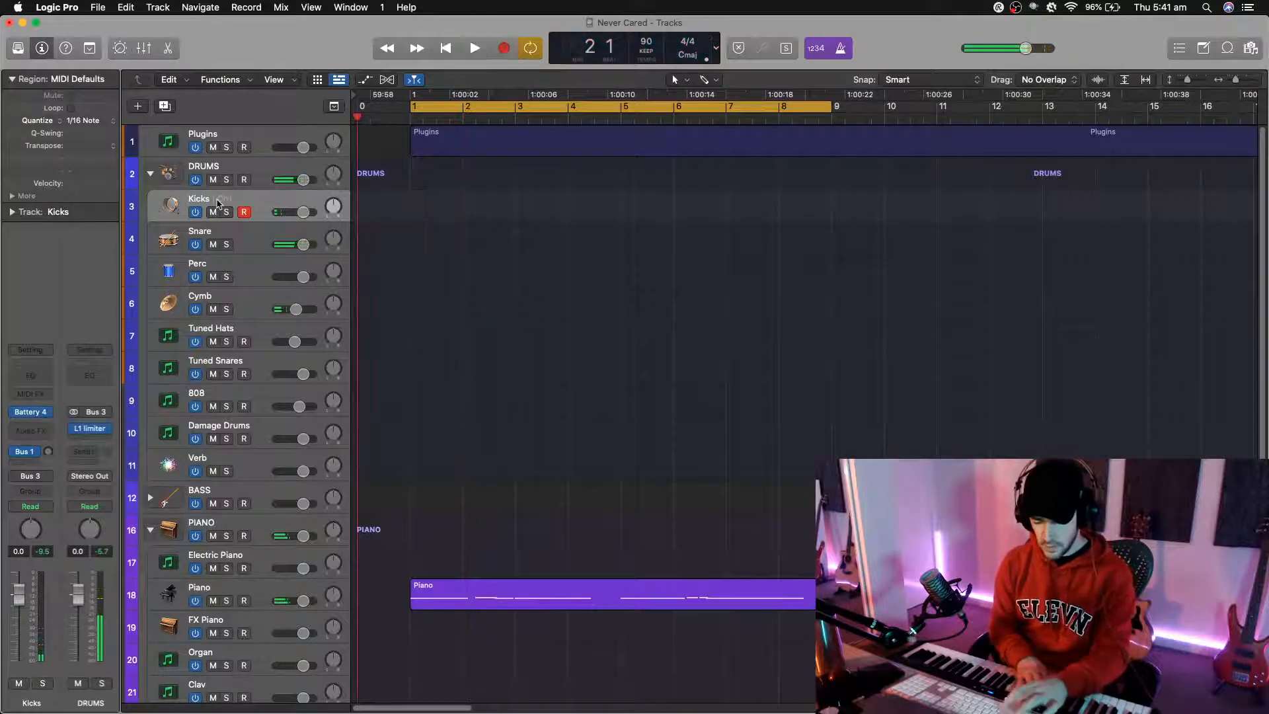
pyautogui.press('r')
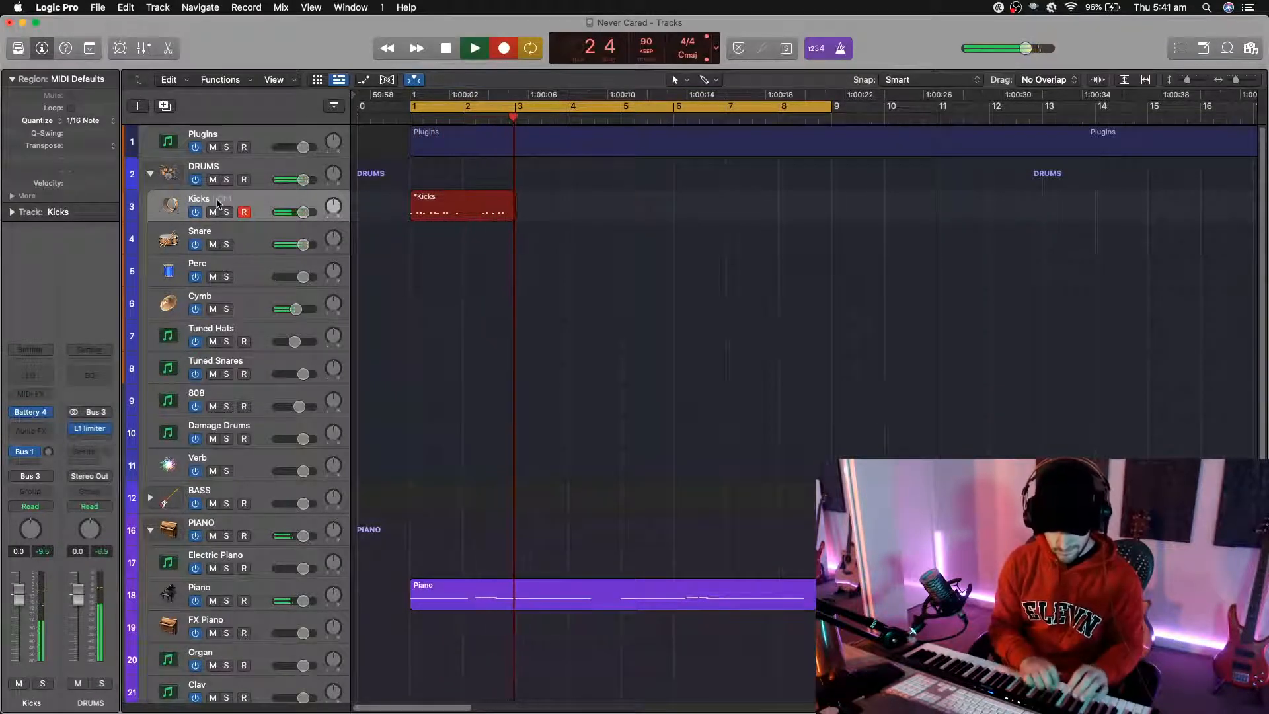
pyautogui.press('space')
pyautogui.press('super+z')
# Step: Record a new two-bar drum pattern on the Kicks track, covering bars 1 and 2
pyautogui.press('Return')
pyautogui.press('space')
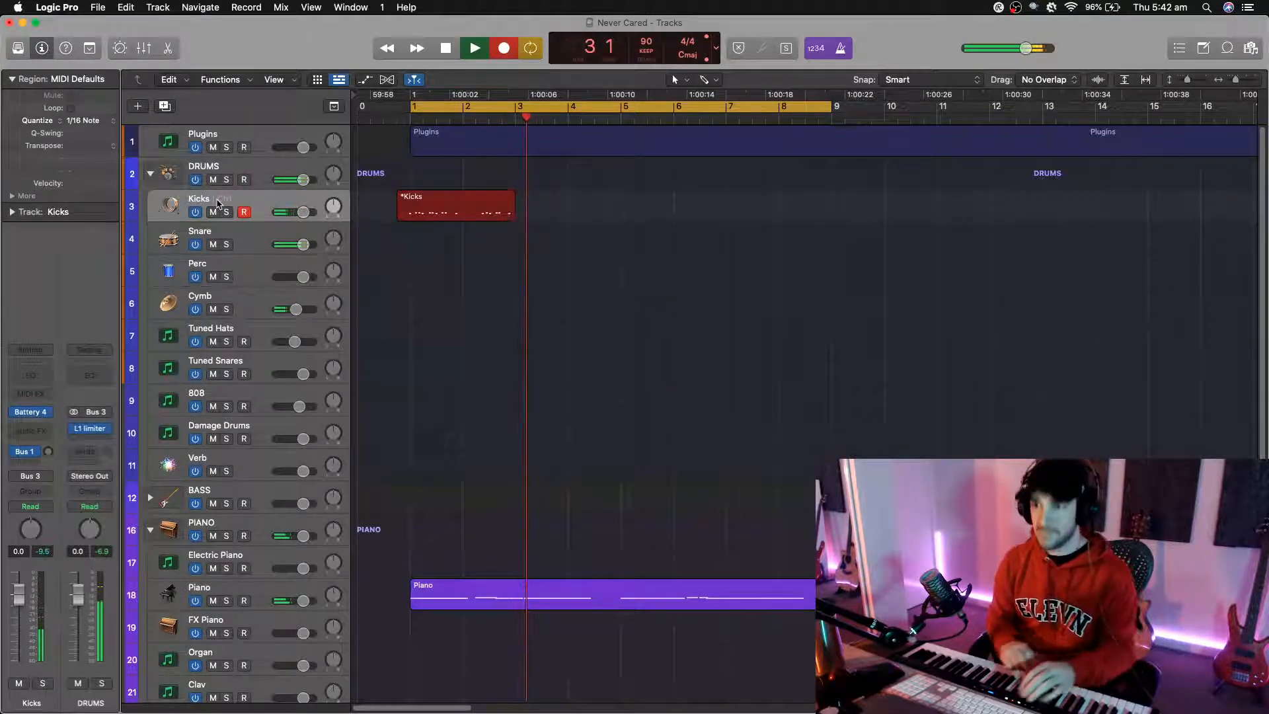
pyautogui.press('space')
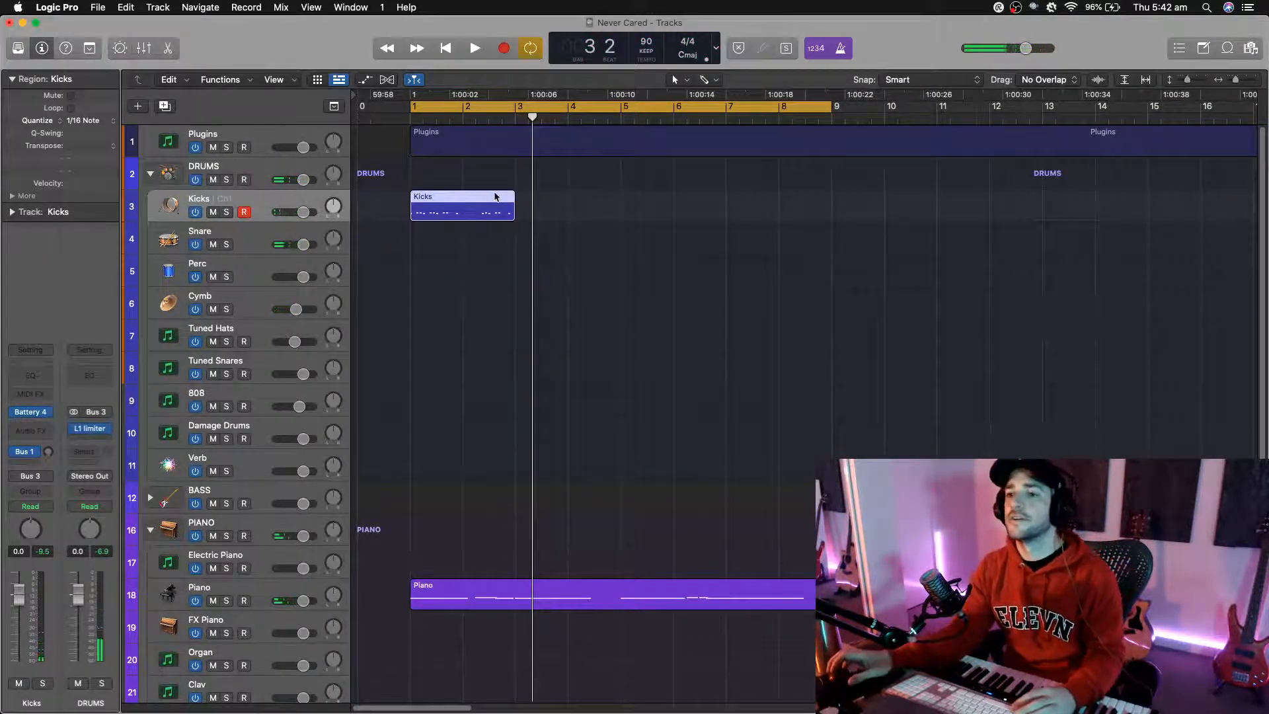
# Step: Open the Kicks region in the Piano Roll and listen back to the two-bar pattern
pyautogui.doubleClick(492, 197)
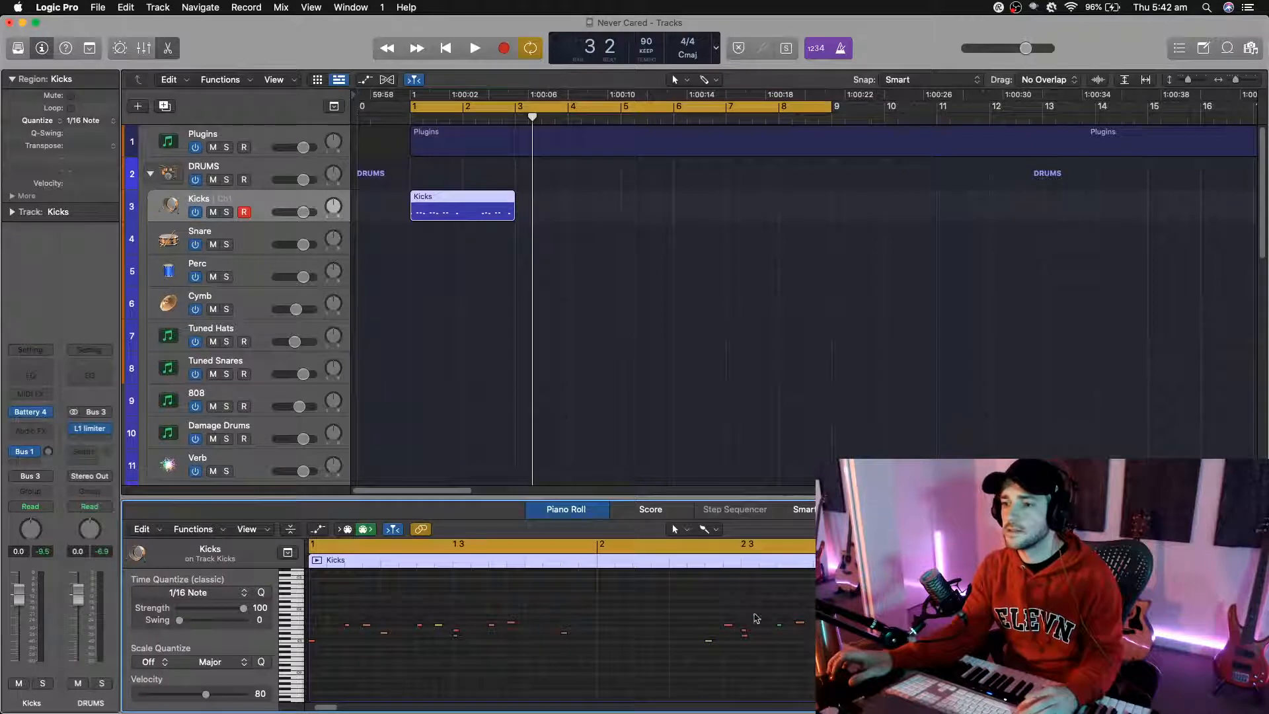
pyautogui.press('space')
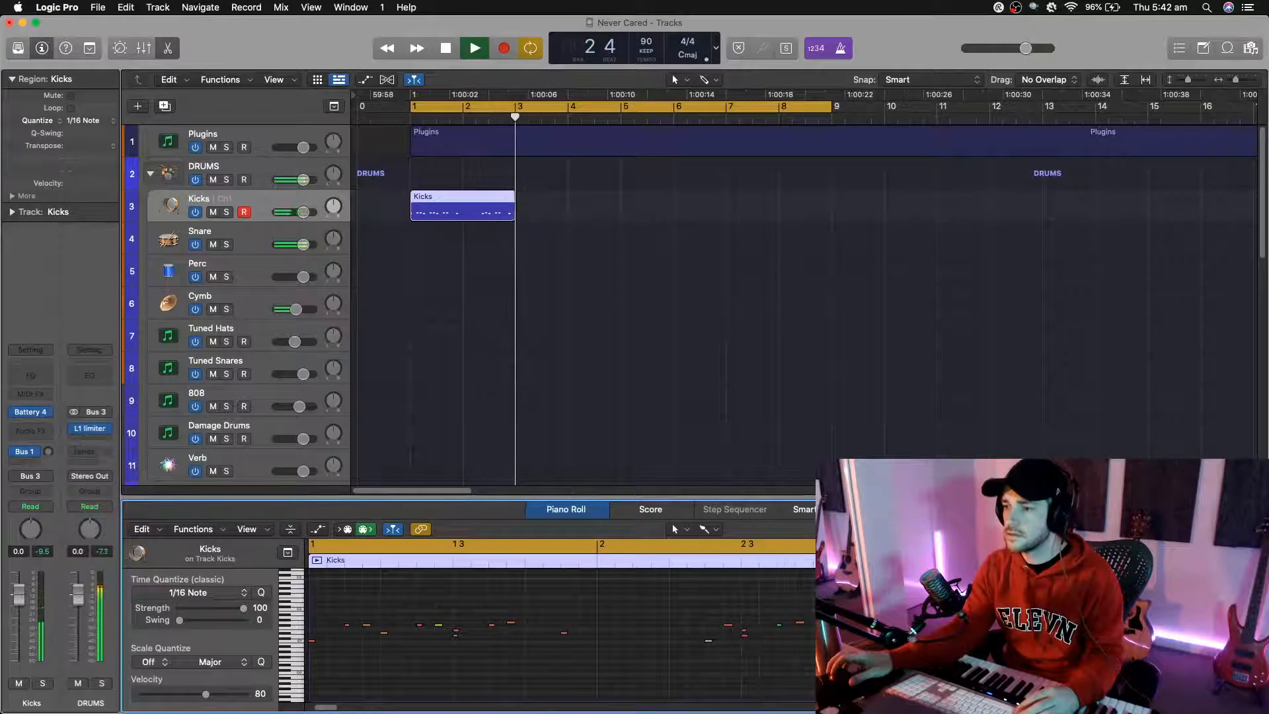
pyautogui.press('space')
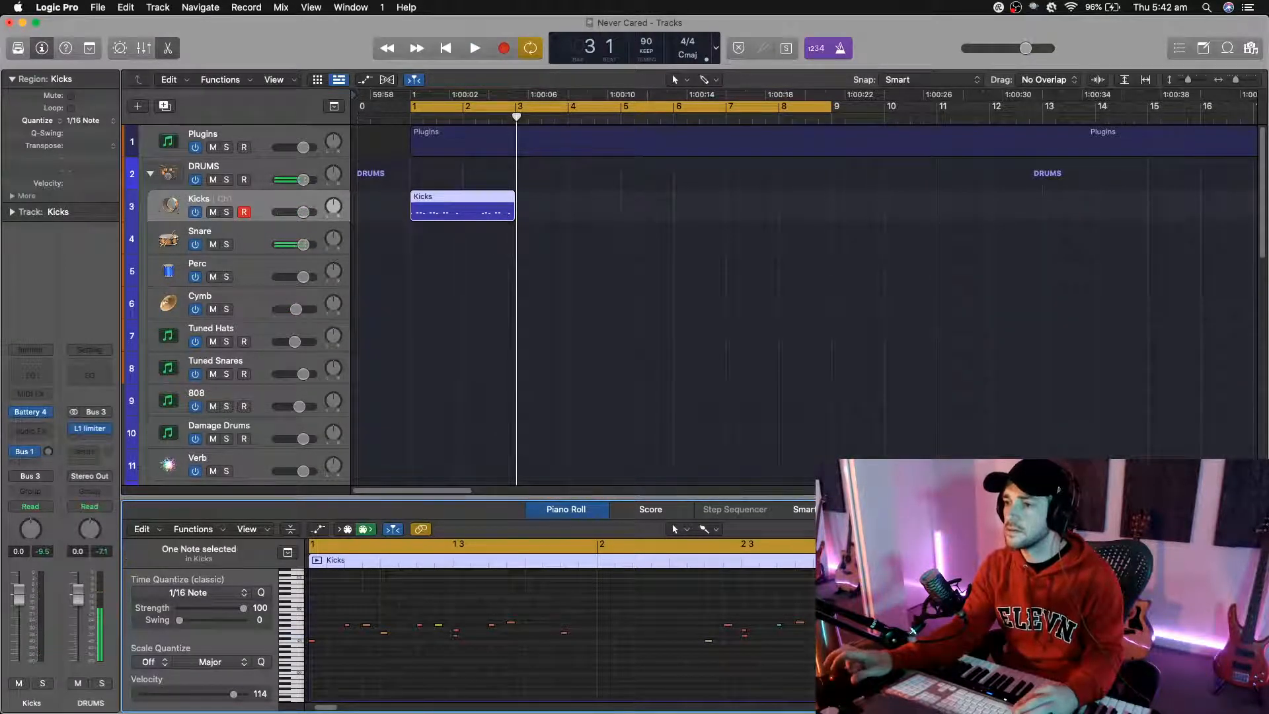
pyautogui.press('space')
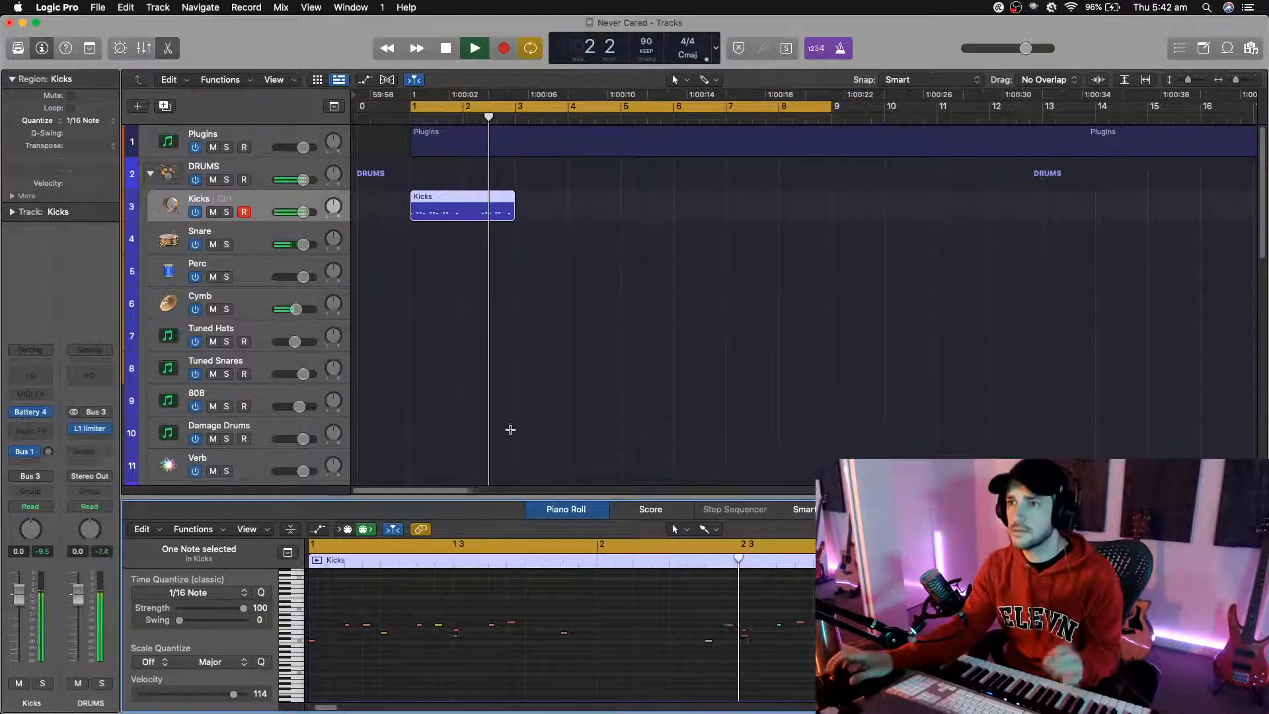
pyautogui.press('space')
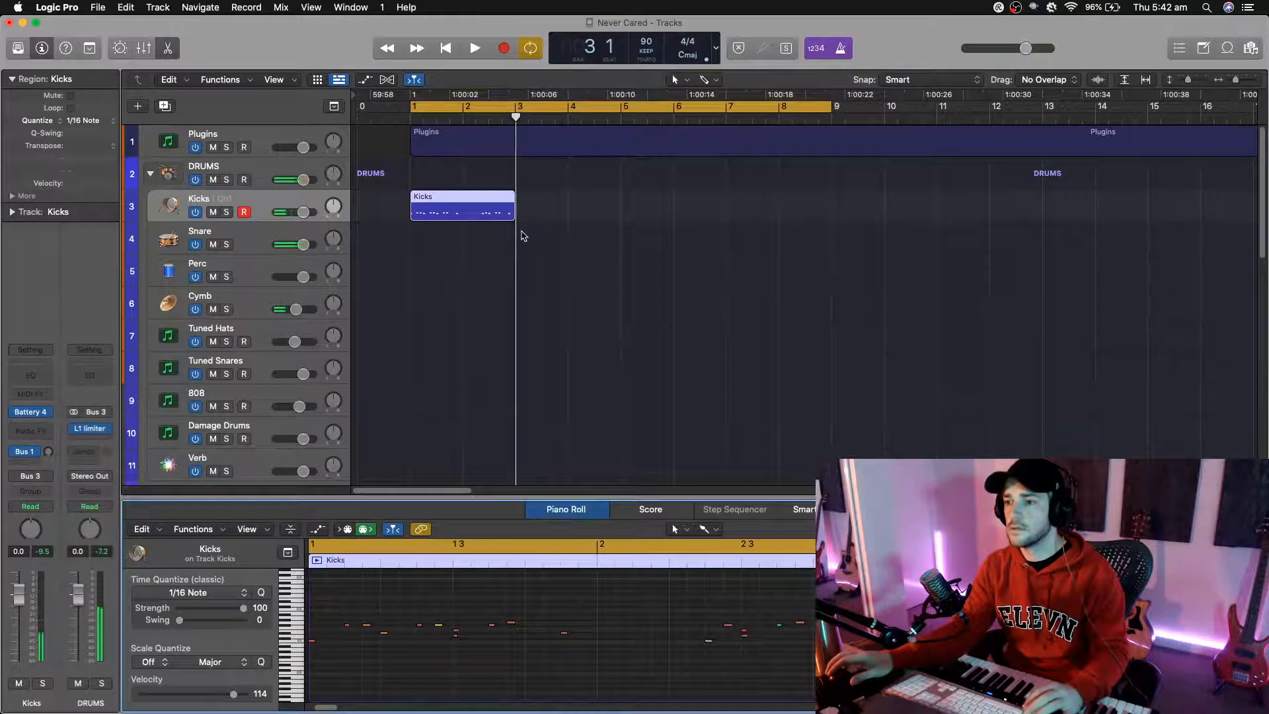
# Step: Repeat the two-bar Kicks region three times and join the copies into one region spanning bars 1 to 8
pyautogui.click(487, 213)
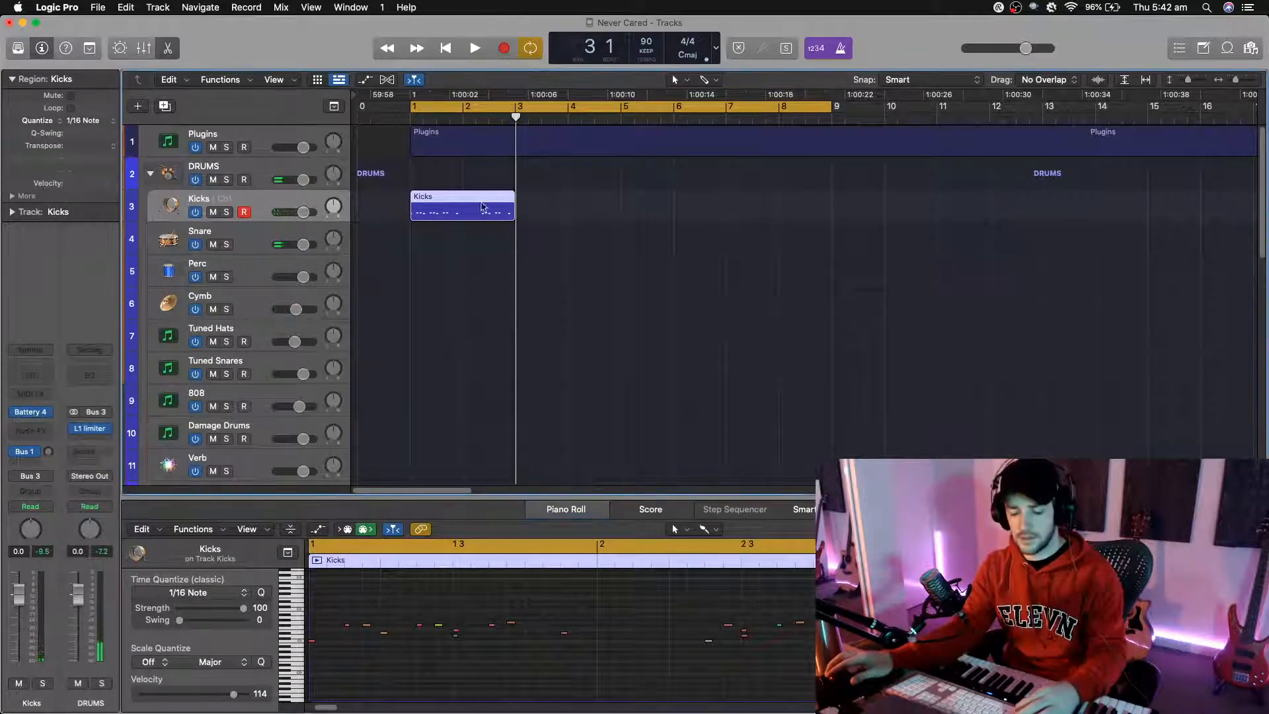
pyautogui.press('super+r')
pyautogui.press('super+r')
pyautogui.press('super+r')
pyautogui.moveTo(365, 192); pyautogui.dragTo(761, 283)
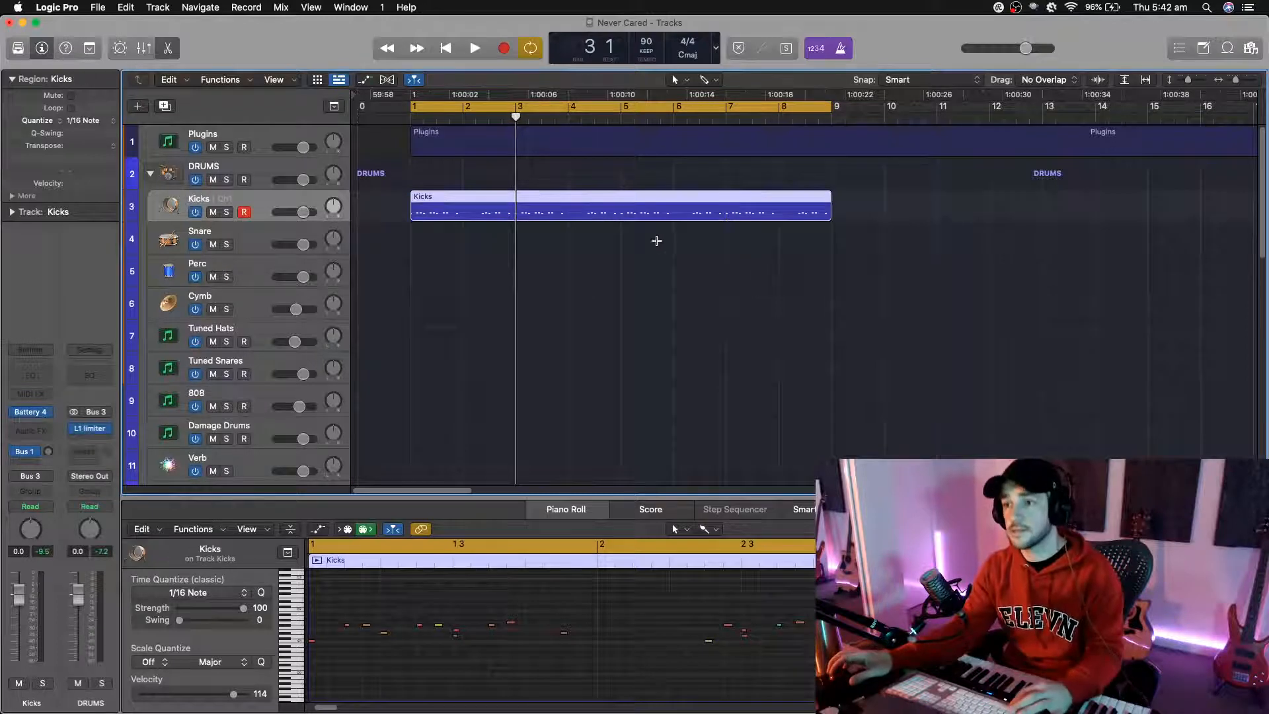
# Step: Play the loop, select all the lowest-pitched notes of the Kicks region and open its Battery 4 instrument
pyautogui.press('space')
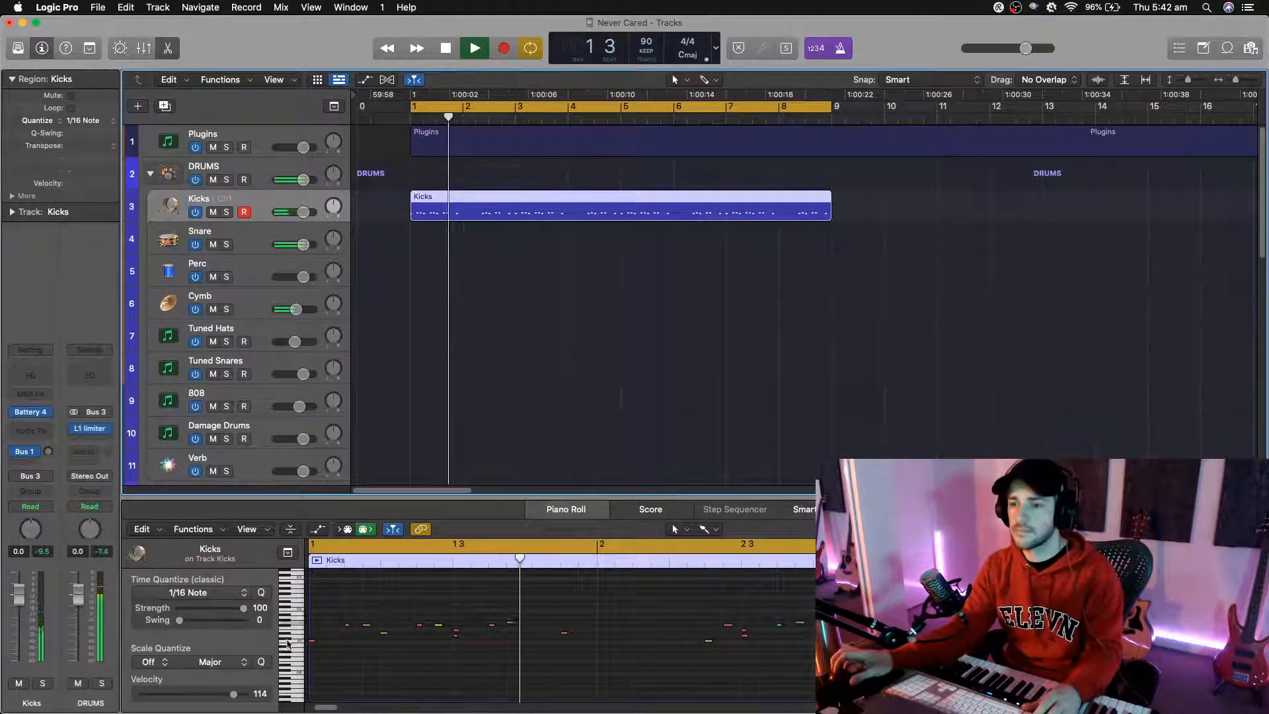
pyautogui.click(288, 641)
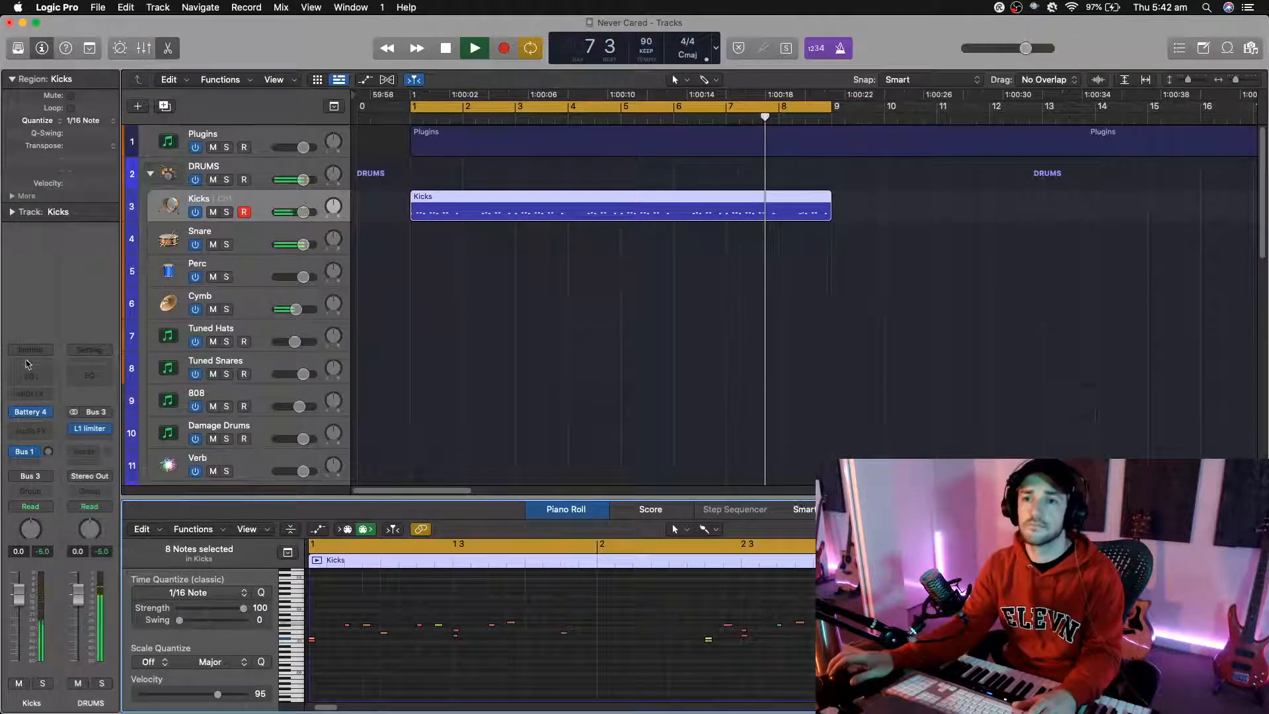
pyautogui.click(32, 413)
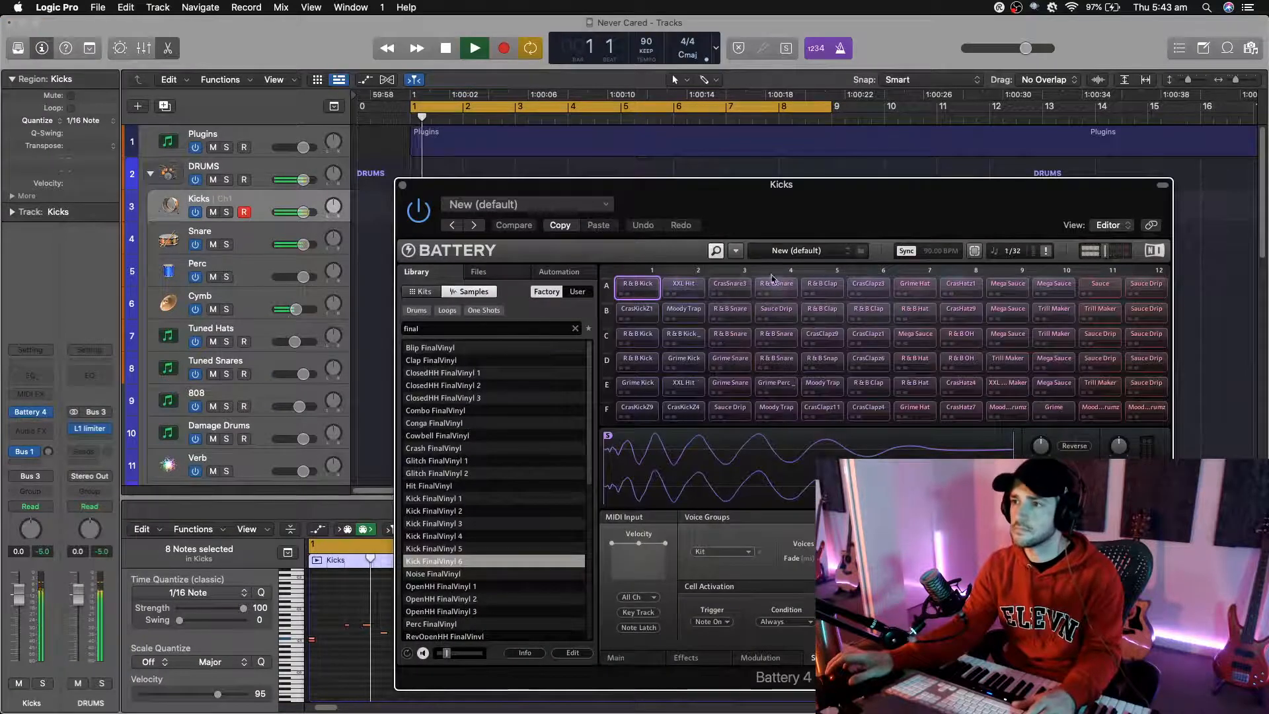
pyautogui.press('space')
# Step: Audition the Kick FinalVinyl samples, load Kick FinalVinyl 3 into Battery cell A2 and check it in playback
pyautogui.click(666, 292)
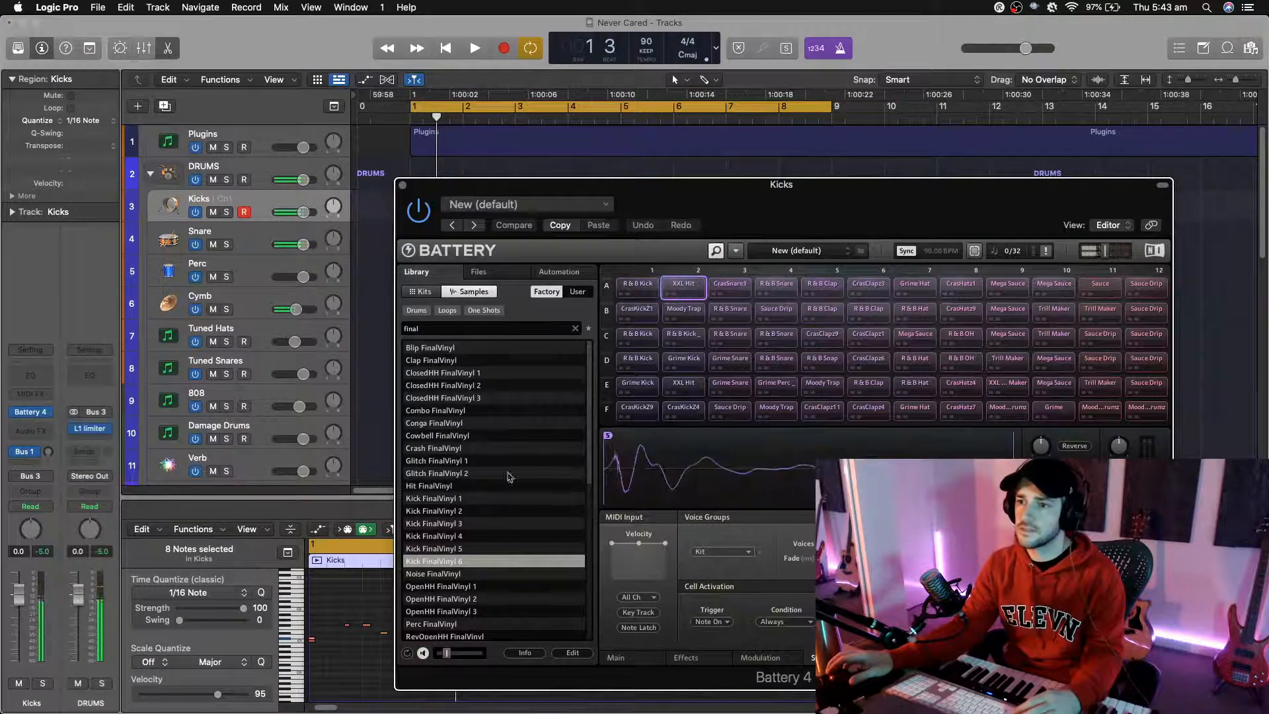
pyautogui.click(423, 535)
pyautogui.click(425, 524)
pyautogui.click(428, 511)
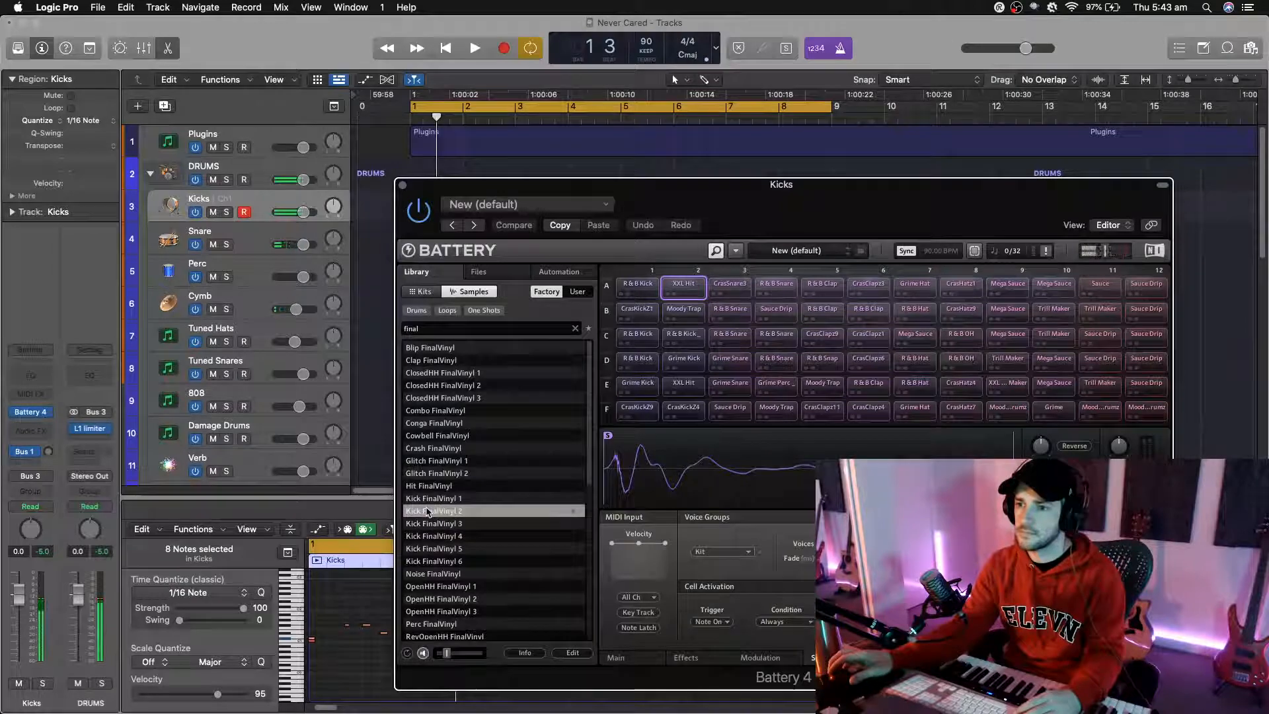
pyautogui.click(433, 522)
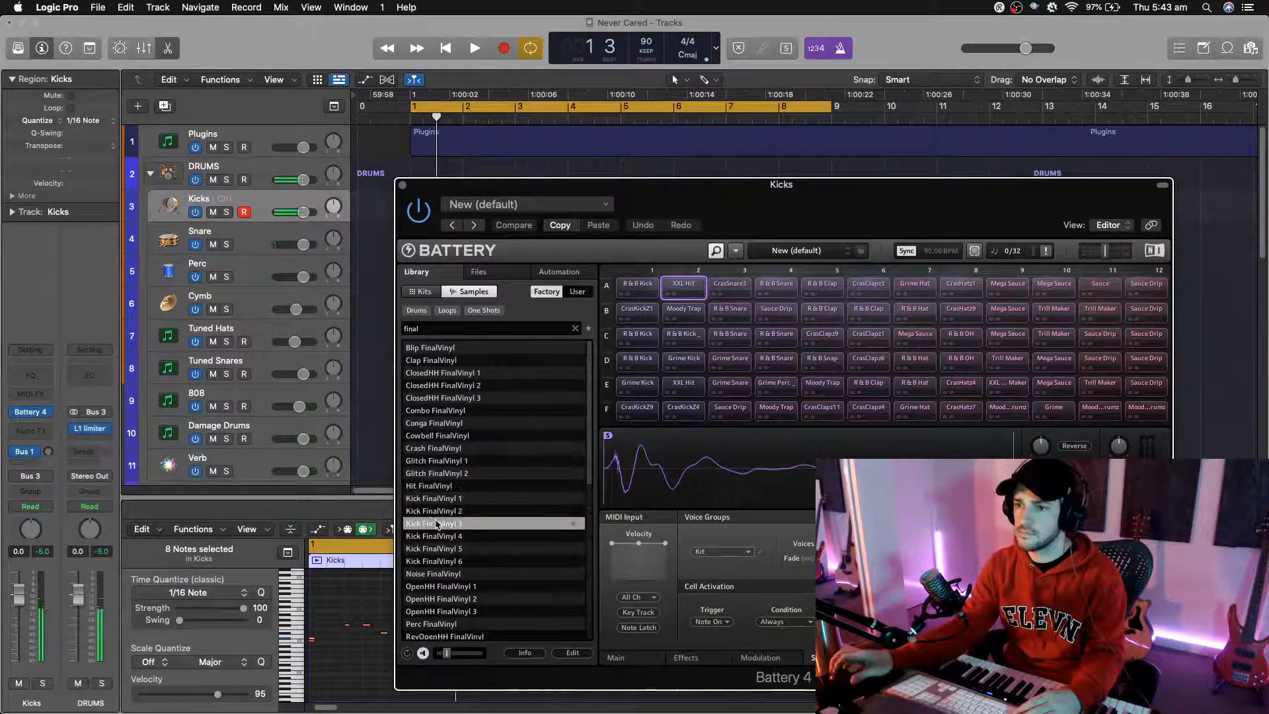
pyautogui.moveTo(508, 477); pyautogui.dragTo(669, 288)
pyautogui.press('space')
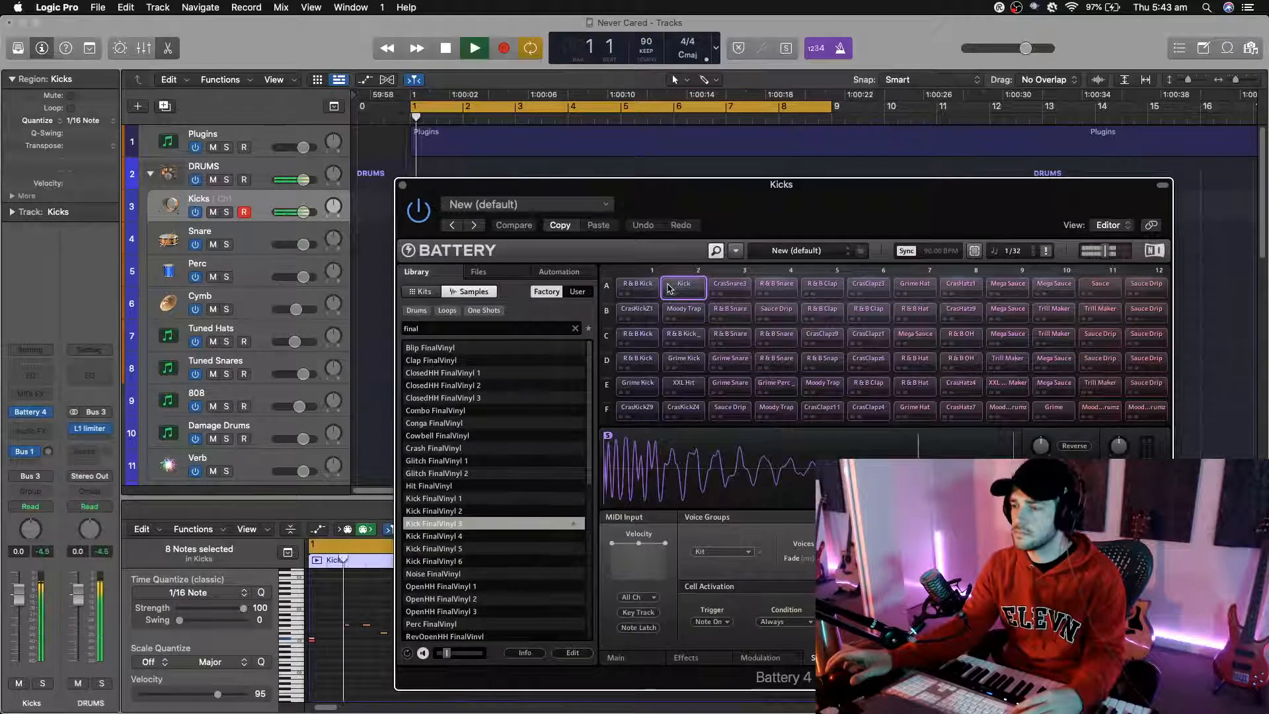
pyautogui.press('space')
# Step: Shorten the R & B Snare sample in Battery cell A4 by moving its end point, checking it in playback
pyautogui.click(782, 286)
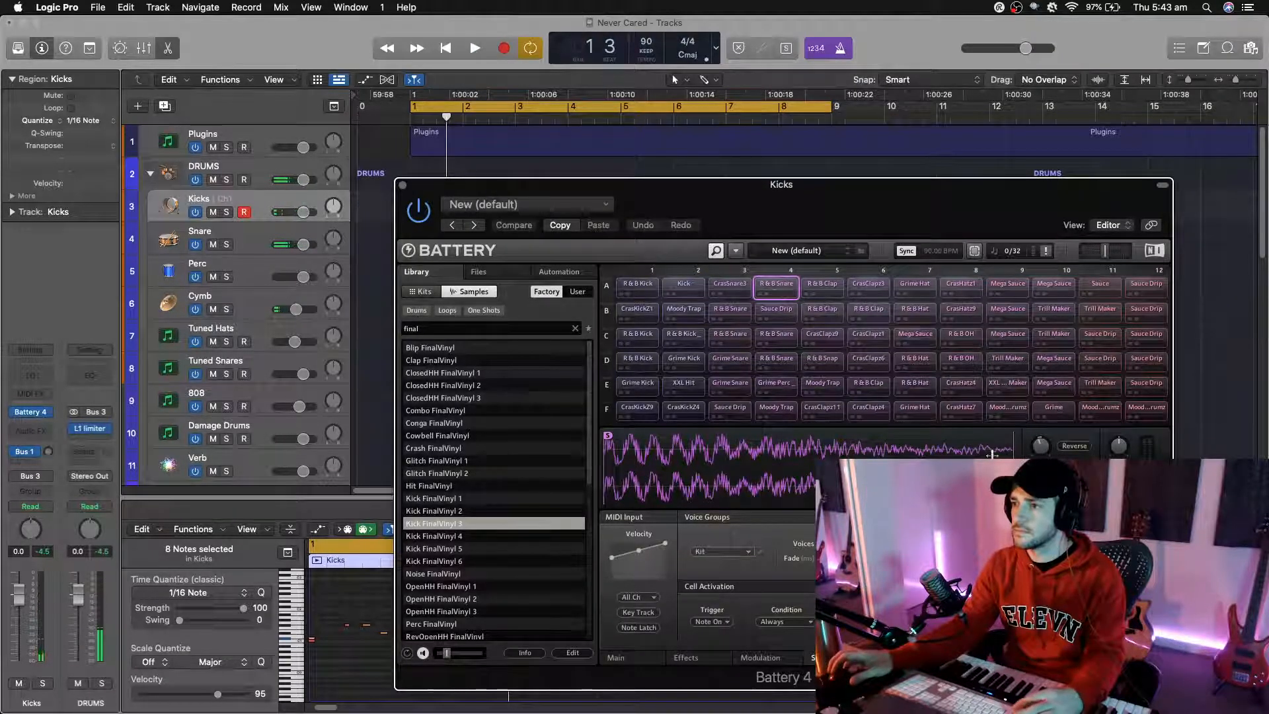
pyautogui.press('space')
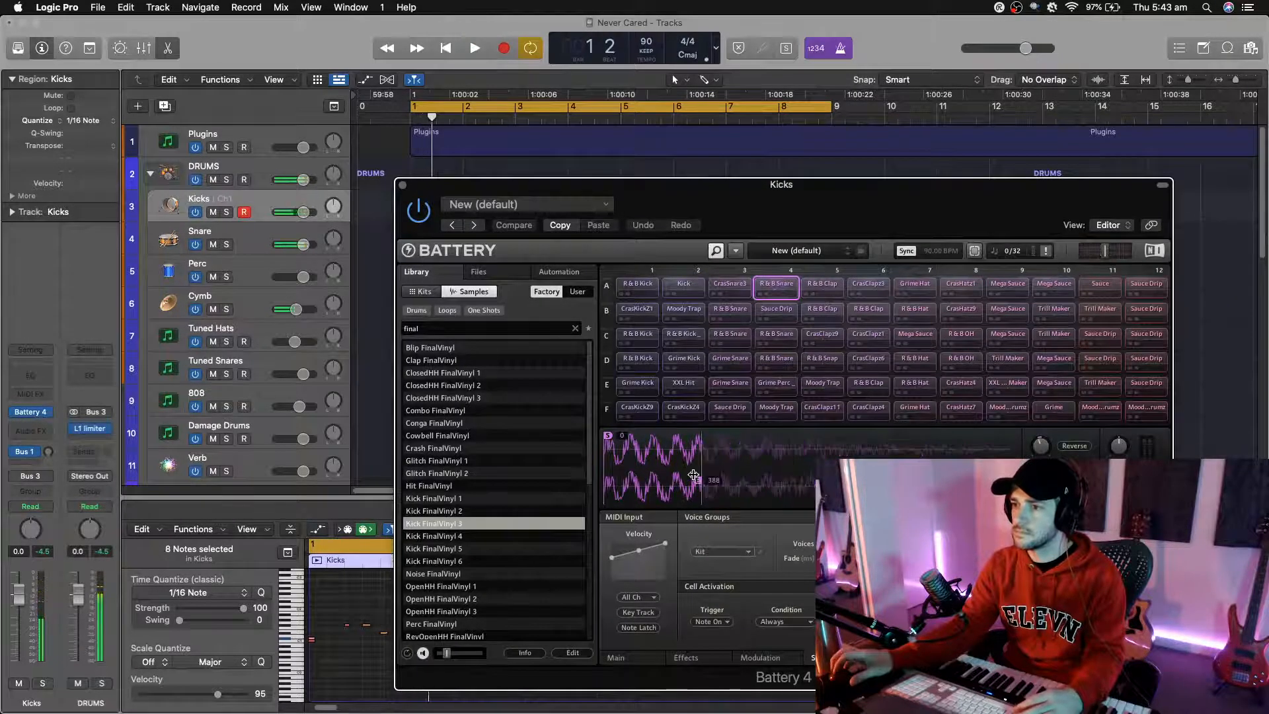
pyautogui.press('space')
pyautogui.press('space')
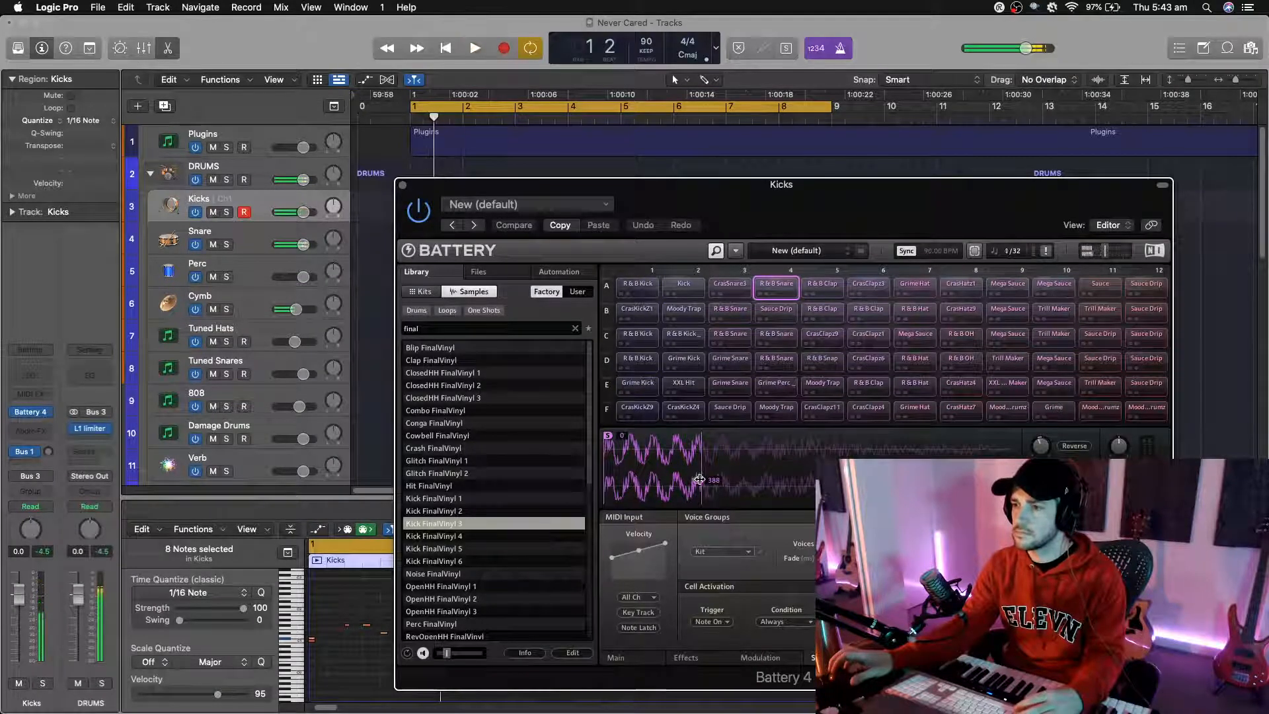
pyautogui.press('space')
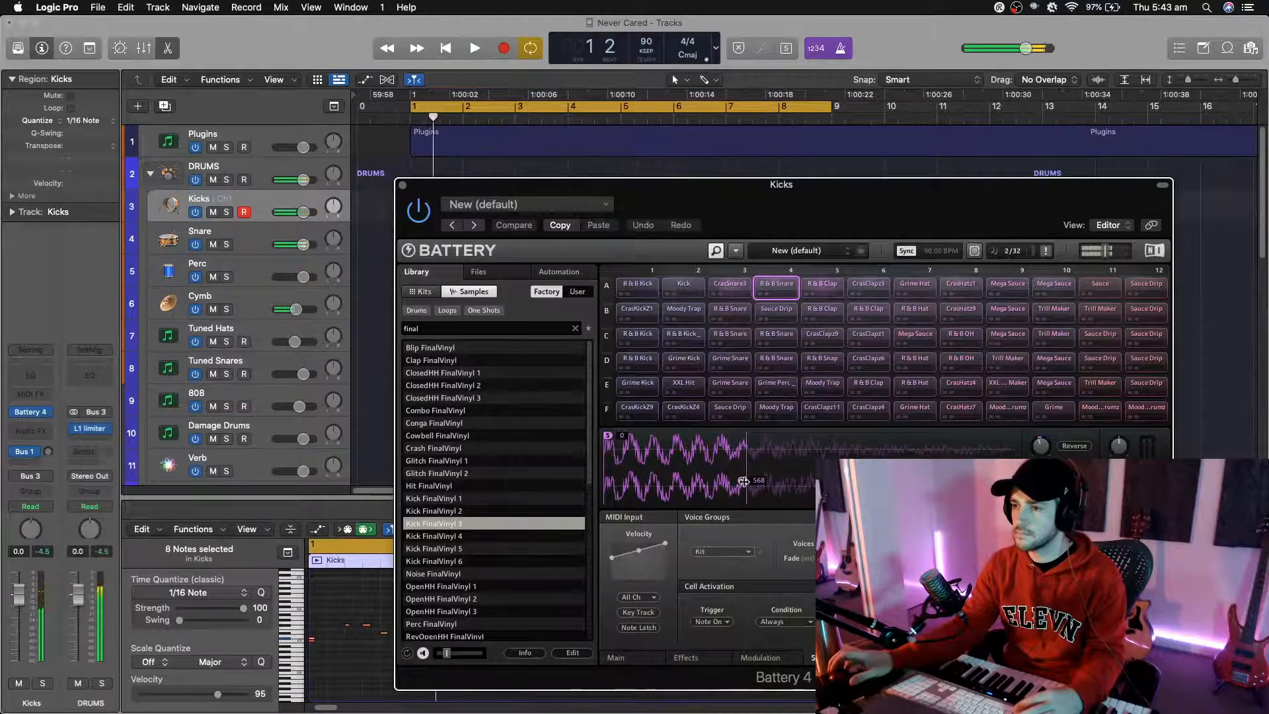
pyautogui.press('space')
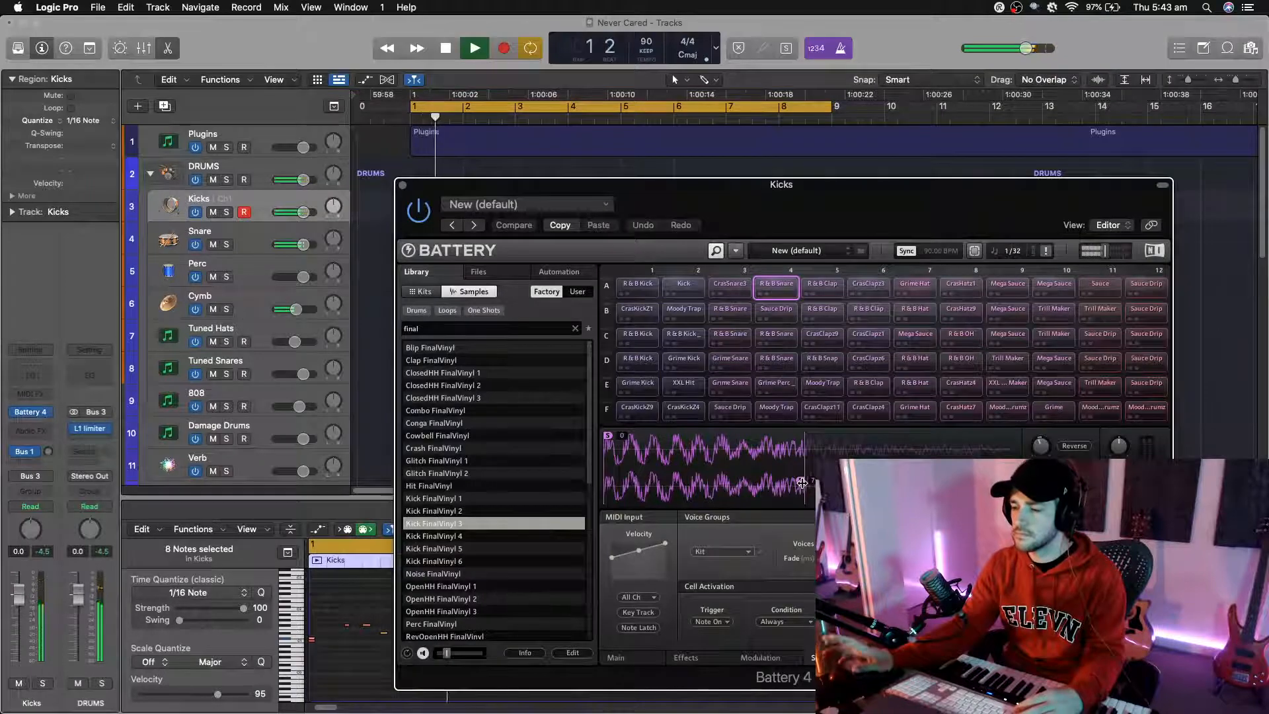
pyautogui.press('space')
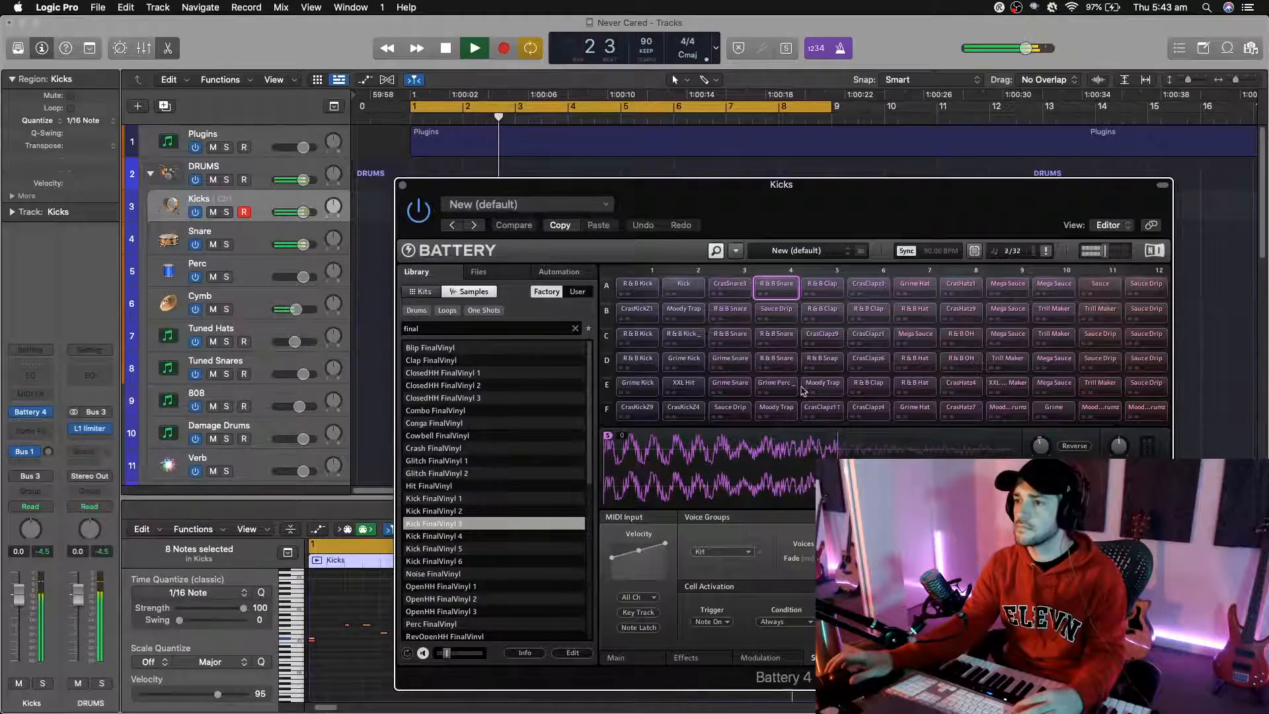
pyautogui.press('space')
# Step: Audition the snare, percussion and clap samples in rows C to F of the Battery grid as alternatives for cell A4
pyautogui.click(777, 388)
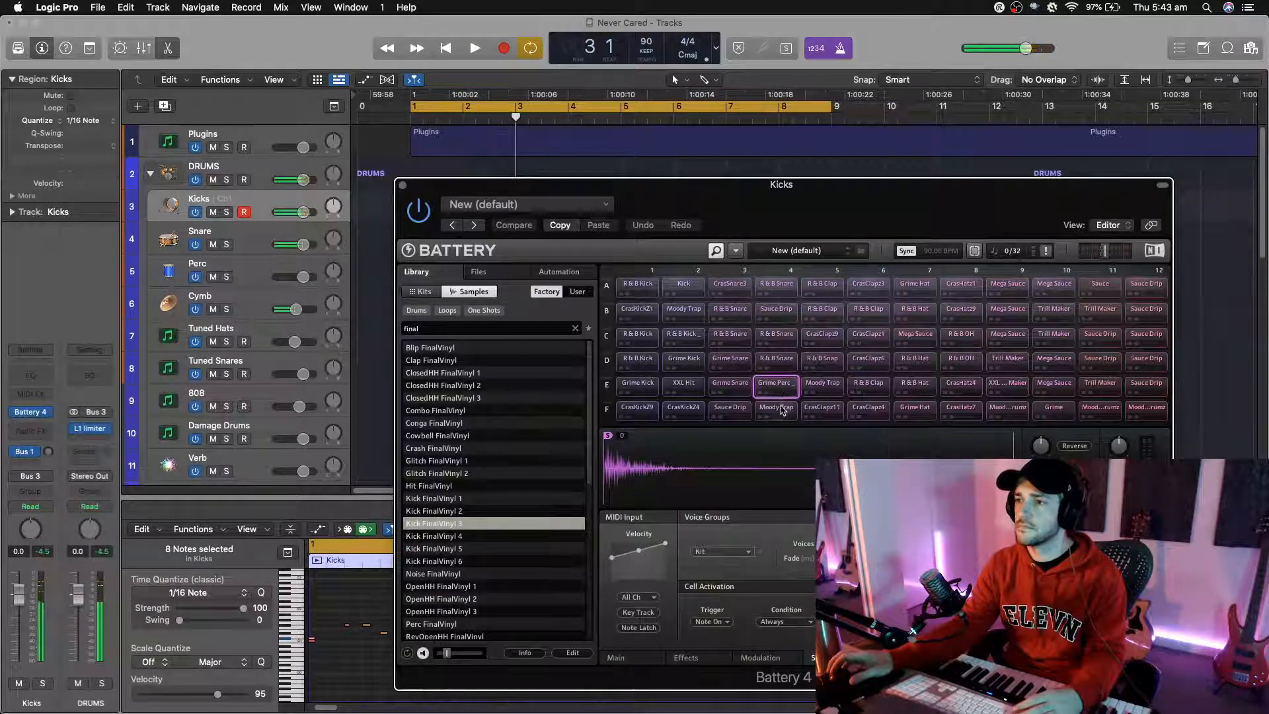
pyautogui.click(781, 409)
pyautogui.click(831, 408)
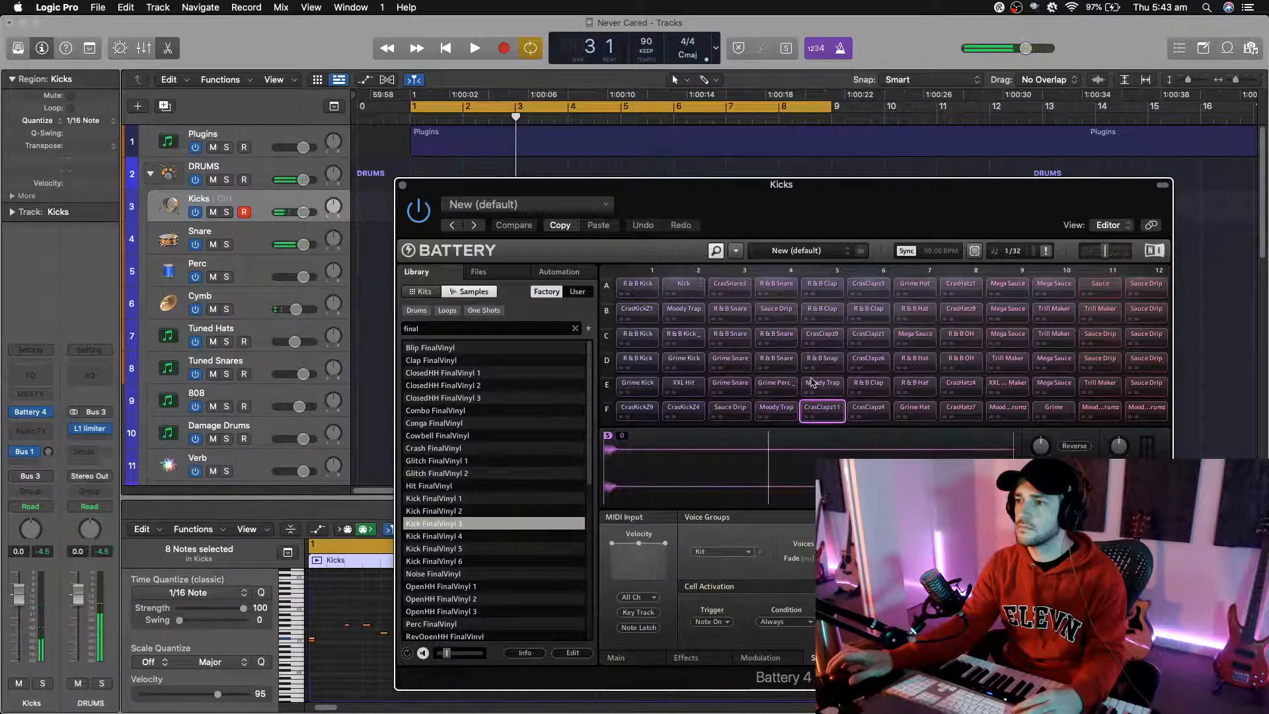
pyautogui.click(770, 365)
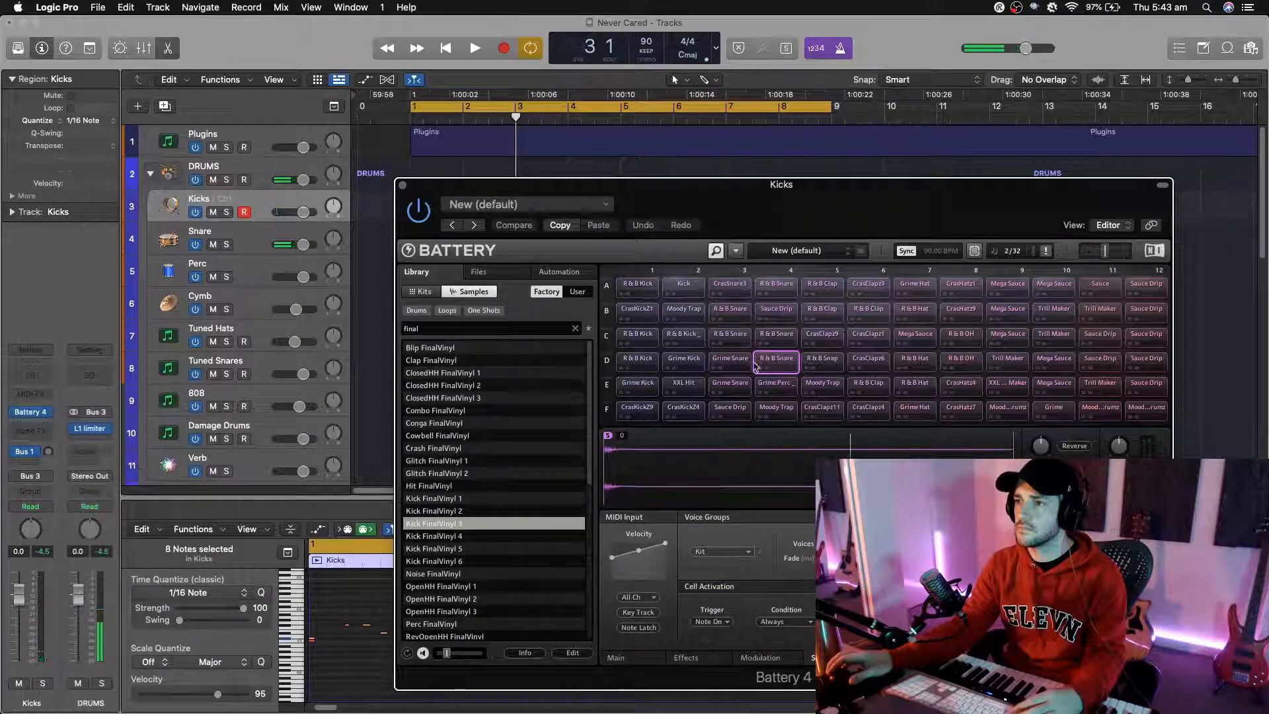
pyautogui.click(736, 364)
pyautogui.click(737, 389)
pyautogui.click(738, 404)
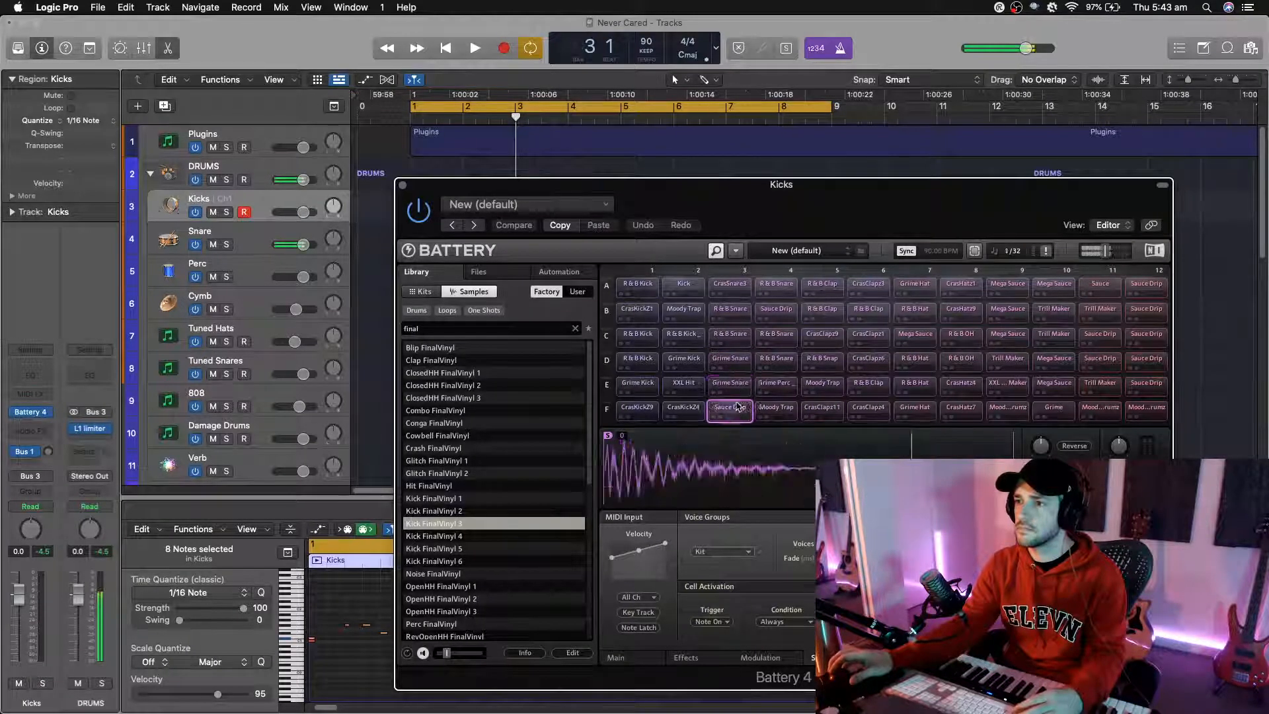
pyautogui.click(733, 335)
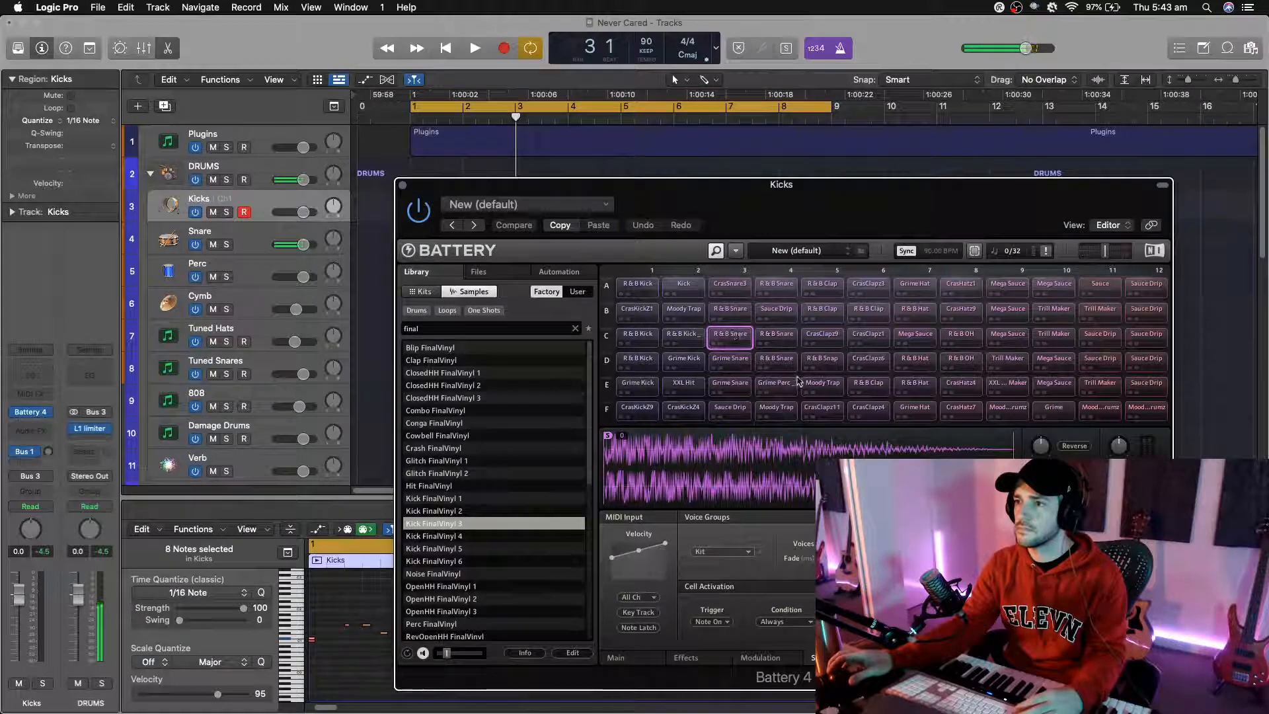
pyautogui.click(837, 384)
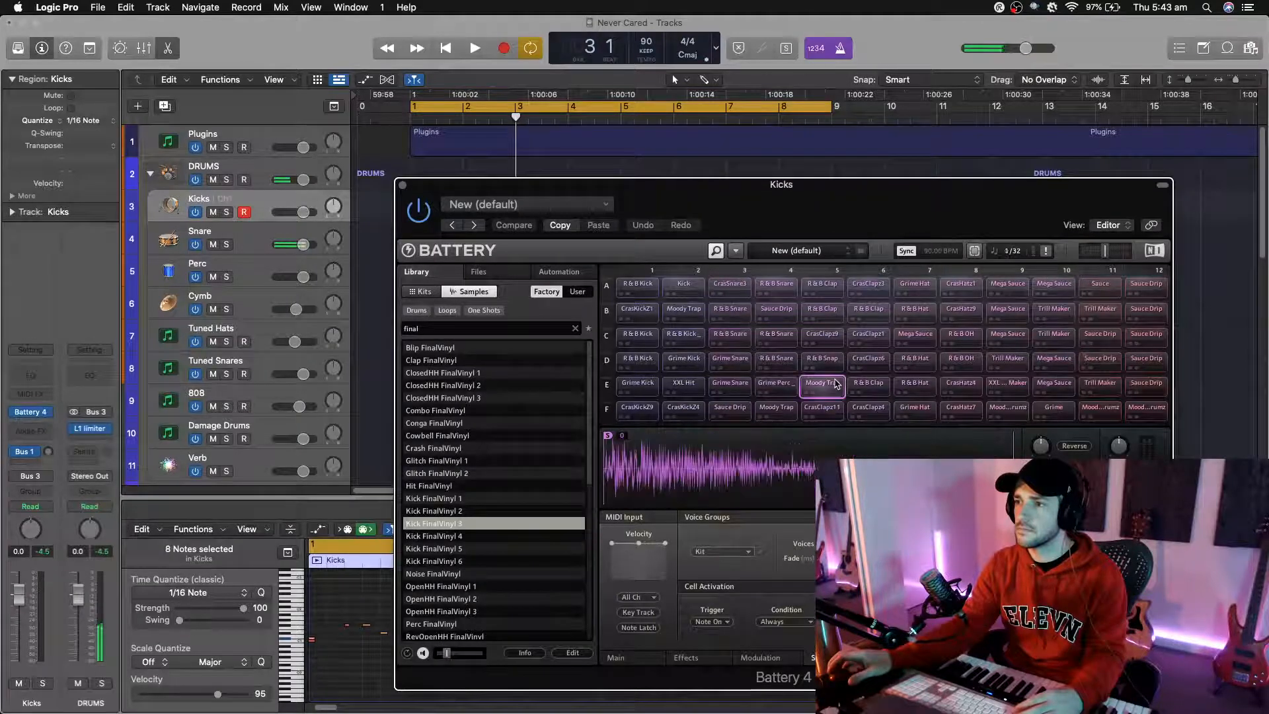
# Step: Swap the Grime Perc sample from cell E4 into cell A4, play the loop to check it and close Battery
pyautogui.click(778, 386)
pyautogui.press('space')
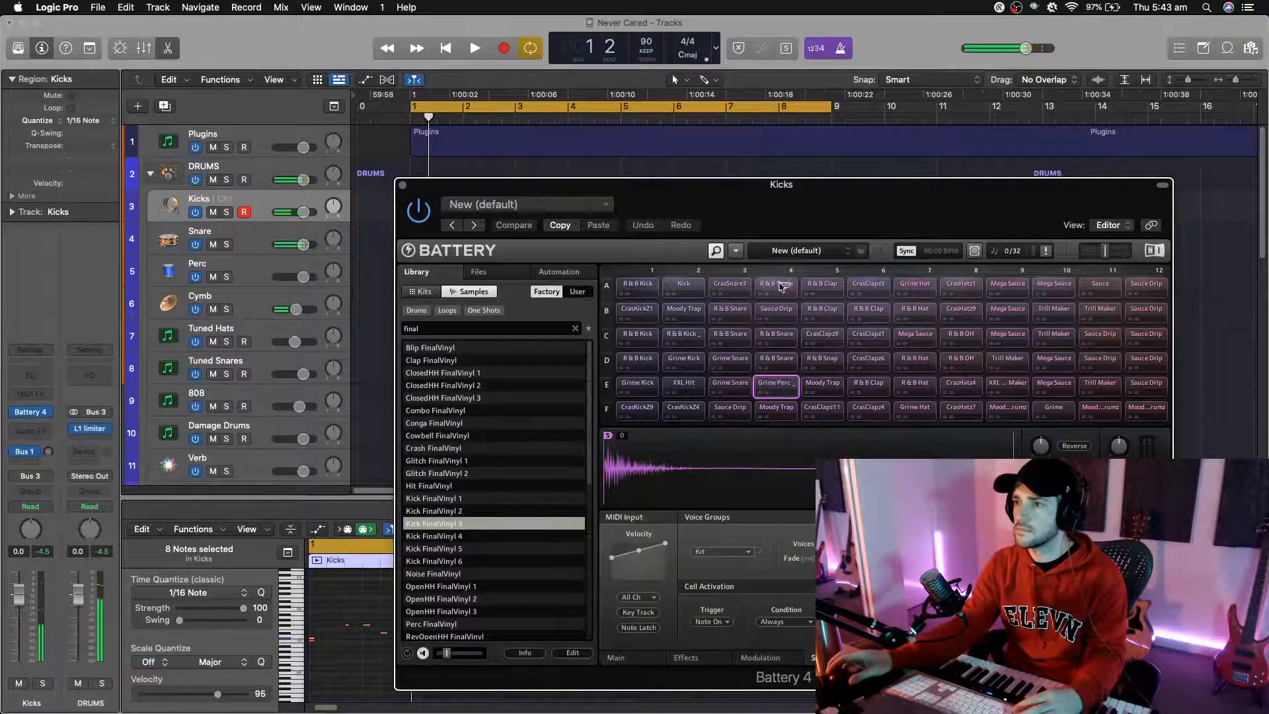
pyautogui.moveTo(781, 284); pyautogui.dragTo(781, 288)
pyautogui.press('space')
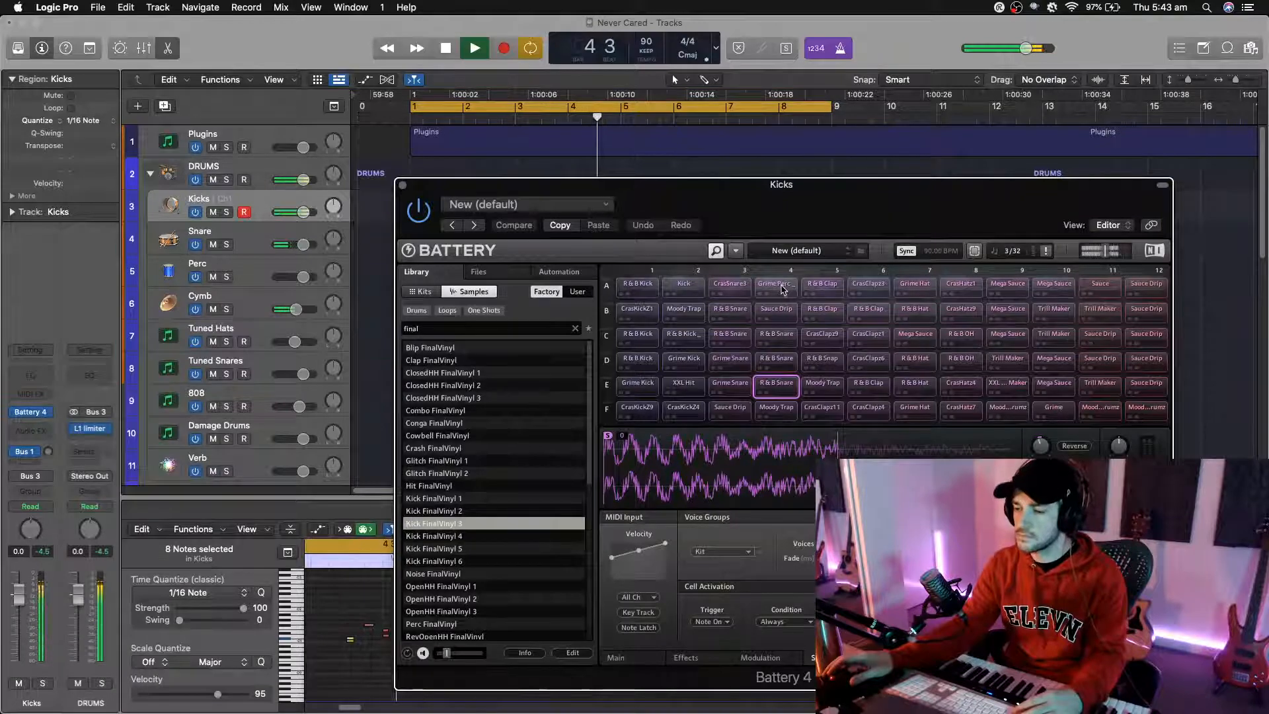
pyautogui.click(691, 292)
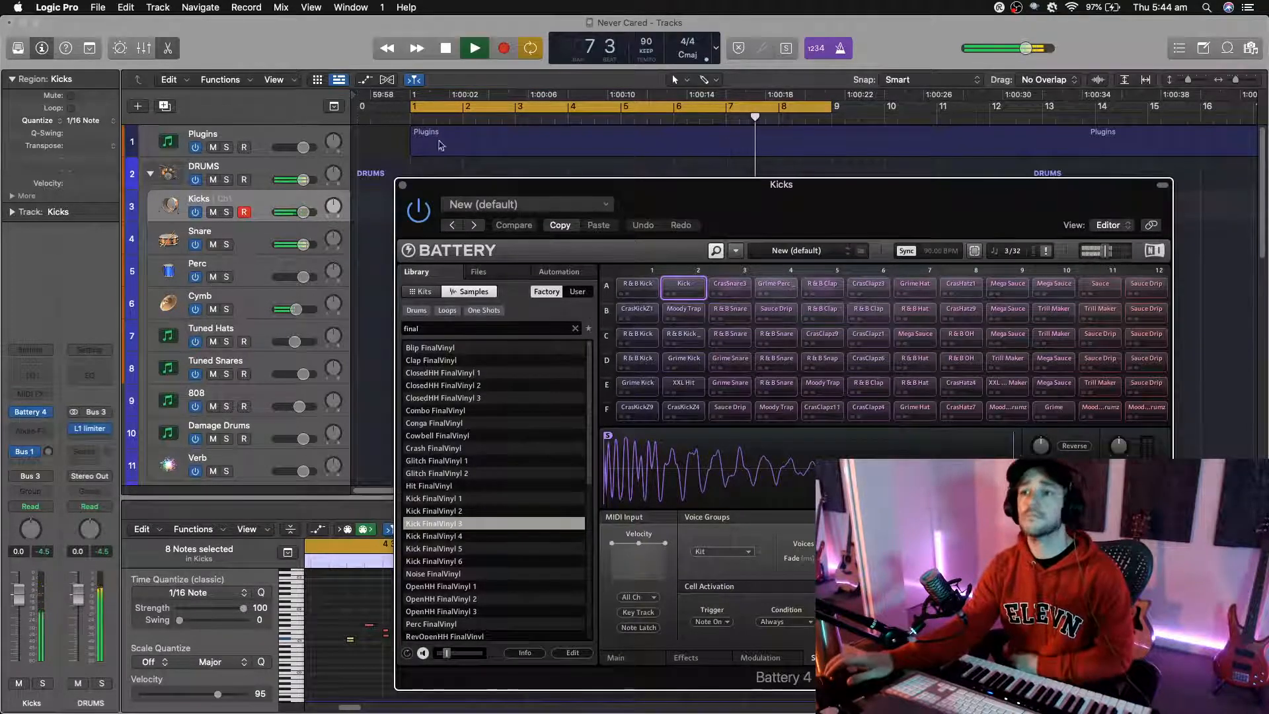
pyautogui.click(401, 186)
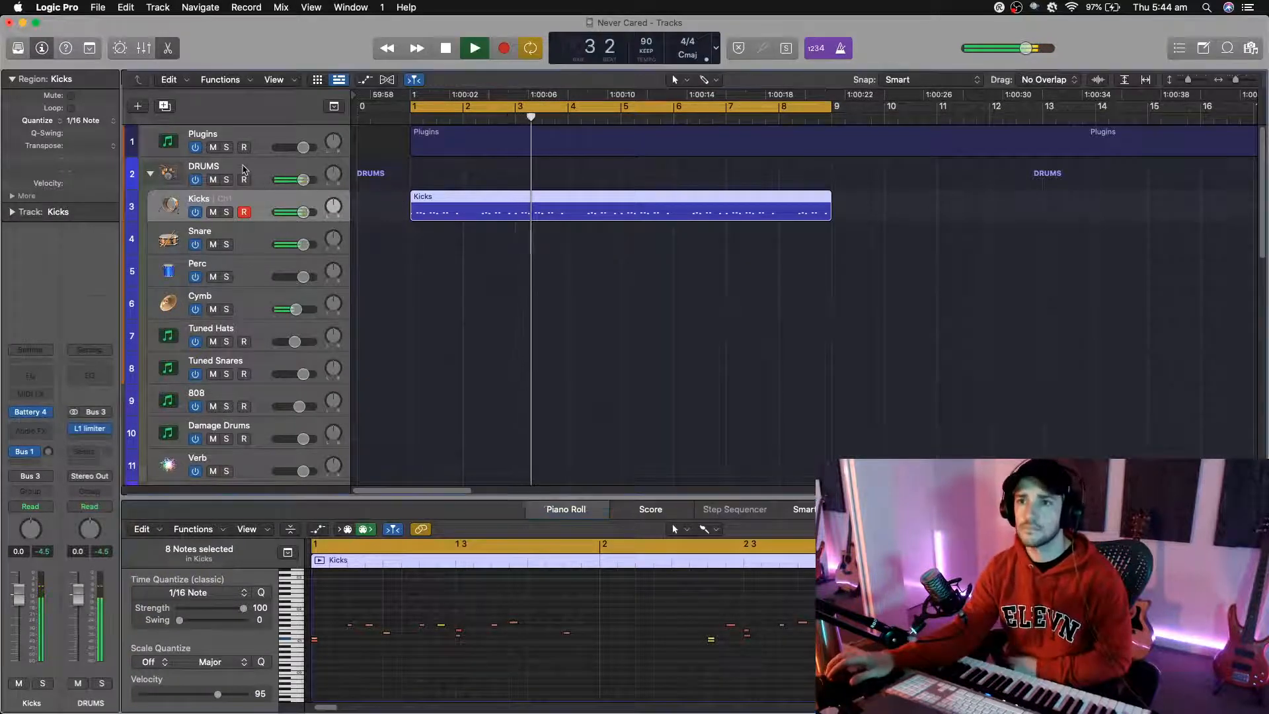
# Step: Add Deflector after the L1 limiter on the DRUMS track, set its dry/wet mix to about halfway and compare it with the bypassed sound
pyautogui.click(259, 185)
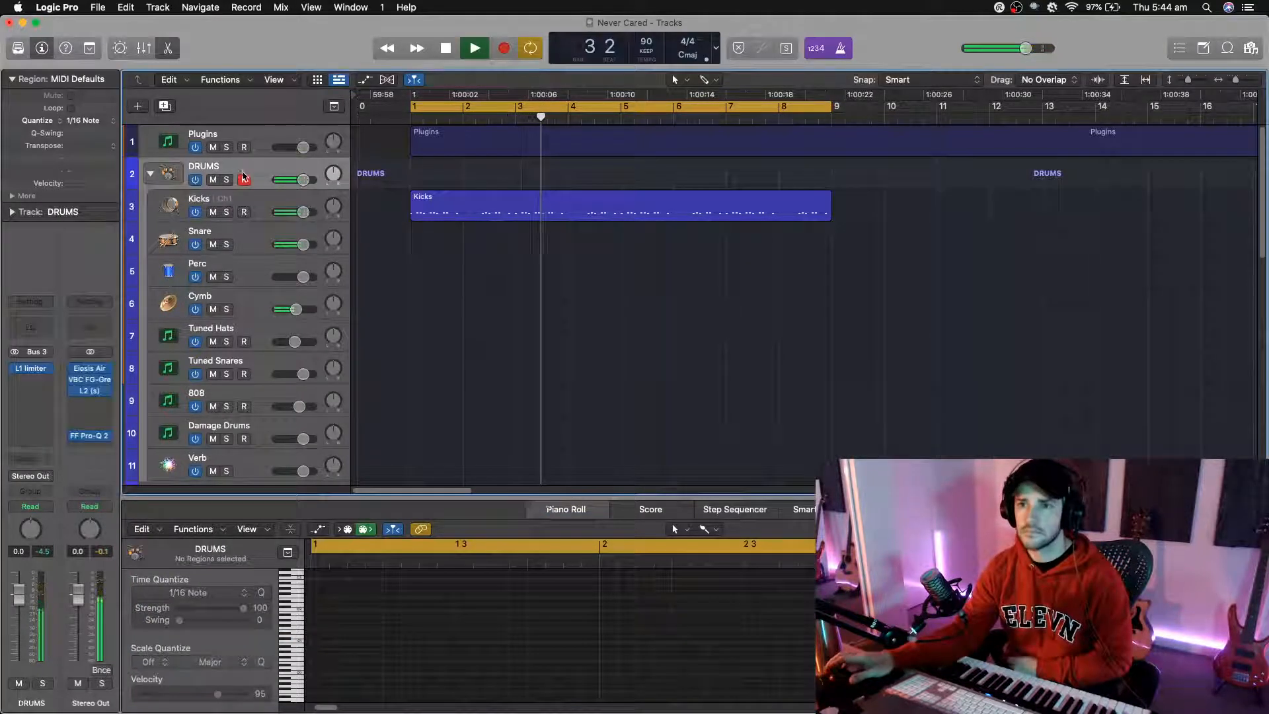
pyautogui.click(35, 380)
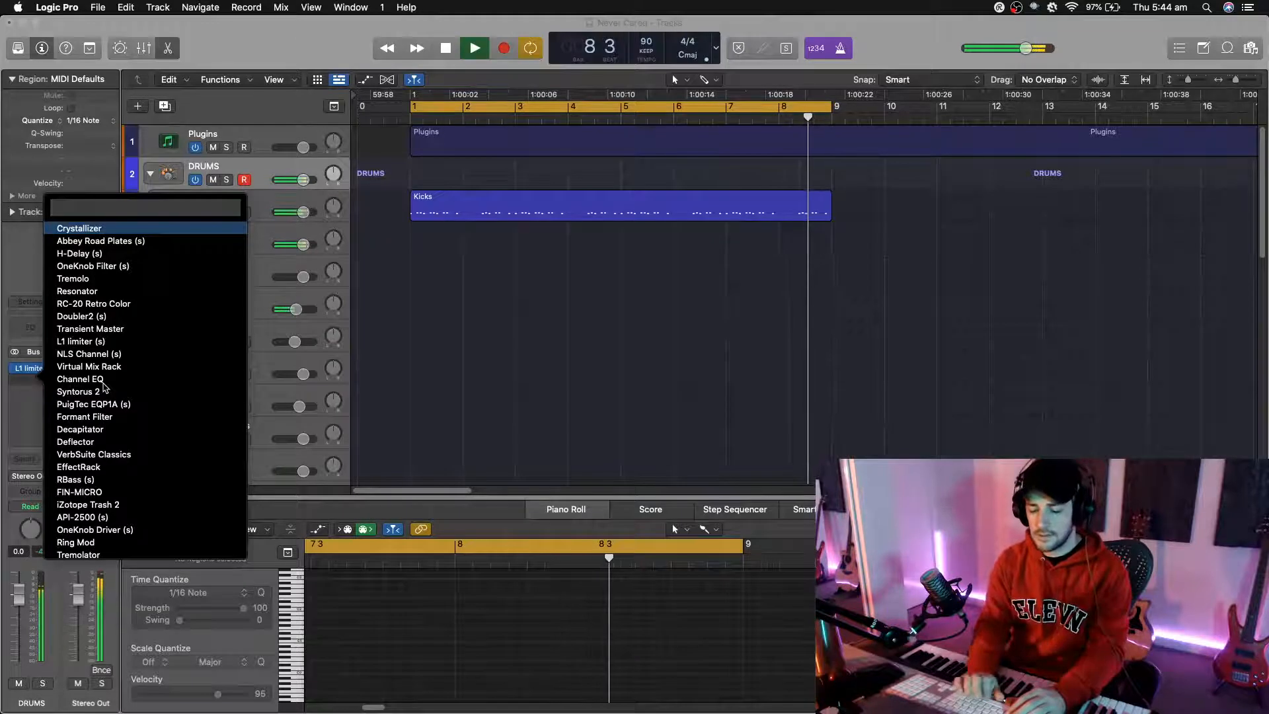
pyautogui.write('def')
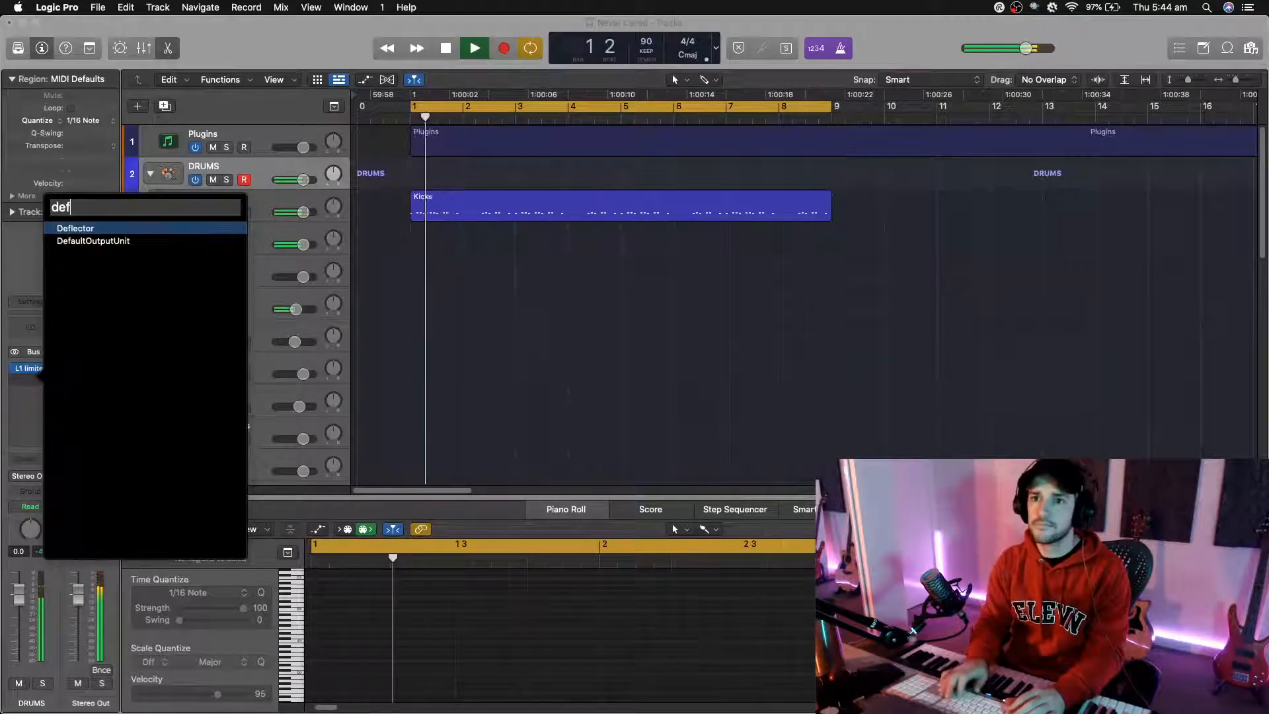
pyautogui.press('Escape')
pyautogui.press('Escape')
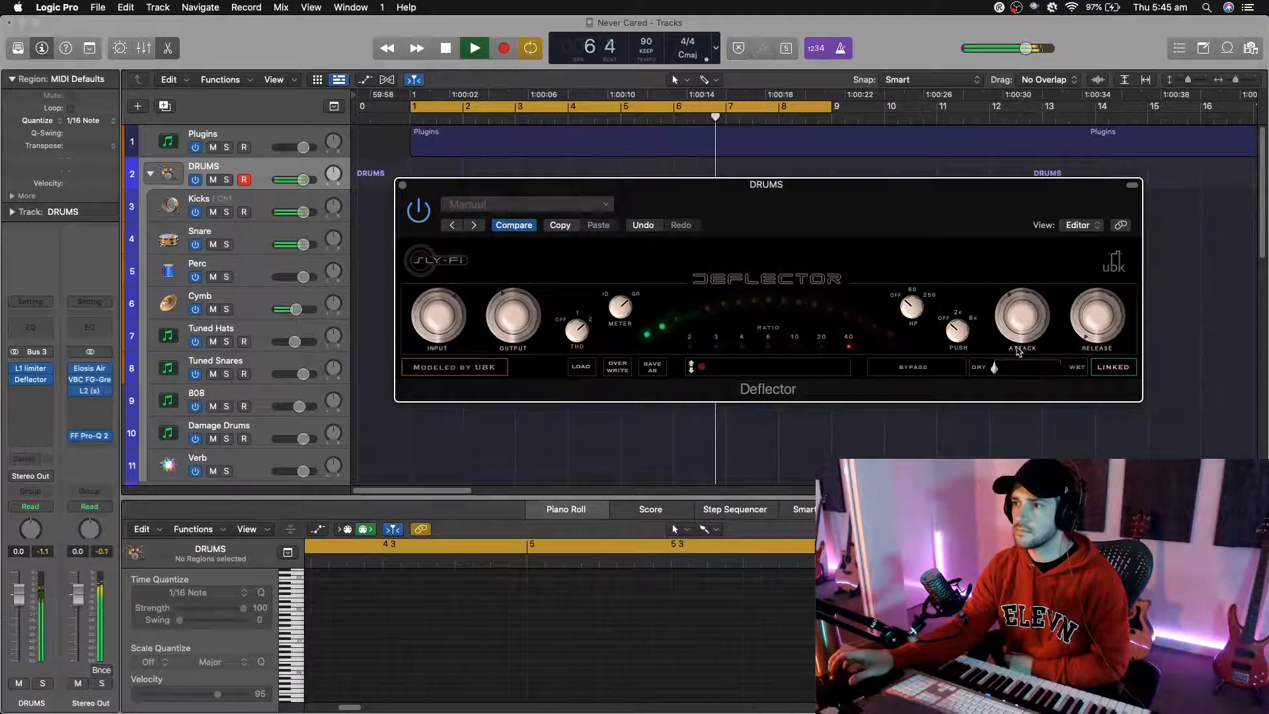
pyautogui.moveTo(1001, 372)
pyautogui.mouseDown()
pyautogui.moveTo(1076, 364)
pyautogui.moveTo(1023, 370)
pyautogui.mouseUp()
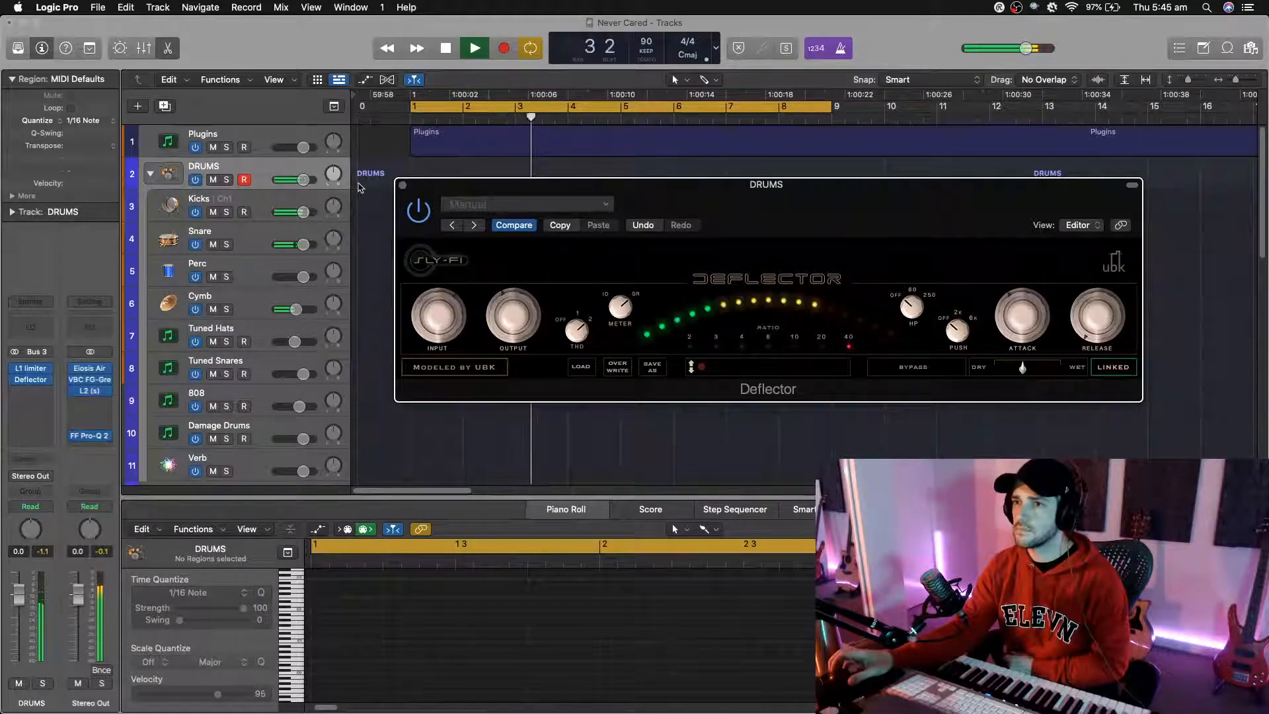
pyautogui.click(416, 211)
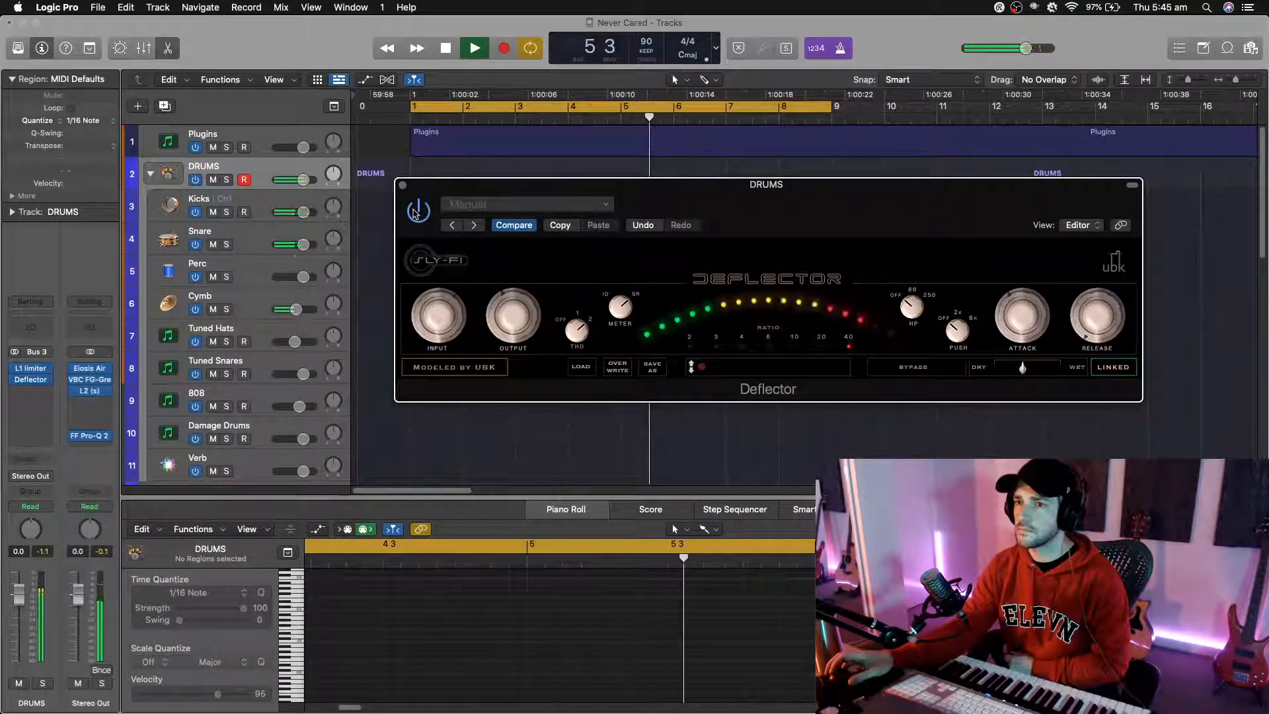
# Step: Raise the Bus 1 reverb send on the Snare and Kicks tracks and close the Deflector window
pyautogui.click(257, 232)
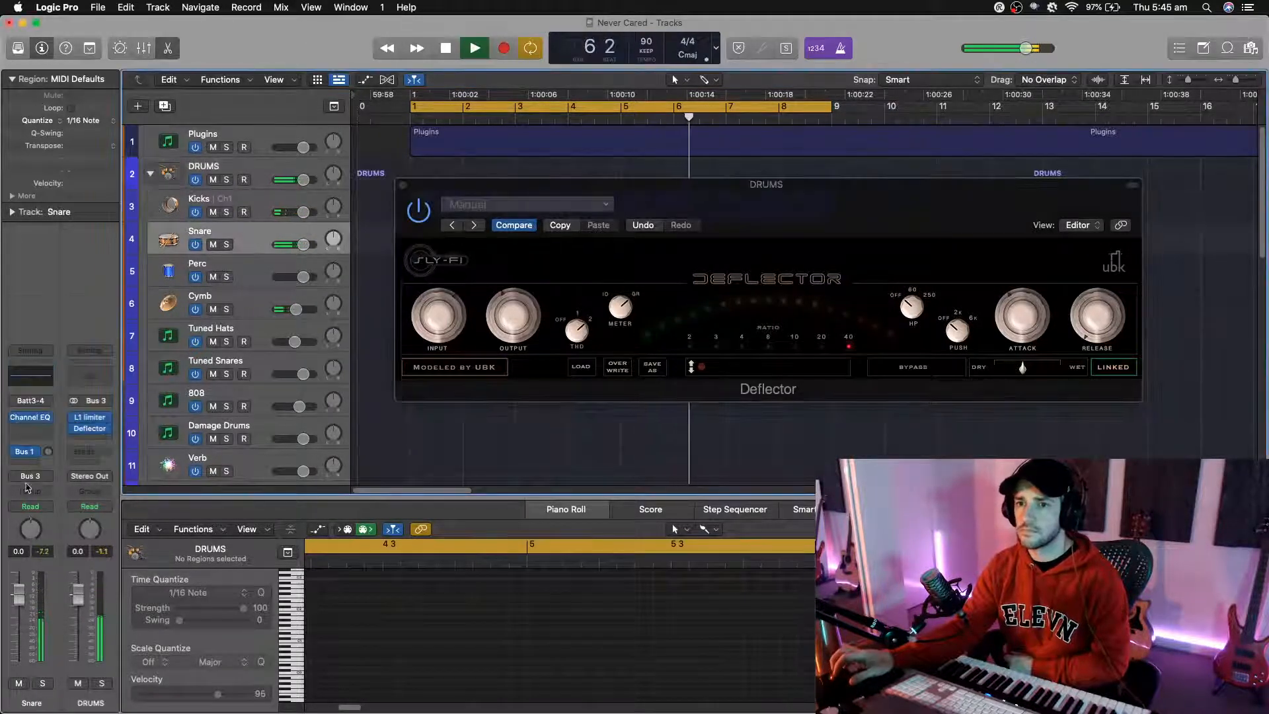
pyautogui.click(48, 451)
pyautogui.moveTo(48, 451); pyautogui.dragTo(47, 449)
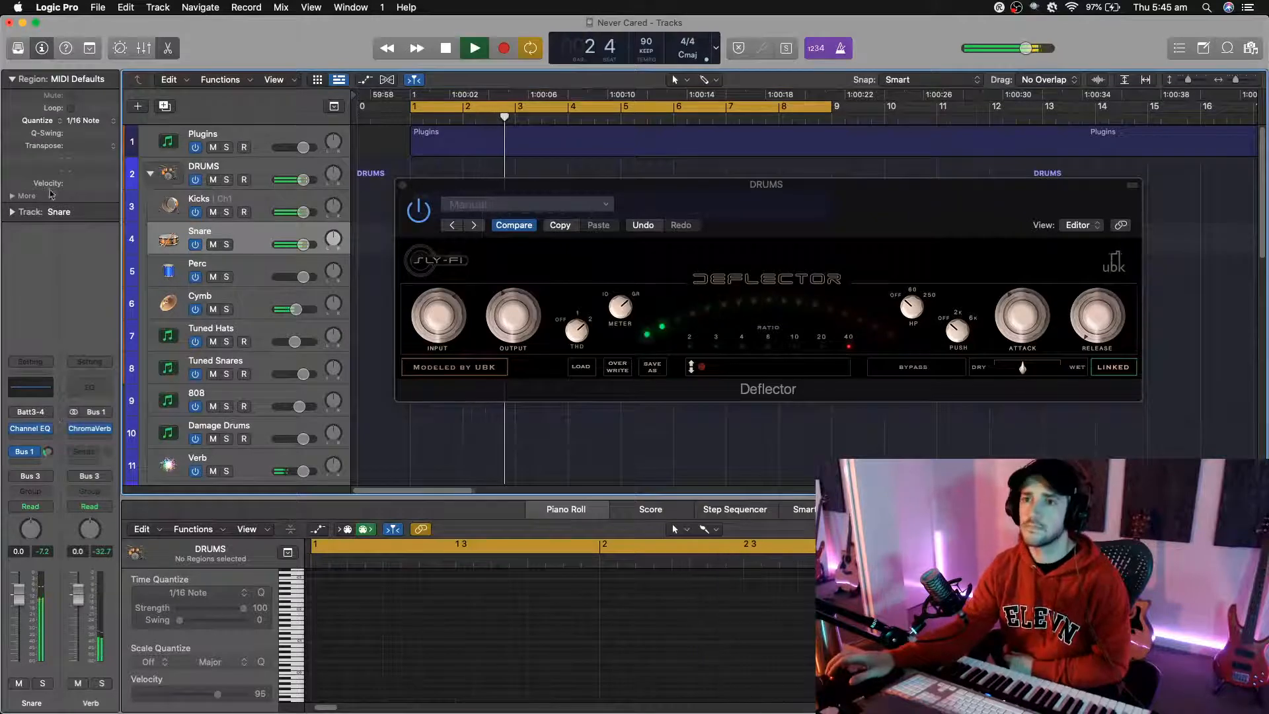
pyautogui.click(199, 200)
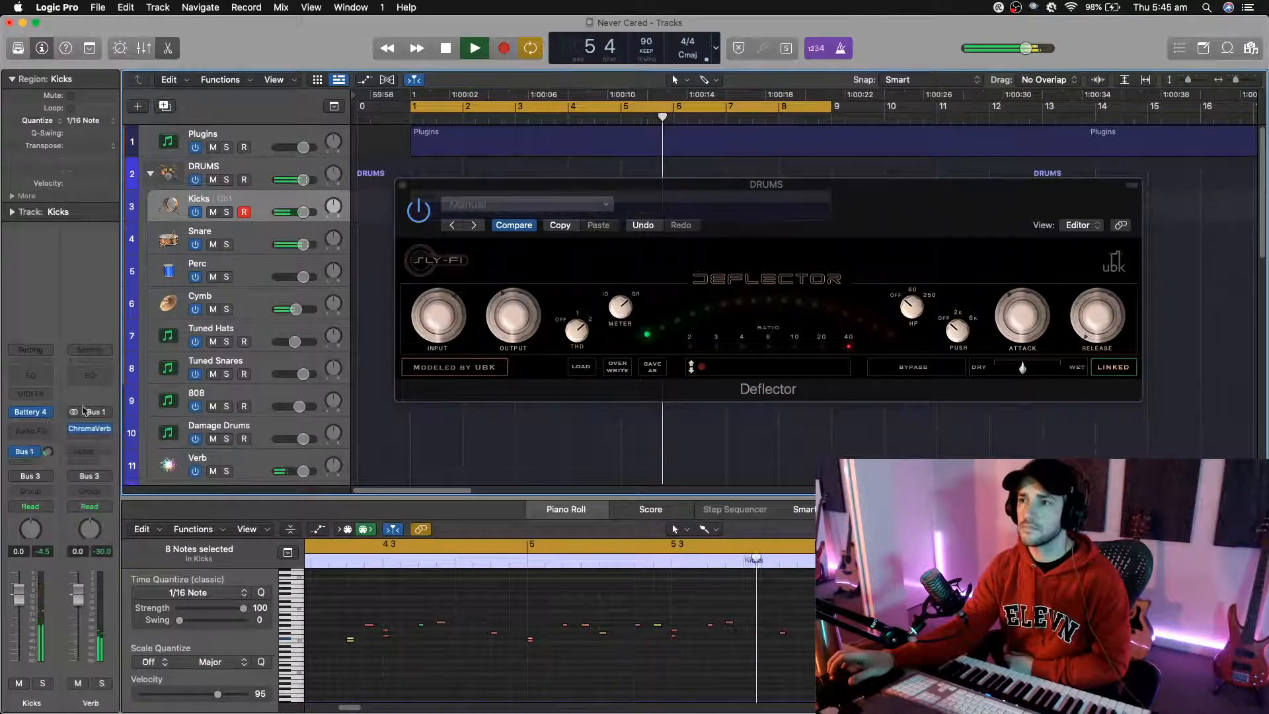
pyautogui.click(402, 185)
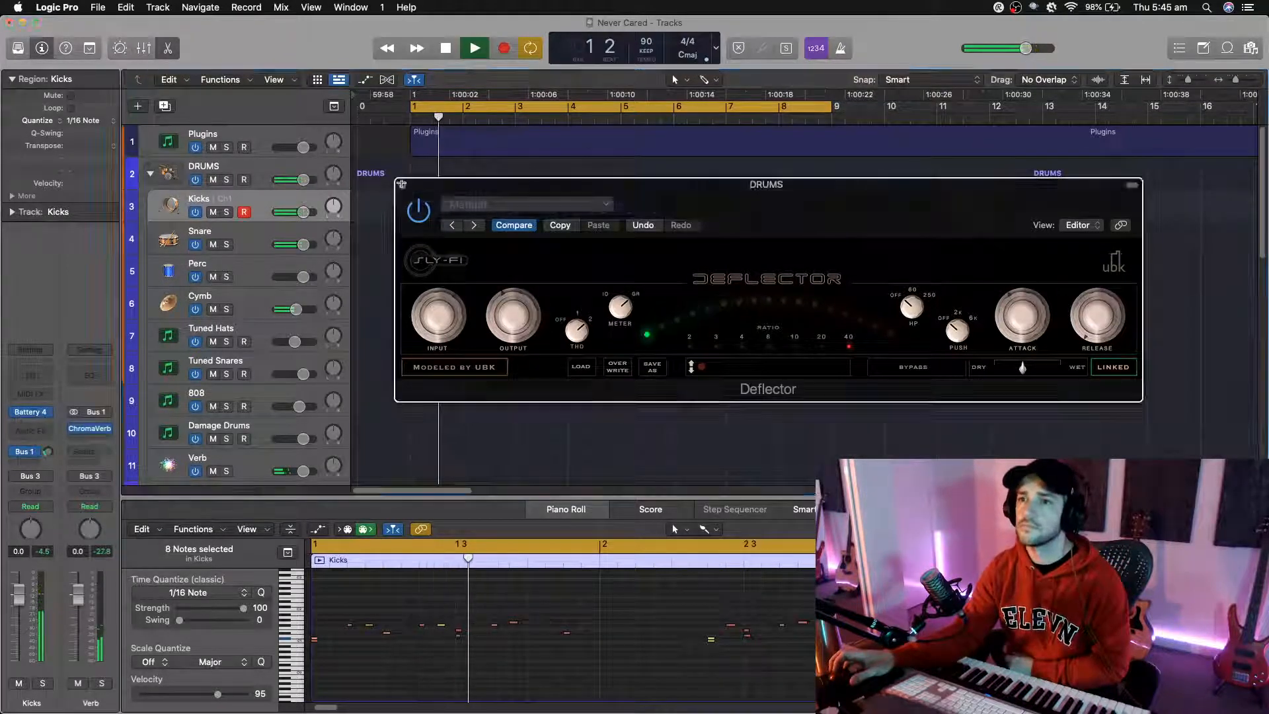
pyautogui.click(402, 184)
# Step: Insert OneKnob Filter (s) after Massive on the Bell track and set its knob between 6 and 7 during playback
pyautogui.scroll(-8, 278, 323)
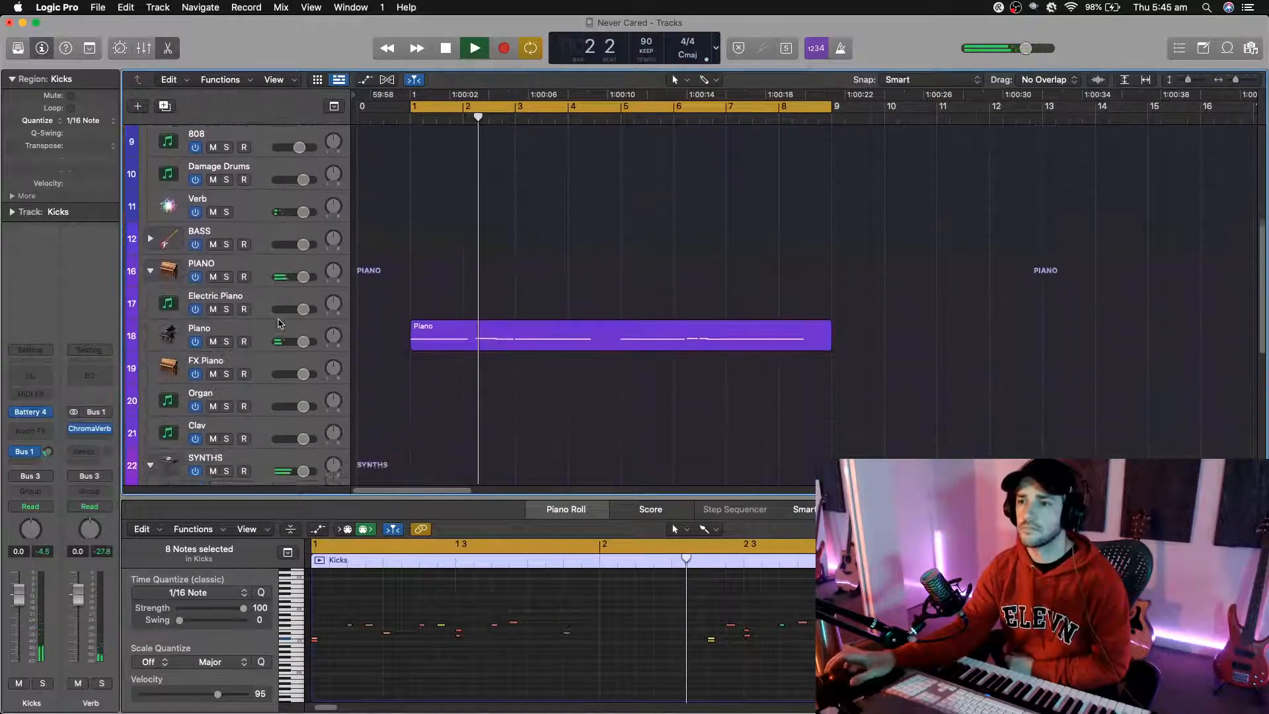
pyautogui.scroll(-5, 278, 323)
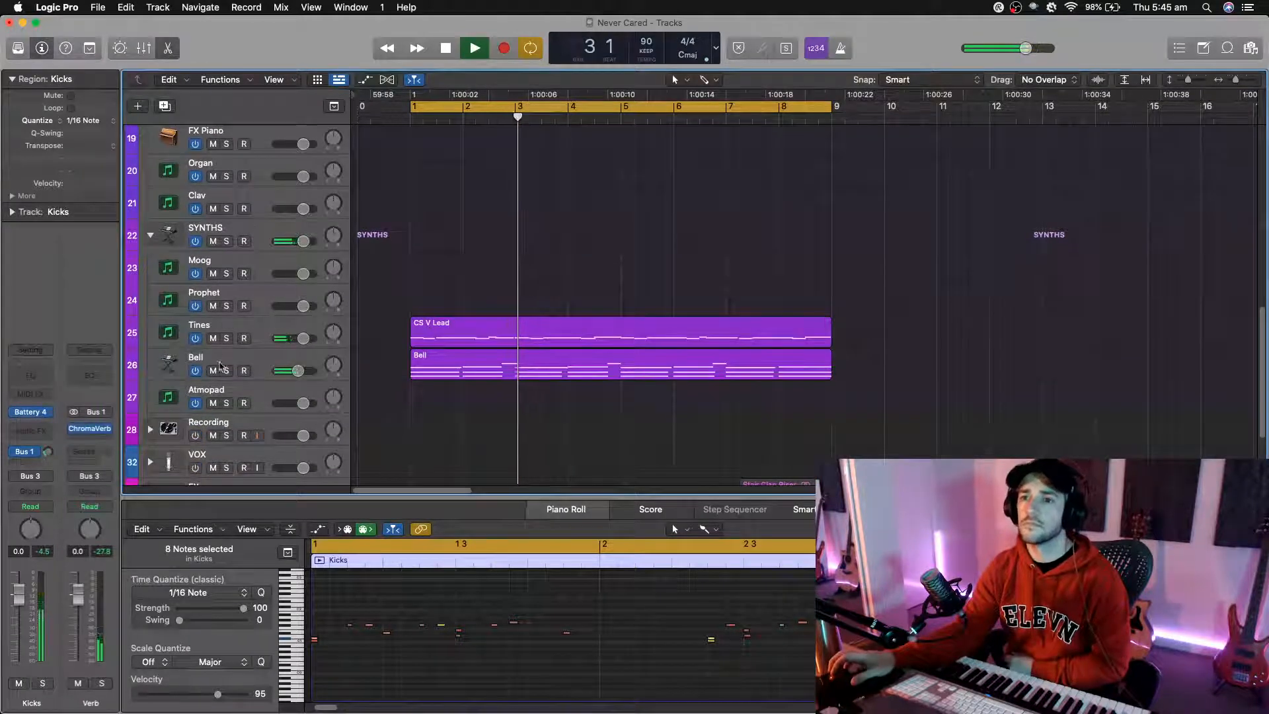
pyautogui.click(221, 366)
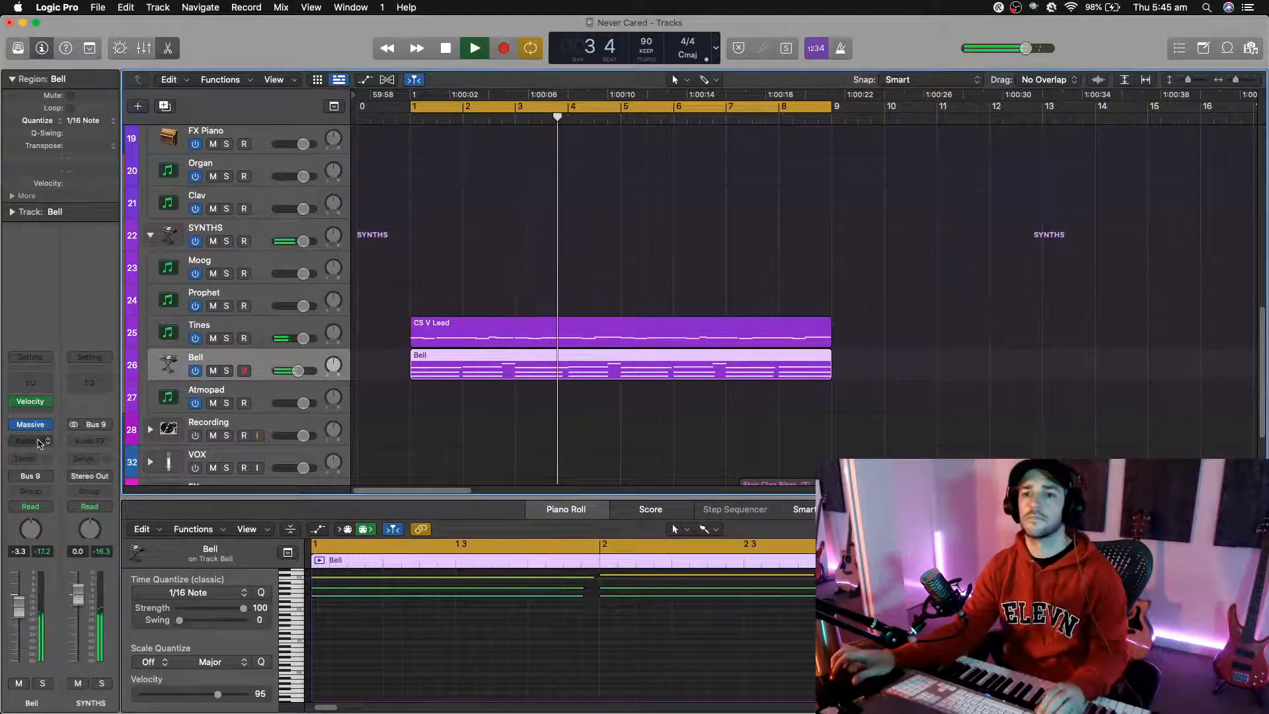
pyautogui.click(39, 441)
pyautogui.write('filt')
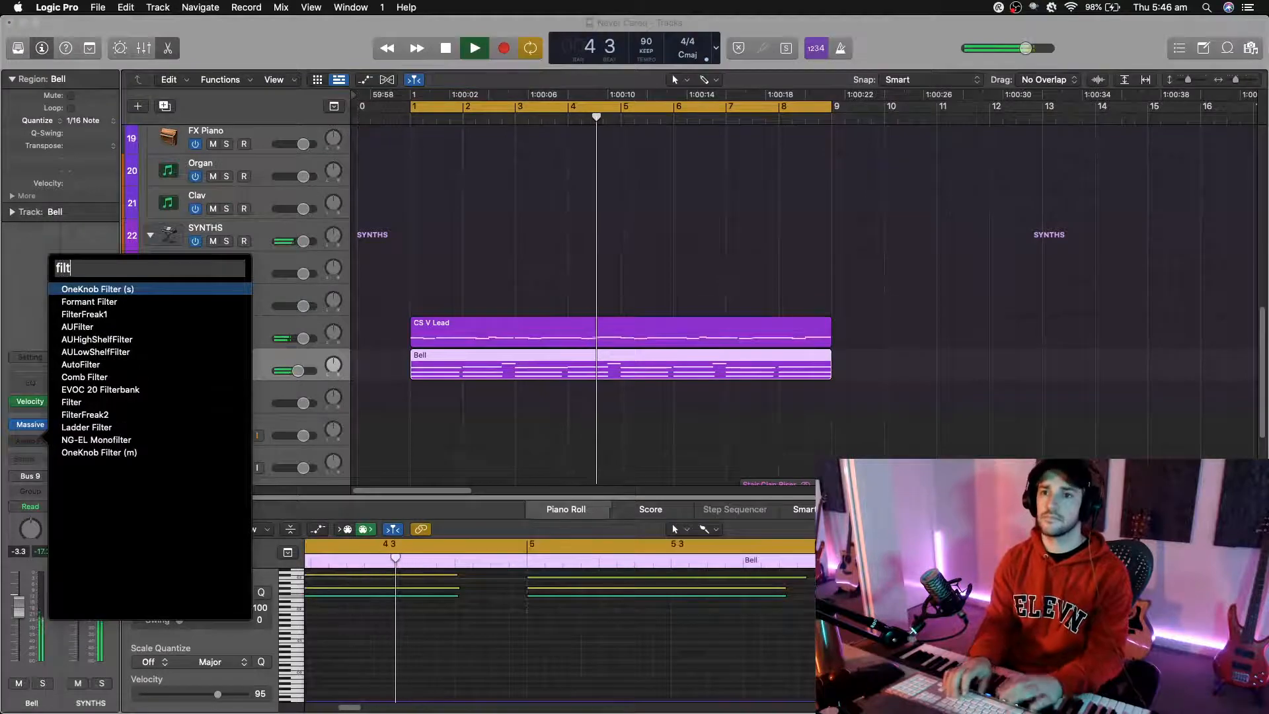
pyautogui.press('Return')
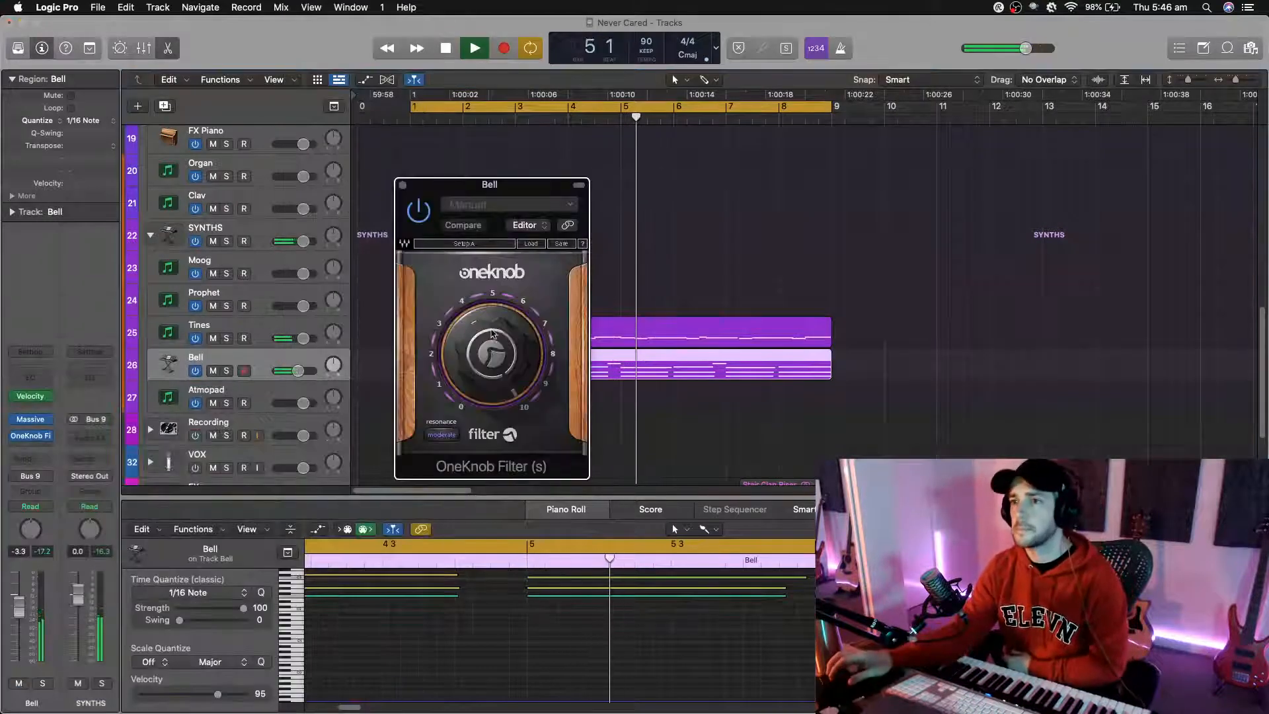
pyautogui.moveTo(492, 333); pyautogui.dragTo(492, 290)
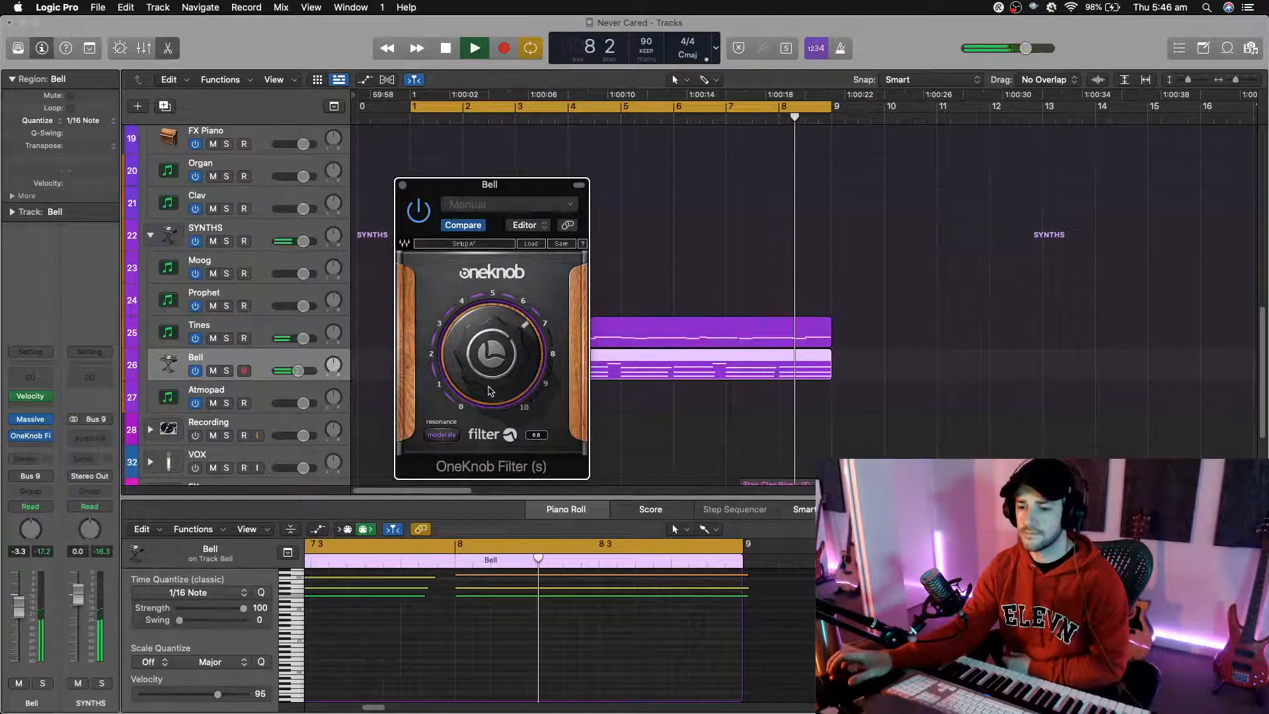
pyautogui.press('space')
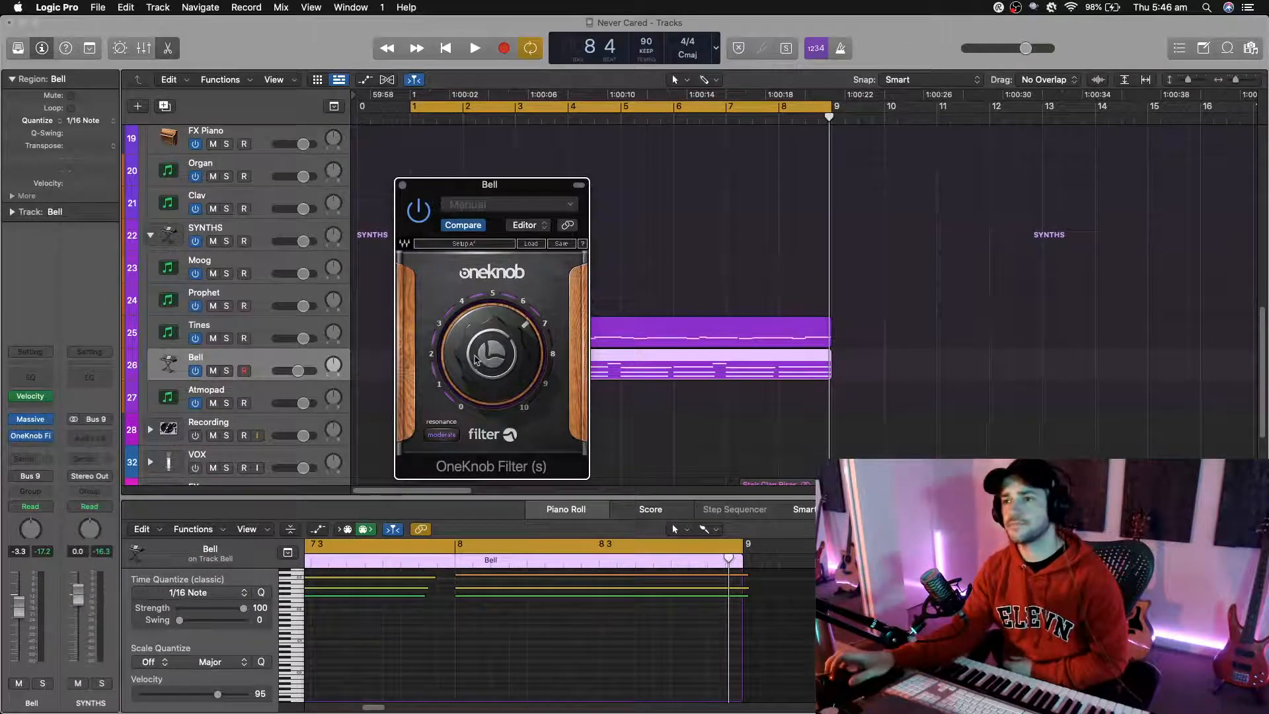
pyautogui.click(401, 184)
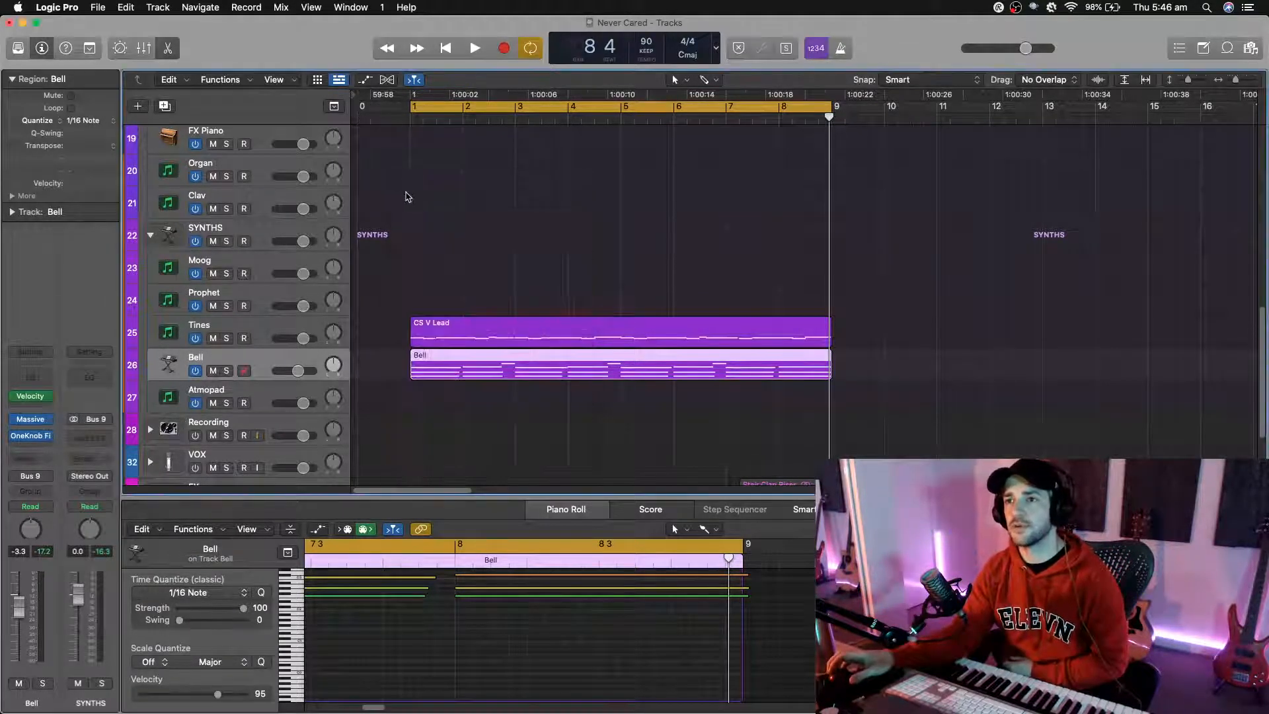
pyautogui.scroll(15, 407, 199)
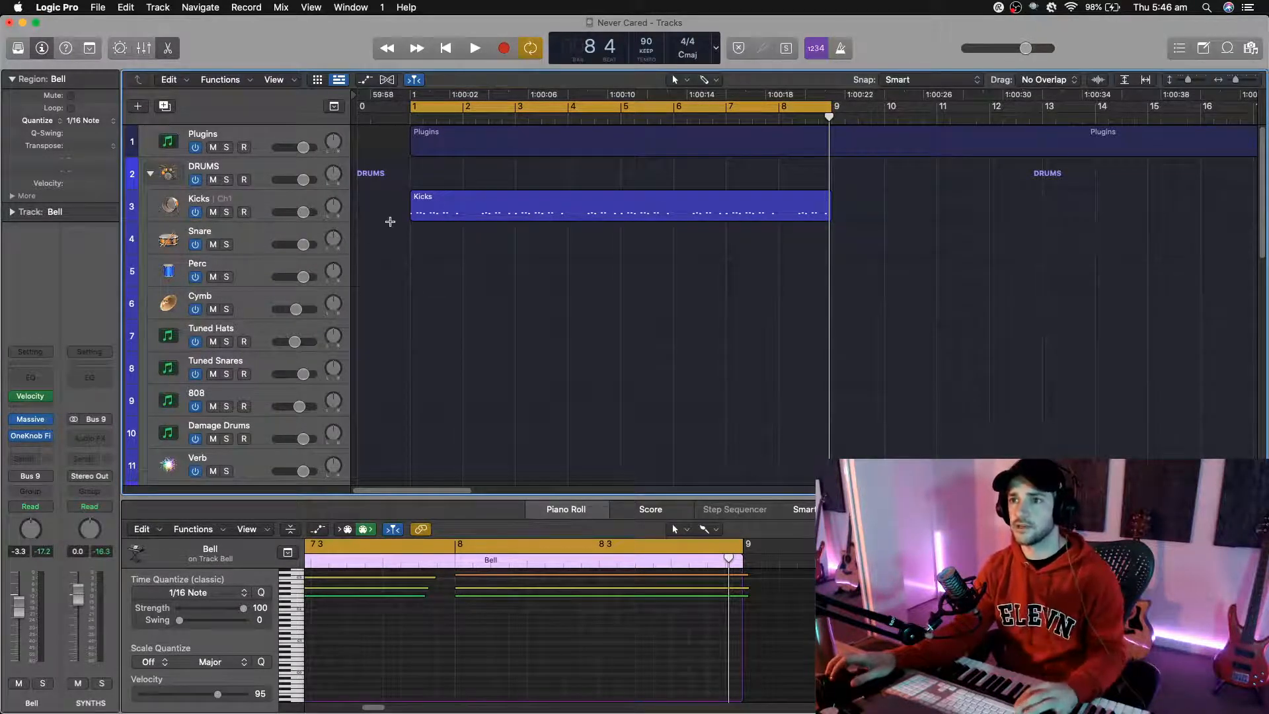
# Step: Set the dry/wet mix of Deflector on the DRUMS track to just past halfway during playback, close its window and save the project
pyautogui.press('space')
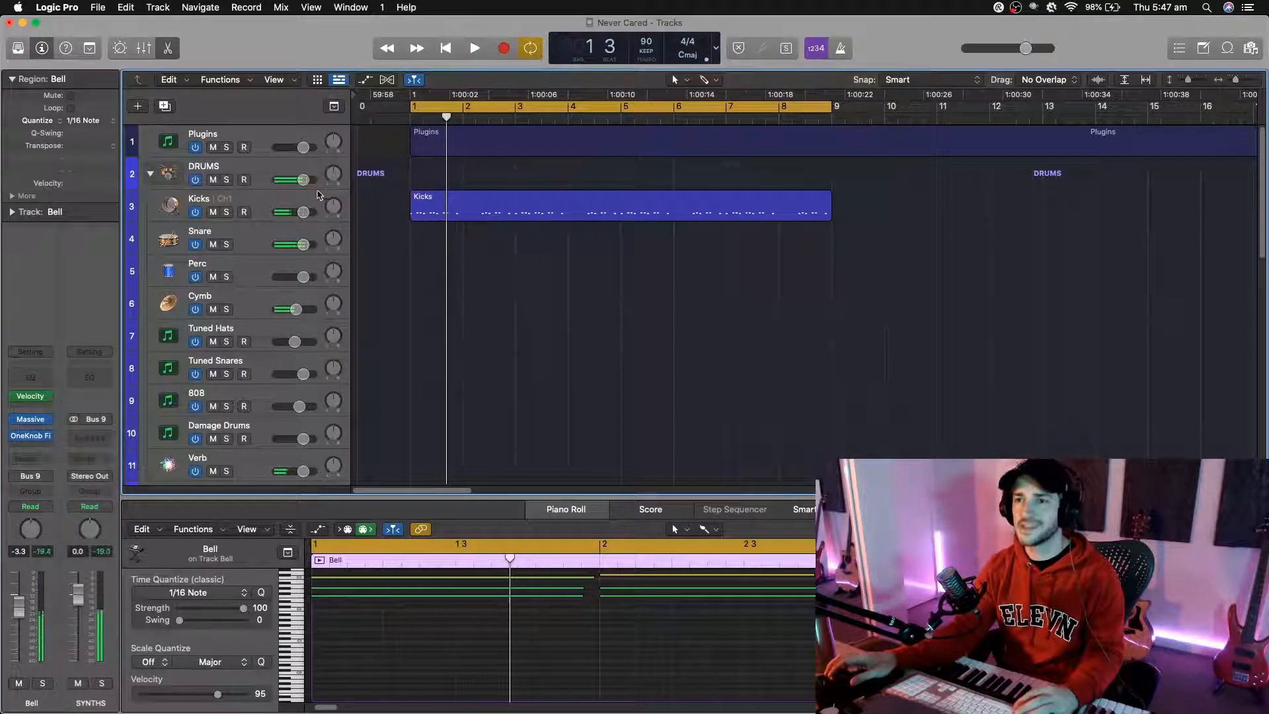
pyautogui.click(209, 170)
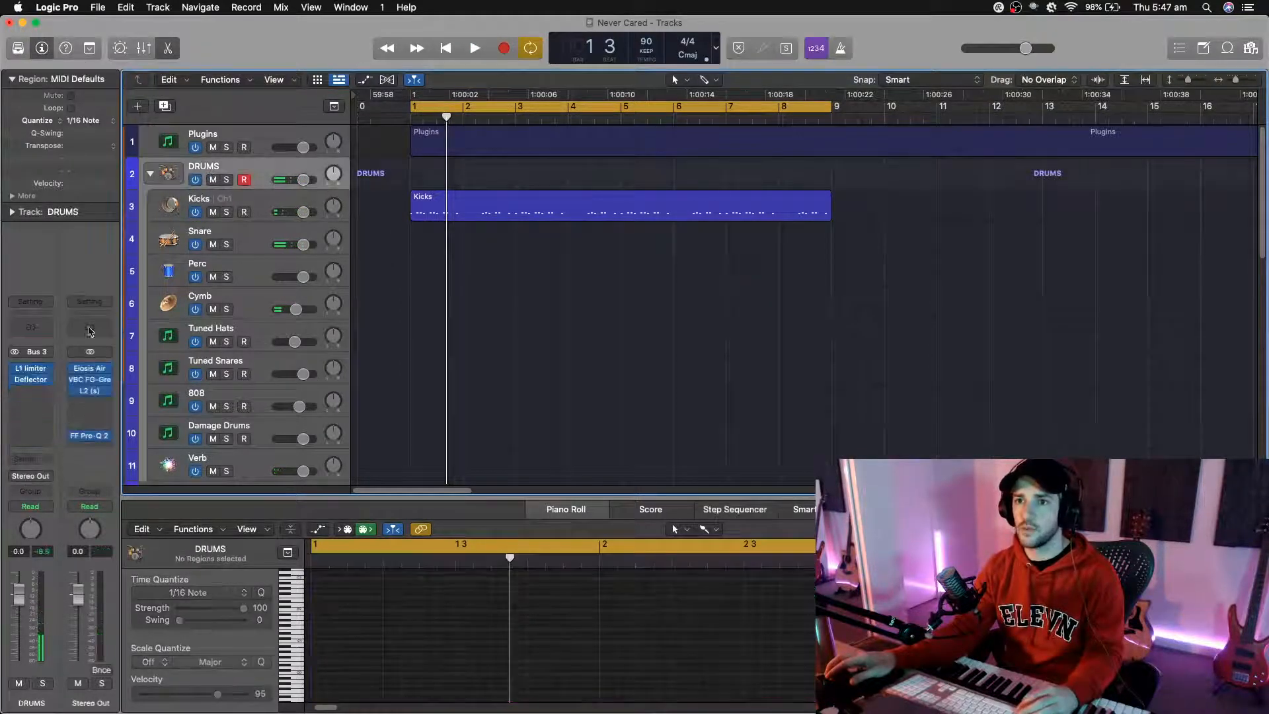
pyautogui.click(36, 383)
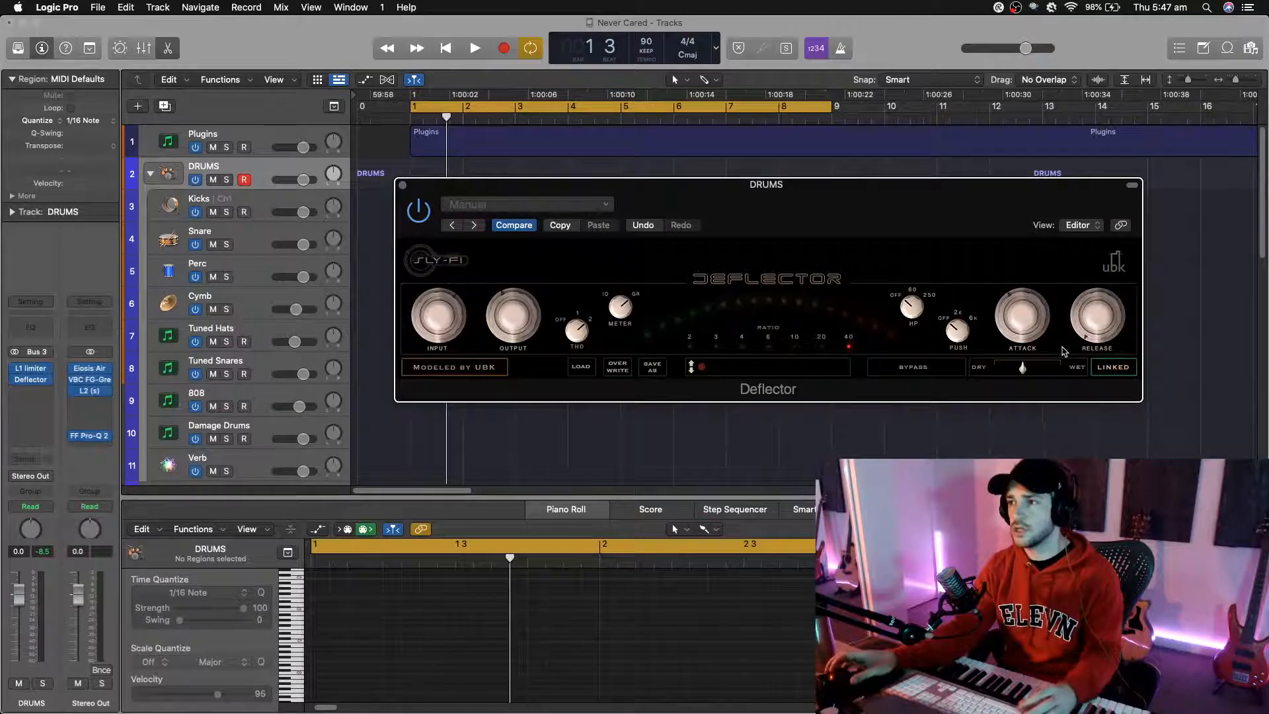
pyautogui.moveTo(1022, 374); pyautogui.dragTo(1024, 375)
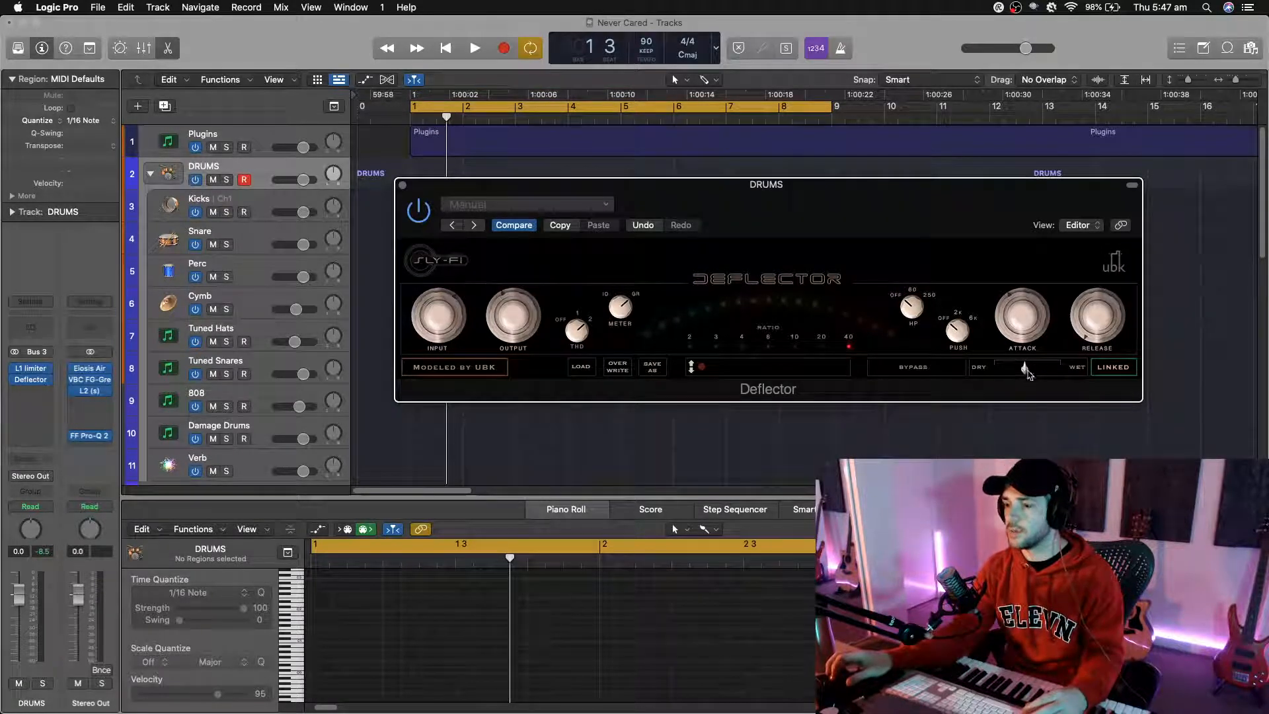
pyautogui.press('space')
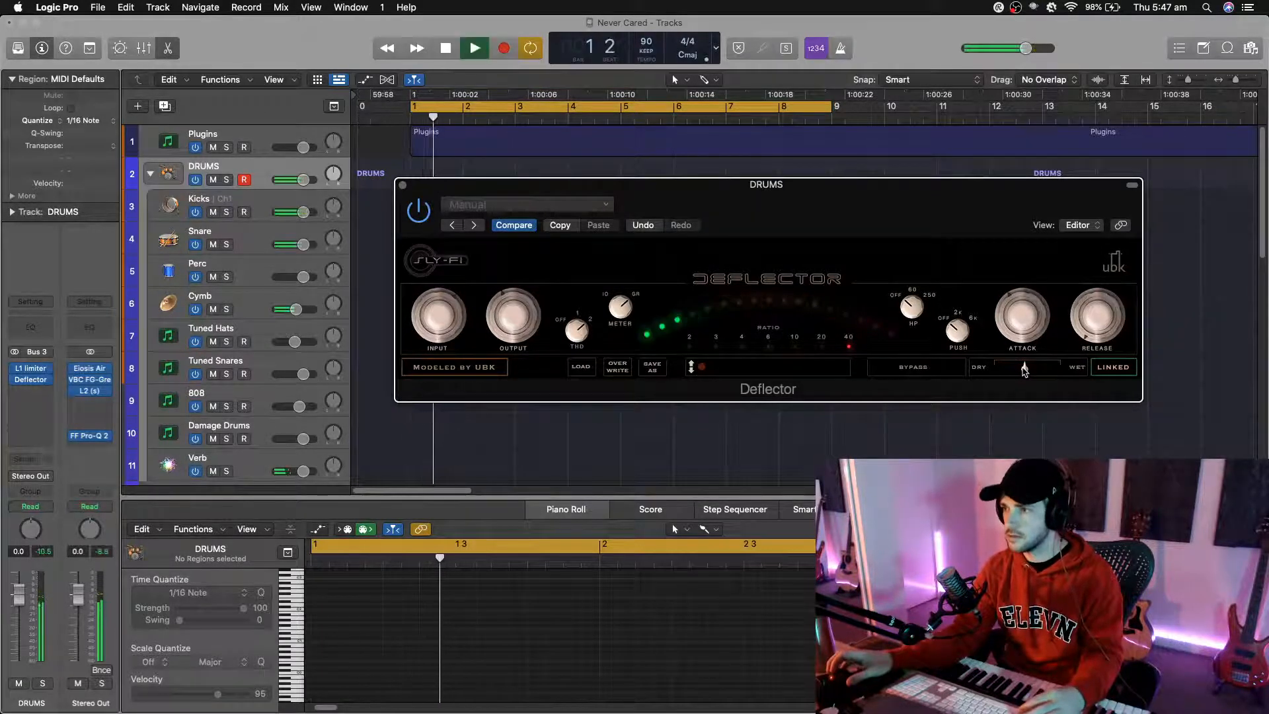
pyautogui.moveTo(1023, 368); pyautogui.dragTo(1122, 373)
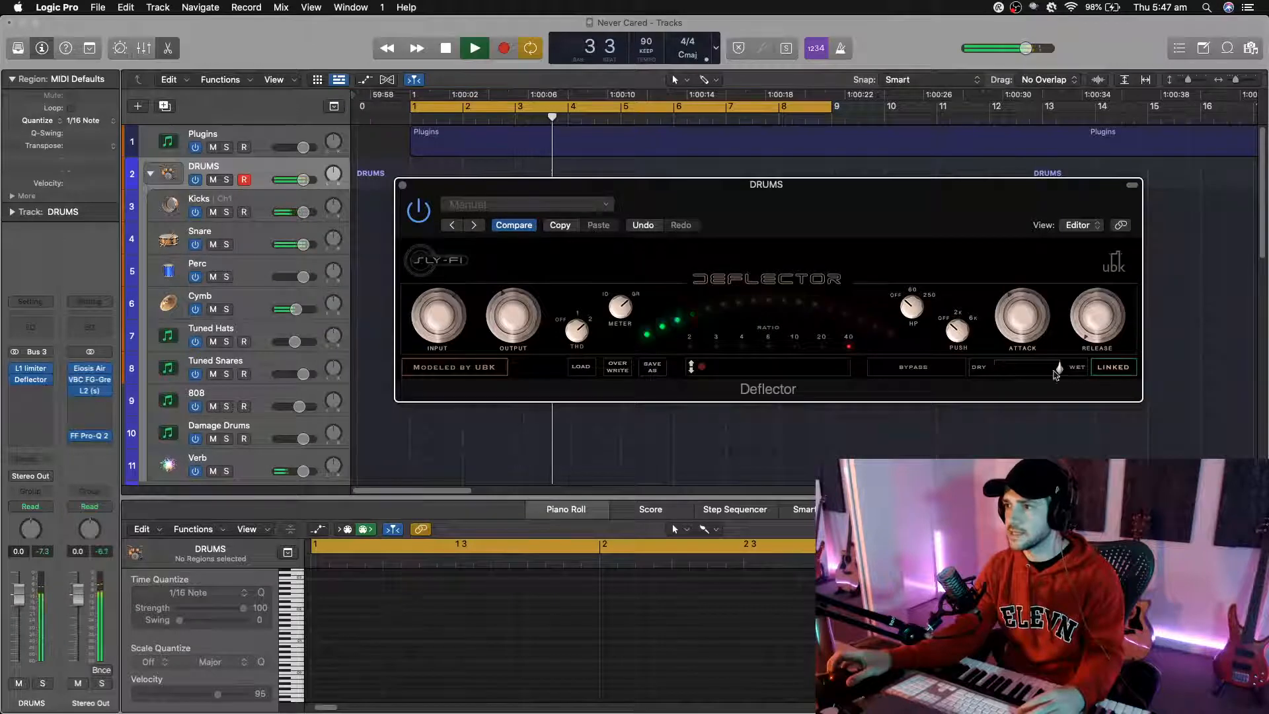
pyautogui.moveTo(1055, 374); pyautogui.dragTo(1029, 374)
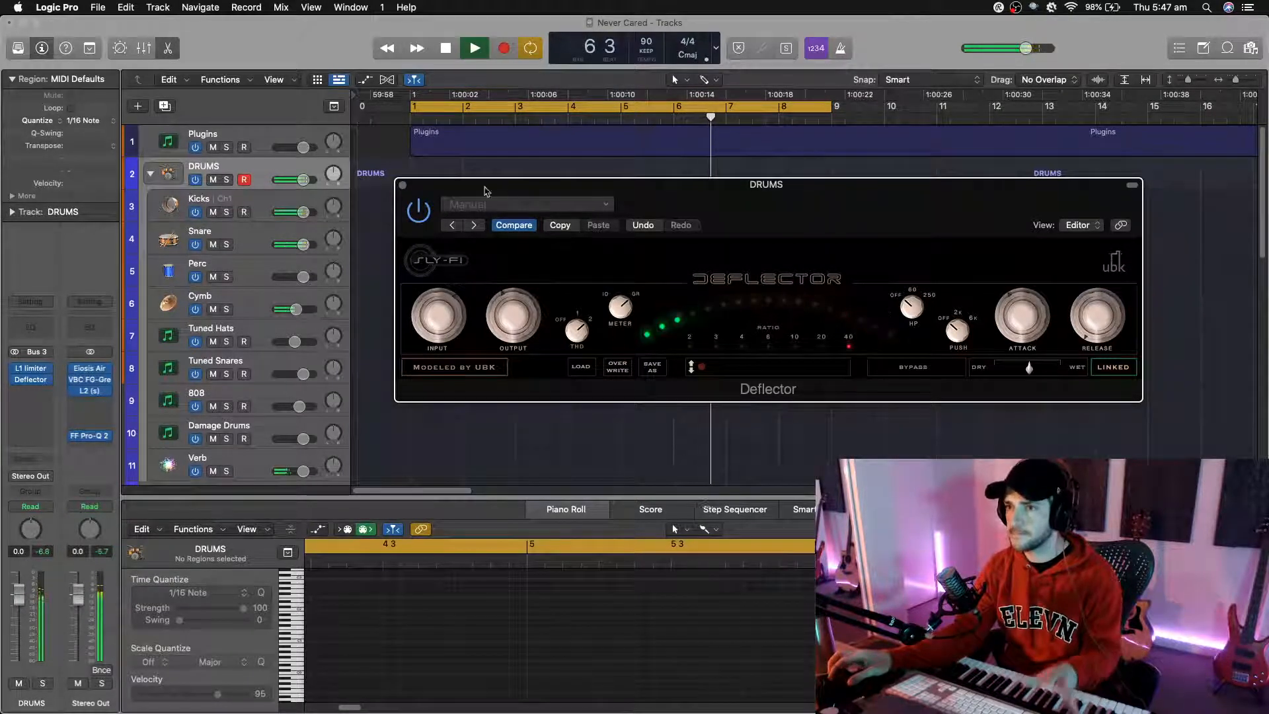
pyautogui.click(402, 185)
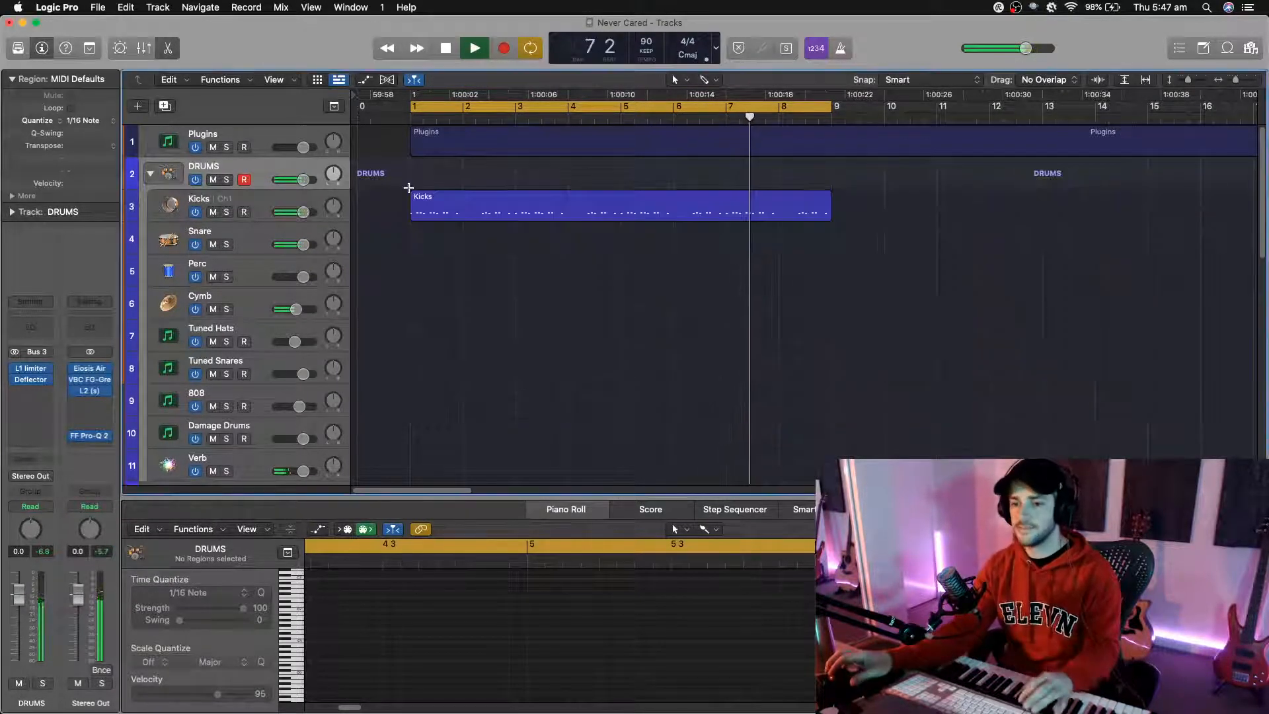
pyautogui.press('space')
pyautogui.press('super+s')
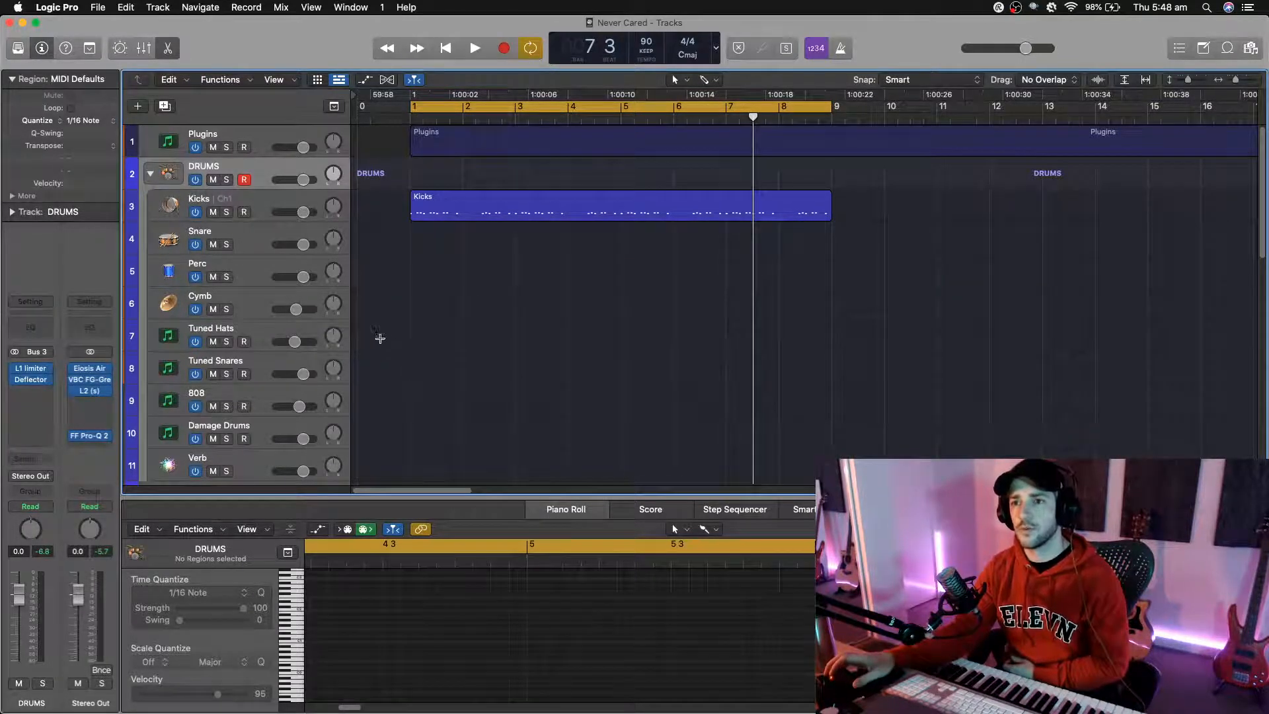
# Step: Solo the Bell track and compare its sound with OneKnob Filter bypassed and active
pyautogui.scroll(-6, 383, 338)
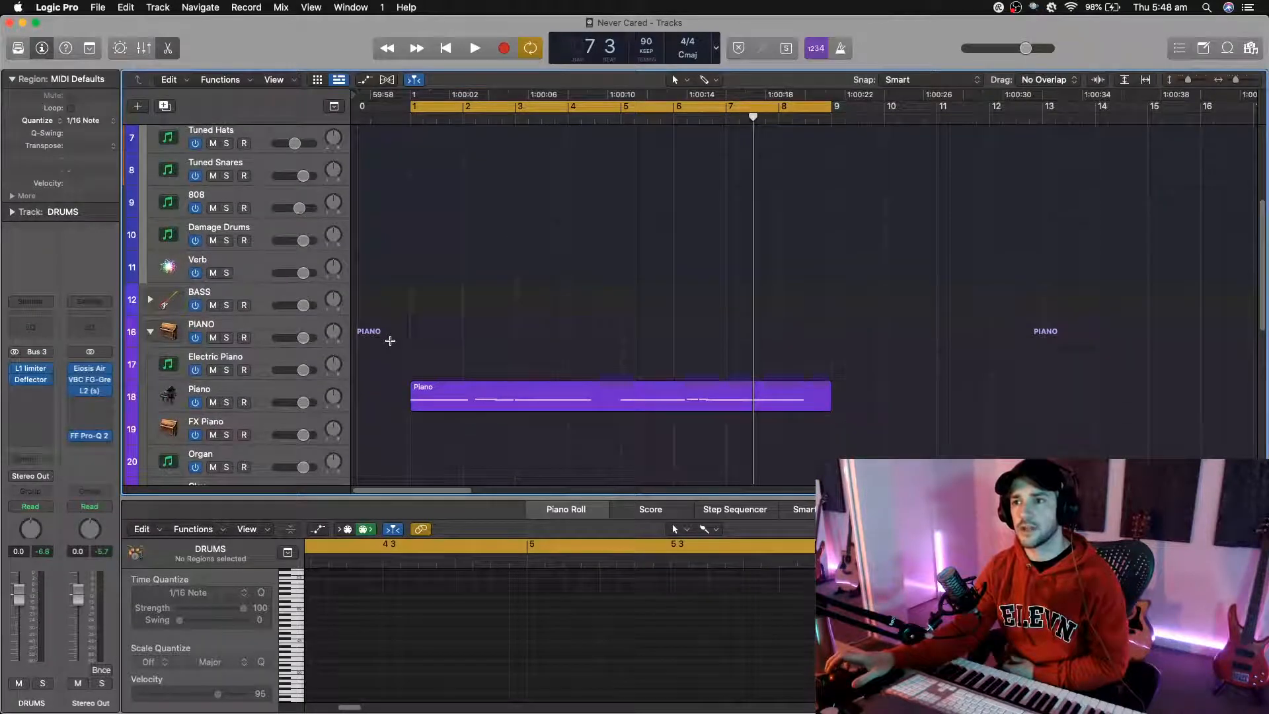
pyautogui.scroll(-2, 389, 340)
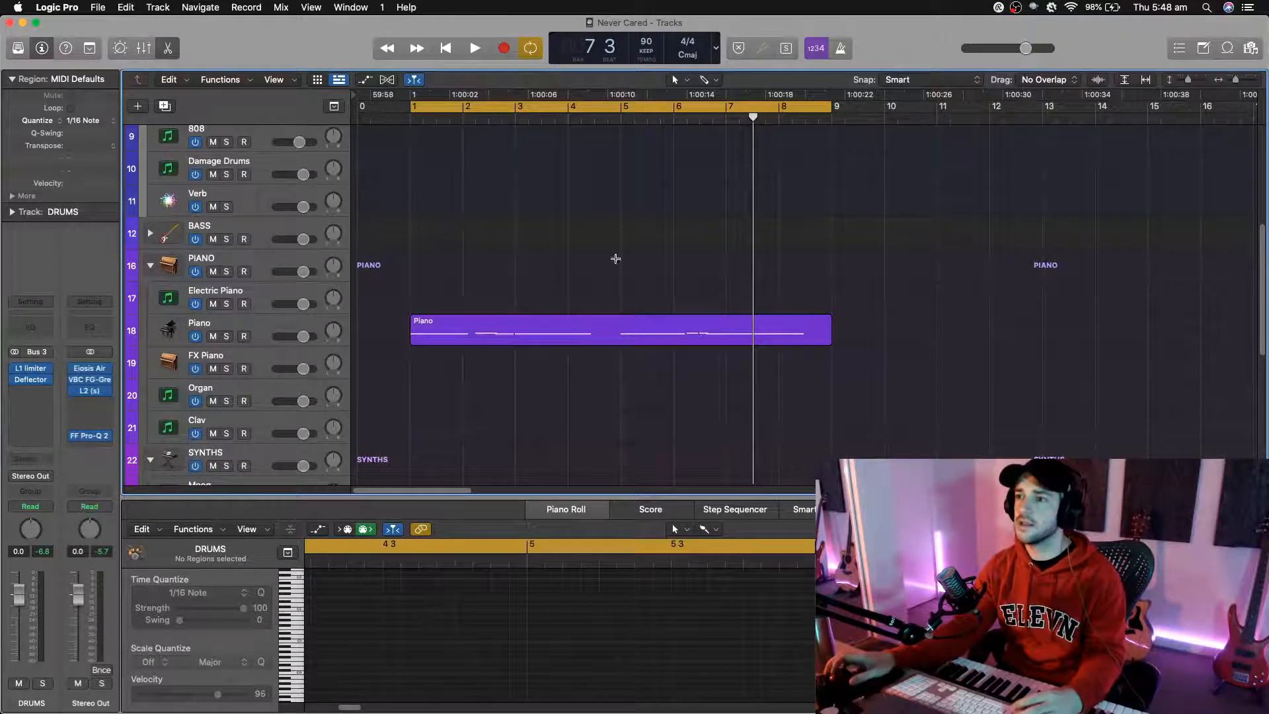
pyautogui.press('space')
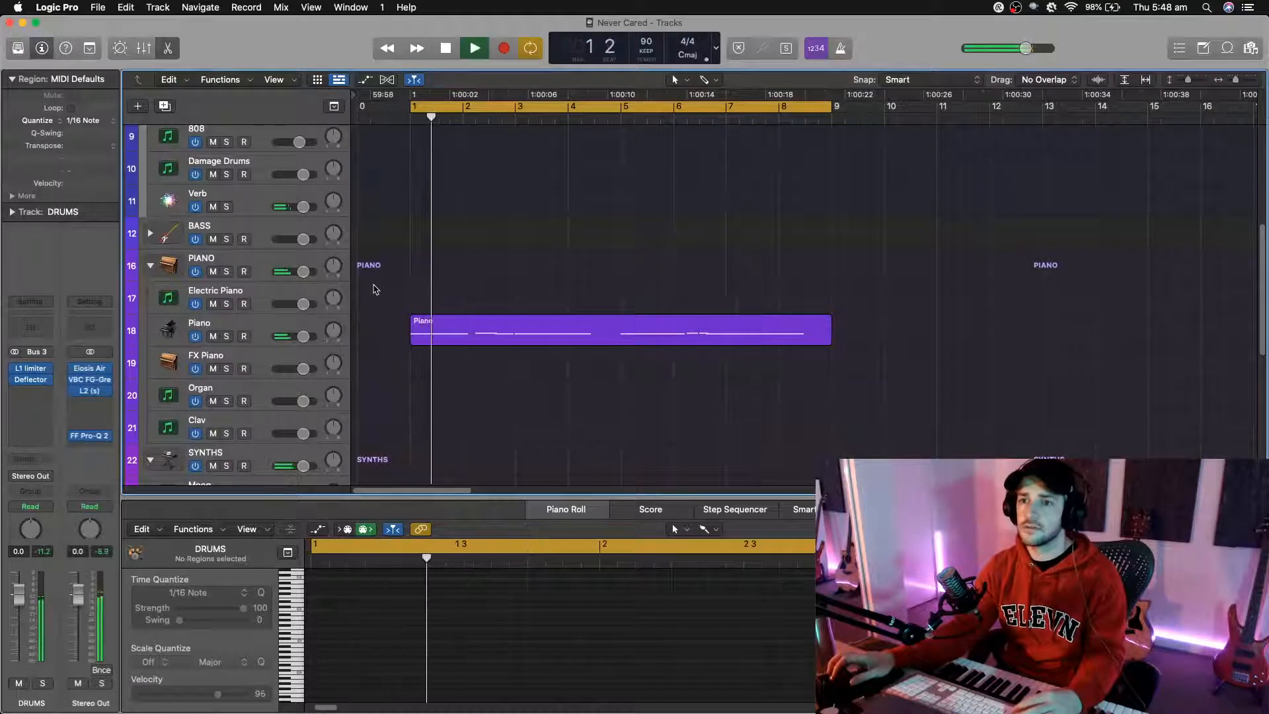
pyautogui.scroll(-1, 400, 297)
pyautogui.scroll(-5, 400, 297)
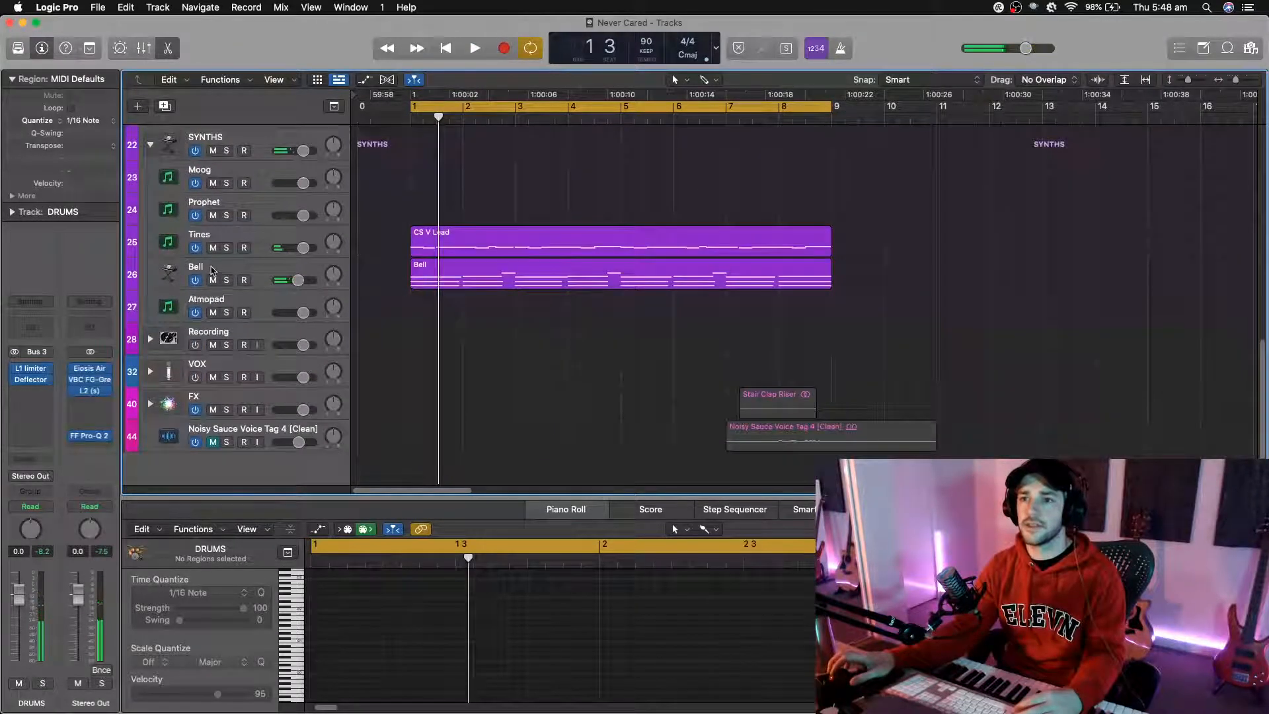
pyautogui.click(212, 270)
pyautogui.click(36, 439)
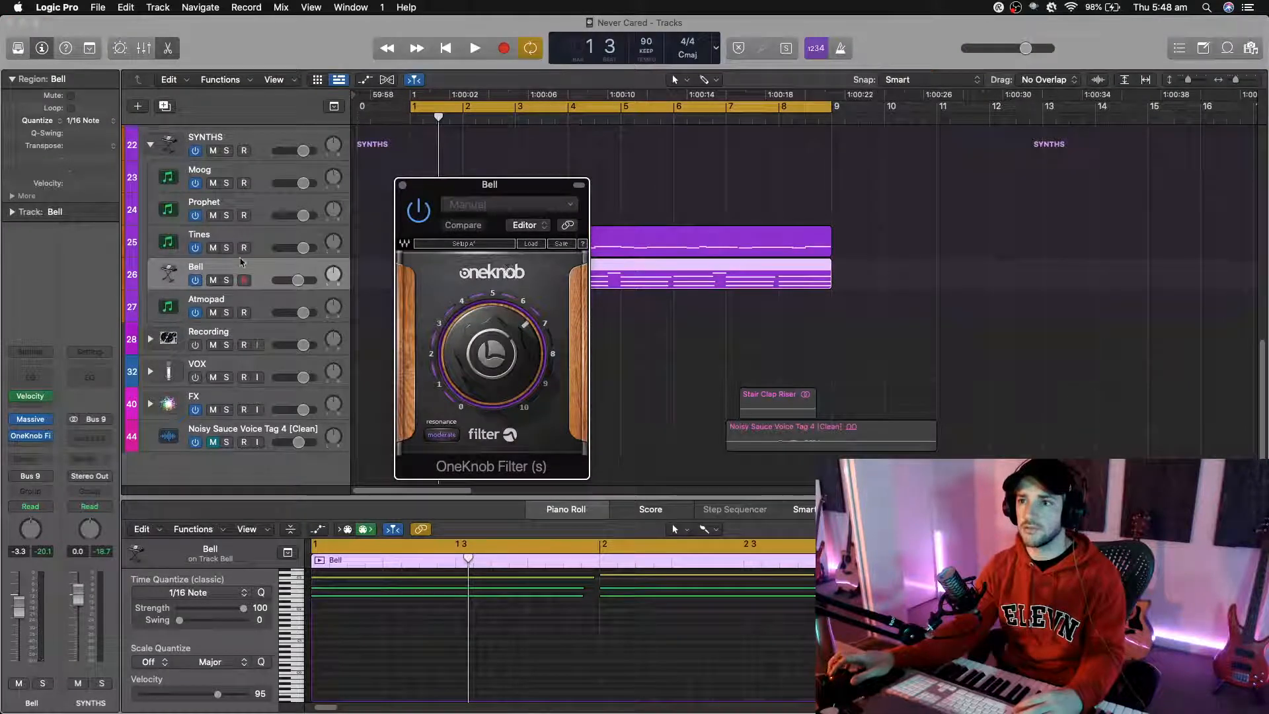
pyautogui.click(225, 281)
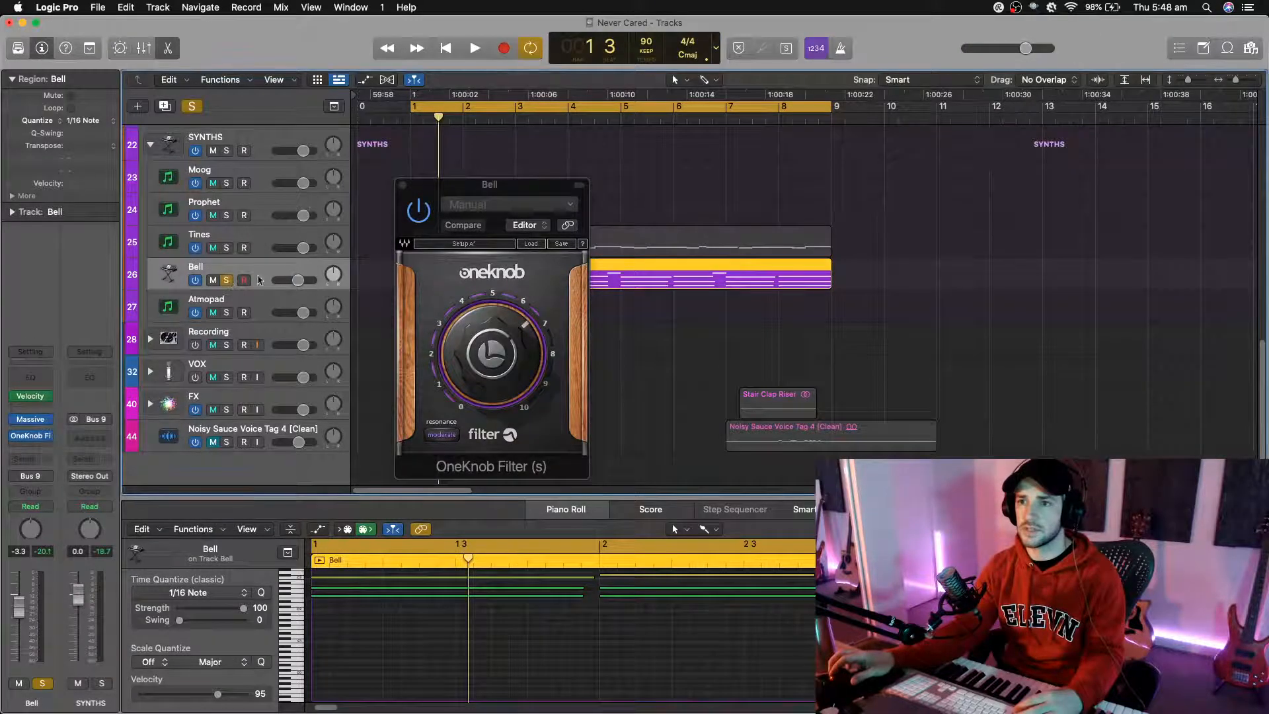
pyautogui.click(423, 218)
pyautogui.press('space')
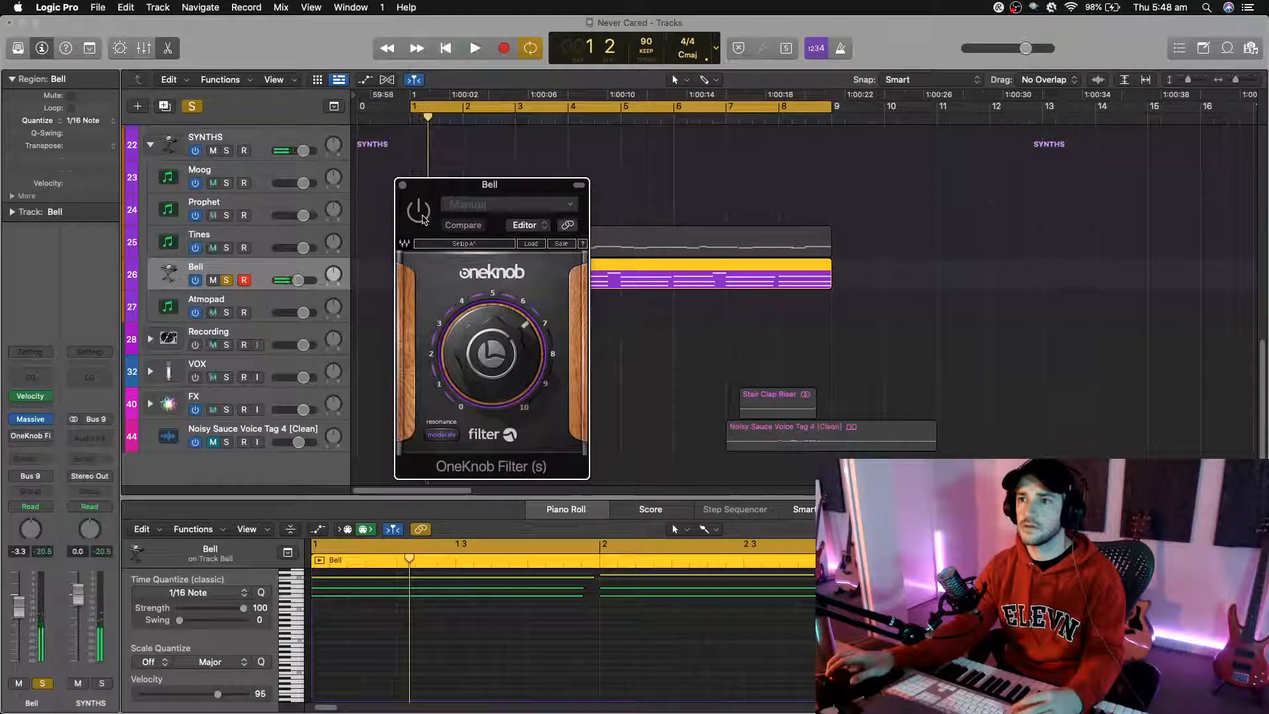
pyautogui.click(418, 212)
pyautogui.press('space')
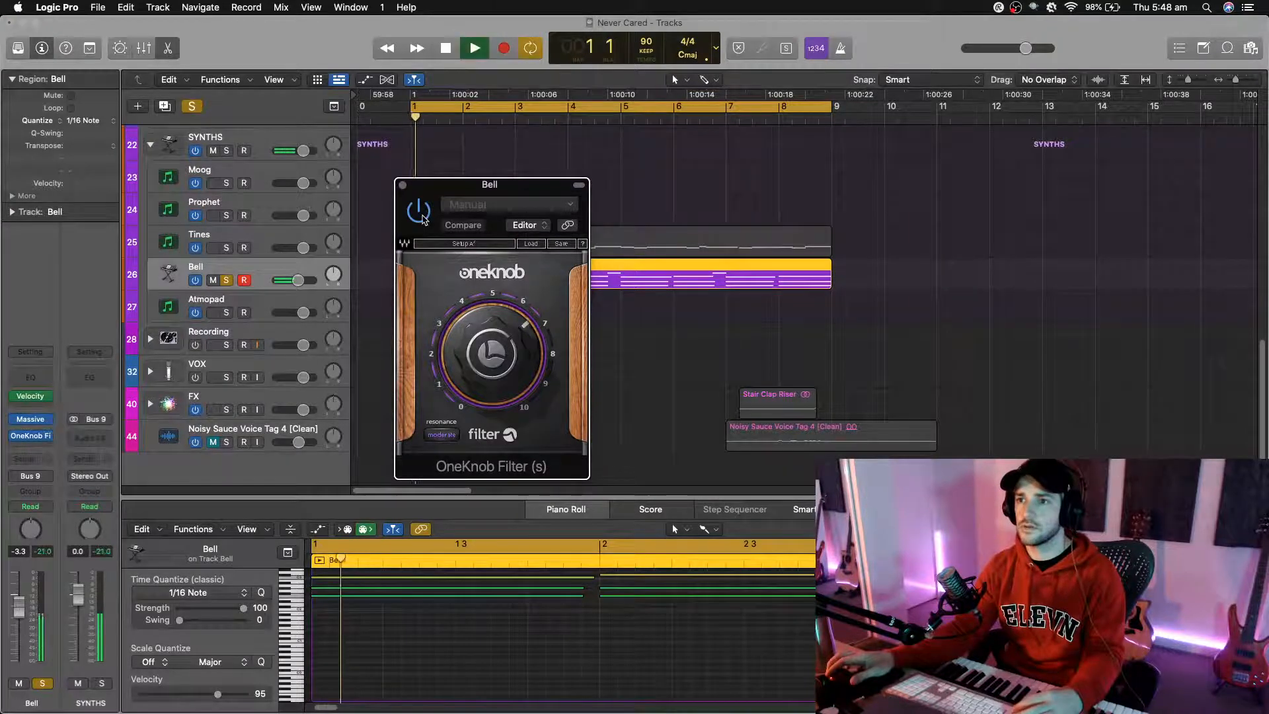
pyautogui.click(403, 186)
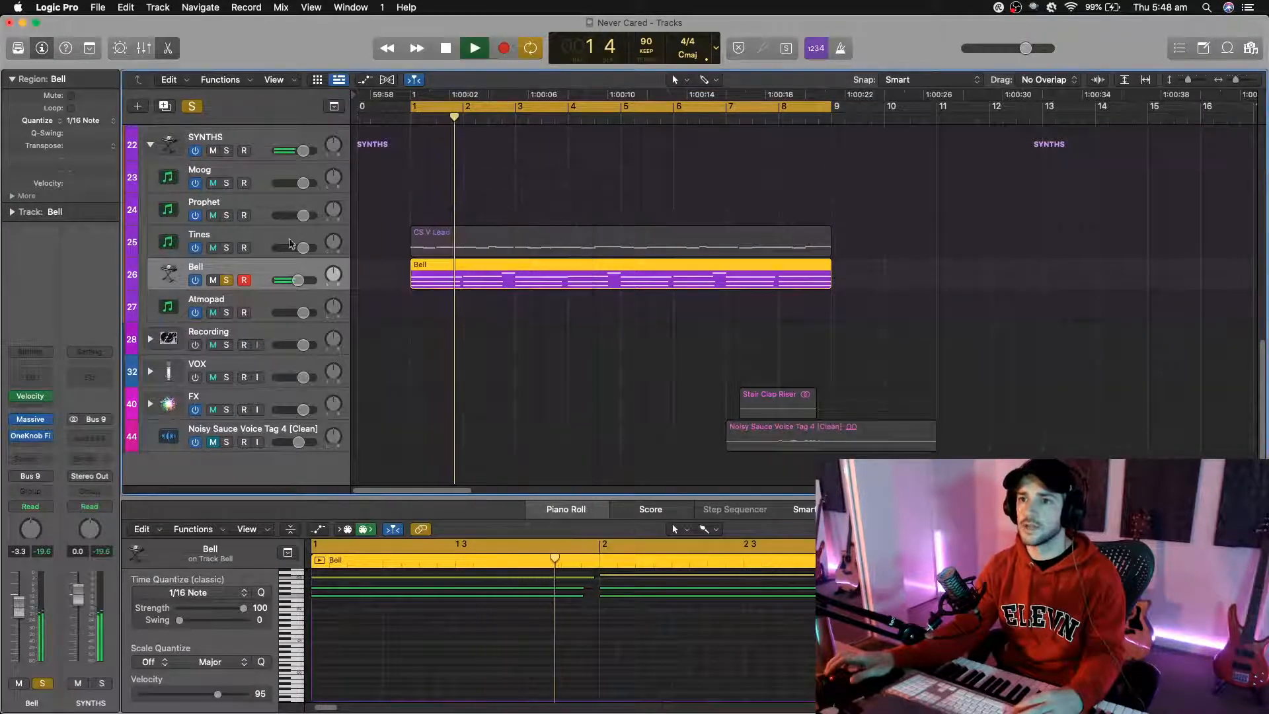
# Step: Unsolo the Bell track, lower its volume to -4.3 dB against the full loop and save the project
pyautogui.click(227, 280)
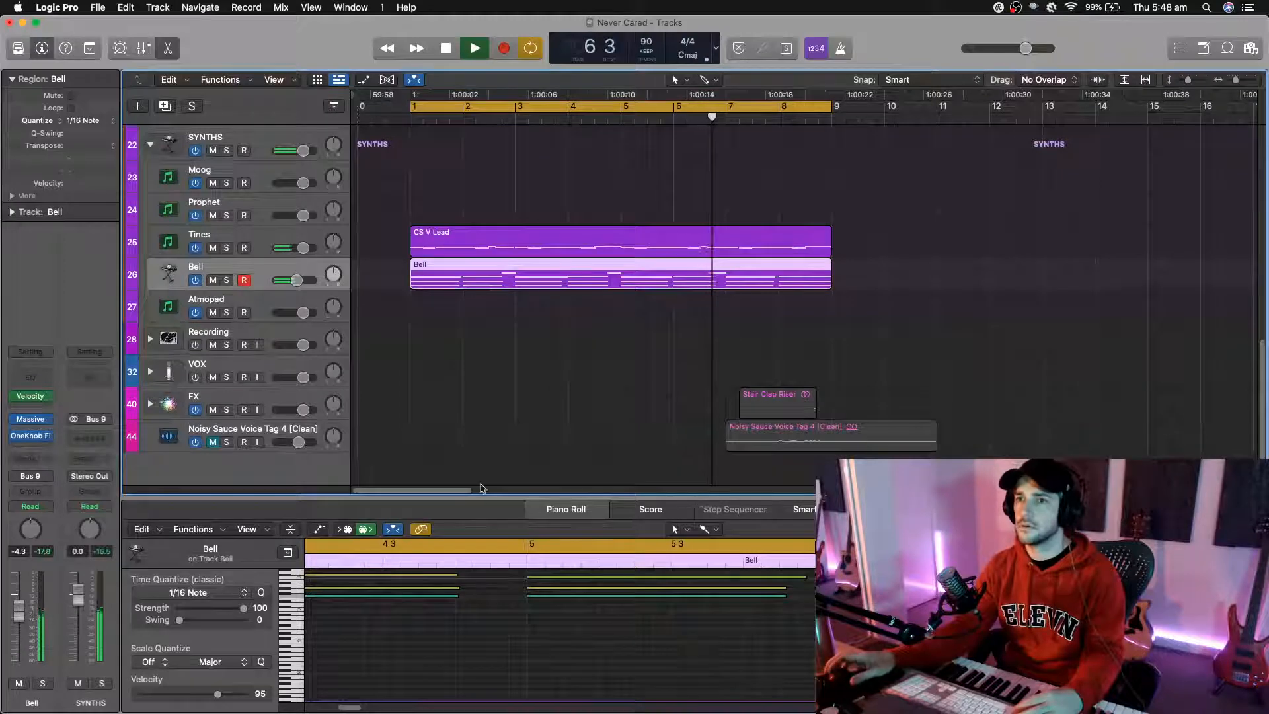
pyautogui.scroll(6, 502, 317)
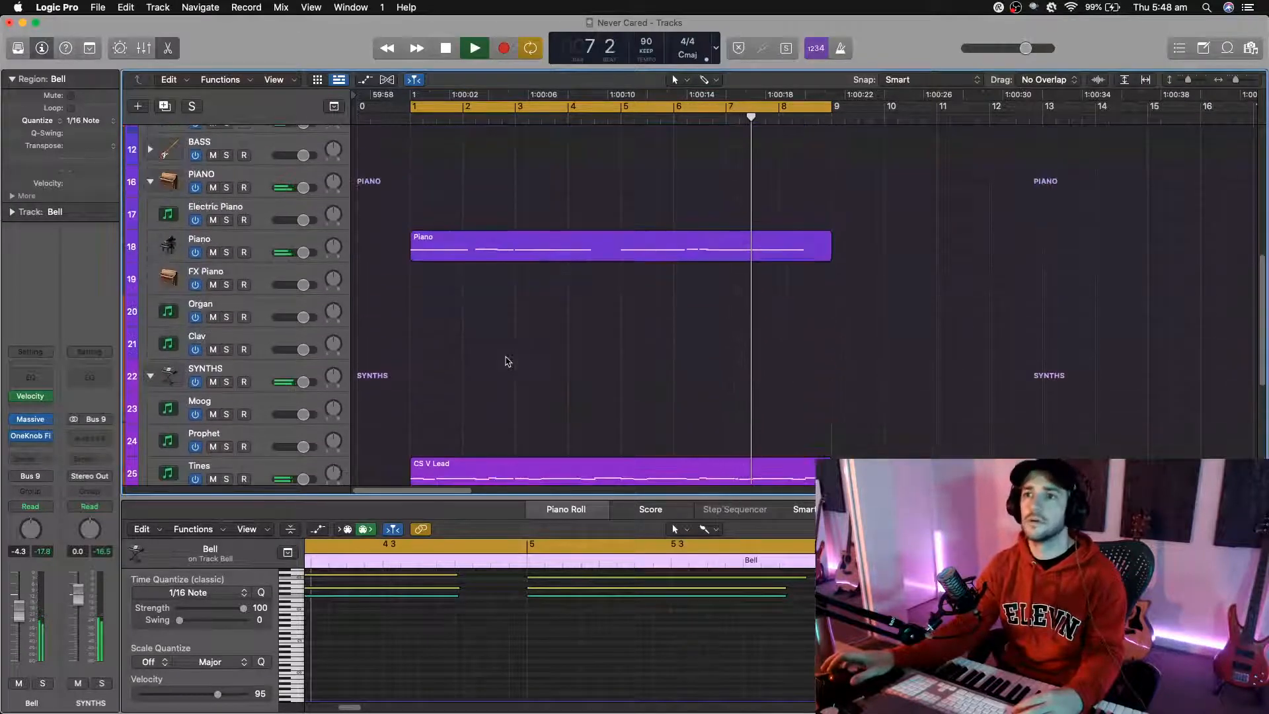
pyautogui.scroll(7, 507, 360)
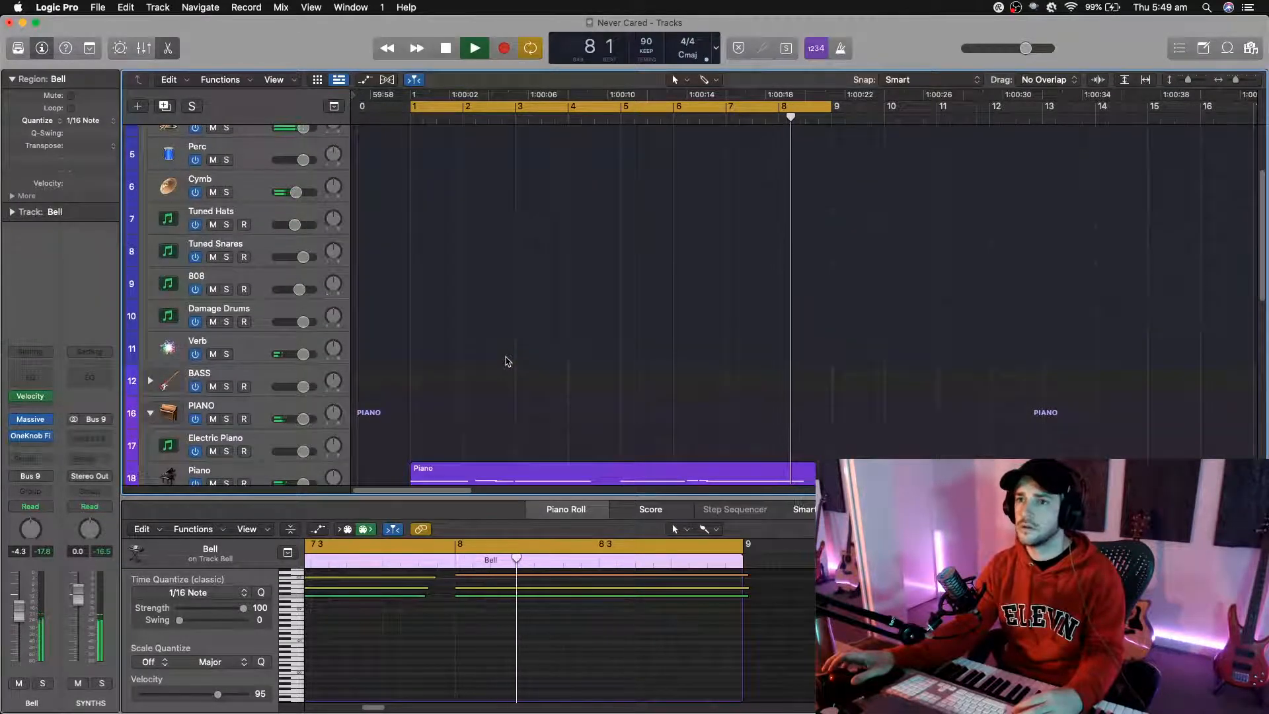
pyautogui.scroll(1, 507, 361)
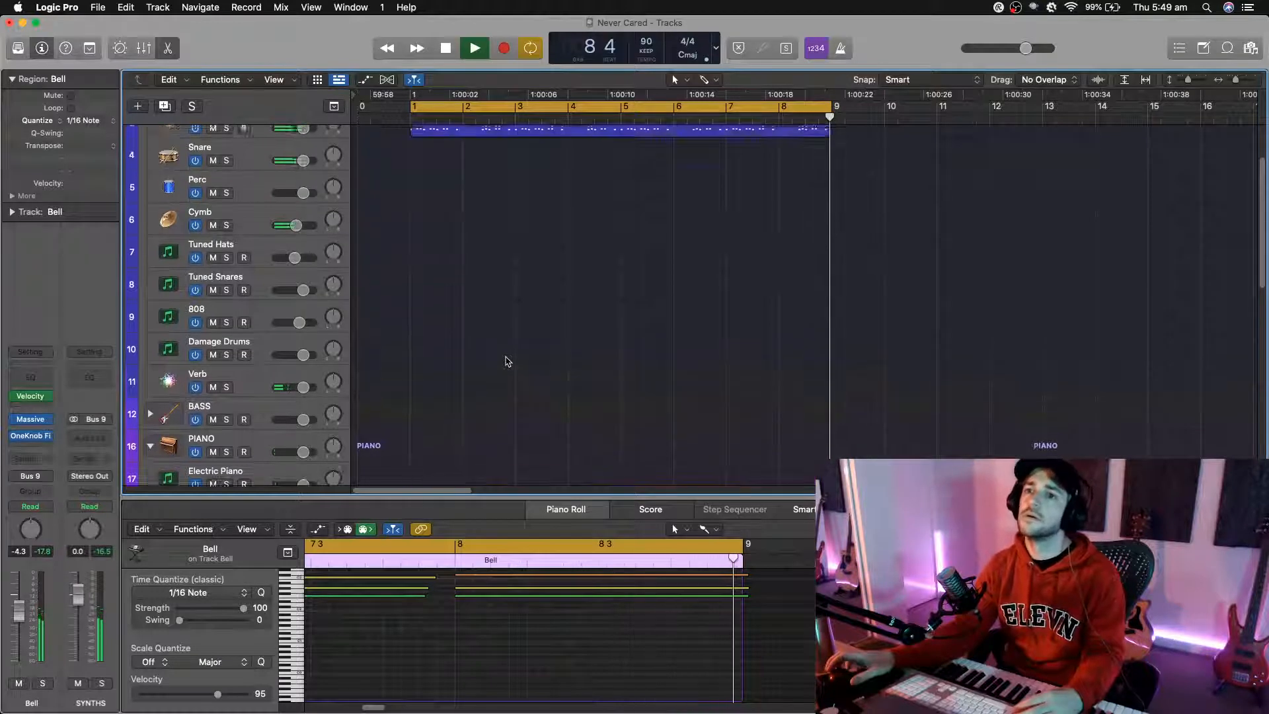
pyautogui.scroll(2, 506, 361)
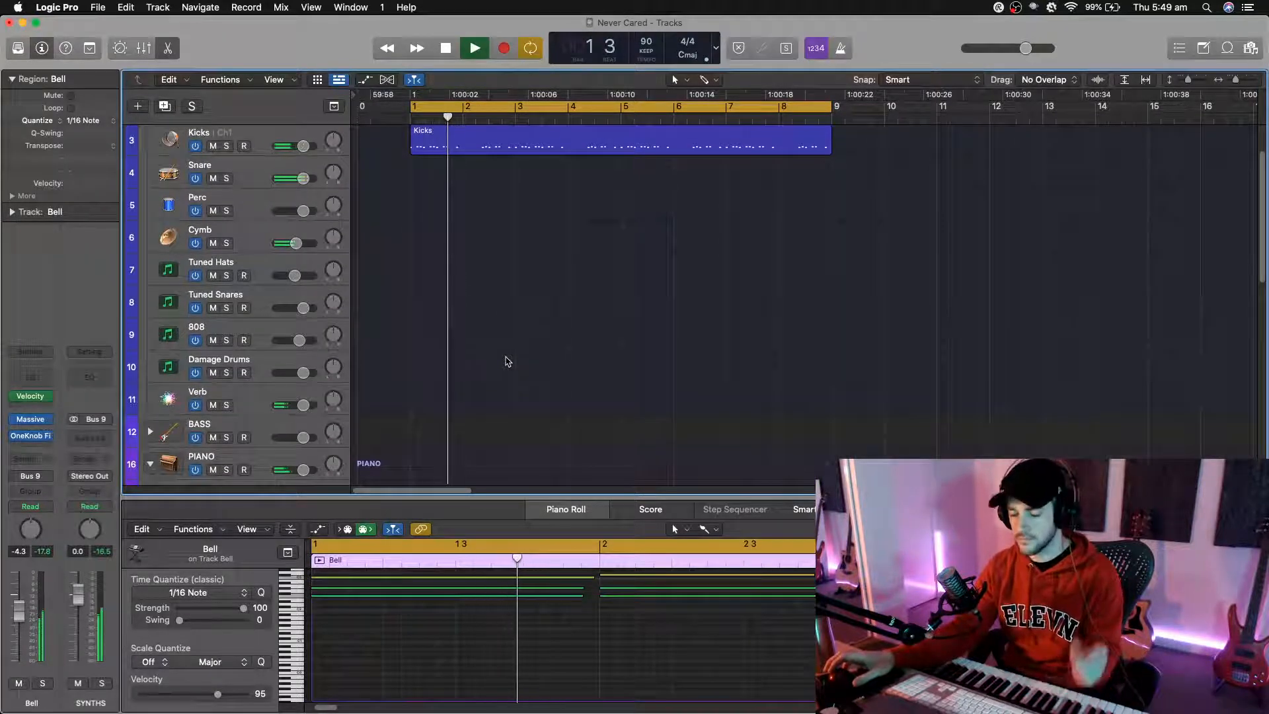
pyautogui.press('space')
pyautogui.press('super+s')
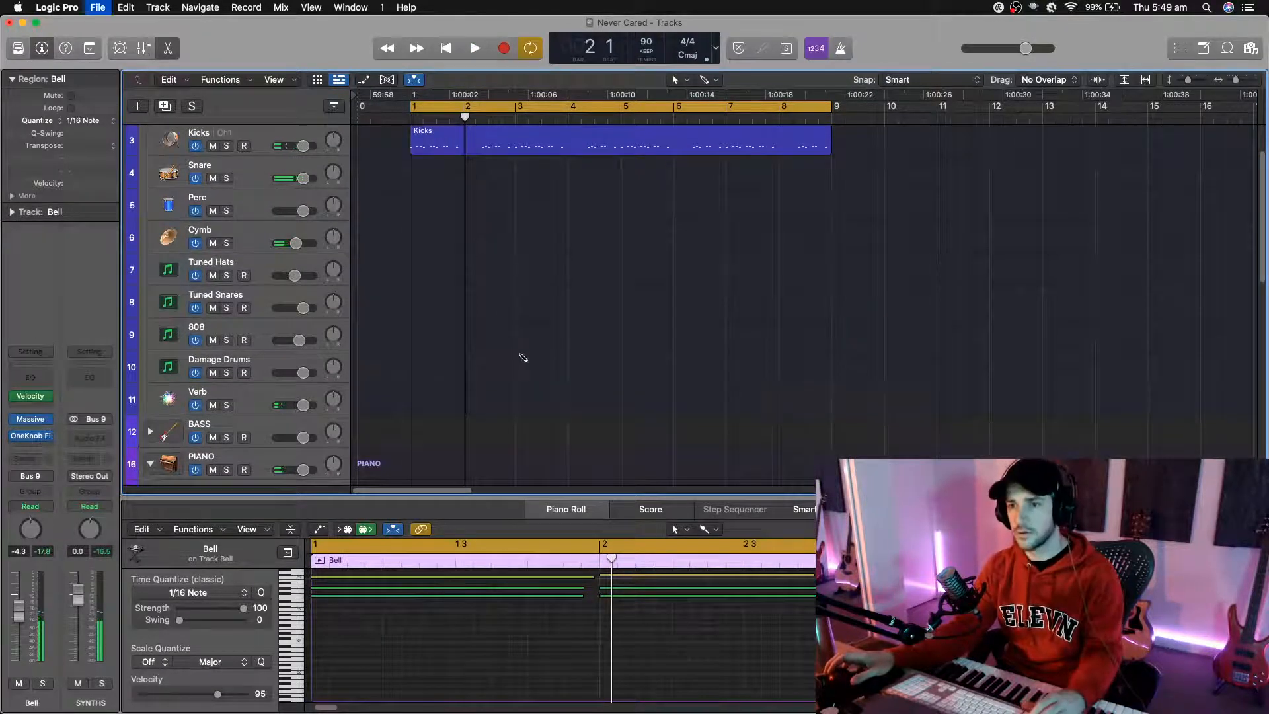
# Step: Expand the BASS track stack, select the Mini track and check the A Bass You'll Use preset in Mini V3
pyautogui.scroll(-4, 522, 358)
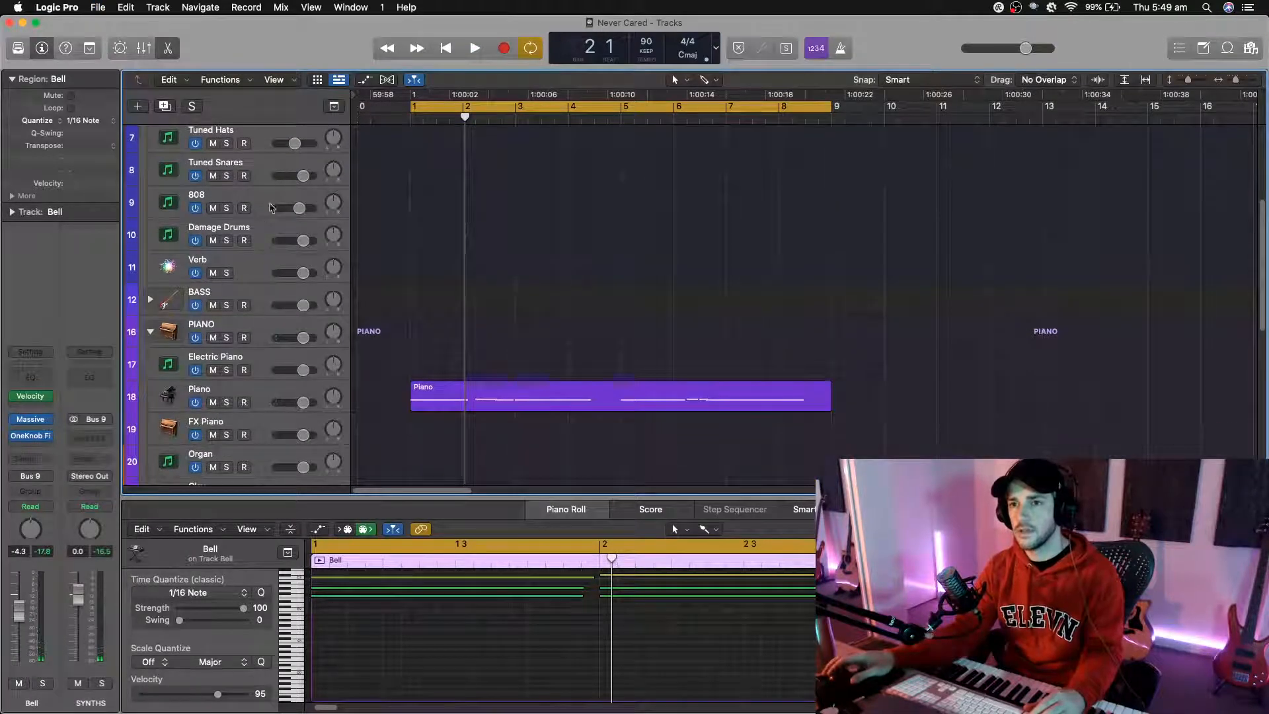
pyautogui.click(150, 301)
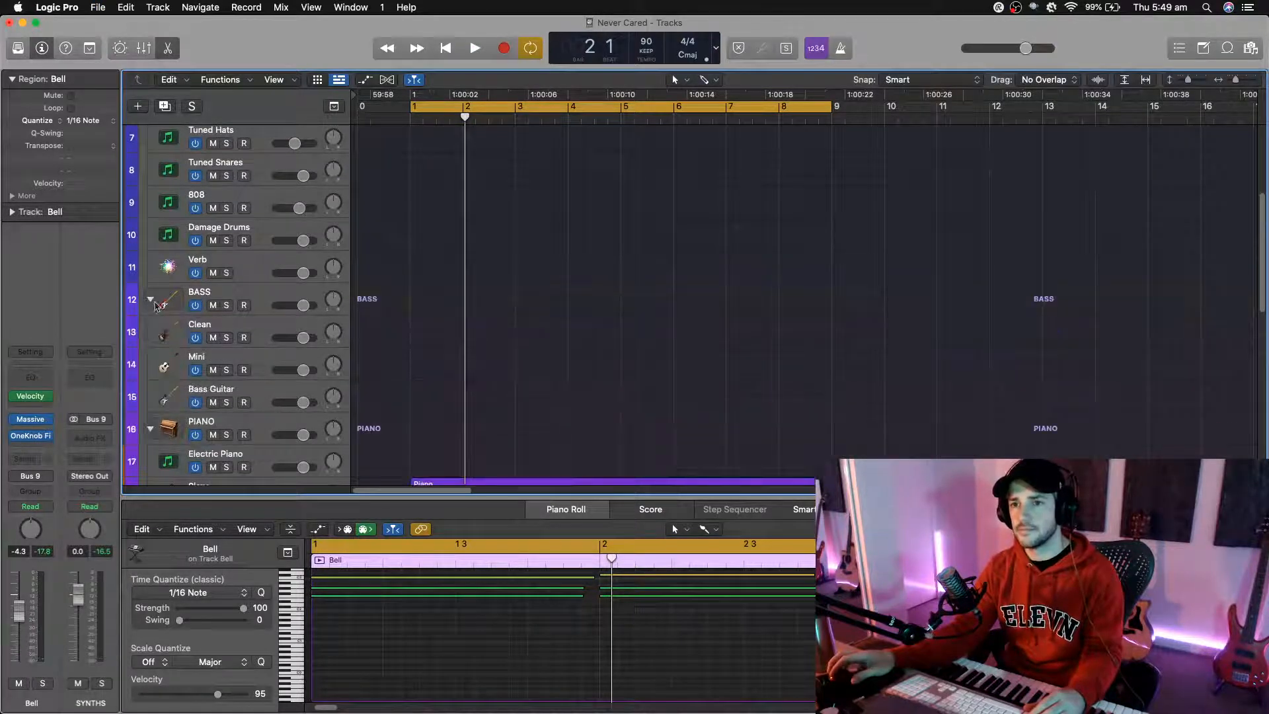
pyautogui.click(221, 358)
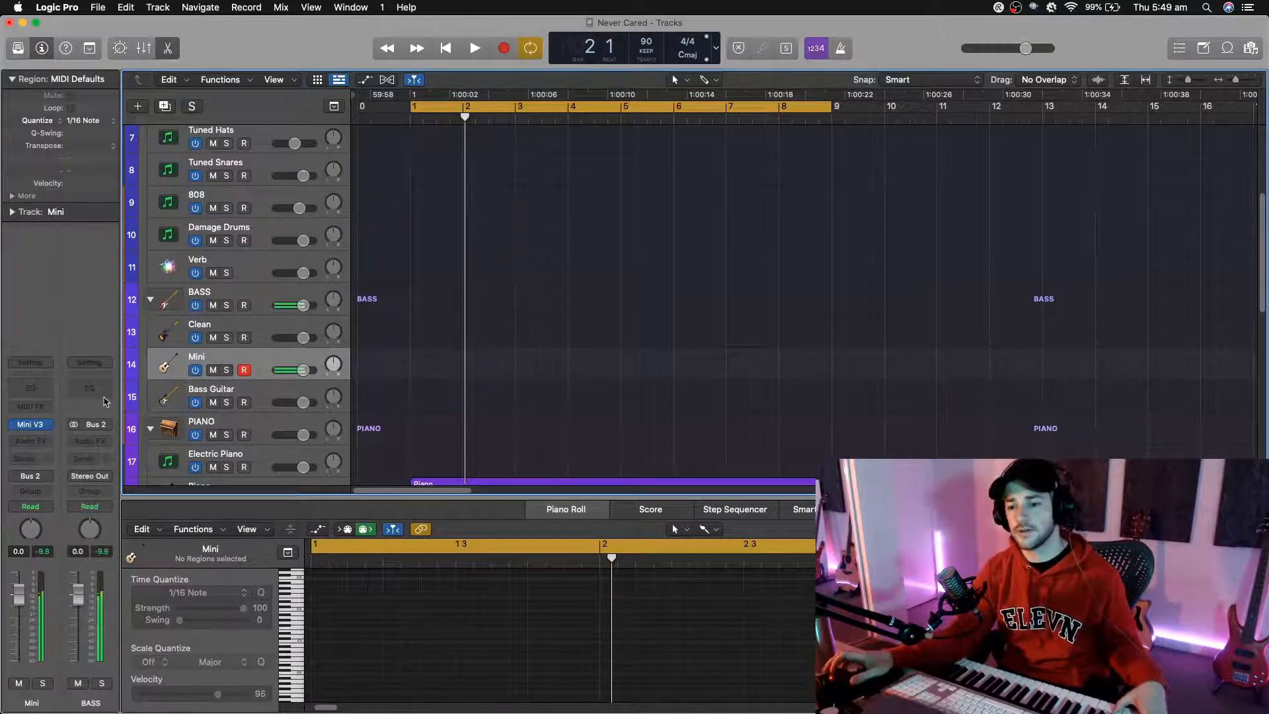
pyautogui.click(39, 426)
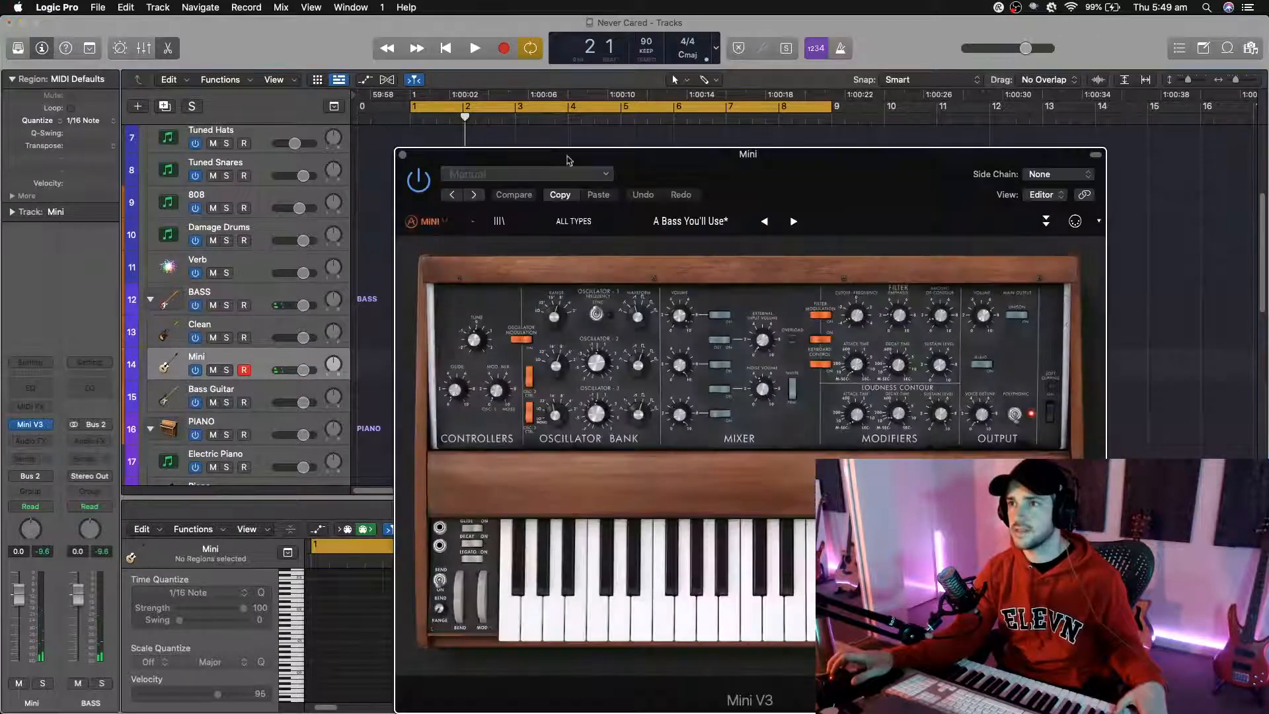
pyautogui.moveTo(633, 175); pyautogui.dragTo(469, 43)
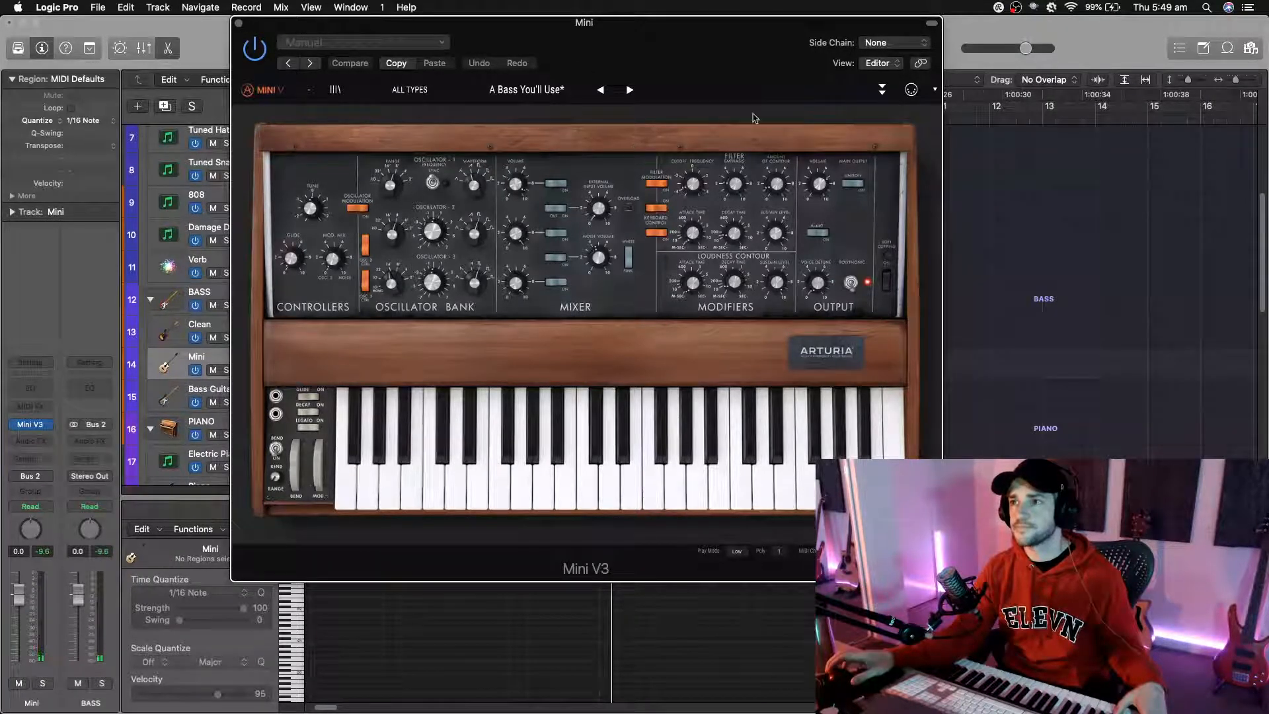
pyautogui.moveTo(582, 41); pyautogui.dragTo(645, 41)
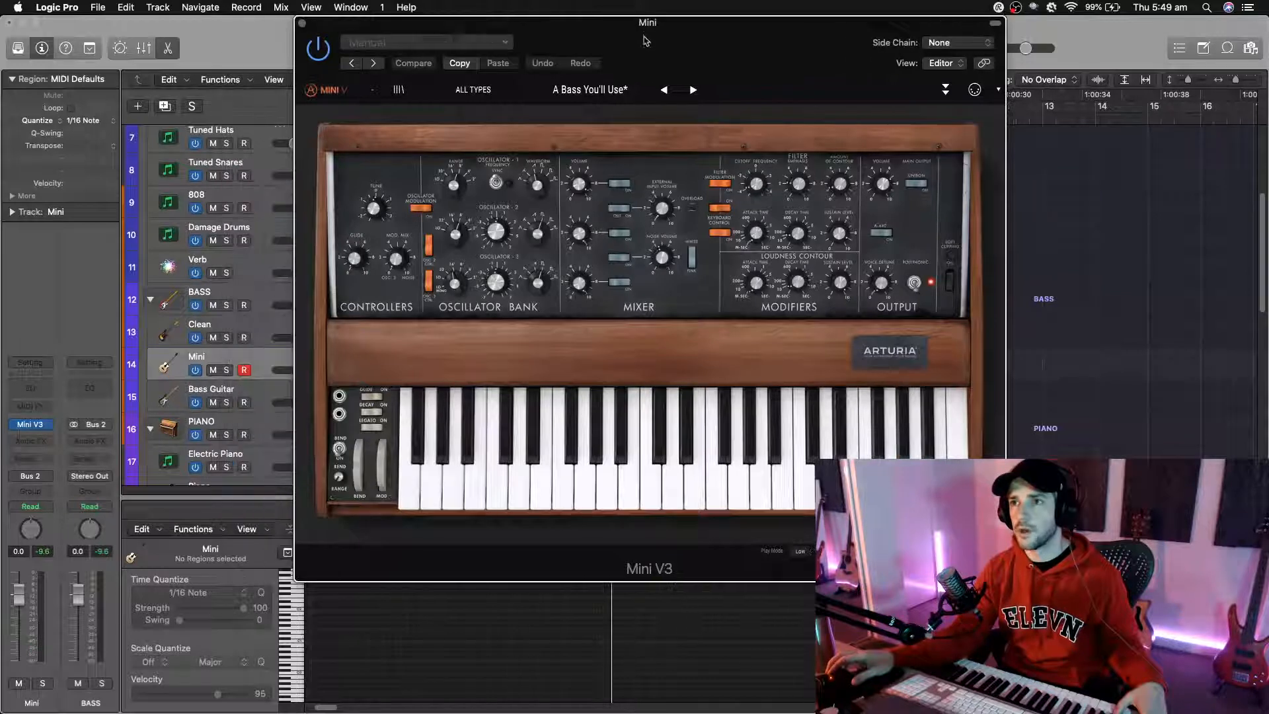
pyautogui.click(302, 23)
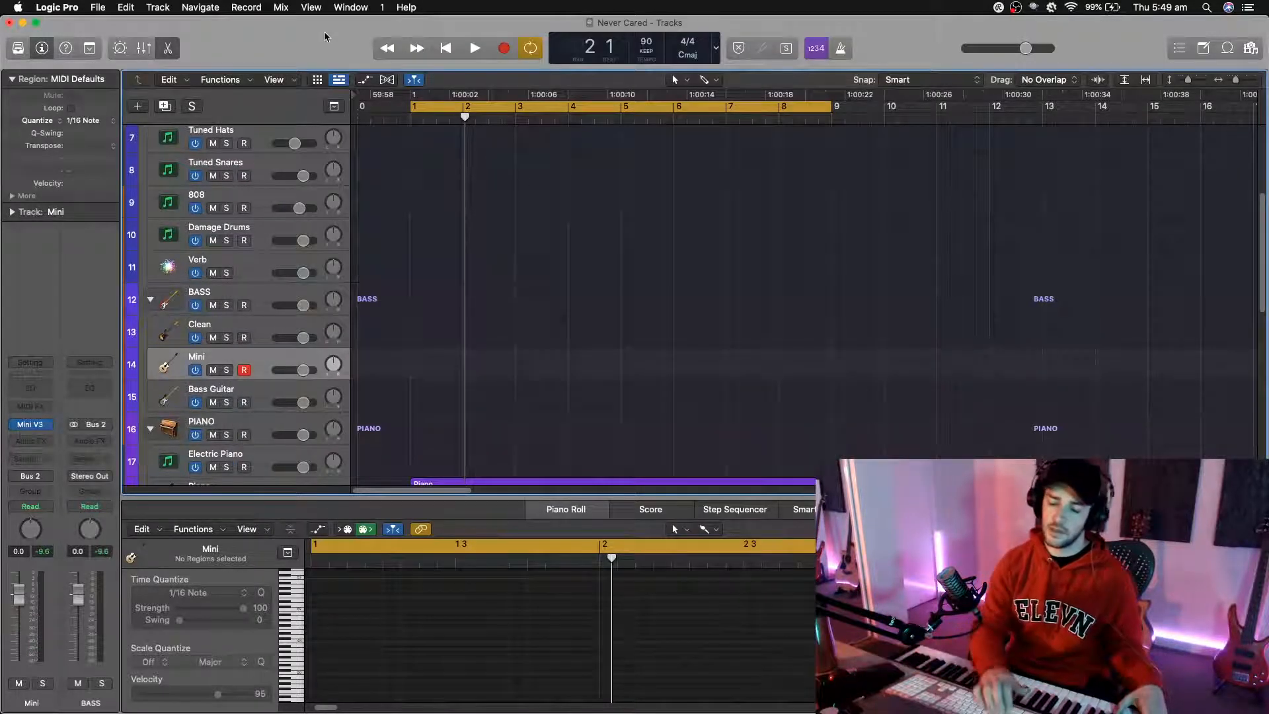
# Step: Record a bass line over bars 1 to 8 on the Mini track and shorten its first note to end at bar 2
pyautogui.press('r')
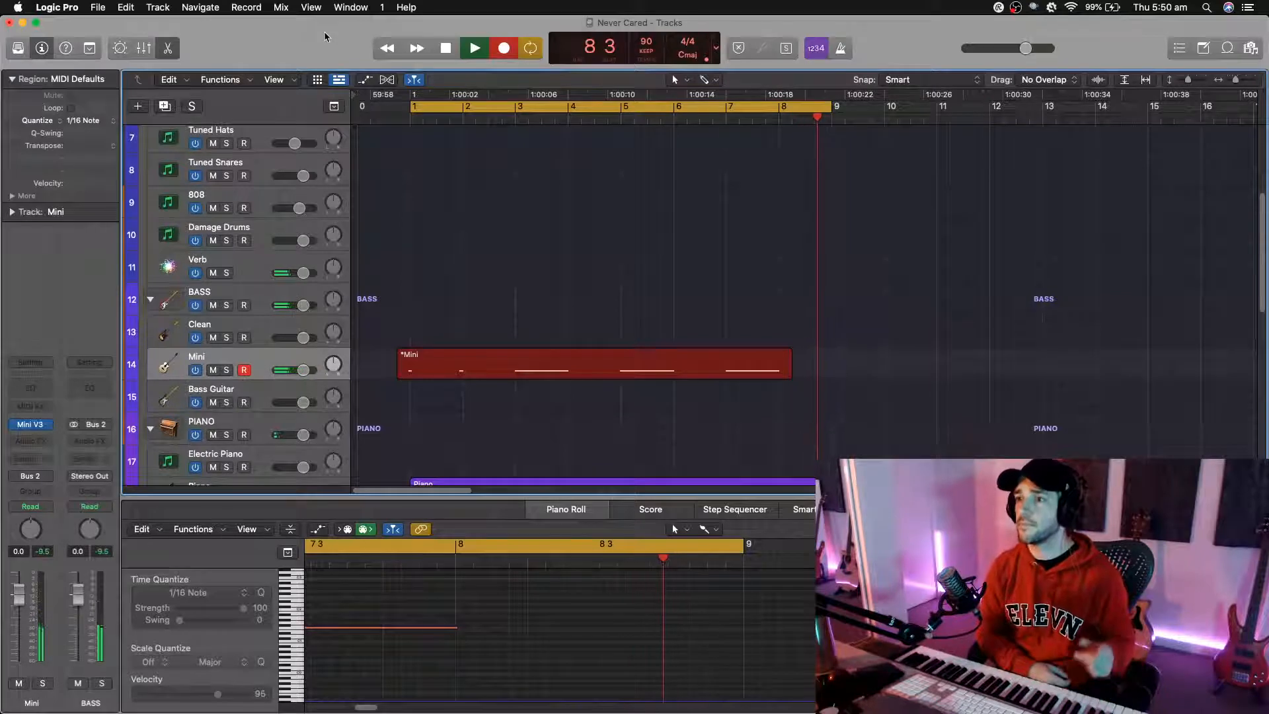
pyautogui.press('space')
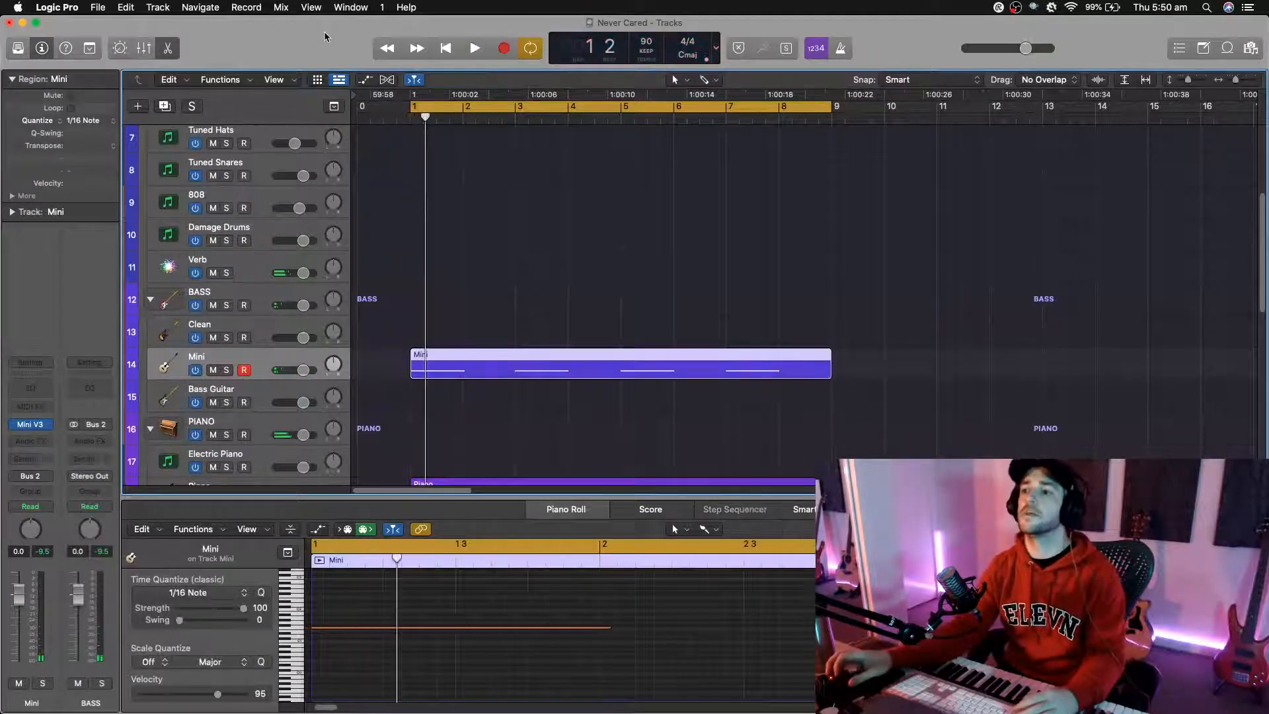
pyautogui.click(611, 632)
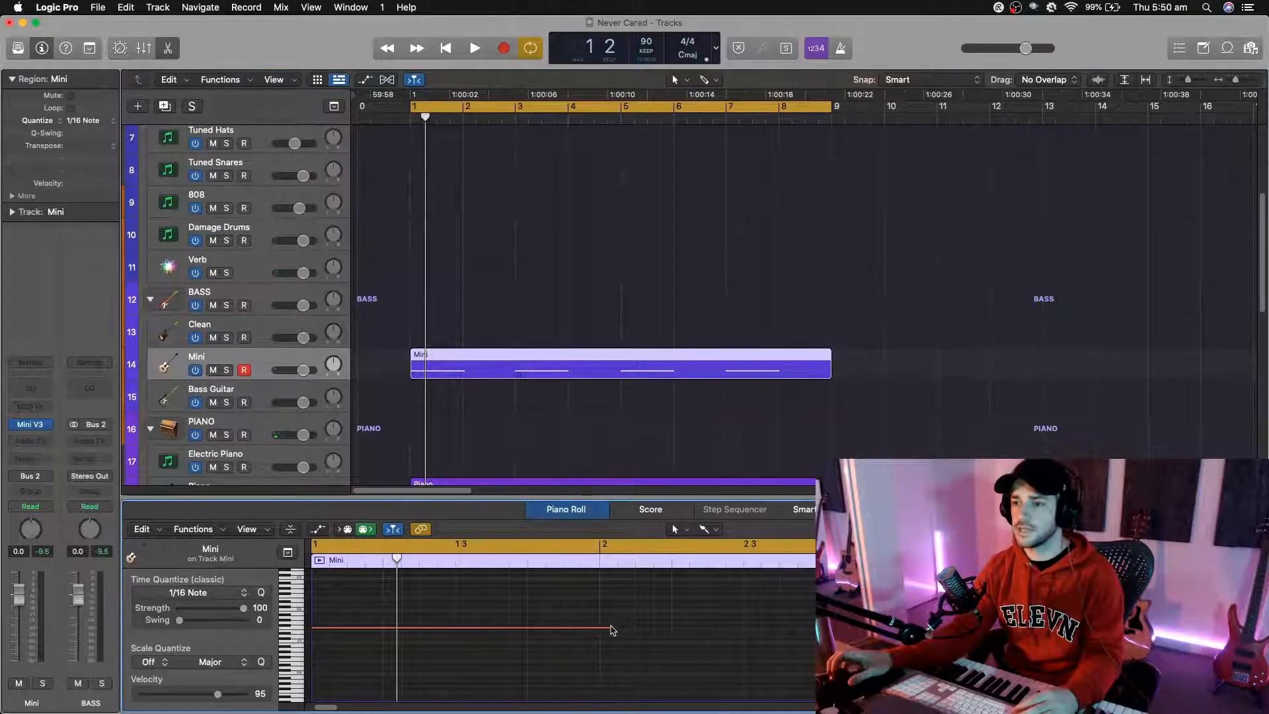
pyautogui.moveTo(611, 627); pyautogui.dragTo(600, 633)
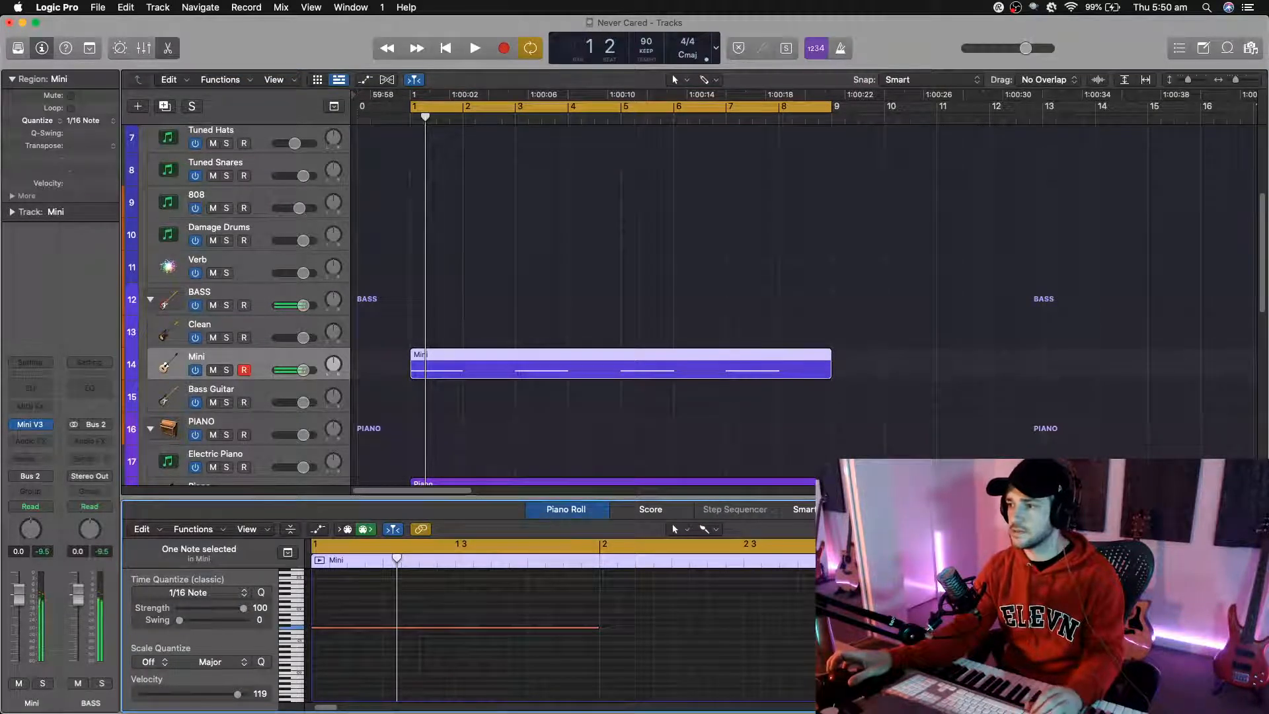
# Step: Trim the ends of the following bass notes in the Mini region so they finish on the bar lines
pyautogui.press('super+Left')
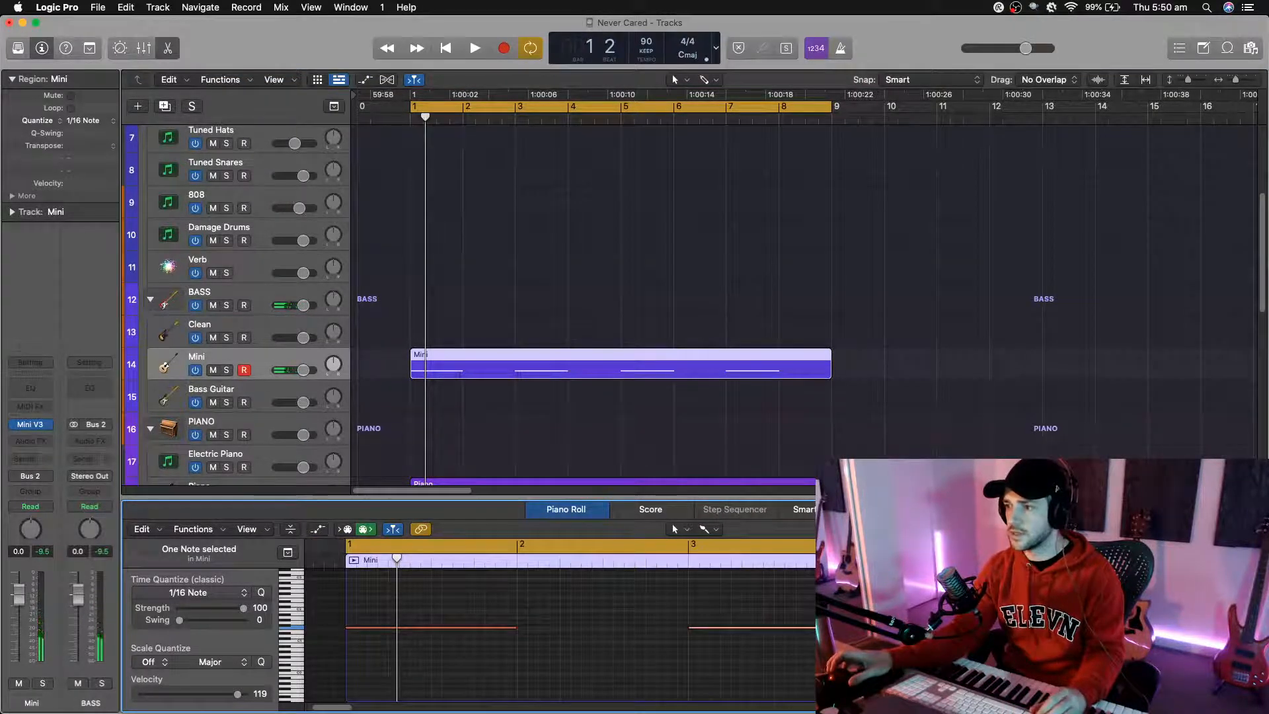
pyautogui.moveTo(1206, 627); pyautogui.dragTo(1202, 627)
pyautogui.hscroll(6, 1202, 627)
pyautogui.hscroll(2, 1202, 627)
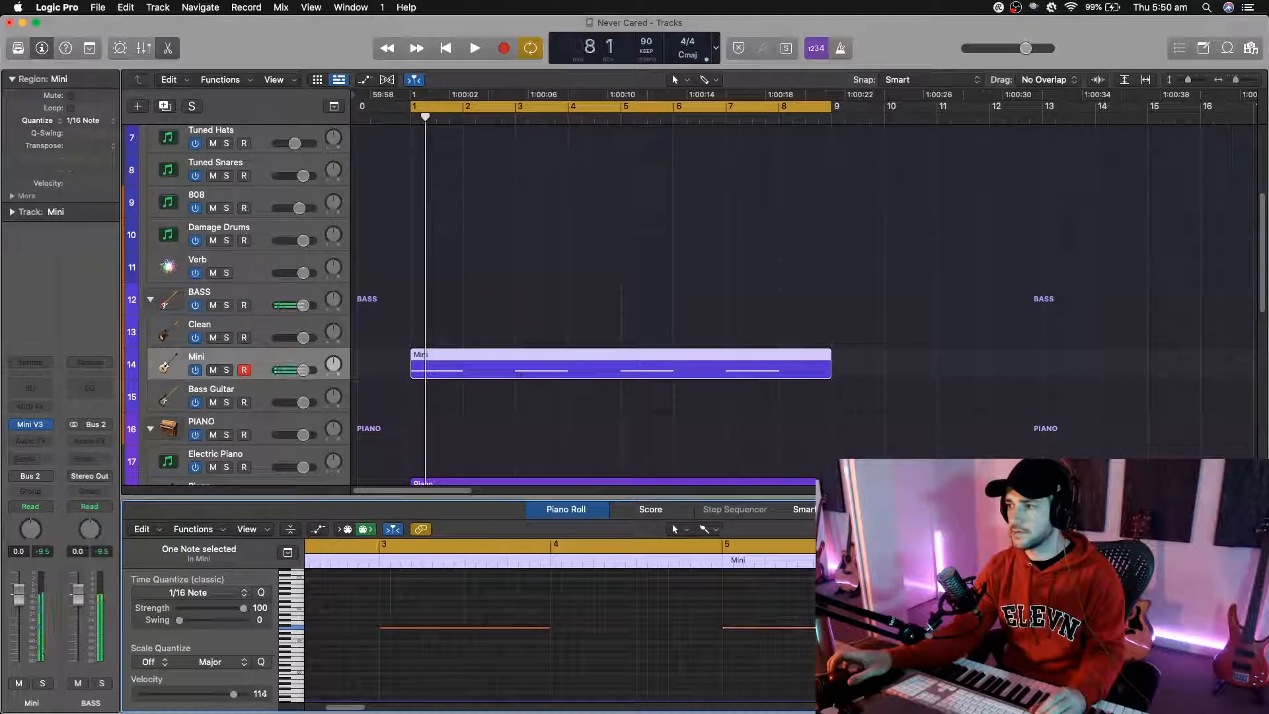
pyautogui.hscroll(1, 1203, 627)
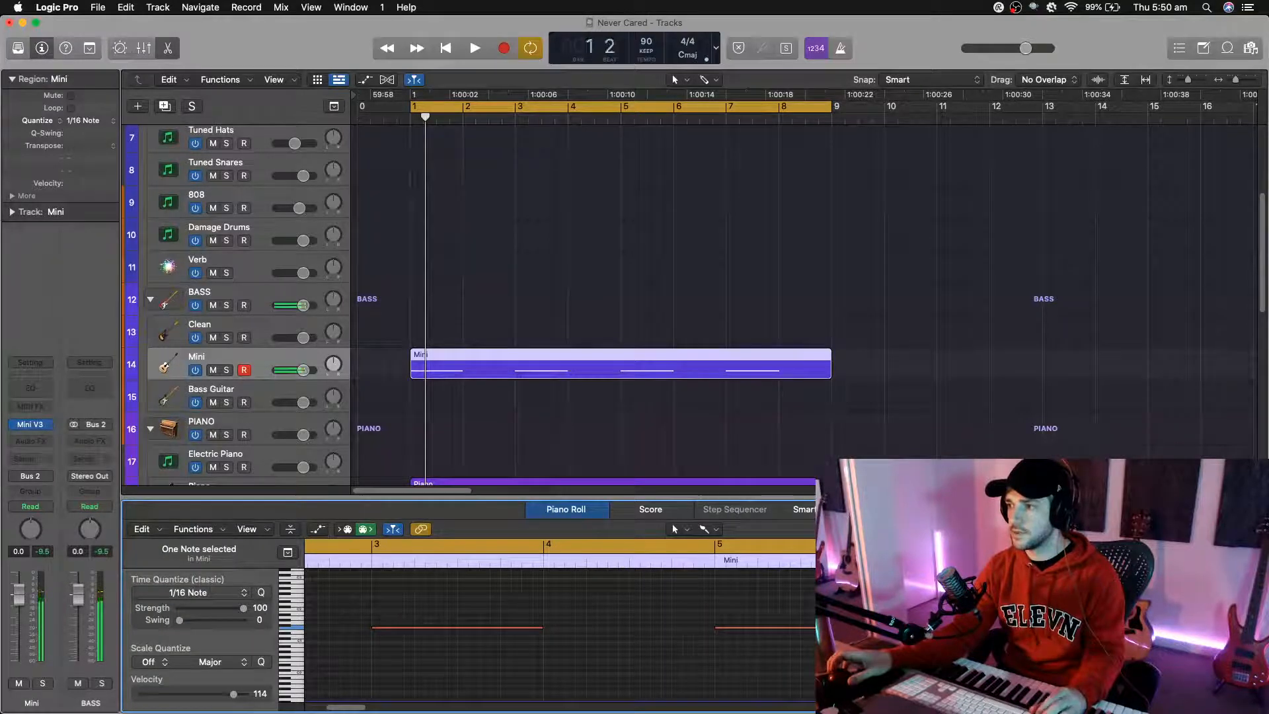
pyautogui.press('super+Left')
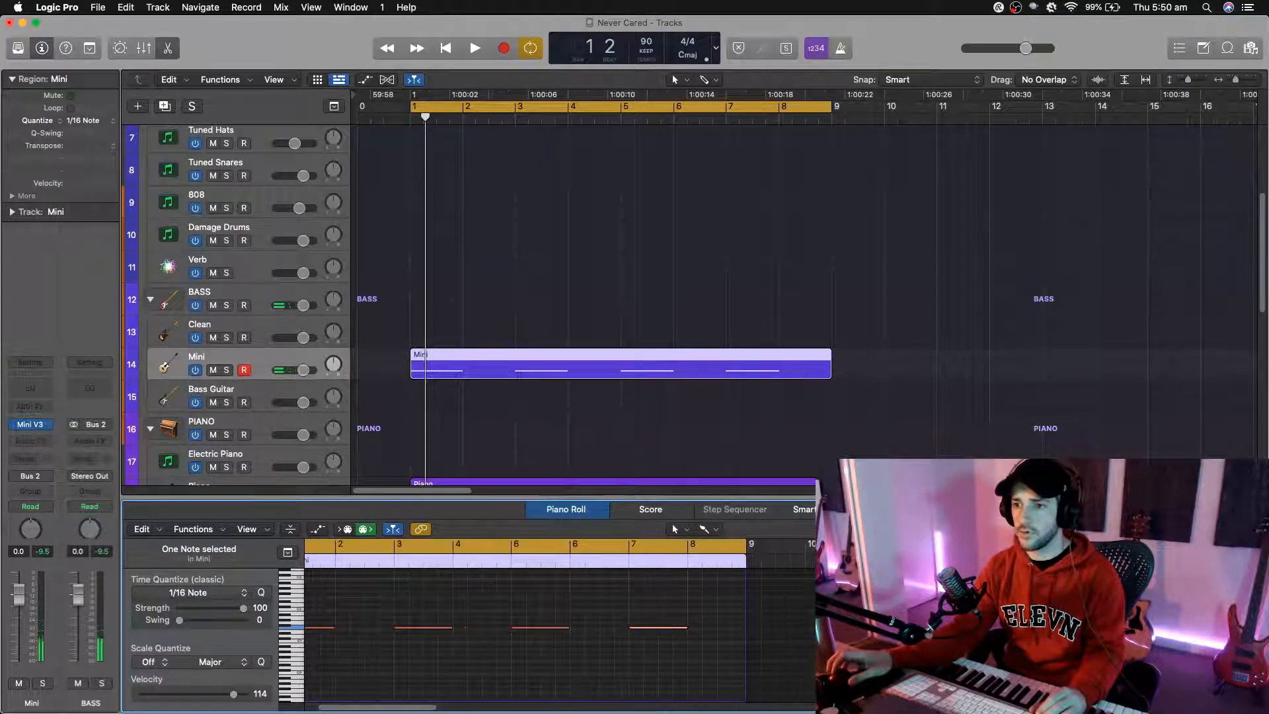
pyautogui.hscroll(-8, 426, 620)
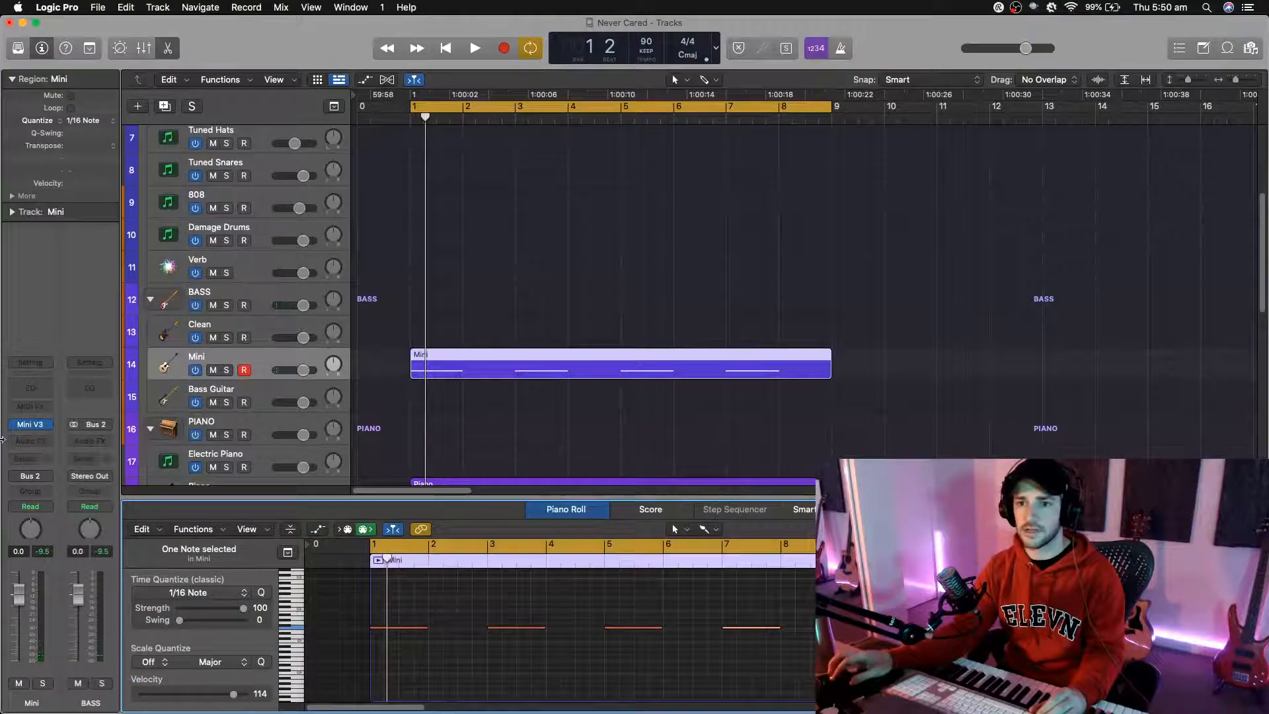
# Step: Raise the chorus Dry/Wet amount in Mini V3's effects section and lower the Mini track's volume to -4.5 dB
pyautogui.click(33, 426)
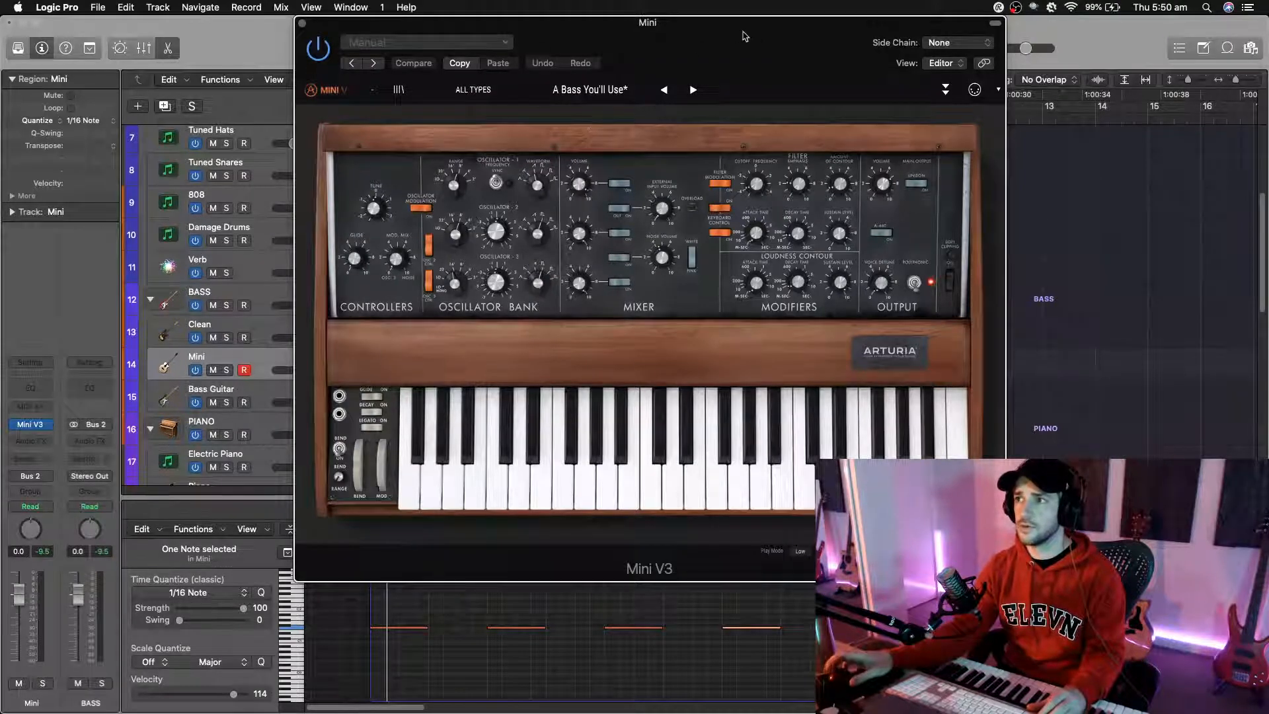
pyautogui.click(945, 89)
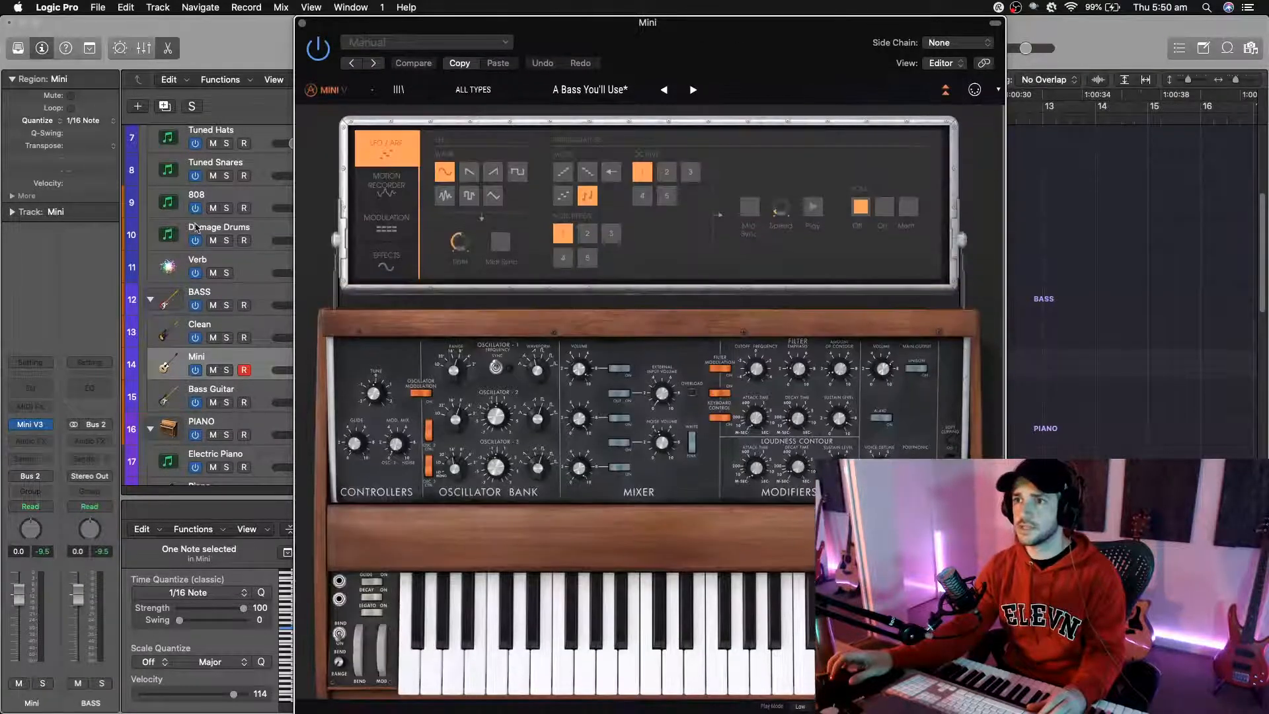
pyautogui.click(398, 271)
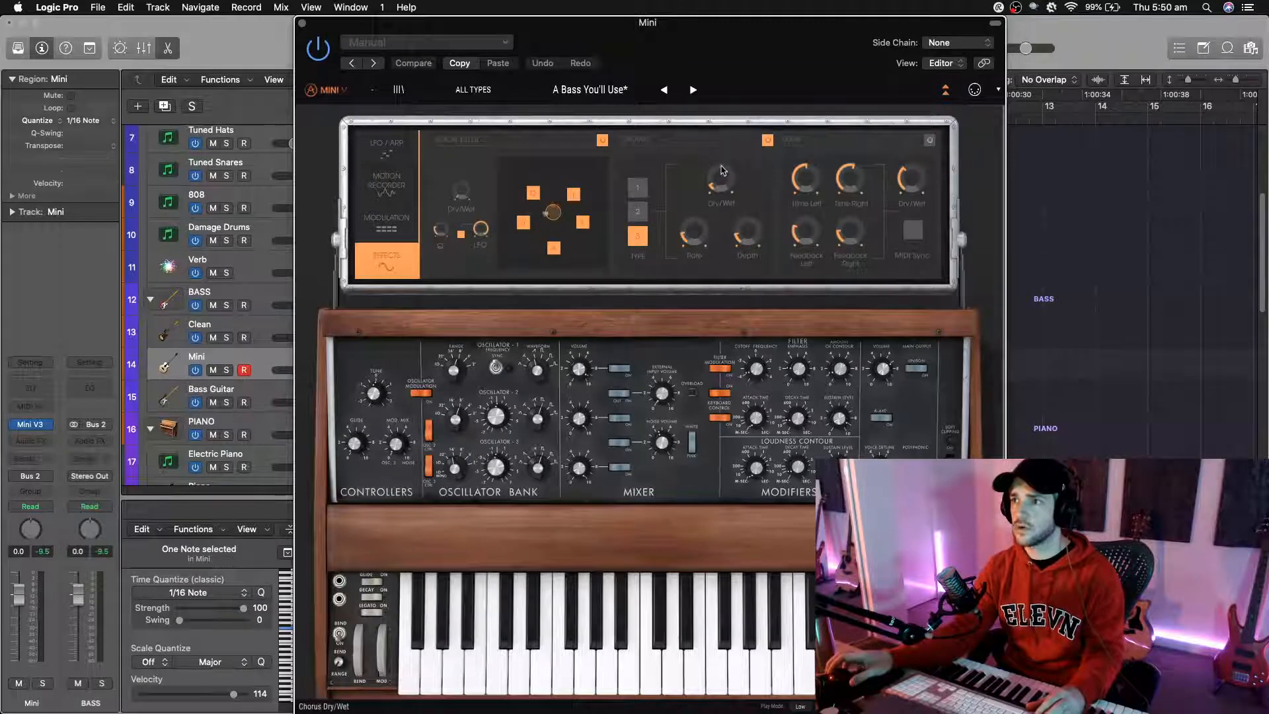
pyautogui.moveTo(725, 185)
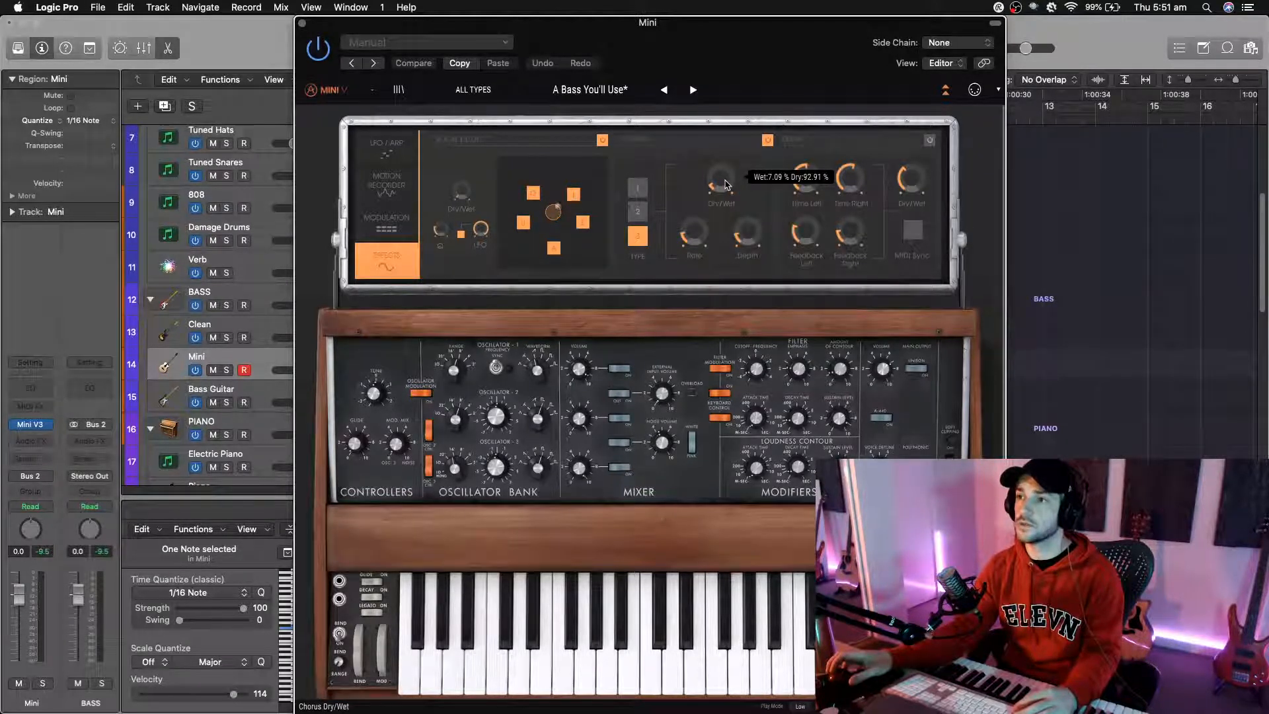
pyautogui.moveTo(725, 185); pyautogui.dragTo(725, 165)
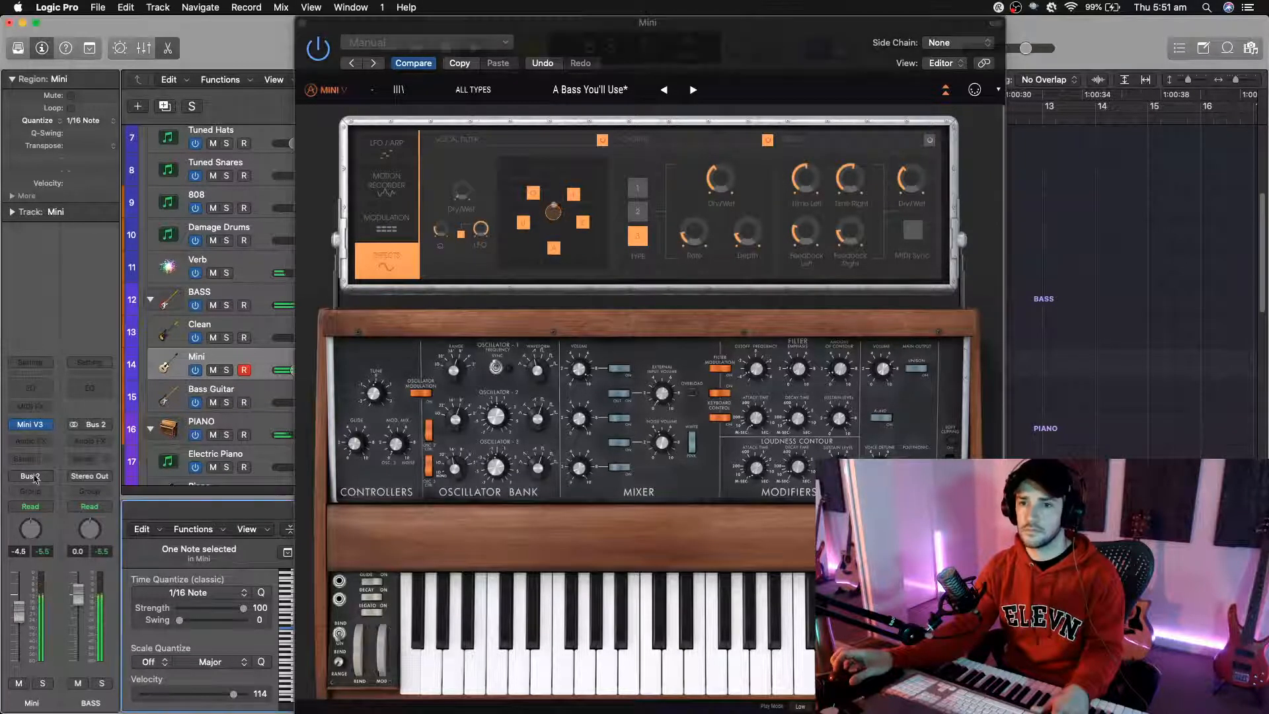
# Step: Insert a stereo Decapitator distortion effect on the Mini track after Mini V3
pyautogui.click(34, 440)
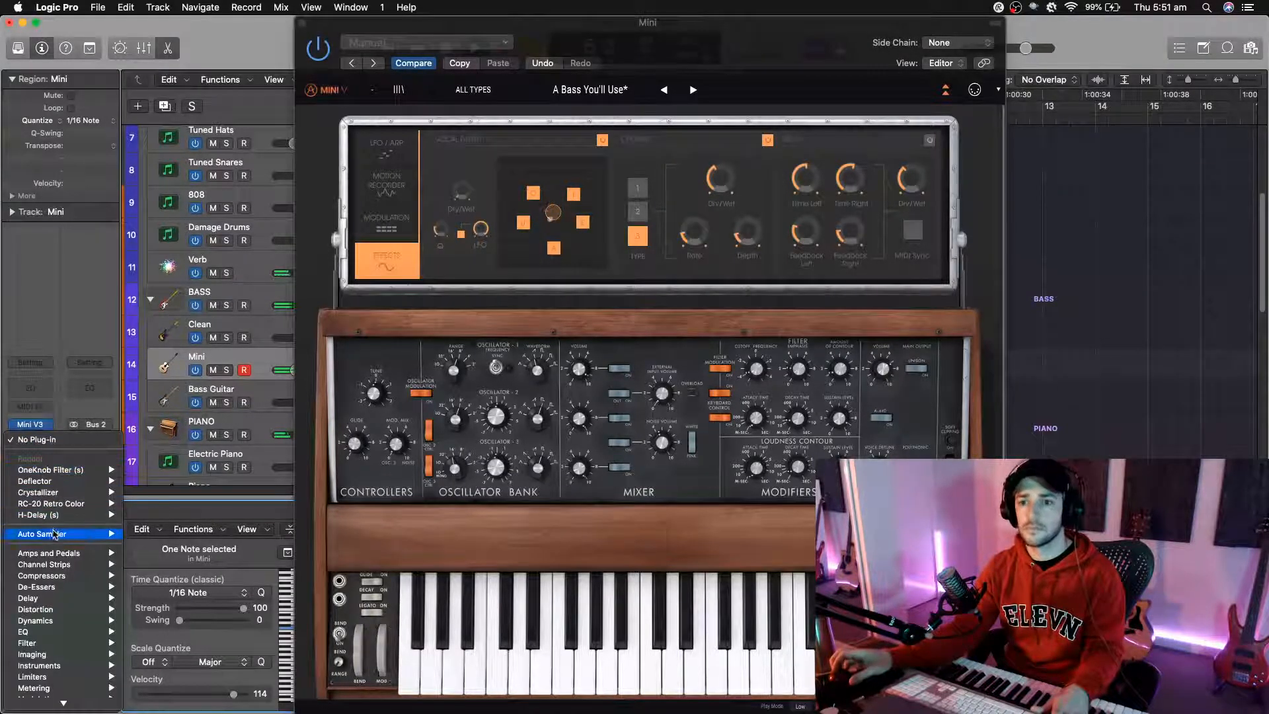
pyautogui.moveTo(63, 703)
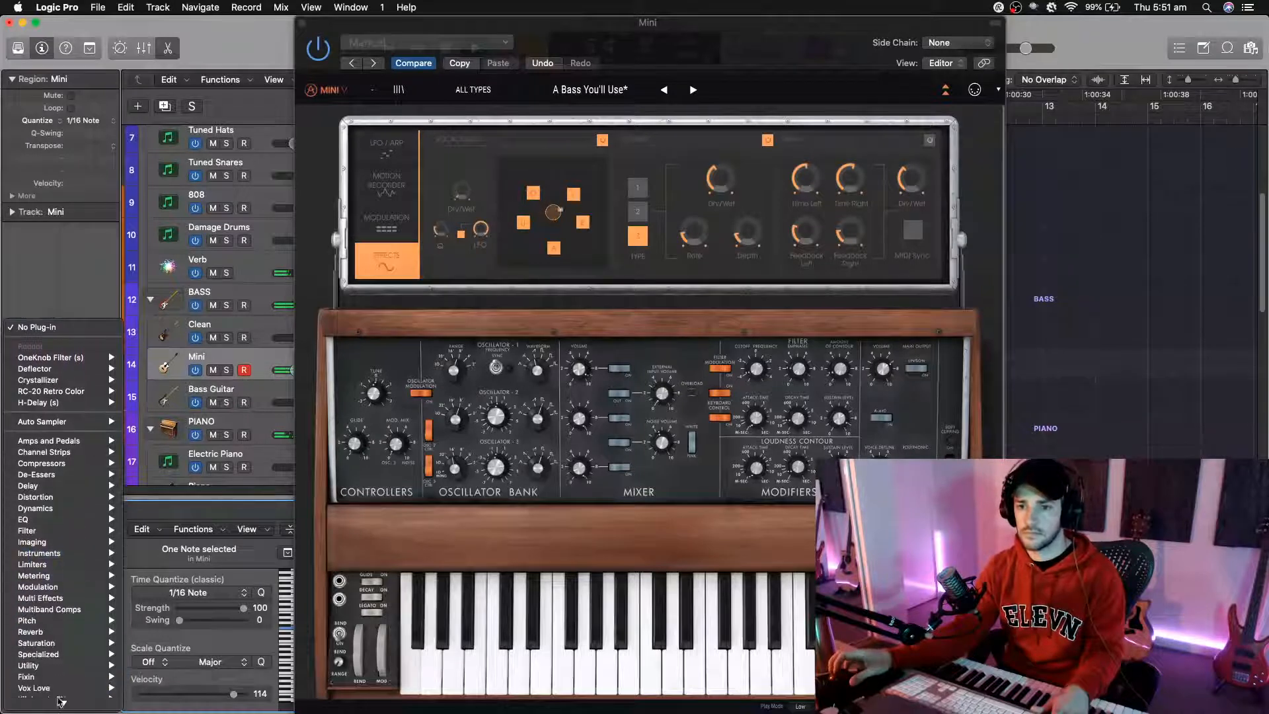
pyautogui.moveTo(53, 588)
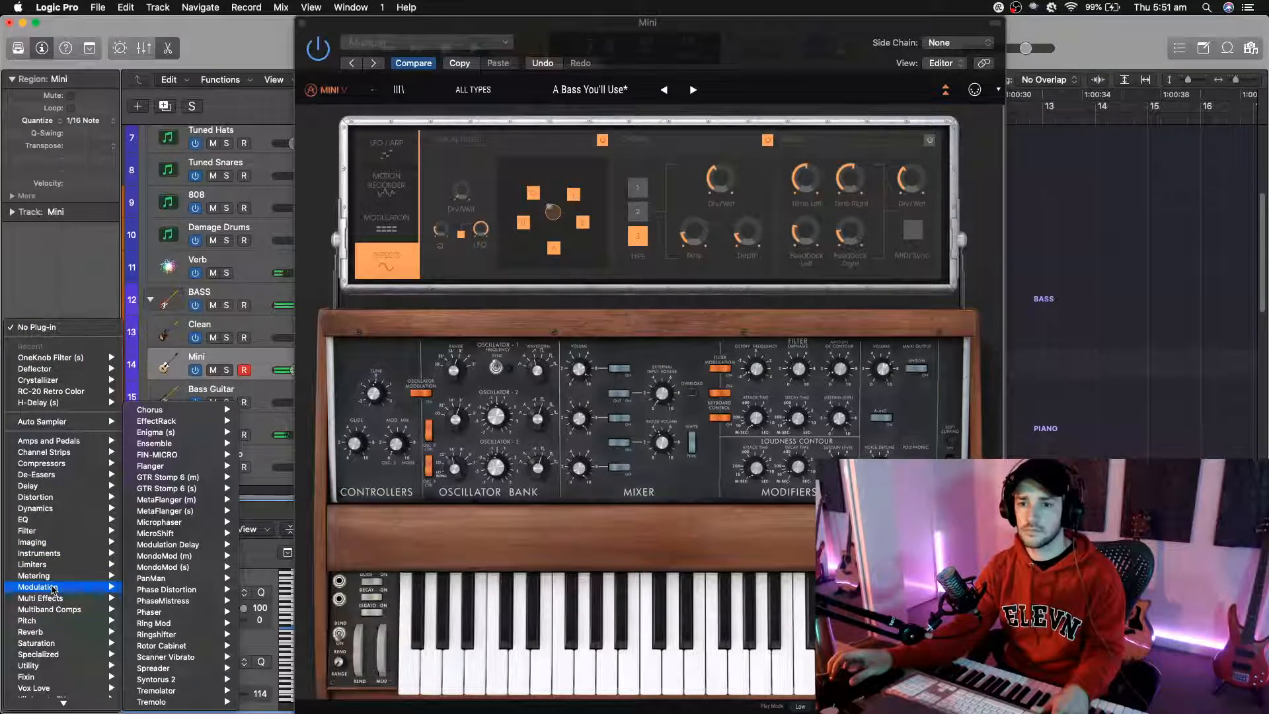
pyautogui.moveTo(60, 497)
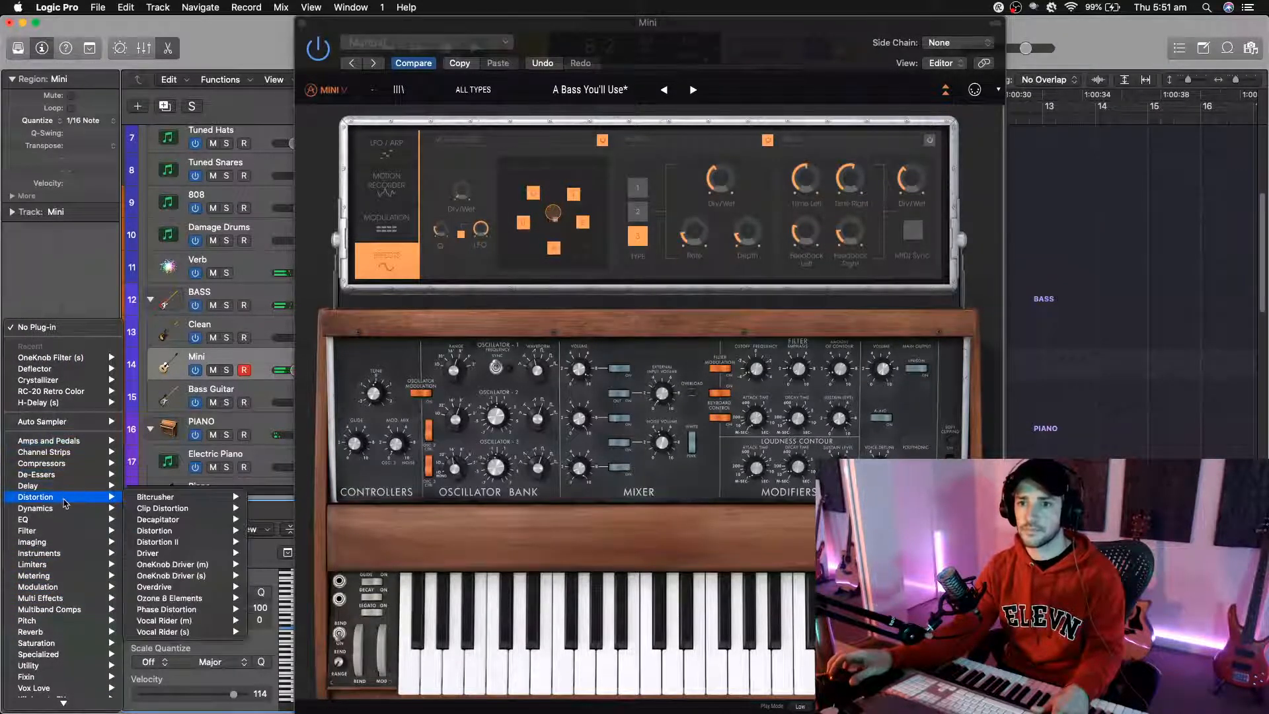
pyautogui.moveTo(180, 552)
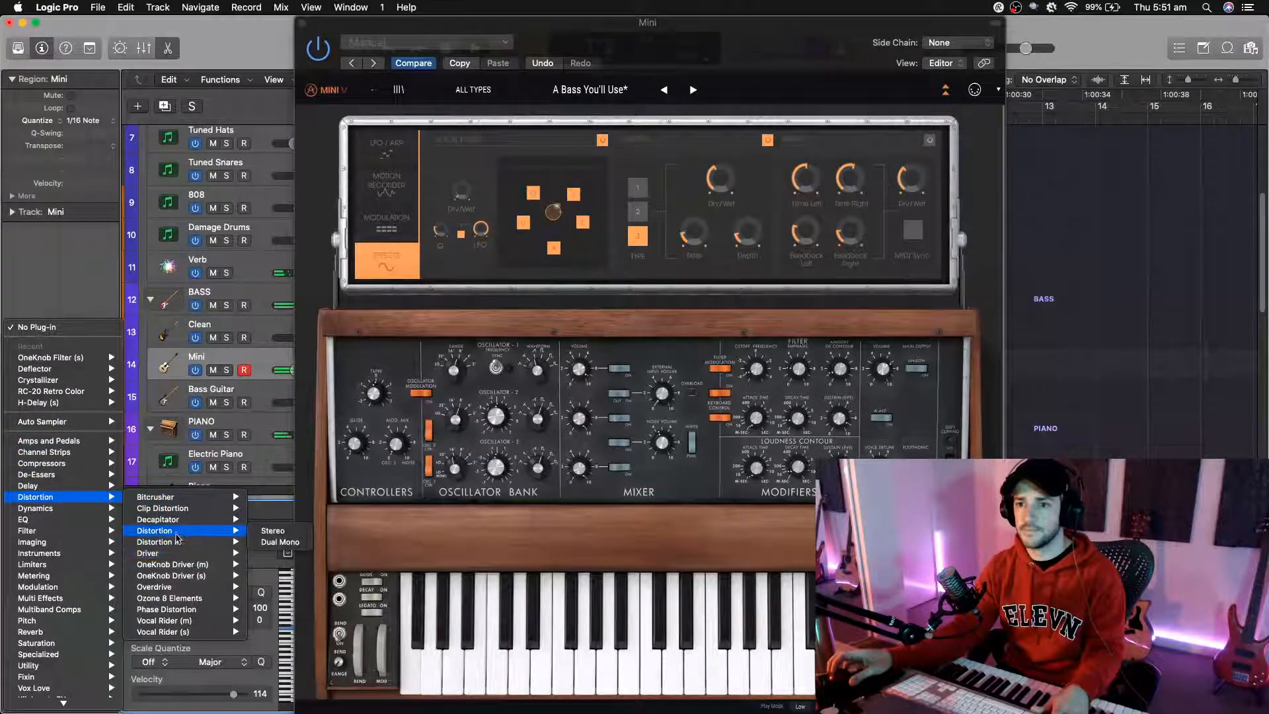
pyautogui.moveTo(224, 520)
pyautogui.click(275, 522)
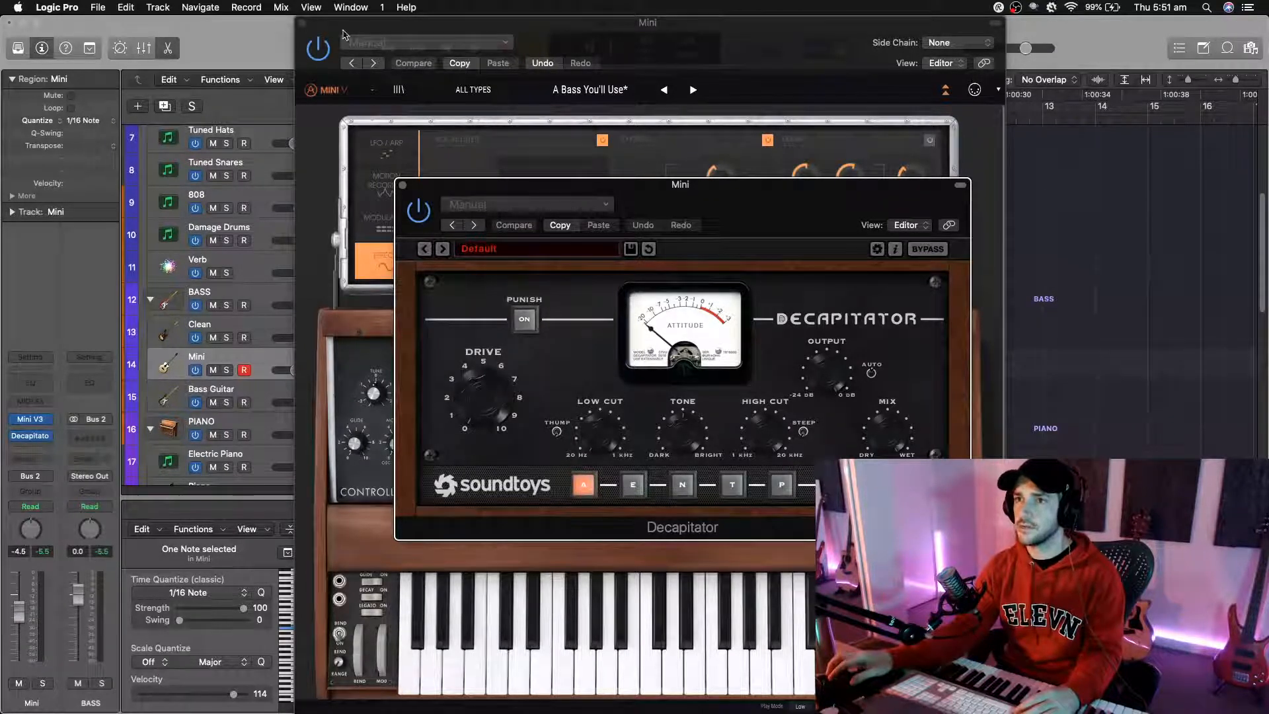
# Step: Close the Mini synth window, switch Decapitator on the Mini track to style T, and adjust its Drive
pyautogui.click(302, 24)
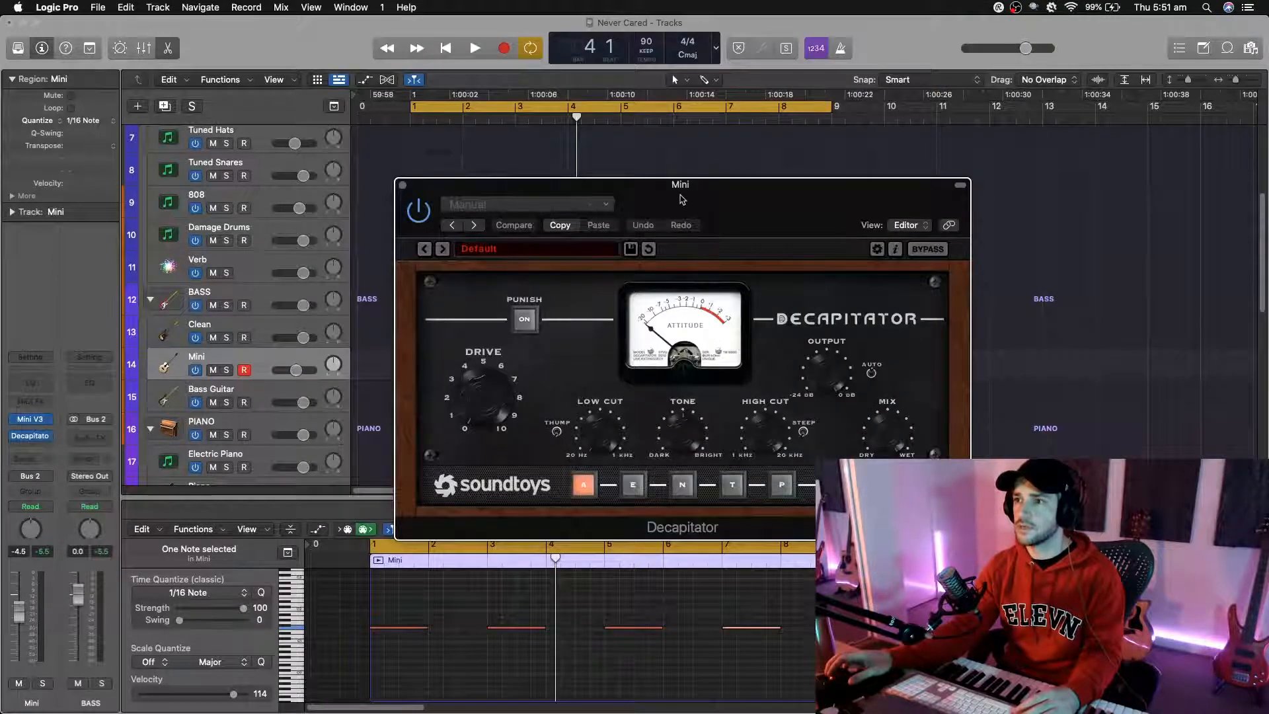
pyautogui.moveTo(682, 199); pyautogui.dragTo(892, 125)
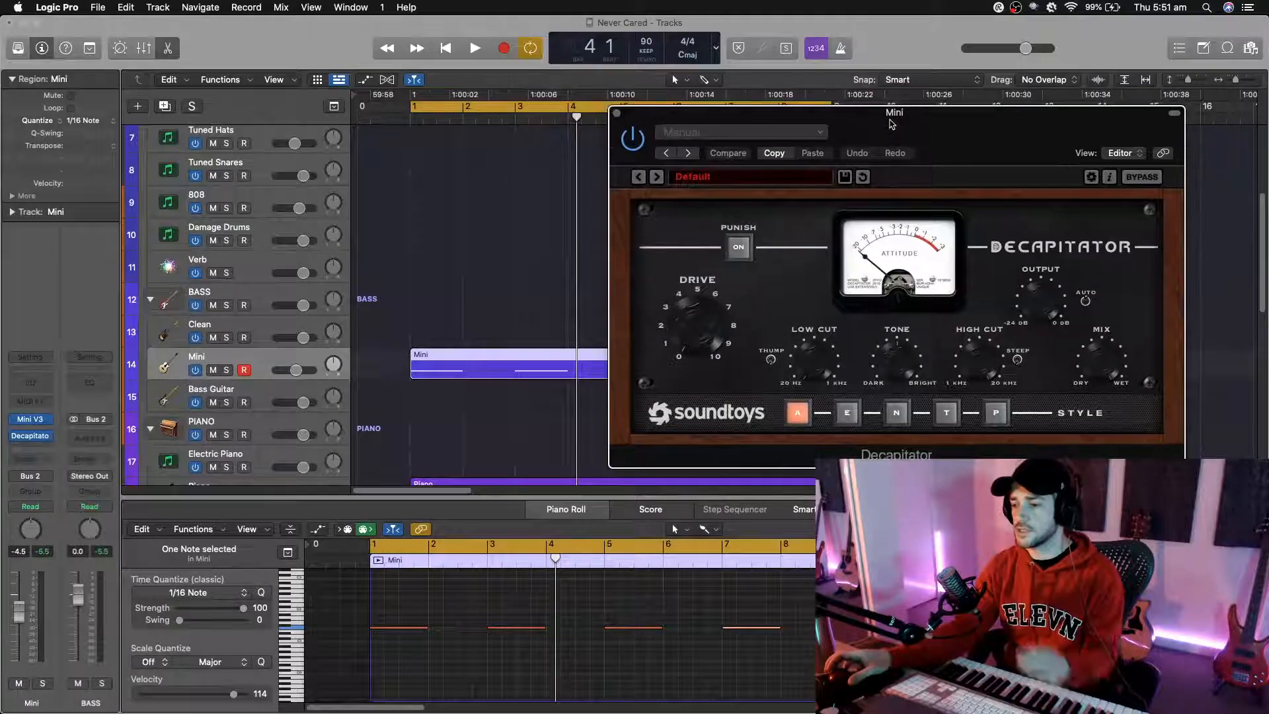
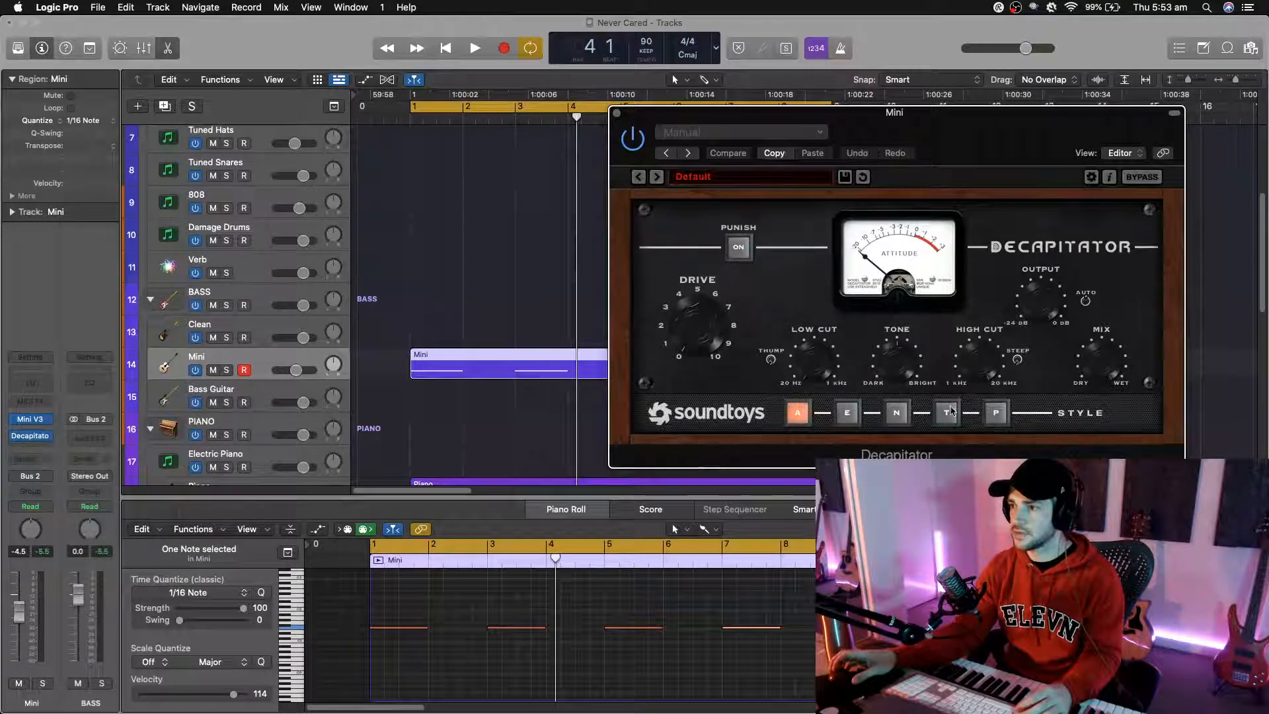
pyautogui.click(947, 412)
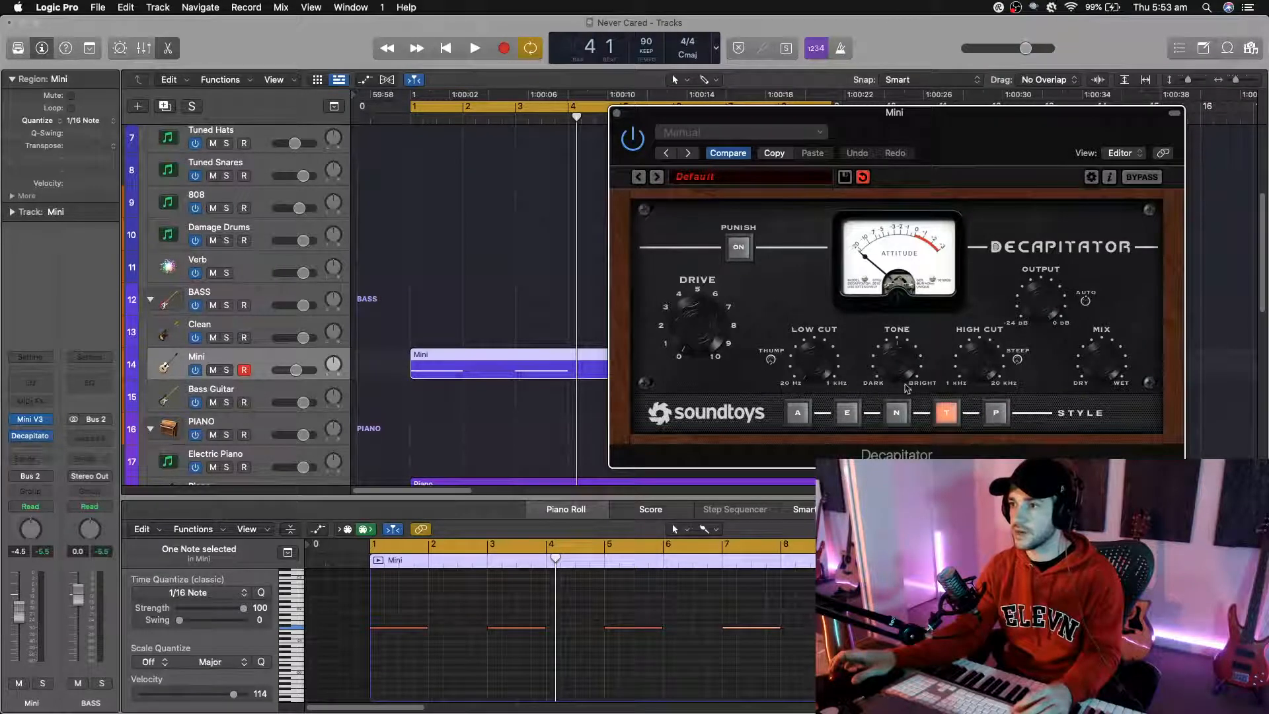
pyautogui.moveTo(678, 327); pyautogui.dragTo(699, 267)
pyautogui.press('space')
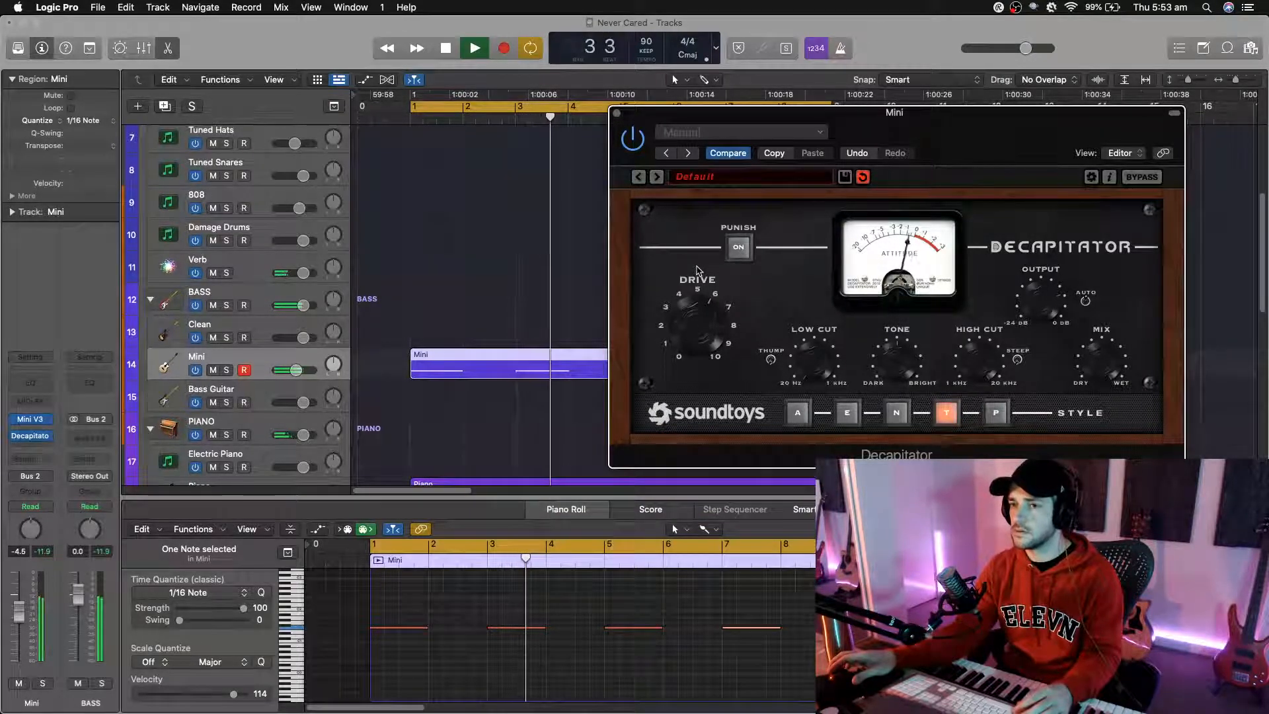
# Step: Compare the Mini track's sound and level during playback with Decapitator bypassed and active
pyautogui.click(632, 143)
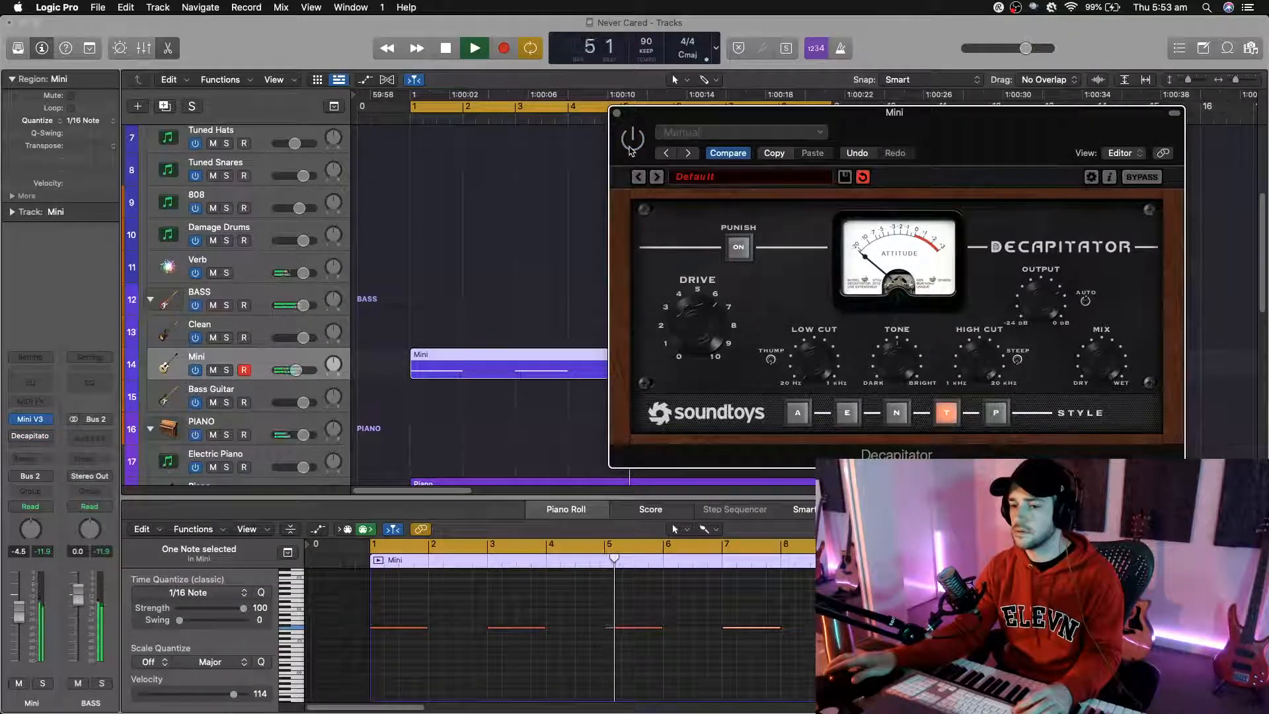
pyautogui.click(631, 147)
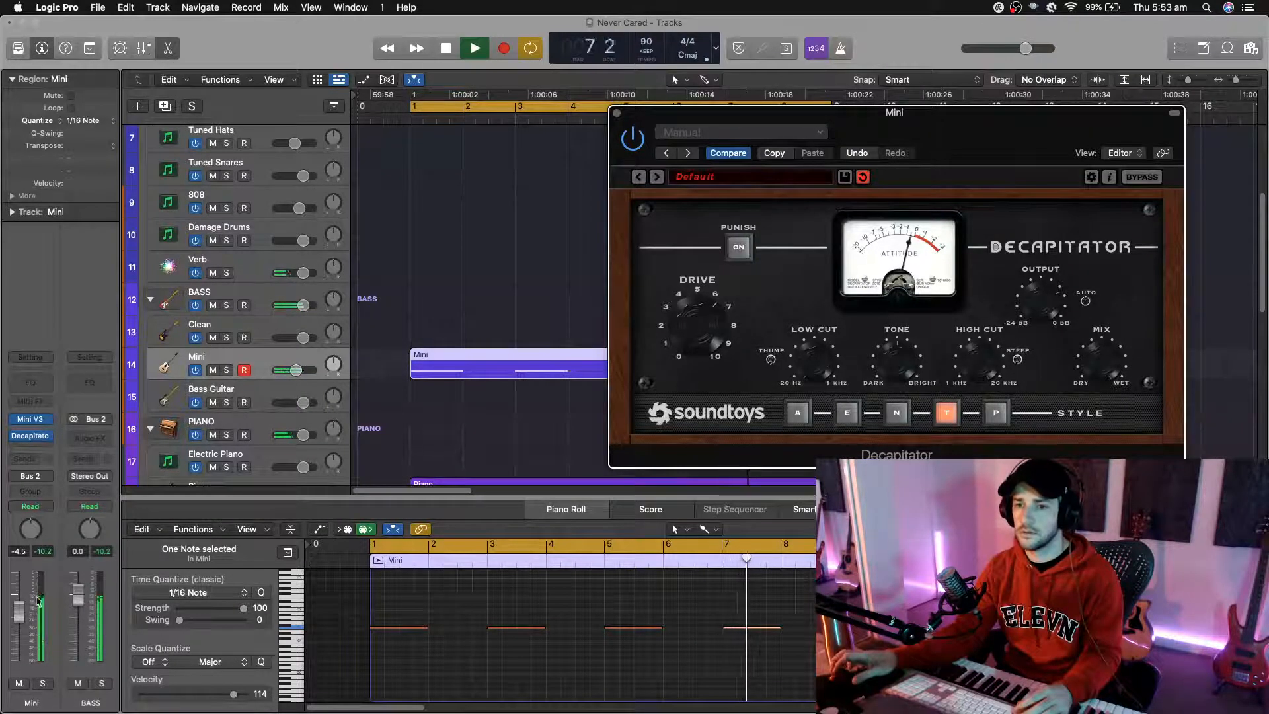
pyautogui.press('space')
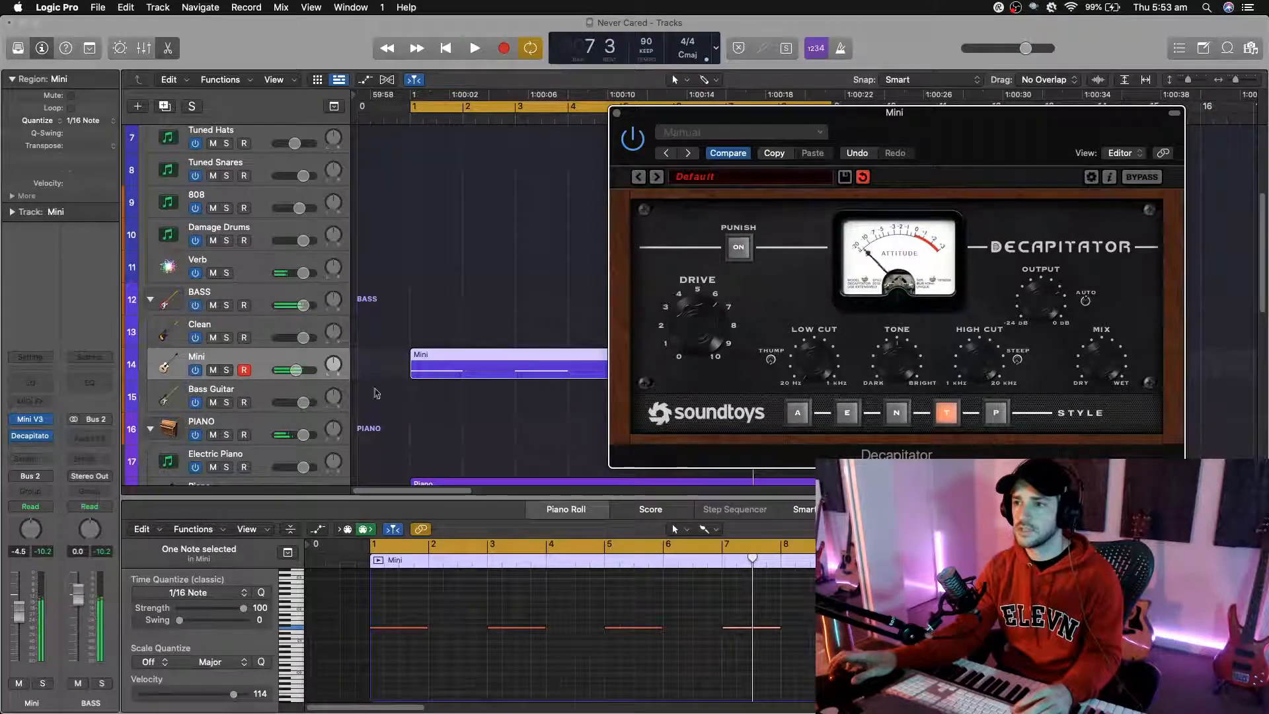
pyautogui.click(18, 683)
pyautogui.click(18, 683)
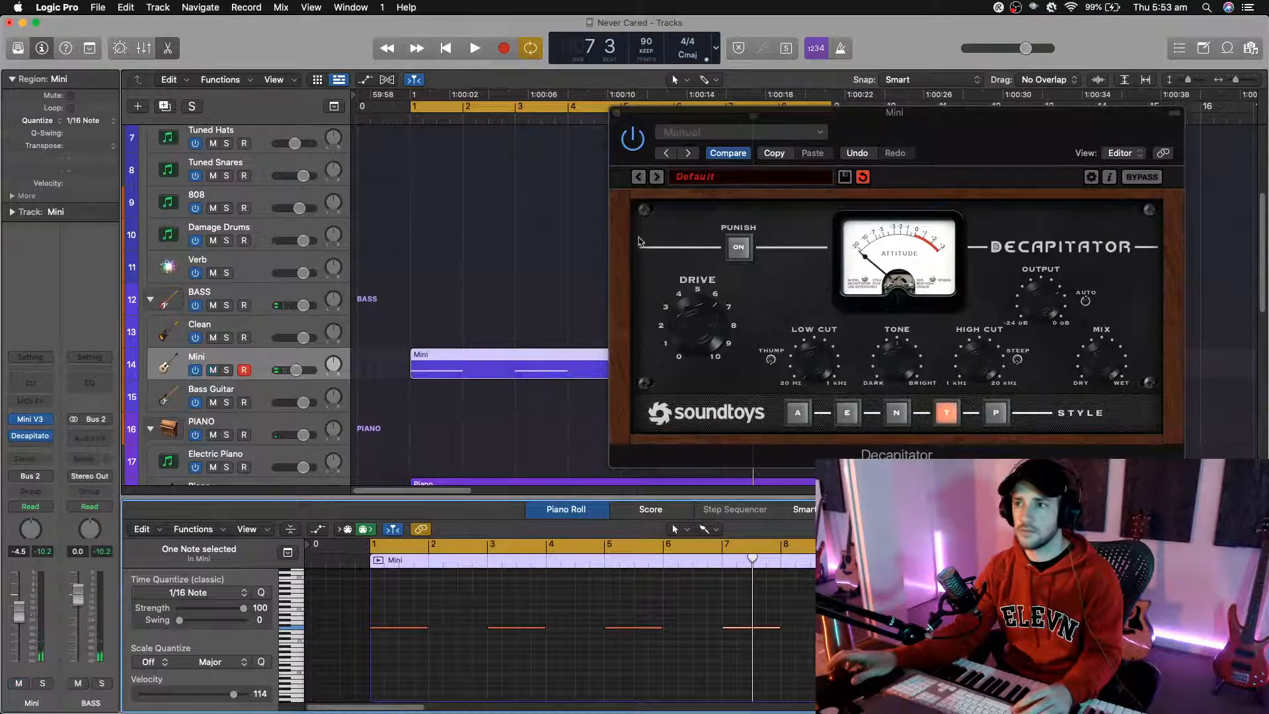
pyautogui.click(639, 141)
pyautogui.press('space')
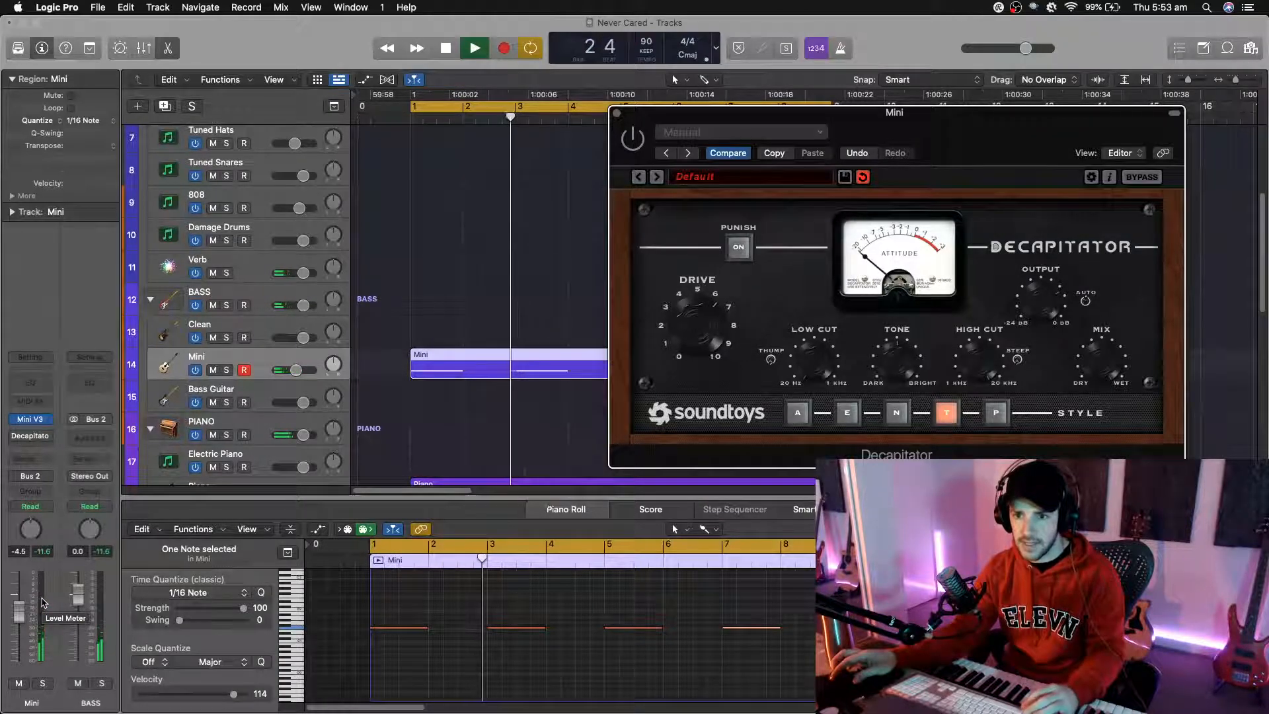
pyautogui.press('space')
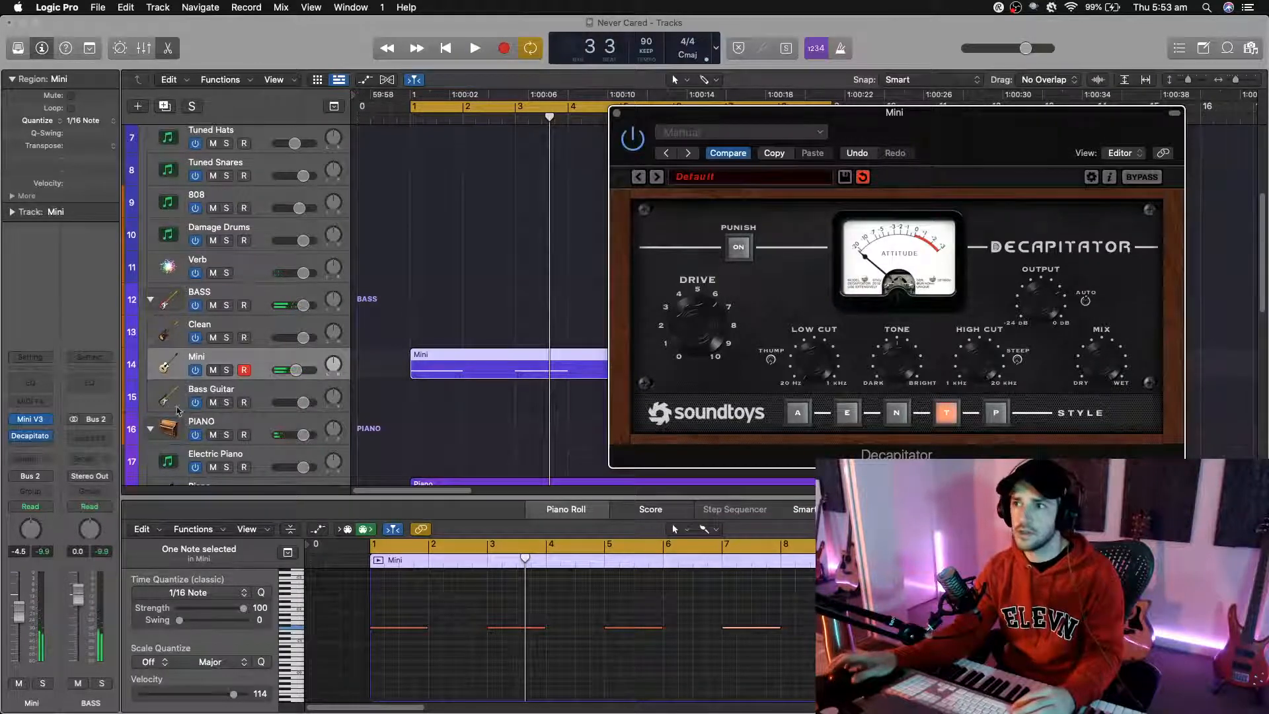
# Step: Lower the Mini track's volume fader to -7.4 dB while auditioning the loop, and save the project
pyautogui.press('space')
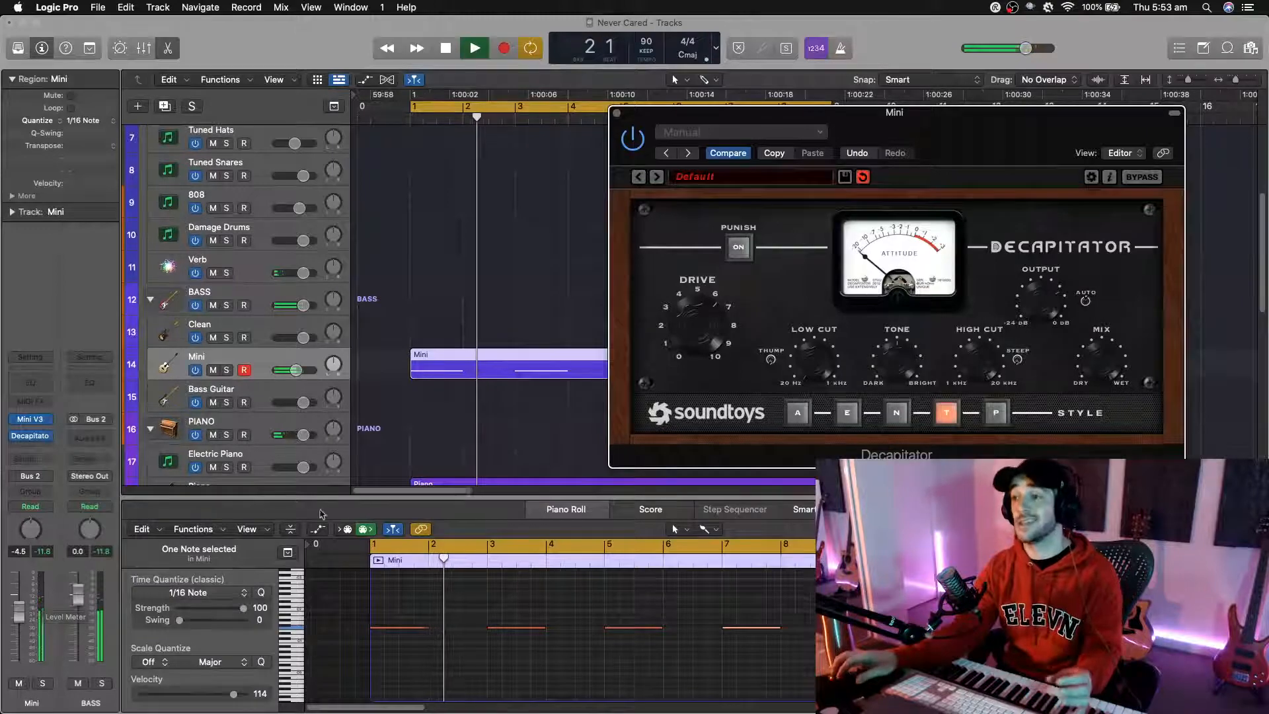
pyautogui.press('space')
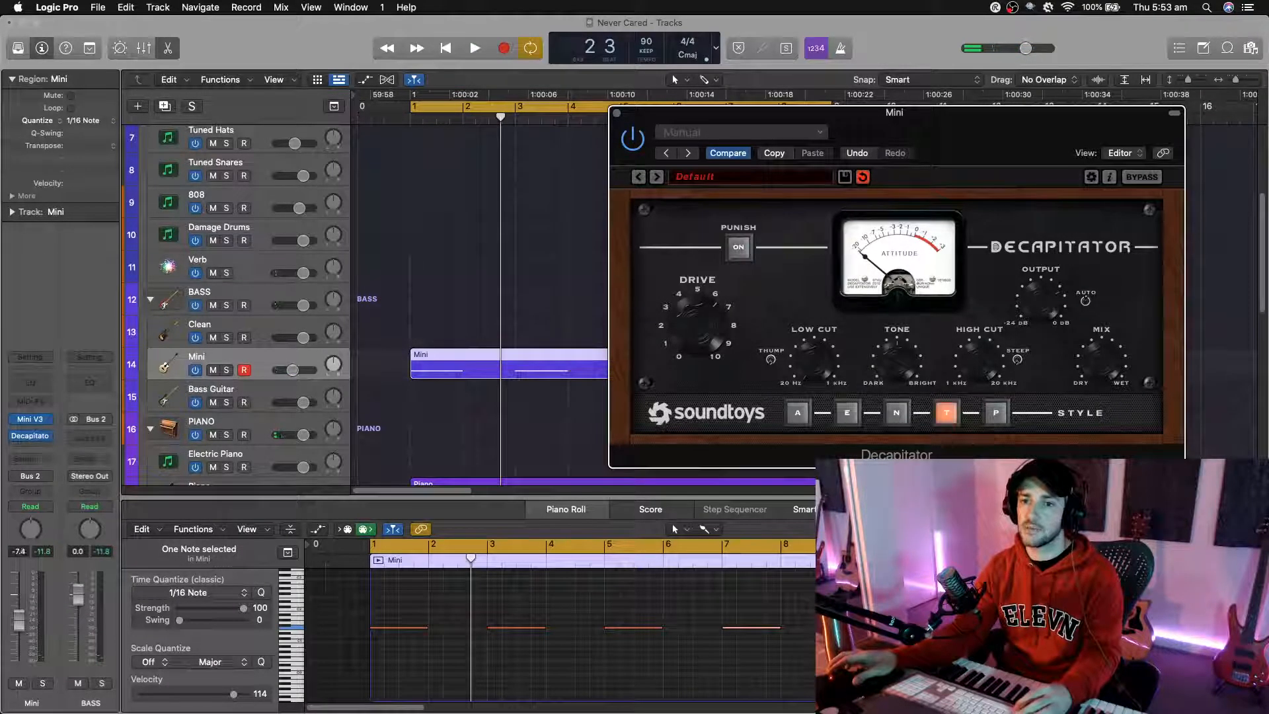
pyautogui.press('space')
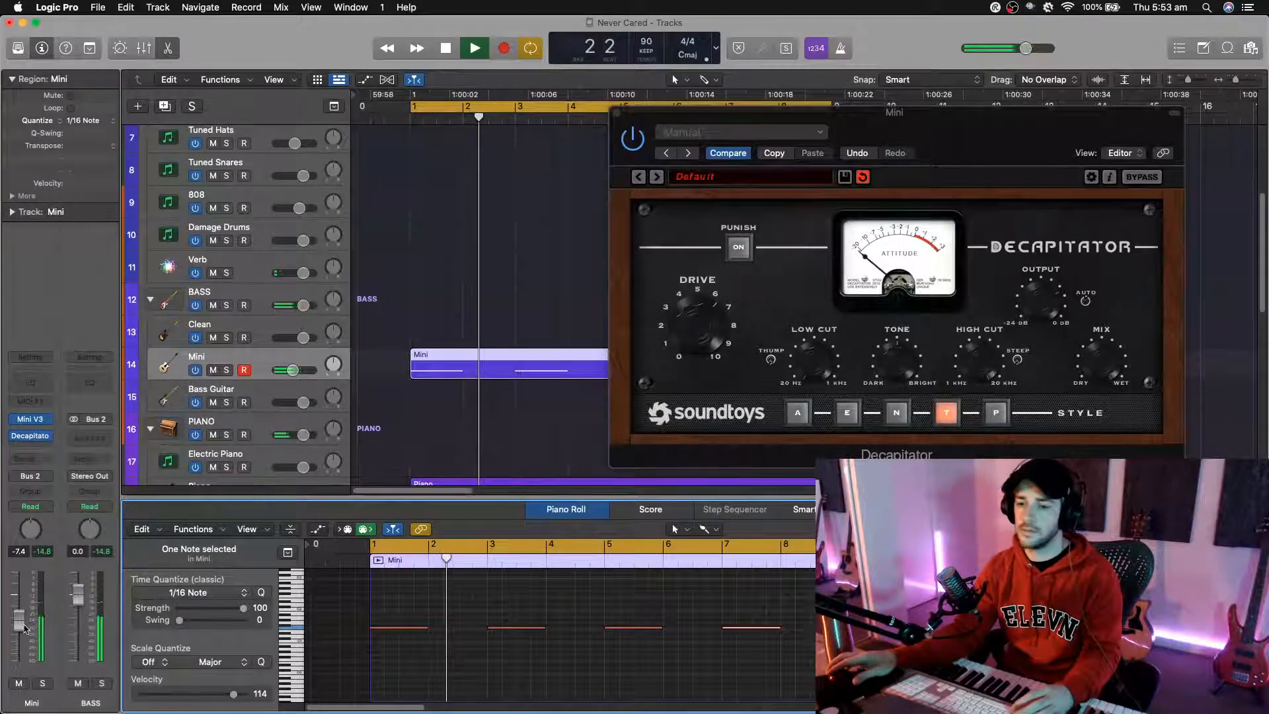
pyautogui.press('super+s')
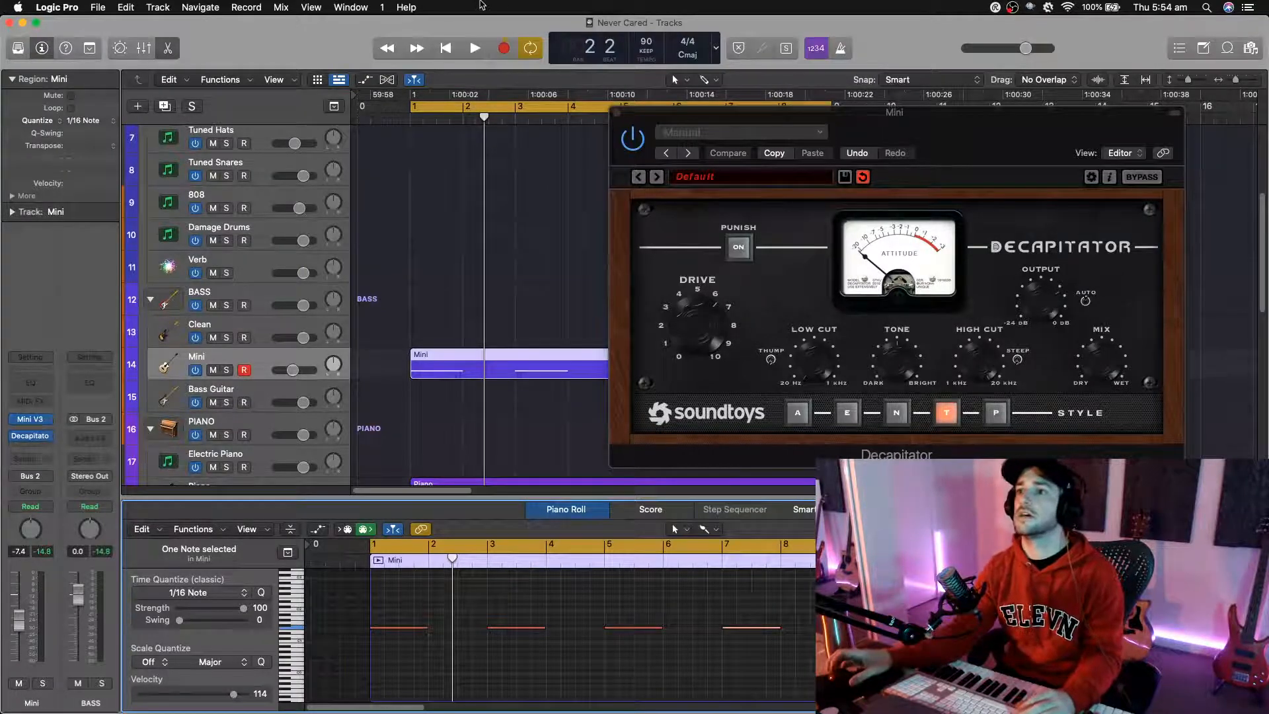
# Step: Close the Decapitator window, audition the loop, and collapse the Piano Roll editor
pyautogui.click(617, 113)
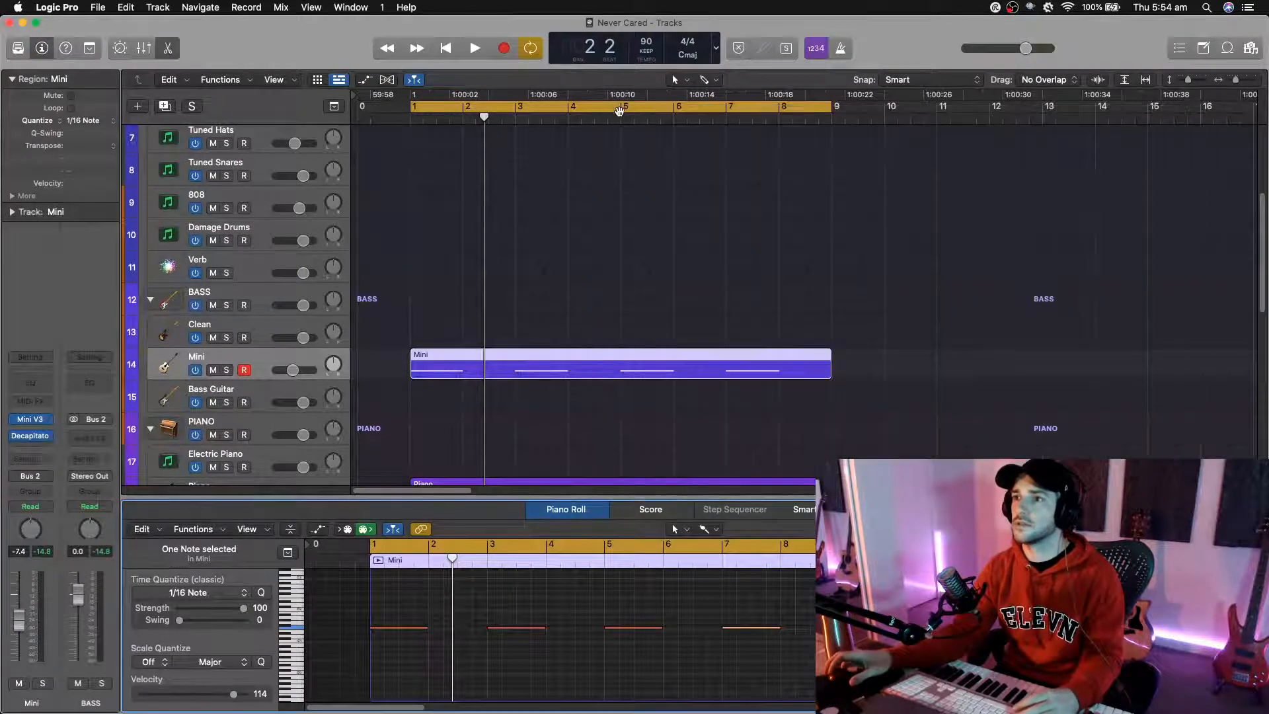
pyautogui.press('space')
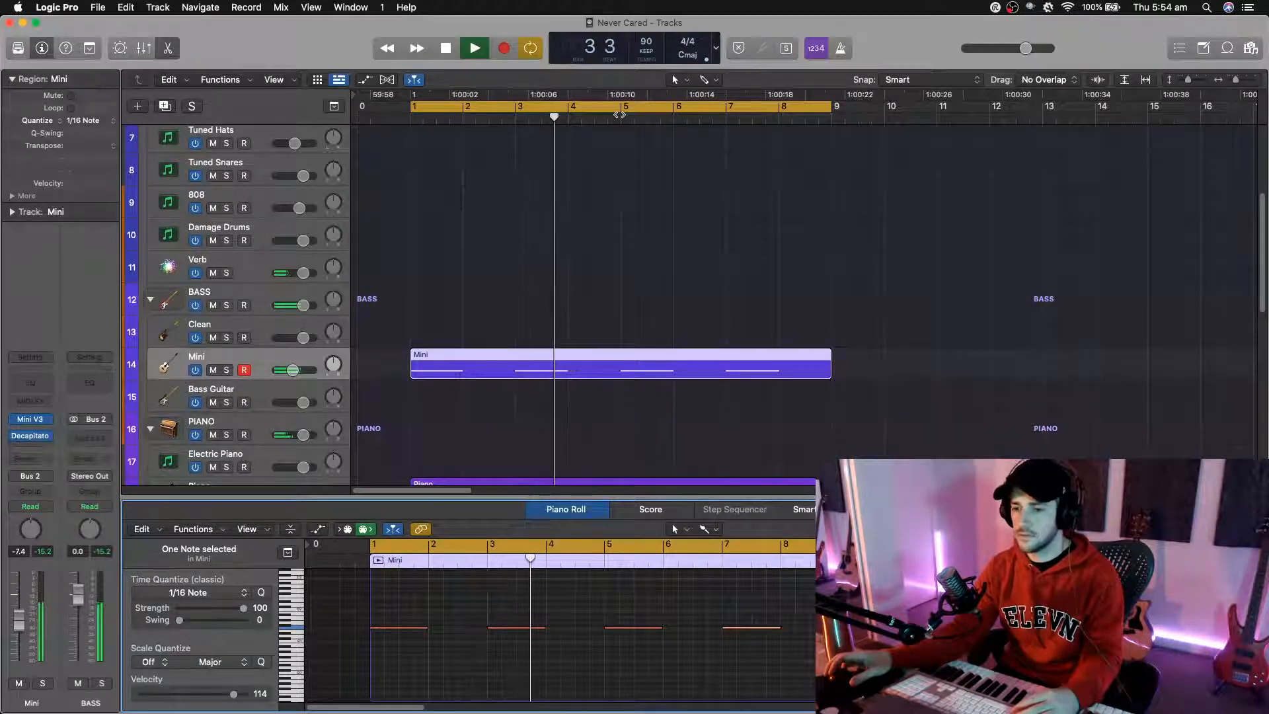
pyautogui.press('space')
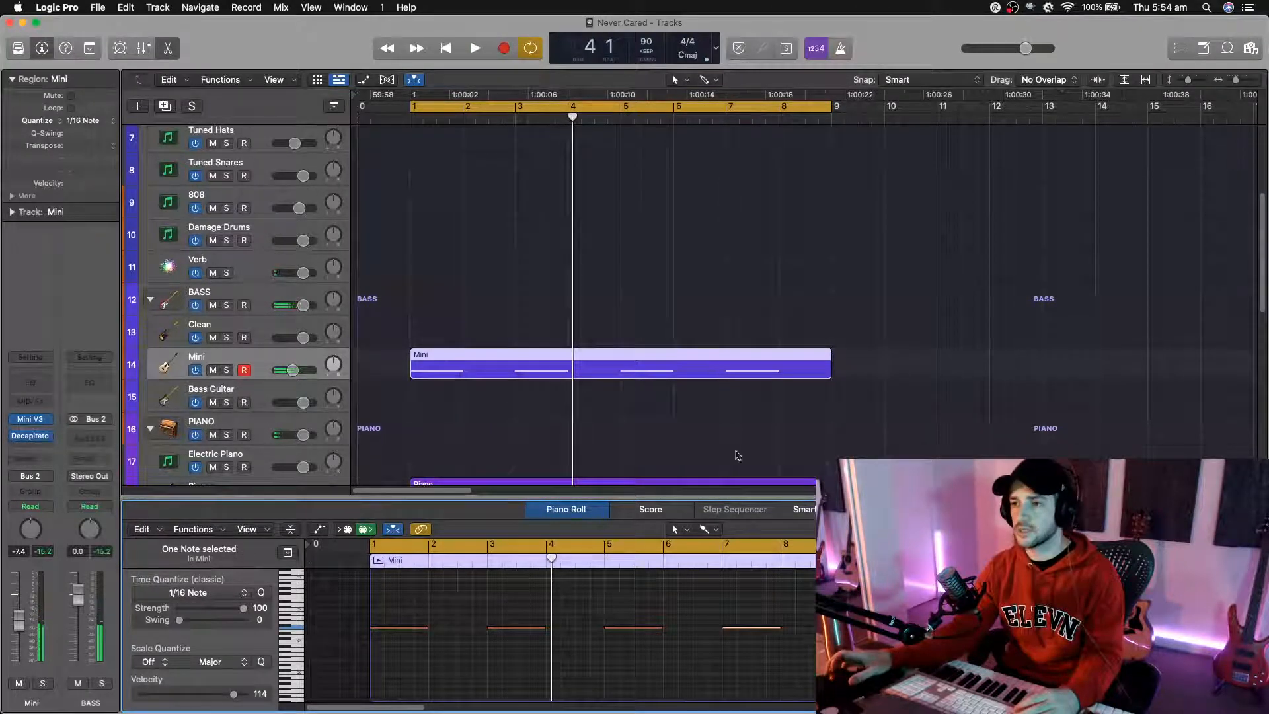
pyautogui.moveTo(620, 499); pyautogui.dragTo(631, 574)
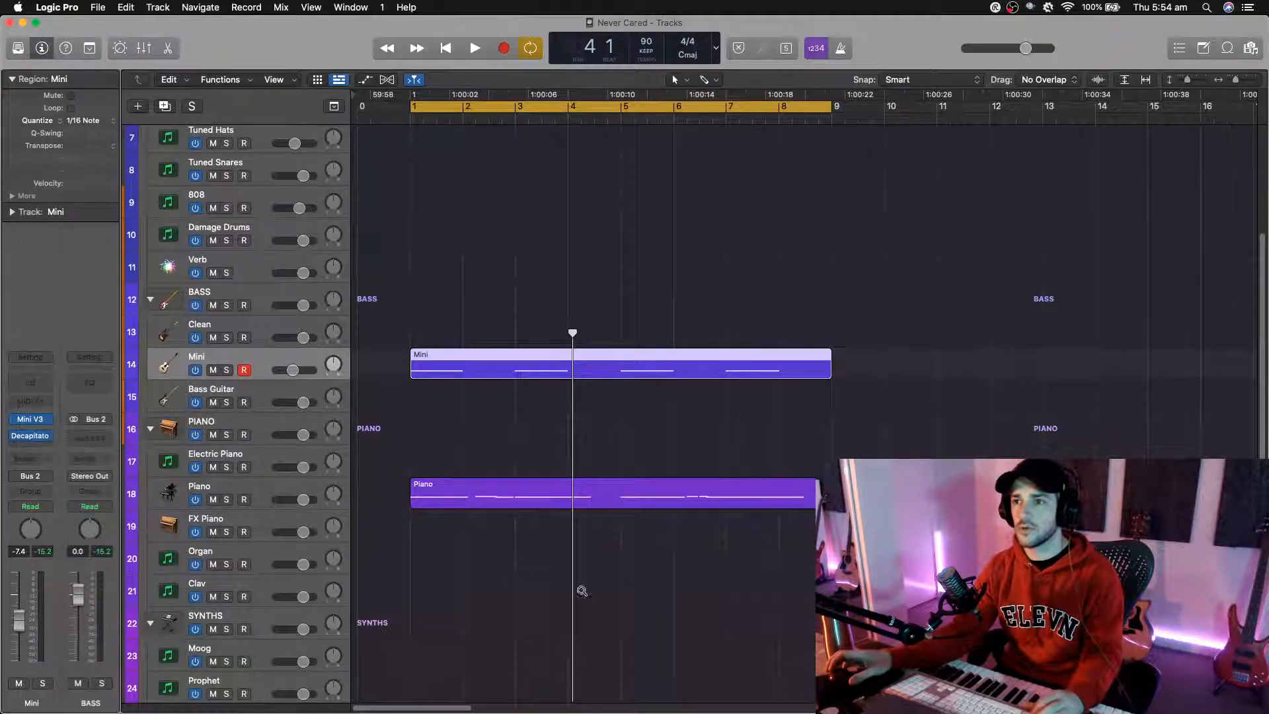
# Step: Fit all tracks into the arrangement view and listen to the loop with every part playing
pyautogui.scroll(-3, 582, 590)
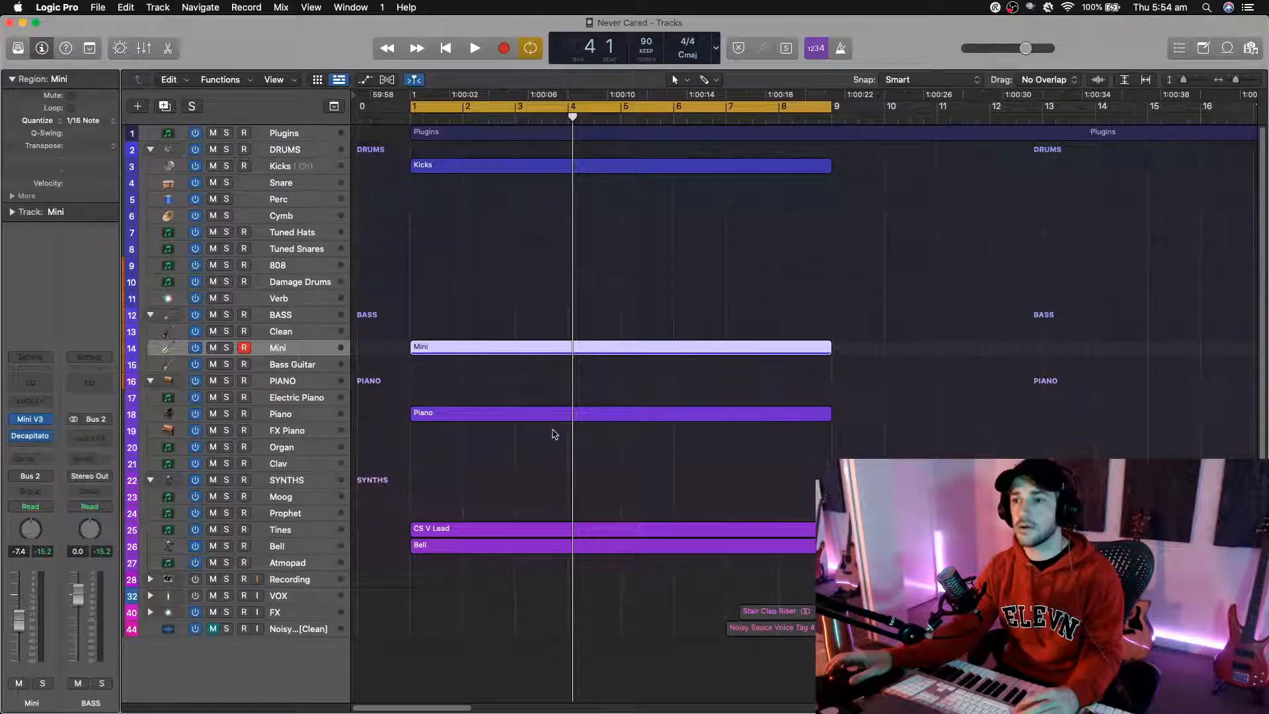
pyautogui.press('space')
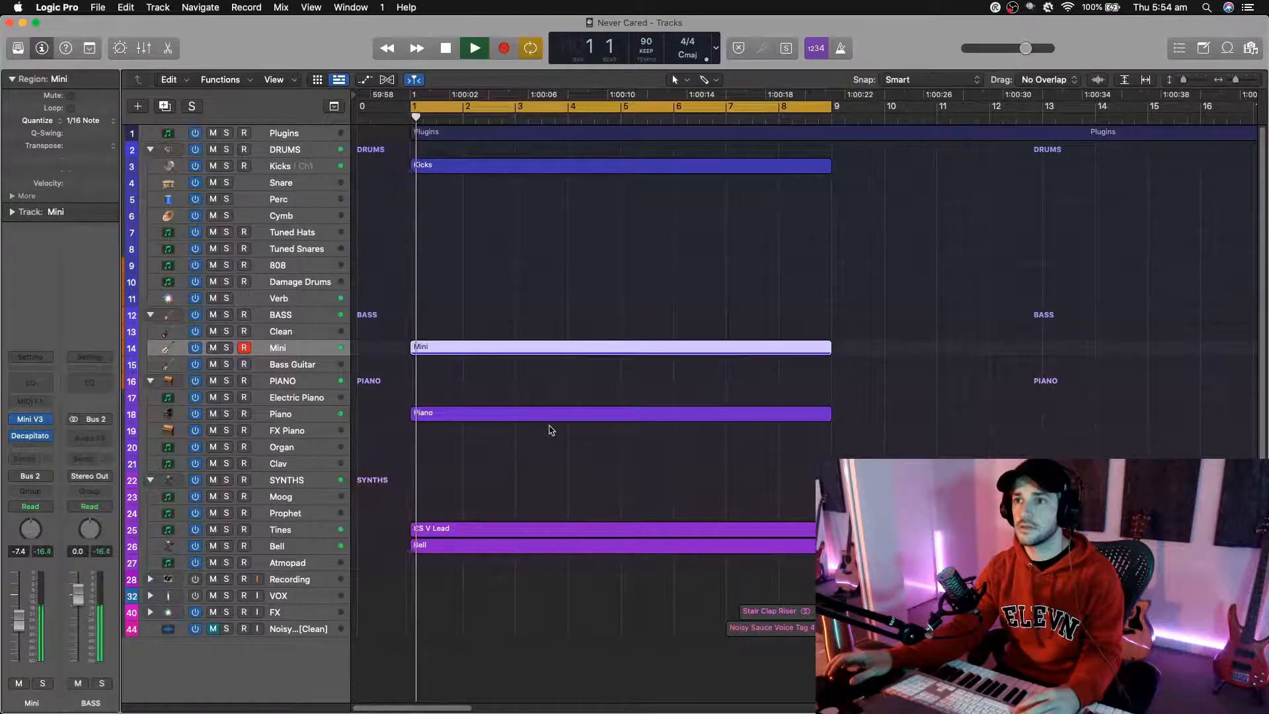
pyautogui.keyDown('ctrl'); pyautogui.keyDown('alt'); pyautogui.click(576, 449); pyautogui.keyUp('alt'); pyautogui.keyUp('ctrl')
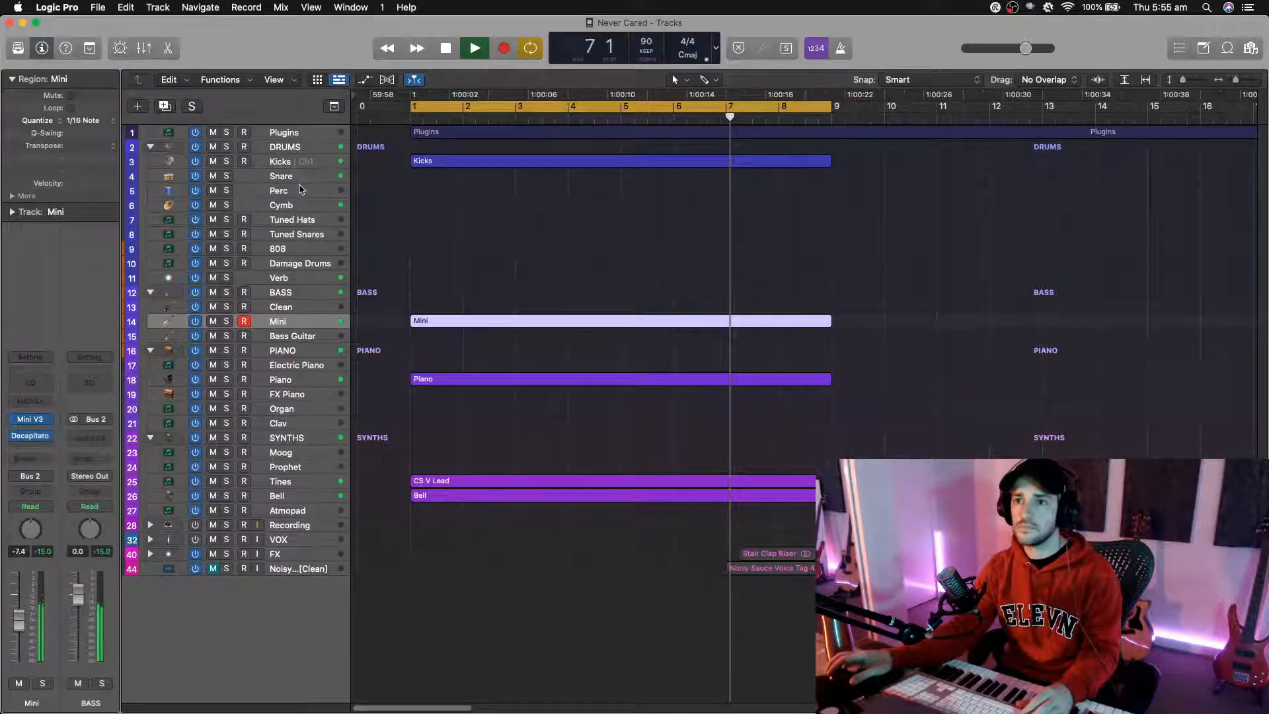
pyautogui.press('space')
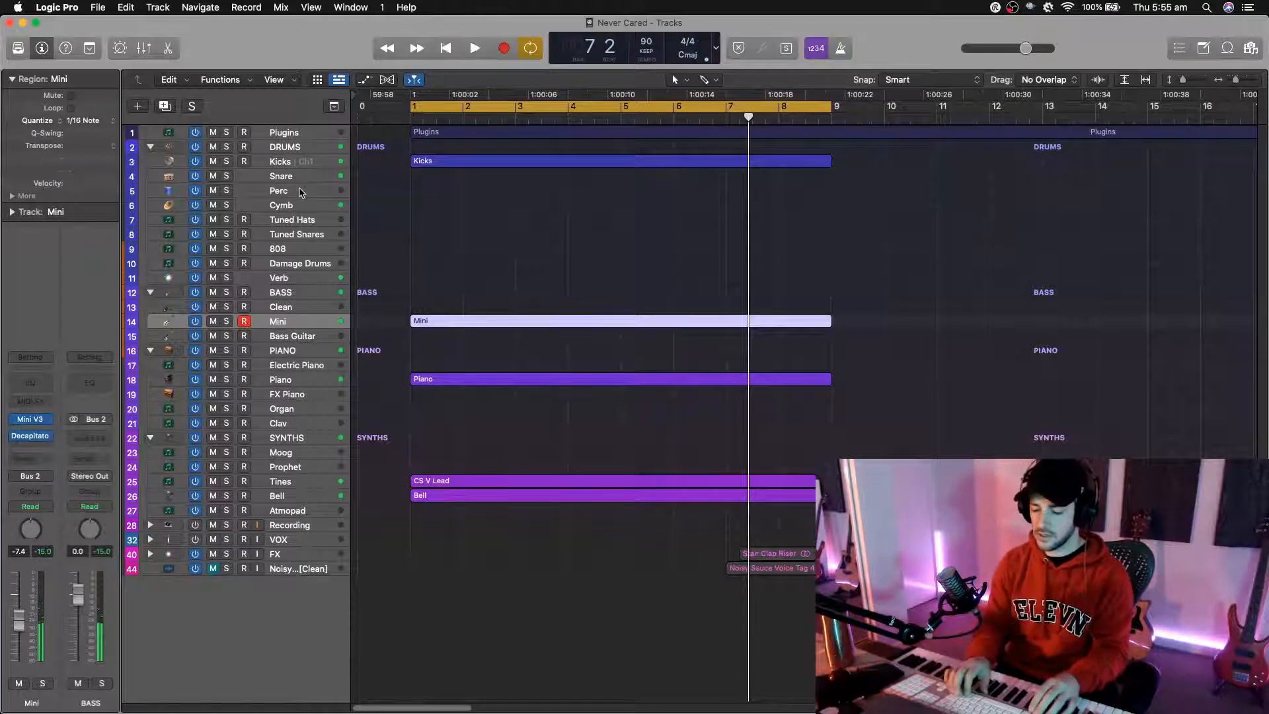
# Step: Open Note Repeat for the Cymb track and set its rate to 1/32 Triplet (1/48)
pyautogui.hotkey('alt', 'n')
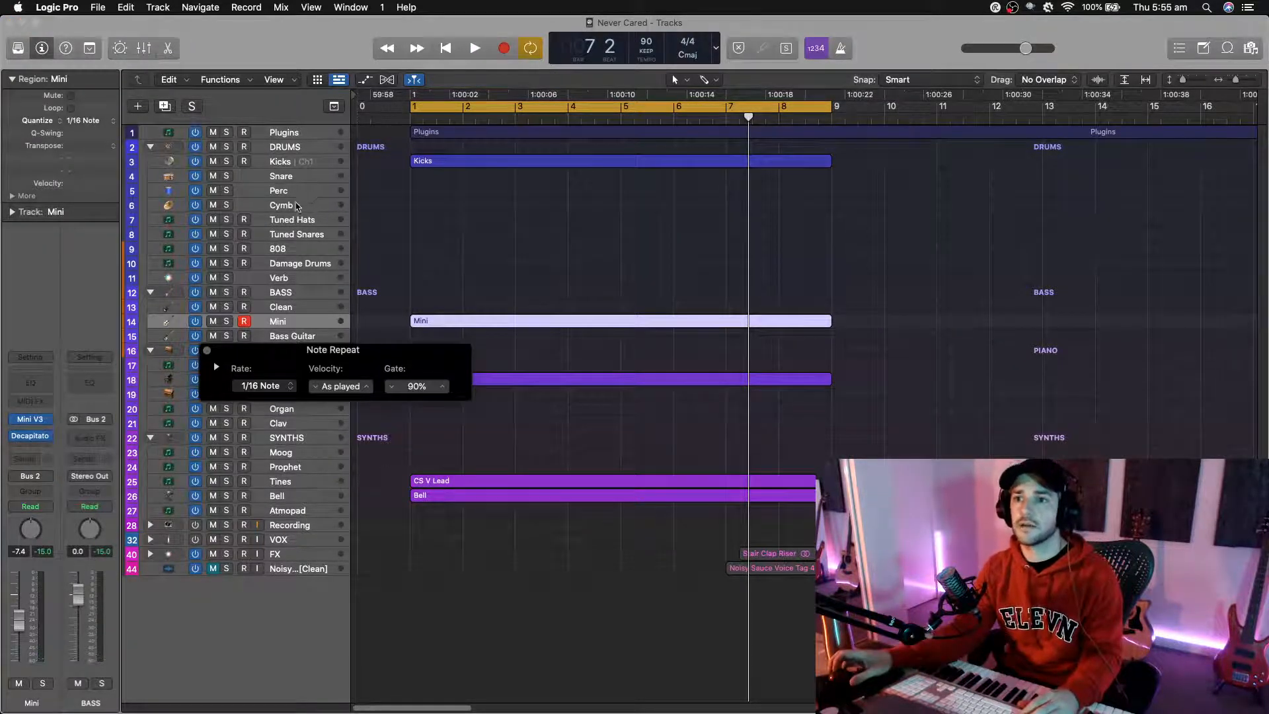
pyautogui.click(296, 206)
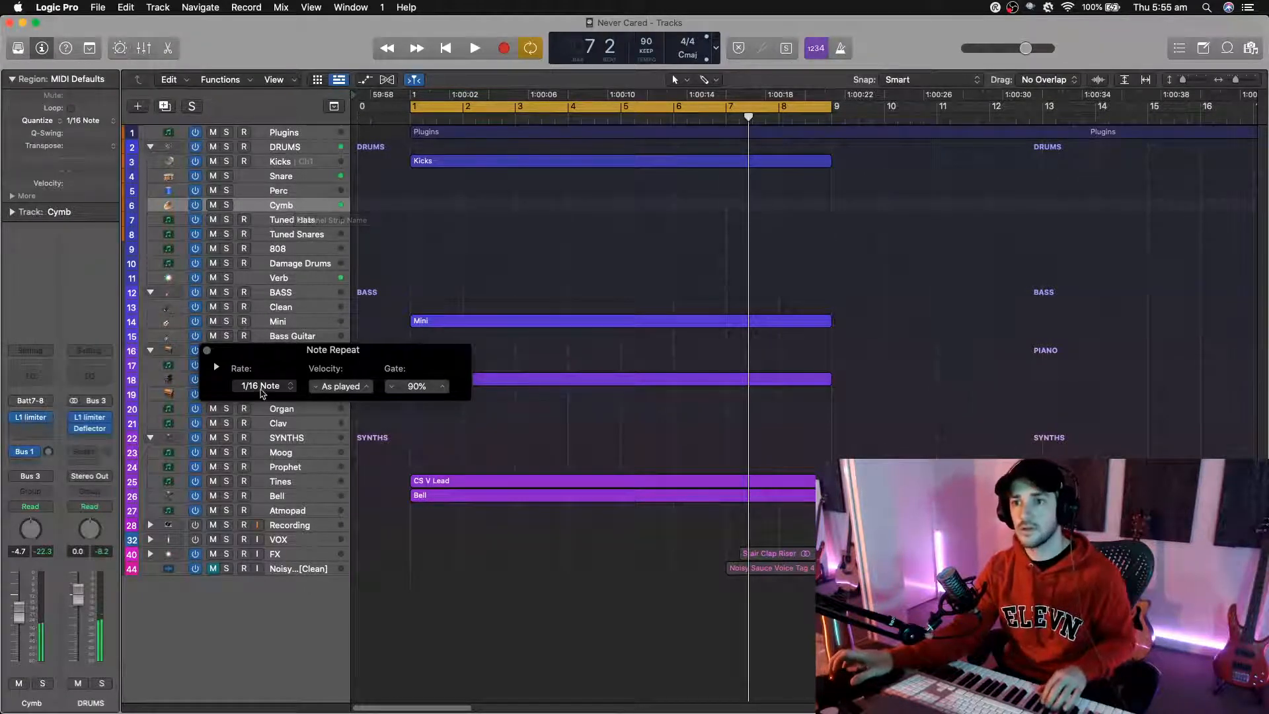
pyautogui.click(262, 386)
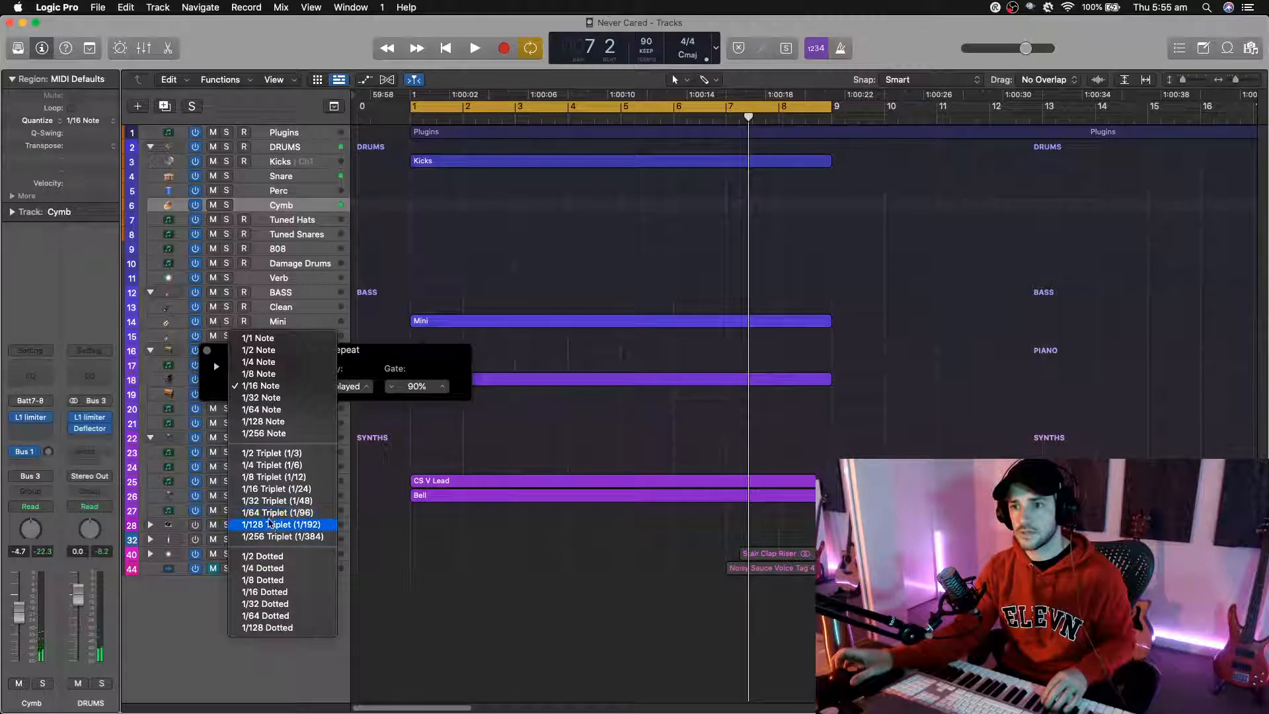
pyautogui.click(269, 502)
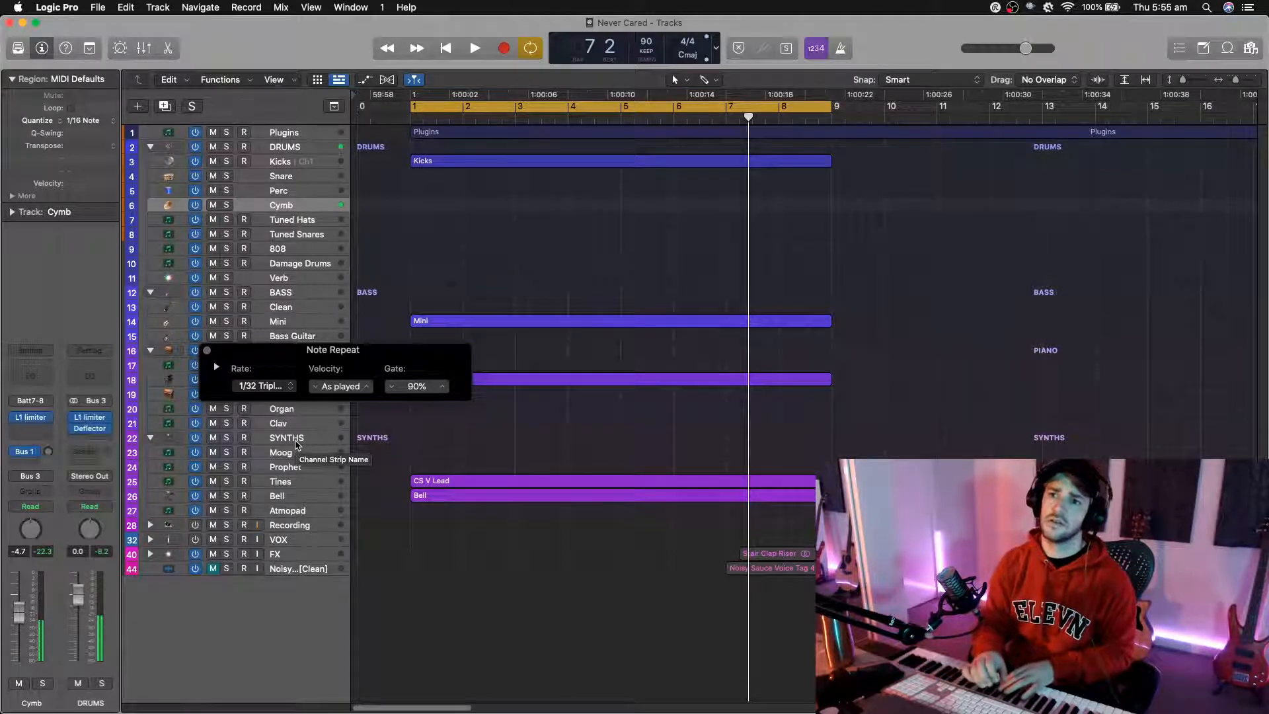
# Step: Record a note-repeat cymbal part on the Cymb track across the loop and extend the region's start to bar 1
pyautogui.press('r')
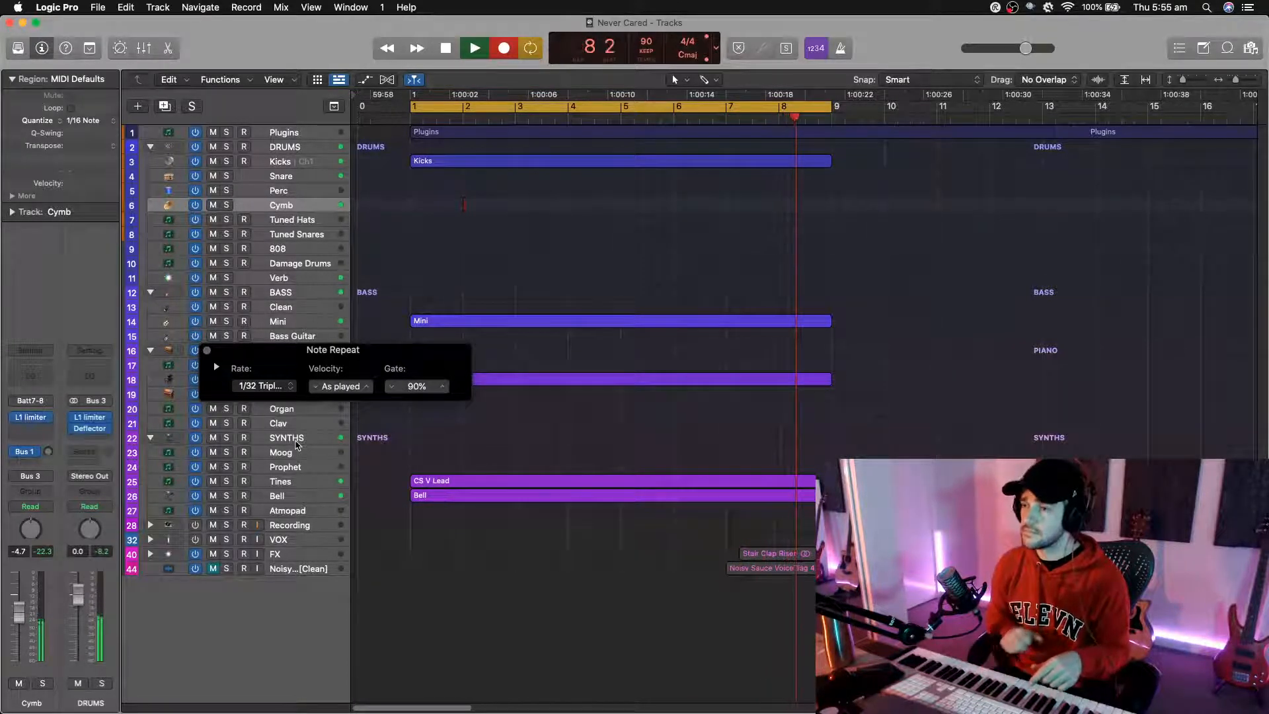
pyautogui.press('space')
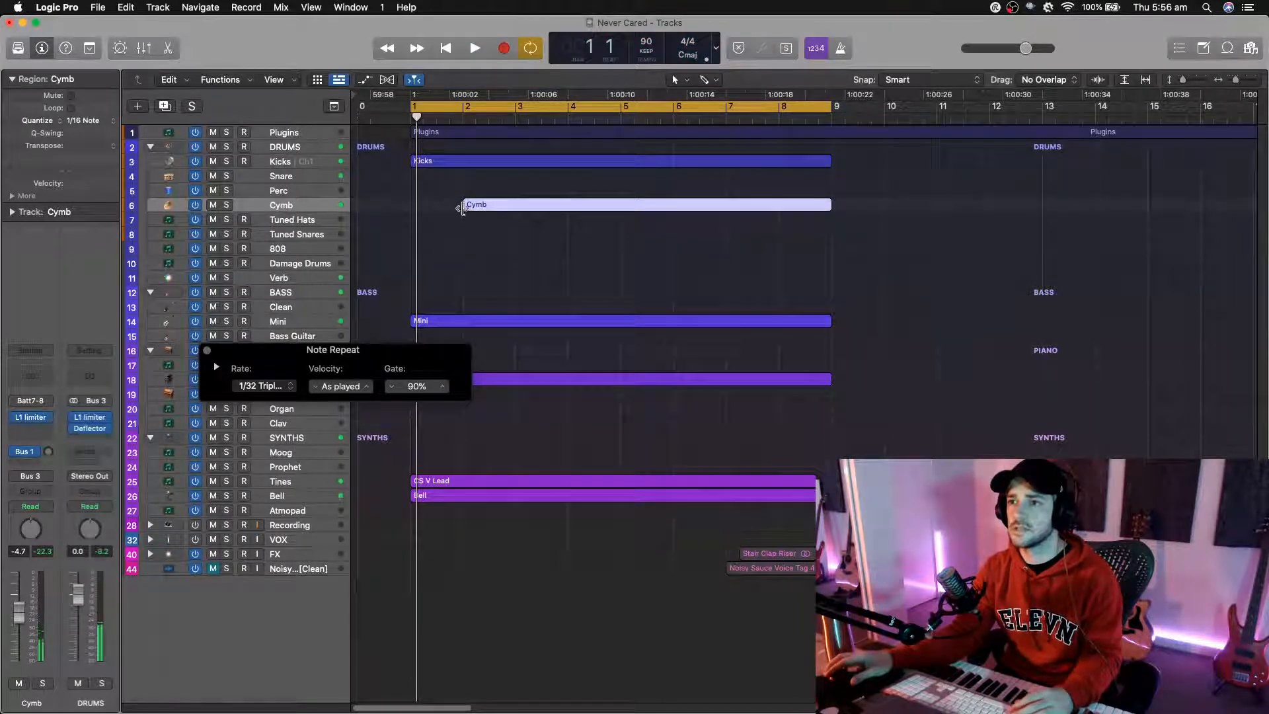
pyautogui.moveTo(463, 209); pyautogui.dragTo(413, 208)
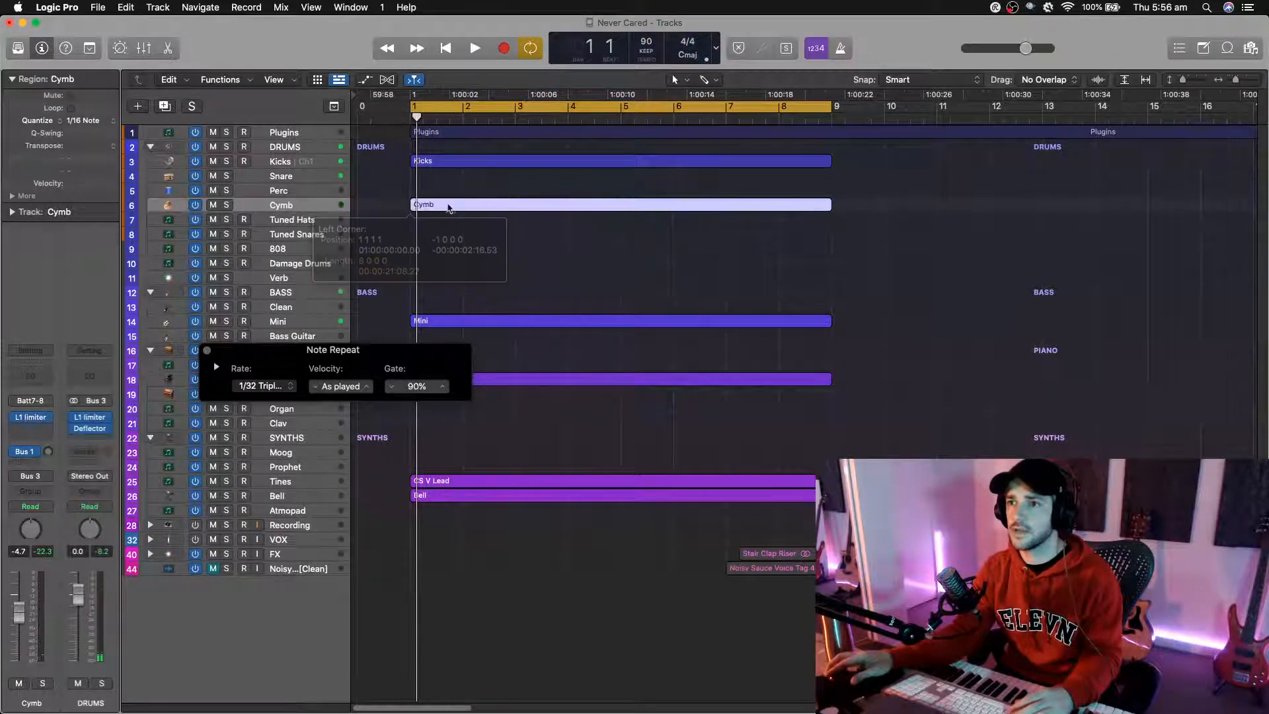
# Step: Set the time quantize strength of all recorded Cymb notes to 0, and close Note Repeat while auditioning the loop
pyautogui.doubleClick(451, 207)
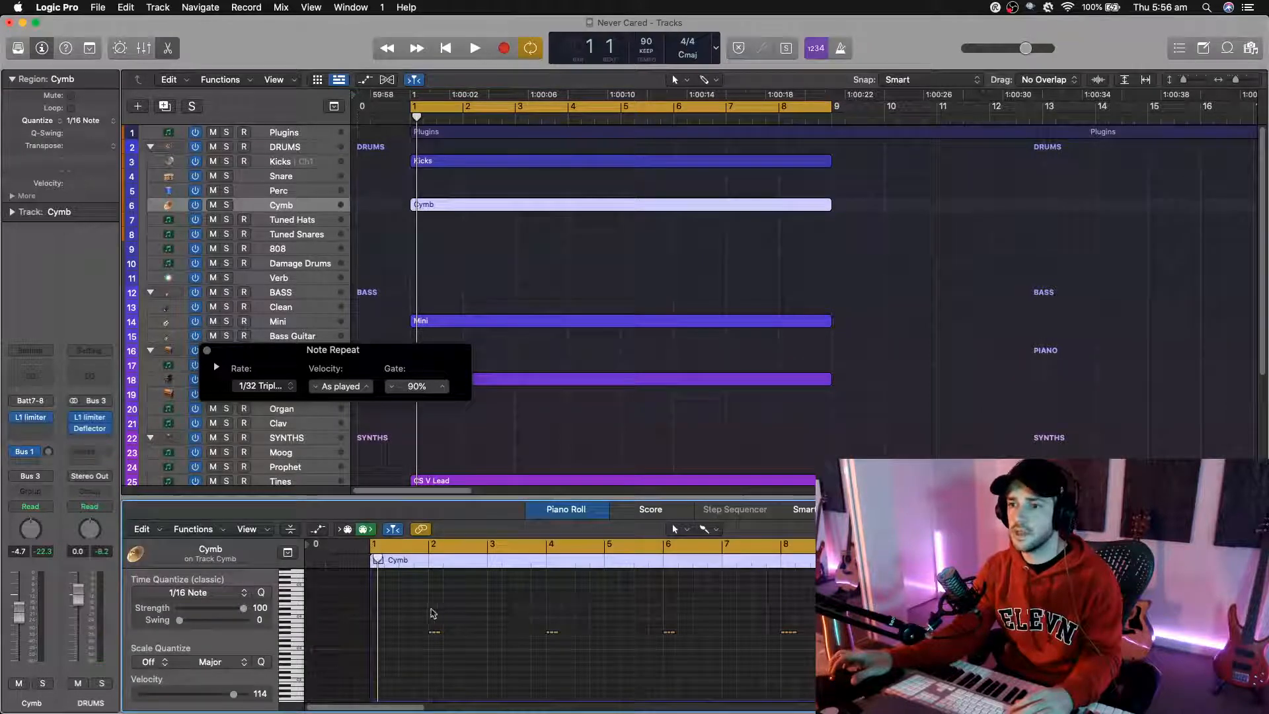
pyautogui.moveTo(432, 613); pyautogui.dragTo(811, 661)
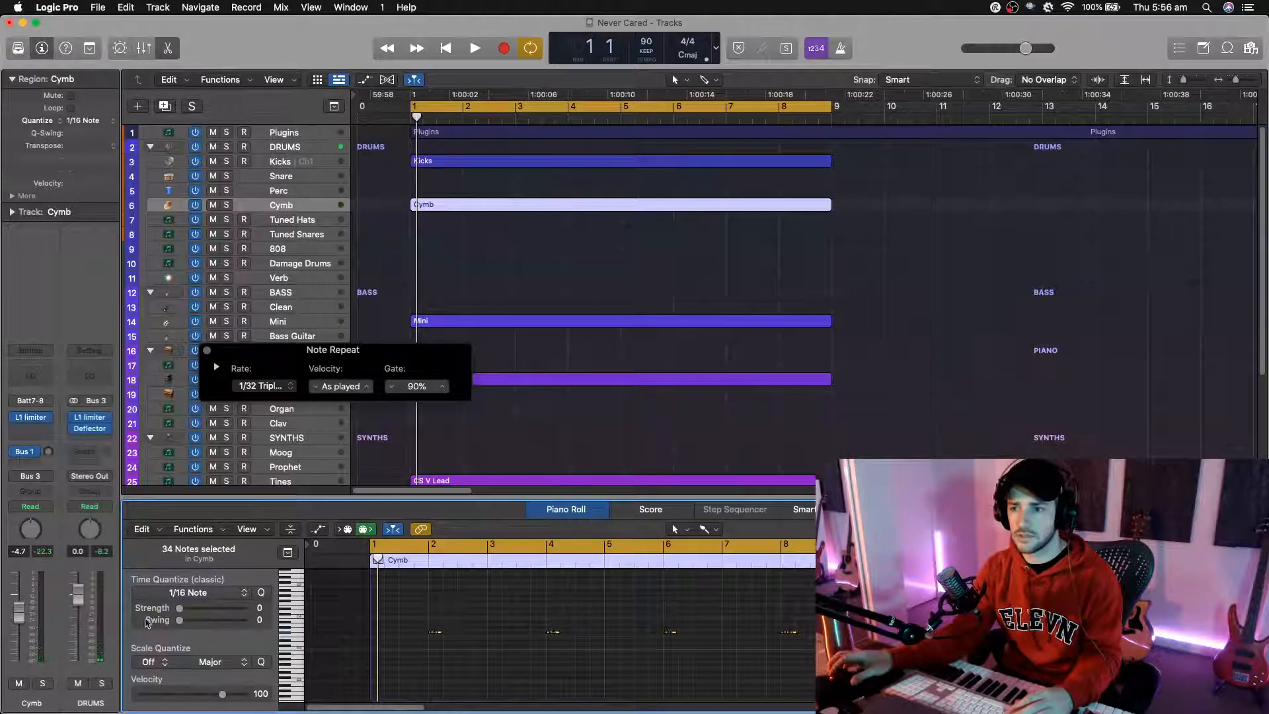
pyautogui.click(556, 676)
pyautogui.press('super+Right')
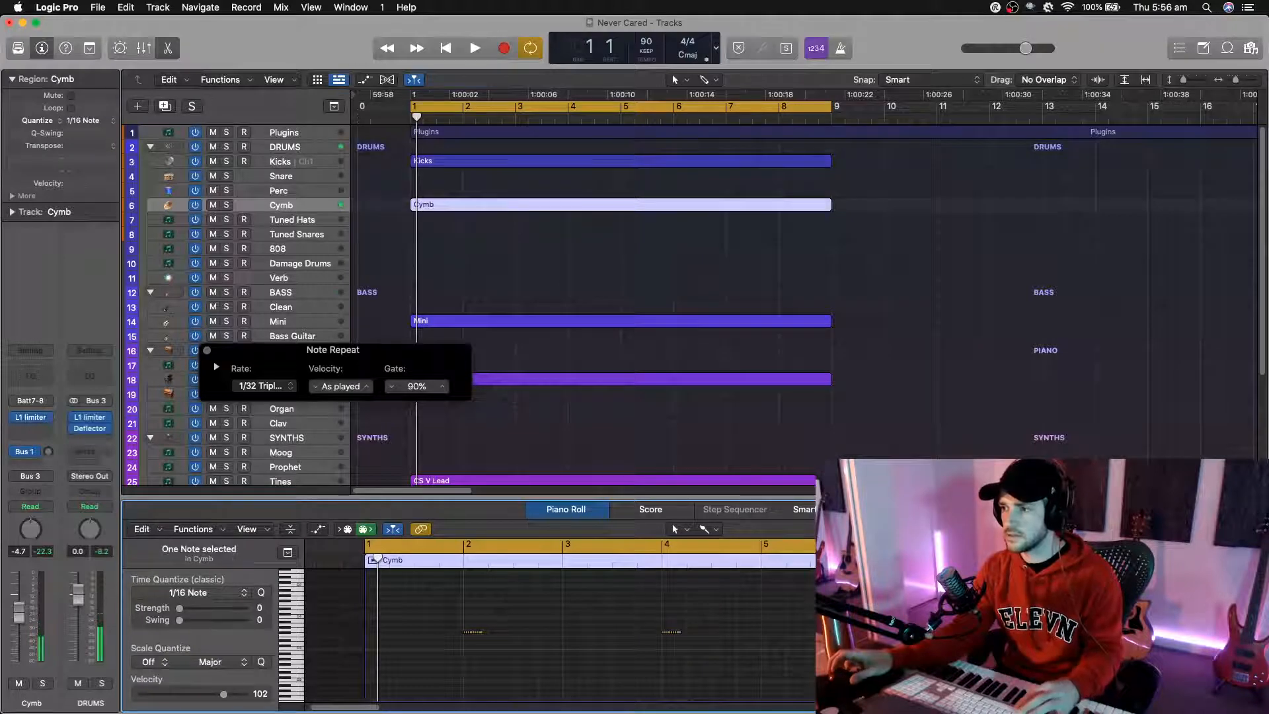
pyautogui.press('space')
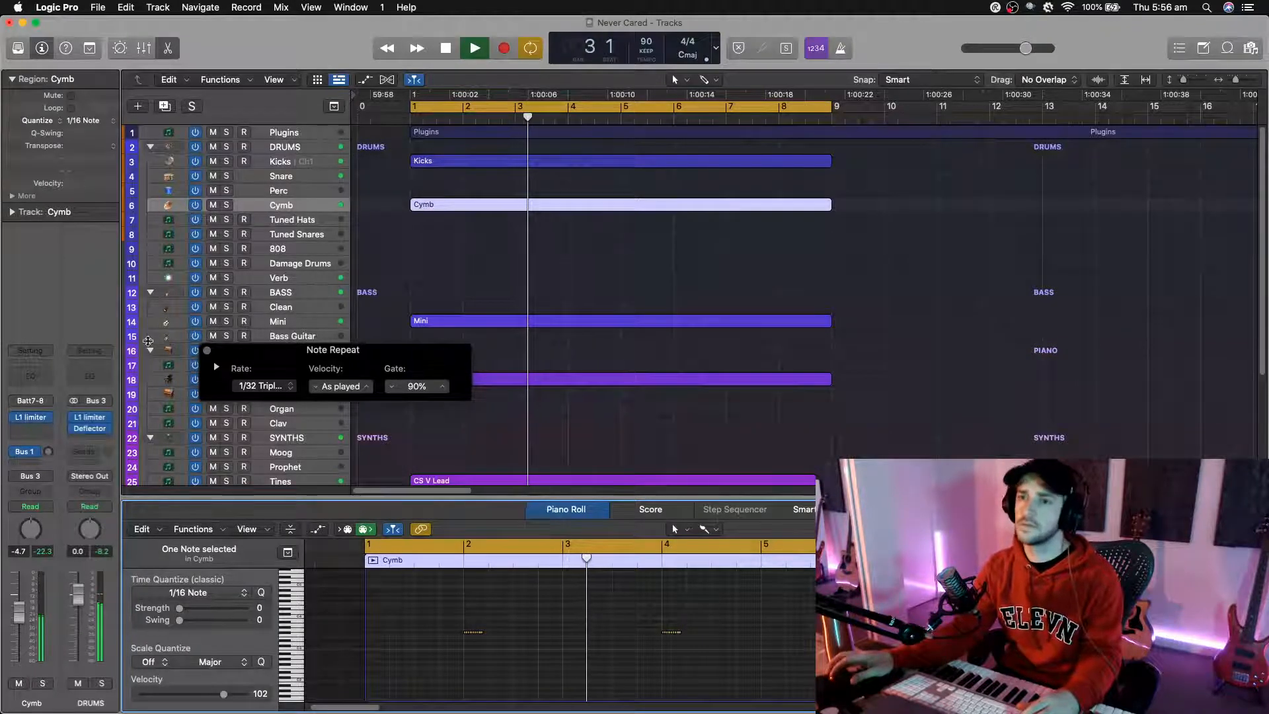
pyautogui.click(206, 350)
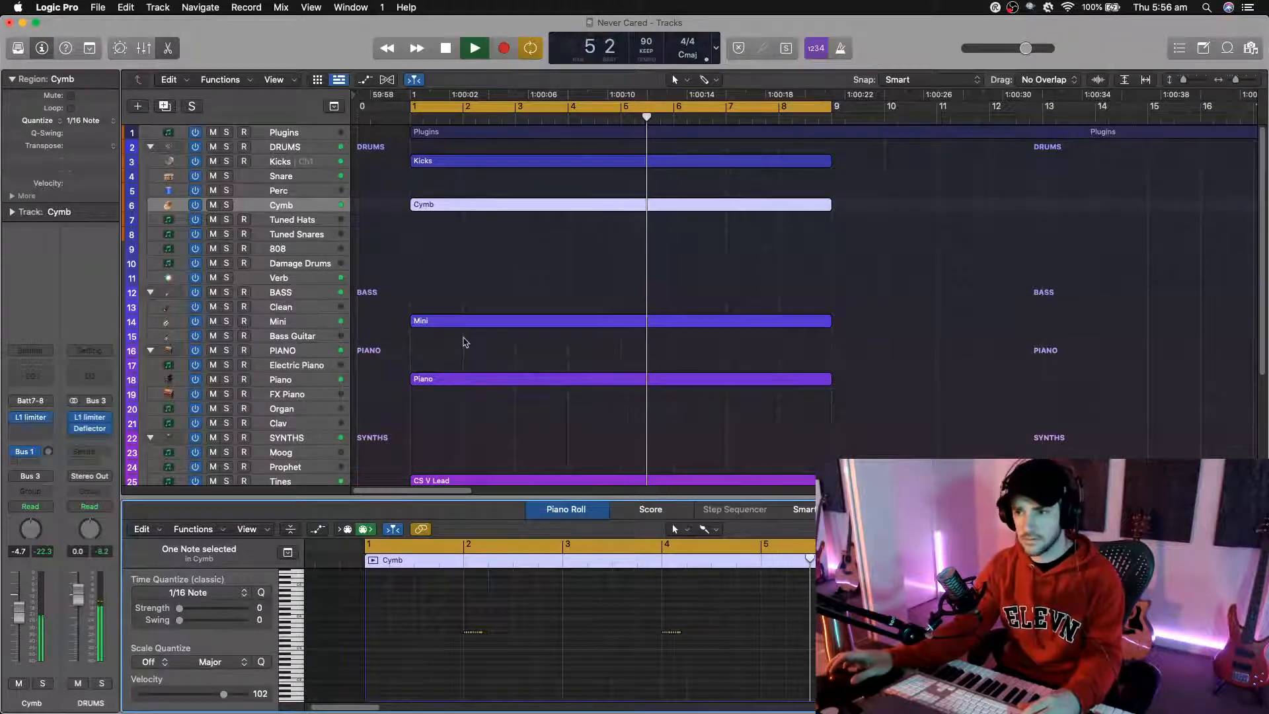
# Step: Add a high-shelf cut at about 2780 Hz to the Snare track's Channel EQ and close the plug-in window
pyautogui.click(278, 176)
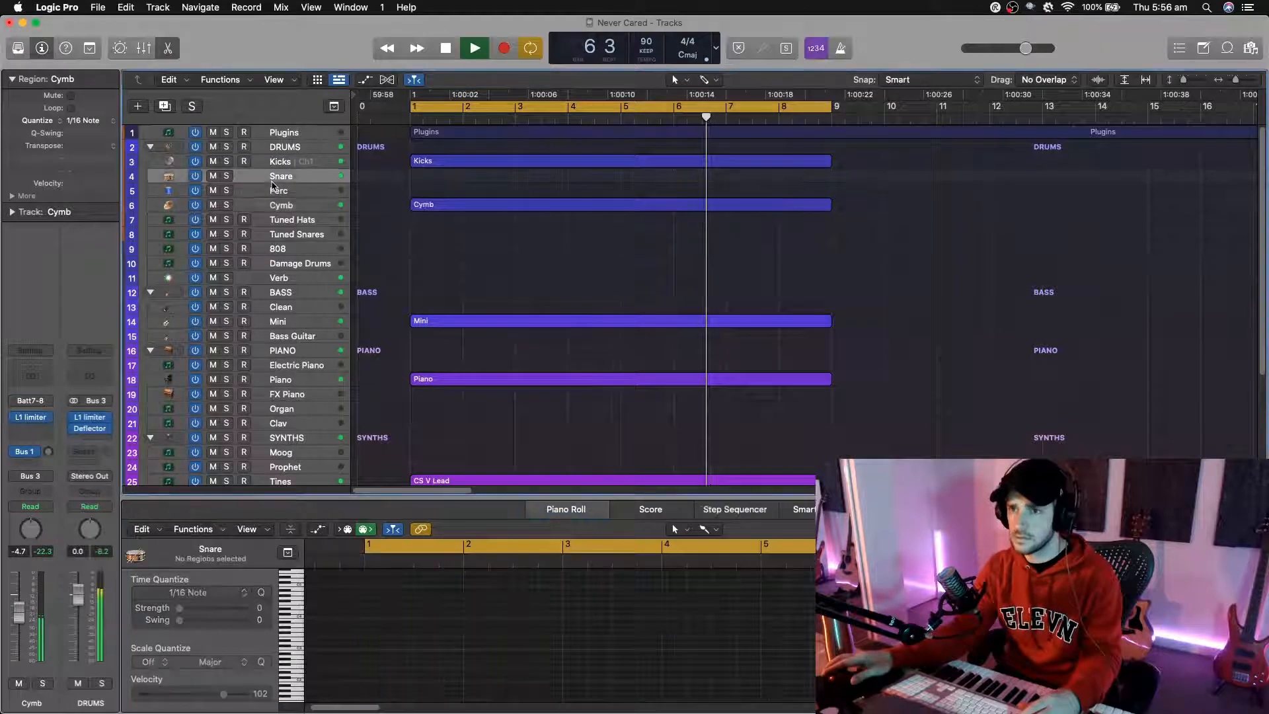
pyautogui.click(33, 383)
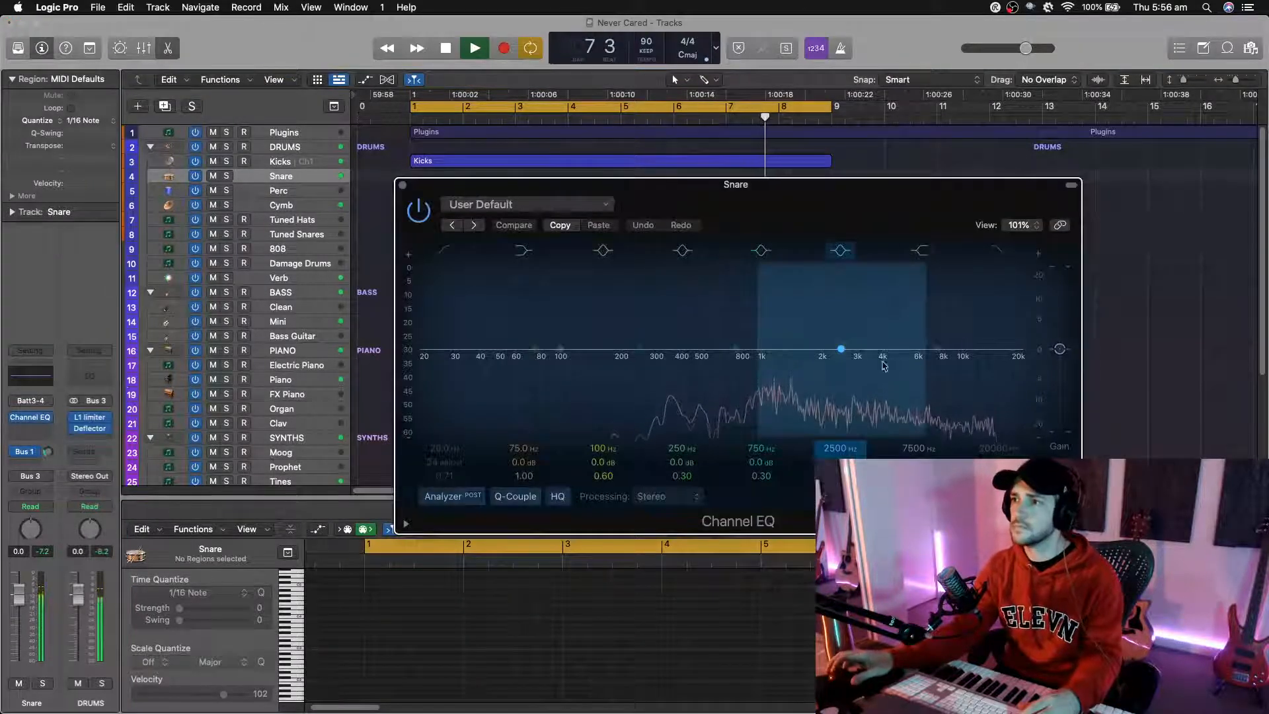
pyautogui.moveTo(919, 349); pyautogui.dragTo(851, 365)
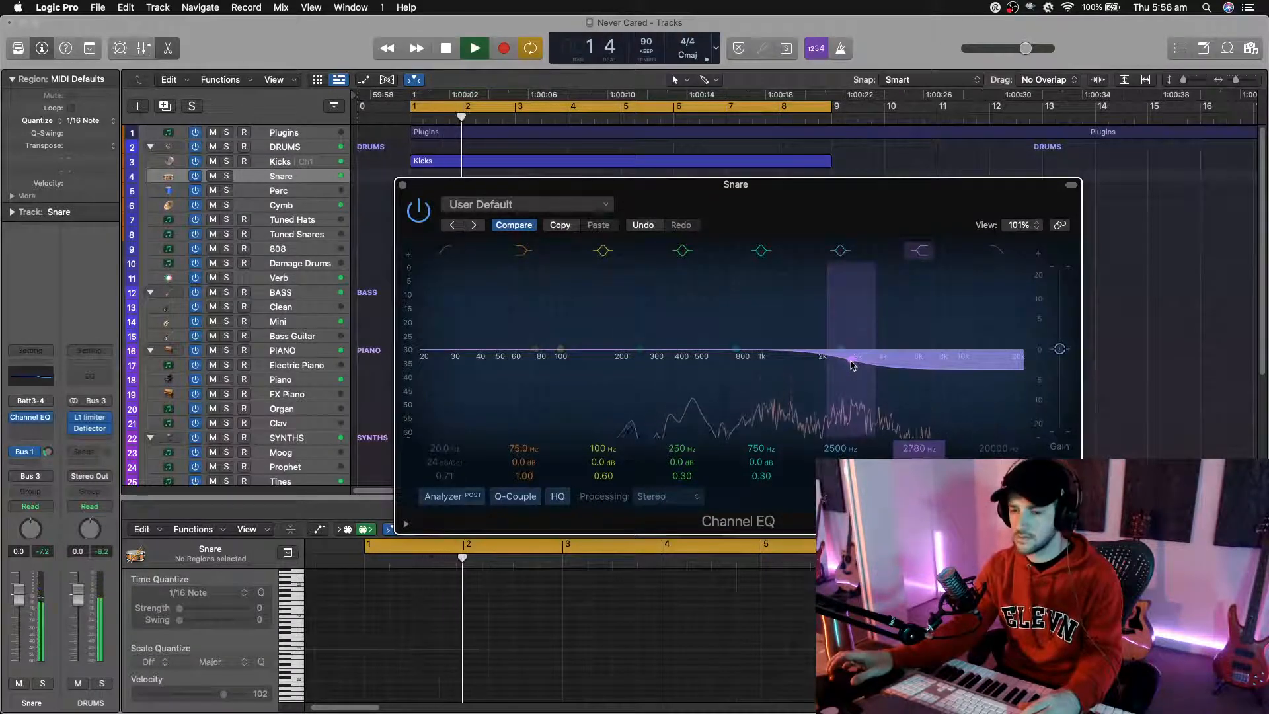
pyautogui.press('super+w')
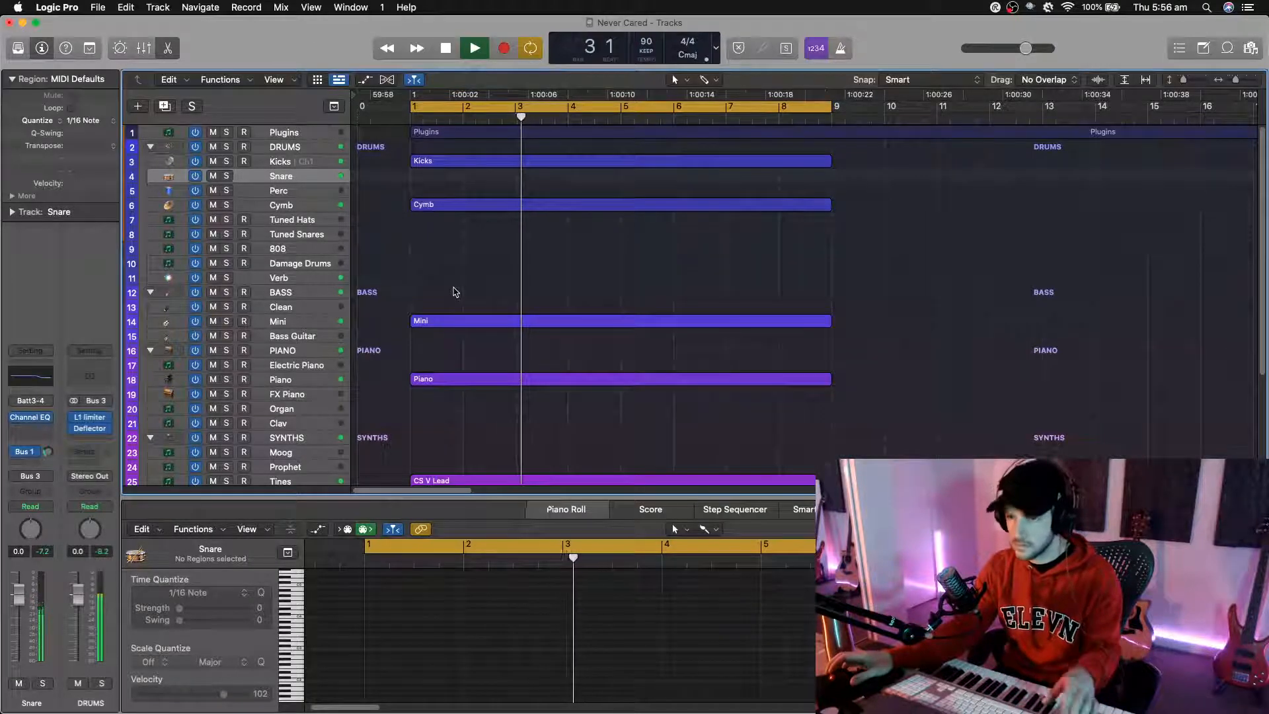
# Step: Arrange the six loop regions as a two-bar section at bar 1 followed by full eight-bar copies at bars 3 and 11
pyautogui.keyDown('ctrl'); pyautogui.keyDown('alt'); pyautogui.click(434, 392); pyautogui.keyUp('alt'); pyautogui.keyUp('ctrl')
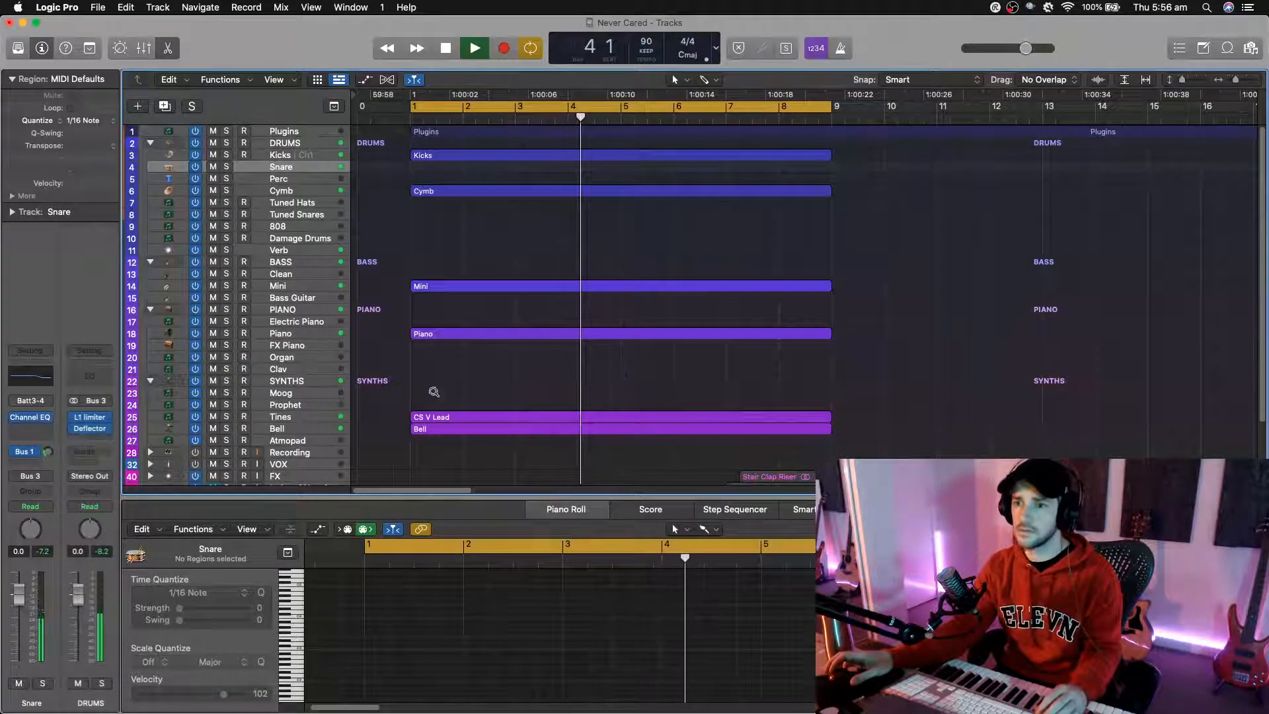
pyautogui.keyDown('ctrl'); pyautogui.keyDown('alt'); pyautogui.click(434, 392); pyautogui.keyUp('alt'); pyautogui.keyUp('ctrl')
pyautogui.keyDown('ctrl'); pyautogui.keyDown('alt'); pyautogui.click(433, 392); pyautogui.keyUp('alt'); pyautogui.keyUp('ctrl')
pyautogui.keyDown('ctrl'); pyautogui.keyDown('alt'); pyautogui.click(433, 392); pyautogui.keyUp('alt'); pyautogui.keyUp('ctrl')
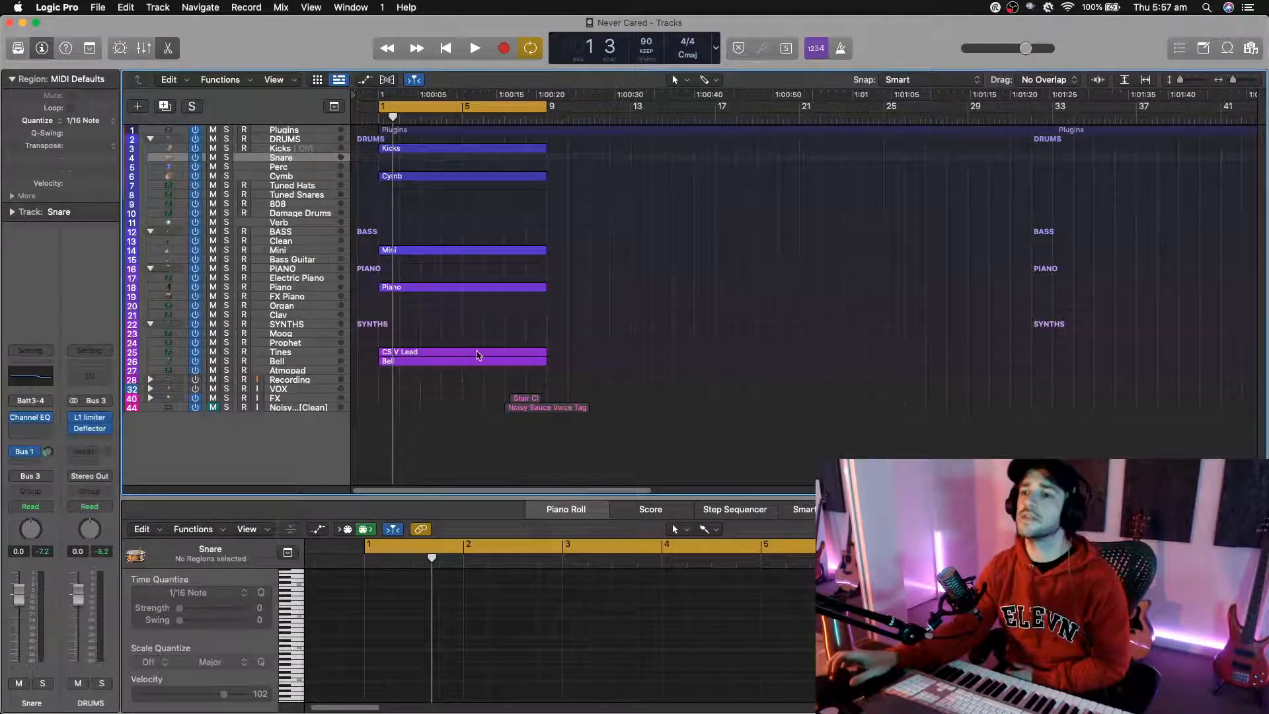
pyautogui.moveTo(462, 387); pyautogui.dragTo(437, 147)
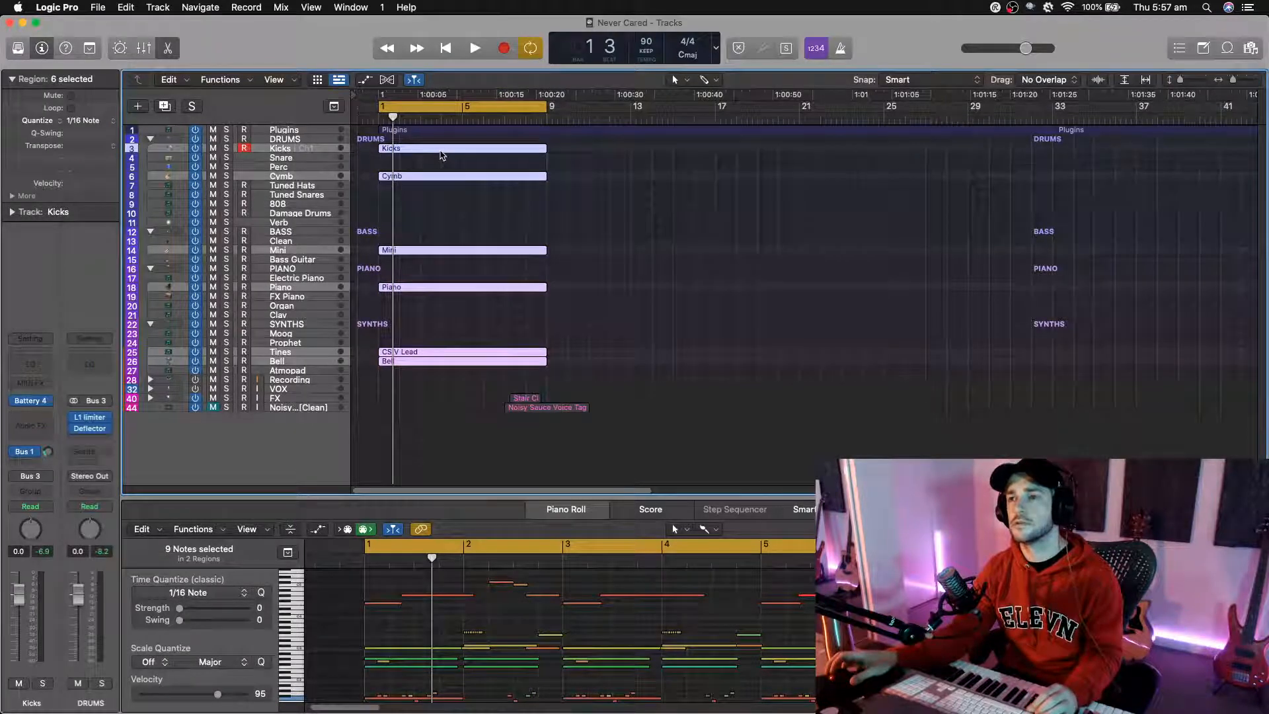
pyautogui.moveTo(454, 153); pyautogui.dragTo(651, 151)
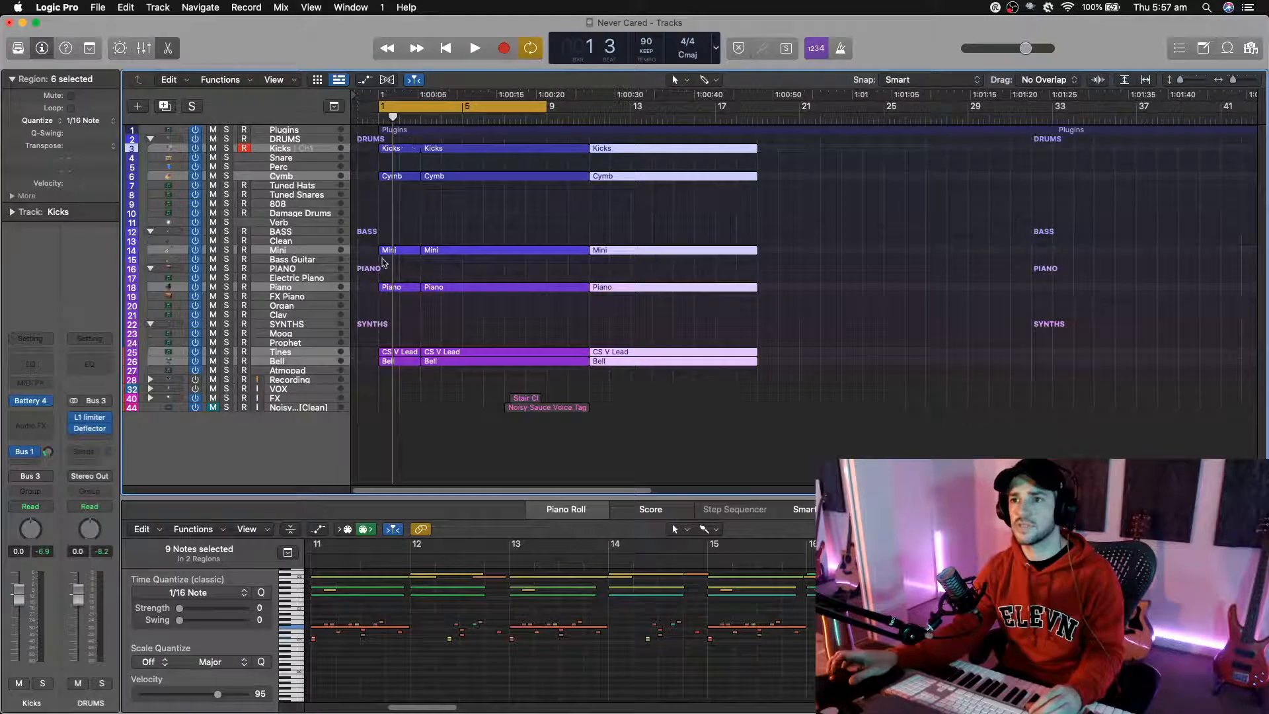
# Step: Delete the Kicks, Cymb, Mini and Piano regions from the two-bar intro and audition it with cycling turned off
pyautogui.press('super+z')
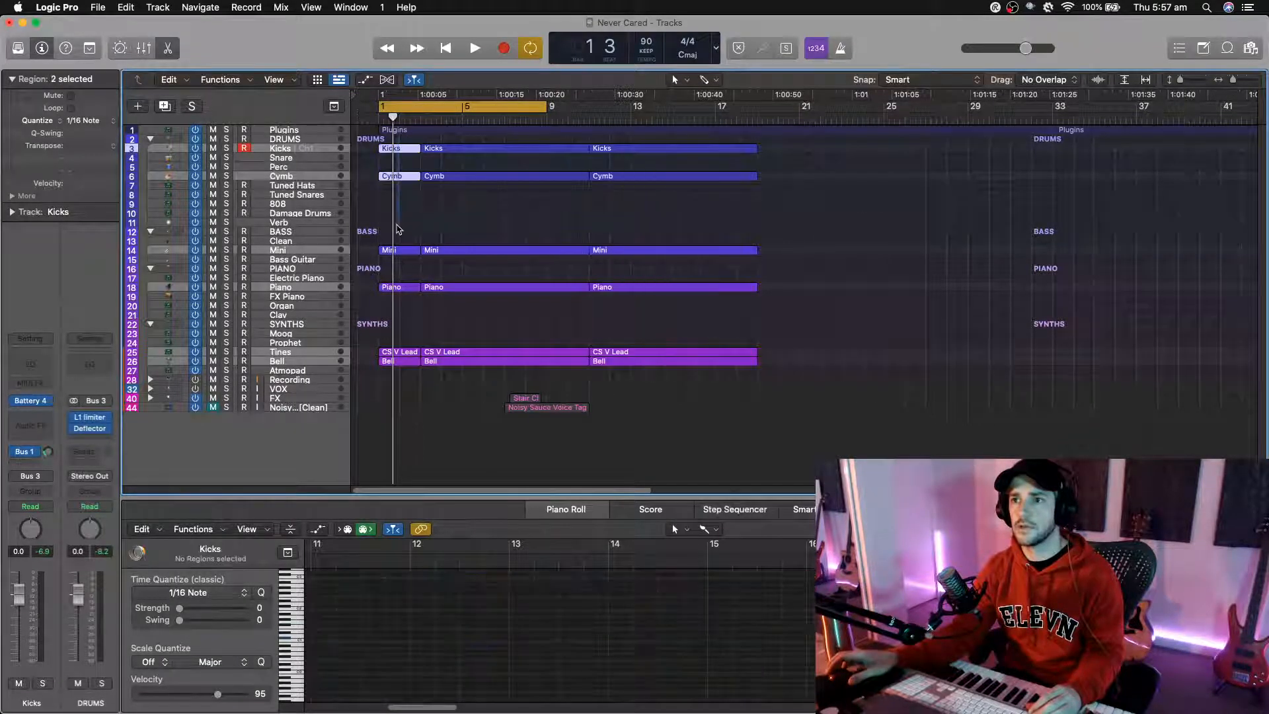
pyautogui.click(399, 250)
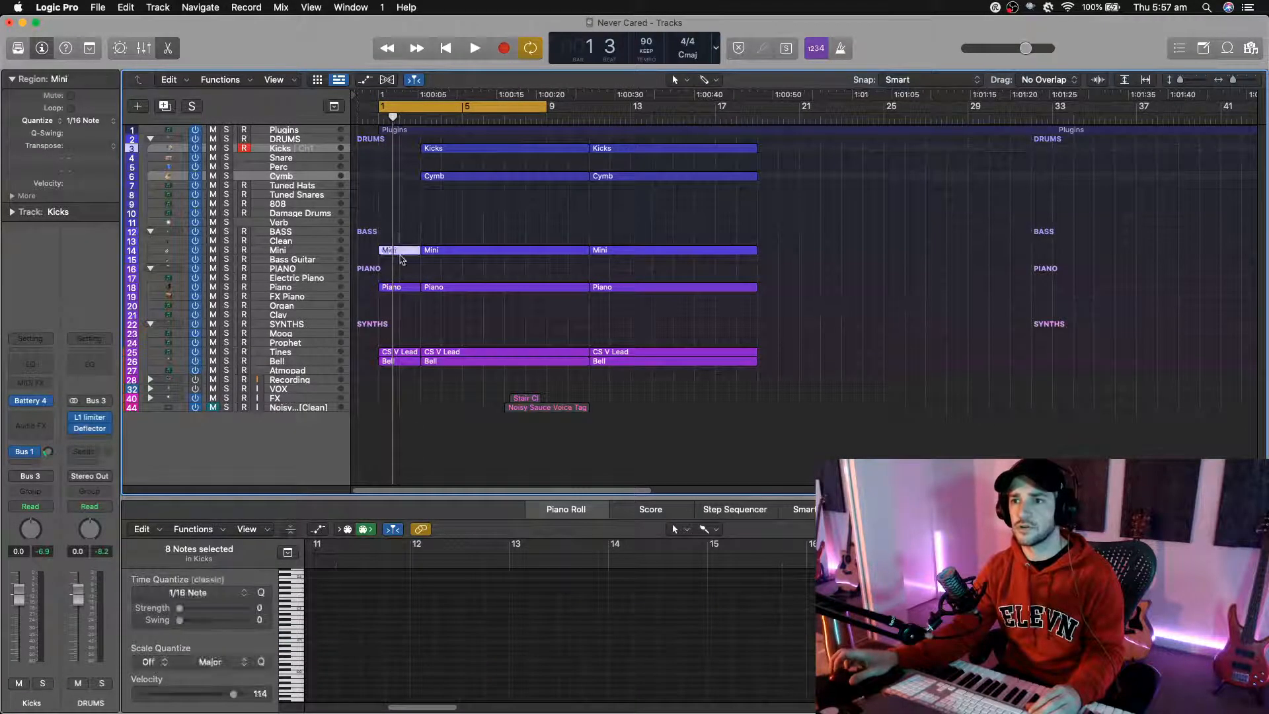
pyautogui.press('Delete')
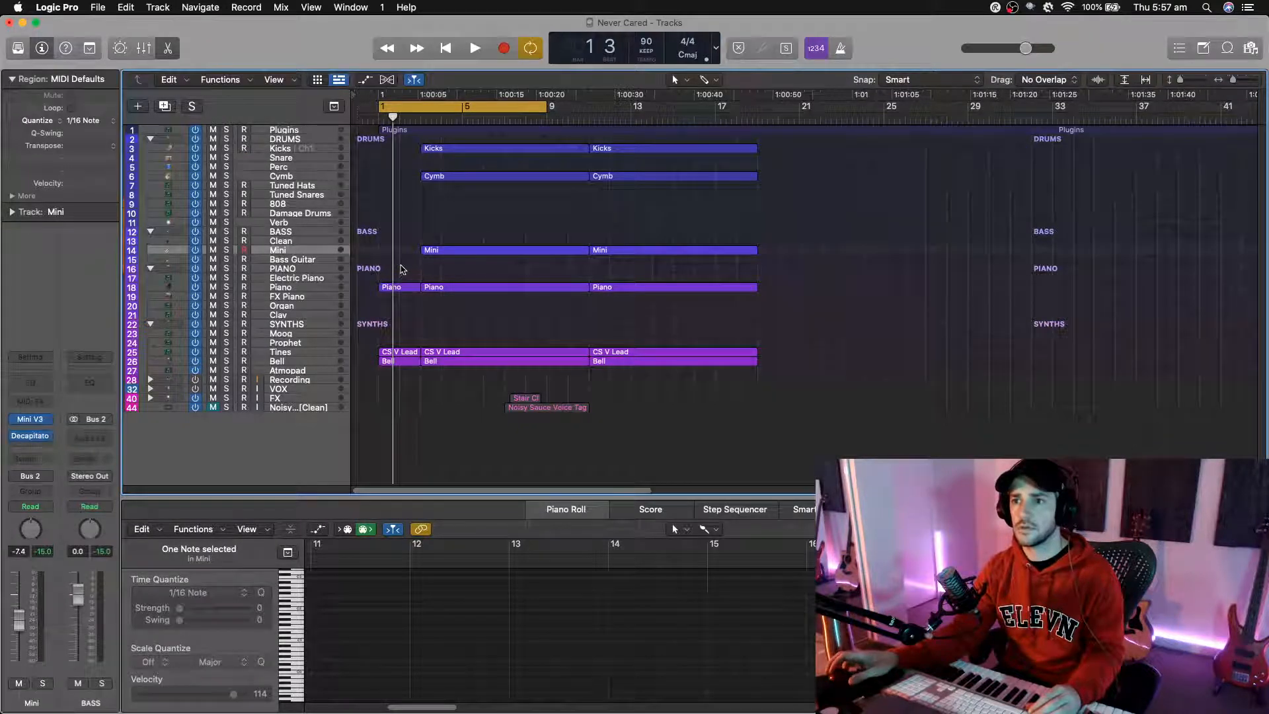
pyautogui.click(401, 287)
pyautogui.press('Delete')
pyautogui.press('space')
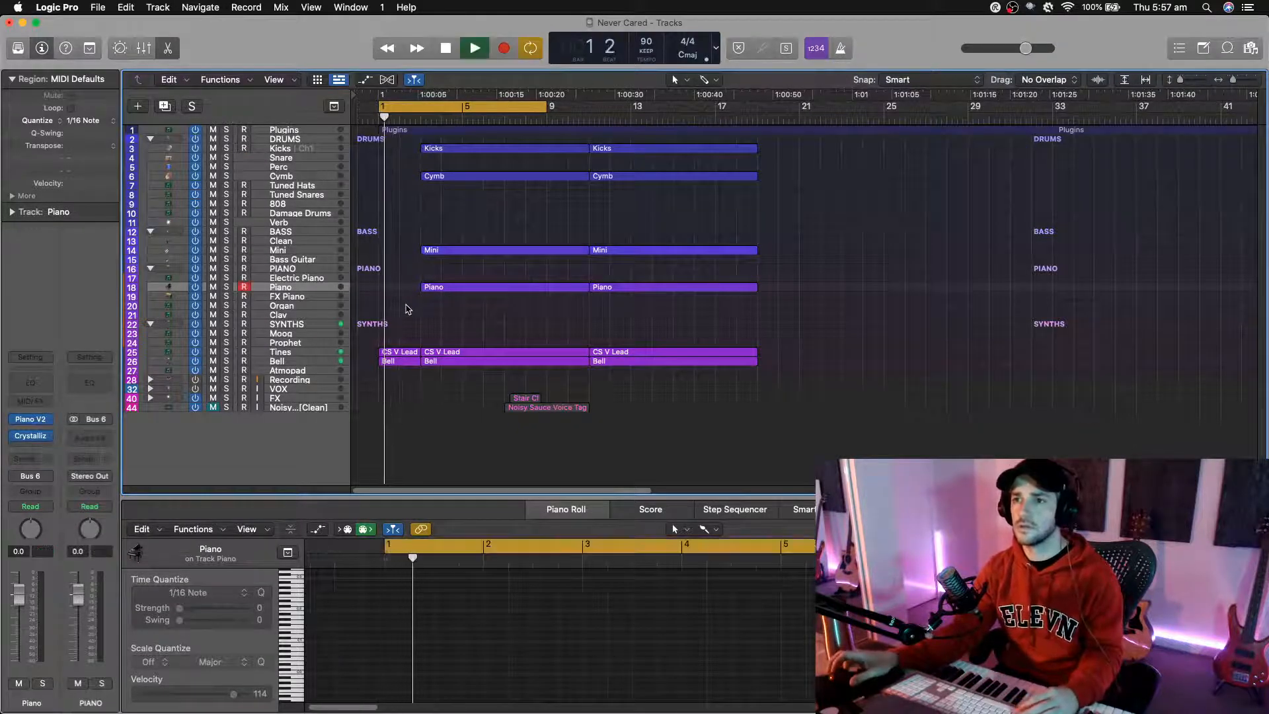
pyautogui.click(461, 109)
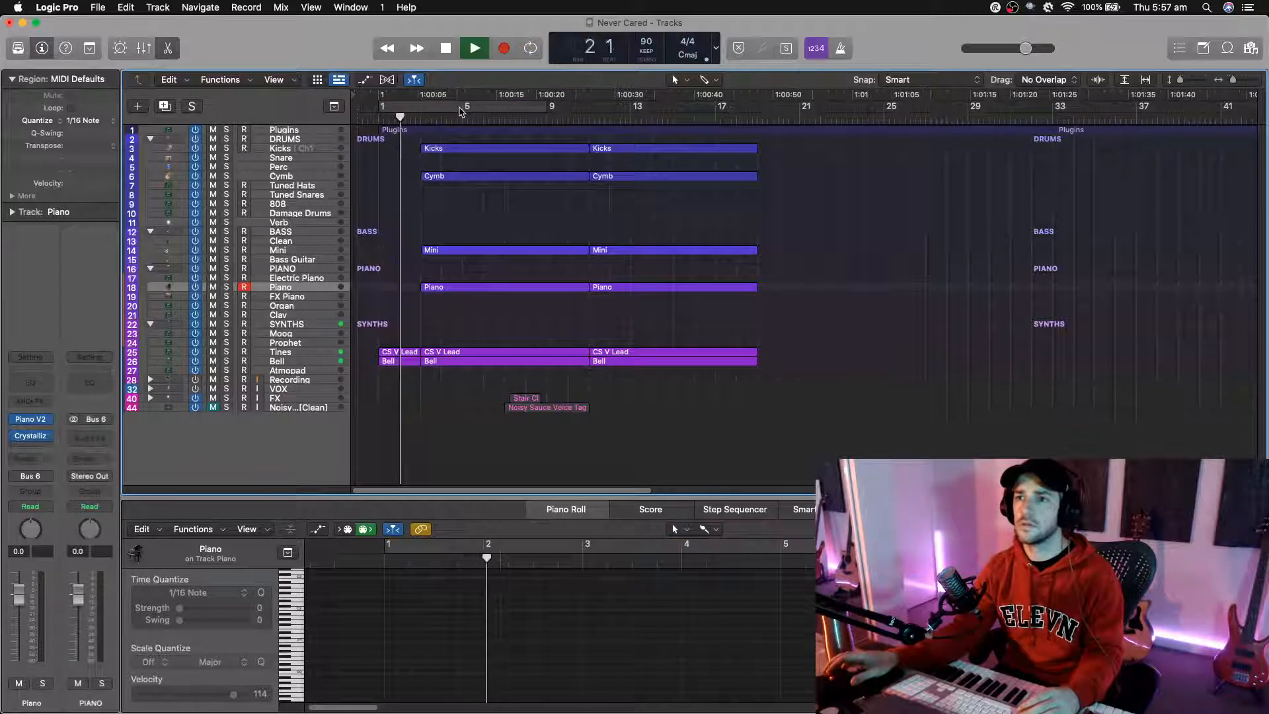
pyautogui.press('space')
pyautogui.click(445, 155)
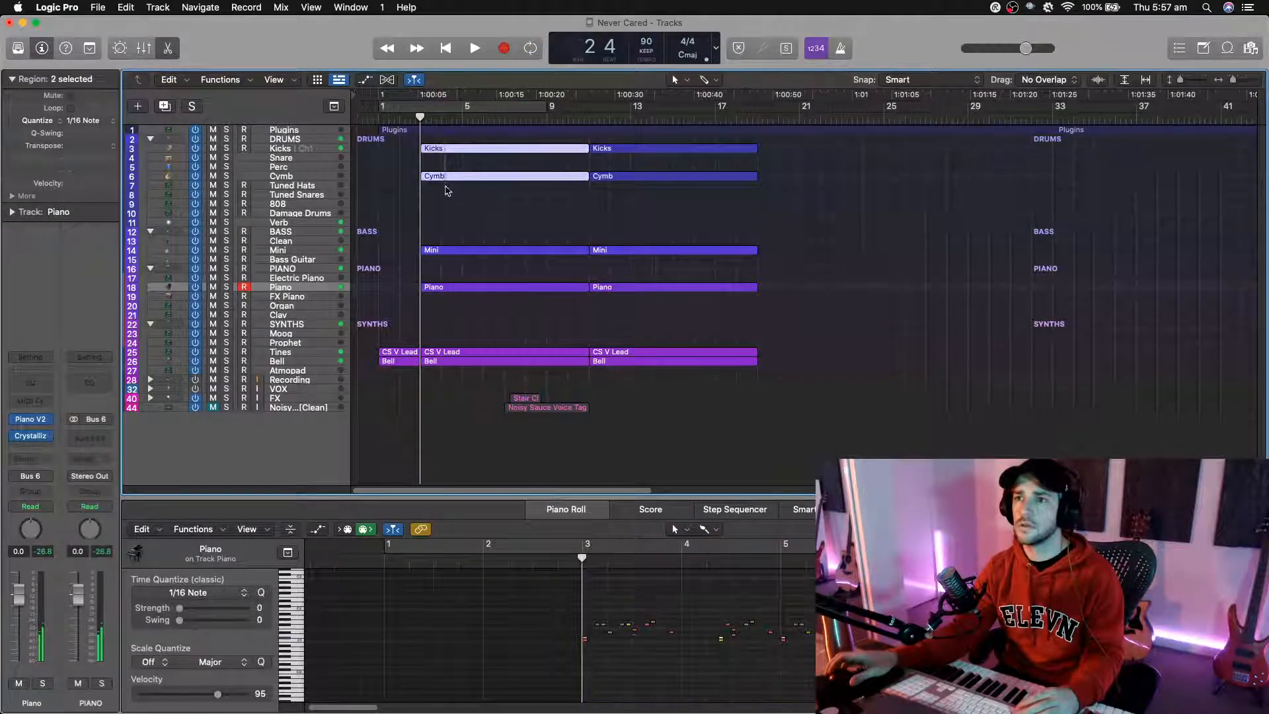
pyautogui.press('Delete')
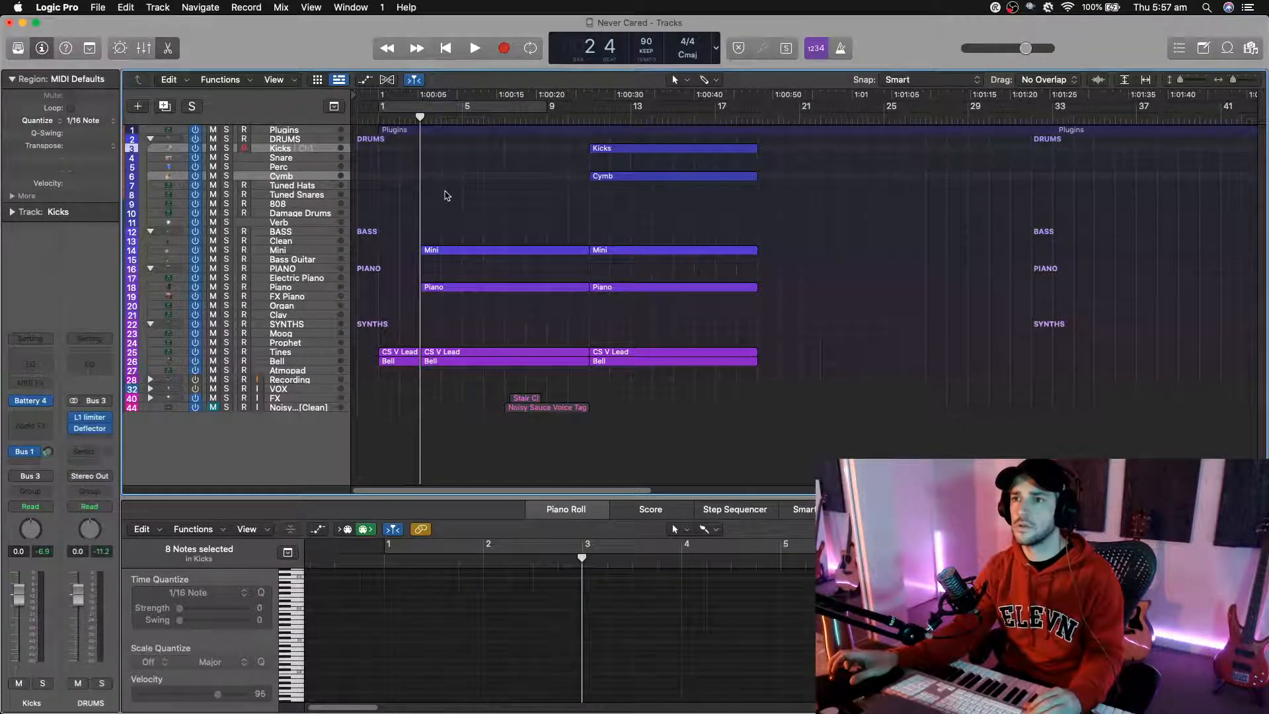
pyautogui.press('super+z')
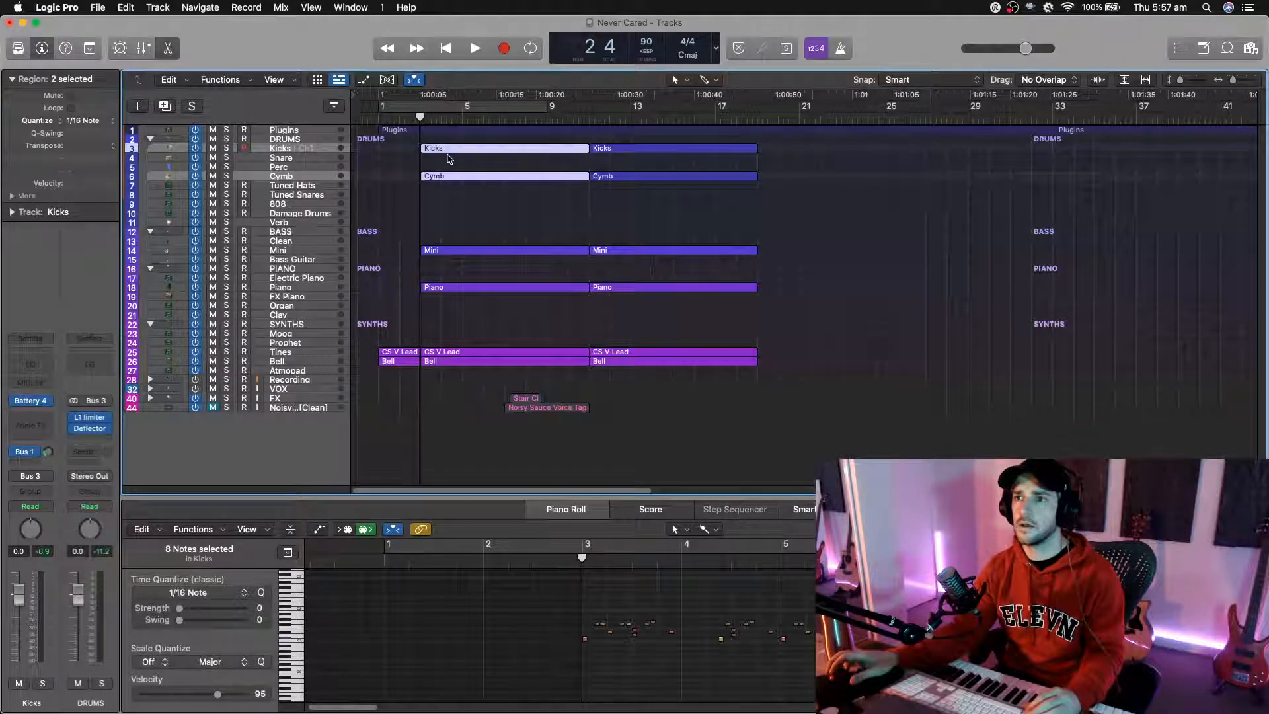
# Step: Delete the Kicks and Cymb regions from bars 3 to 11
pyautogui.click(448, 158)
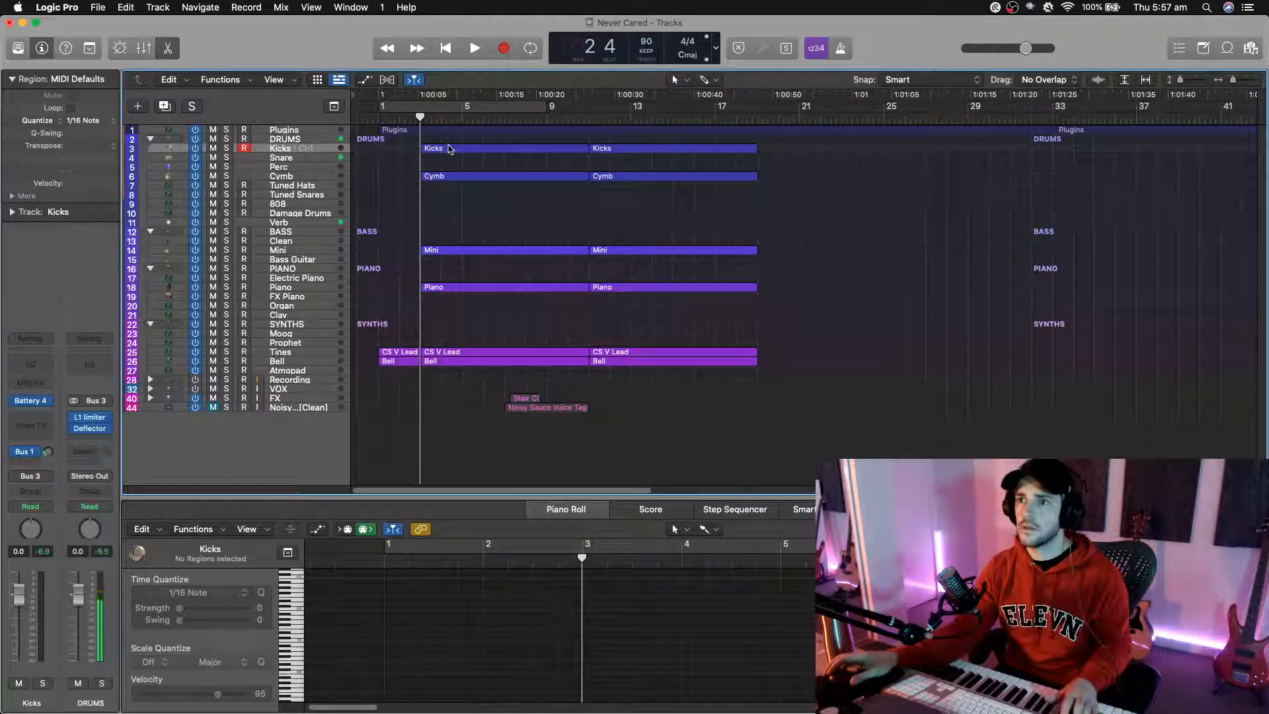
pyautogui.moveTo(448, 142); pyautogui.dragTo(452, 183)
pyautogui.press('Delete')
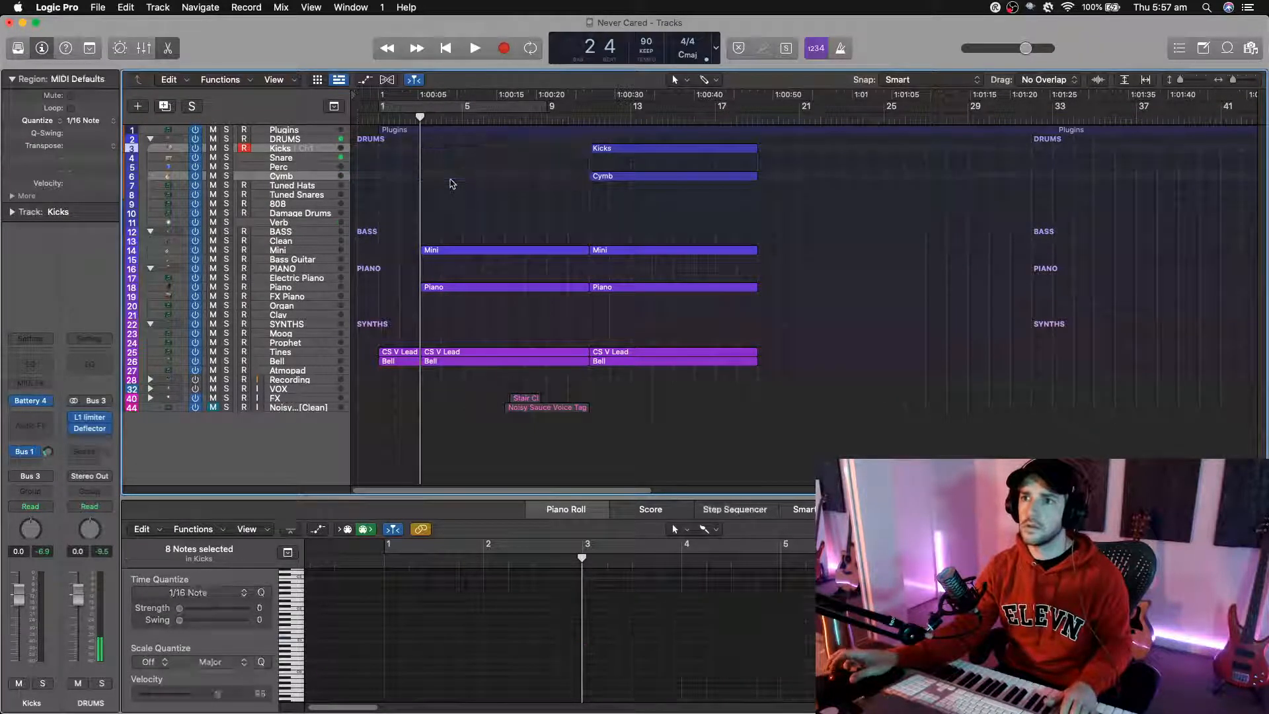
# Step: Set the cycle range to bars 3 to 11 and record a new part on the Kicks track across it
pyautogui.click(423, 111)
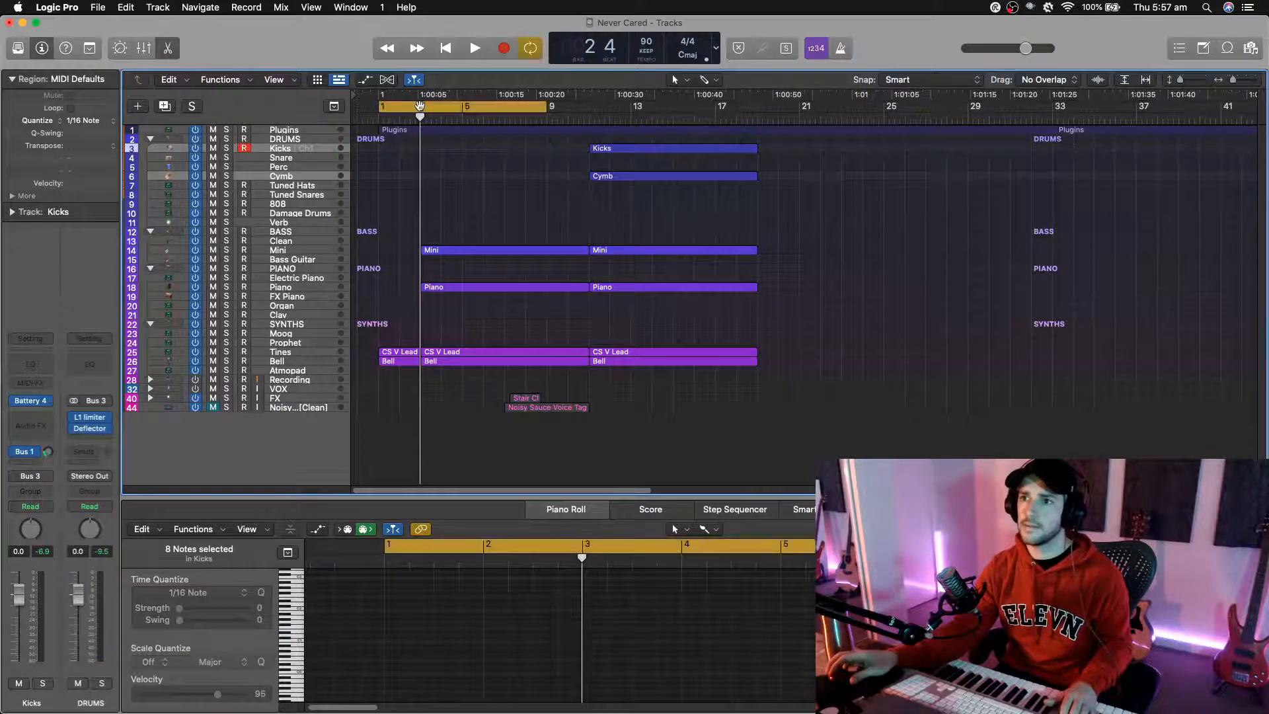
pyautogui.click(423, 110)
pyautogui.moveTo(424, 110); pyautogui.dragTo(583, 137)
pyautogui.press('space')
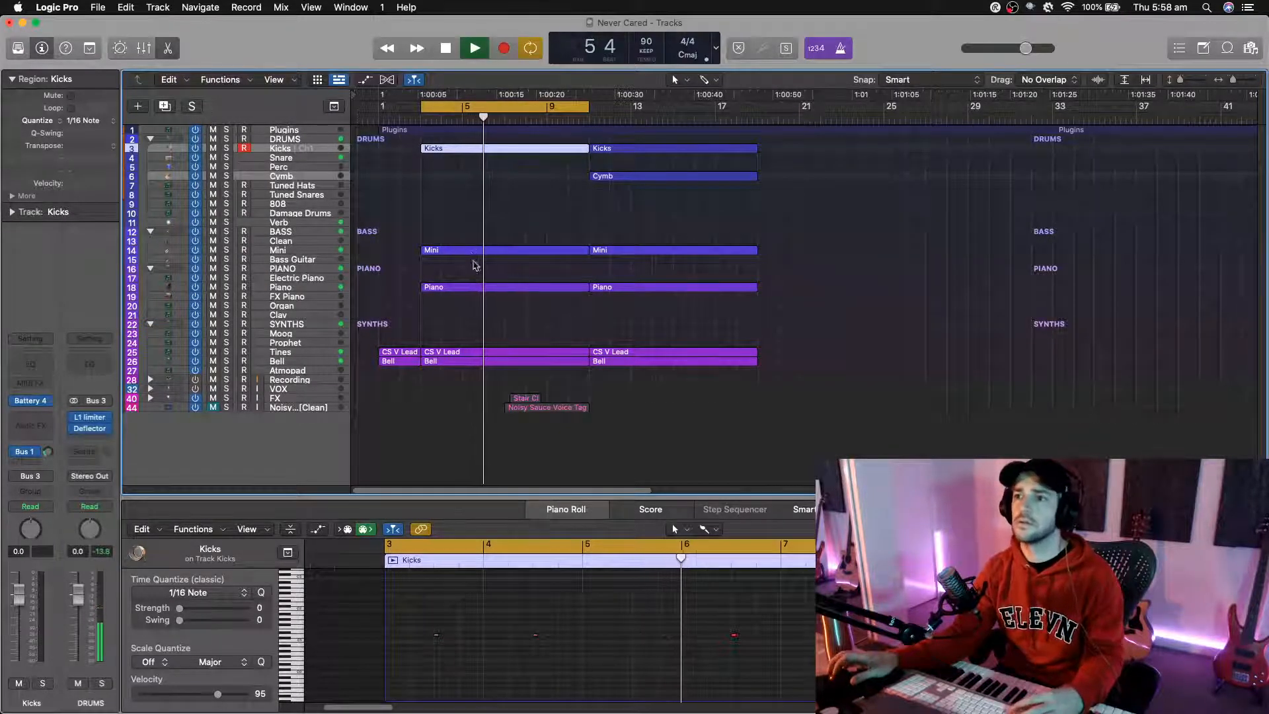
# Step: Delete the Piano region from bars 3 to 11, and turn off cycling to listen on into the following section
pyautogui.click(480, 288)
pyautogui.press('Delete')
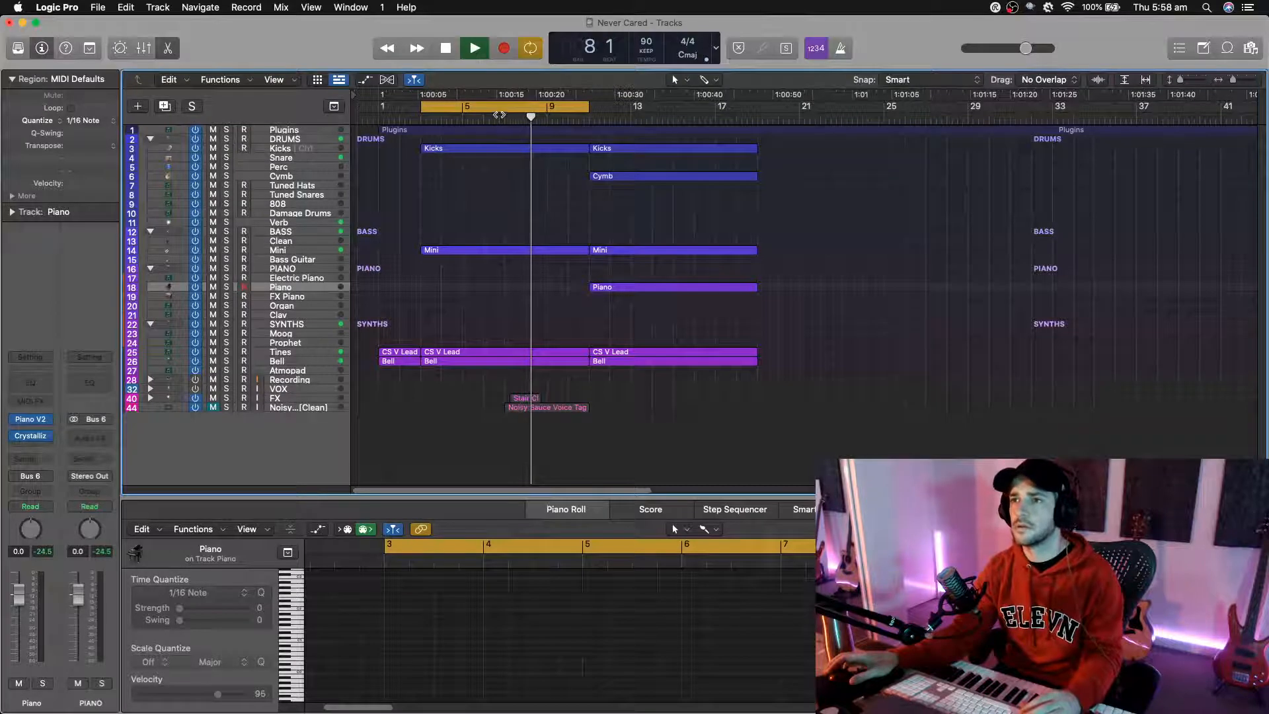
pyautogui.click(499, 107)
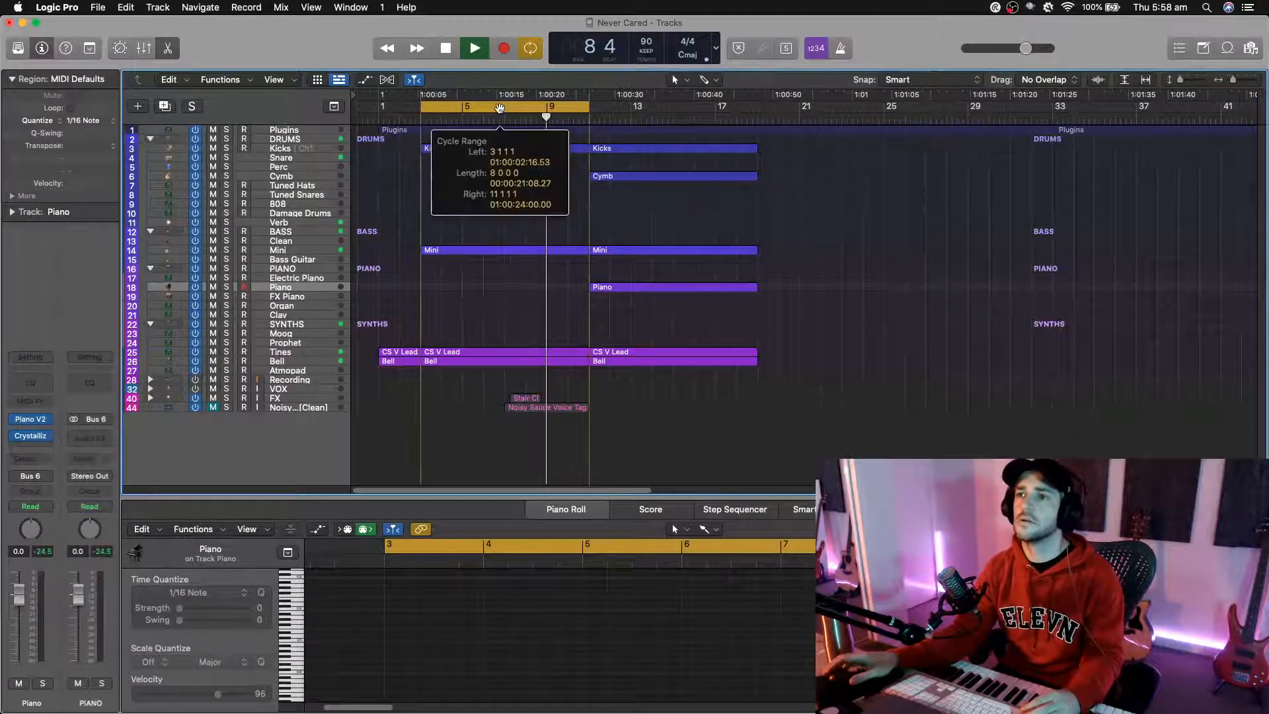
pyautogui.click(482, 107)
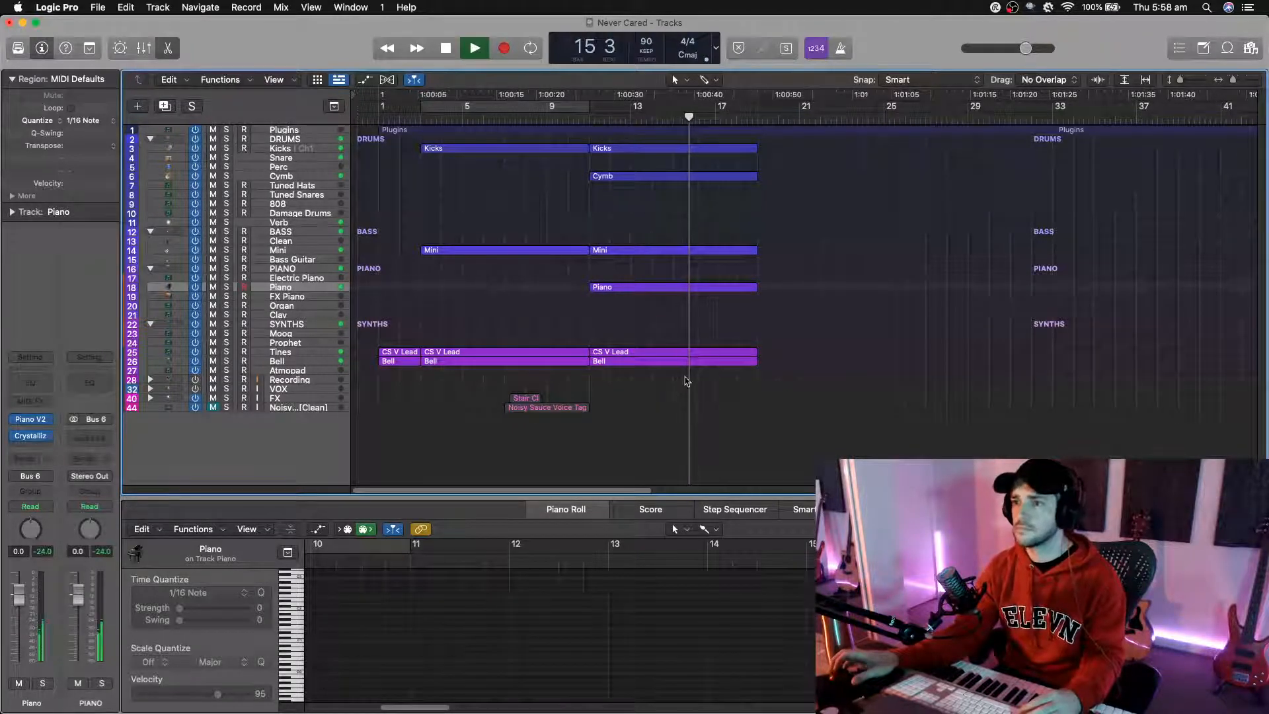
# Step: Repeat all six regions of the section starting at bar 11 so that a copy follows at bar 19
pyautogui.moveTo(669, 397); pyautogui.dragTo(664, 144)
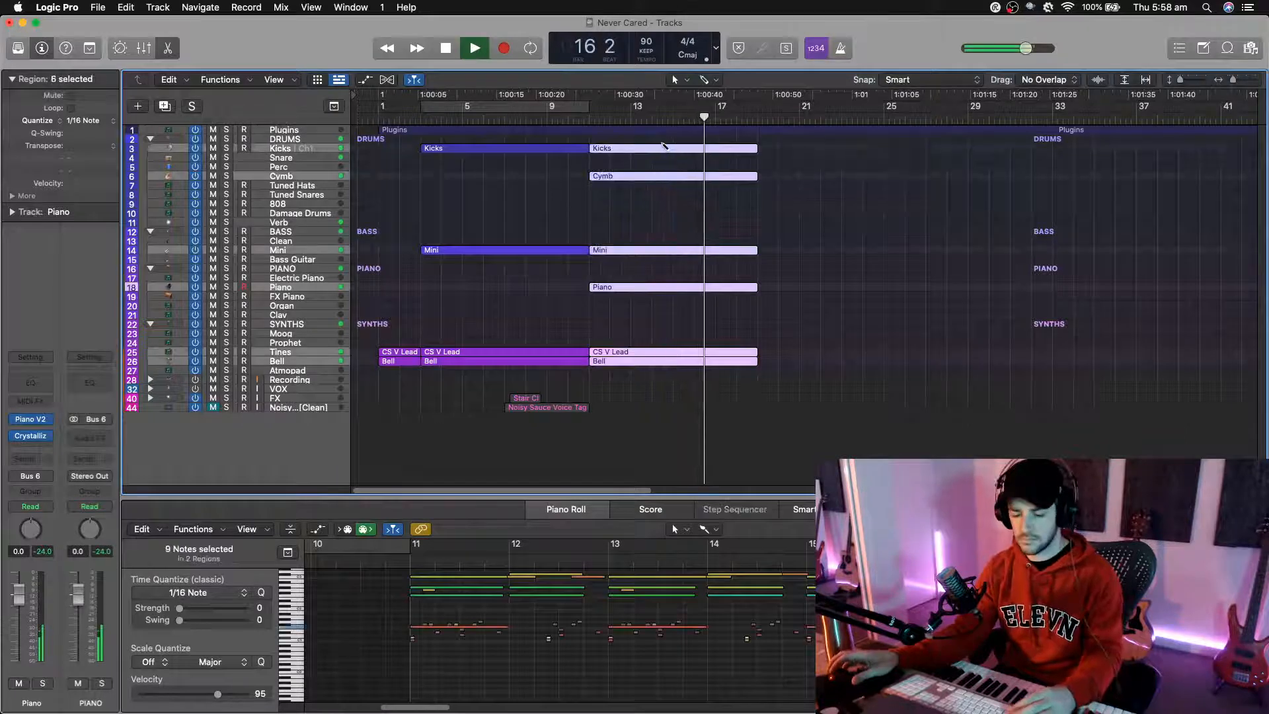
pyautogui.press('cmd+r')
pyautogui.click(795, 337)
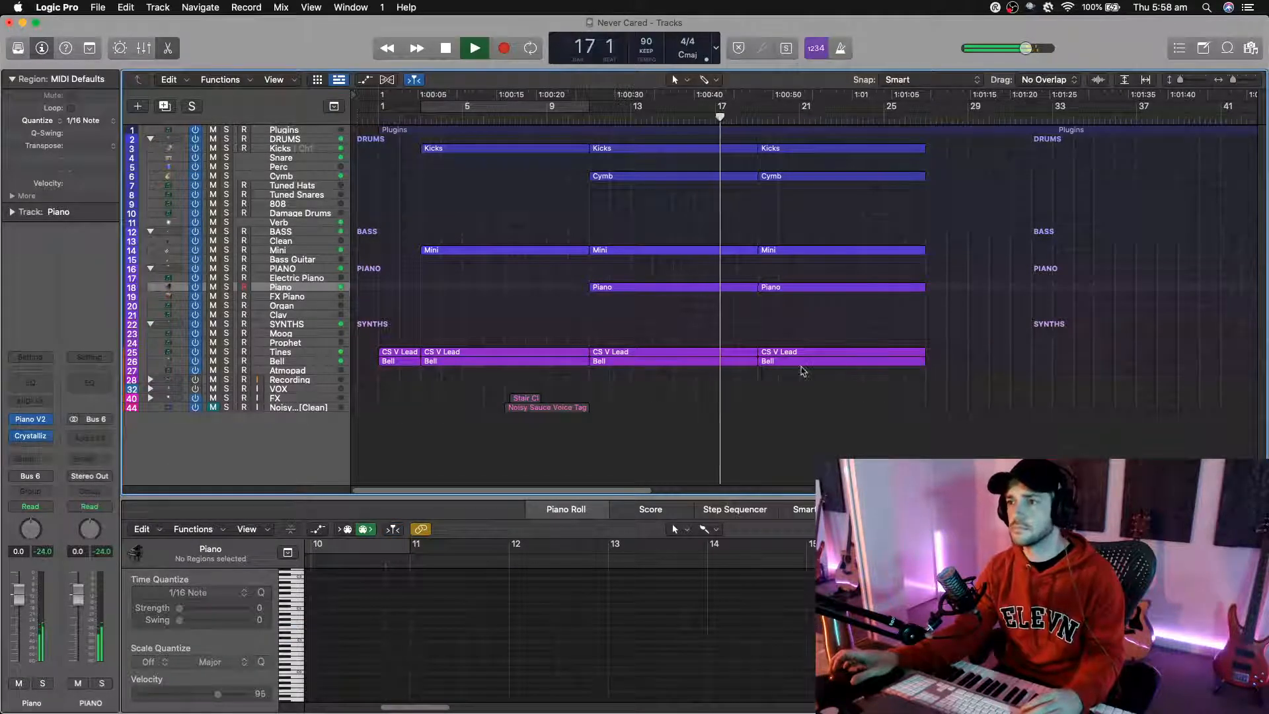
# Step: Delete the Mini and Piano regions from the section starting at bar 19 and listen through it
pyautogui.click(782, 251)
pyautogui.press('Delete')
pyautogui.click(787, 288)
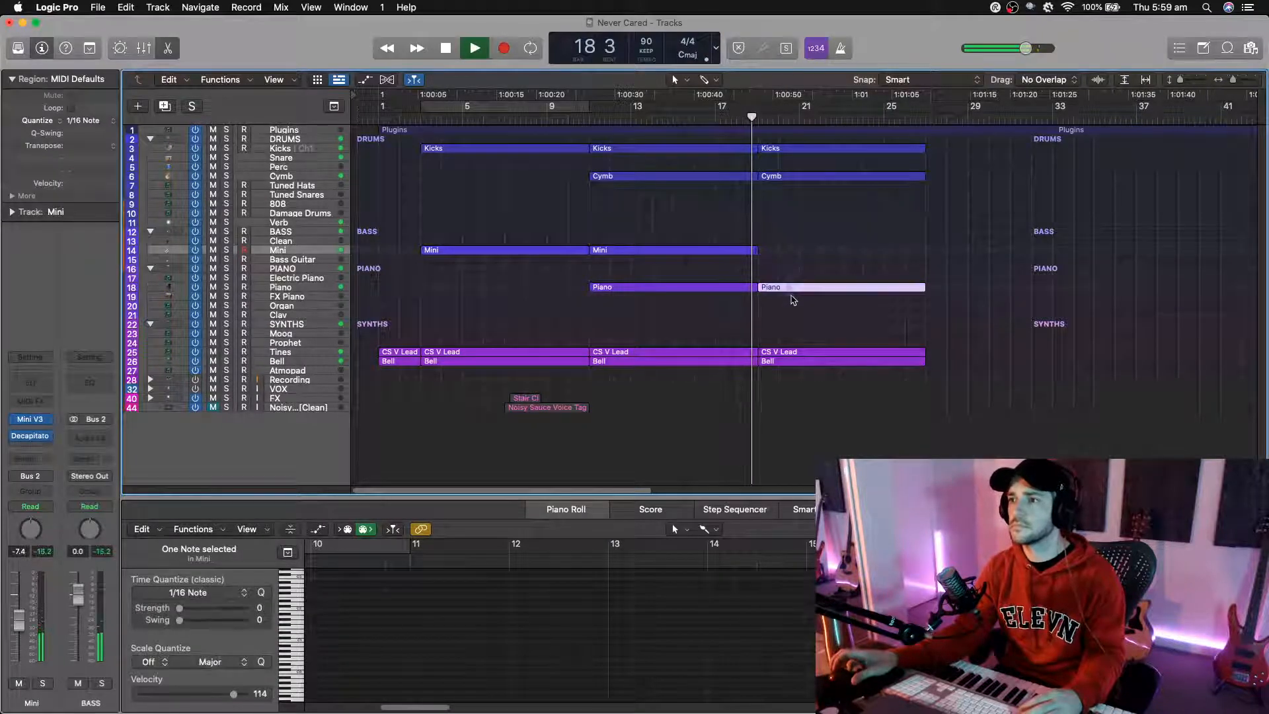
pyautogui.press('Delete')
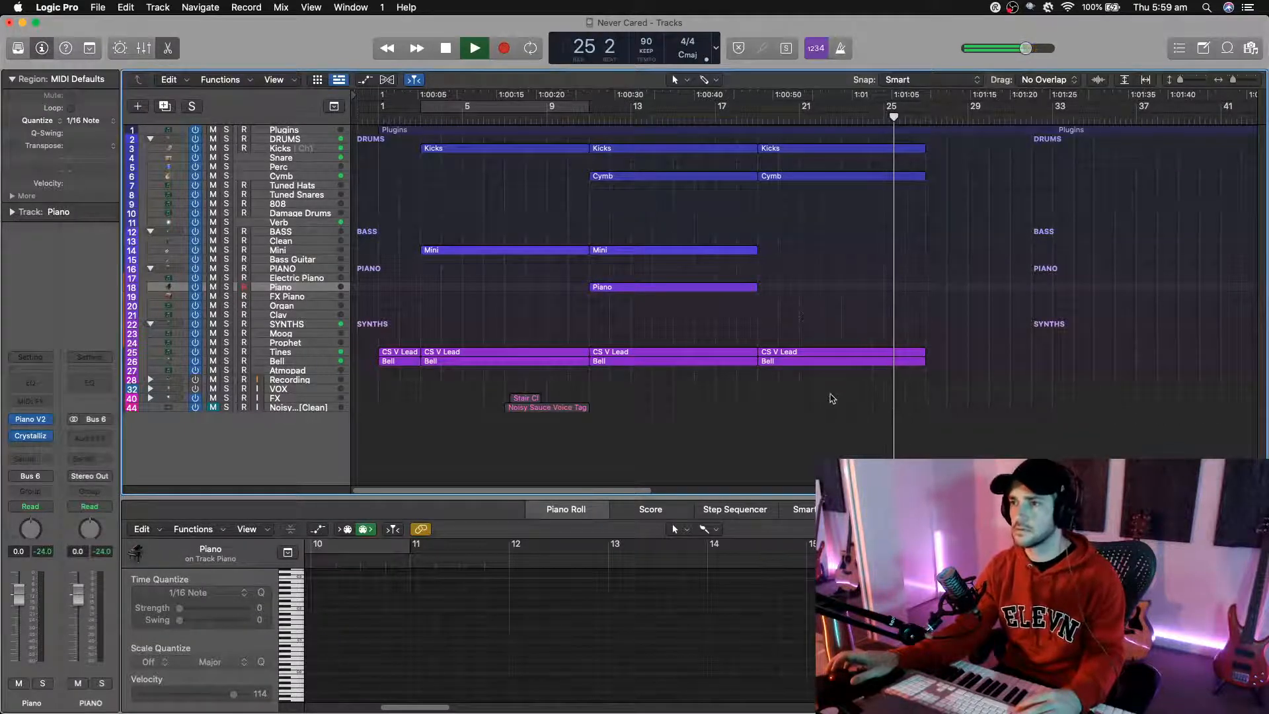
pyautogui.press('space')
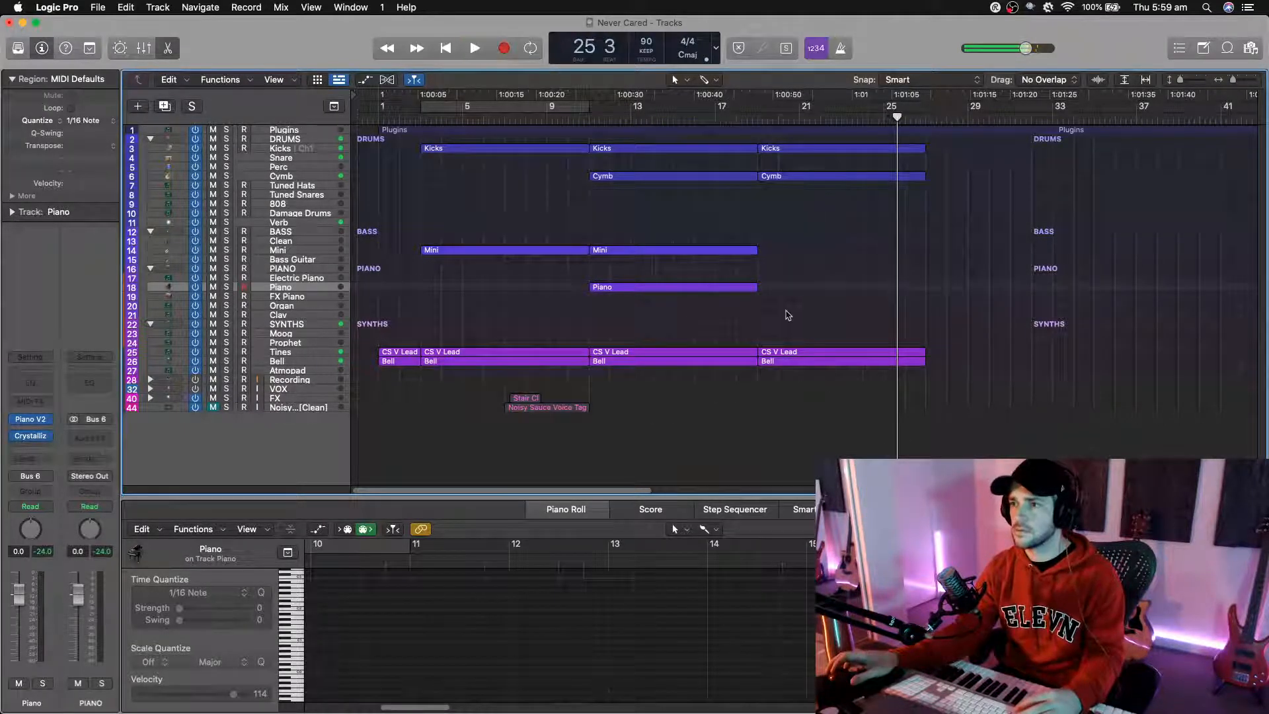
# Step: Delete the Bell region from the section starting at bar 19 and audition the transition from bar 18
pyautogui.click(786, 364)
pyautogui.press('Delete')
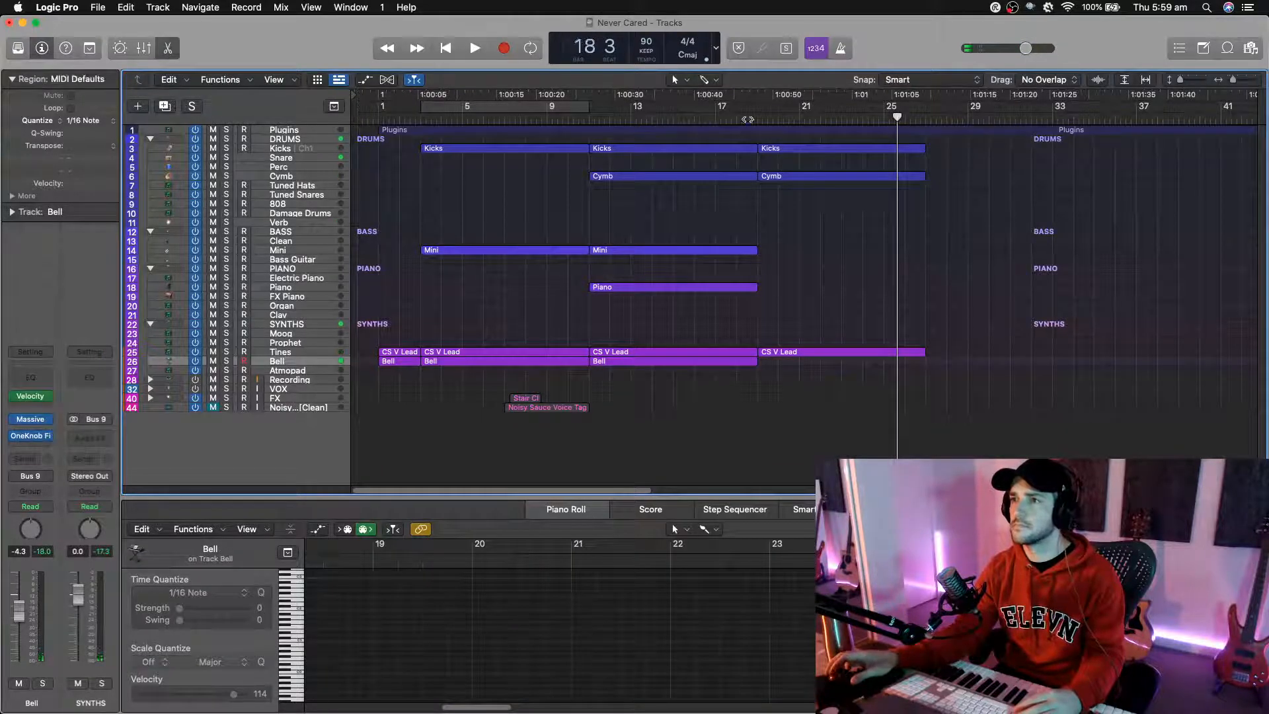
pyautogui.doubleClick(746, 119)
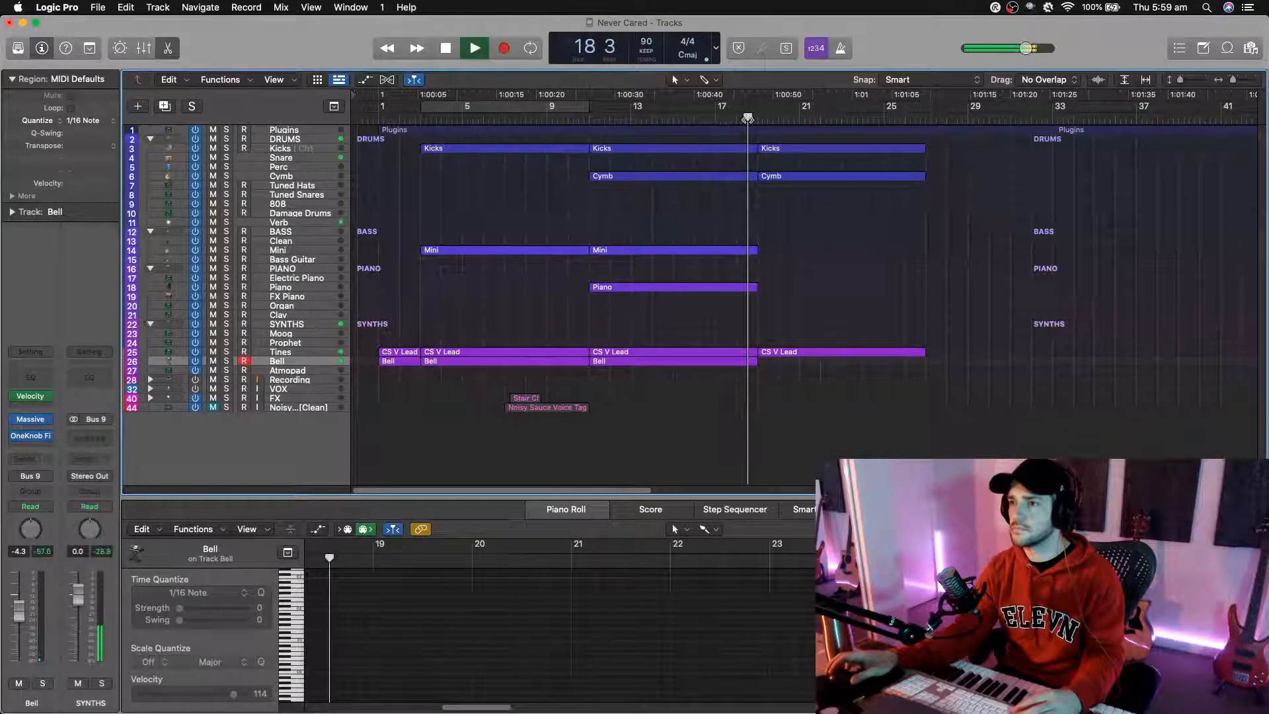
pyautogui.click(699, 287)
pyautogui.press('space')
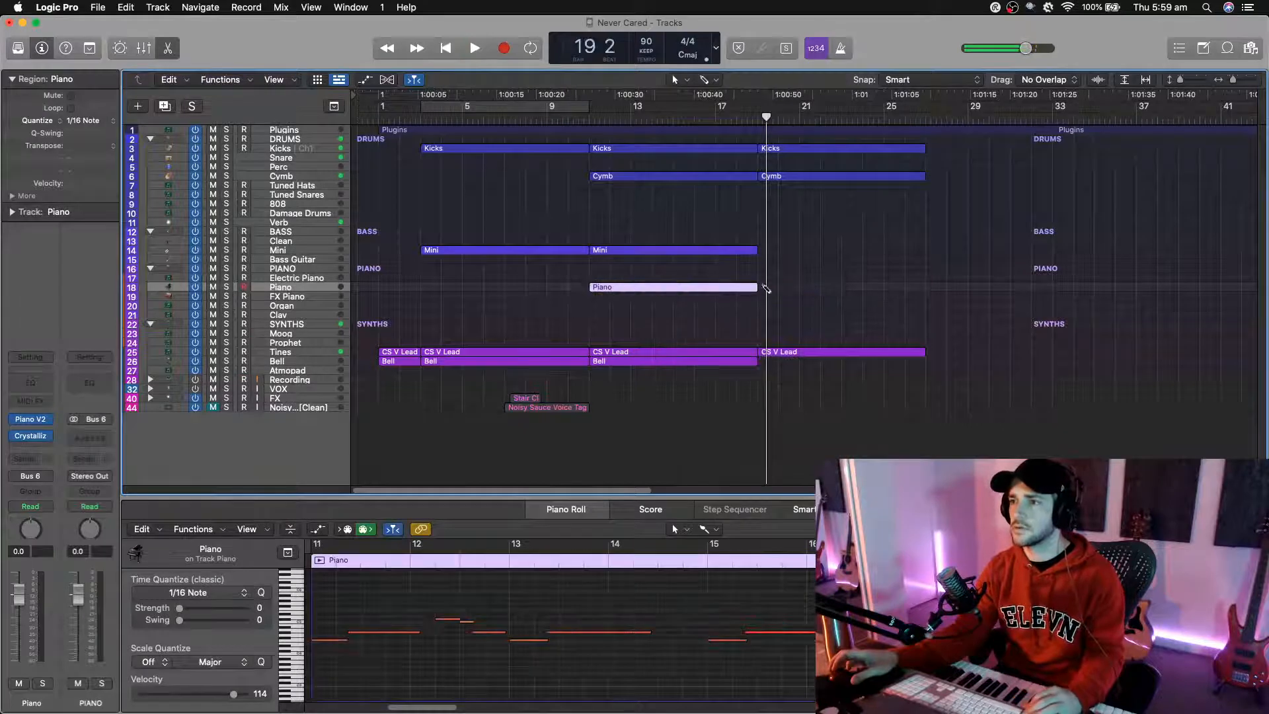
# Step: Delete the CS V Lead region at bar 19 and copy the preceding Bell region into that section
pyautogui.click(809, 356)
pyautogui.press('Delete')
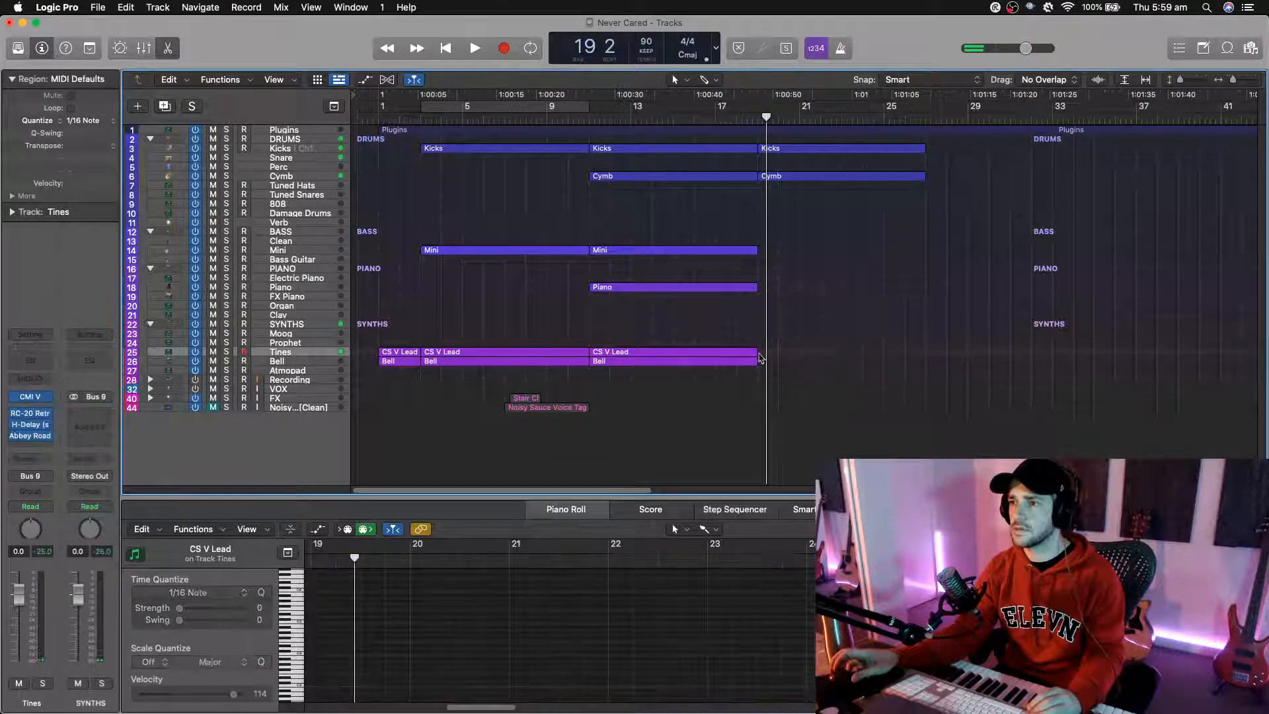
pyautogui.click(718, 363)
pyautogui.moveTo(718, 363); pyautogui.dragTo(887, 364)
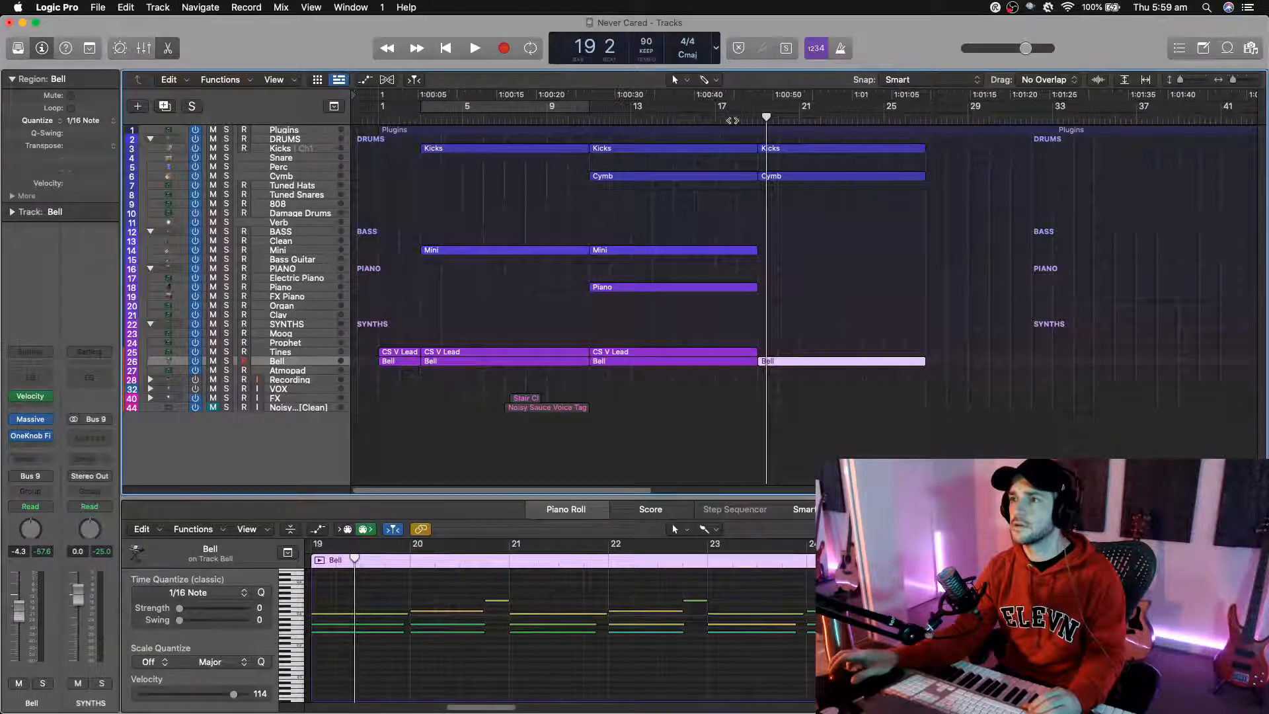
# Step: Copy the Piano region from bar 11 to bar 19 and listen through the section from bar 18
pyautogui.press('space')
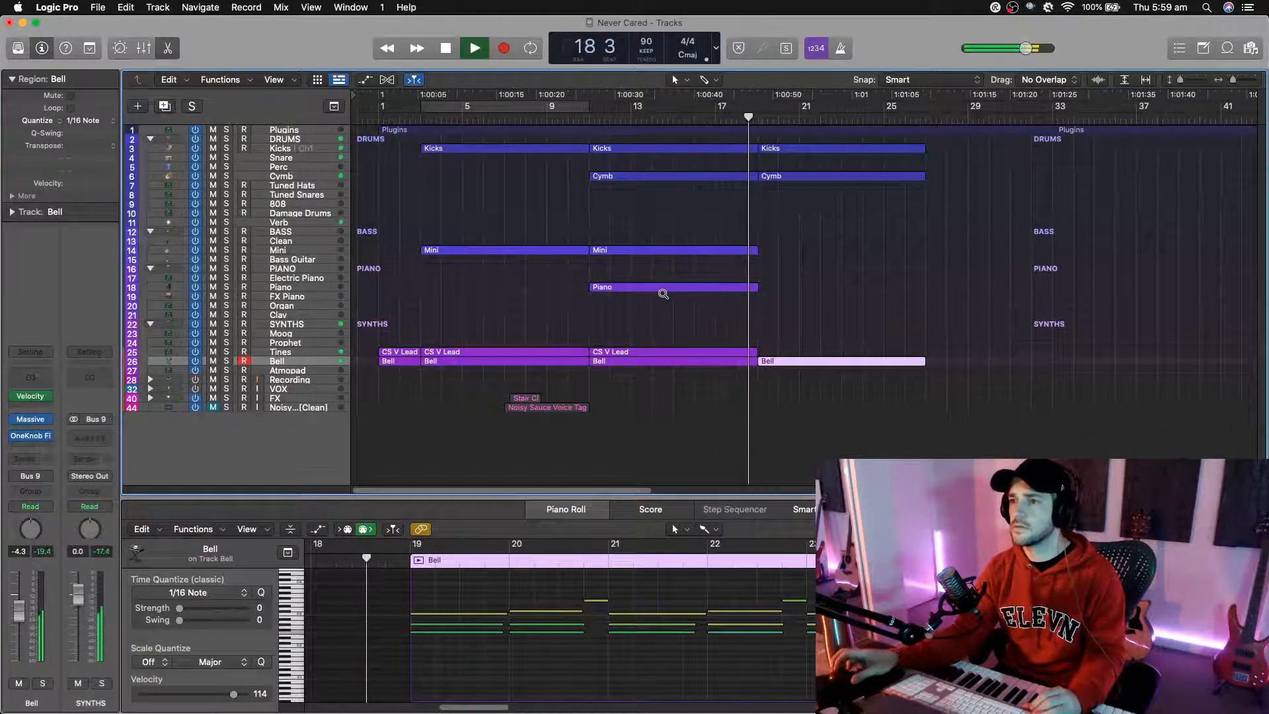
pyautogui.moveTo(663, 290); pyautogui.dragTo(836, 289)
pyautogui.moveTo(833, 290); pyautogui.dragTo(835, 291)
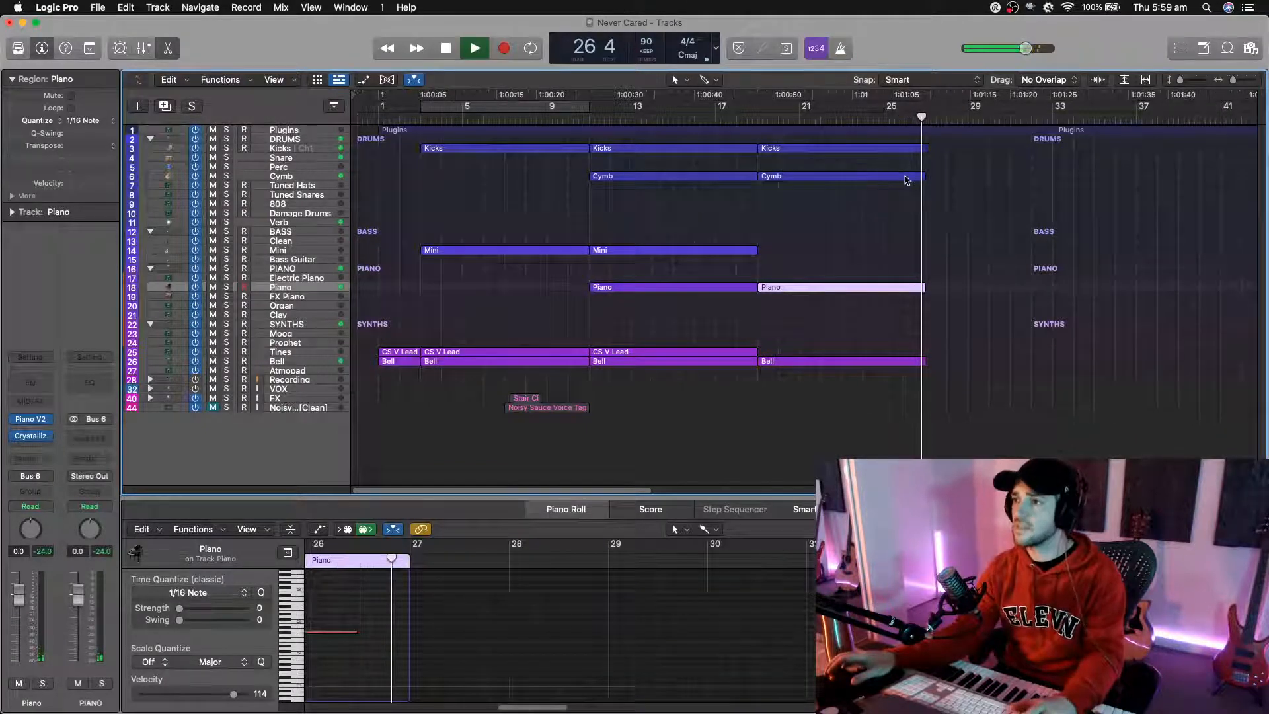
# Step: Repeat the Kicks, Cymb, Piano and Bell regions from bar 19 so they continue at bar 27
pyautogui.press('space')
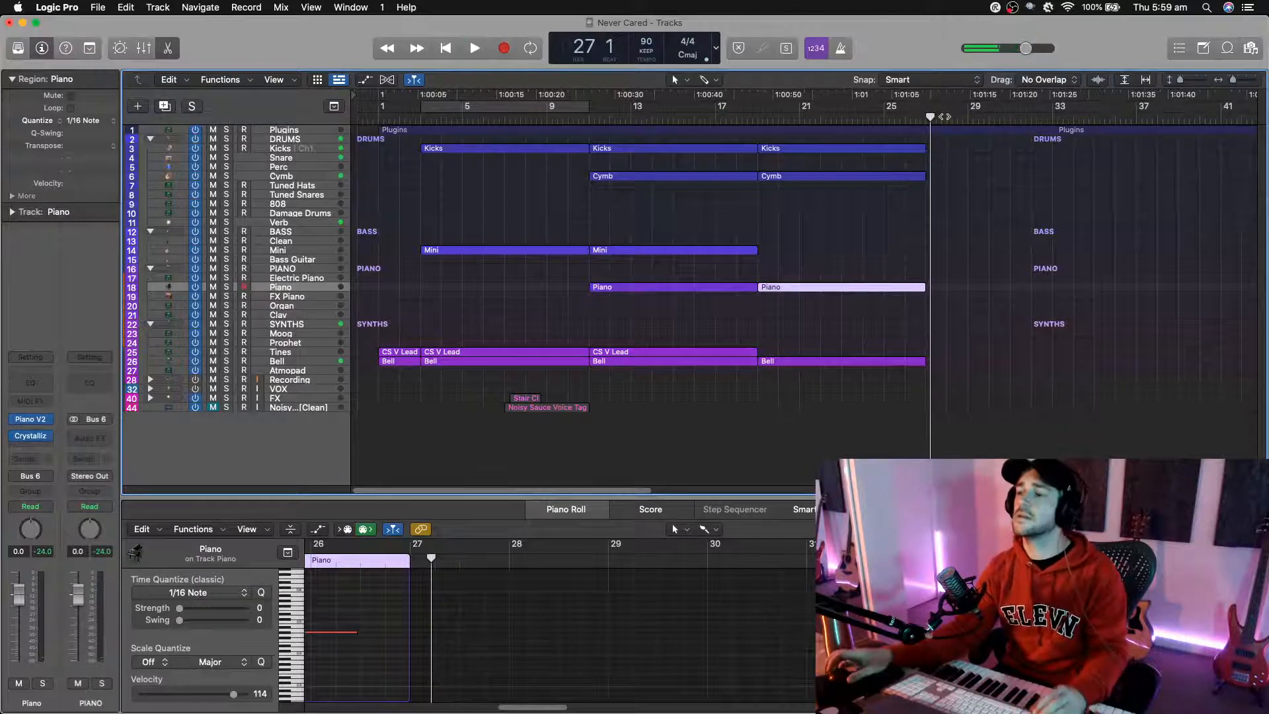
pyautogui.press('super+Left')
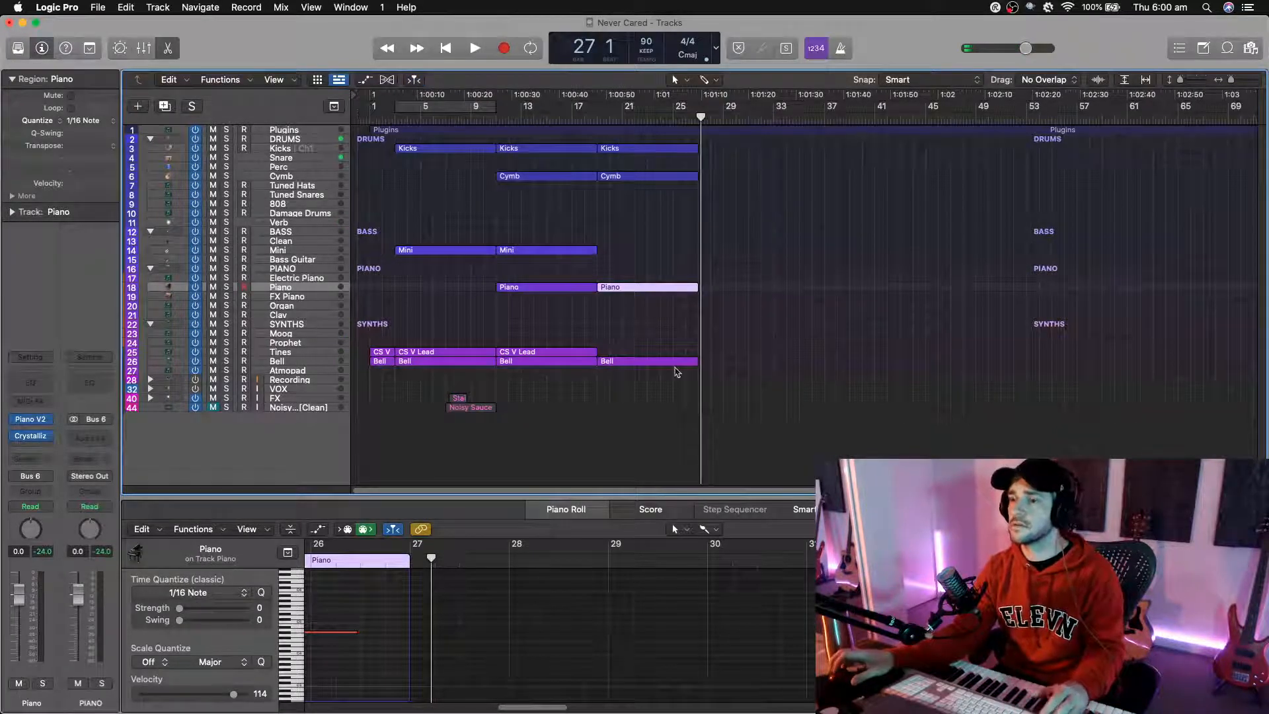
pyautogui.moveTo(668, 378); pyautogui.dragTo(671, 150)
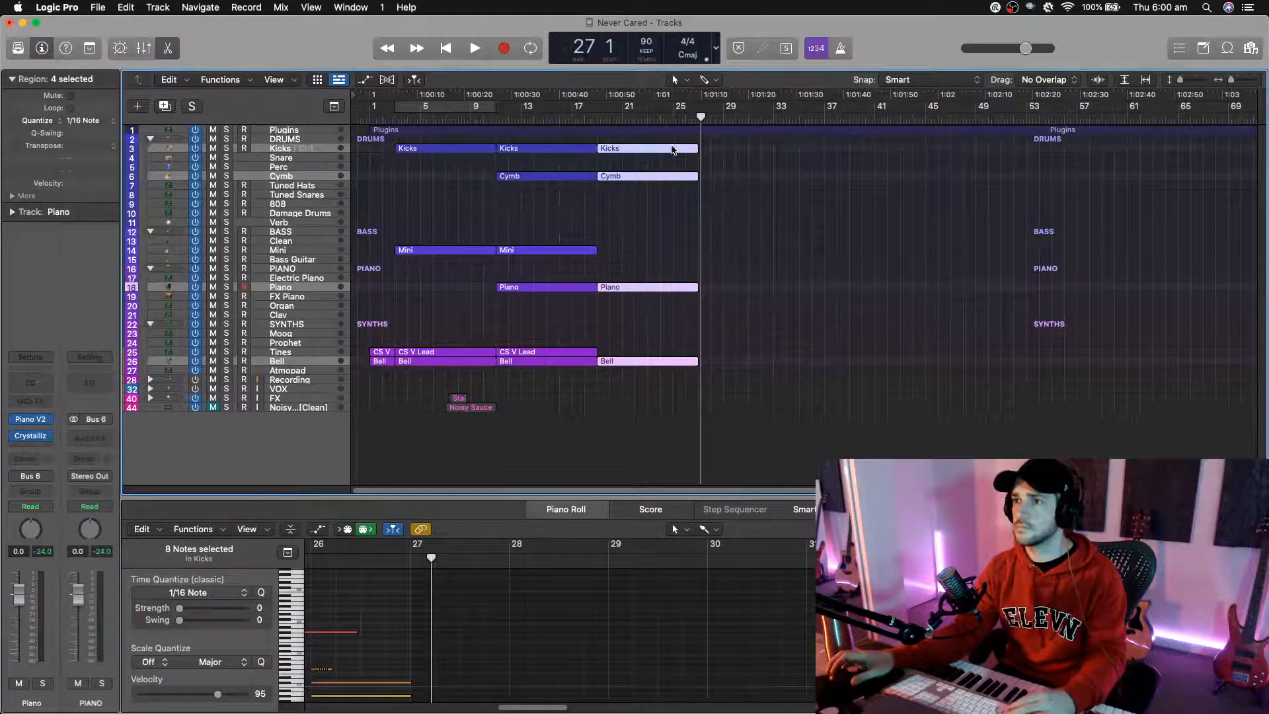
pyautogui.press('super+r')
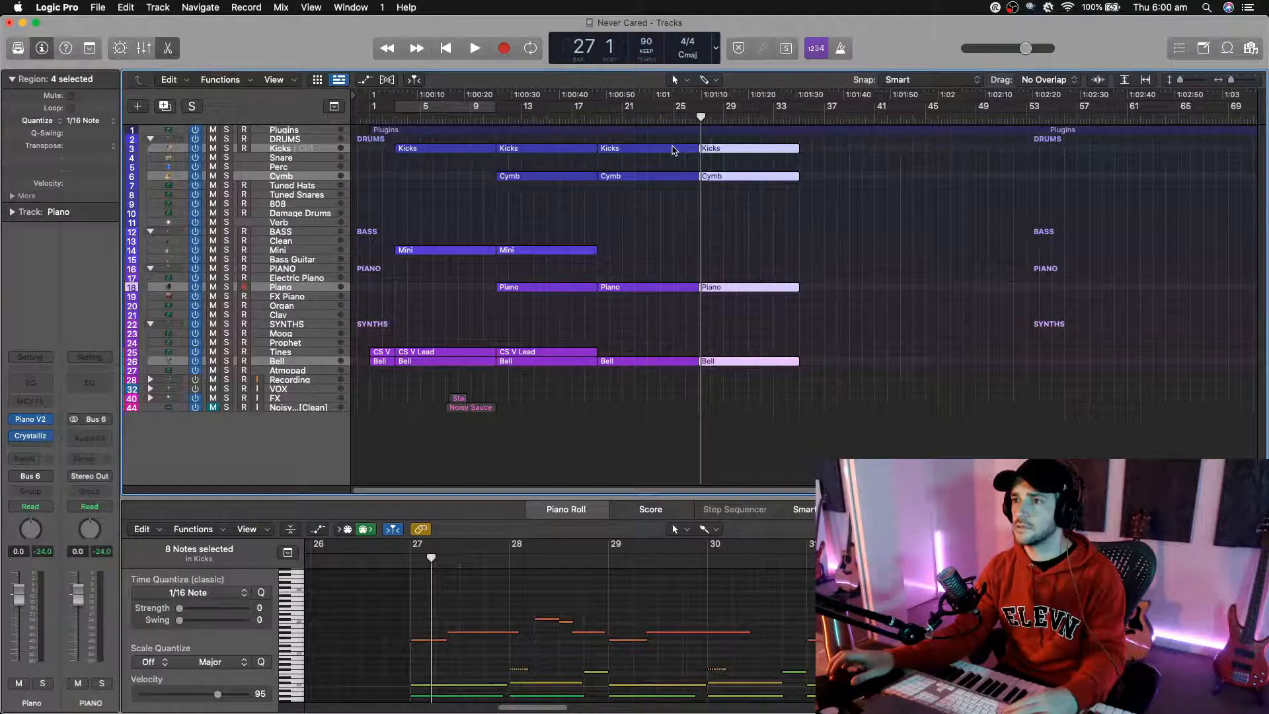
# Step: Delete the upper row of notes from the Kicks region at bar 27
pyautogui.click(669, 191)
pyautogui.click(722, 153)
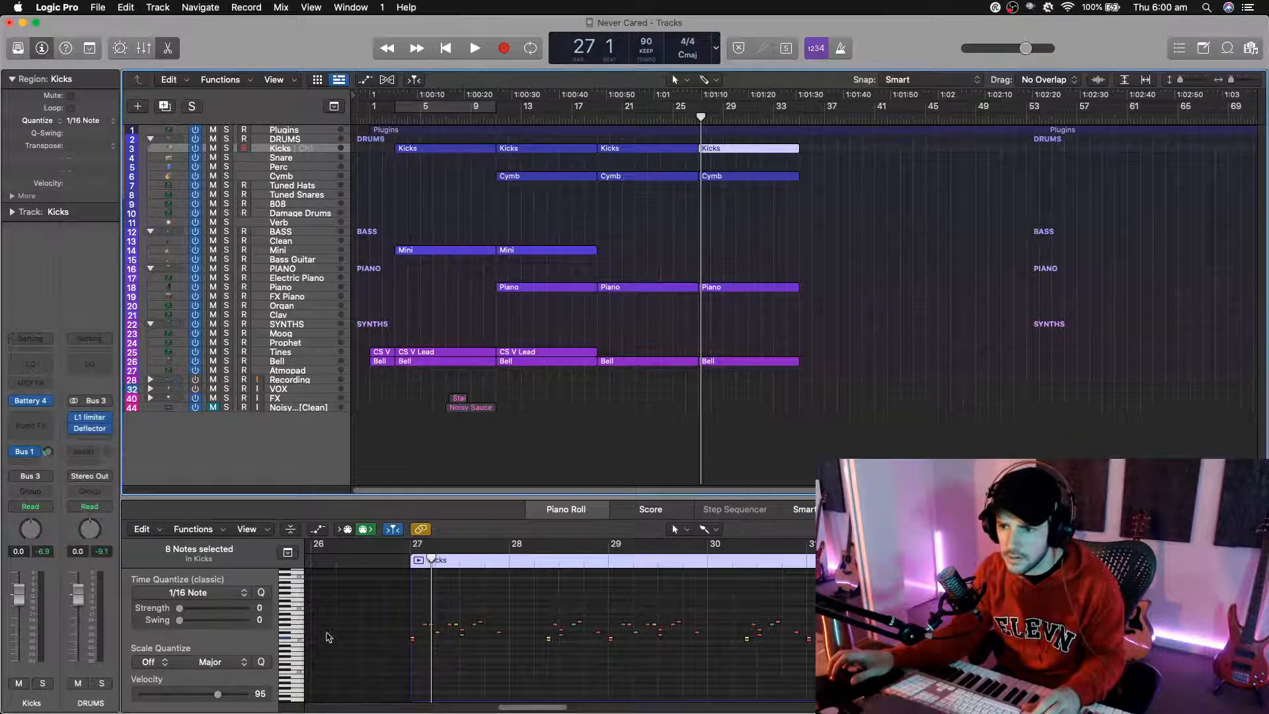
pyautogui.click(286, 628)
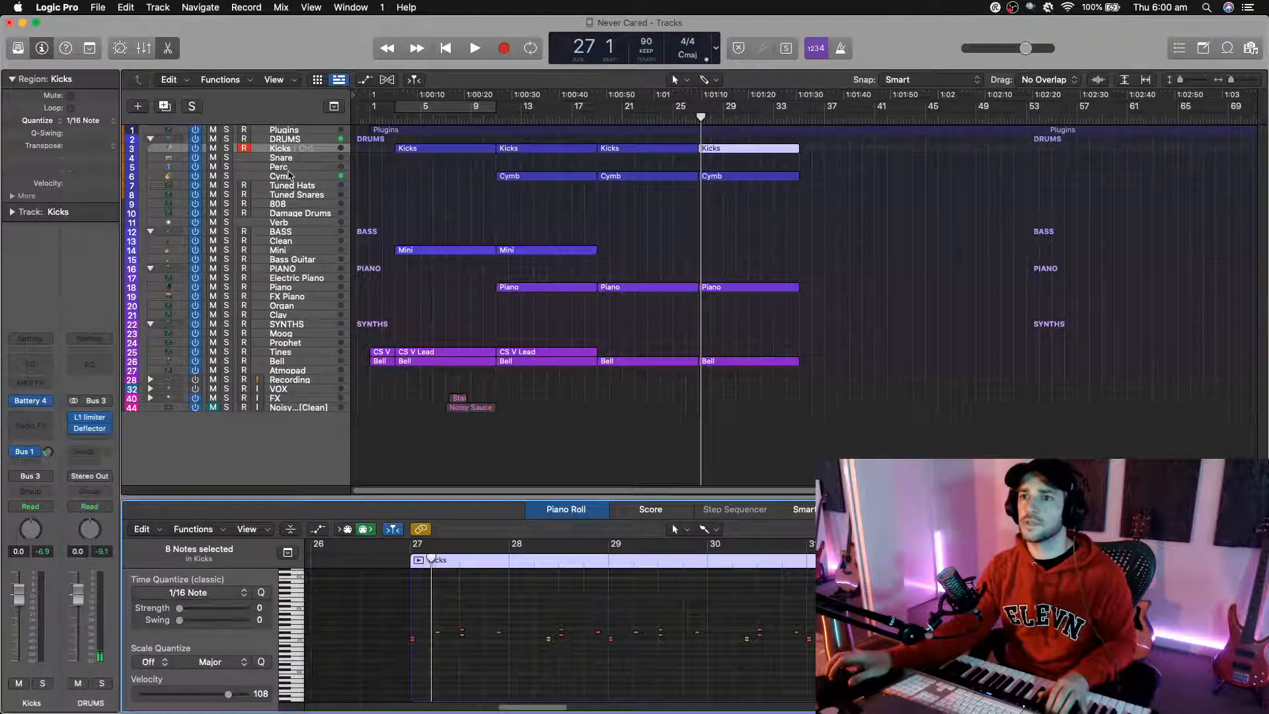
# Step: Delete the Cymb region at bar 27
pyautogui.click(289, 176)
pyautogui.click(299, 171)
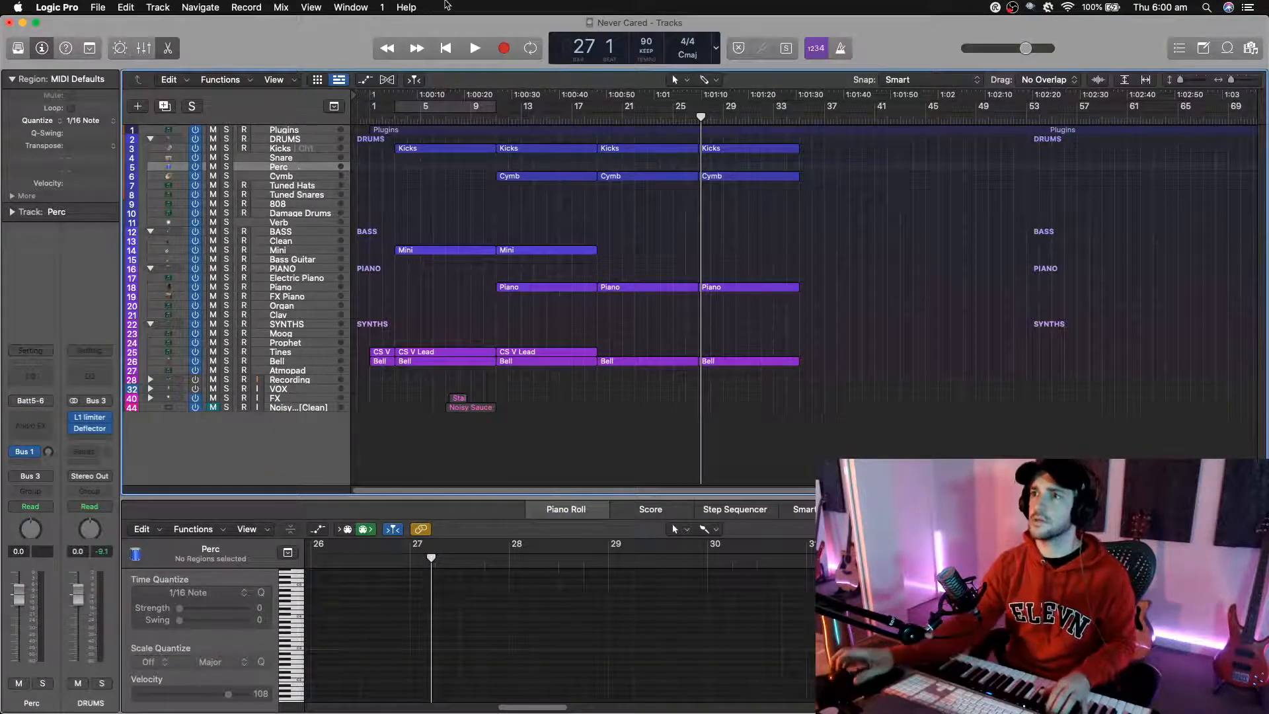
pyautogui.click(724, 179)
pyautogui.press('Delete')
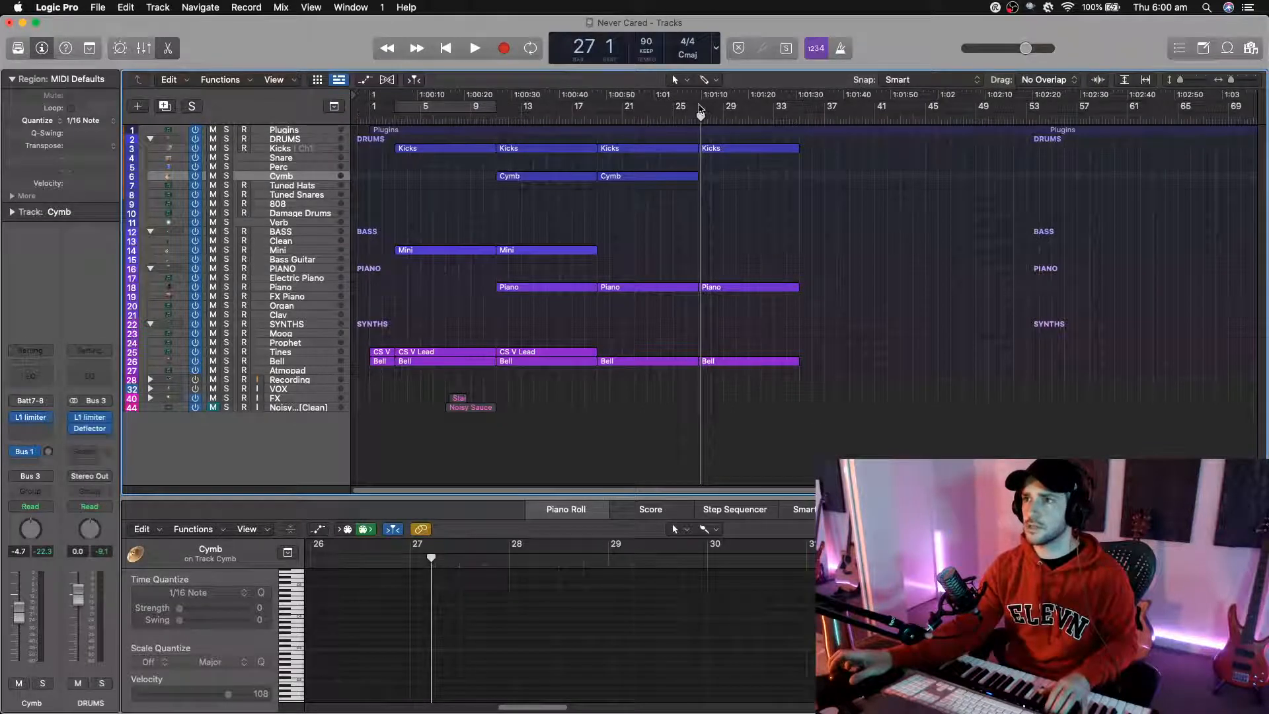
# Step: Cycle bars 27 to 35 and record a new steady repeated-note part on the Cymb track, undoing a take along the way
pyautogui.moveTo(700, 113); pyautogui.dragTo(795, 111)
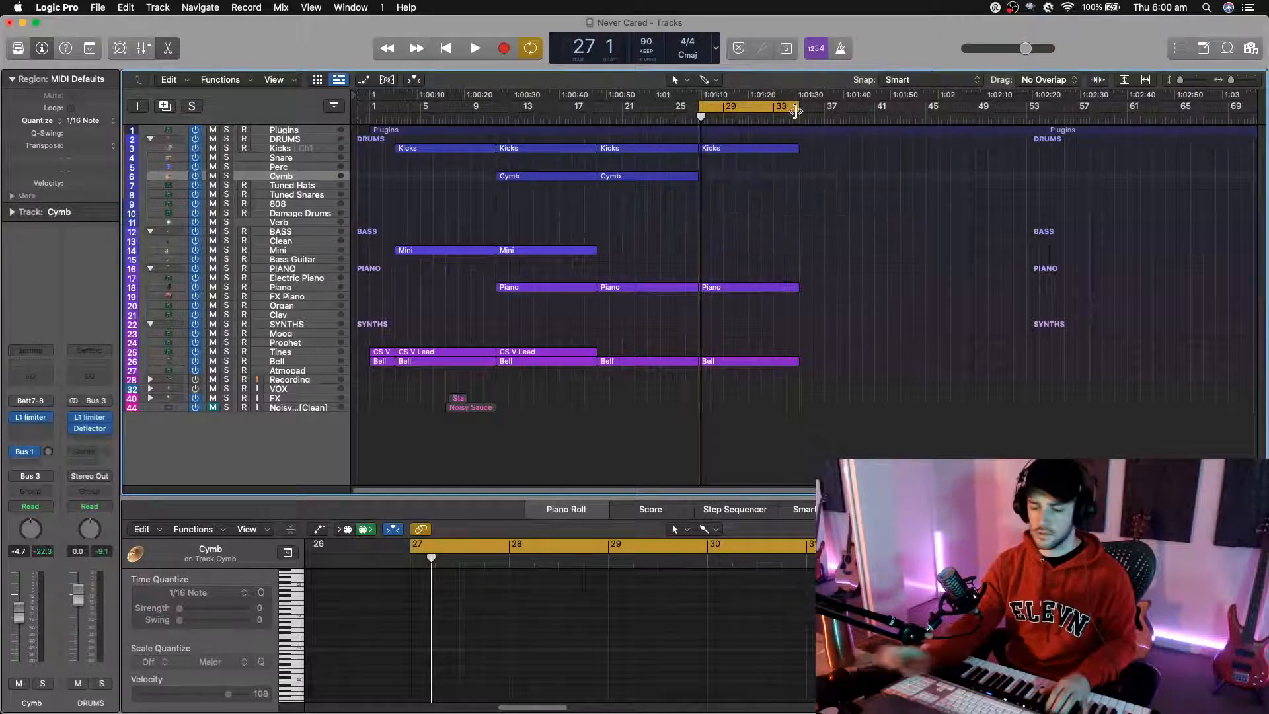
pyautogui.press('r')
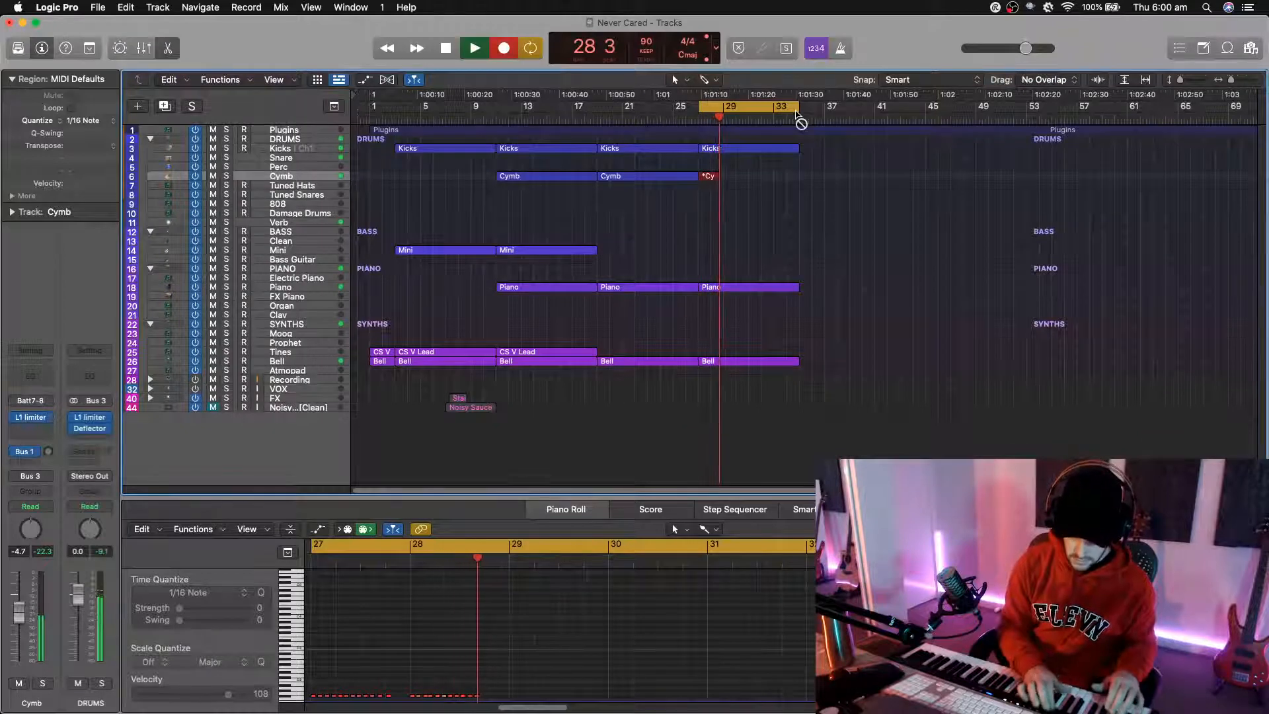
pyautogui.press('space')
pyautogui.press('super+z')
pyautogui.press('r')
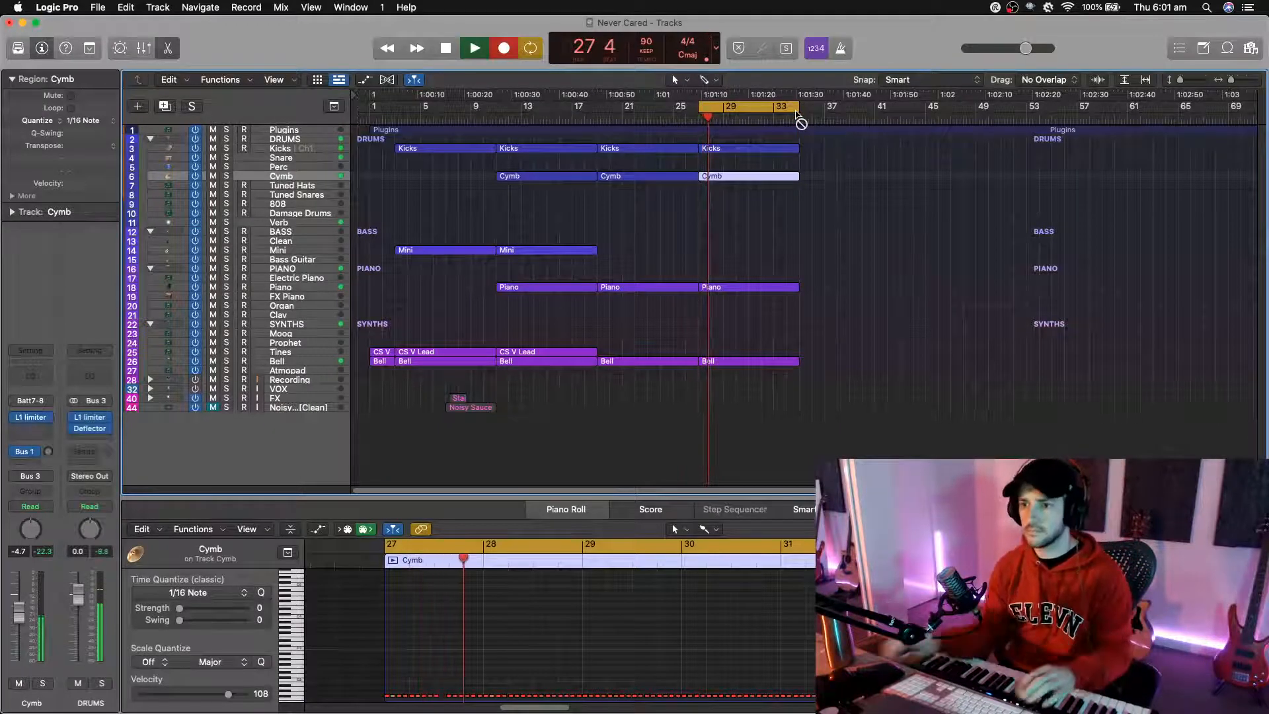
pyautogui.press('space')
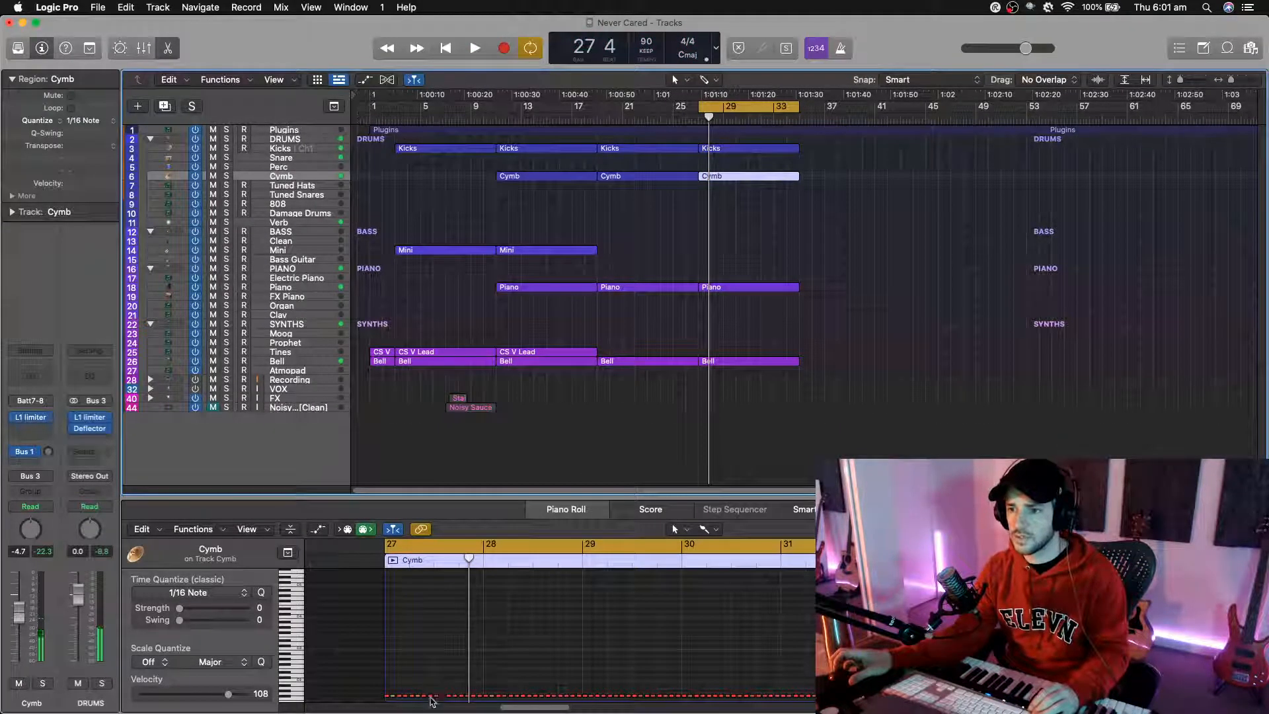
# Step: Nudge one note in bar 27 of the newly recorded Cymb region and play the section back
pyautogui.moveTo(433, 701); pyautogui.dragTo(441, 700)
pyautogui.press('space')
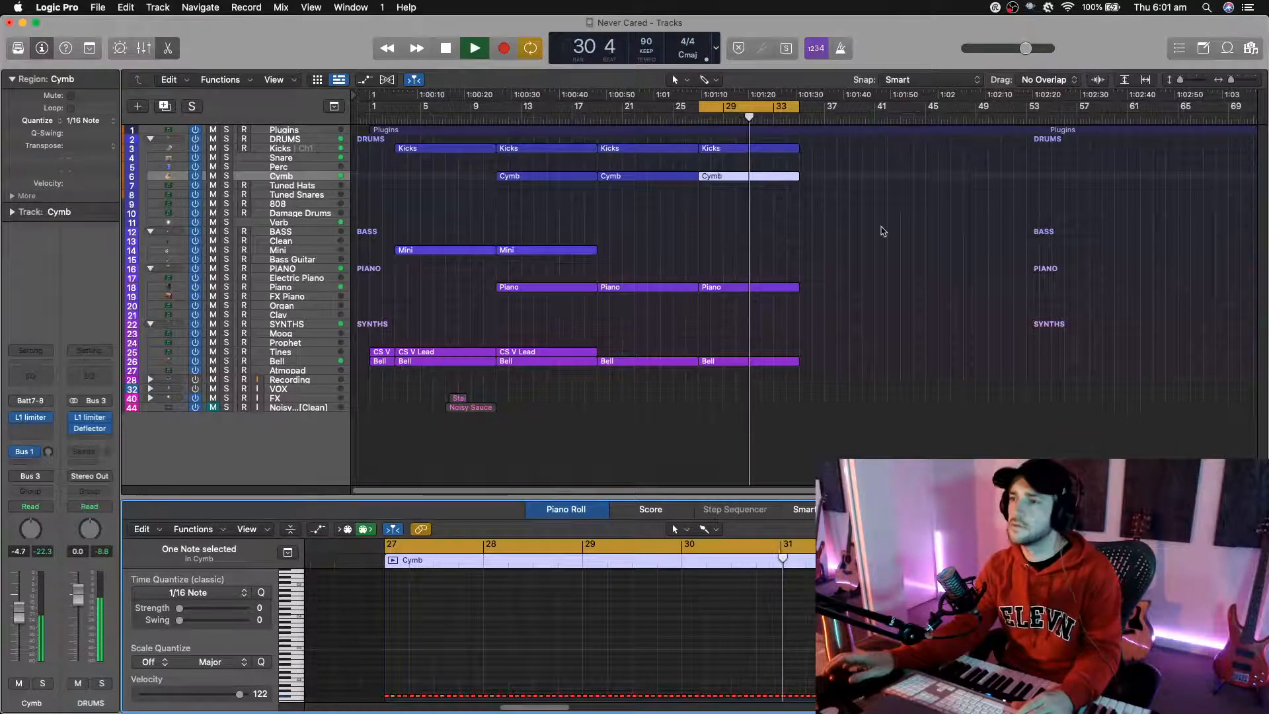
pyautogui.press('space')
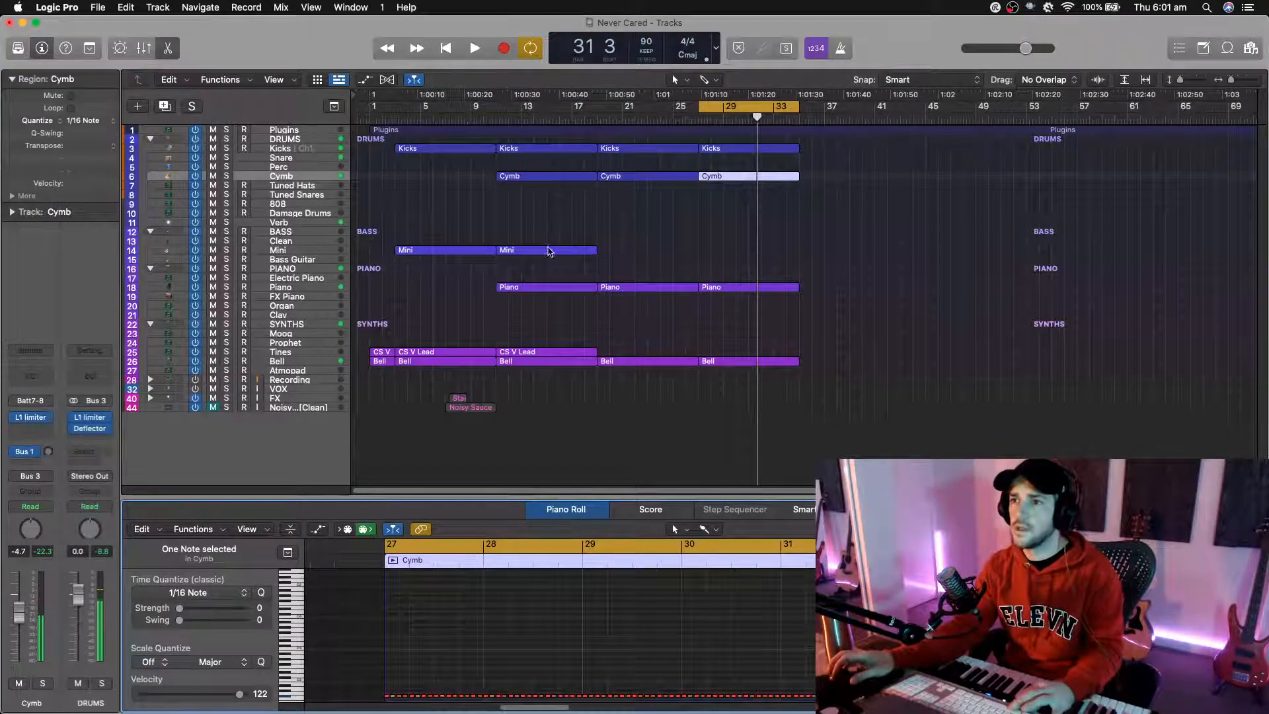
# Step: Copy the Mini bass region from bar 11 to bar 27 and listen to the section
pyautogui.click(557, 252)
pyautogui.moveTo(557, 251); pyautogui.dragTo(759, 251)
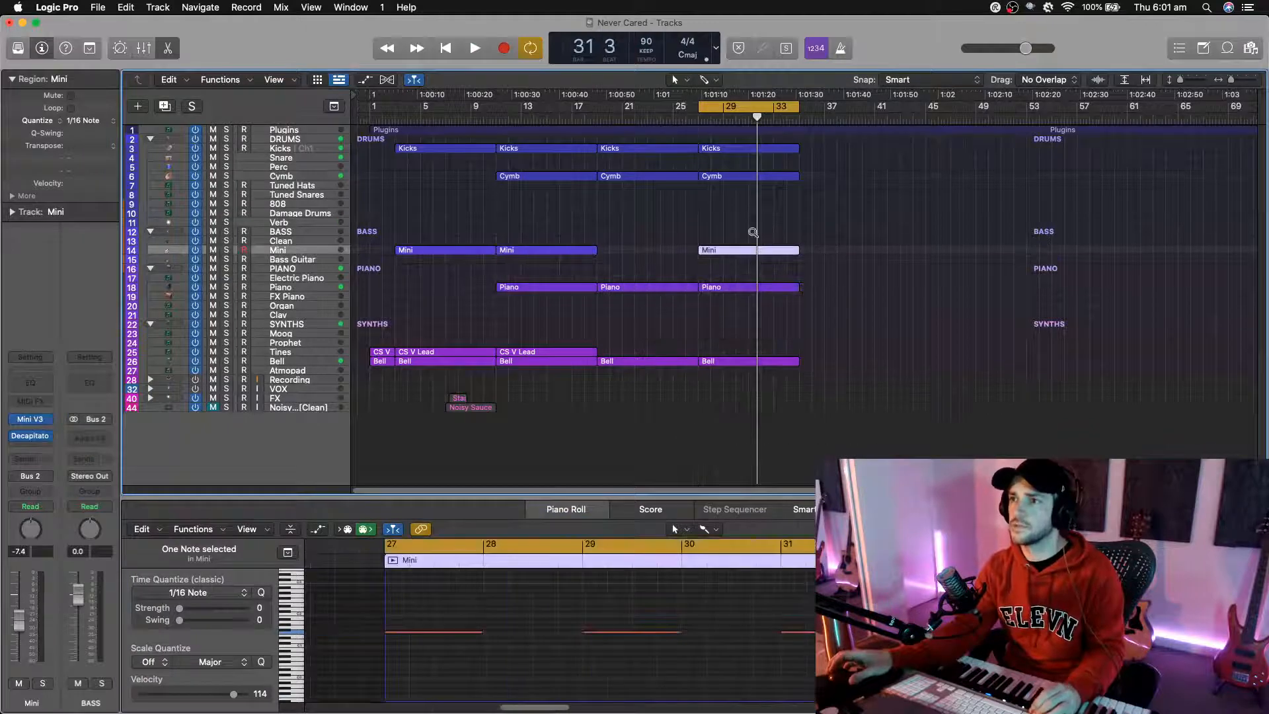
pyautogui.press('space')
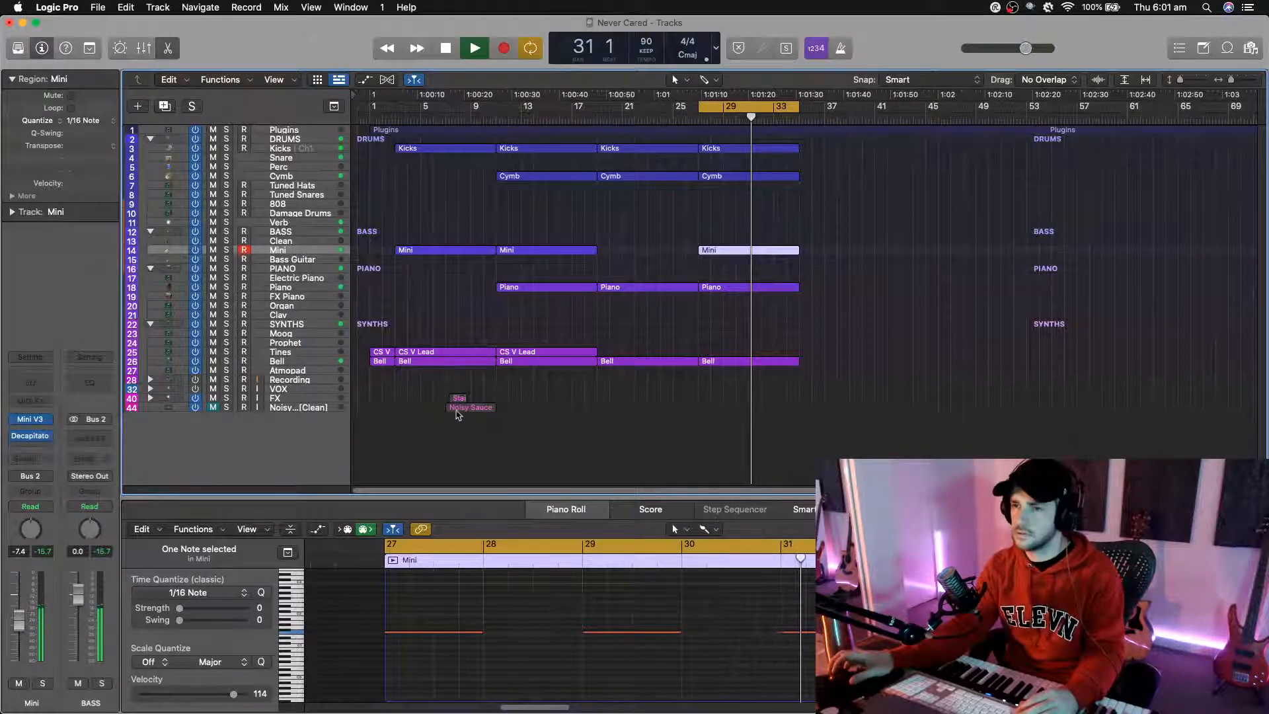
# Step: Copy the Kicks, Mini, CS V Lead and Bell regions from bar 3 to bar 35 and turn cycling off
pyautogui.moveTo(442, 387); pyautogui.dragTo(455, 150)
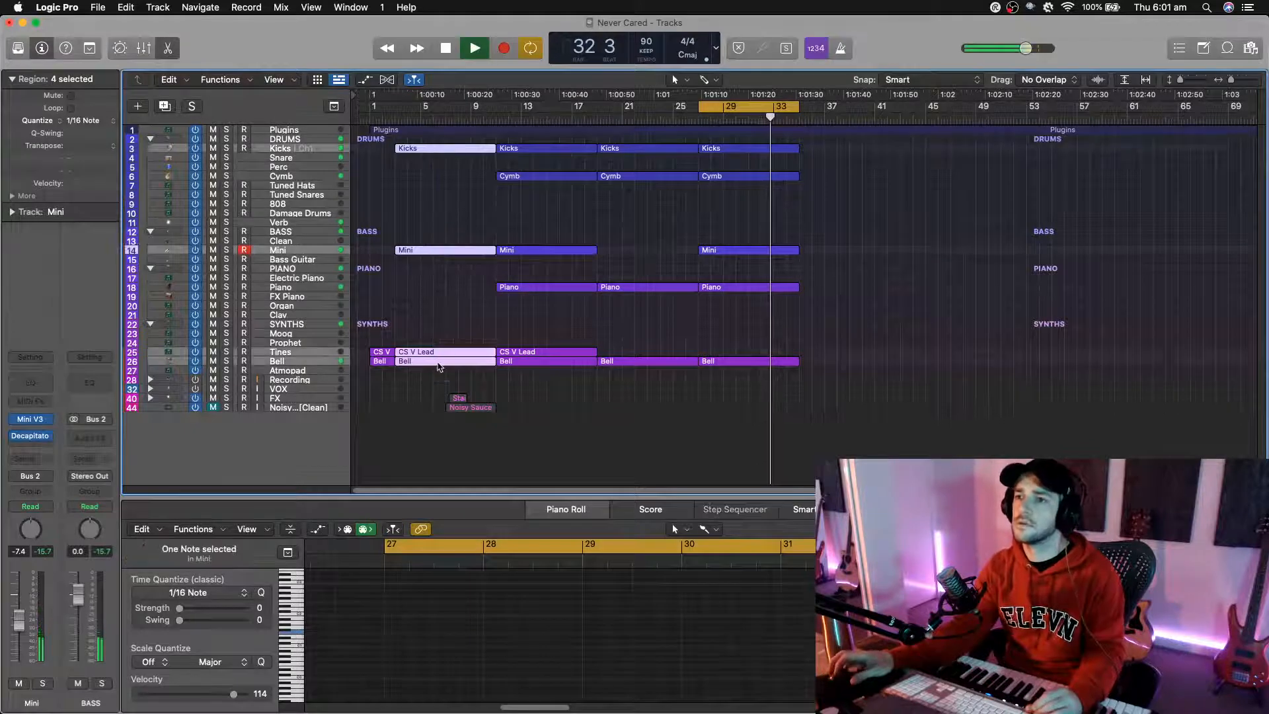
pyautogui.moveTo(440, 367); pyautogui.dragTo(847, 364)
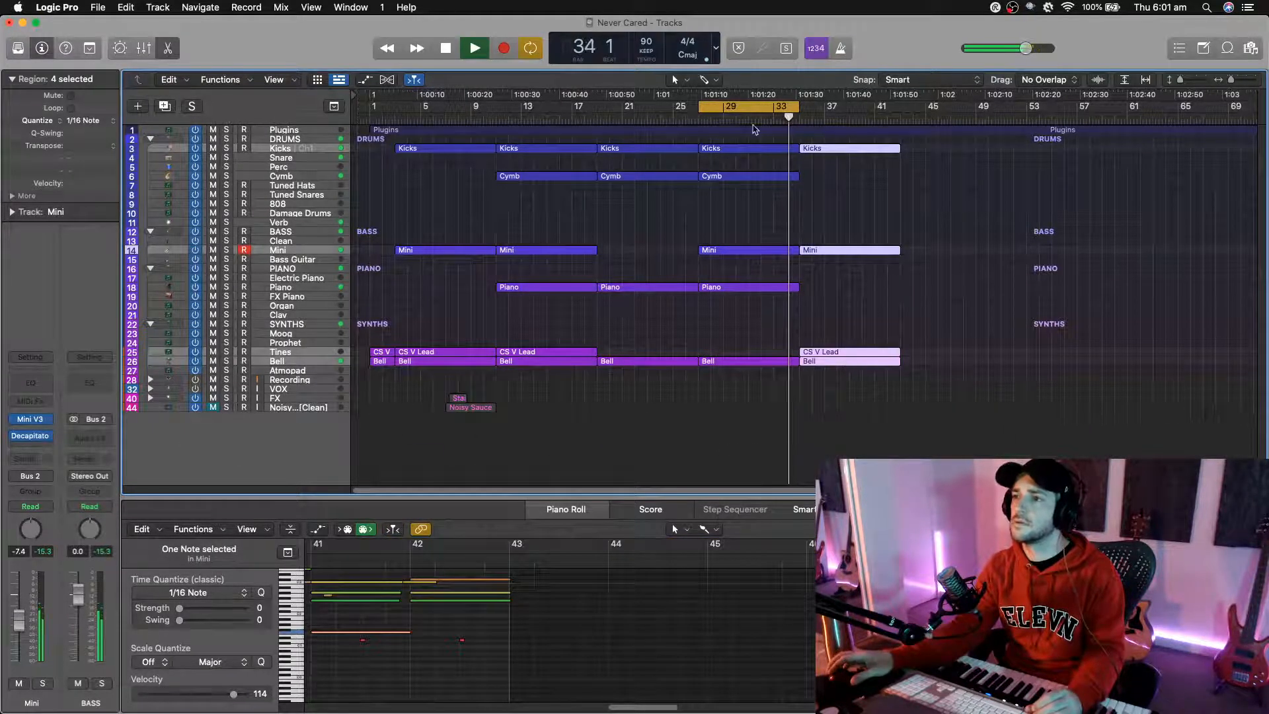
pyautogui.press('c')
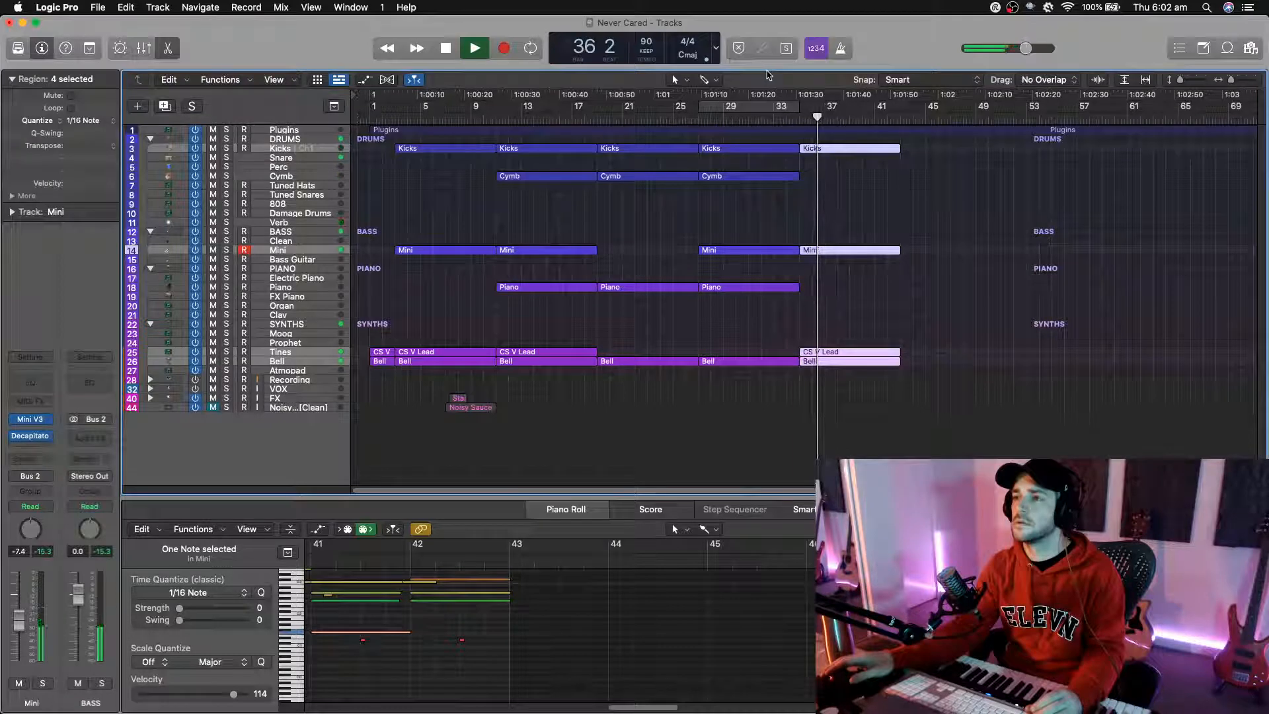
pyautogui.click(790, 204)
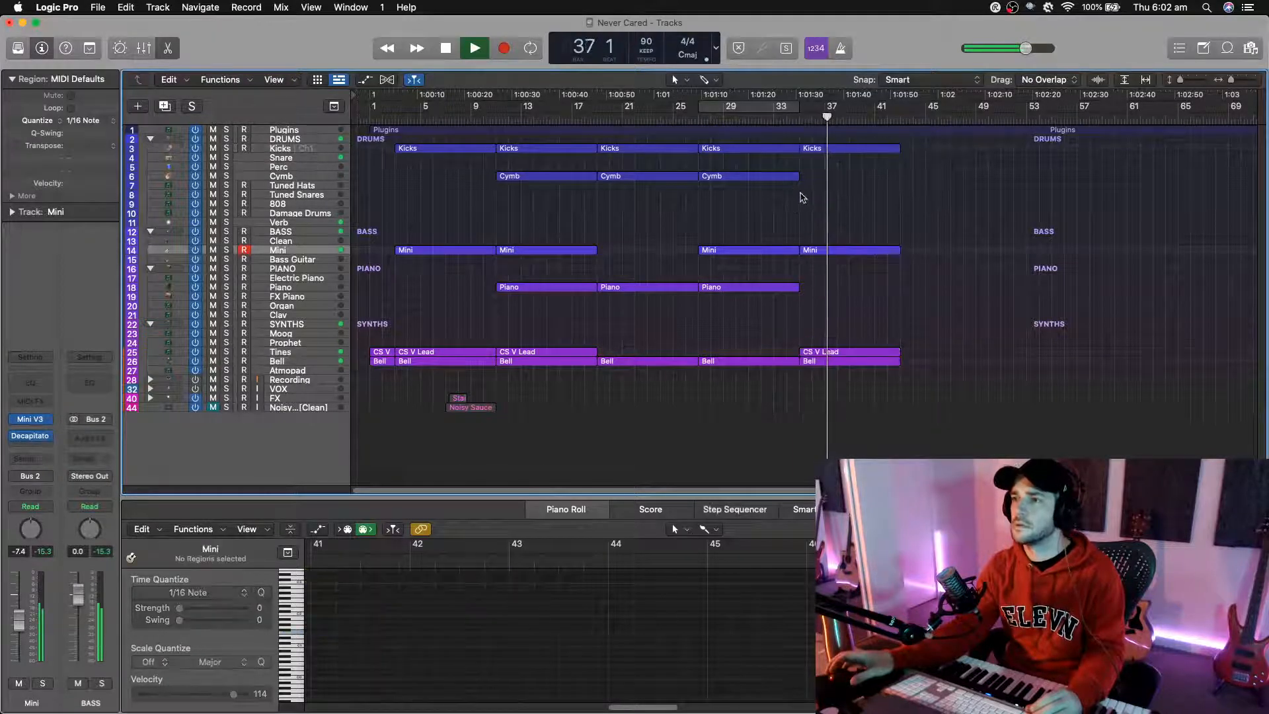
# Step: Delete the Kicks regions at bar 35 and bar 3, and audition the arrangement from bar 3
pyautogui.click(815, 150)
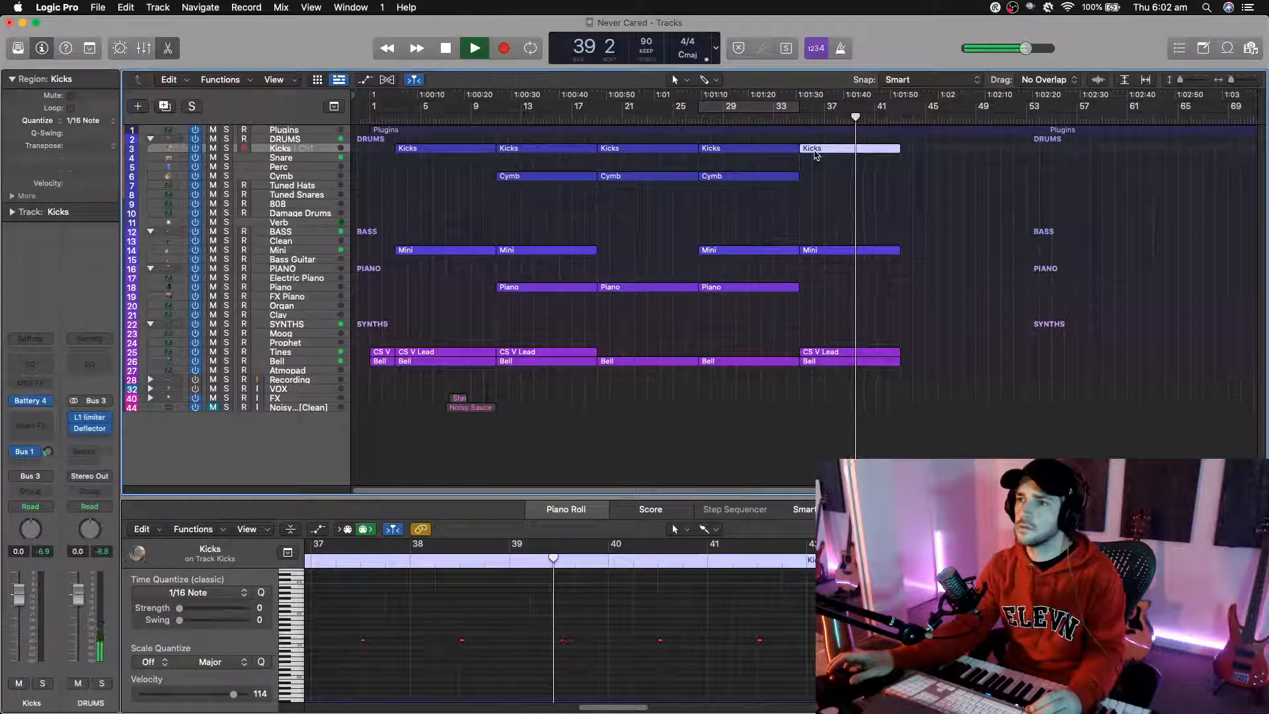
pyautogui.press('Delete')
pyautogui.press('space')
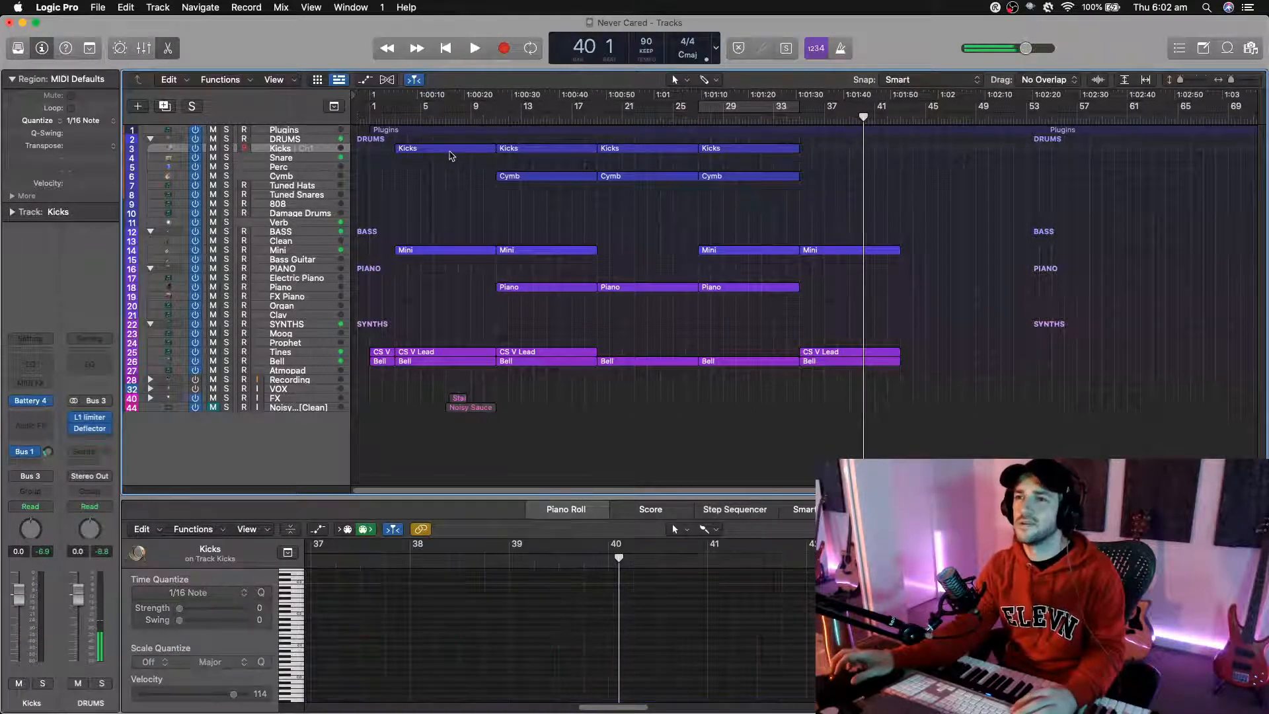
pyautogui.click(443, 149)
pyautogui.press('Delete')
pyautogui.click(395, 117)
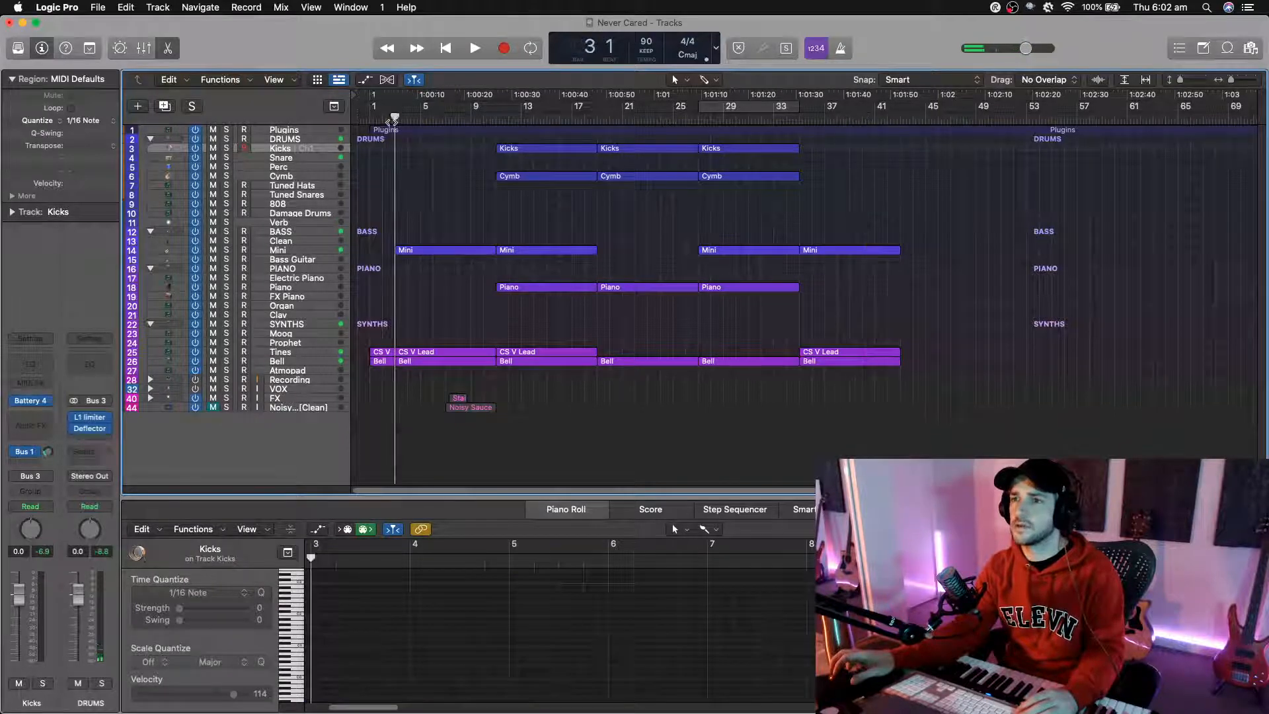
pyautogui.press('space')
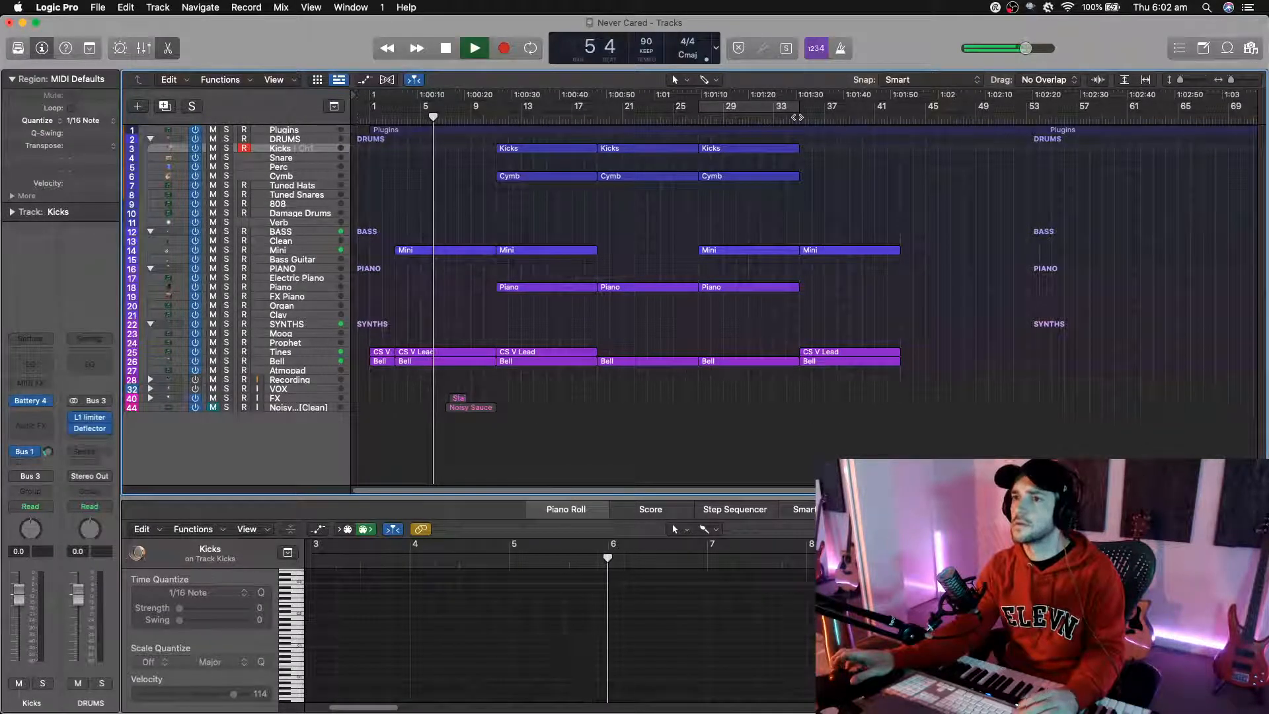
pyautogui.press('space')
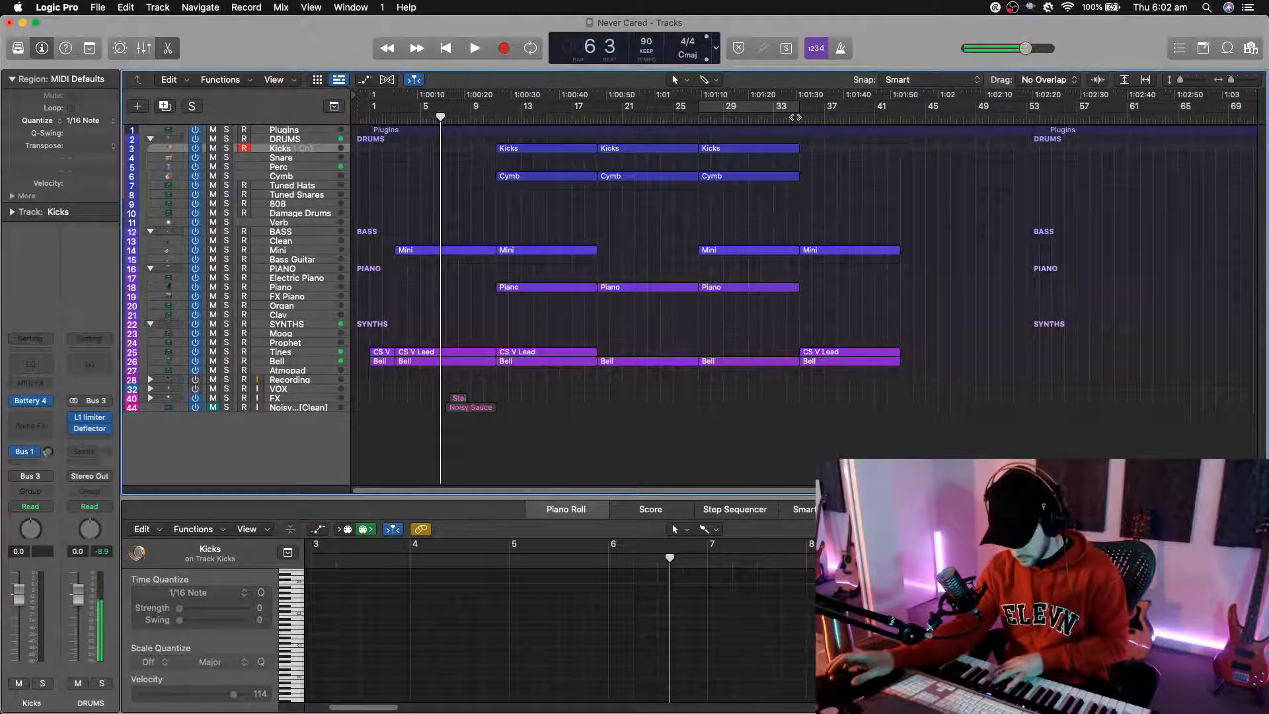
# Step: Record a new sparse drum part on the Kicks track over the section before bar 11
pyautogui.click(392, 123)
pyautogui.press('space')
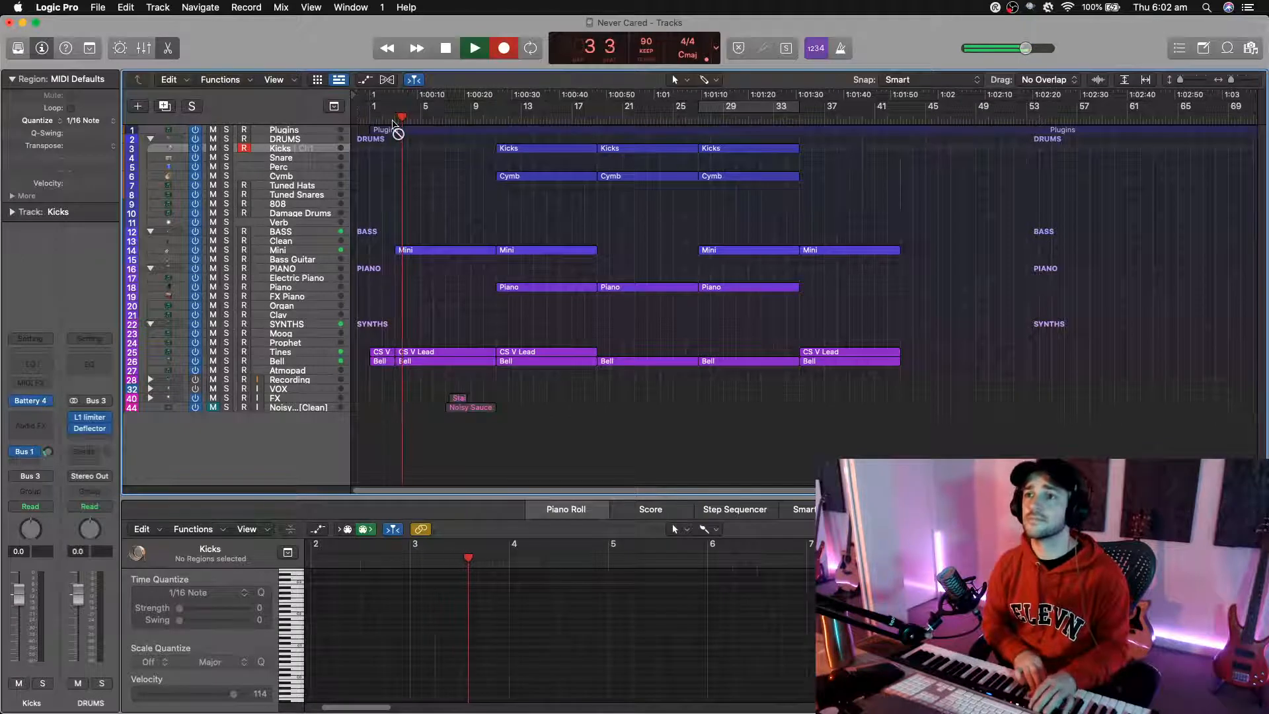
pyautogui.press('r')
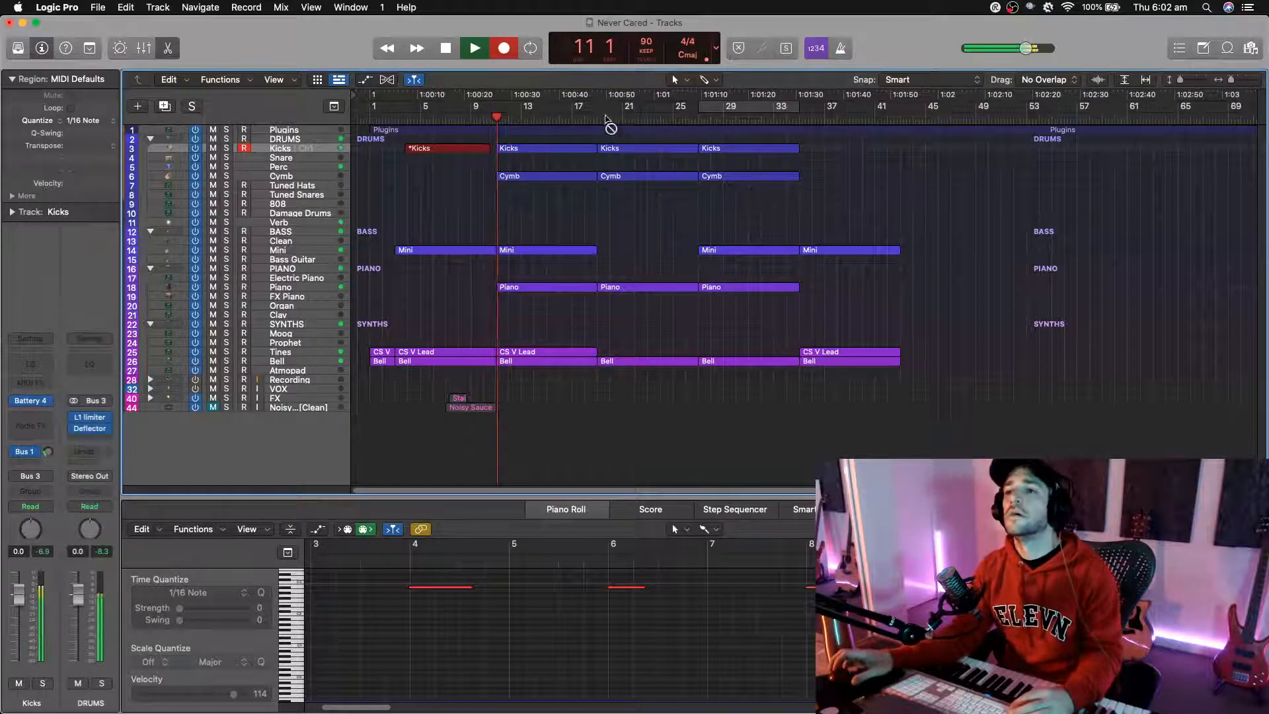
pyautogui.press('space')
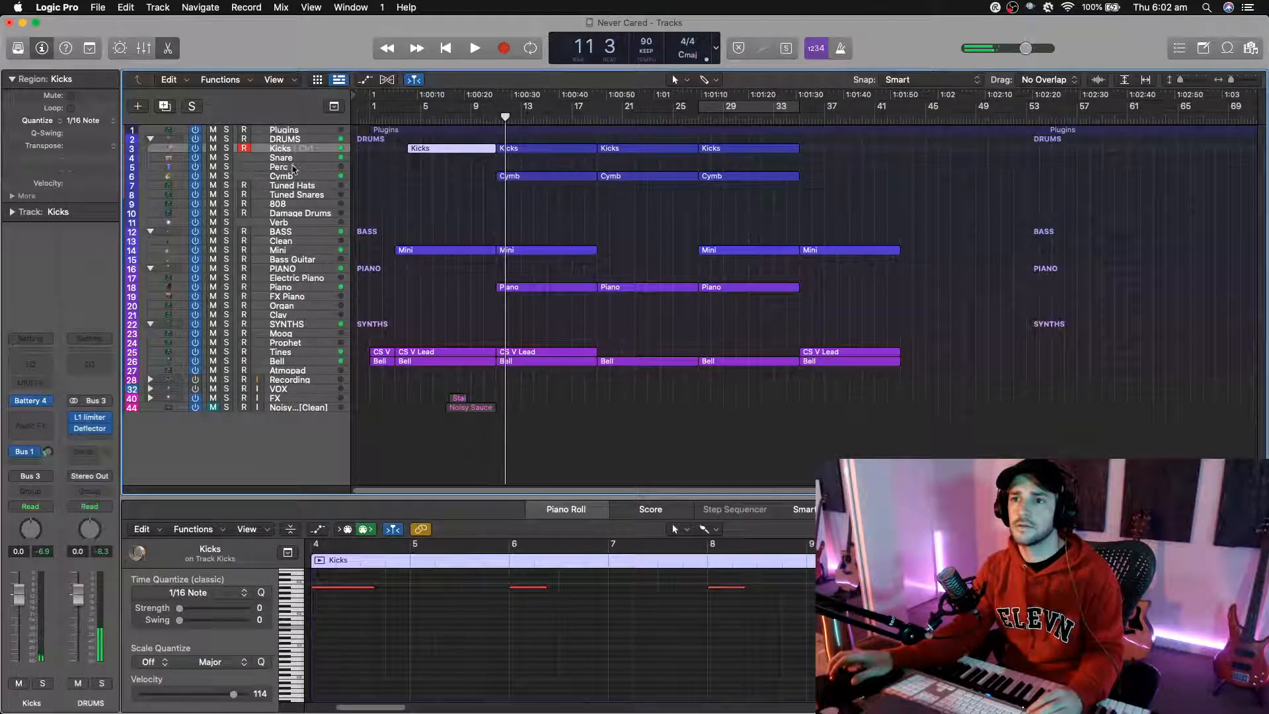
# Step: Move the newly recorded region to the Perc track and copy it to bar 35
pyautogui.click(293, 167)
pyautogui.moveTo(431, 151); pyautogui.dragTo(825, 170)
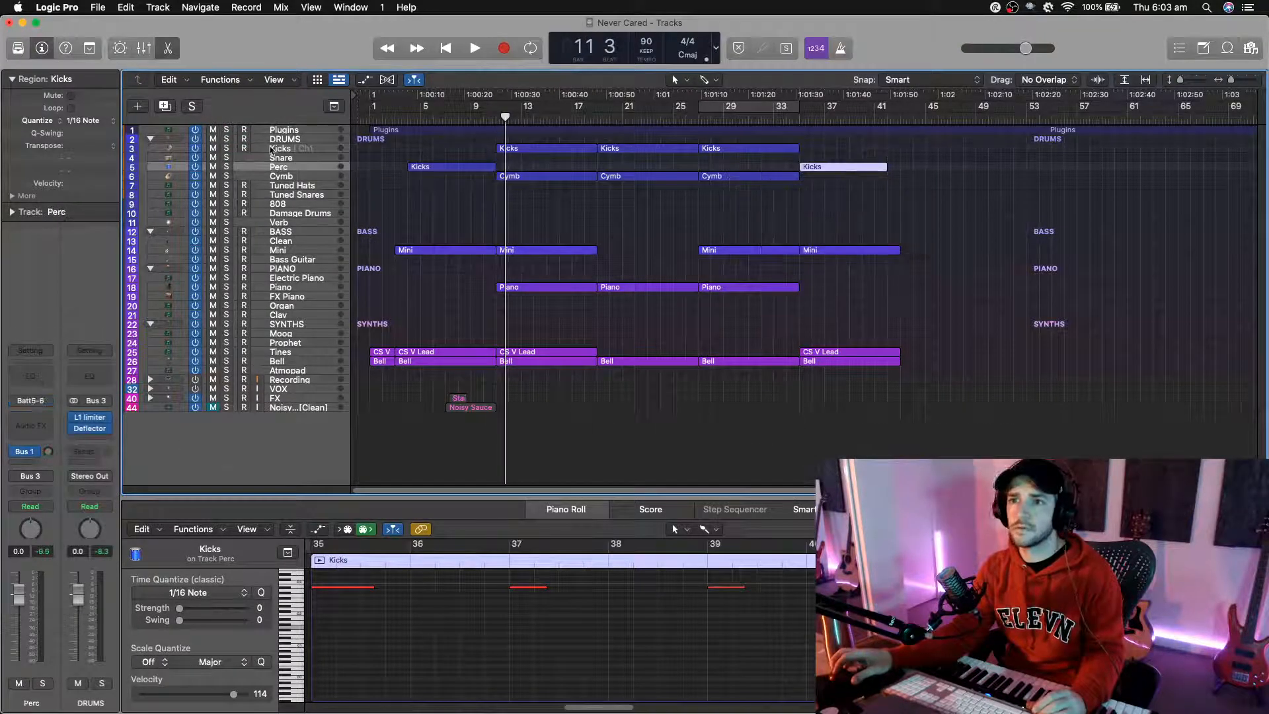
pyautogui.click(274, 149)
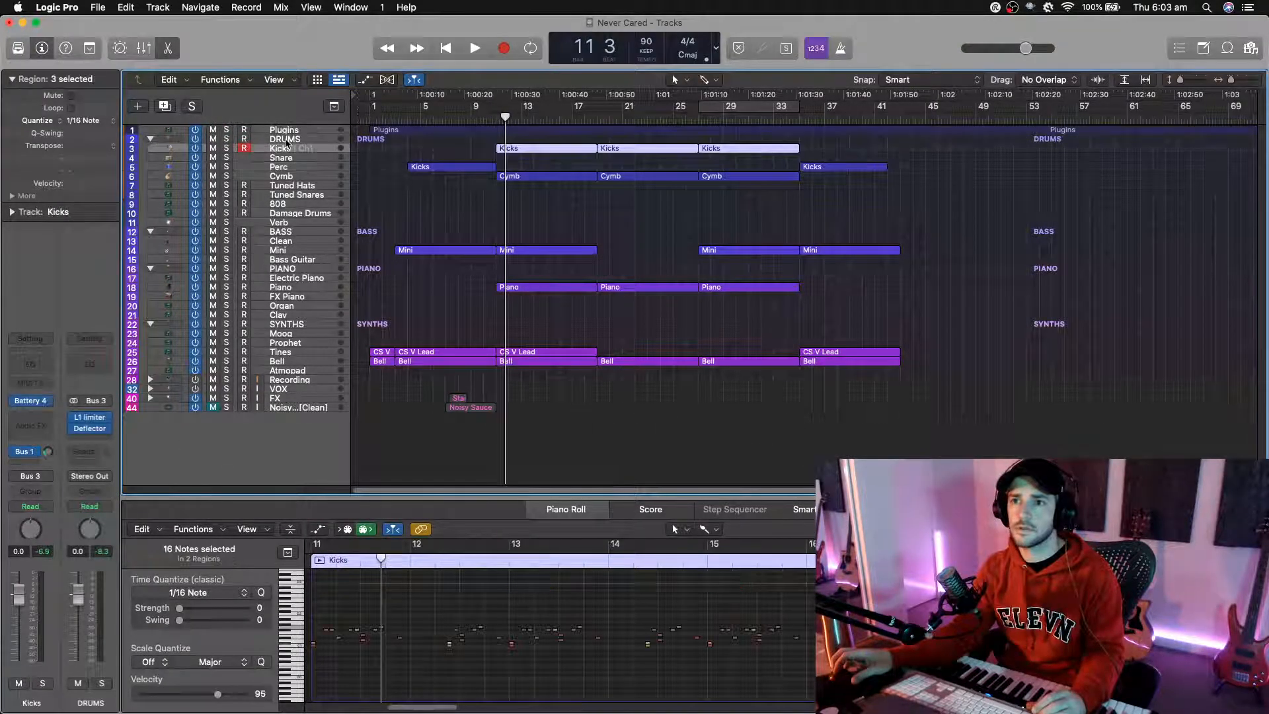
# Step: Open the Battery 4 instrument on the Kicks track and audition the new percussion part from bar 4
pyautogui.click(26, 401)
pyautogui.press('space')
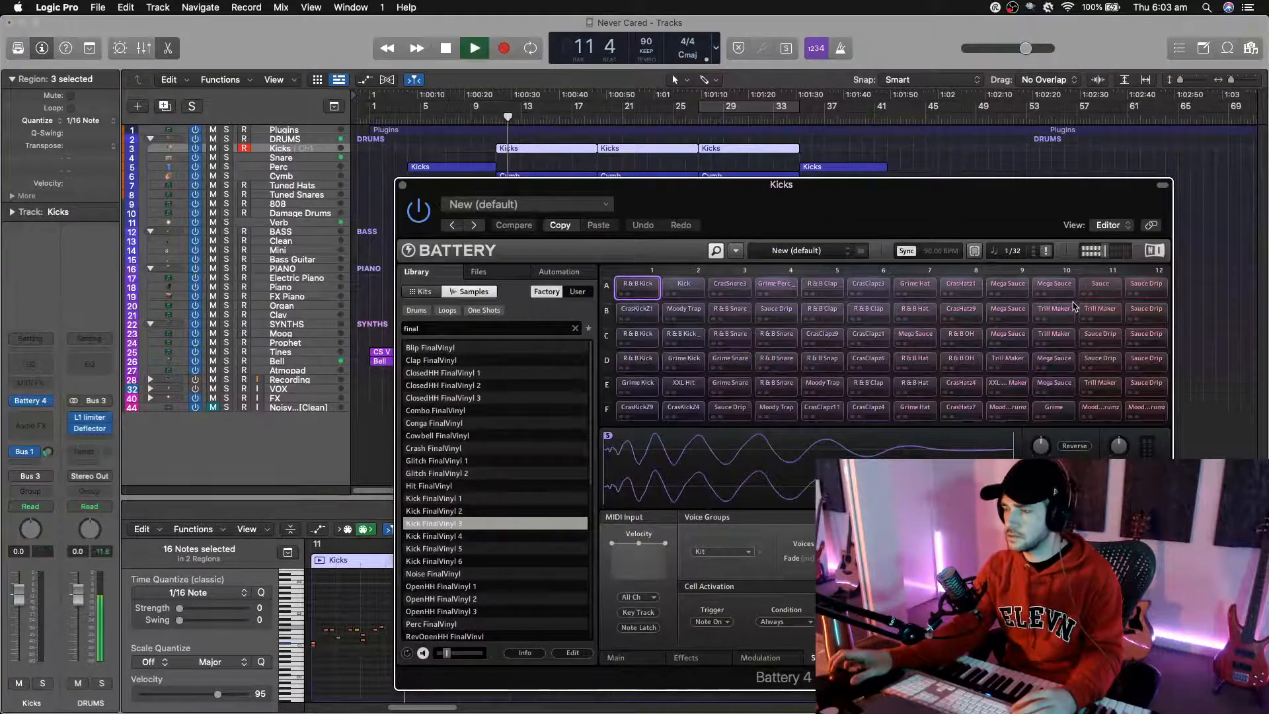
pyautogui.click(410, 117)
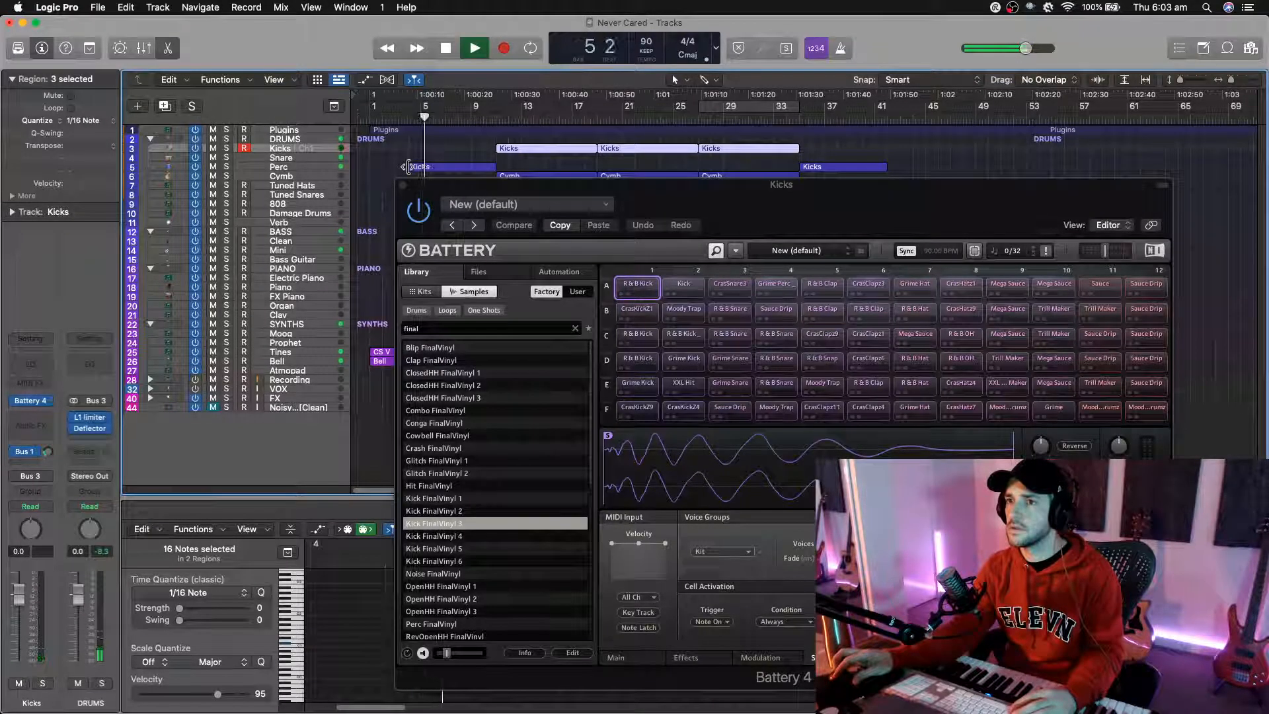
# Step: Extend the start of the first Perc track region to bar 3, audition it, and shift the region to begin at bar 4
pyautogui.moveTo(407, 166); pyautogui.dragTo(395, 167)
pyautogui.press('space')
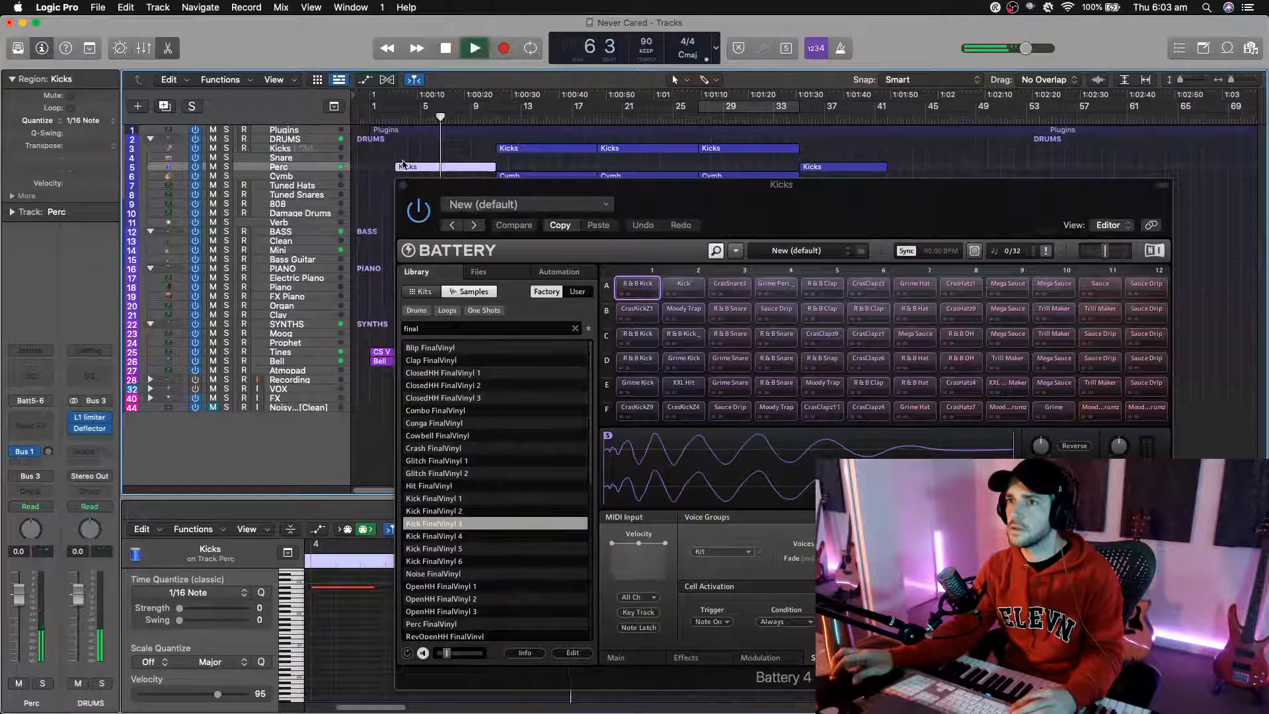
pyautogui.doubleClick(374, 120)
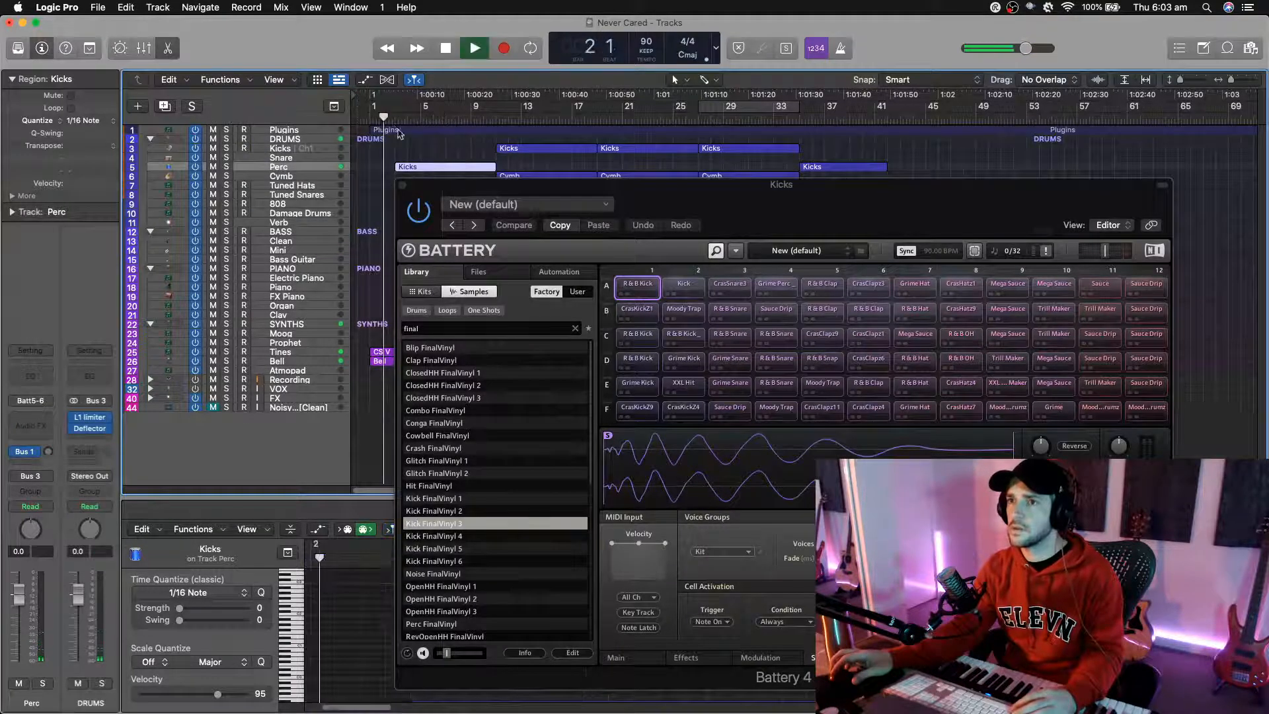
pyautogui.moveTo(416, 170); pyautogui.dragTo(422, 169)
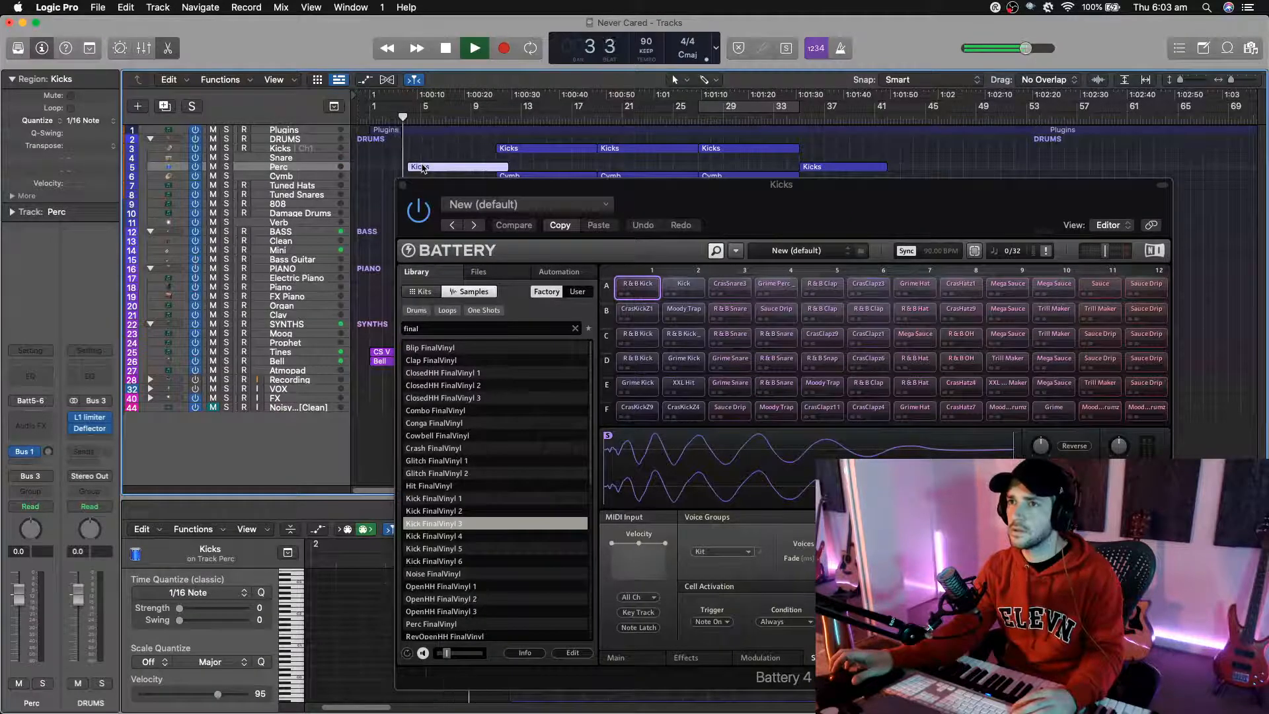
# Step: Move the first Perc track region back to begin at bar 3 and select Battery's Trill Maker cell B11 during playback
pyautogui.press('space')
pyautogui.moveTo(423, 169); pyautogui.dragTo(408, 169)
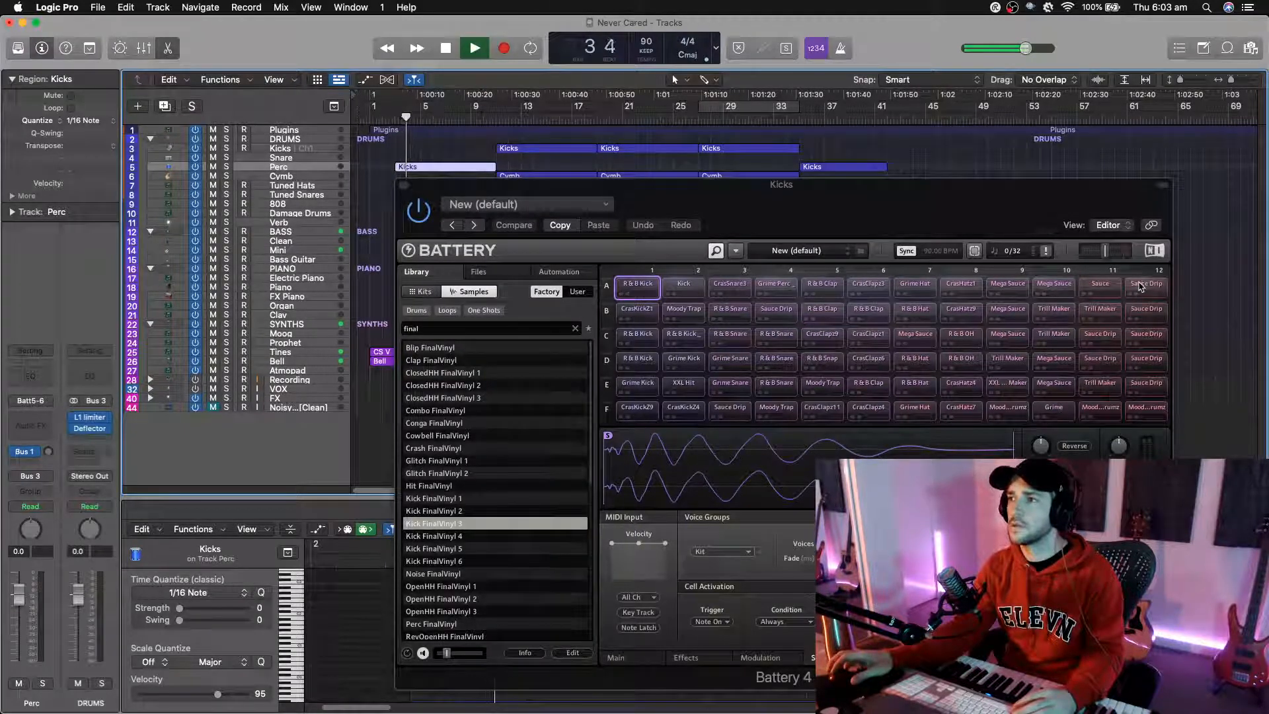
pyautogui.click(1109, 313)
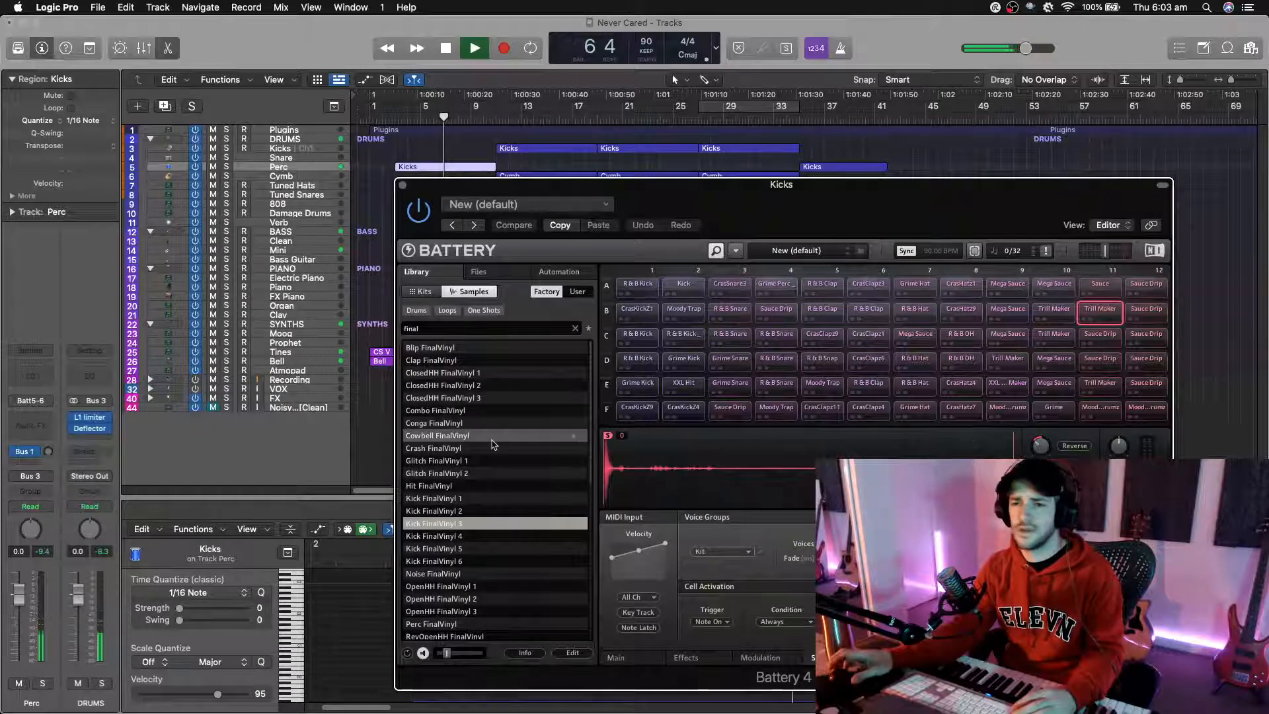
# Step: Reset the Perc track's Bus 1 reverb send to its default level, lower the track volume to -5.2 dB, and close Battery
pyautogui.moveTo(51, 455); pyautogui.dragTo(60, 528)
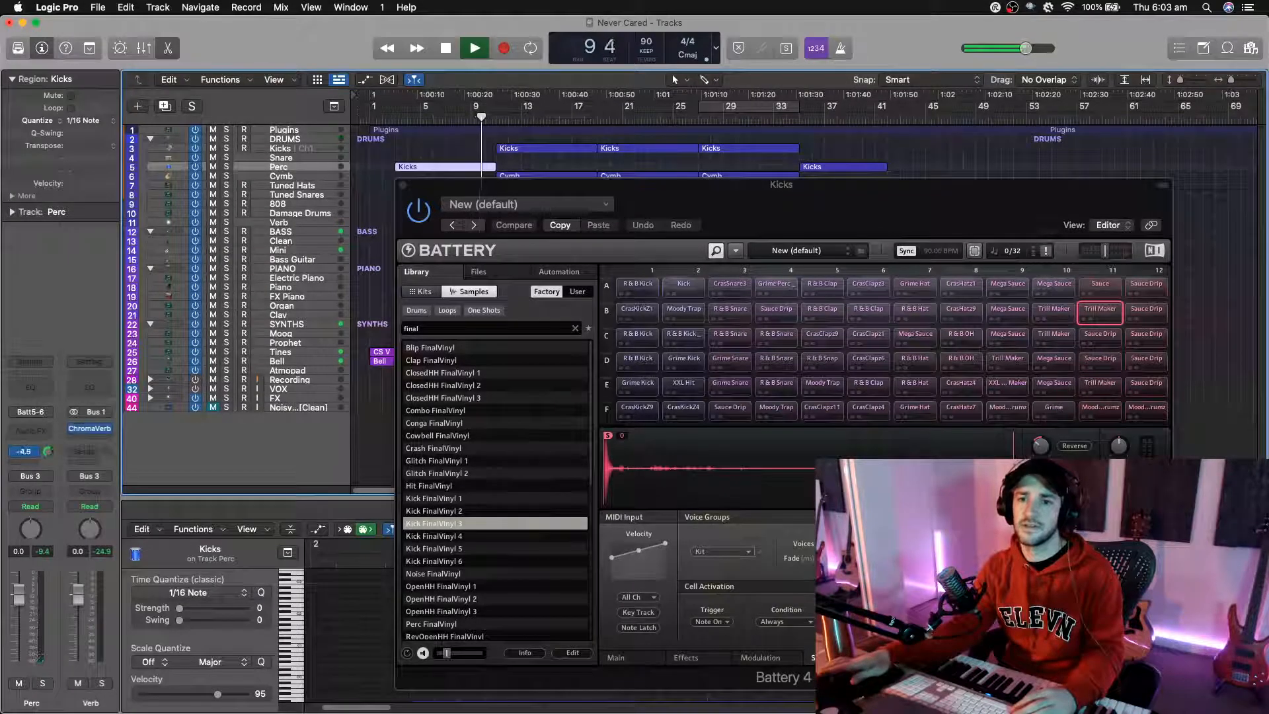
pyautogui.moveTo(47, 451); pyautogui.dragTo(50, 456)
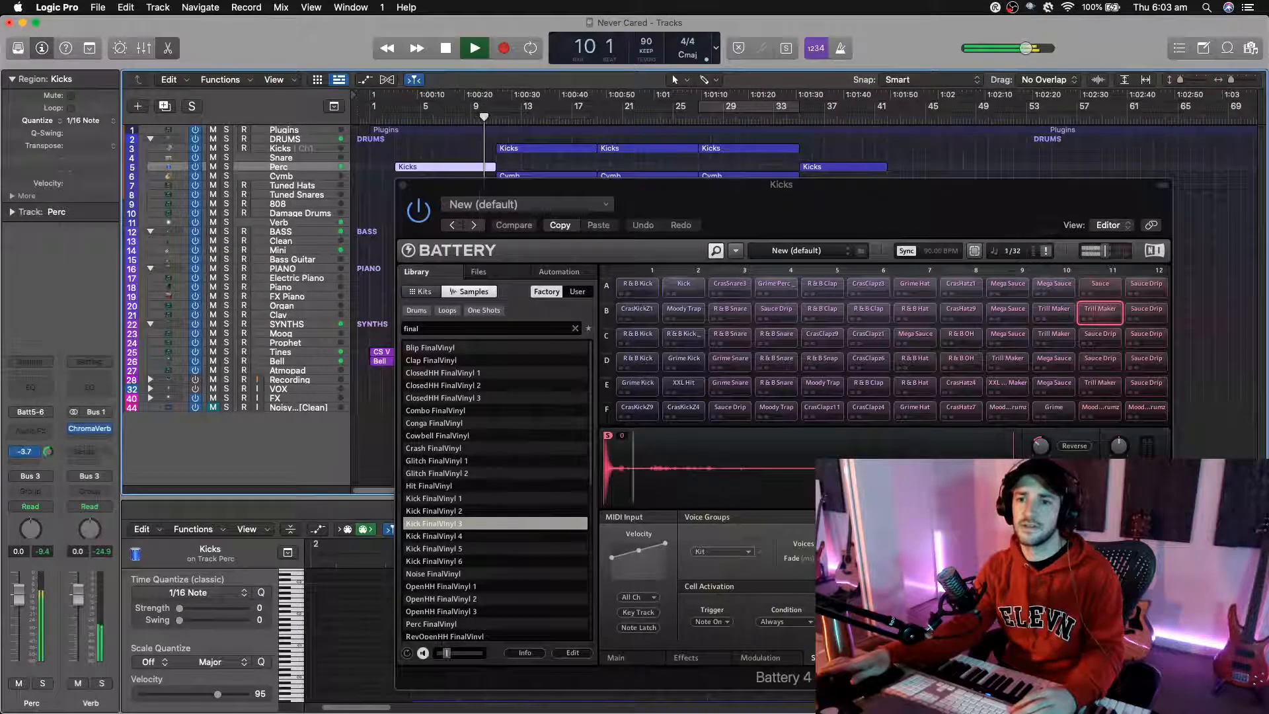
pyautogui.keyDown('alt'); pyautogui.click(48, 453); pyautogui.keyUp('alt')
pyautogui.moveTo(27, 599); pyautogui.dragTo(27, 616)
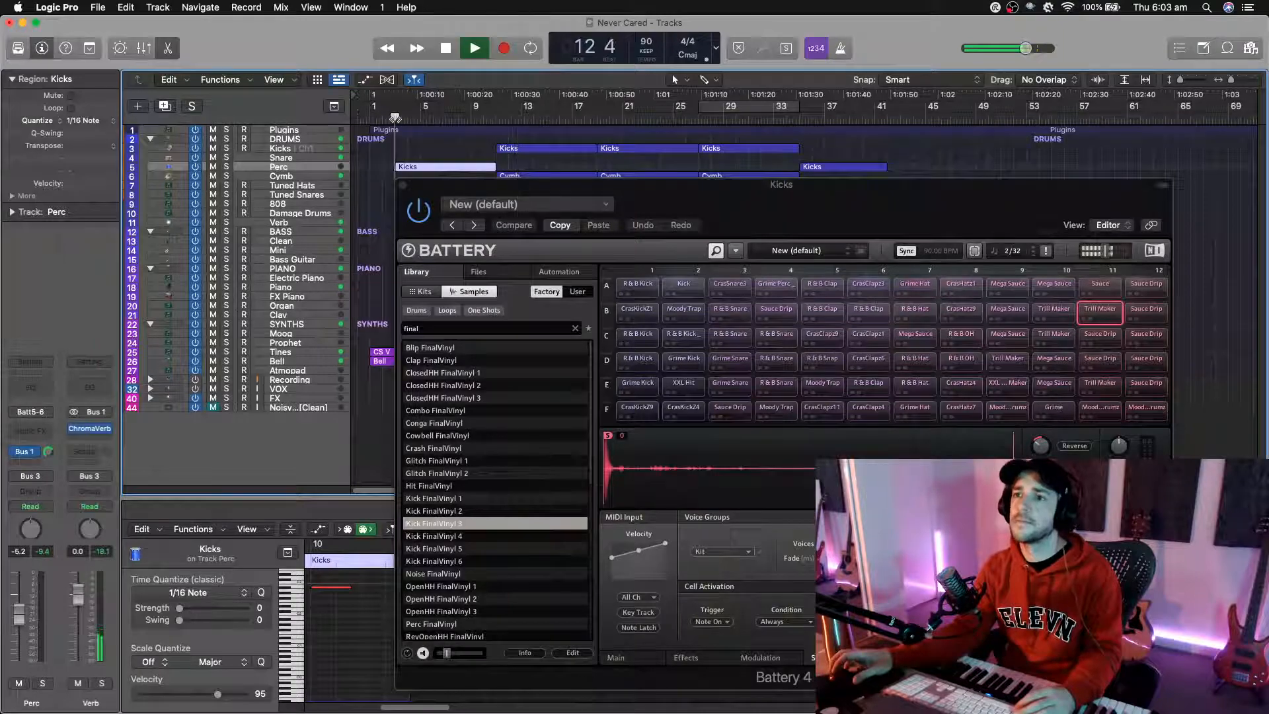
pyautogui.click(403, 185)
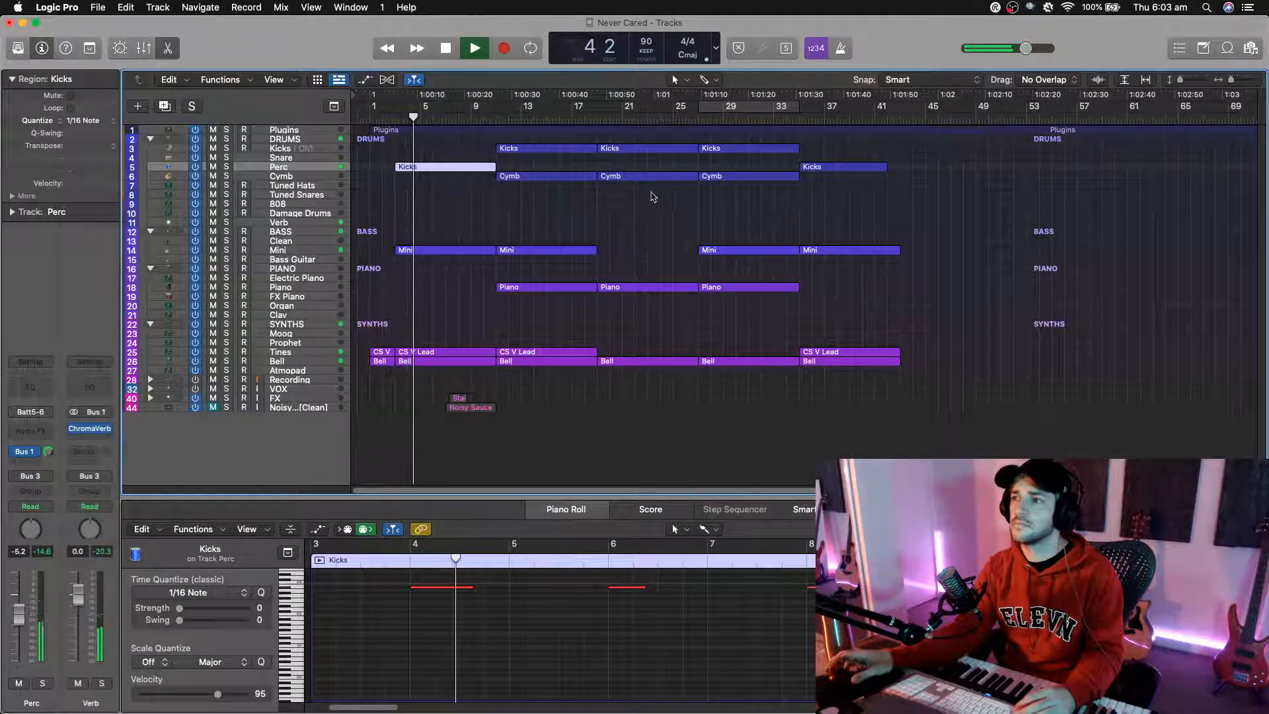
# Step: Make the last Perc region fill the eight-bar section from bar 35 and lower the Perc volume to -13.2 dB
pyautogui.moveTo(809, 169)
pyautogui.mouseDown()
pyautogui.moveTo(824, 171)
pyautogui.moveTo(800, 168)
pyautogui.mouseUp()
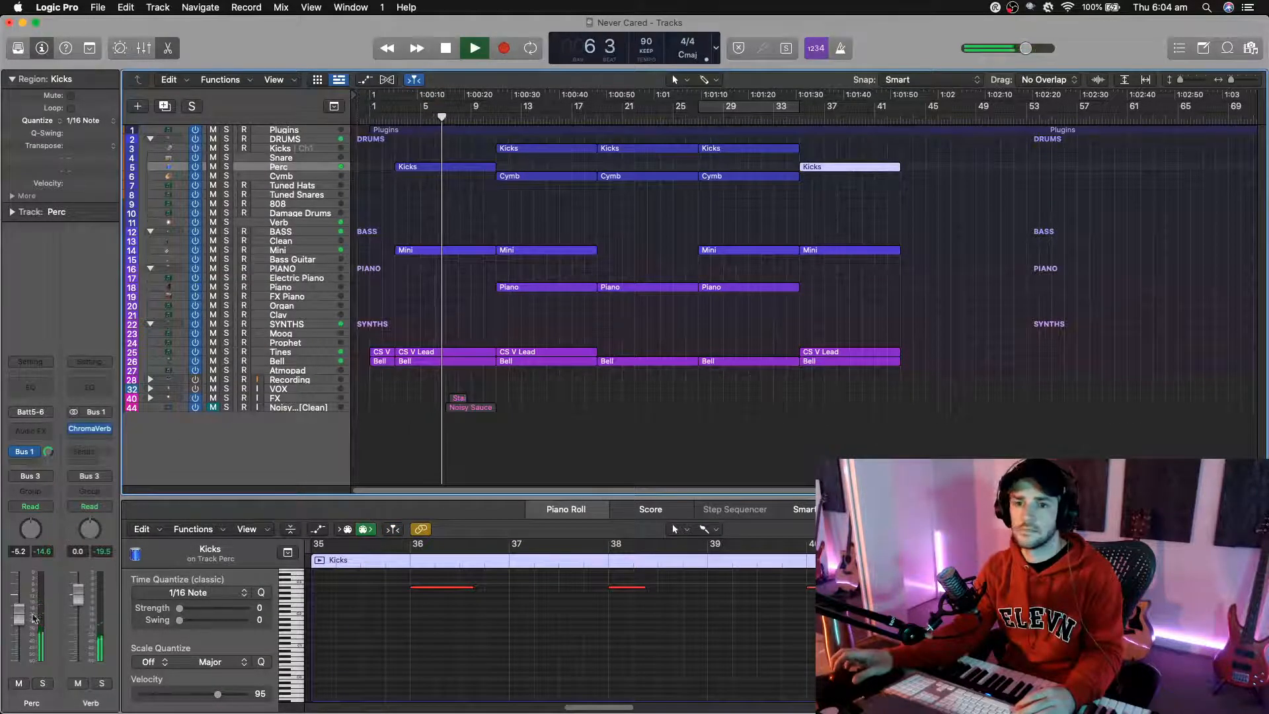
pyautogui.moveTo(20, 616); pyautogui.dragTo(24, 654)
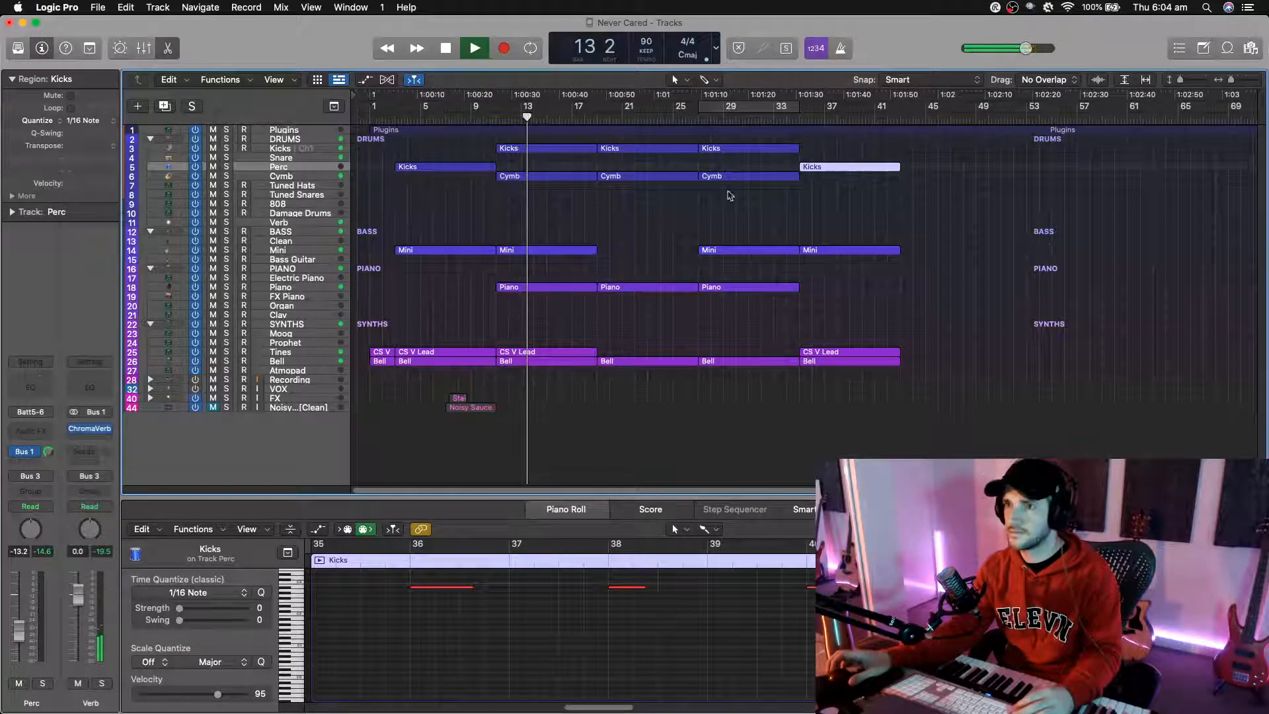
# Step: Repeat all regions between bars 11 and 43 so that the copies start at bar 43
pyautogui.click(566, 388)
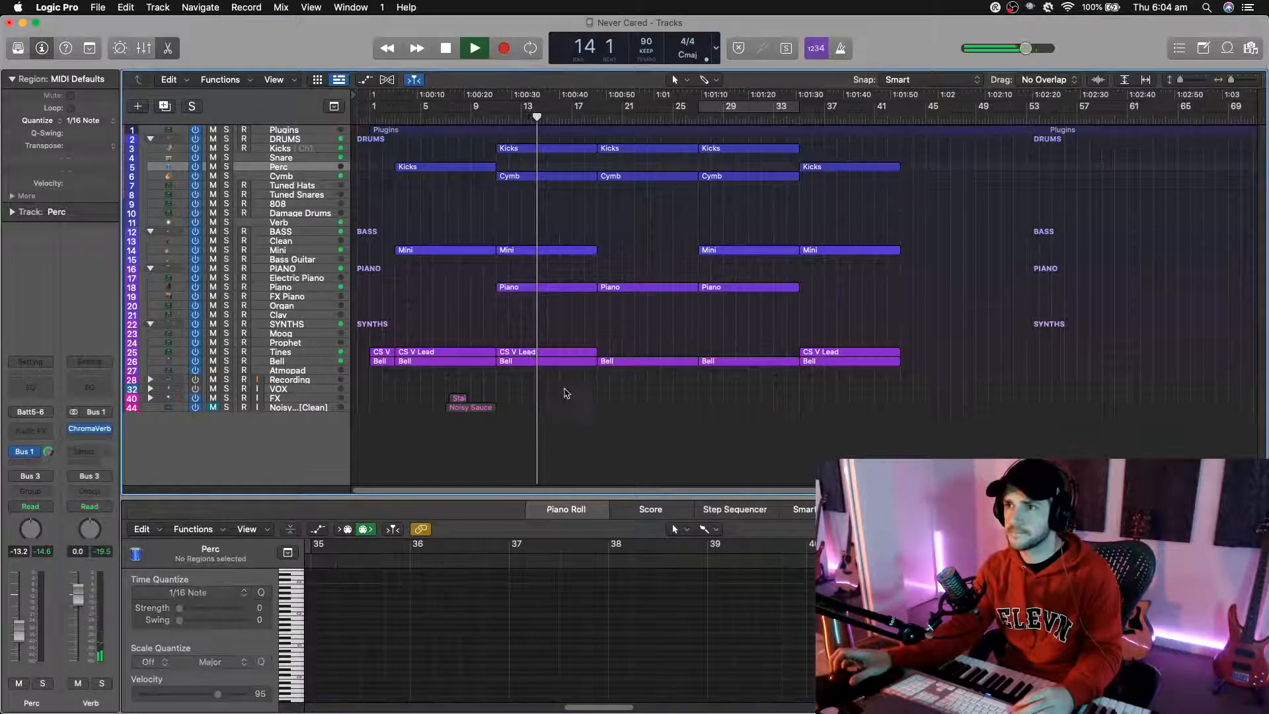
pyautogui.moveTo(555, 394); pyautogui.dragTo(867, 152)
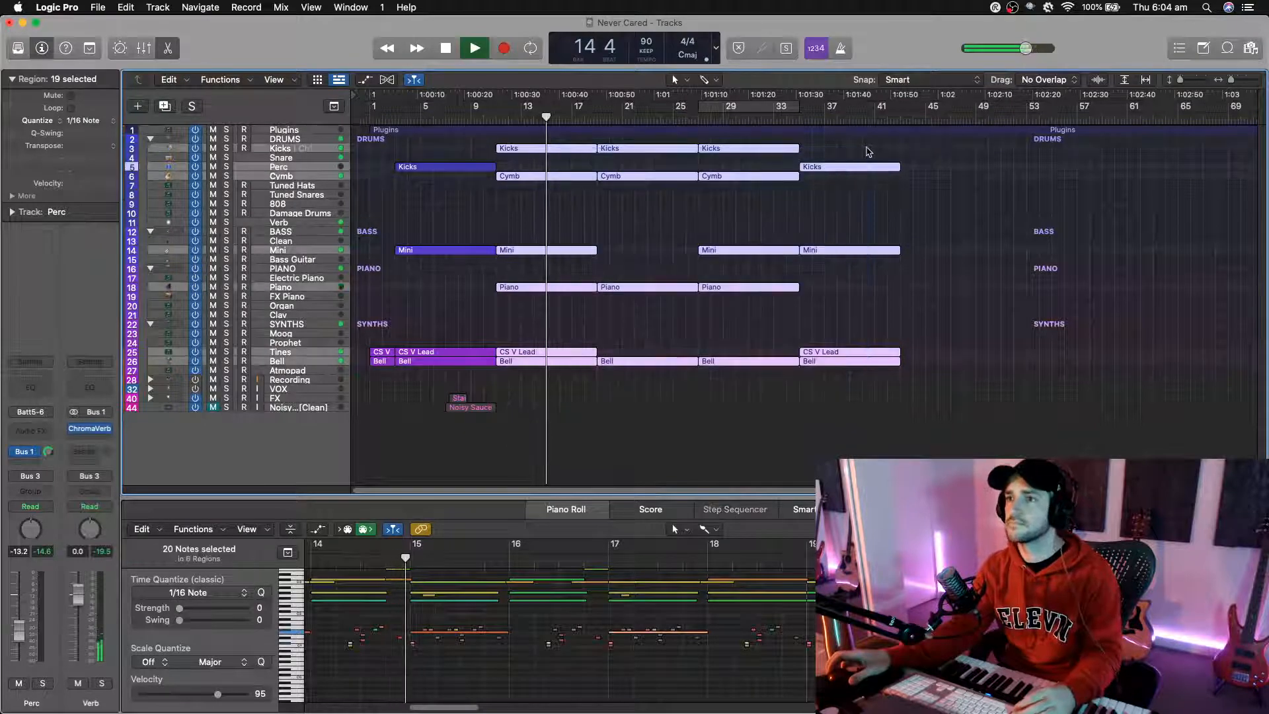
pyautogui.press('super+r')
pyautogui.press('super+Left')
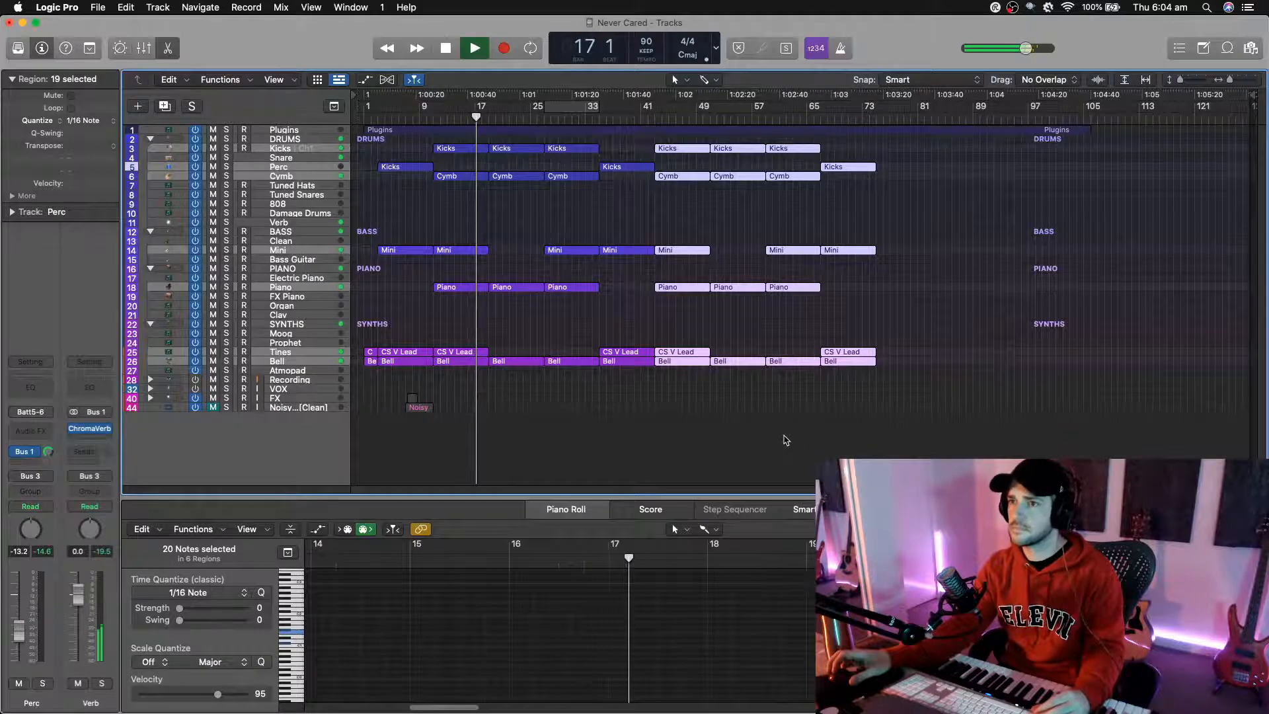
# Step: Copy the six regions of the full section at bar 43 to bar 75 as a final section
pyautogui.click(706, 434)
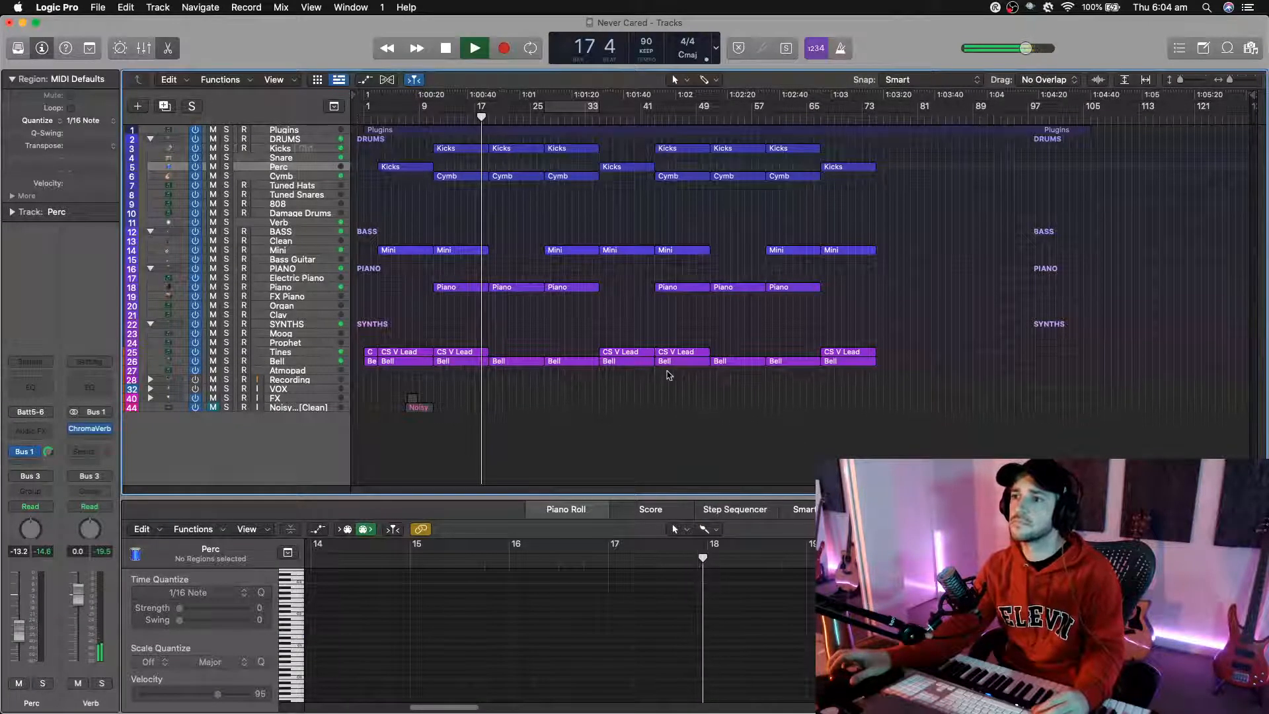
pyautogui.moveTo(673, 392); pyautogui.dragTo(900, 151)
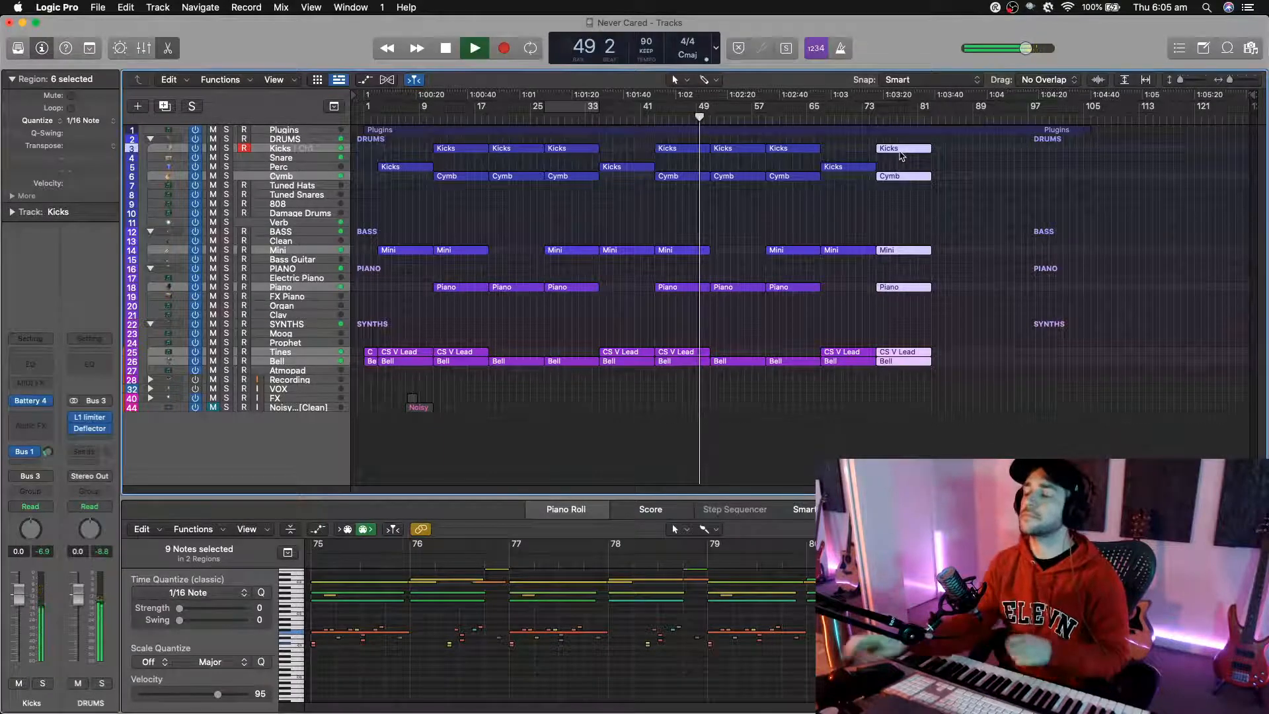
pyautogui.click(968, 358)
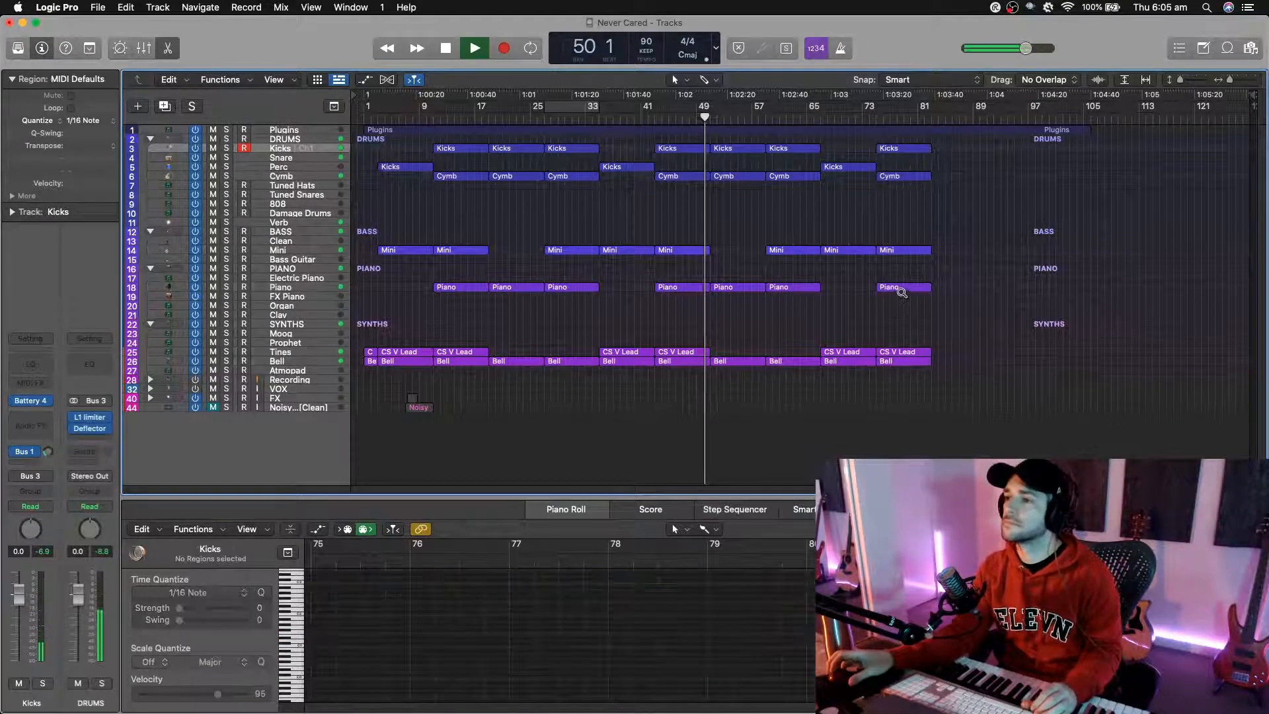
# Step: Add a four-bar Piano ending by copying the last Piano region to bar 83, and shorten the Plugins region to finish at bar 87
pyautogui.moveTo(903, 288); pyautogui.dragTo(958, 289)
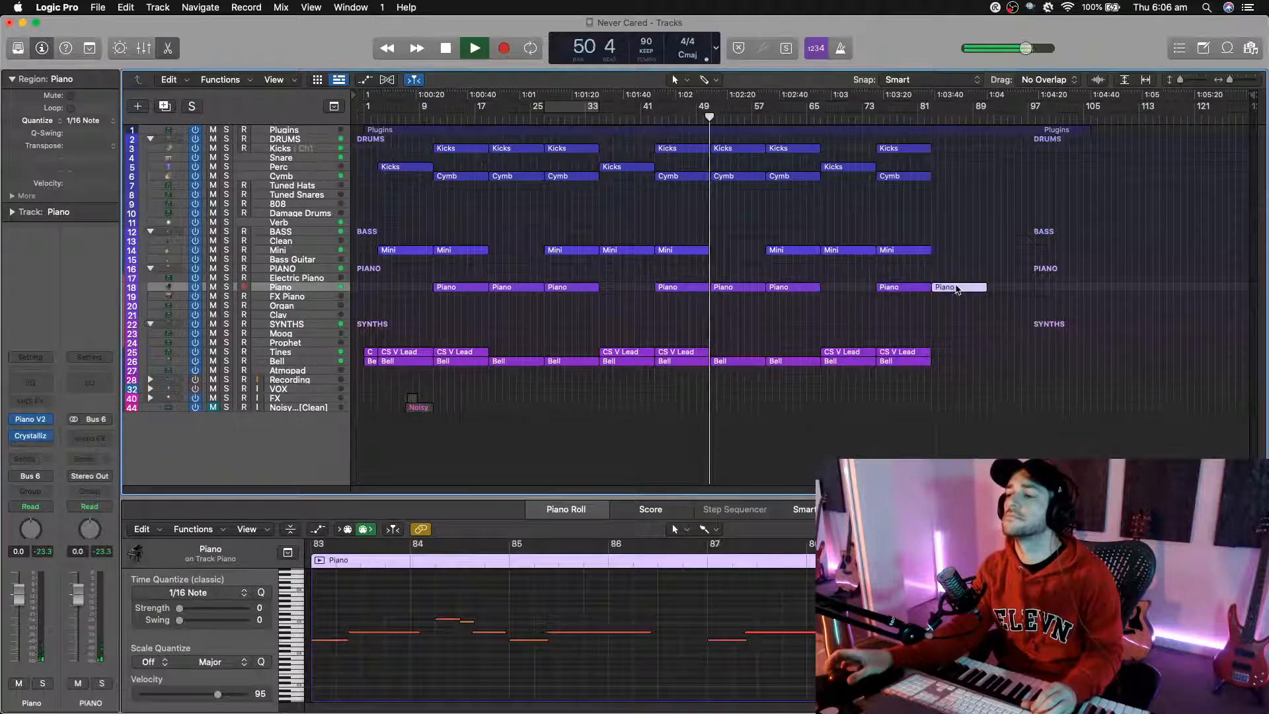
pyautogui.click(921, 109)
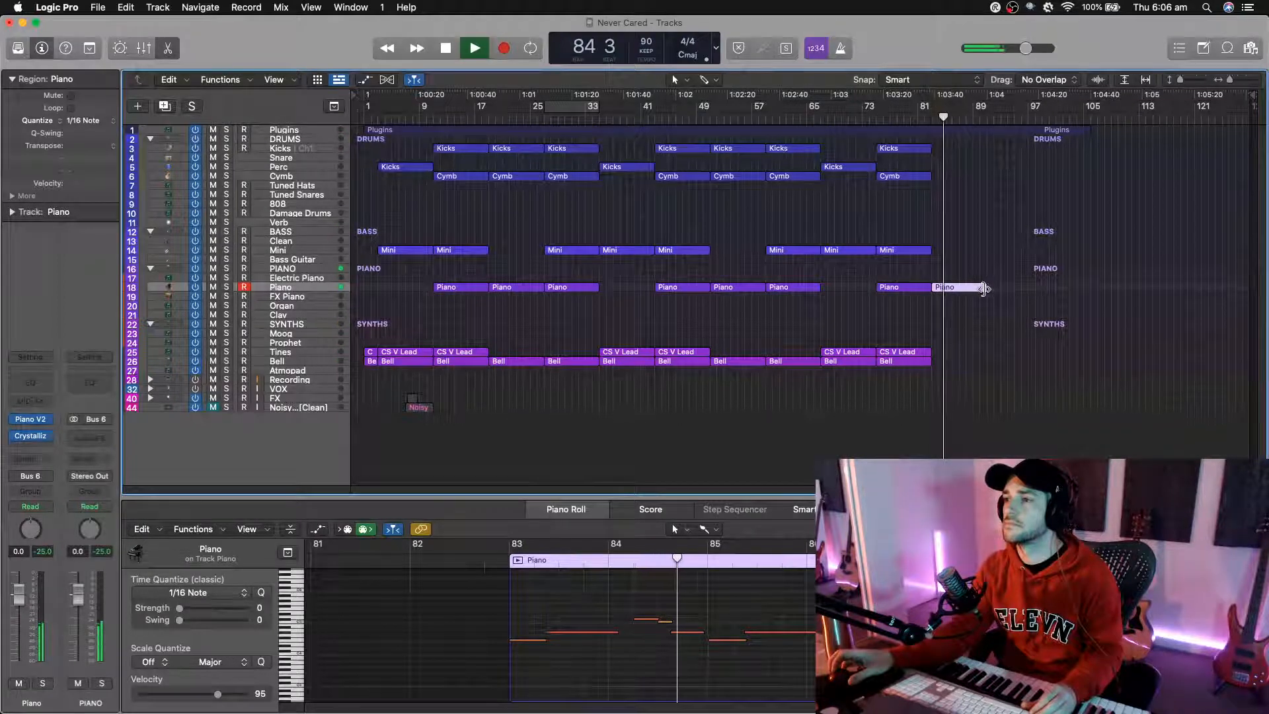
pyautogui.moveTo(984, 289); pyautogui.dragTo(958, 288)
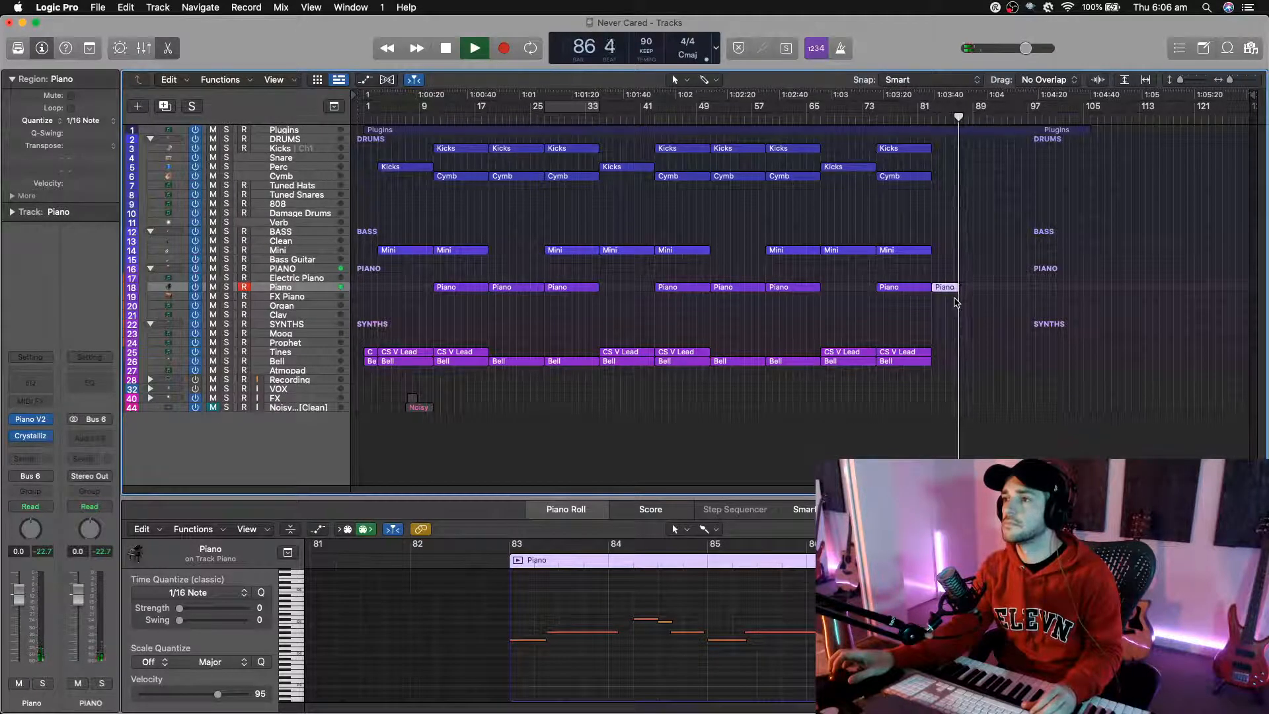
pyautogui.press('space')
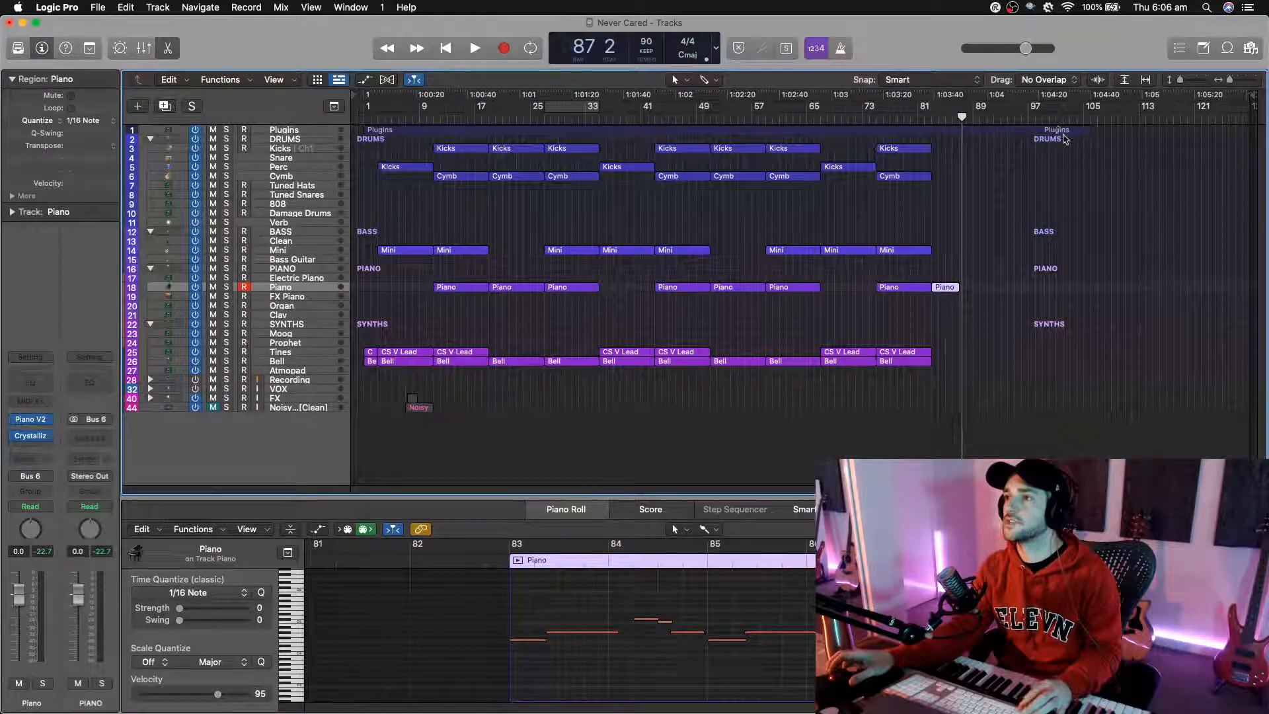
pyautogui.moveTo(1084, 132); pyautogui.dragTo(961, 161)
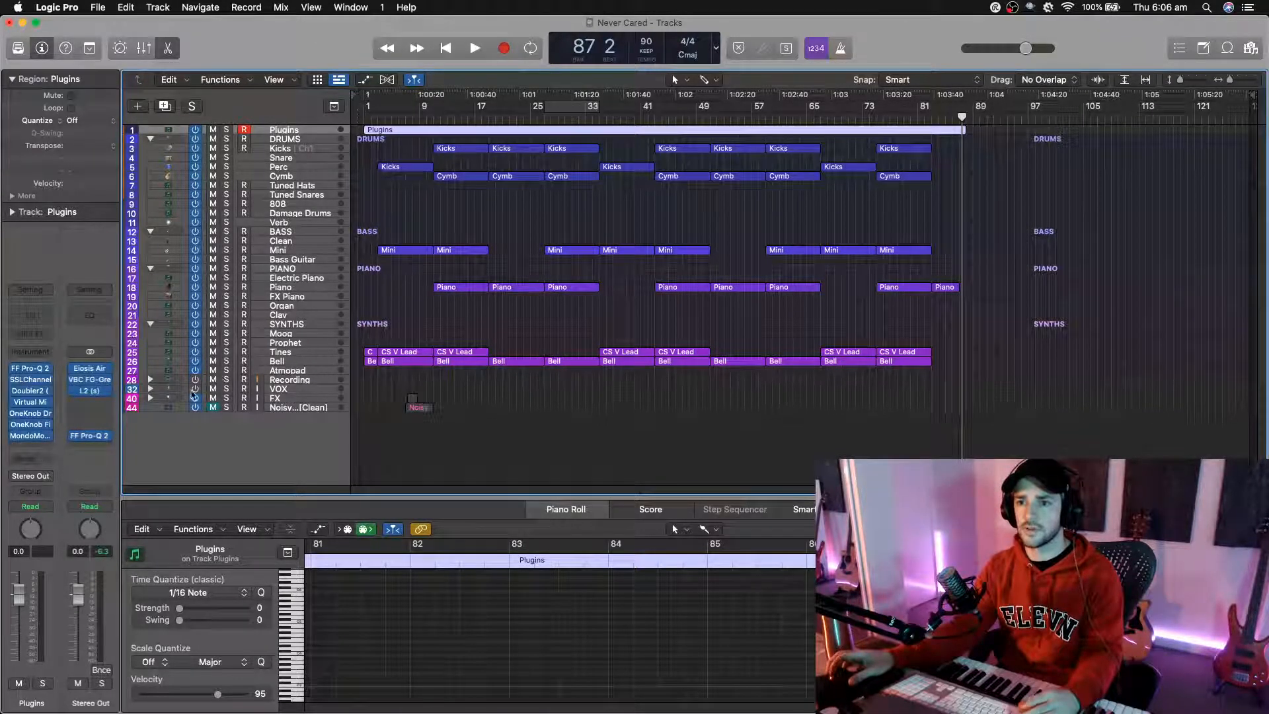
# Step: Expand the FX stack and delete the unused instrument, Recording, VOX, Rise n Hit and Strikes tracks, keeping Snare and Verb
pyautogui.click(150, 398)
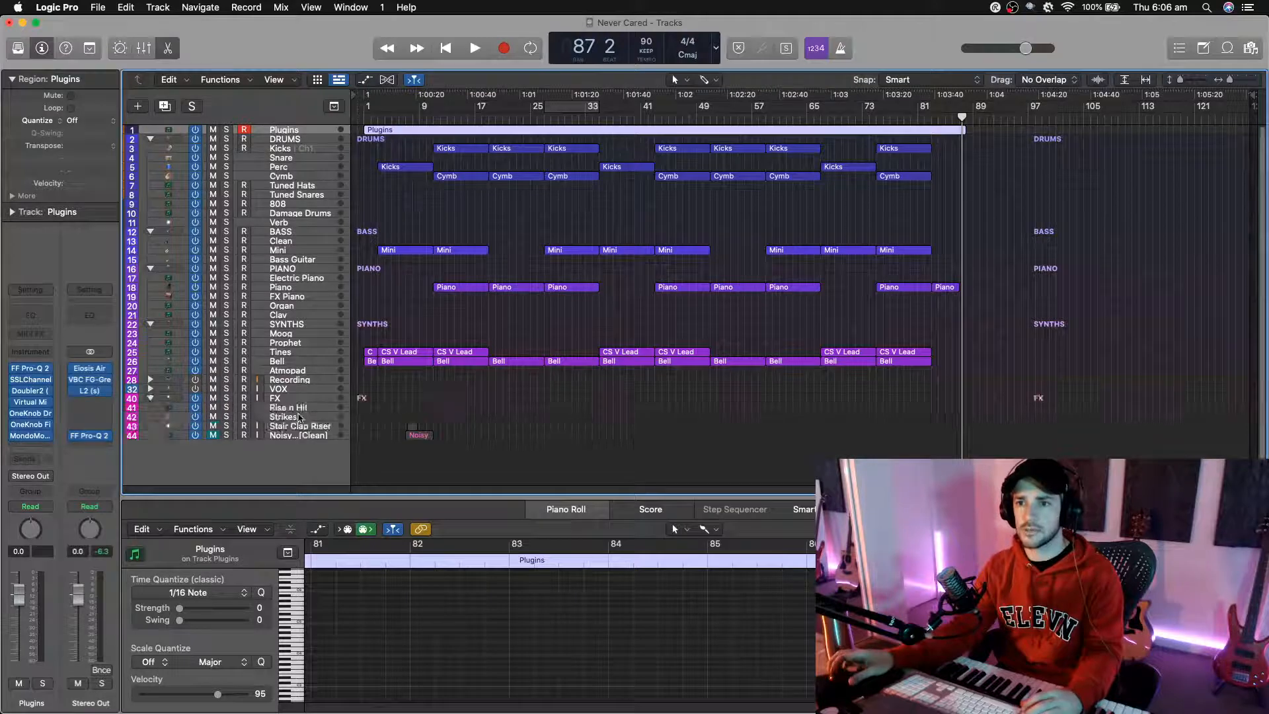
pyautogui.moveTo(289, 415); pyautogui.dragTo(288, 383)
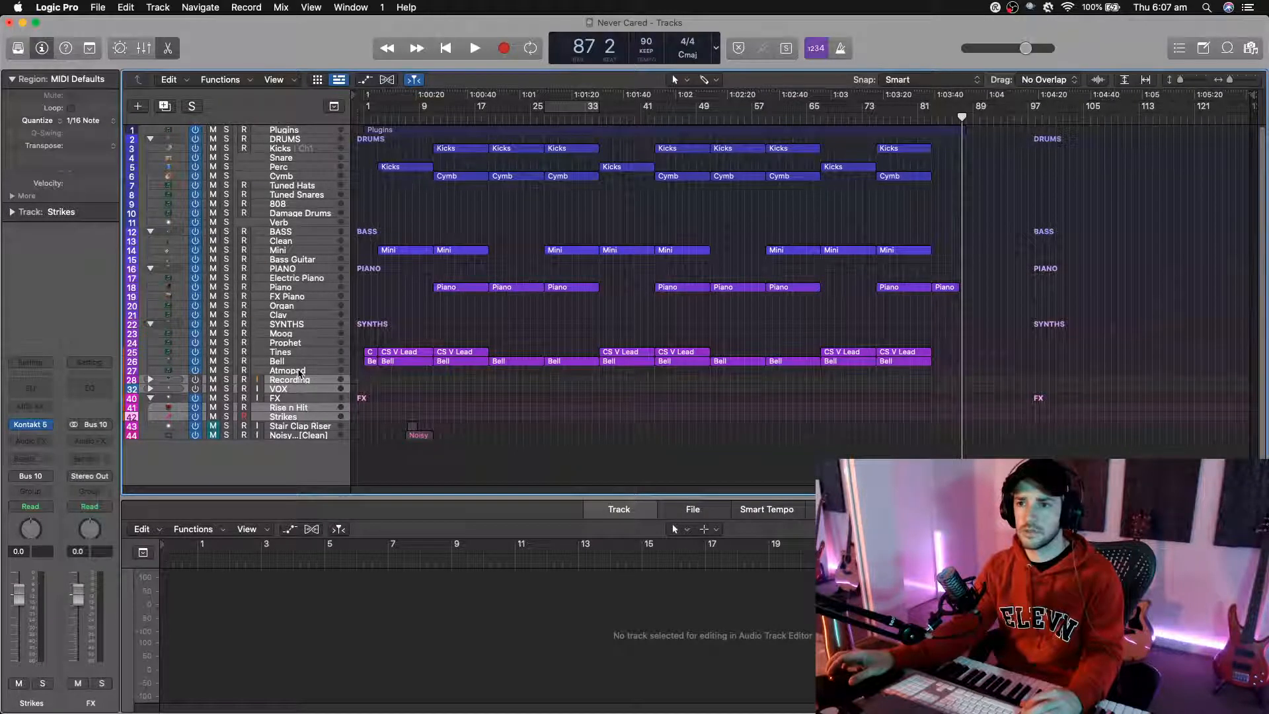
pyautogui.moveTo(296, 354); pyautogui.dragTo(291, 210)
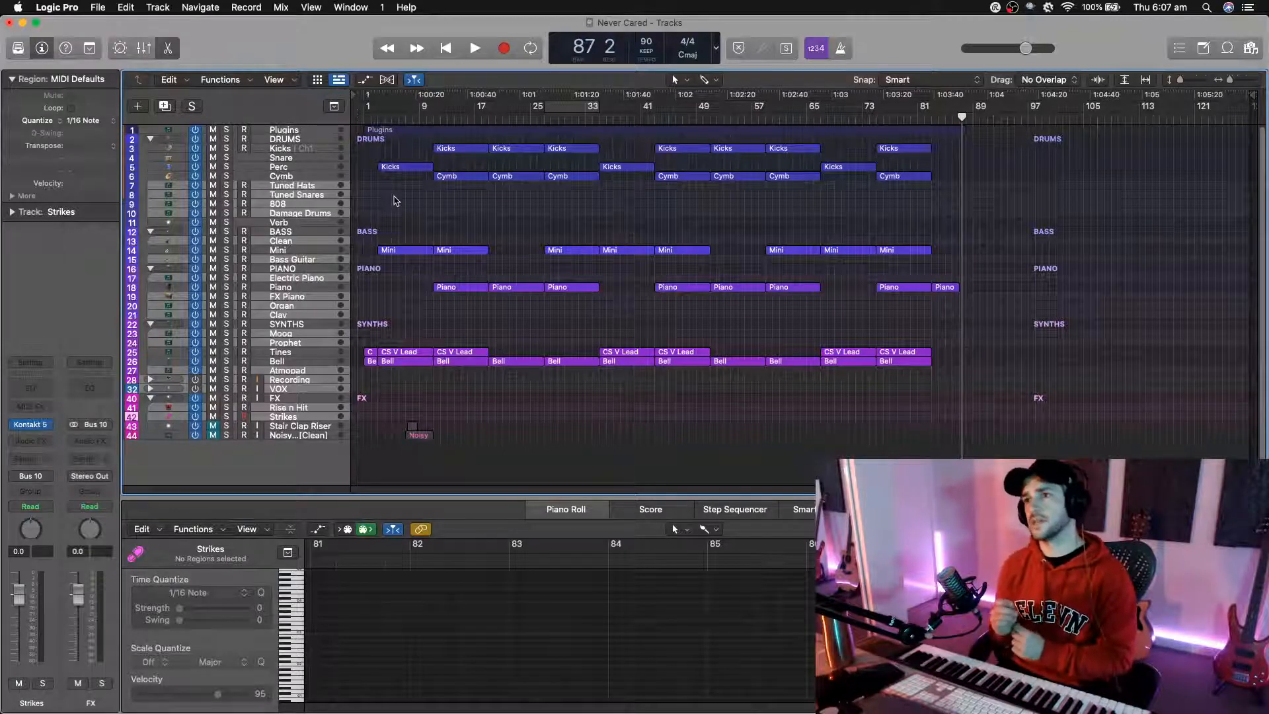
pyautogui.press('super+shift+BackSpace')
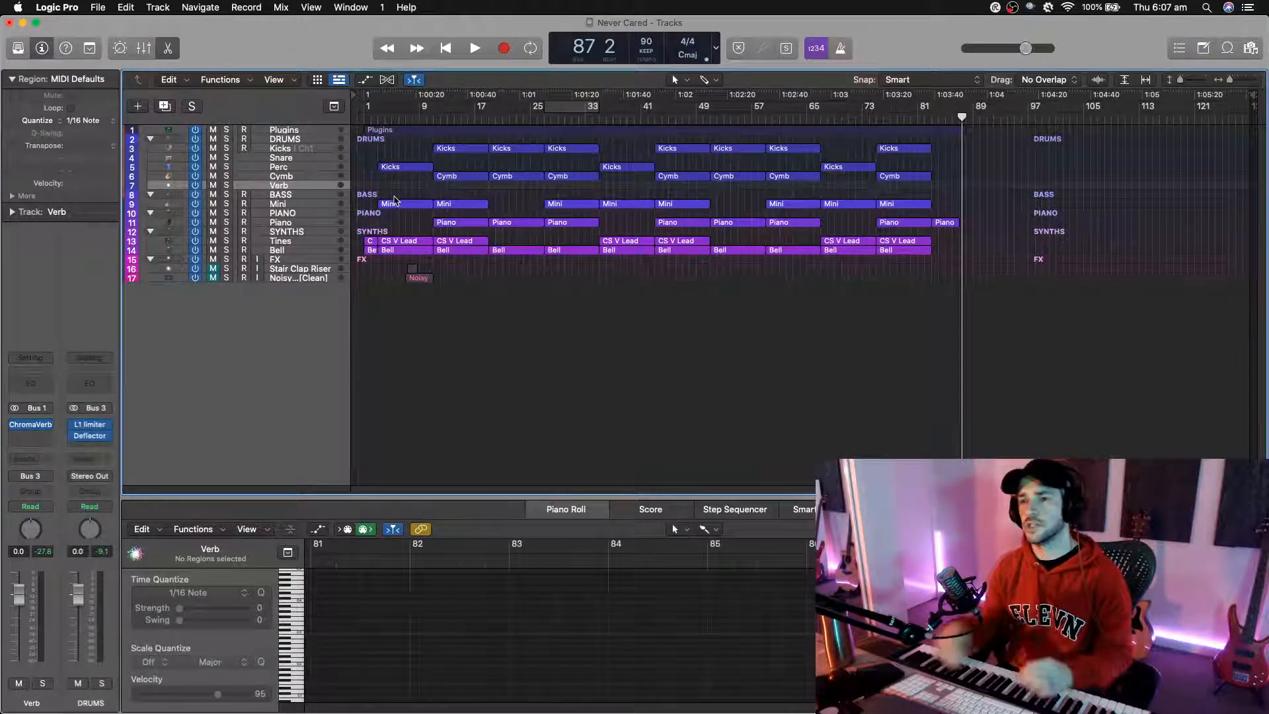
# Step: Move the Stair Clap Riser region into the intro so it leads up to bar 3, and unmute its track
pyautogui.press('super+Down')
pyautogui.press('super+Down')
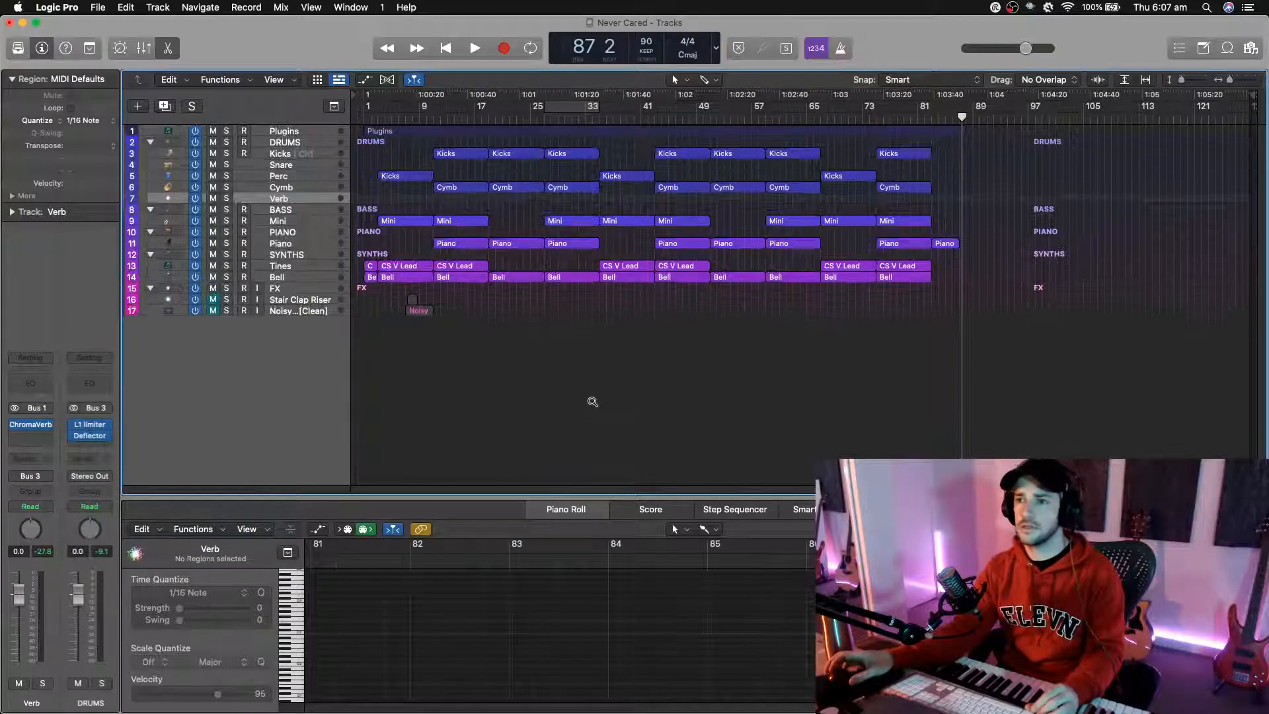
pyautogui.press('super+Down')
pyautogui.press('super+Down')
pyautogui.press('super+Down')
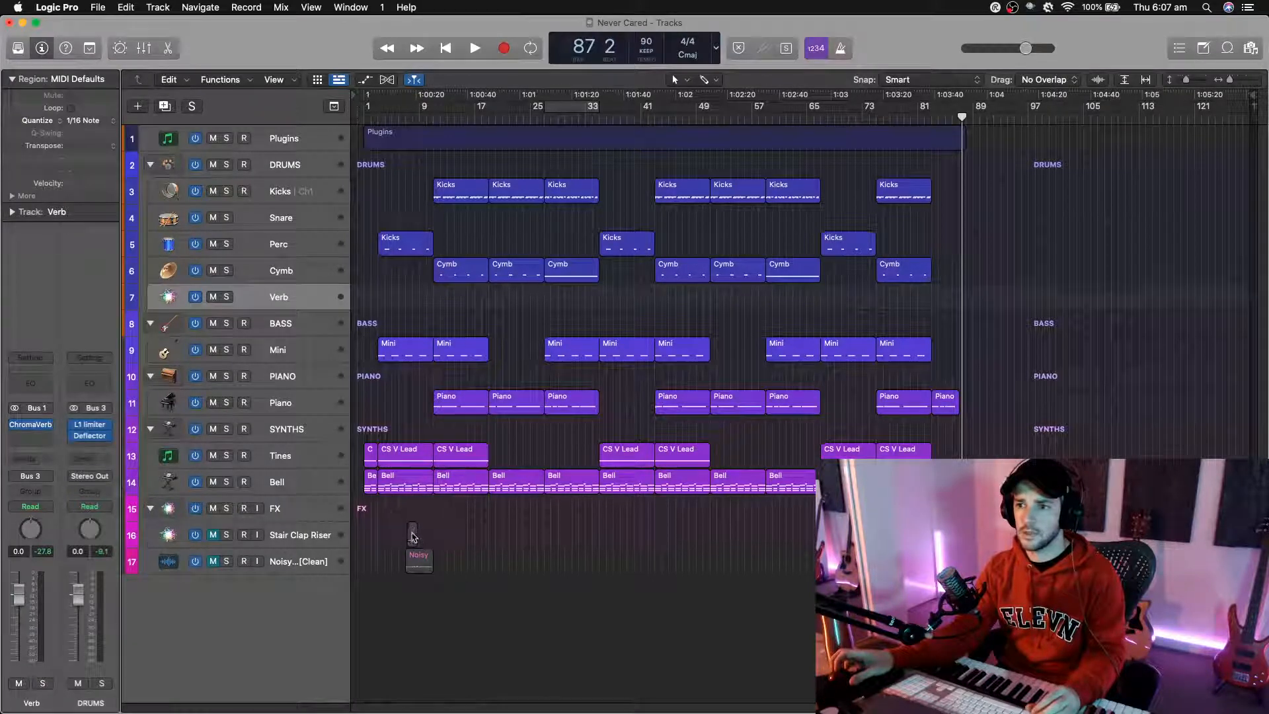
pyautogui.moveTo(412, 537); pyautogui.dragTo(371, 539)
pyautogui.click(381, 121)
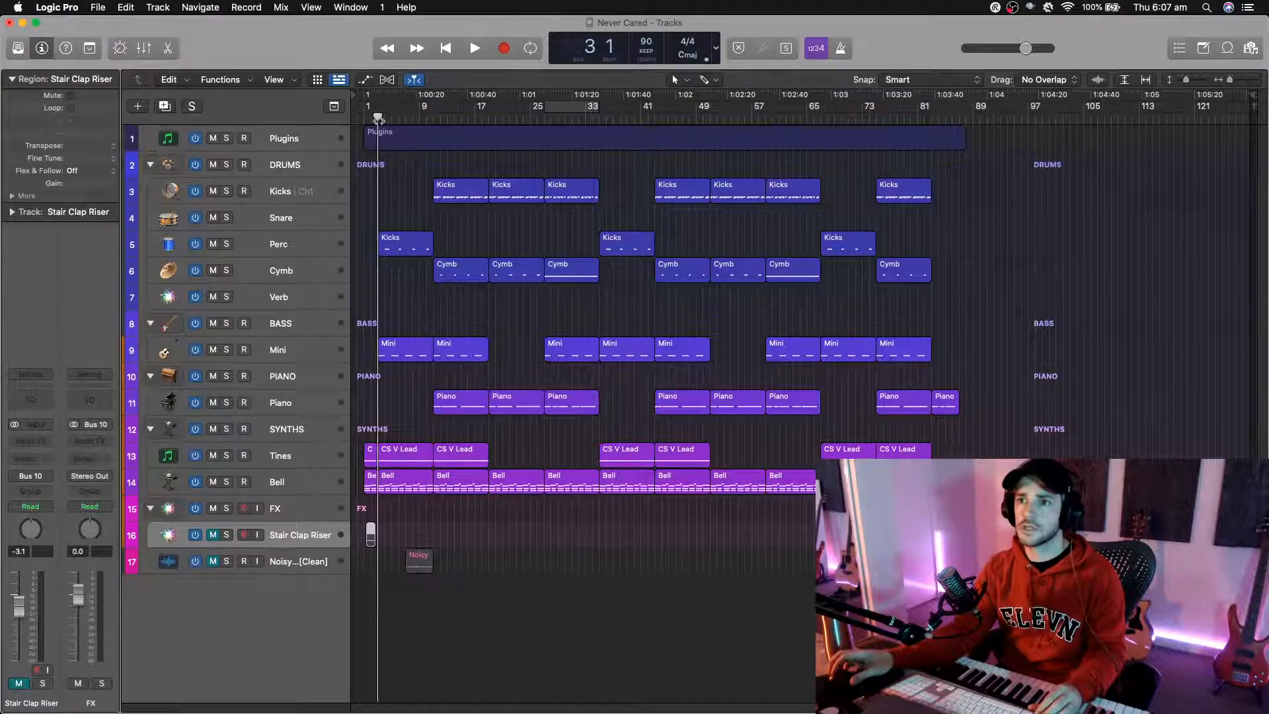
pyautogui.press('super+Right')
pyautogui.press('super+Right')
pyautogui.press('super+Right')
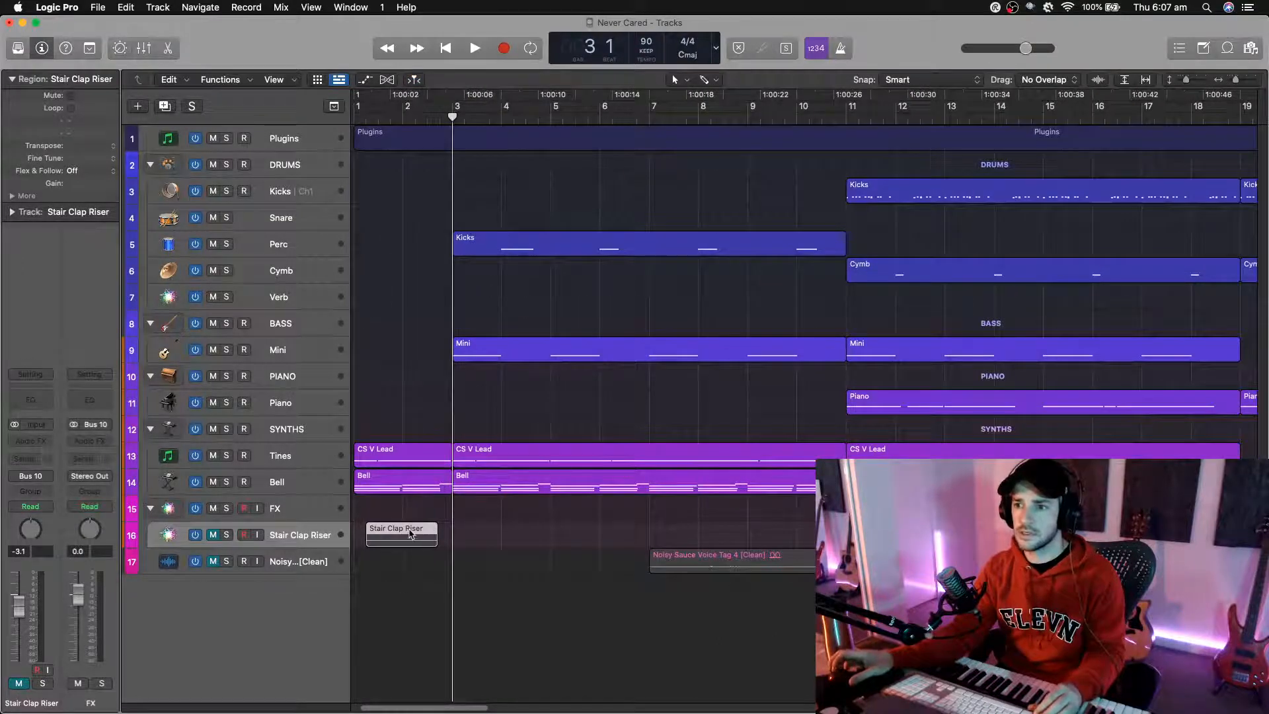
pyautogui.moveTo(409, 532); pyautogui.dragTo(425, 533)
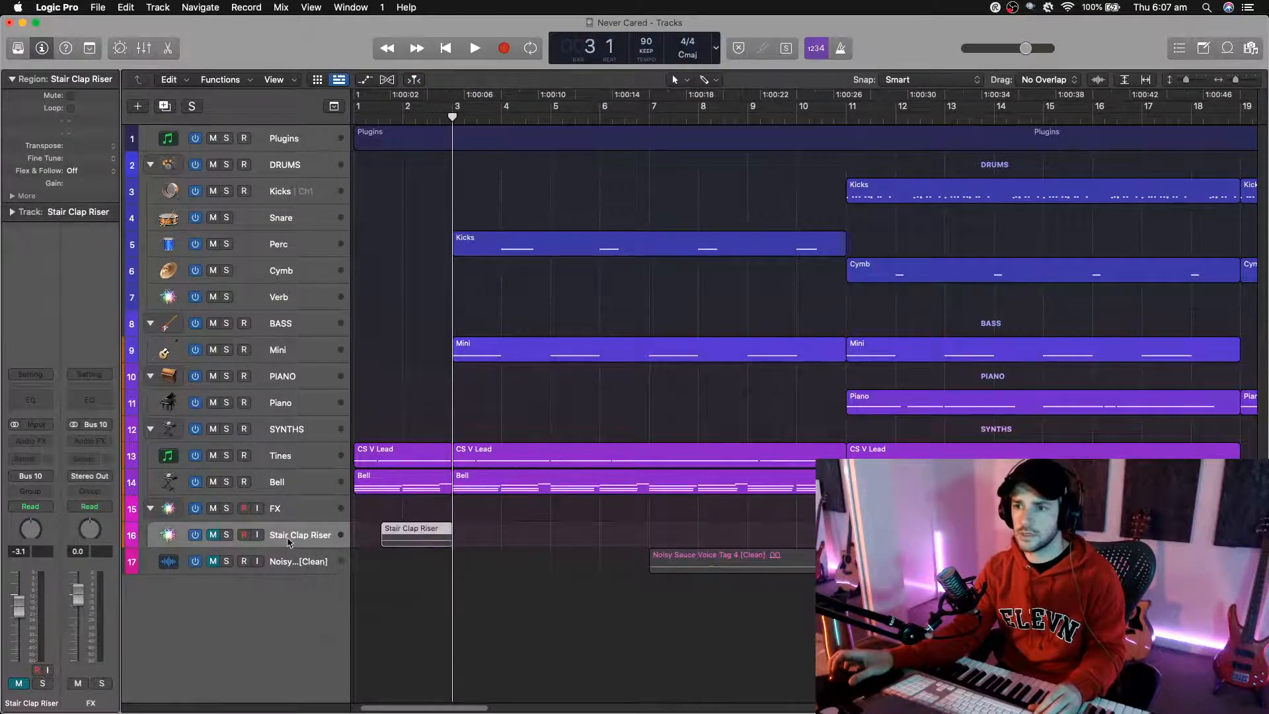
pyautogui.click(212, 537)
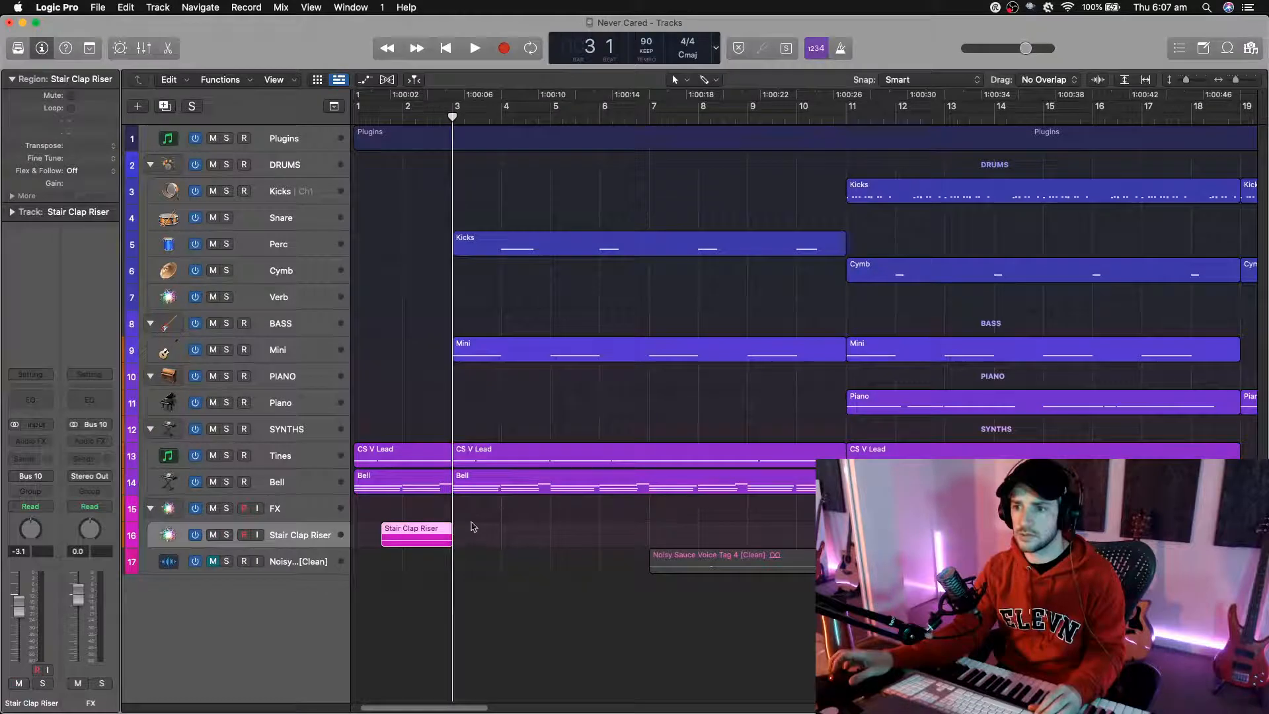
# Step: Play the intro from bar 1 to check how the riser leads into bar 3
pyautogui.press('super+Left')
pyautogui.click(395, 119)
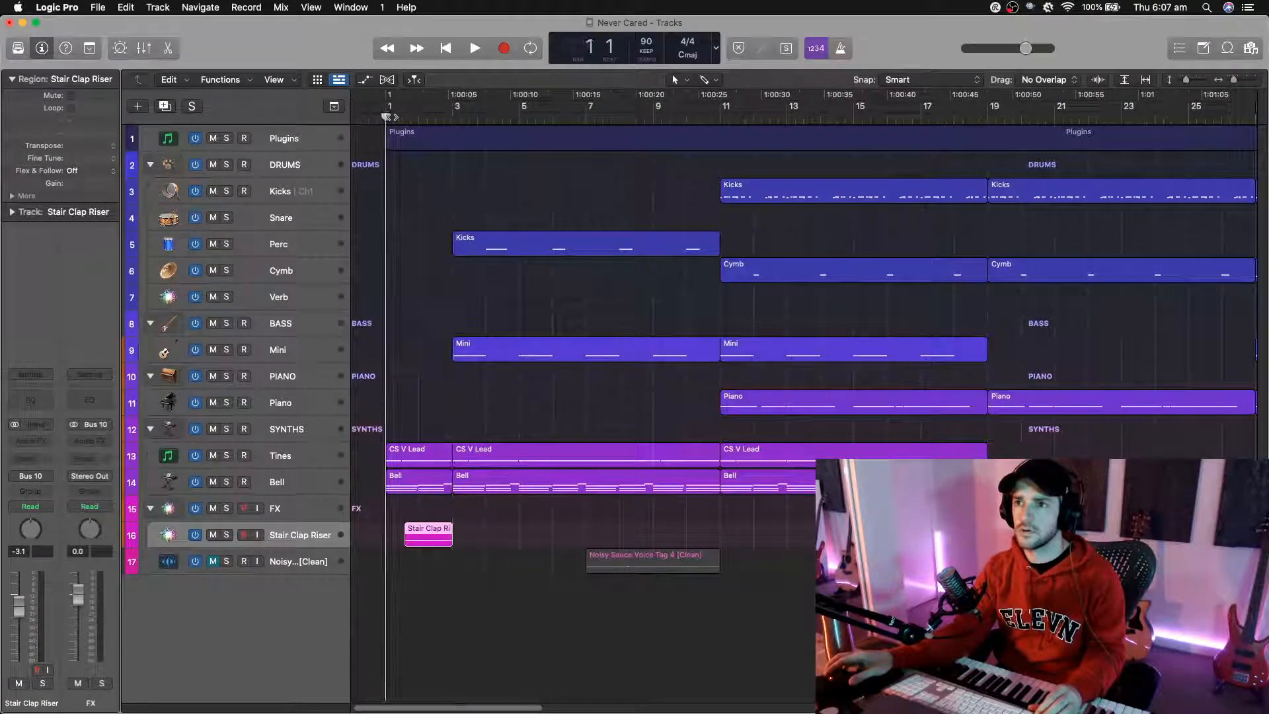
pyautogui.press('space')
# Step: Fine-align the Stair Clap Riser region at high magnification so its end lands exactly on bar 3
pyautogui.click(452, 114)
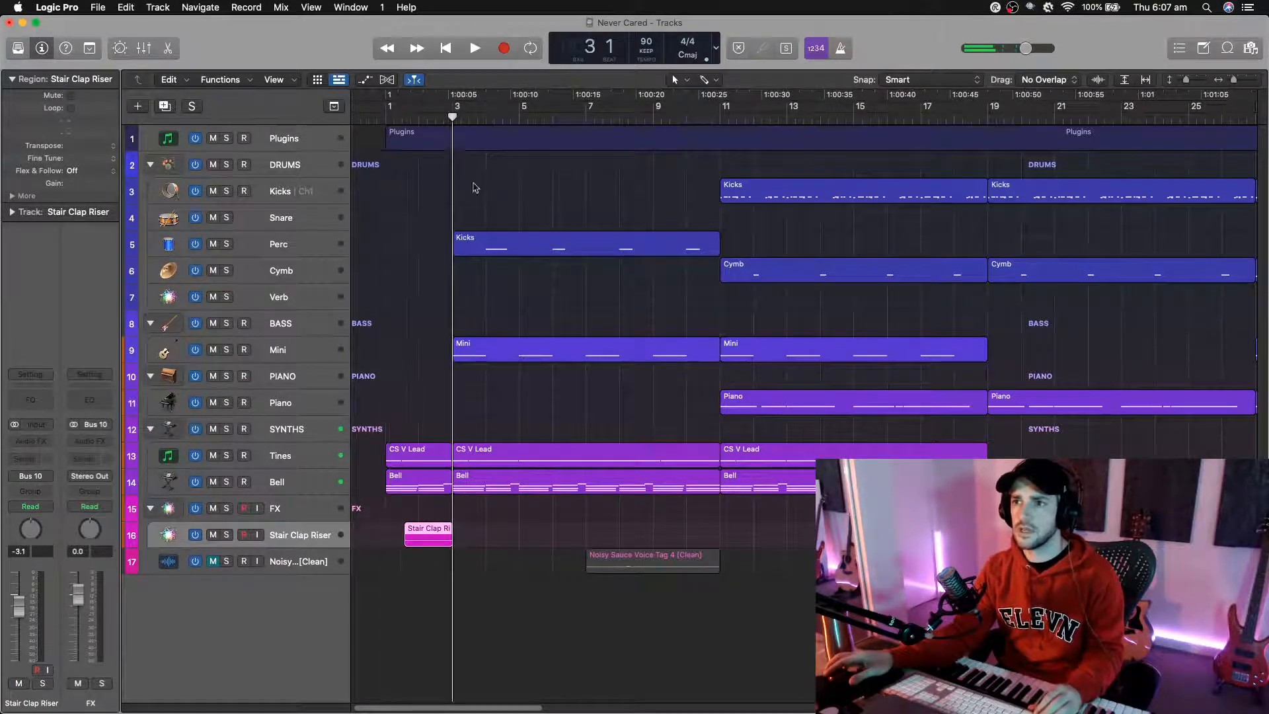
pyautogui.press('super+Right')
pyautogui.press('super+Right')
pyautogui.press('super+Down')
pyautogui.press('super+Down')
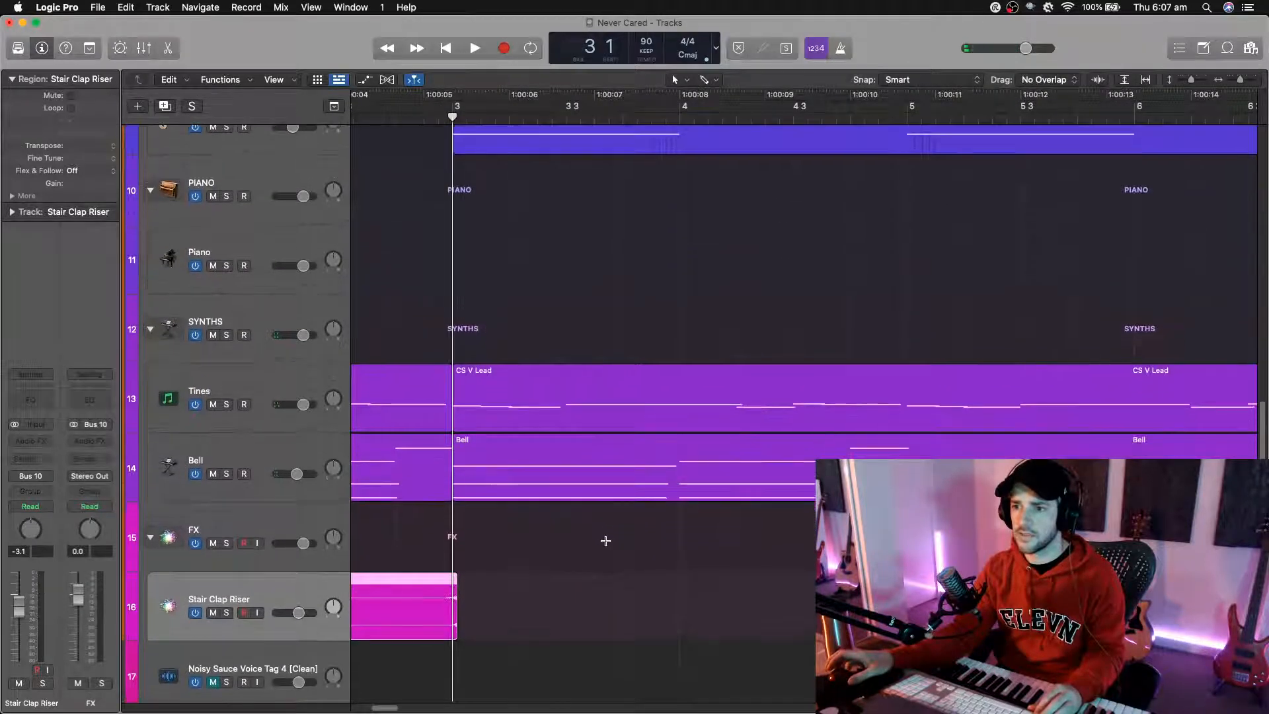
pyautogui.press('super+Right')
pyautogui.press('super+Right')
pyautogui.press('super+Right')
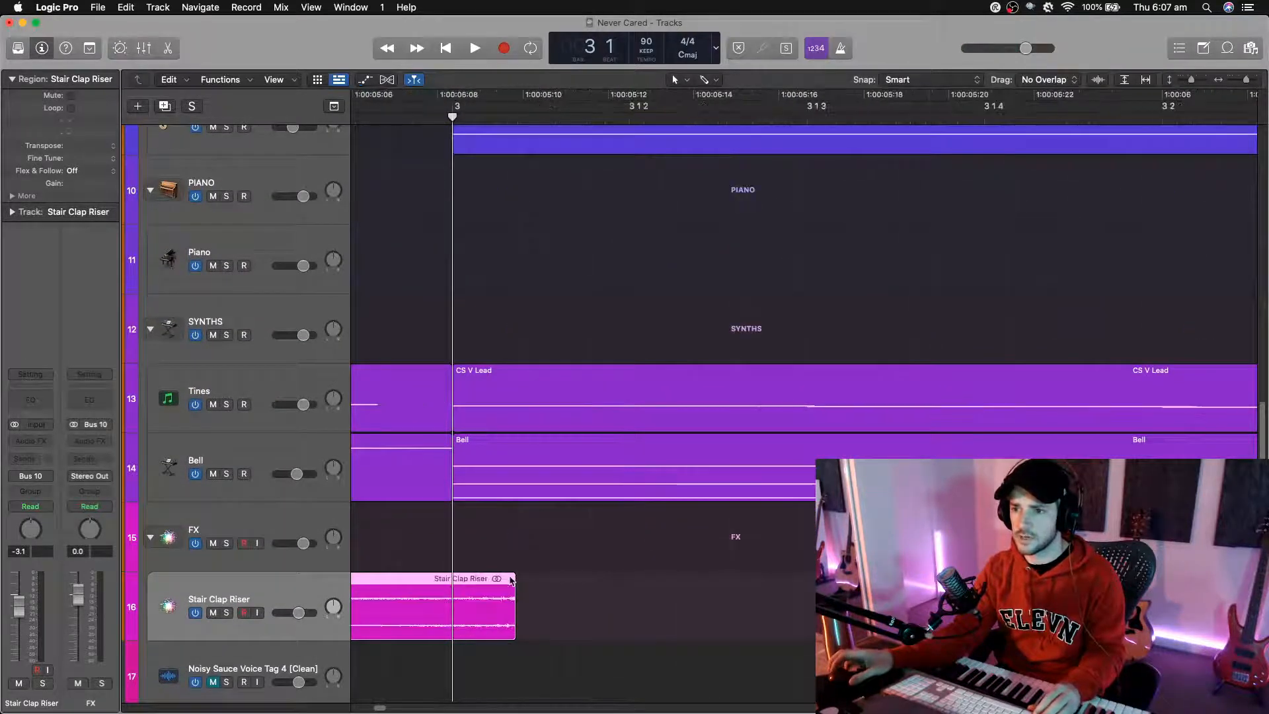
pyautogui.moveTo(511, 580); pyautogui.dragTo(449, 581)
pyautogui.keyDown('ctrl'); pyautogui.keyDown('alt'); pyautogui.click(657, 588); pyautogui.keyUp('alt'); pyautogui.keyUp('ctrl')
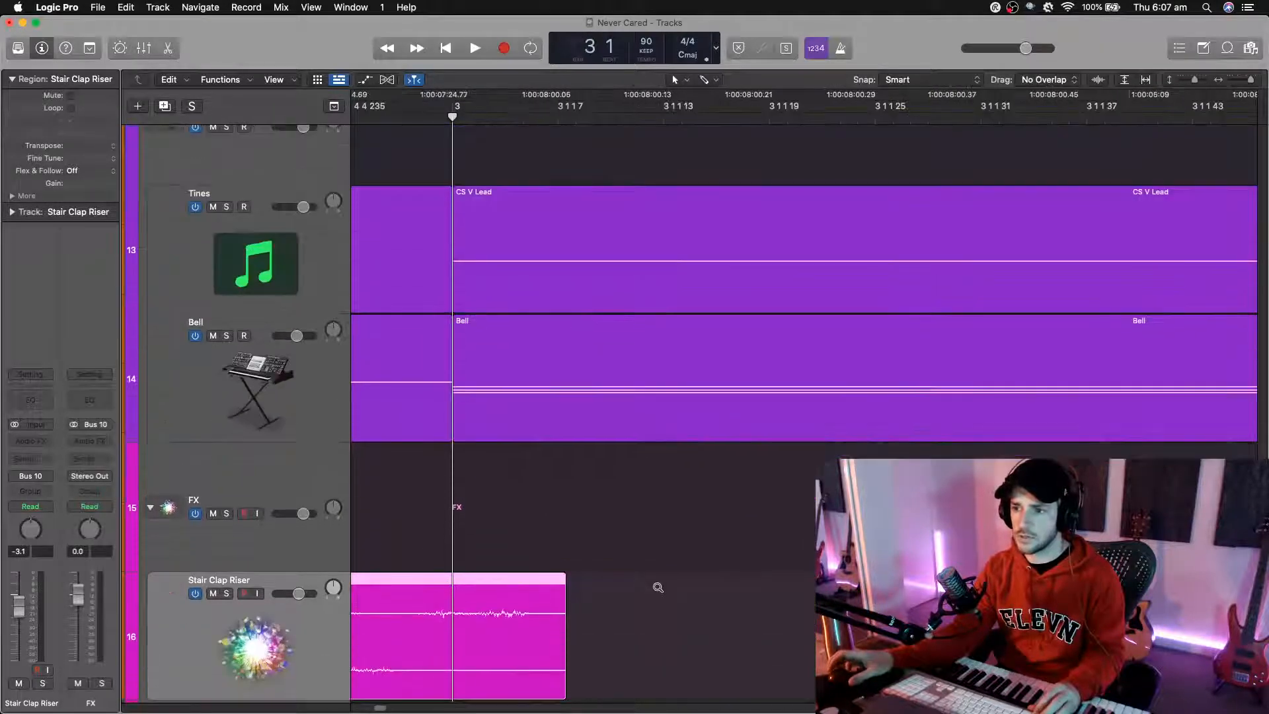
pyautogui.moveTo(542, 580); pyautogui.dragTo(468, 581)
pyautogui.keyDown('ctrl'); pyautogui.keyDown('alt'); pyautogui.click(468, 582); pyautogui.keyUp('alt'); pyautogui.keyUp('ctrl')
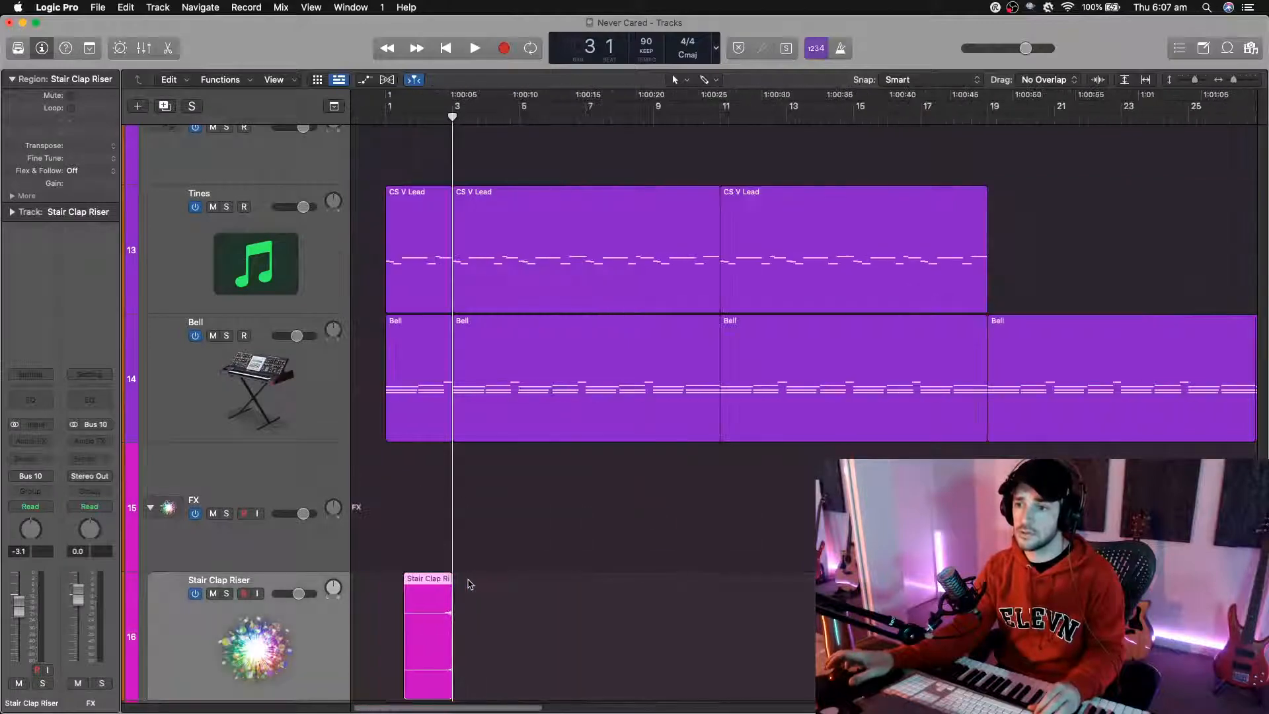
# Step: Play the end of the intro to check how the Stair Clap Riser leads into bar 3
pyautogui.keyDown('ctrl'); pyautogui.keyDown('alt'); pyautogui.click(468, 581); pyautogui.keyUp('alt'); pyautogui.keyUp('ctrl')
pyautogui.keyDown('ctrl'); pyautogui.keyDown('alt'); pyautogui.click(525, 571); pyautogui.keyUp('alt'); pyautogui.keyUp('ctrl')
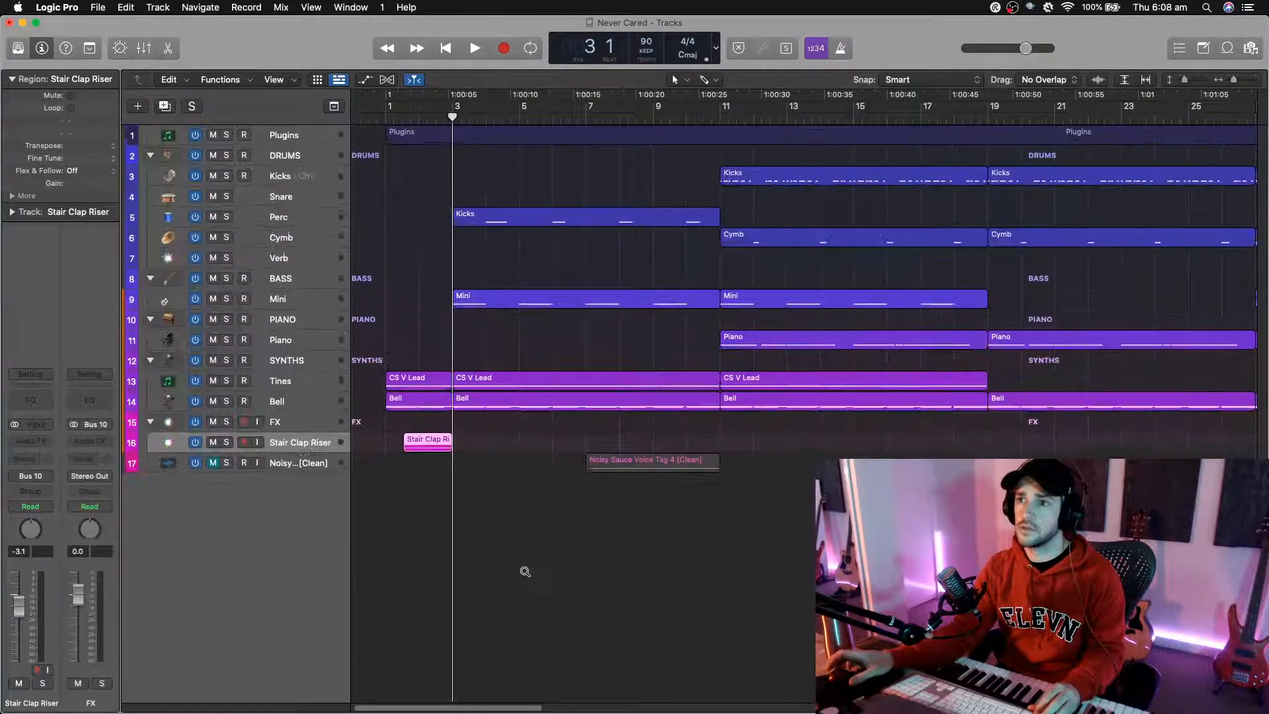
pyautogui.press('space')
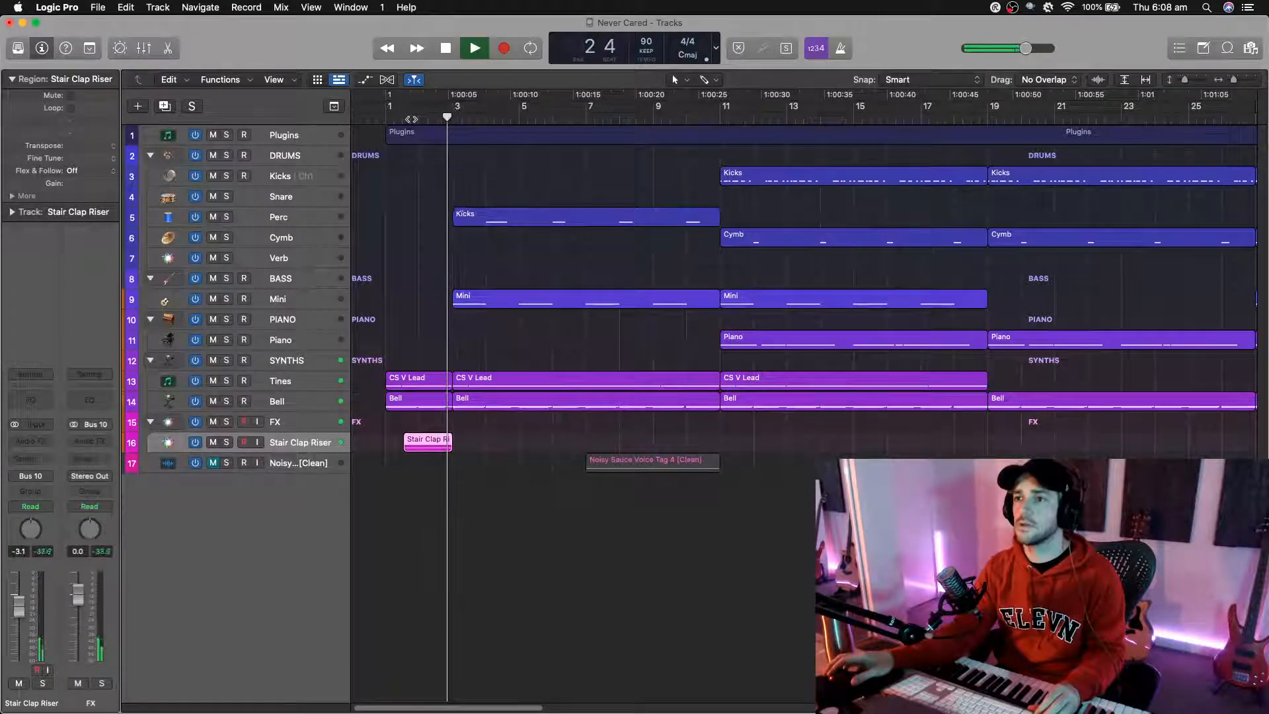
pyautogui.press('space')
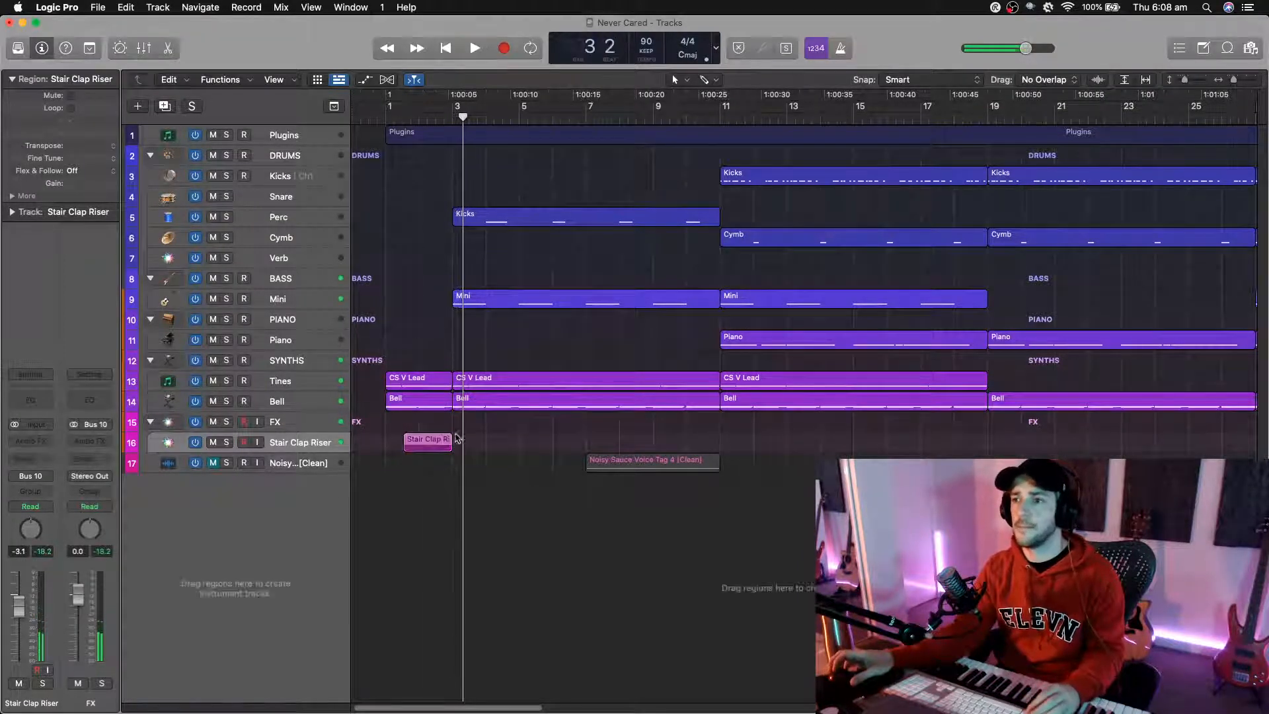
# Step: Move the Stair Clap Riser region so it ends at bar 11, and play the lead-in from bar 9
pyautogui.moveTo(424, 440); pyautogui.dragTo(691, 440)
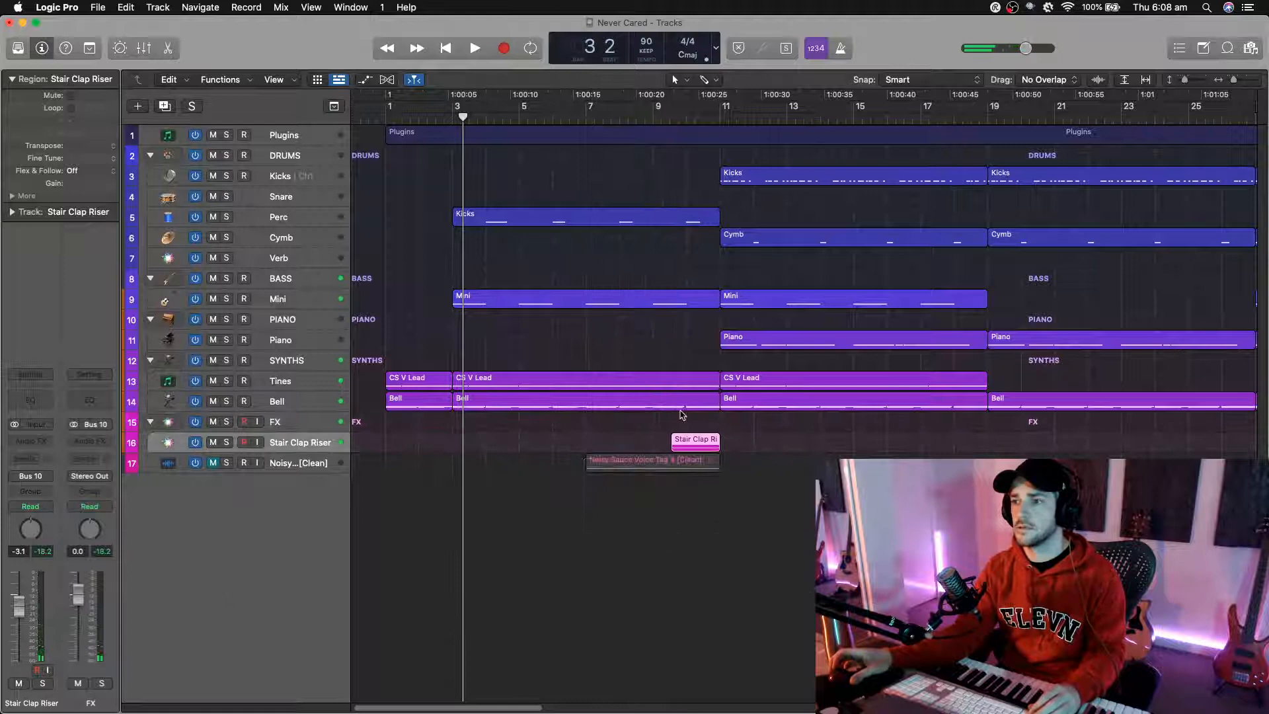
pyautogui.click(650, 120)
pyautogui.press('space')
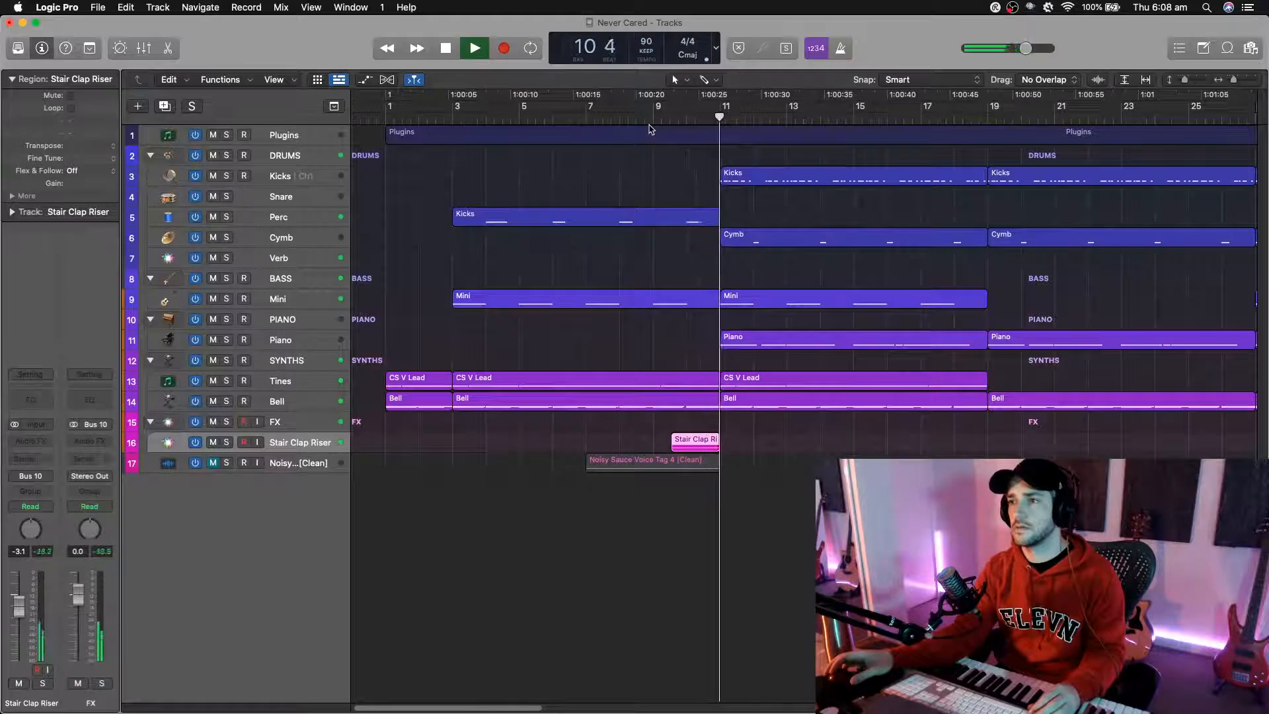
# Step: Copy the Stair Clap Riser region so the copies end at bars 43 and 75, and play the transition into bar 43
pyautogui.press('super+Left')
pyautogui.press('super+Left')
pyautogui.press('super+Left')
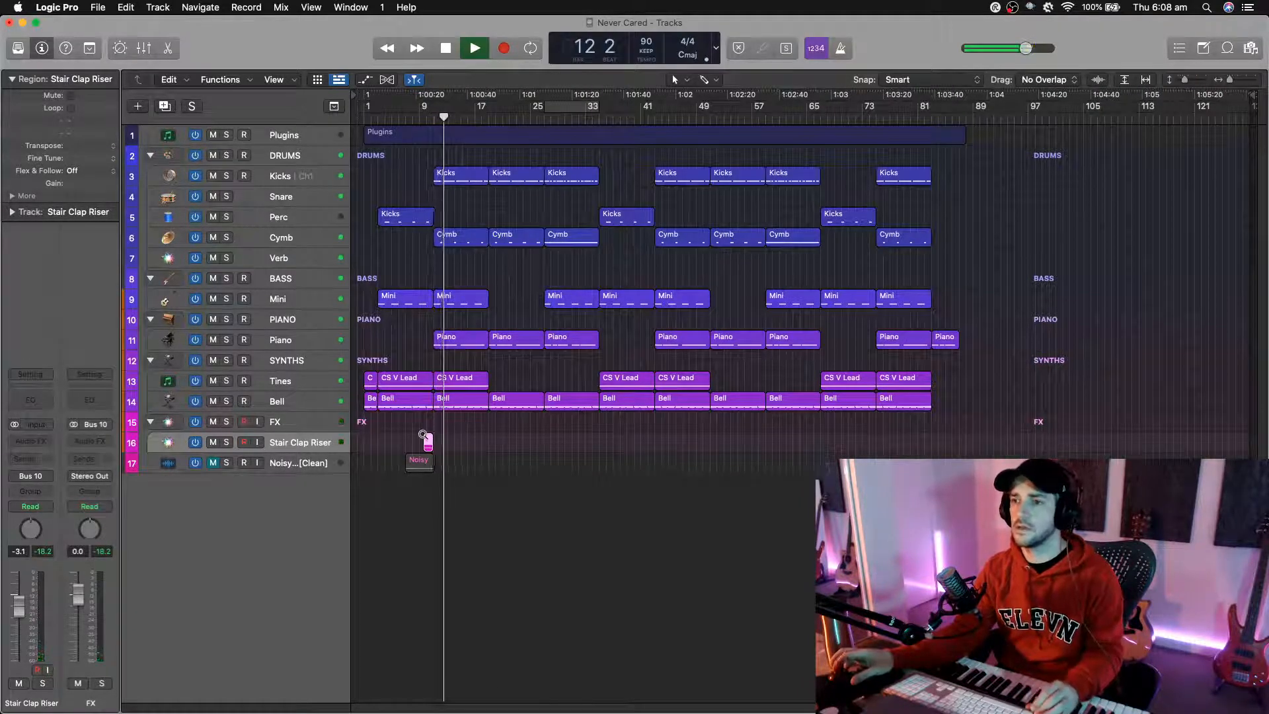
pyautogui.moveTo(425, 433); pyautogui.dragTo(873, 450)
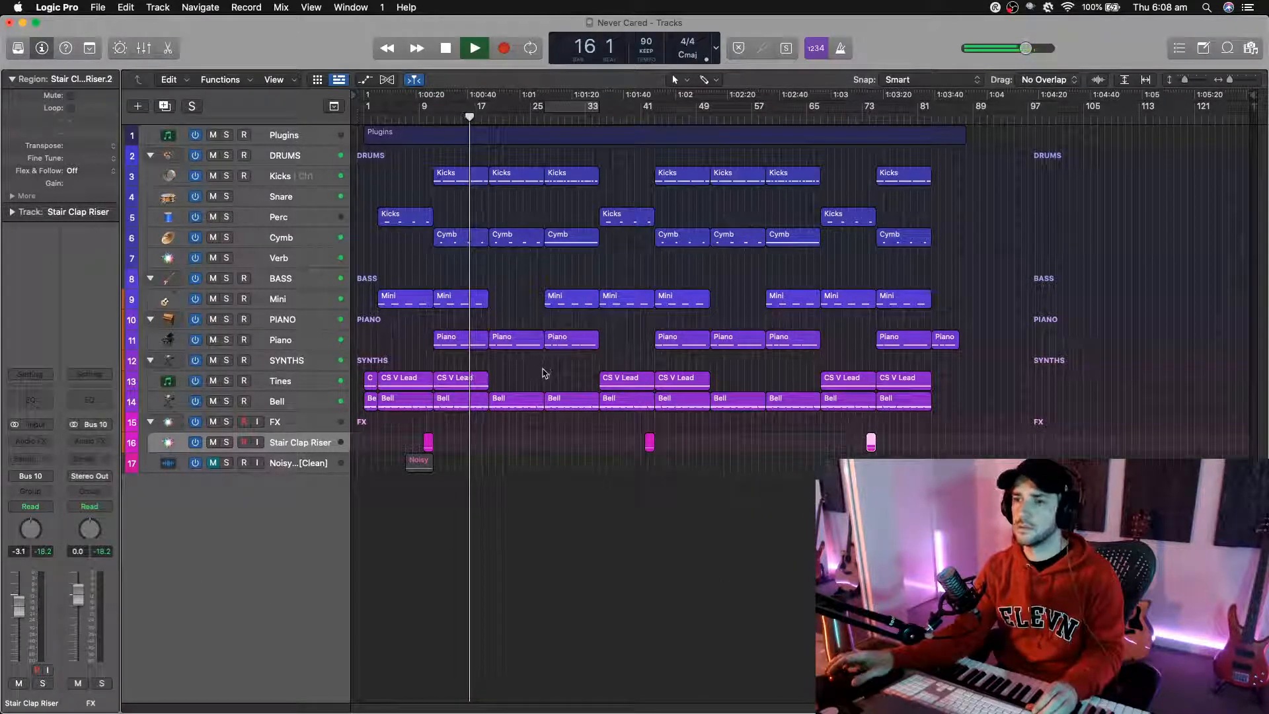
pyautogui.click(646, 118)
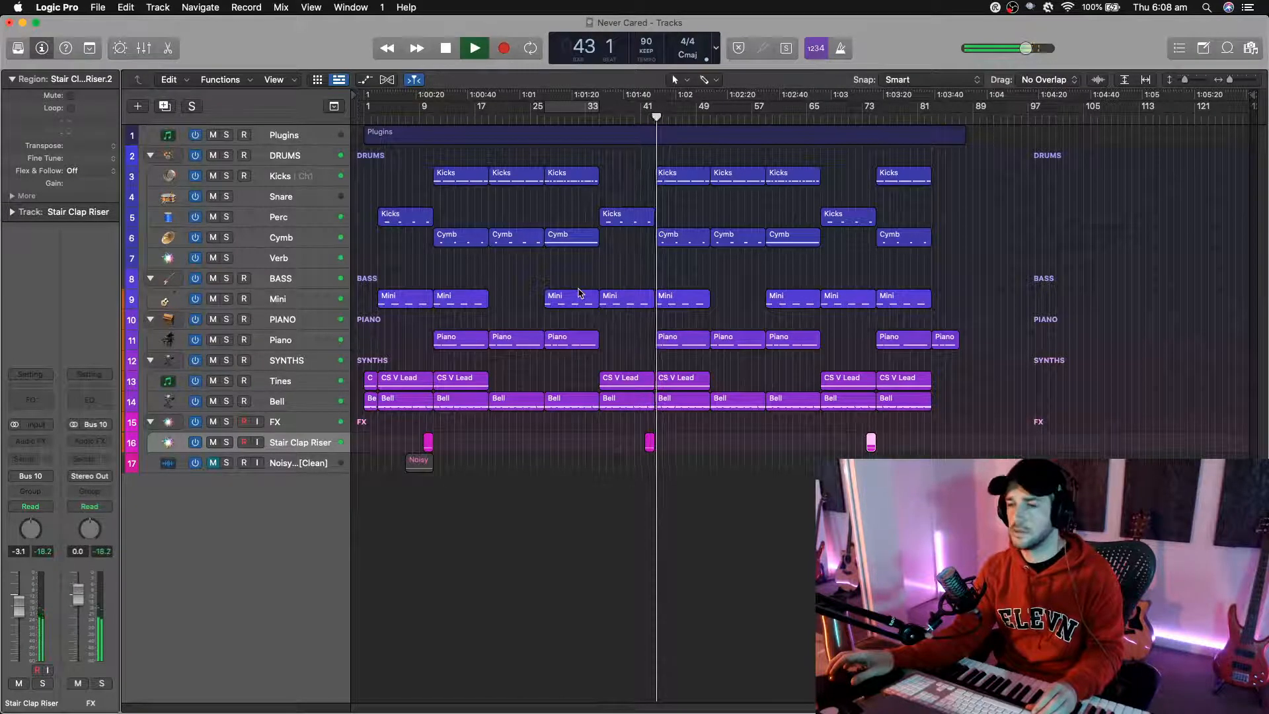
pyautogui.press('space')
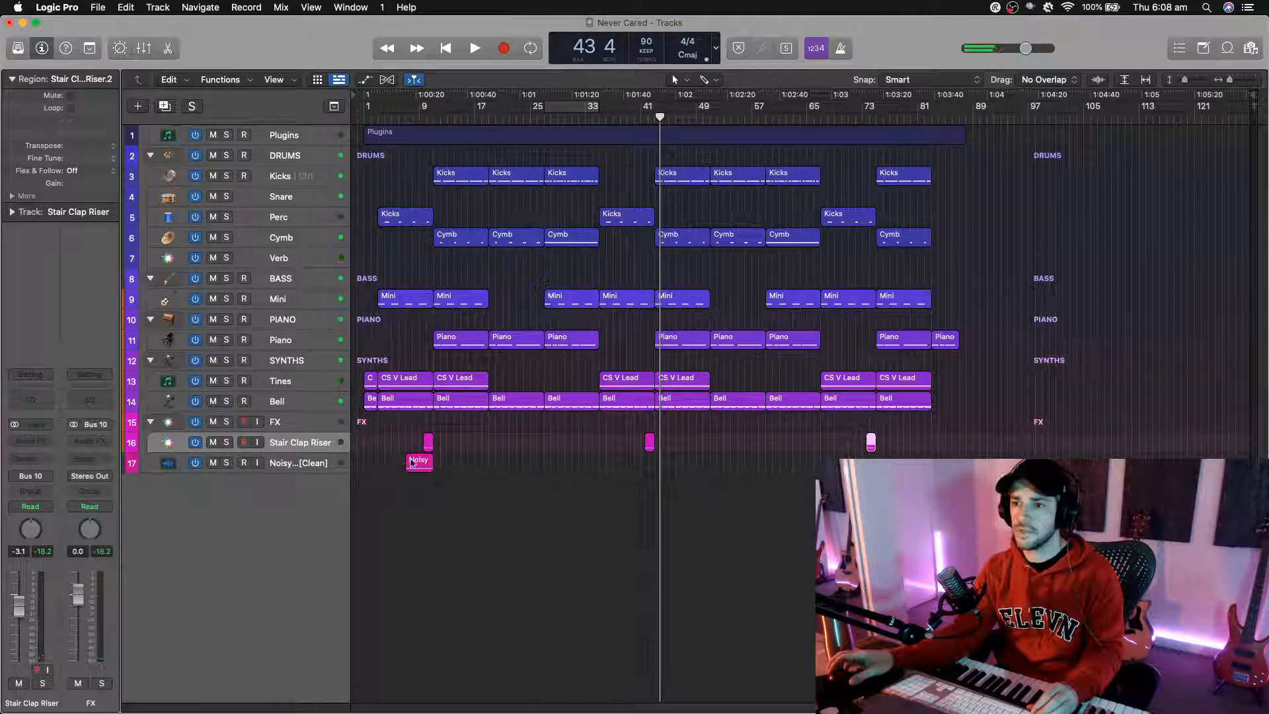
# Step: Unmute the Noisy Sauce voice tag, move it to bar 1, and place copies every 16 bars up to bar 81
pyautogui.moveTo(418, 462); pyautogui.dragTo(377, 462)
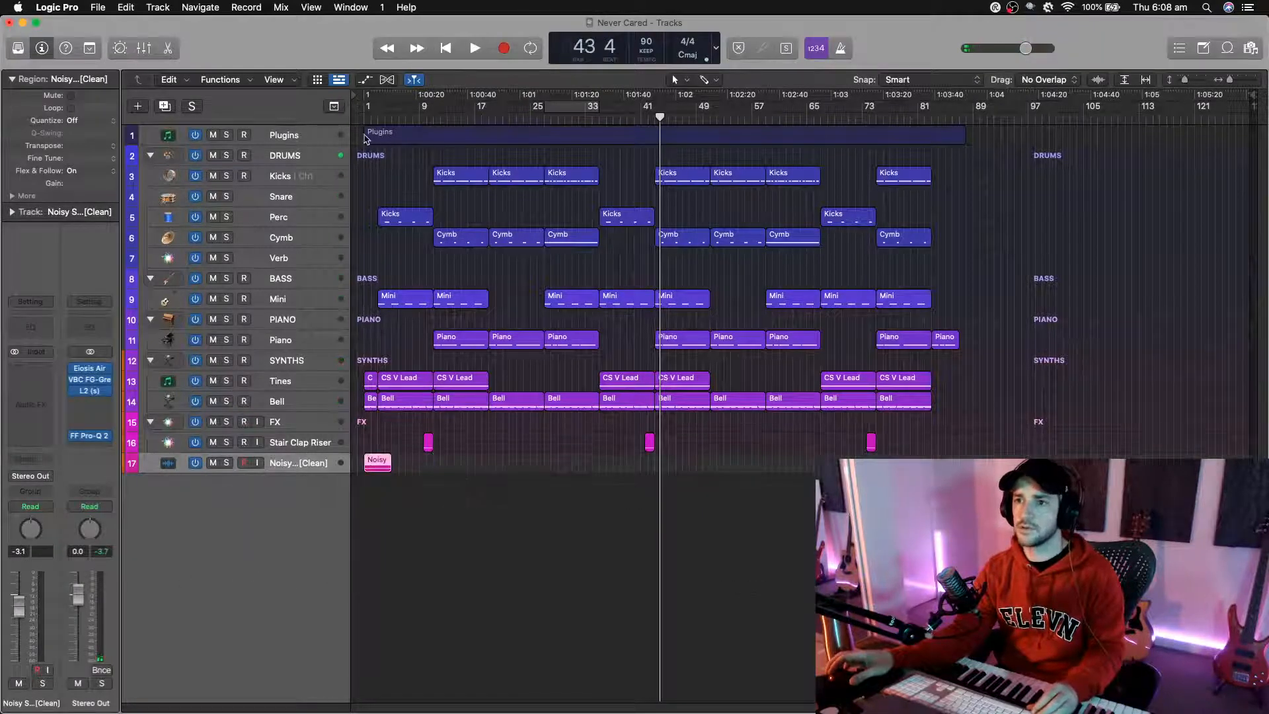
pyautogui.press('Return')
pyautogui.press('space')
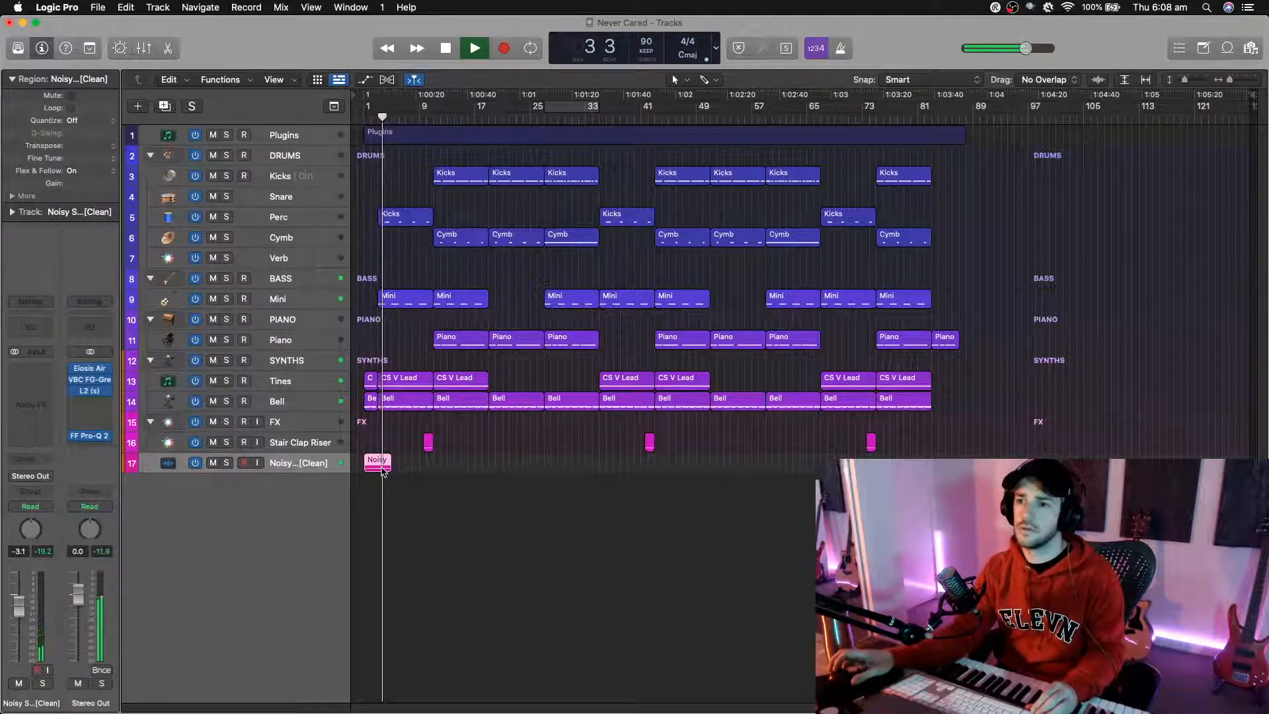
pyautogui.moveTo(383, 468); pyautogui.dragTo(936, 459)
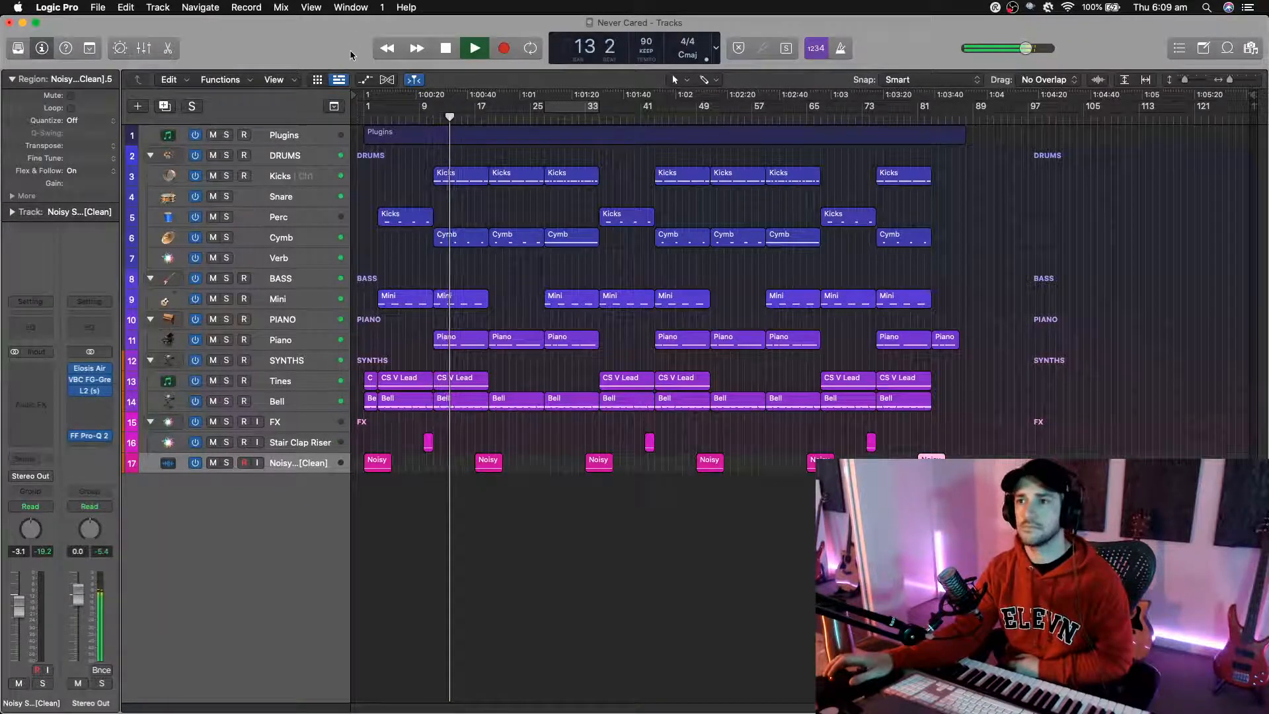
# Step: Adjust the Kicks track's Bus 1 reverb send while the arrangement plays
pyautogui.click(284, 177)
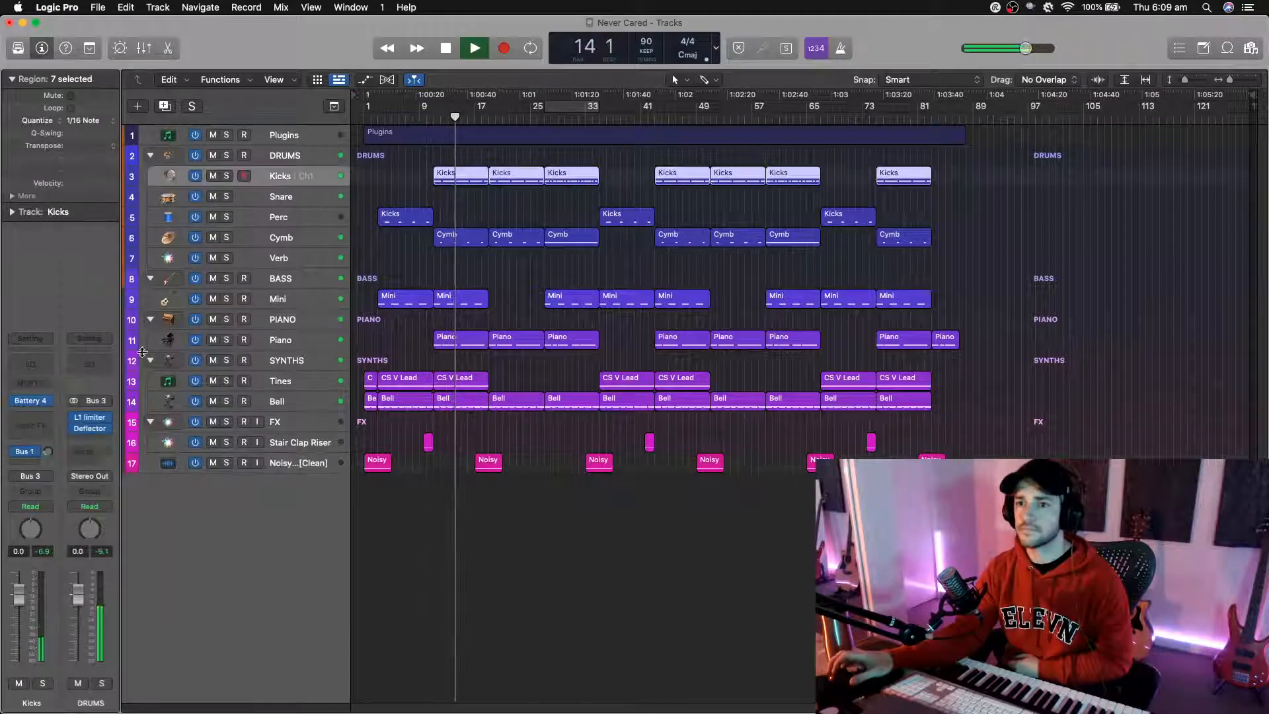
pyautogui.moveTo(50, 453); pyautogui.dragTo(50, 447)
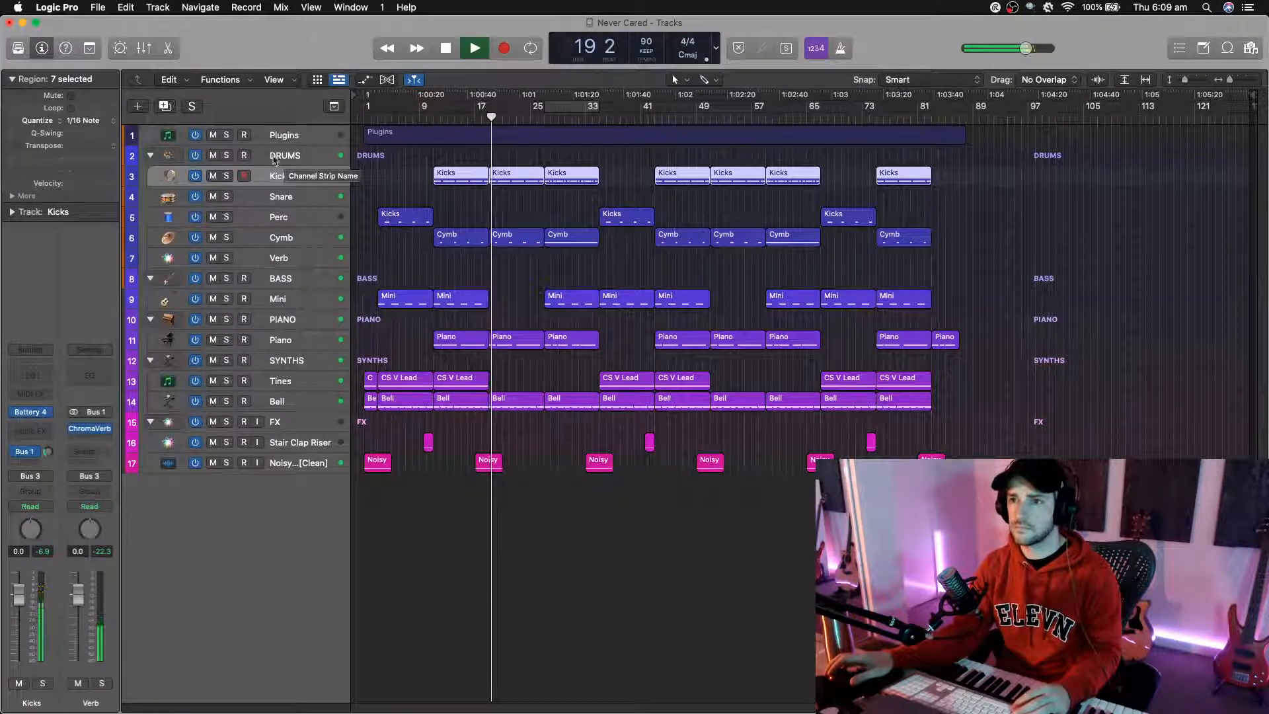
pyautogui.press('space')
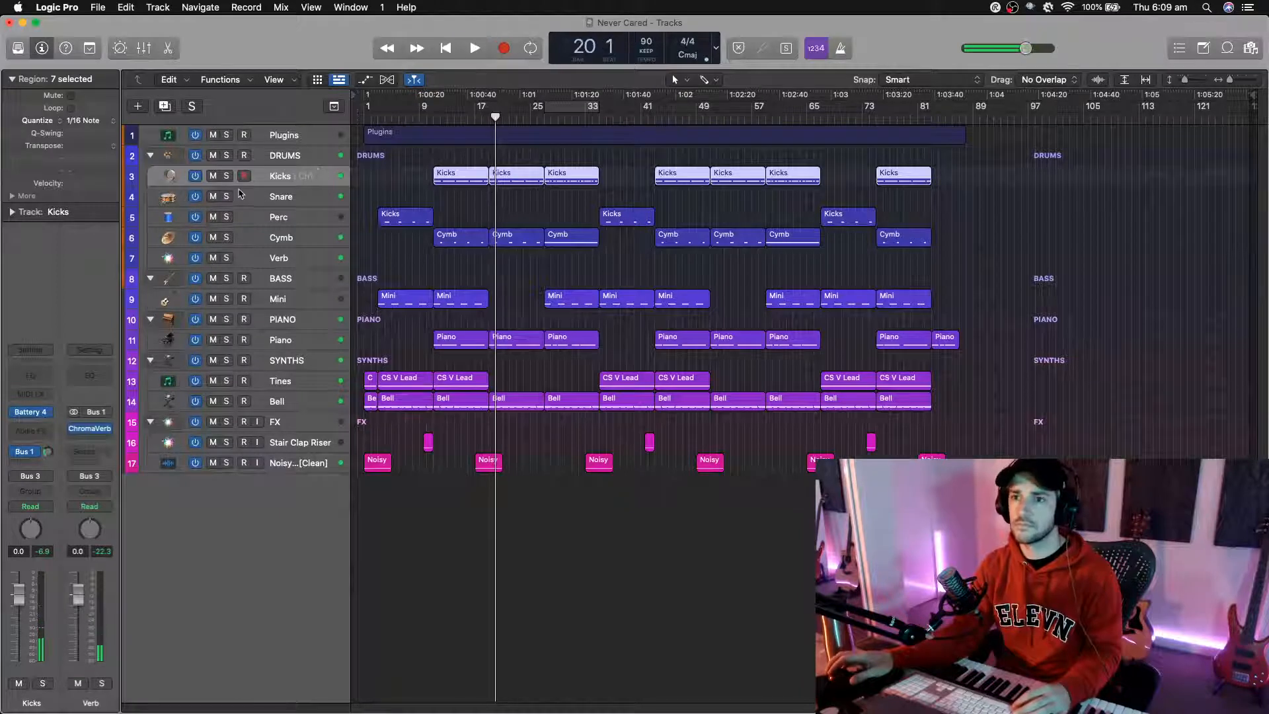
# Step: Open the Kicks track's Battery 4 instrument and cycle playback over bars 11 to 19
pyautogui.click(281, 163)
pyautogui.click(280, 173)
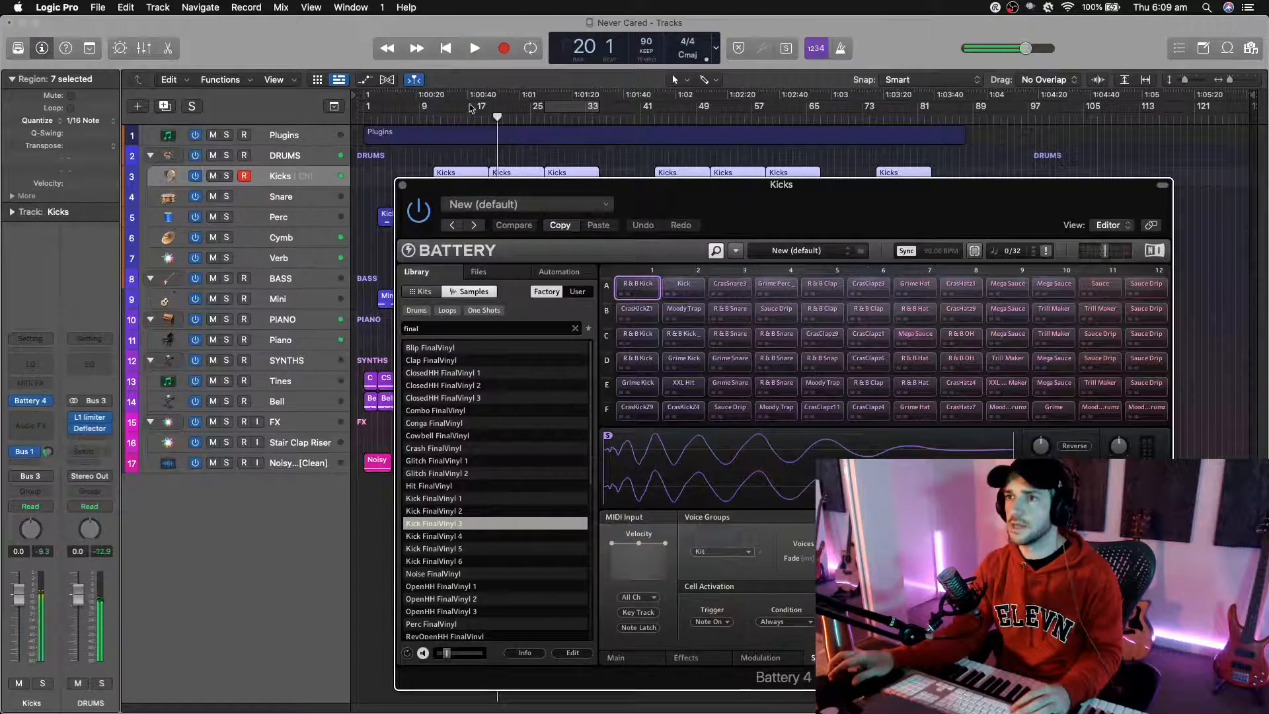
pyautogui.moveTo(434, 109); pyautogui.dragTo(489, 111)
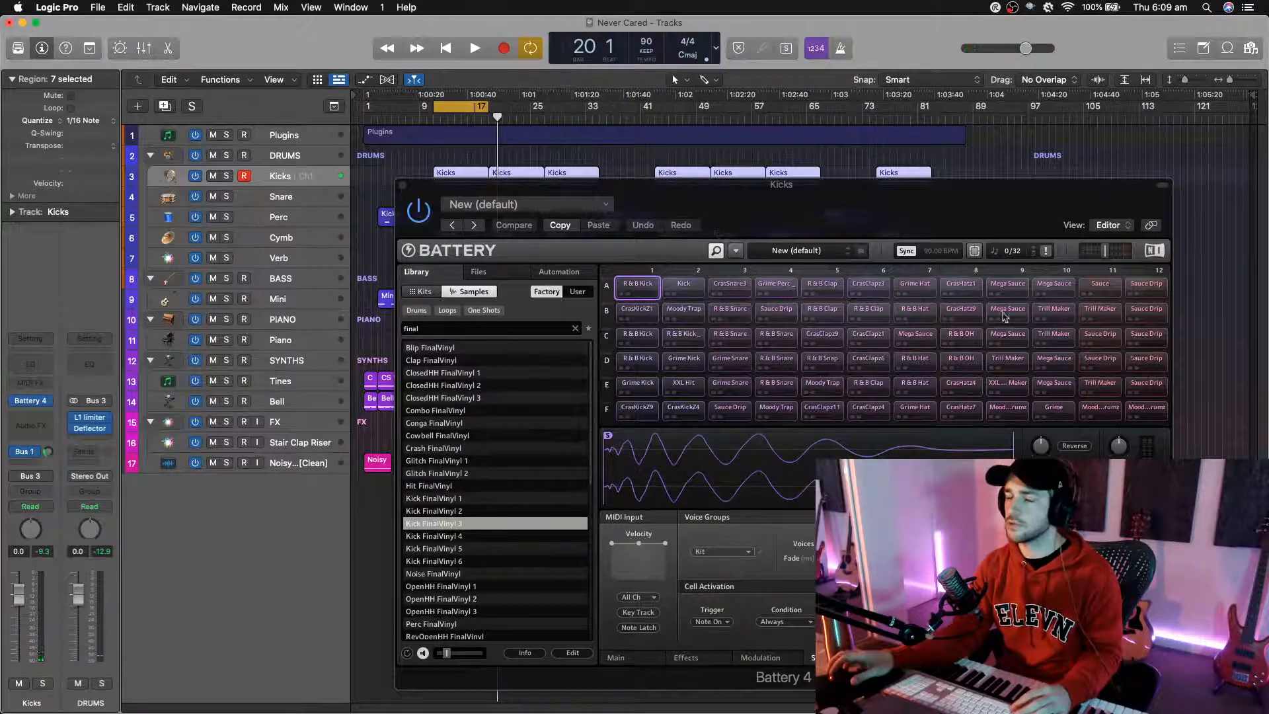
pyautogui.press('space')
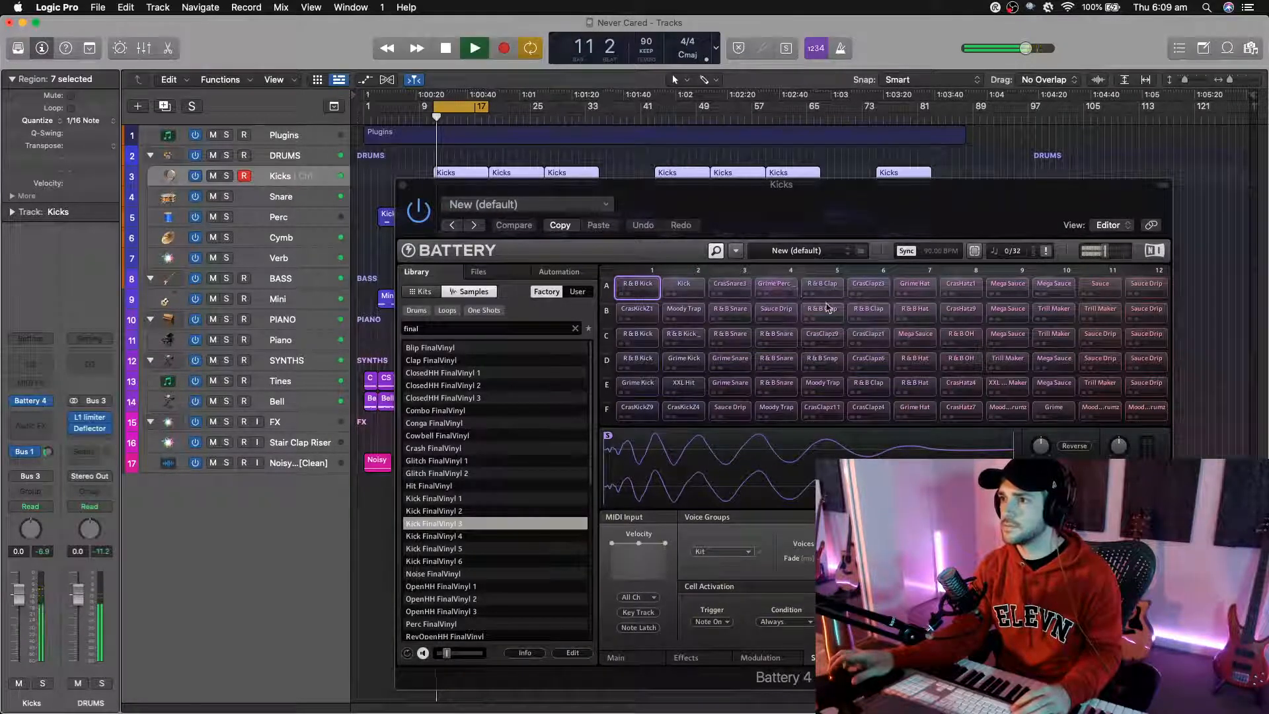
# Step: Check the Grime Perc cell in Battery and adjust the level of the CrasHatz1 cell against the looped beat
pyautogui.press('space')
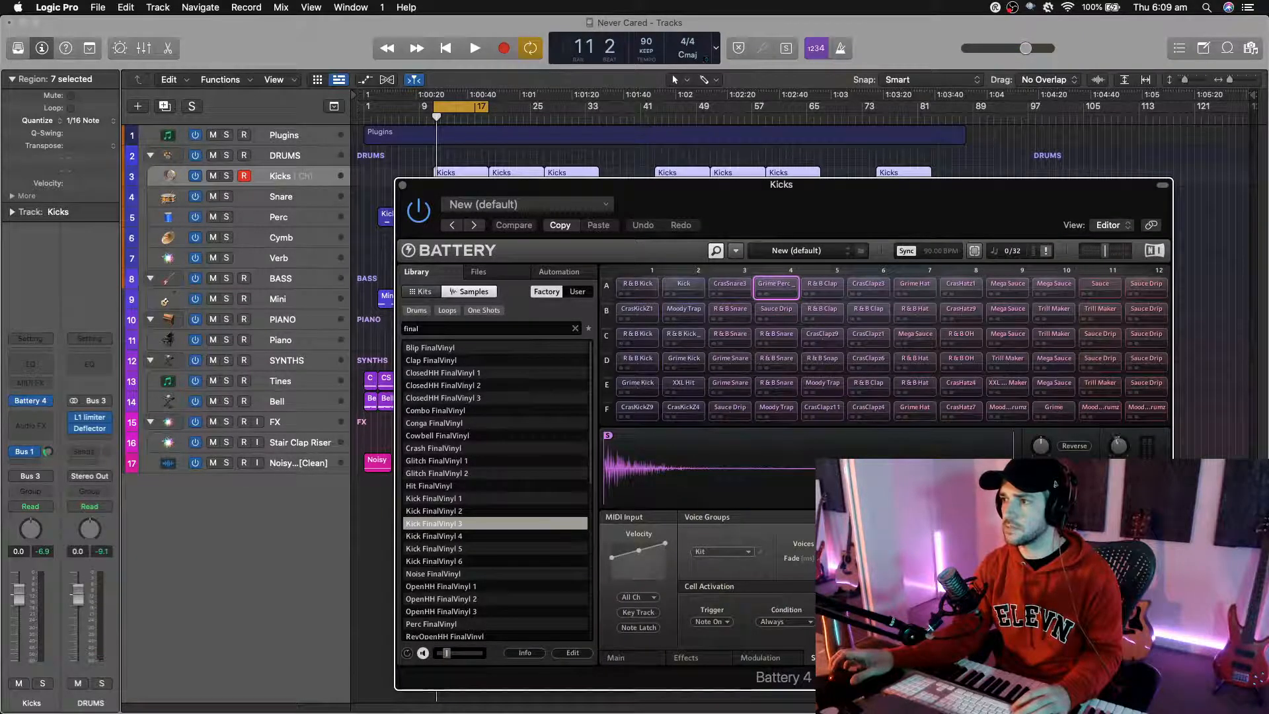
pyautogui.press('space')
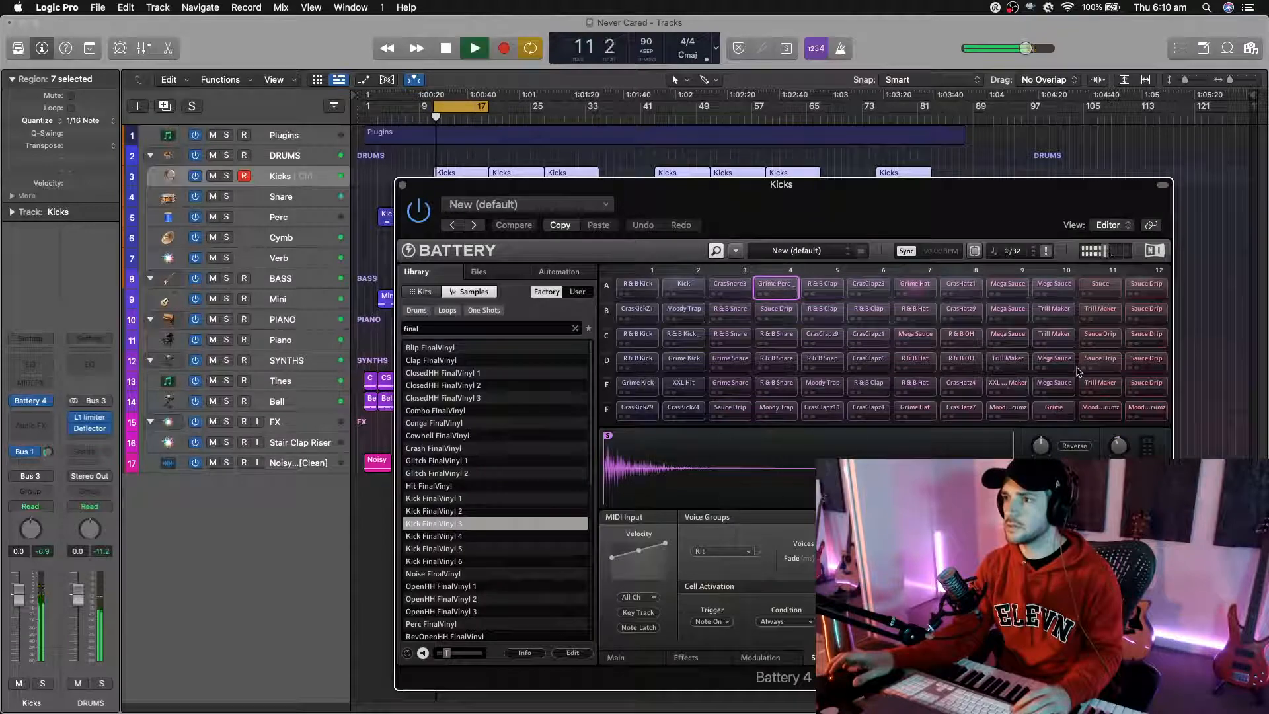
pyautogui.click(969, 290)
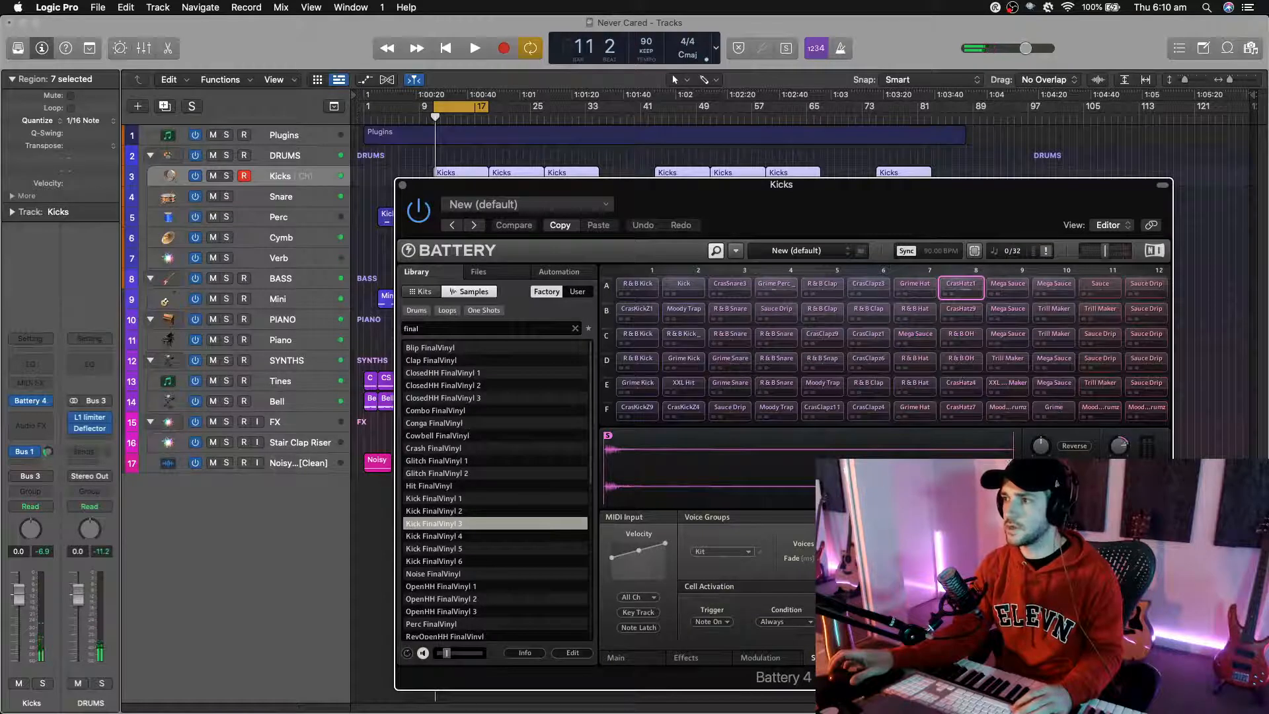
pyautogui.press('space')
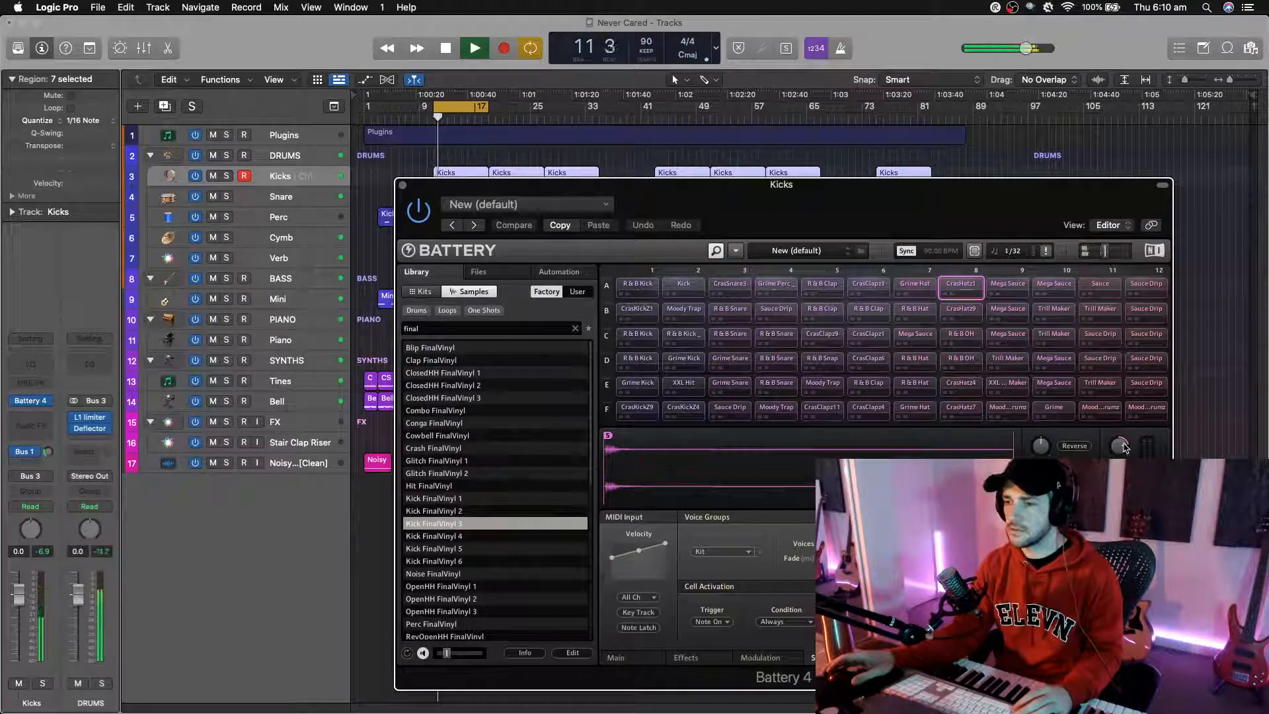
pyautogui.press('space')
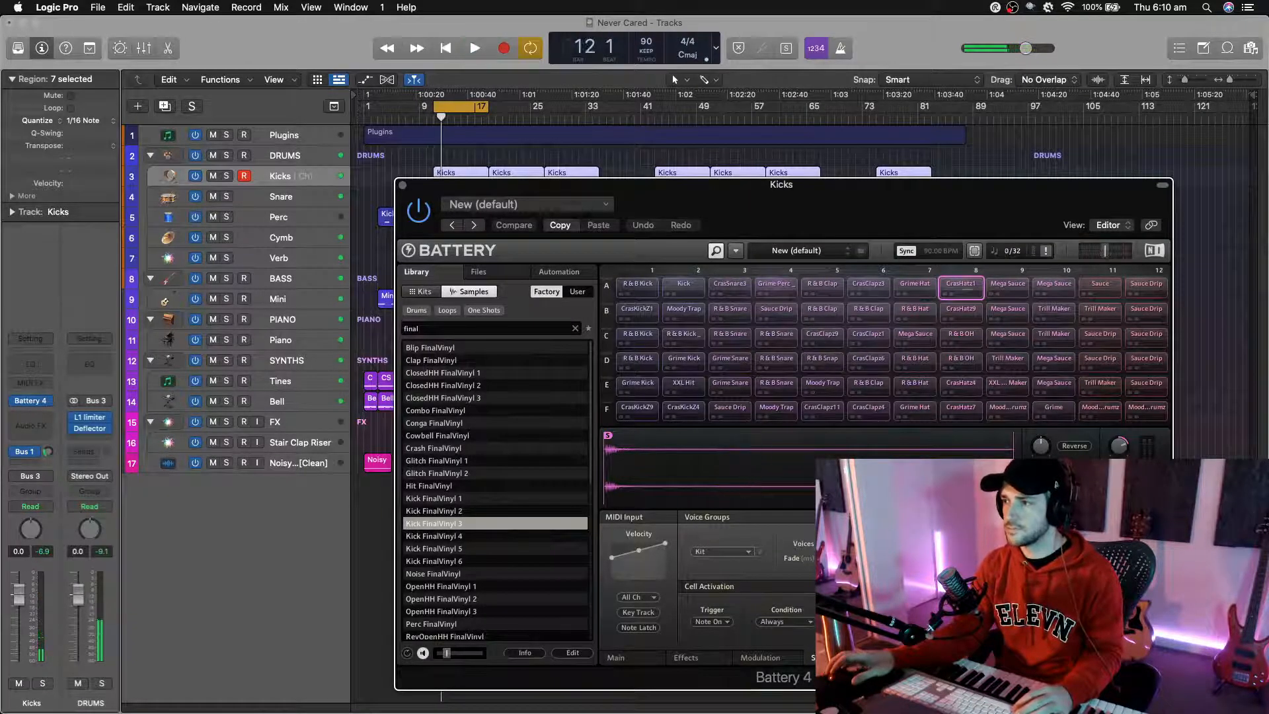
pyautogui.press('space')
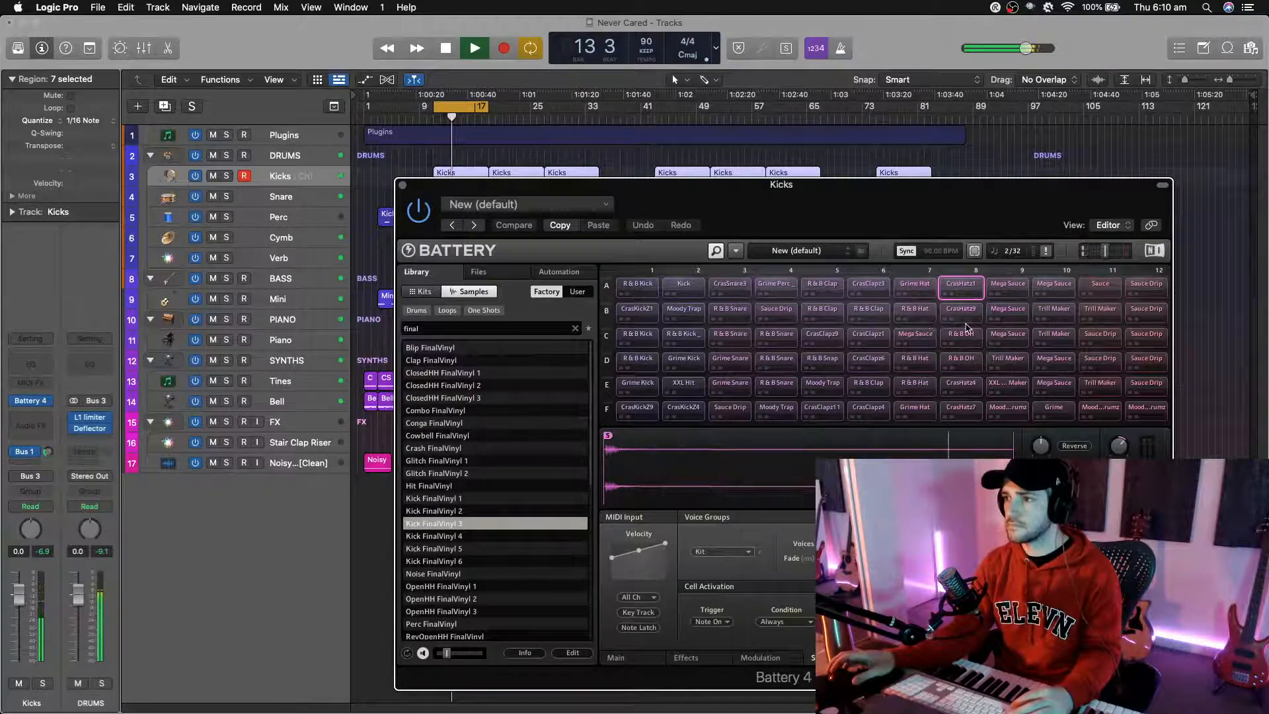
pyautogui.press('space')
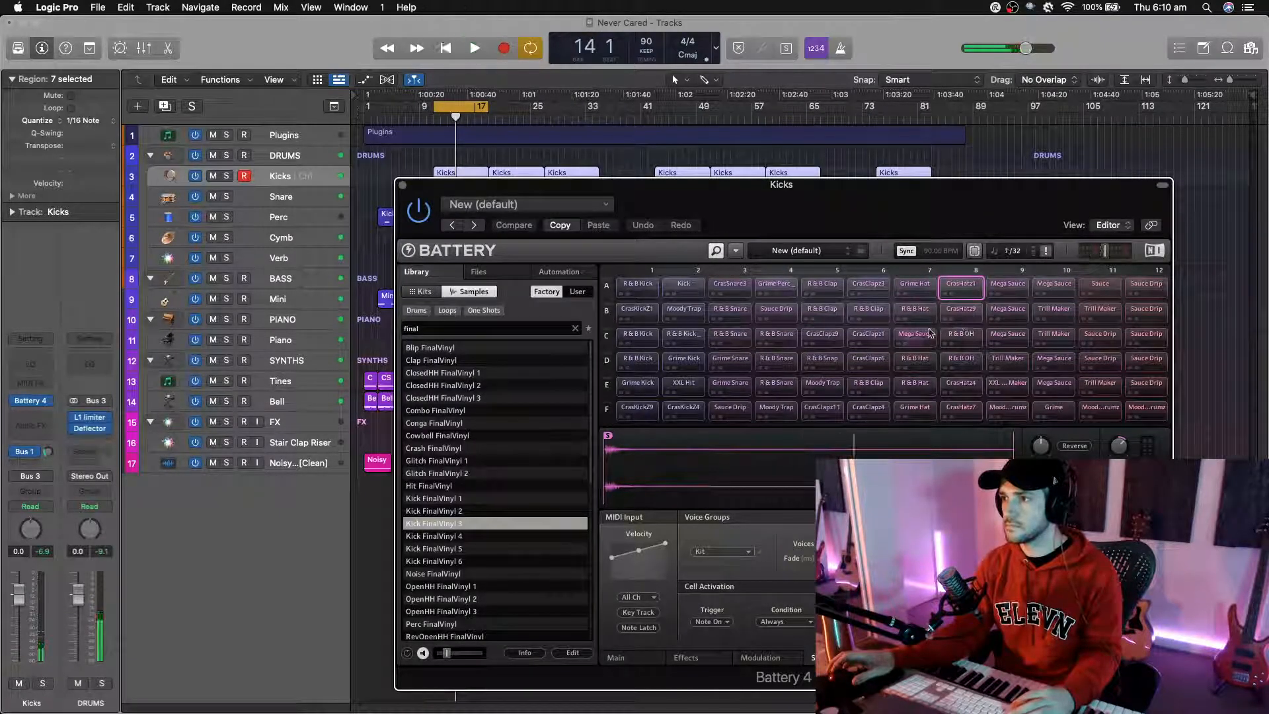
# Step: Balance the levels of Battery's Mega Sauce cell C7, Grime Hat cell A7 and CrasHatz1 cell A8 against the looped beat
pyautogui.click(914, 334)
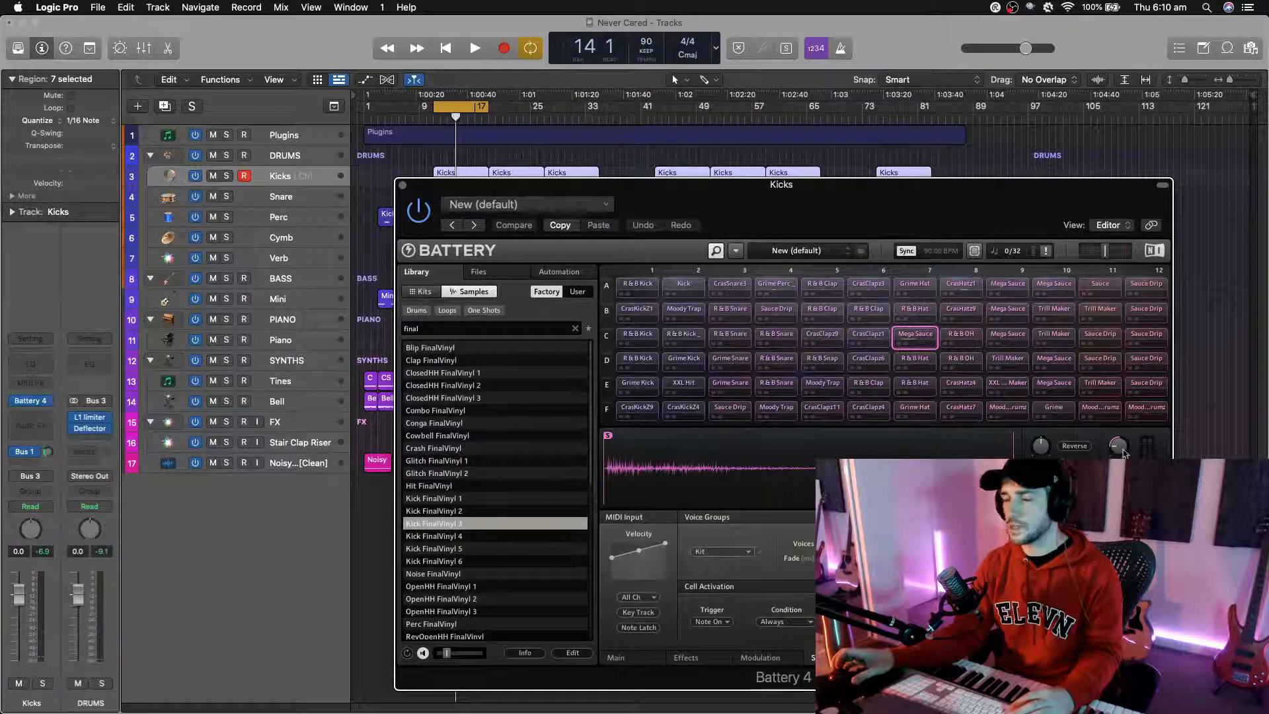
pyautogui.press('space')
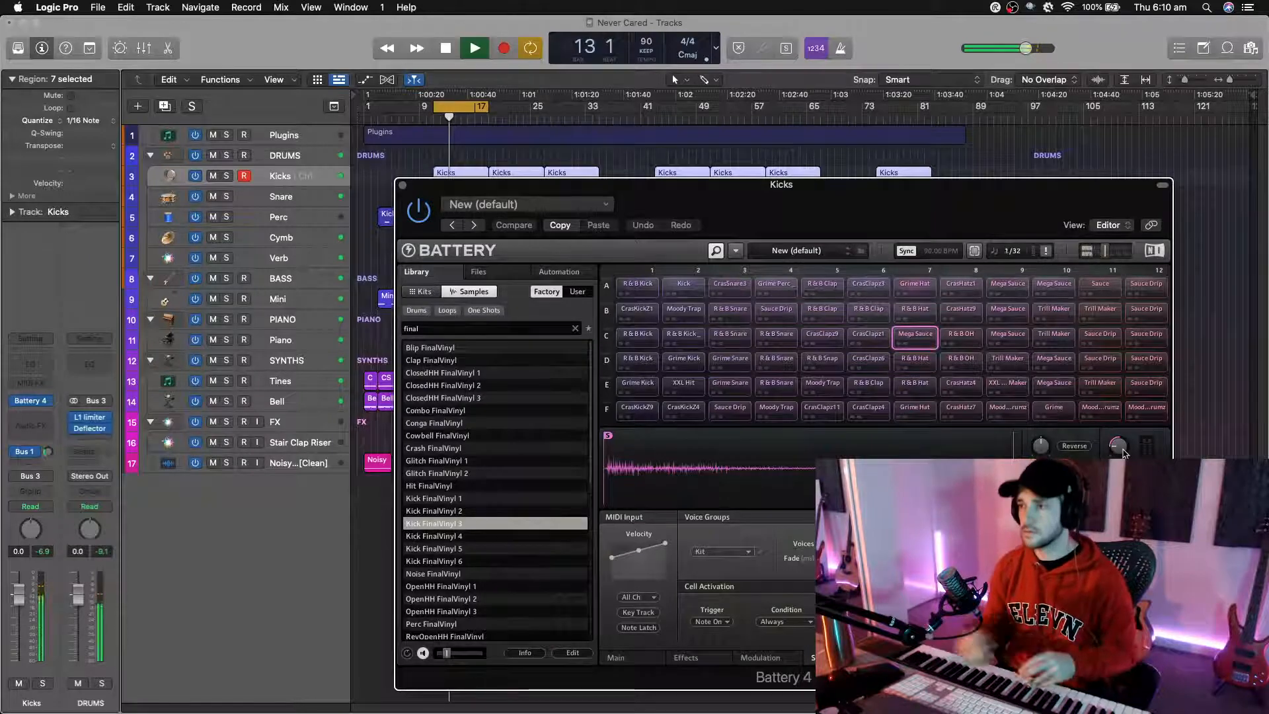
pyautogui.click(962, 284)
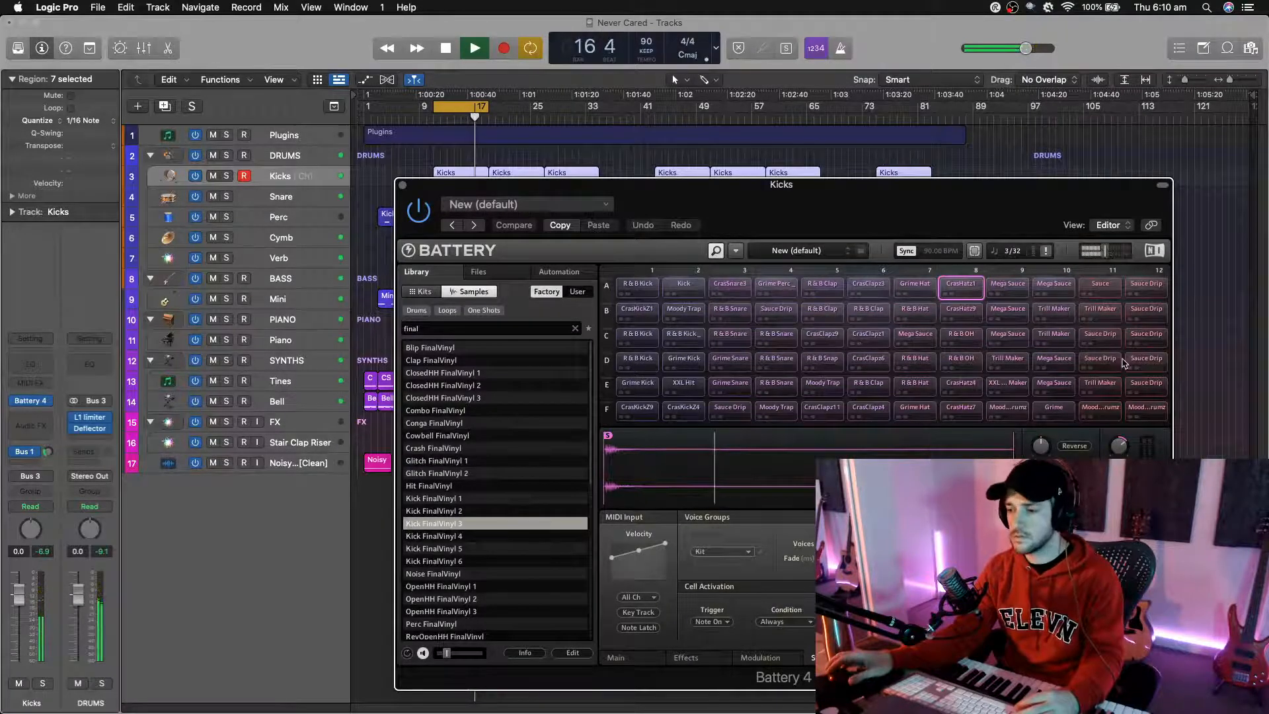
pyautogui.click(925, 291)
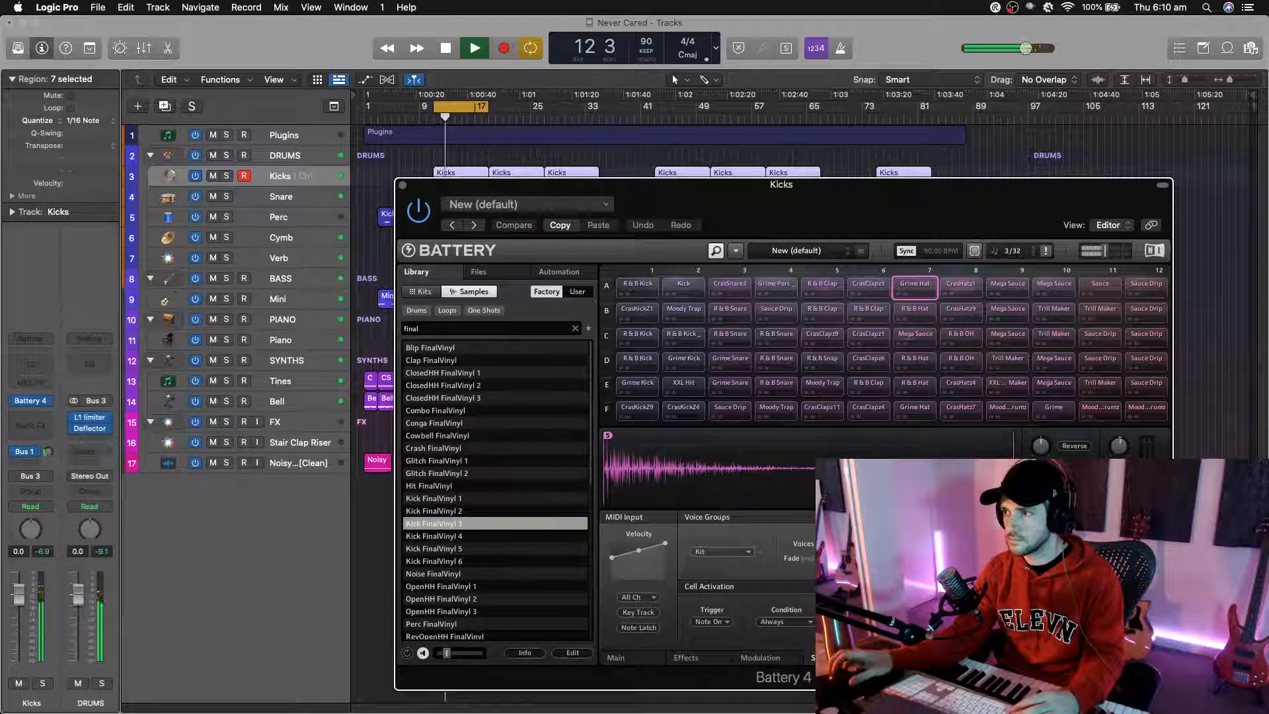
pyautogui.click(961, 285)
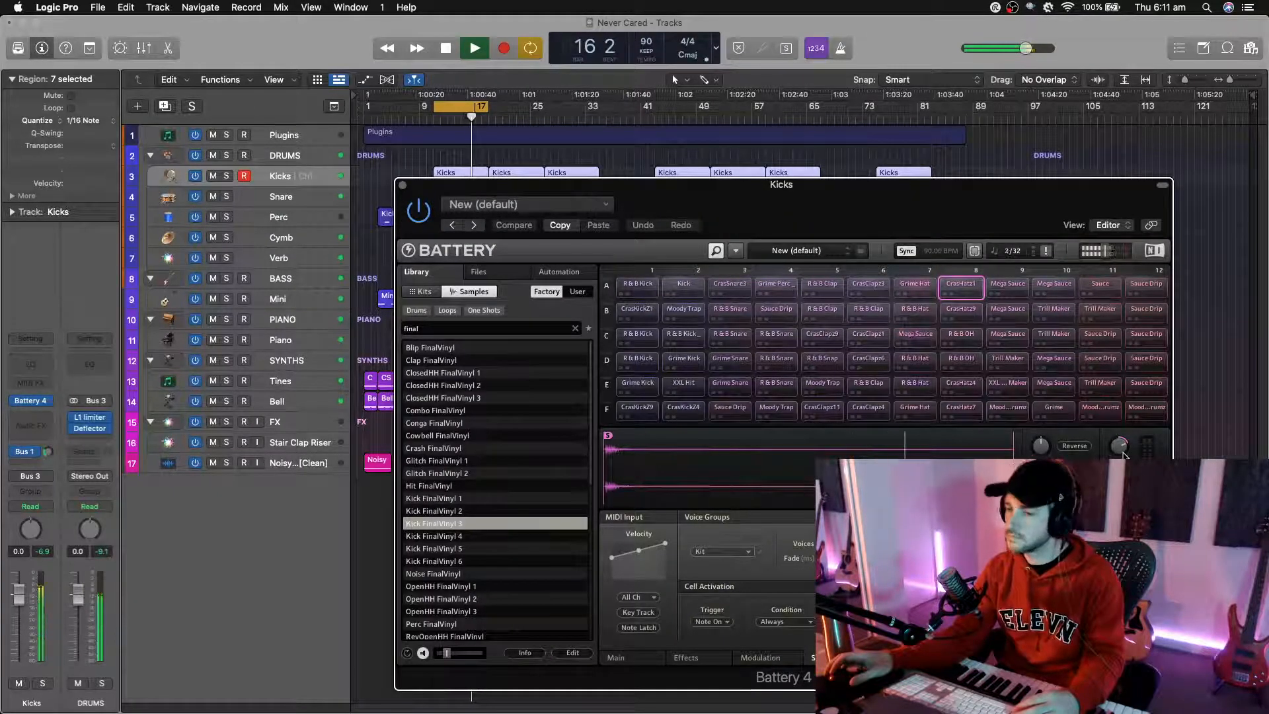
pyautogui.press('space')
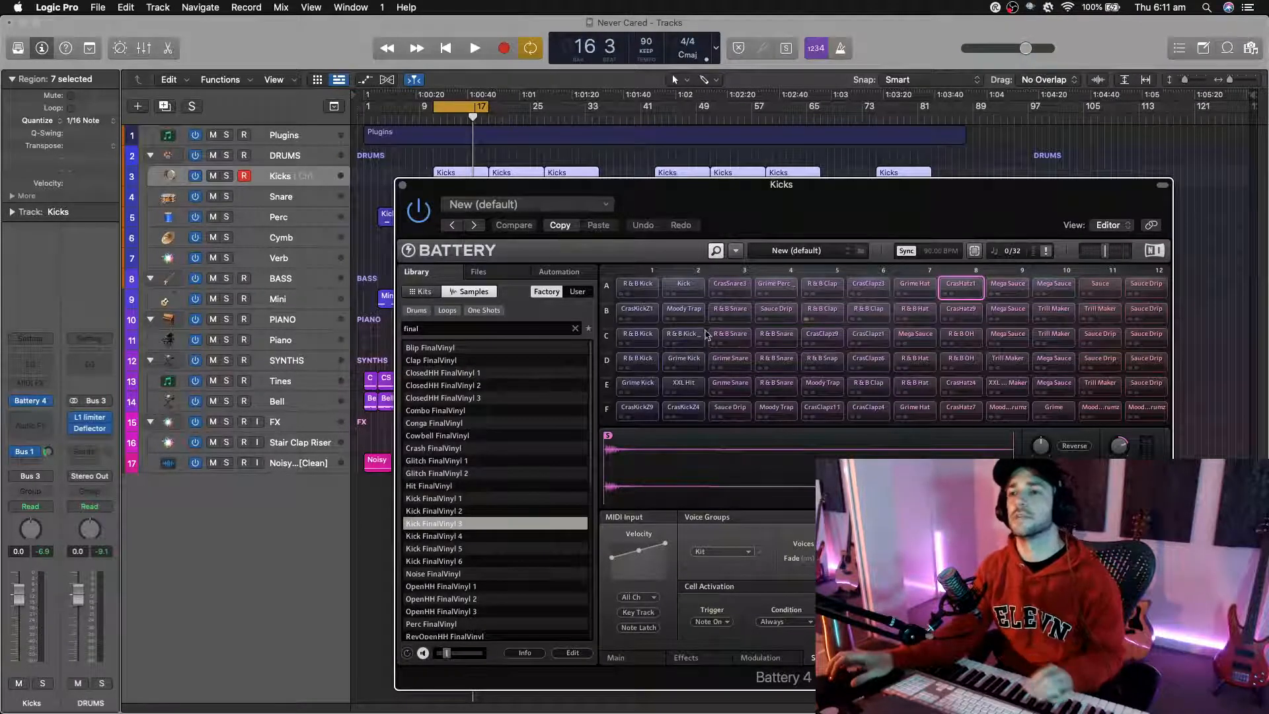
# Step: Close the Battery window and play the section from bar 11 to check the drum balance
pyautogui.click(402, 185)
pyautogui.click(437, 111)
pyautogui.press('space')
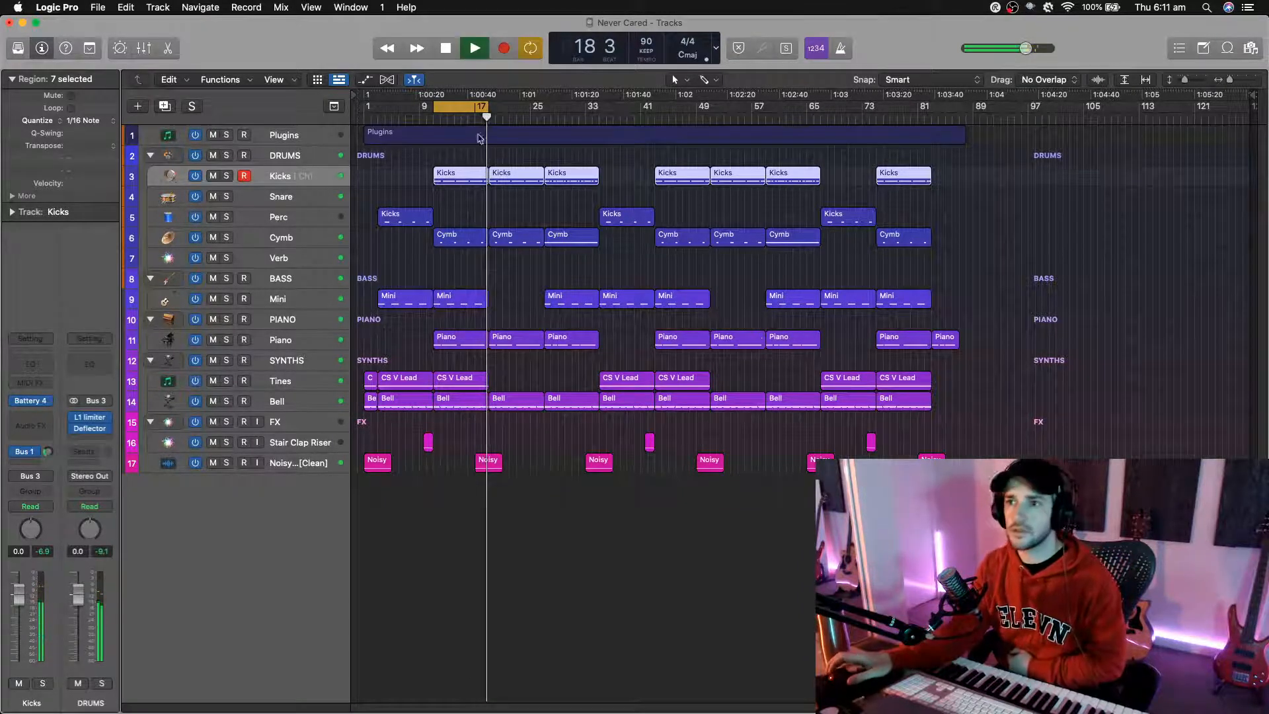
pyautogui.click(434, 96)
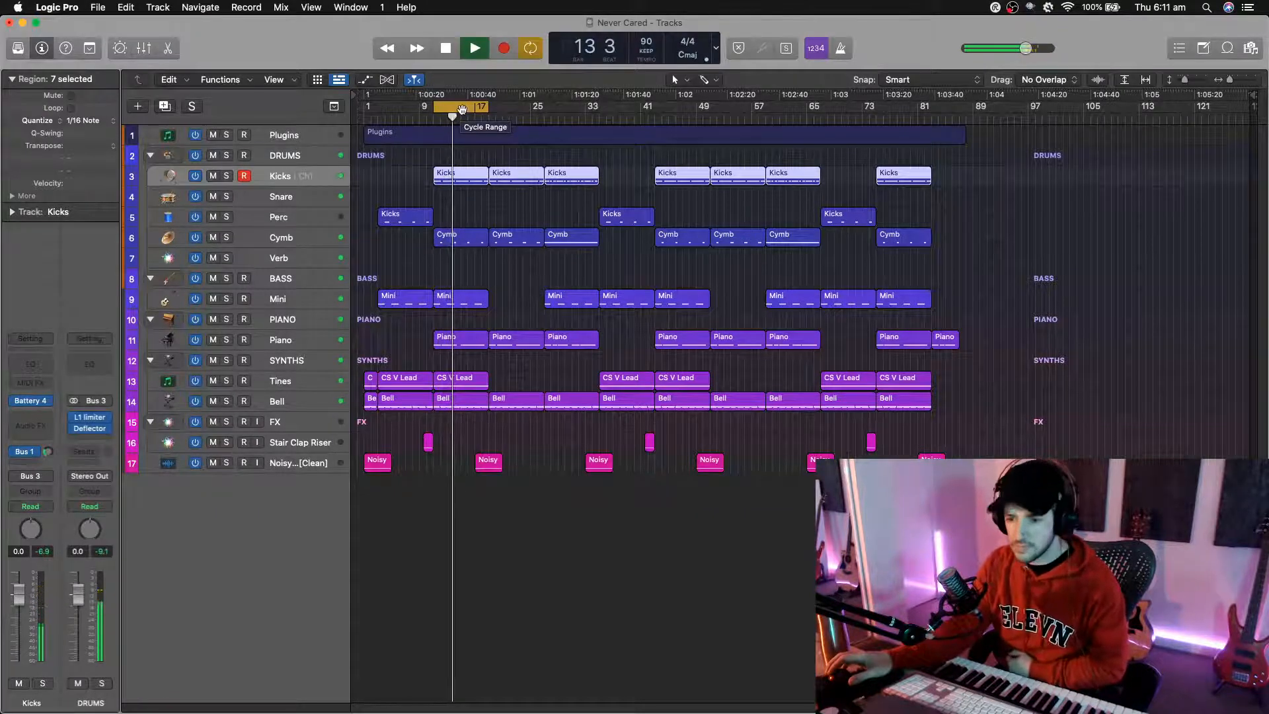
pyautogui.press('space')
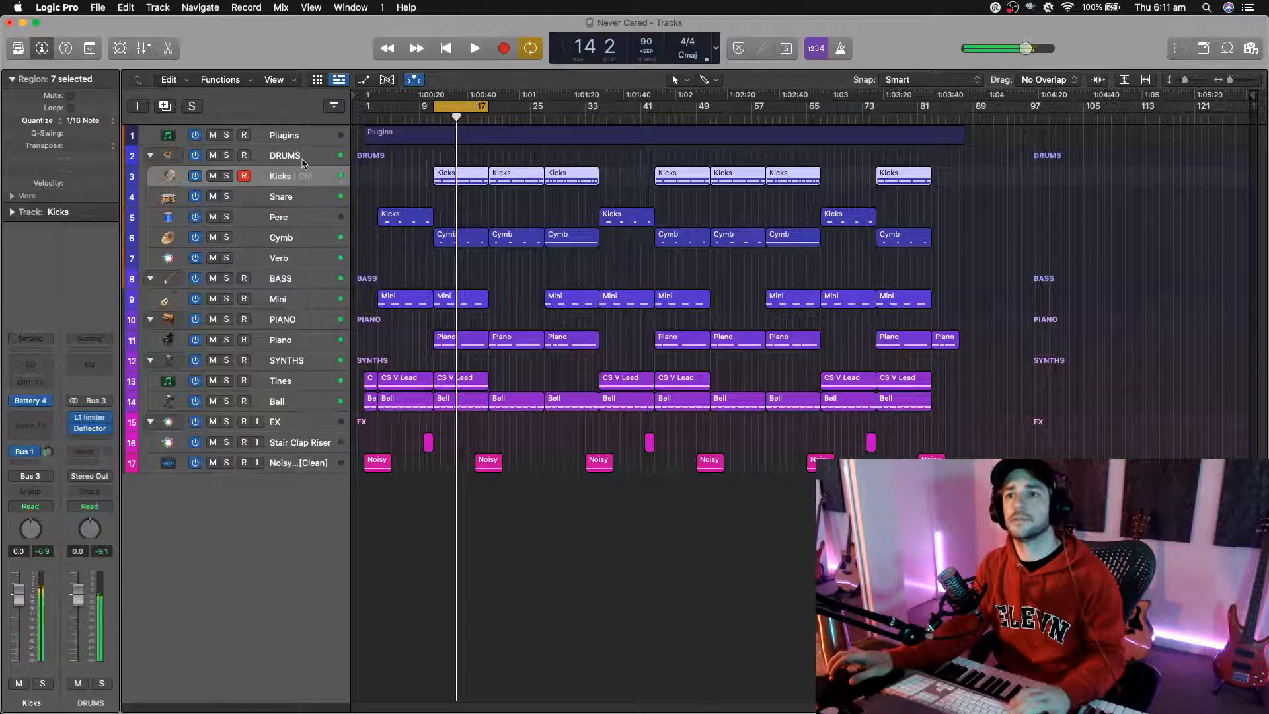
# Step: Open the Stereo Out's FF Pro-Q 2 analyzer, move its window clear of the tracks and play the looped section
pyautogui.click(302, 162)
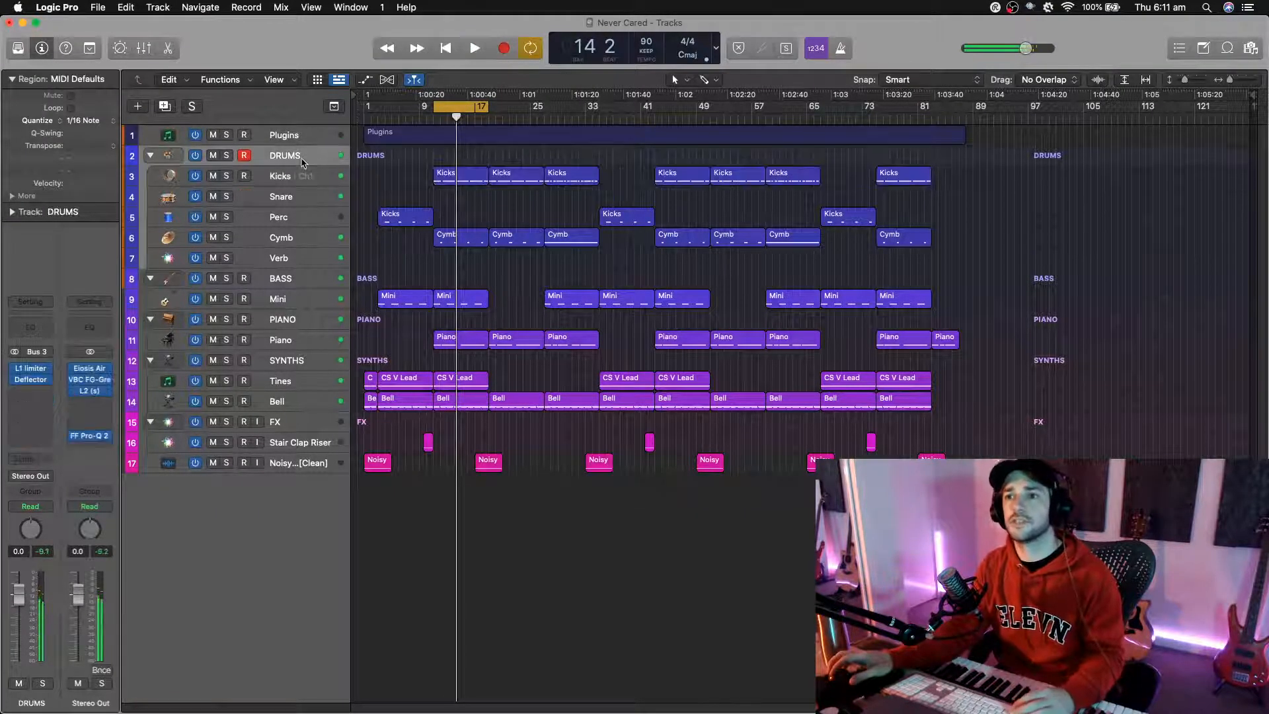
pyautogui.click(90, 437)
pyautogui.moveTo(738, 186); pyautogui.dragTo(1048, 24)
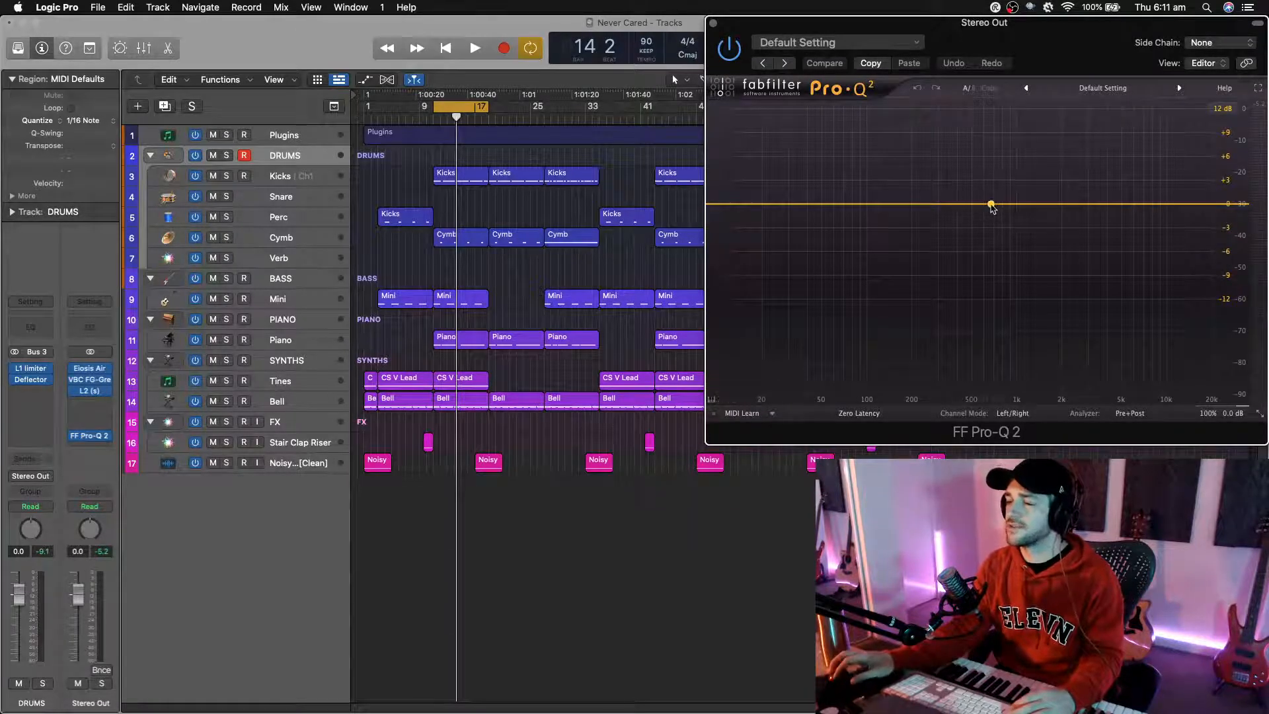
pyautogui.press('space')
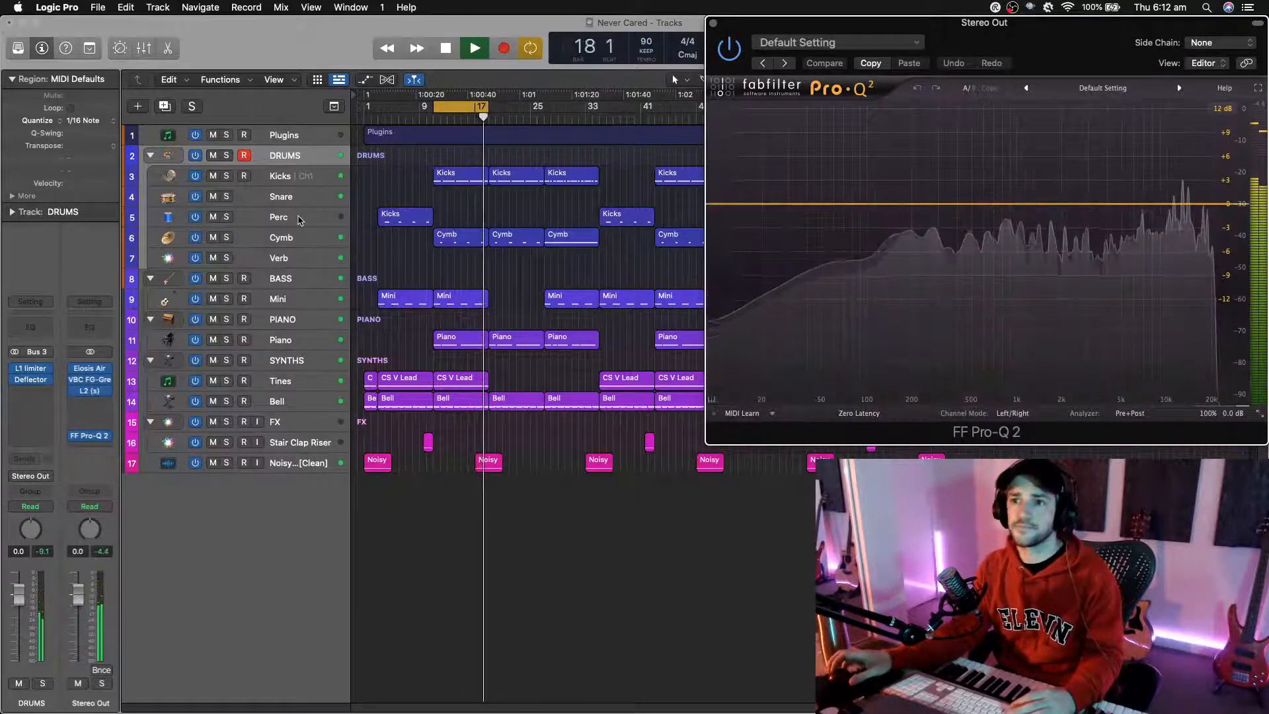
# Step: Lower the Cymb track's level to -5.8 dB against the looped beat
pyautogui.click(282, 245)
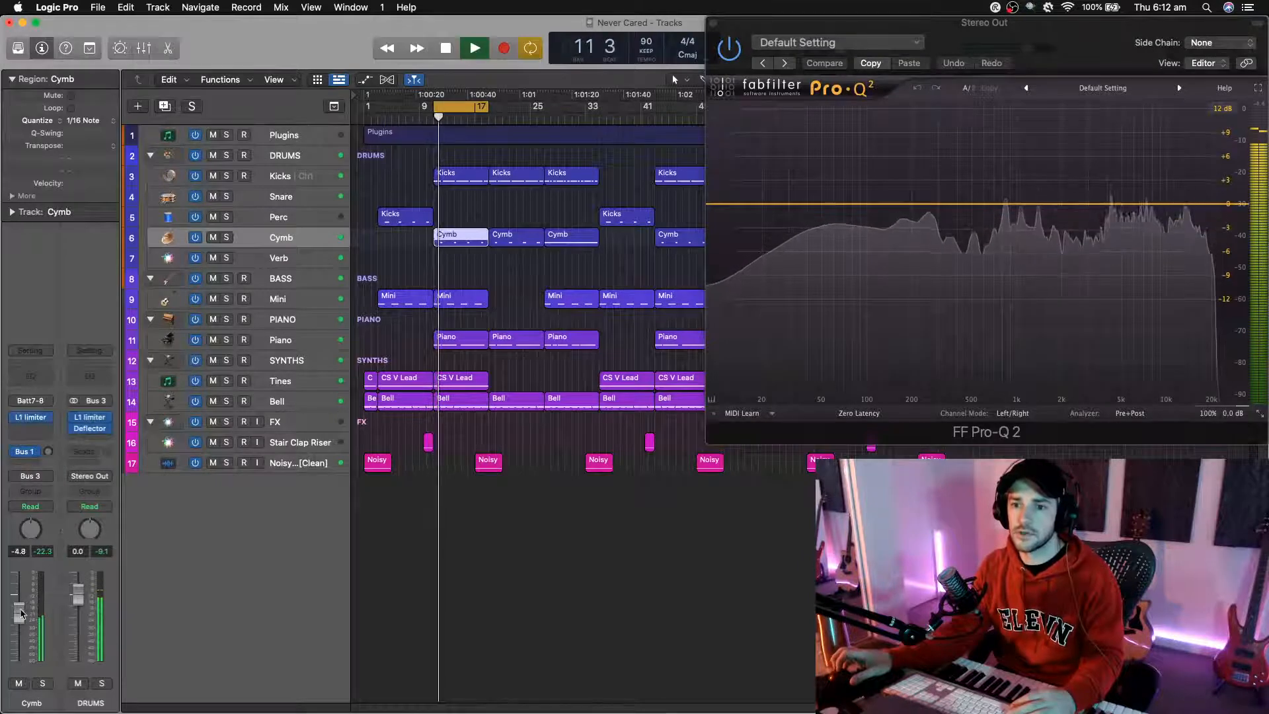
pyautogui.moveTo(21, 617); pyautogui.dragTo(21, 620)
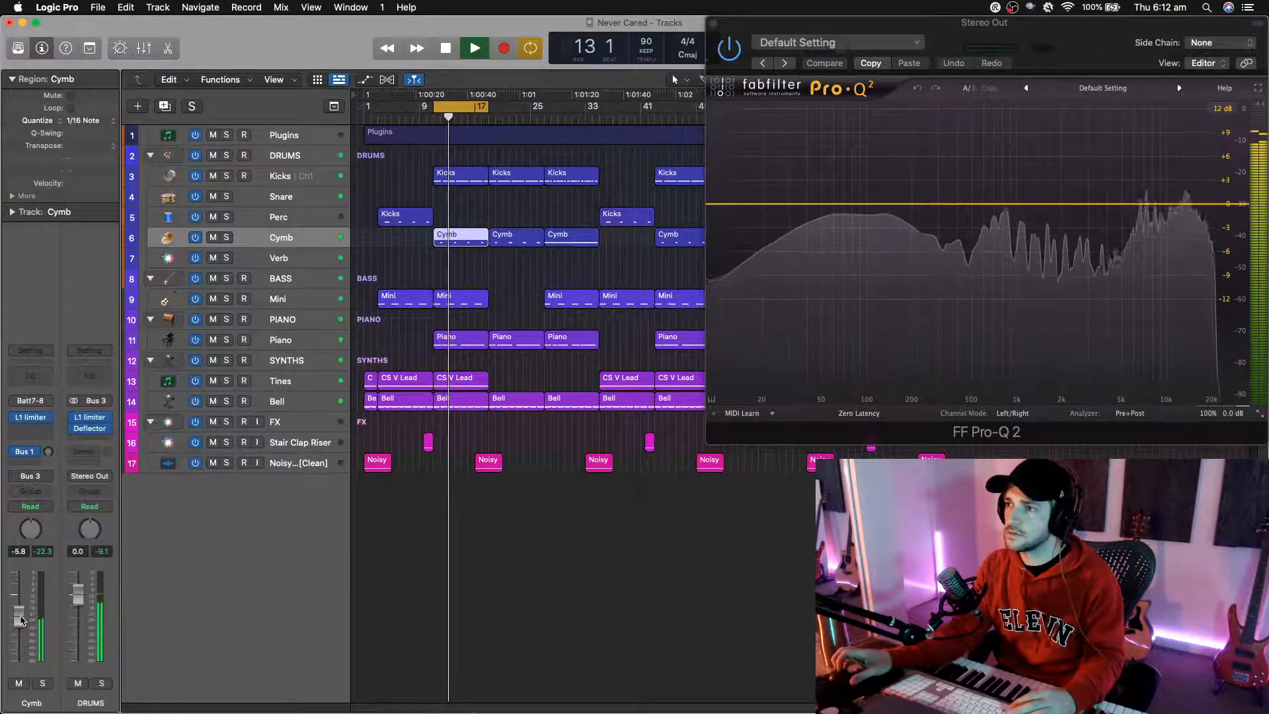
# Step: Insert the PuigTec EQP1A (s) equalizer on the Kicks track after Battery 4
pyautogui.click(293, 183)
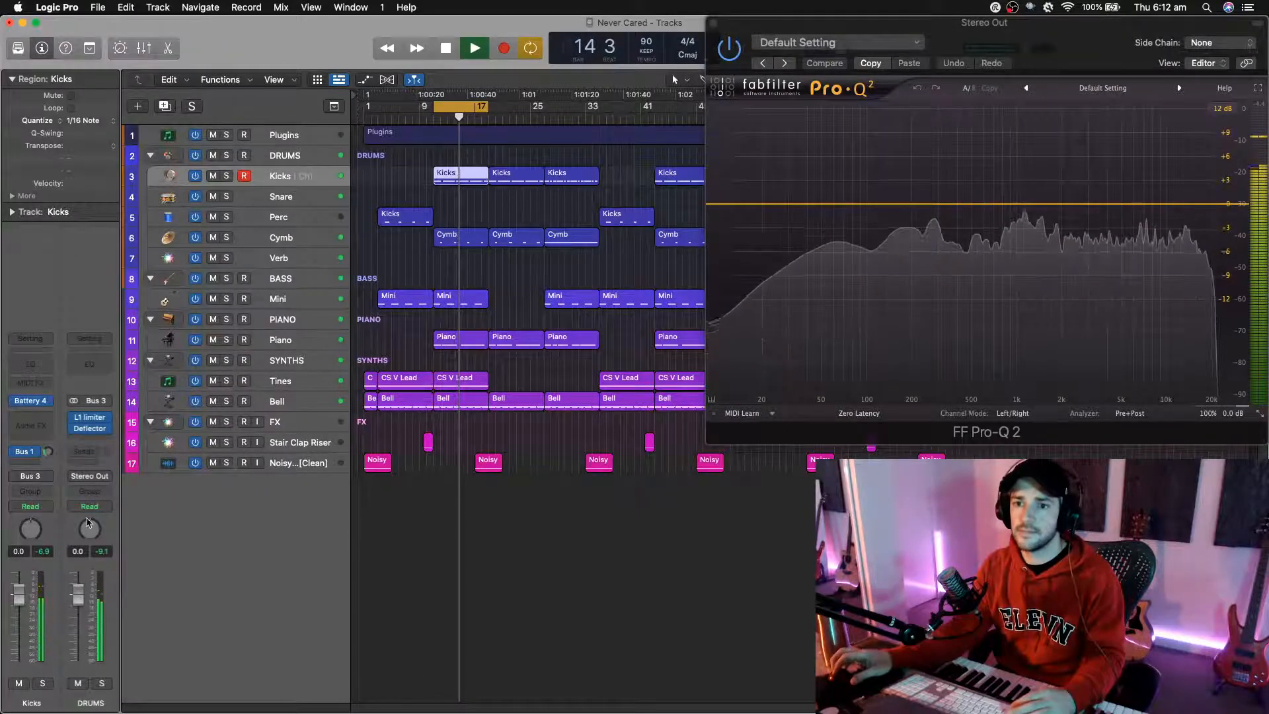
pyautogui.click(40, 423)
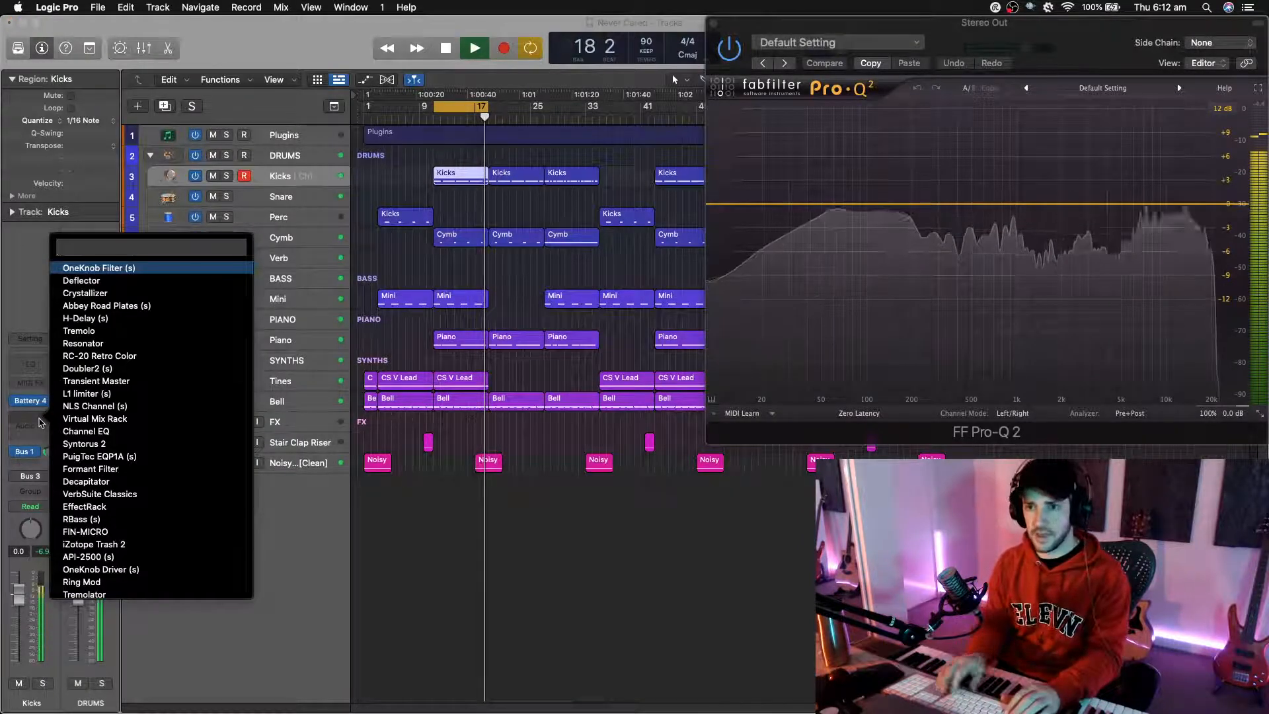
pyautogui.press('Down')
pyautogui.press('Down')
pyautogui.press('Down')
pyautogui.press('Down')
pyautogui.press('Down')
pyautogui.press('Down')
pyautogui.press('Down')
pyautogui.press('Down')
pyautogui.press('Down')
pyautogui.press('Down')
pyautogui.press('Down')
pyautogui.press('Down')
pyautogui.press('Down')
pyautogui.press('Down')
pyautogui.press('Down')
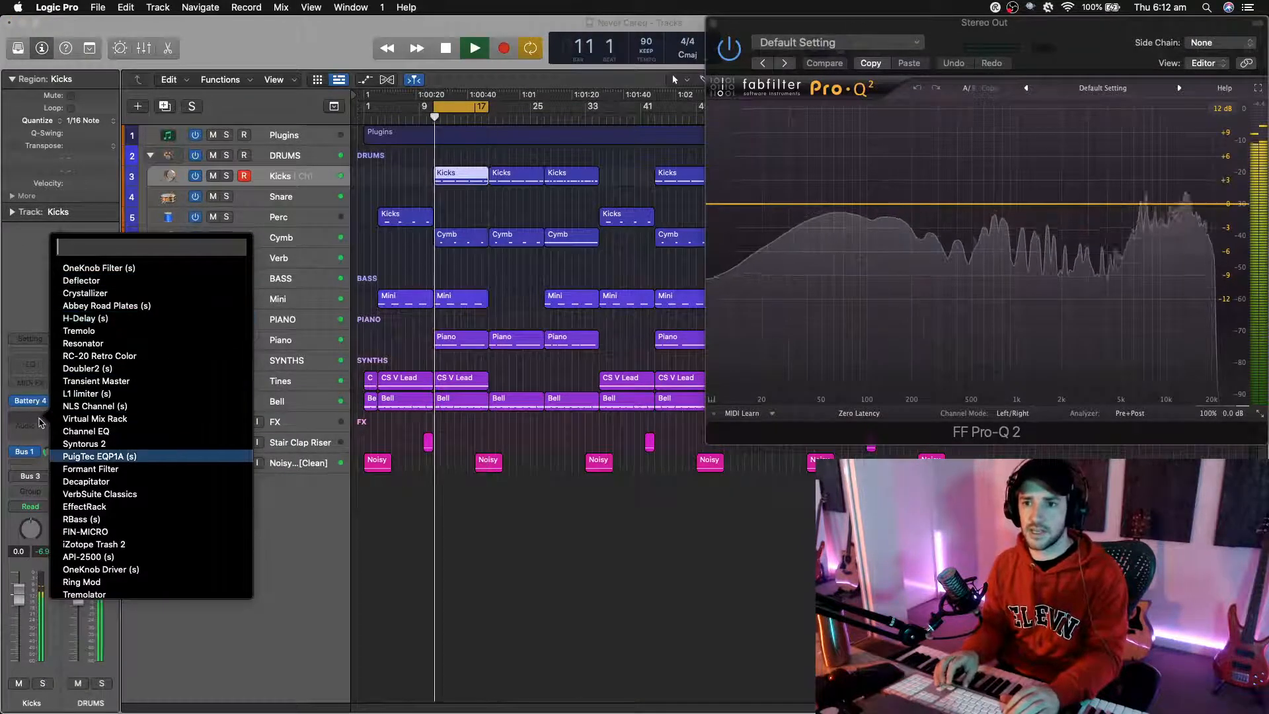
pyautogui.press('Return')
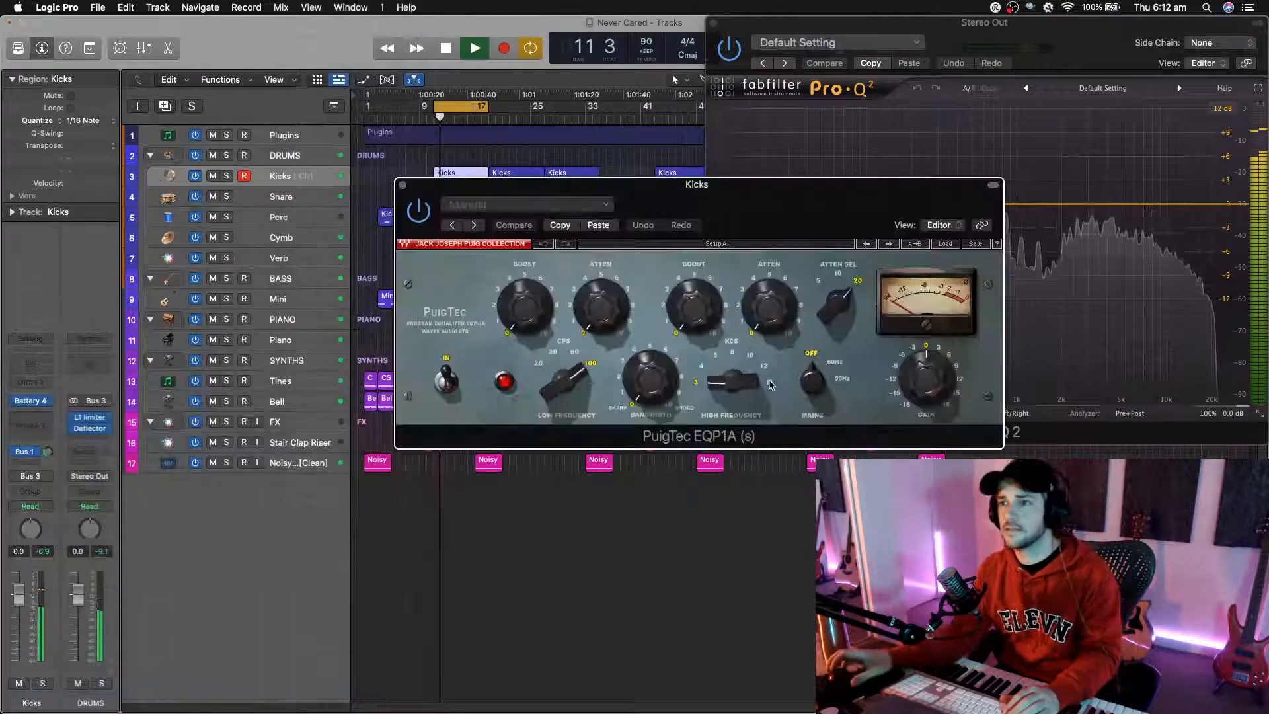
# Step: Set the Kicks track's PuigTec low frequency to 60 CPS with a boost of about 4.1, checking against the loop before stopping playback
pyautogui.click(558, 354)
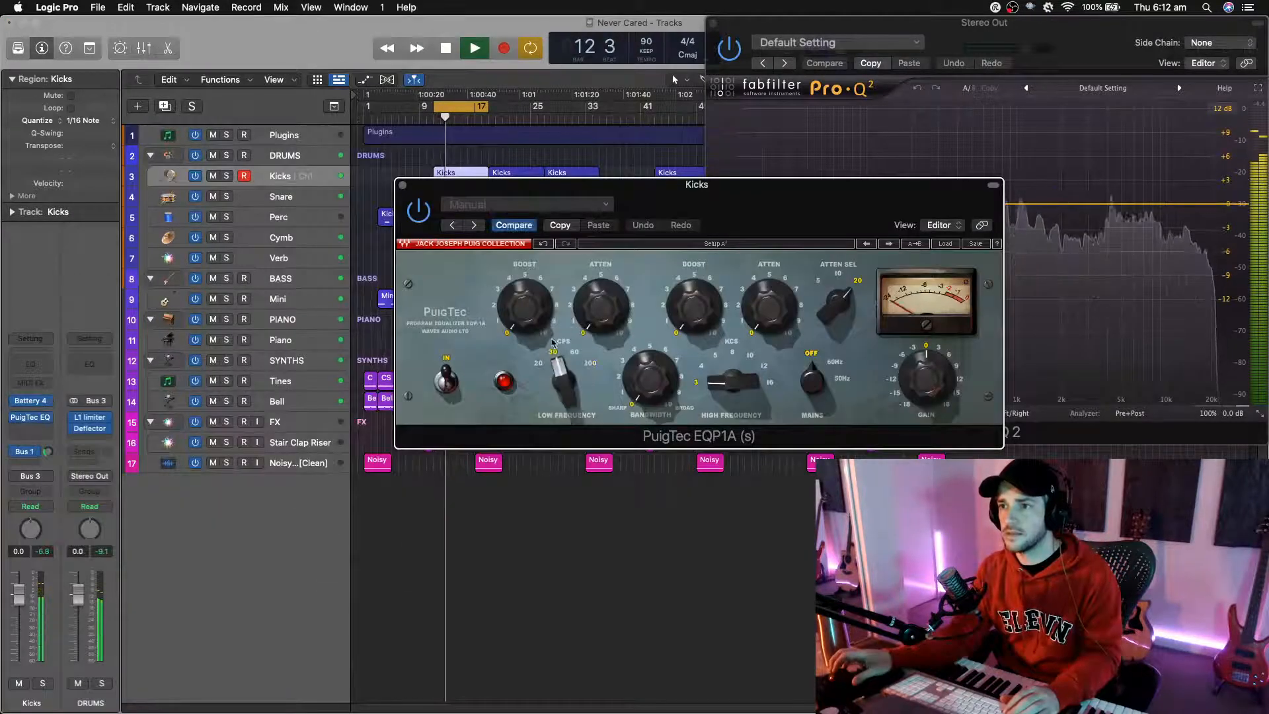
pyautogui.moveTo(524, 307); pyautogui.dragTo(524, 284)
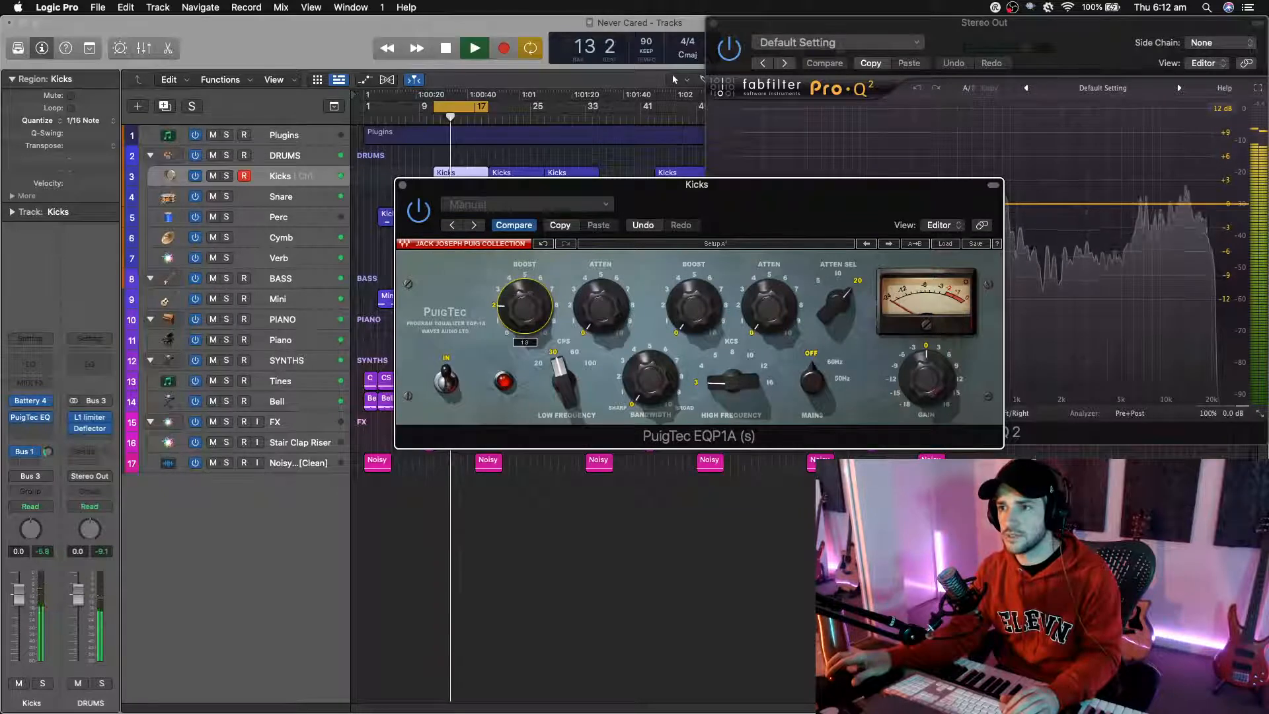
pyautogui.click(401, 186)
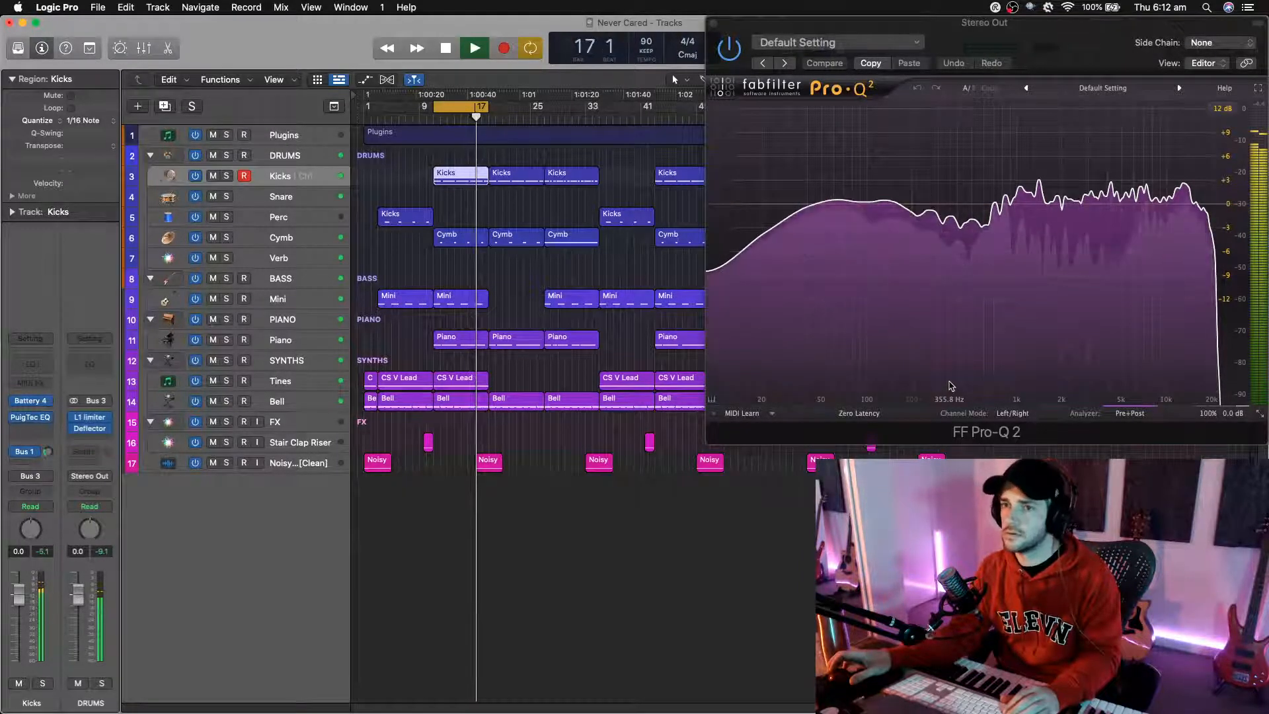
pyautogui.click(39, 424)
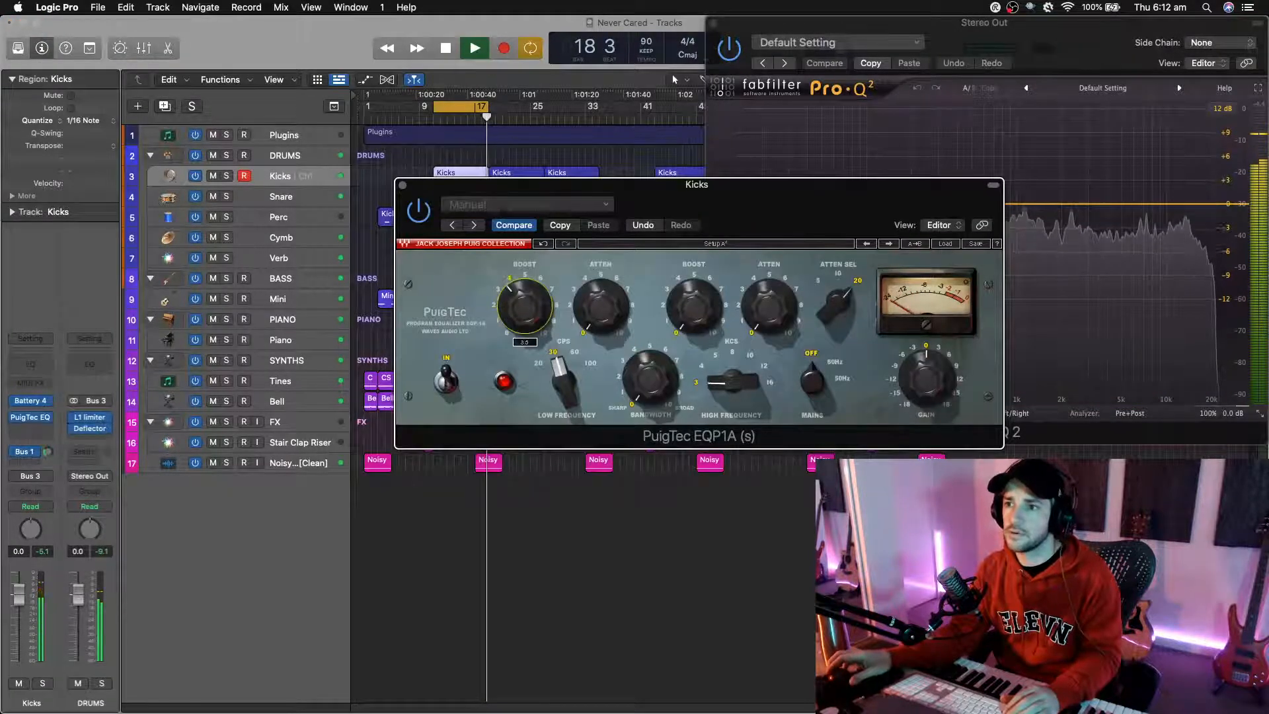
pyautogui.moveTo(524, 305); pyautogui.dragTo(524, 291)
pyautogui.moveTo(524, 306); pyautogui.dragTo(524, 310)
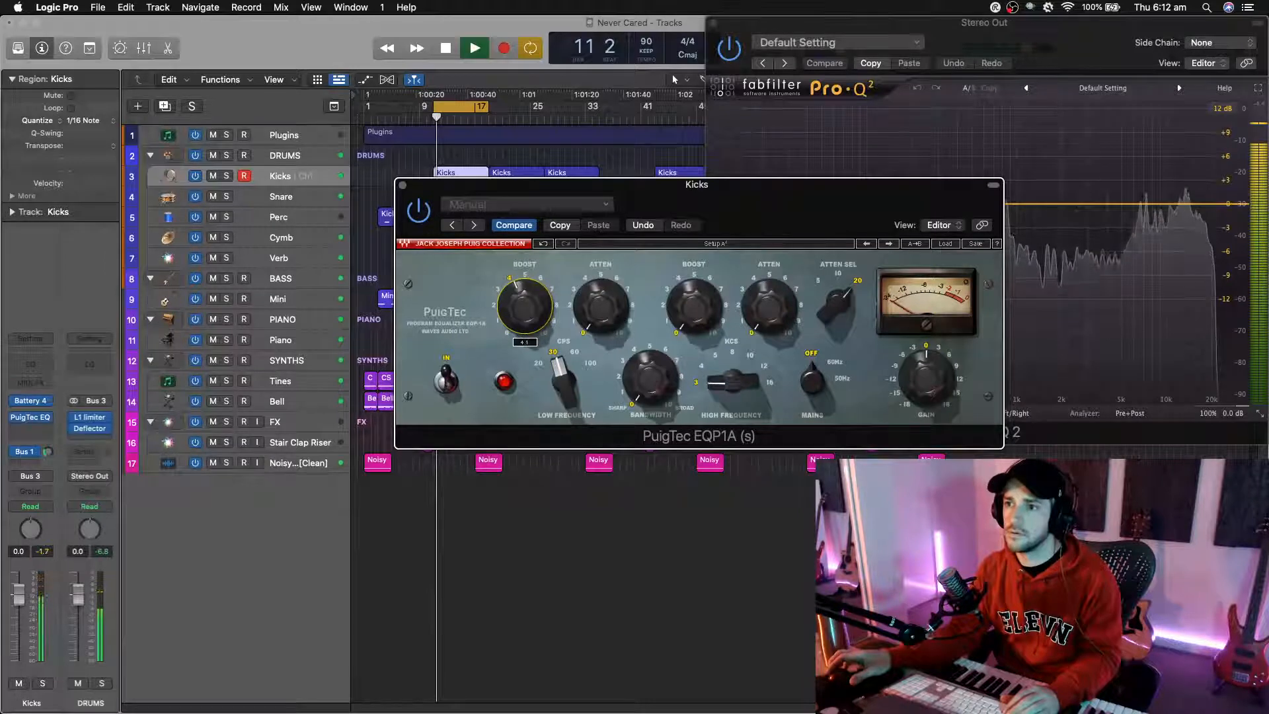
pyautogui.click(573, 351)
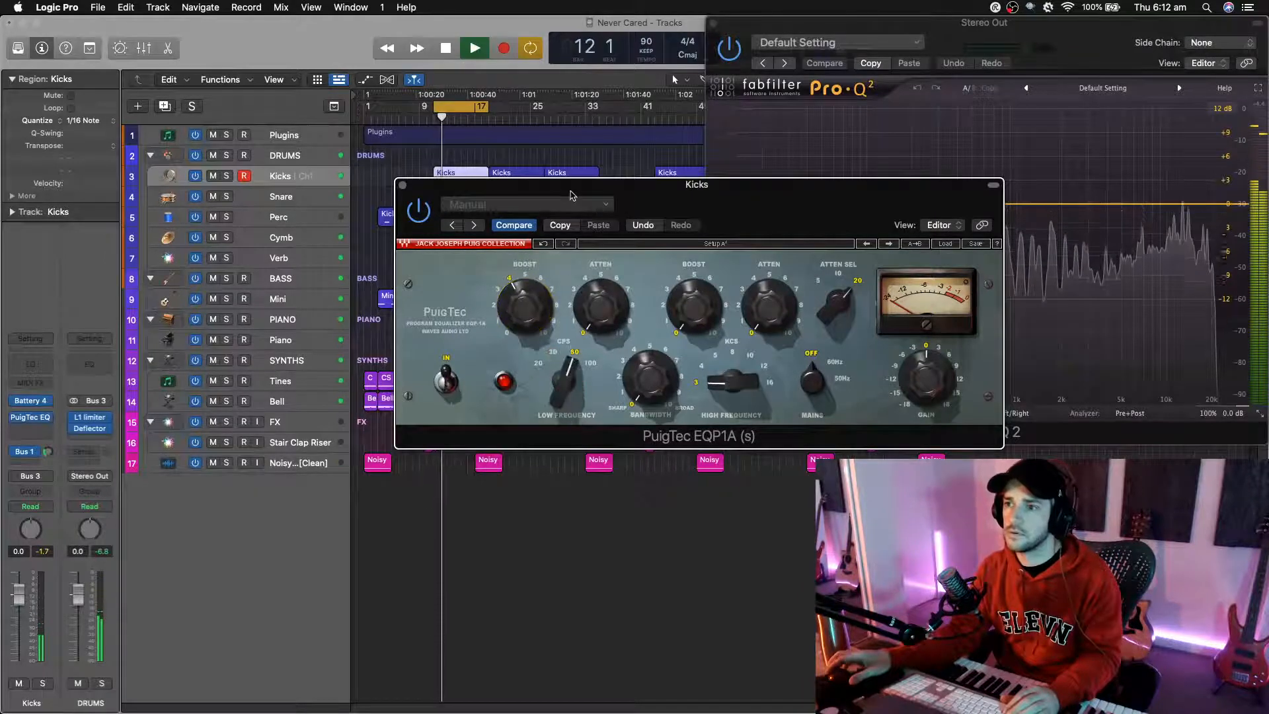
pyautogui.moveTo(572, 195); pyautogui.dragTo(477, 376)
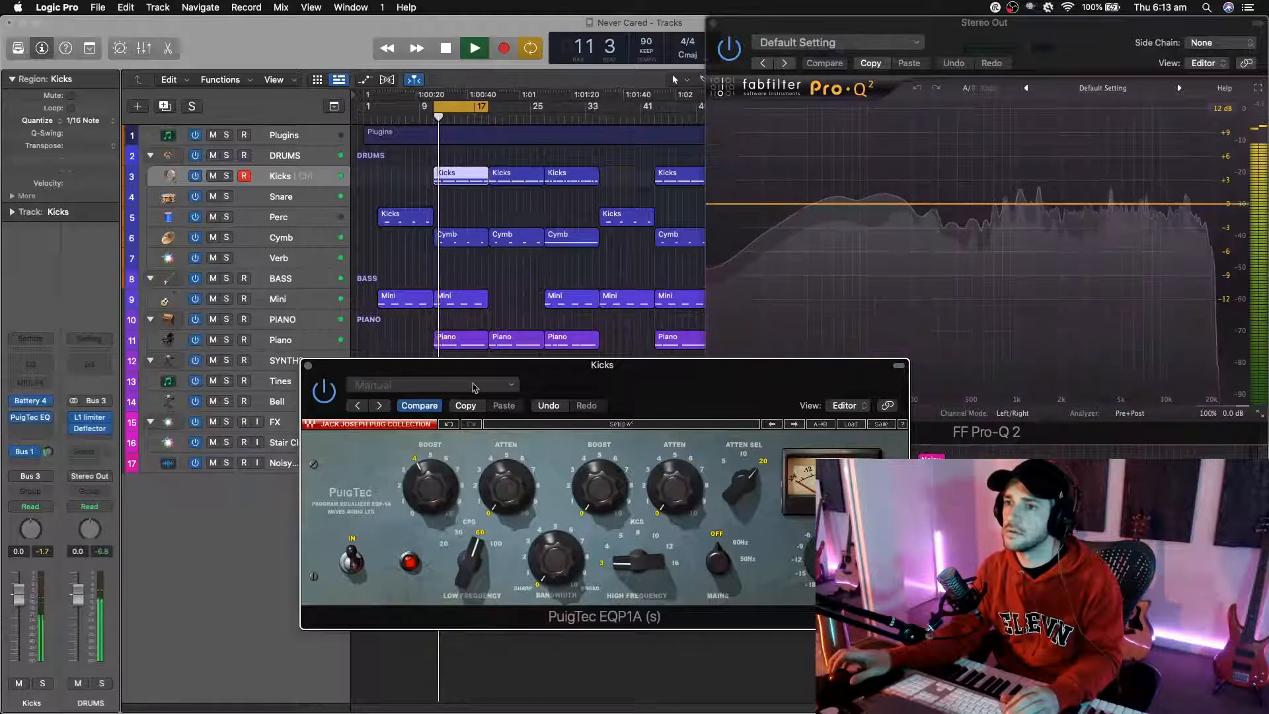
pyautogui.click(307, 365)
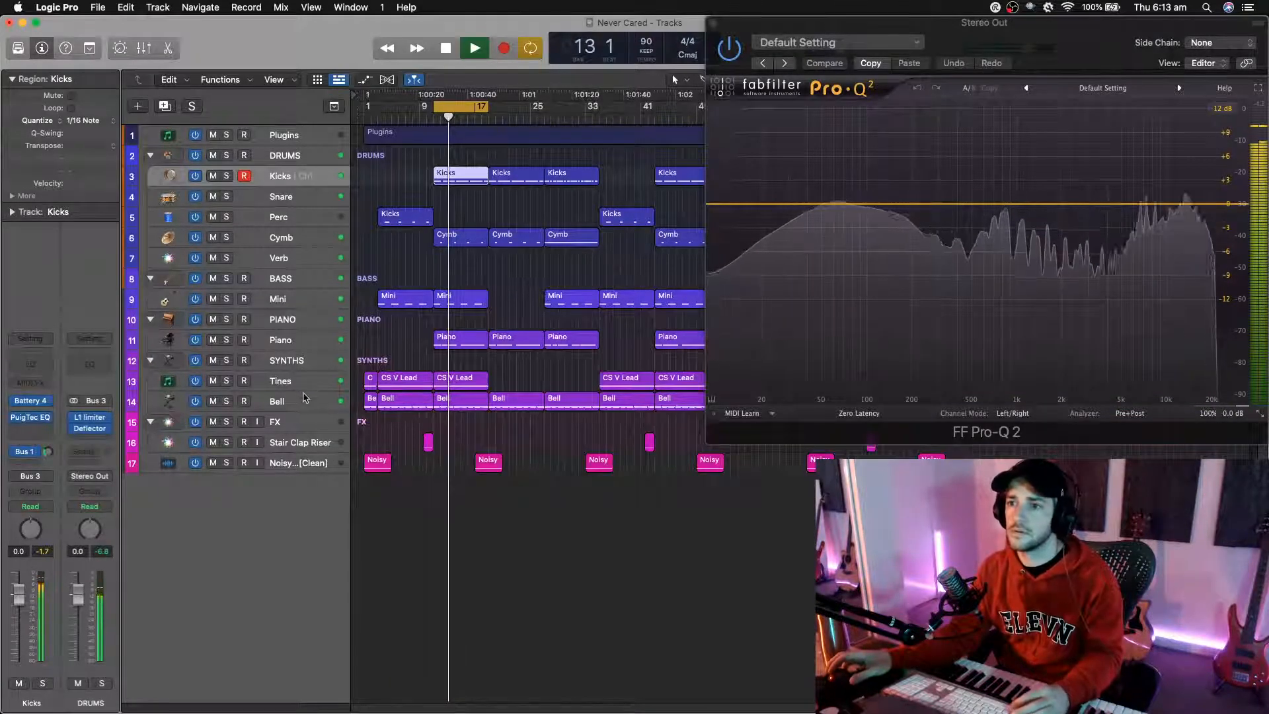
pyautogui.press('space')
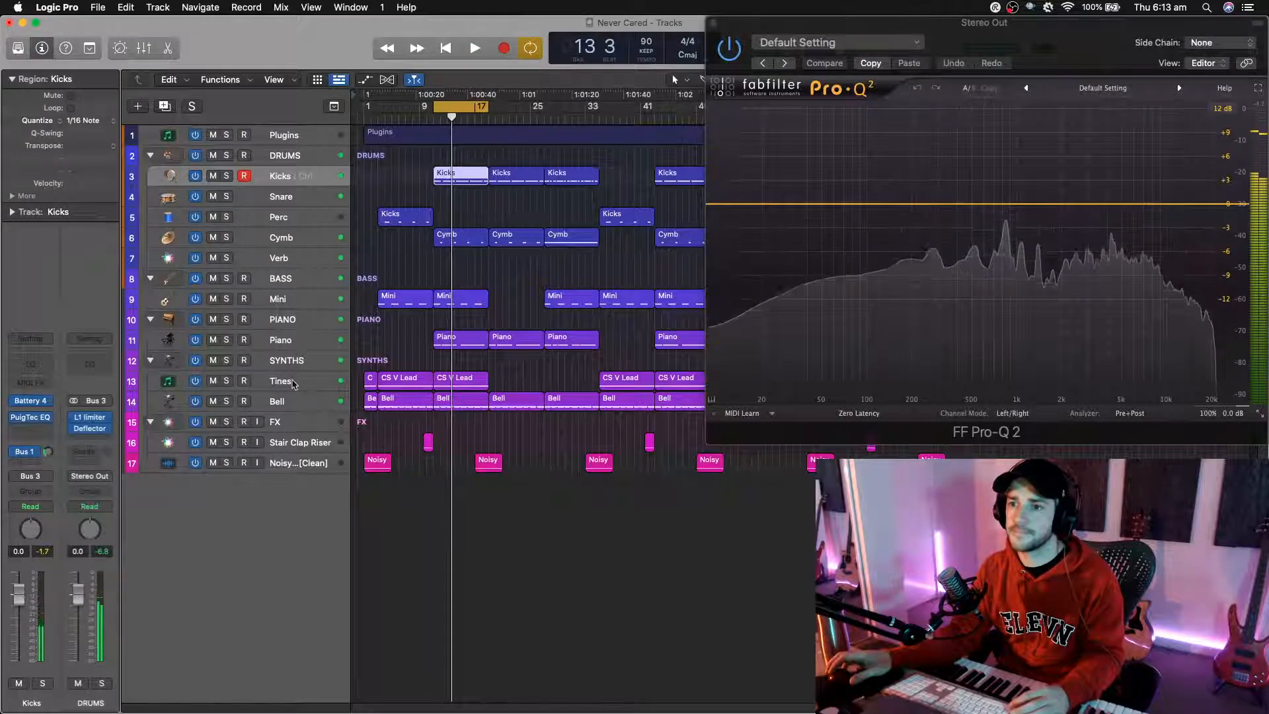
# Step: Pan the Tines track to -15 and the Piano track to +15, with the Piano level lowered to -2.1 dB
pyautogui.click(461, 378)
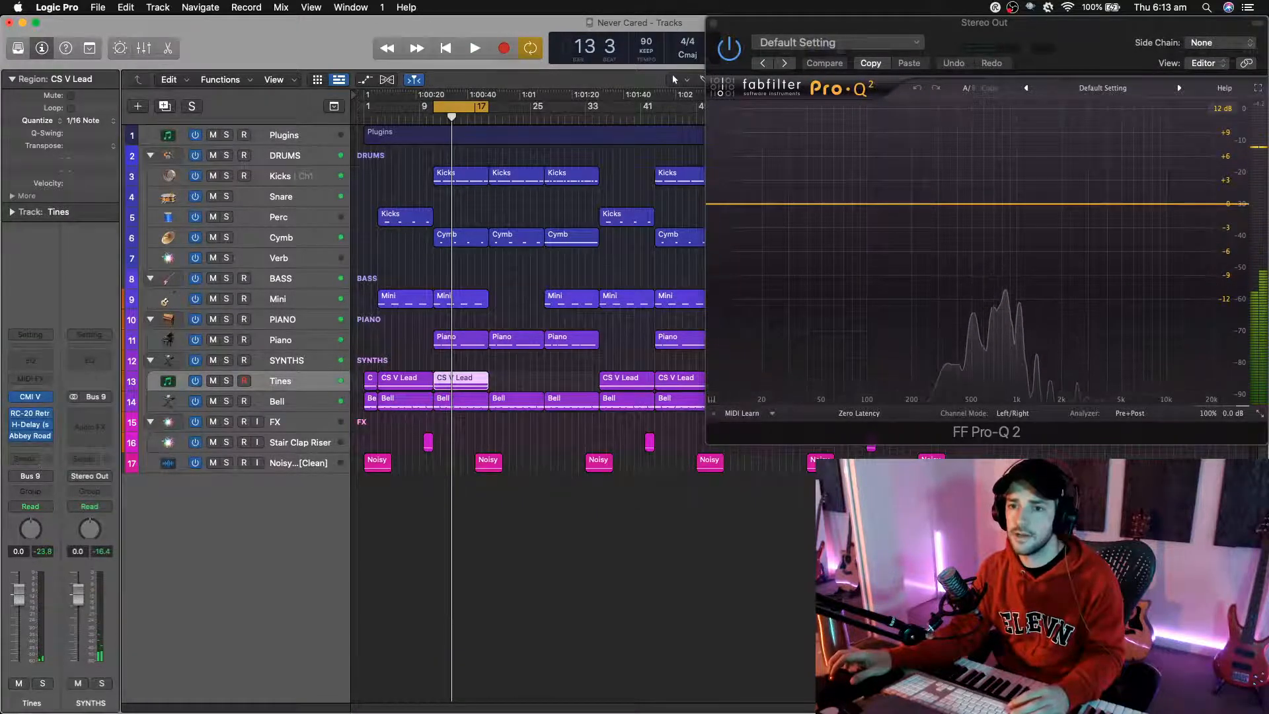
pyautogui.moveTo(31, 528)
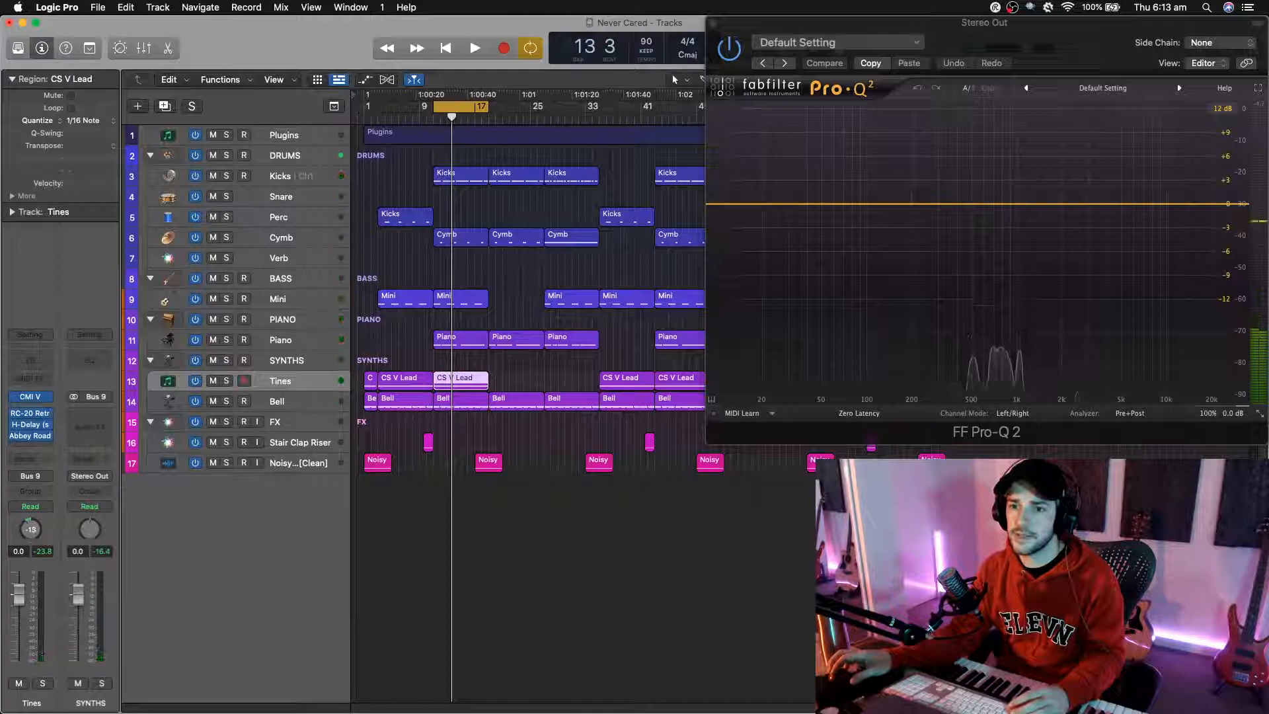
pyautogui.click(289, 339)
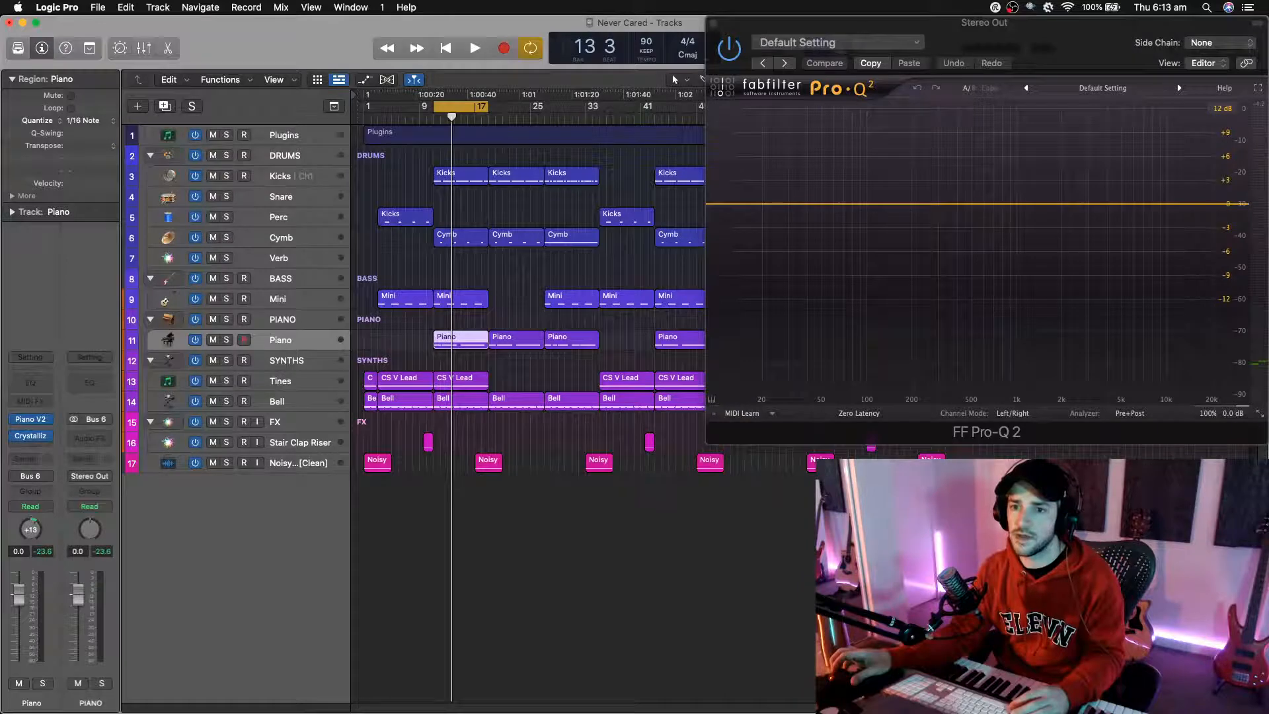
pyautogui.press('space')
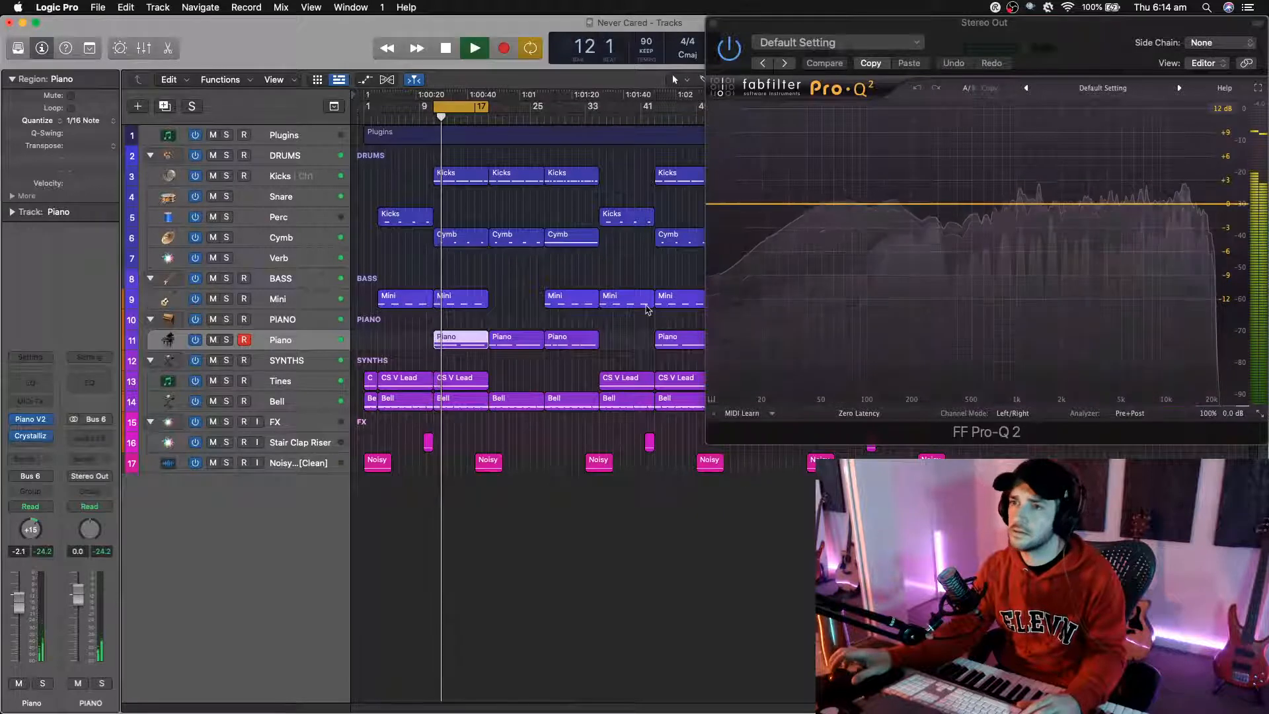
# Step: Check the Snare and DRUMS channel strips and the Pro-Q 2 spectrum against the looped beat before stopping playback
pyautogui.click(281, 202)
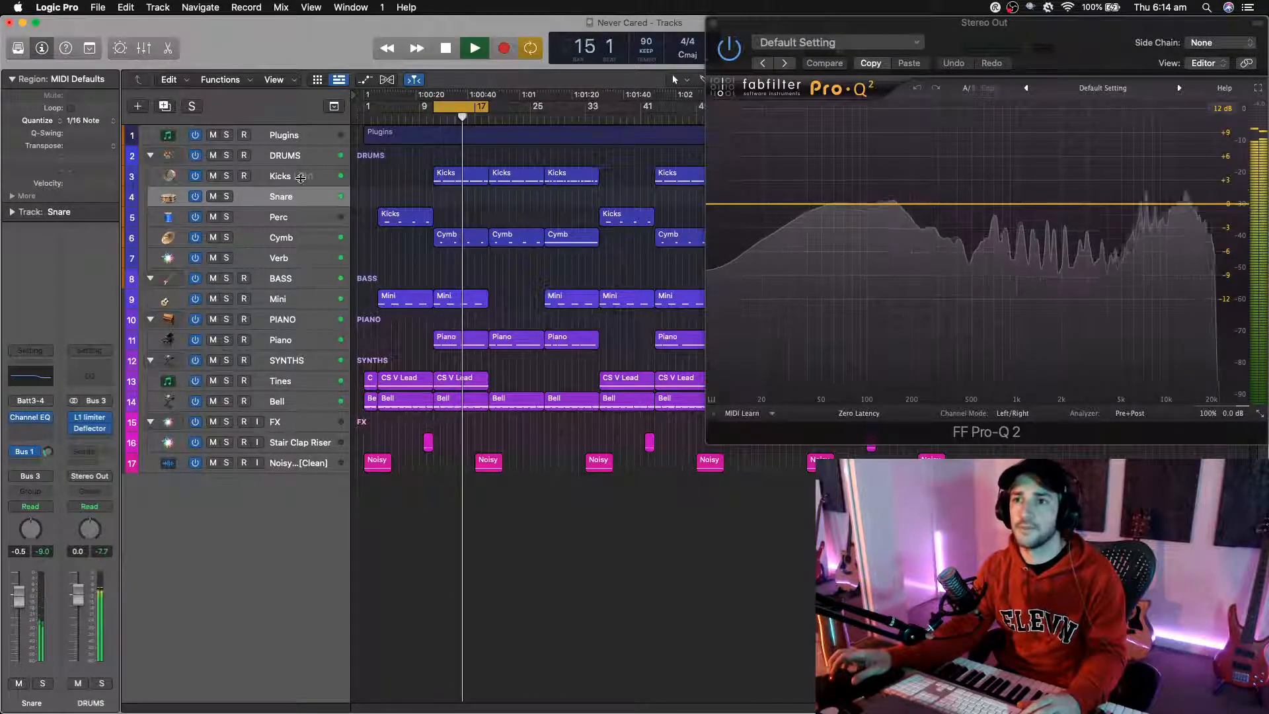
pyautogui.click(290, 156)
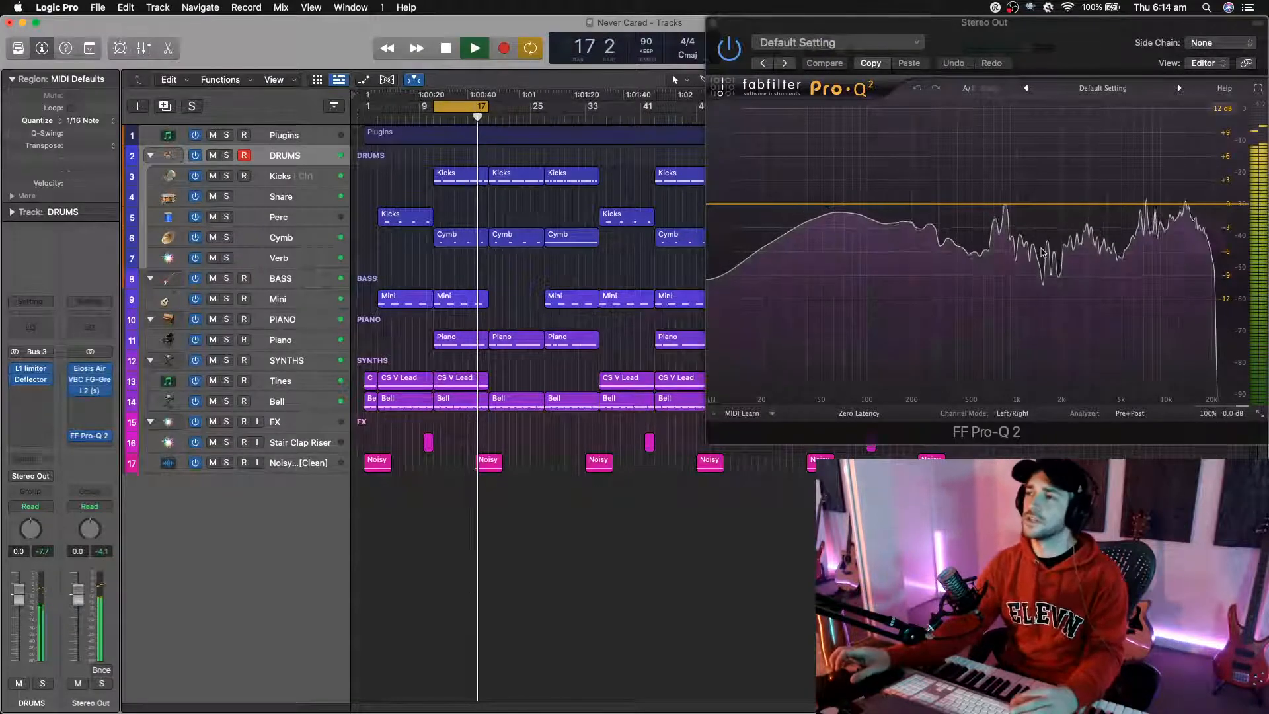
pyautogui.press('space')
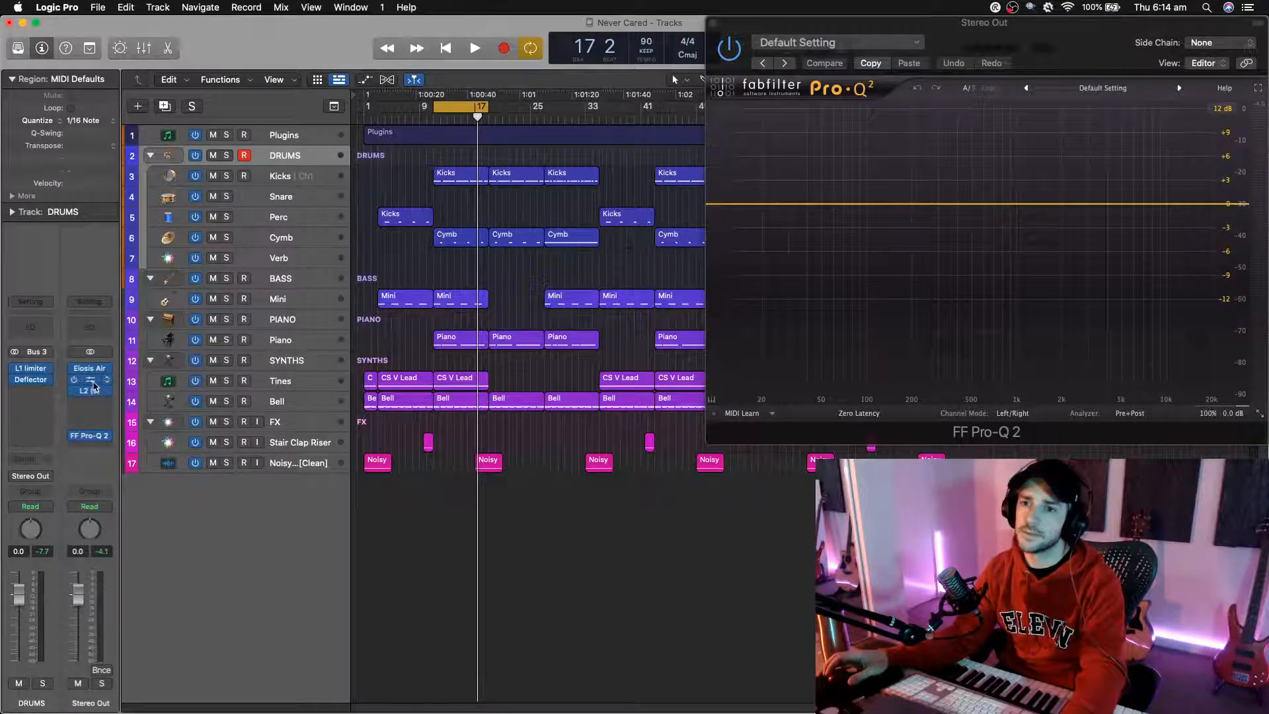
# Step: Set the threshold of the Stereo Out's VBC FG-Grey compressor to about -7.9 dB while the loop plays
pyautogui.click(93, 386)
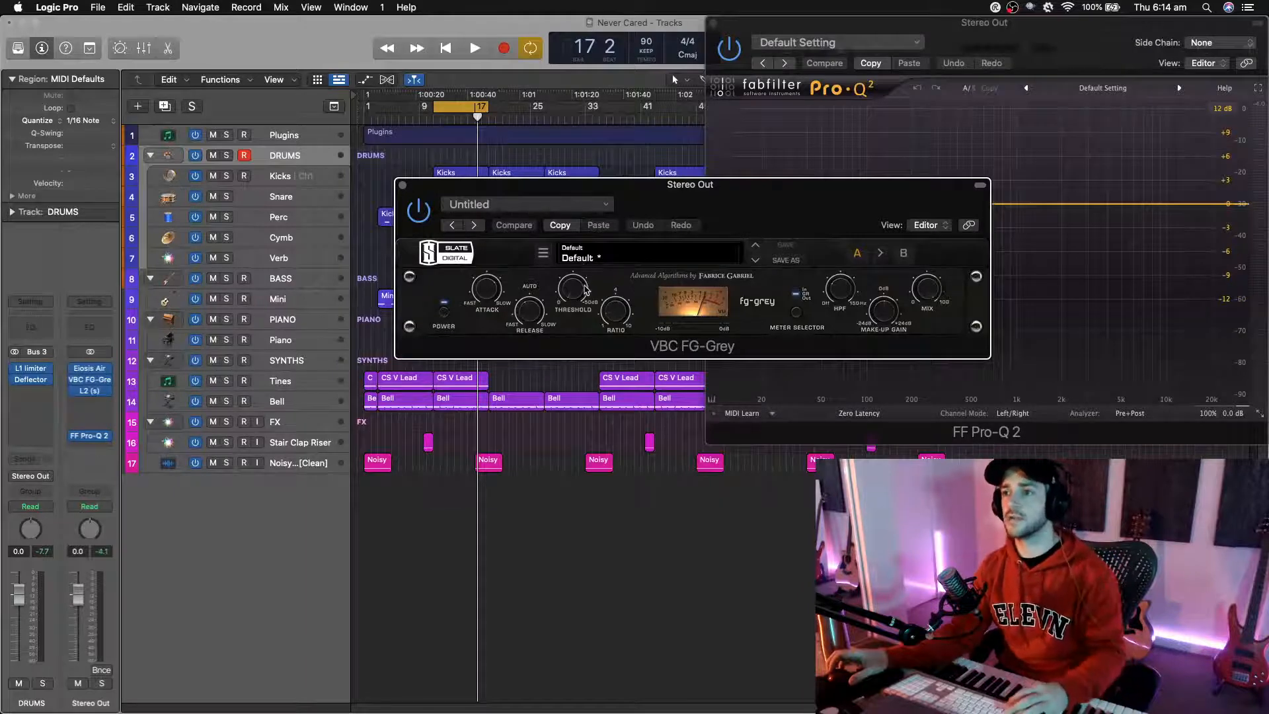
pyautogui.moveTo(580, 289)
pyautogui.press('space')
pyautogui.moveTo(581, 290); pyautogui.dragTo(584, 266)
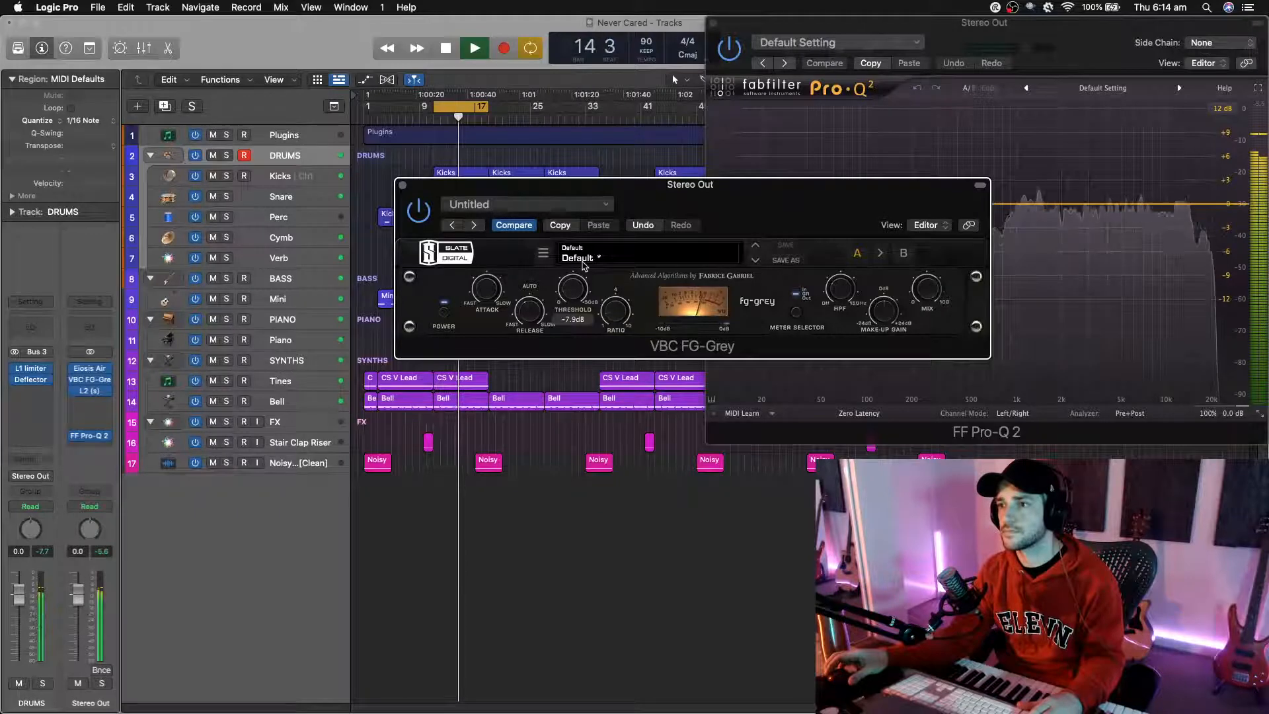
pyautogui.moveTo(584, 265); pyautogui.dragTo(584, 265)
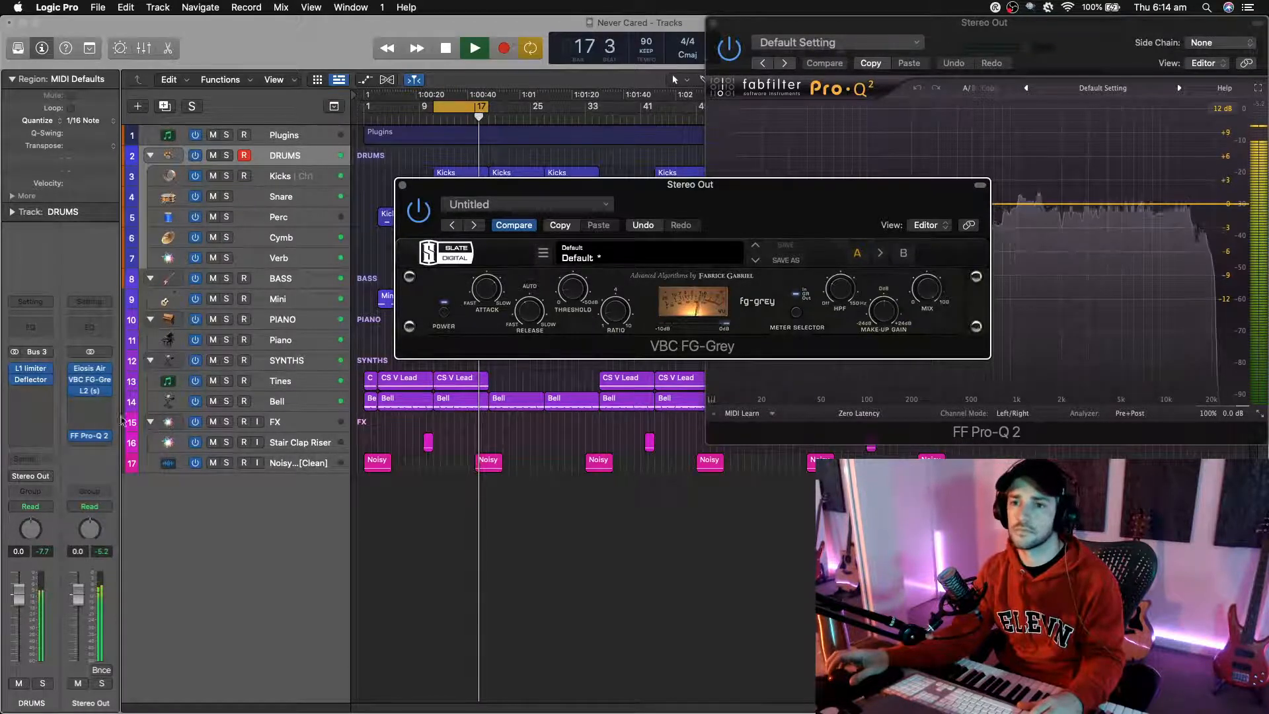
# Step: Lower the Stereo Out's L2 limiter threshold to about -9 dB, then stop playback and close all open plug-in windows
pyautogui.click(91, 391)
pyautogui.moveTo(448, 306); pyautogui.dragTo(447, 333)
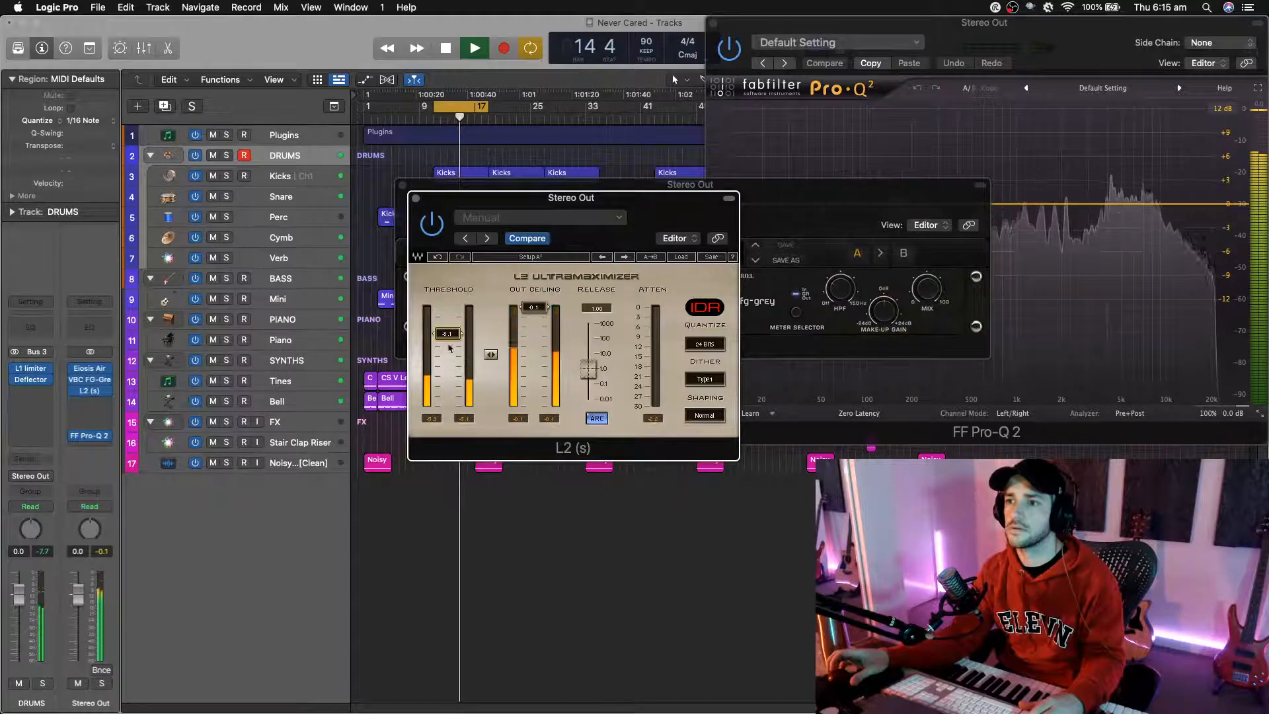
pyautogui.moveTo(448, 334); pyautogui.dragTo(448, 391)
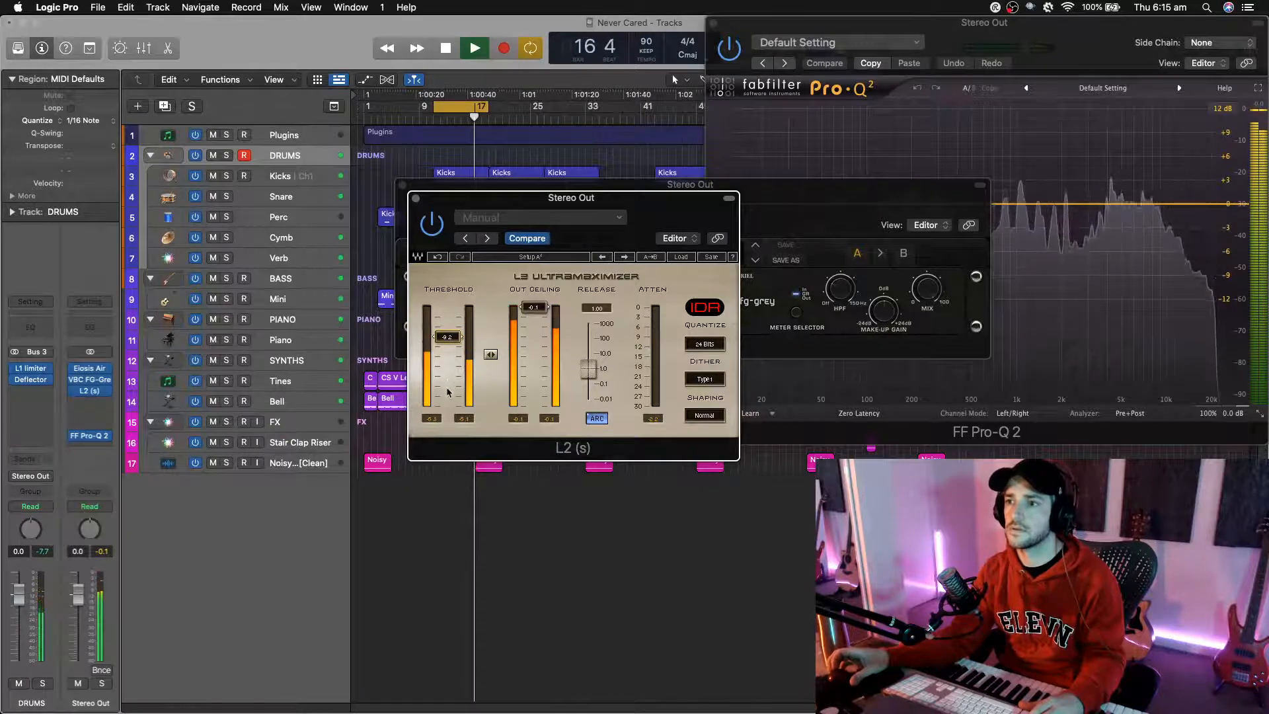
pyautogui.click(415, 198)
pyautogui.click(403, 186)
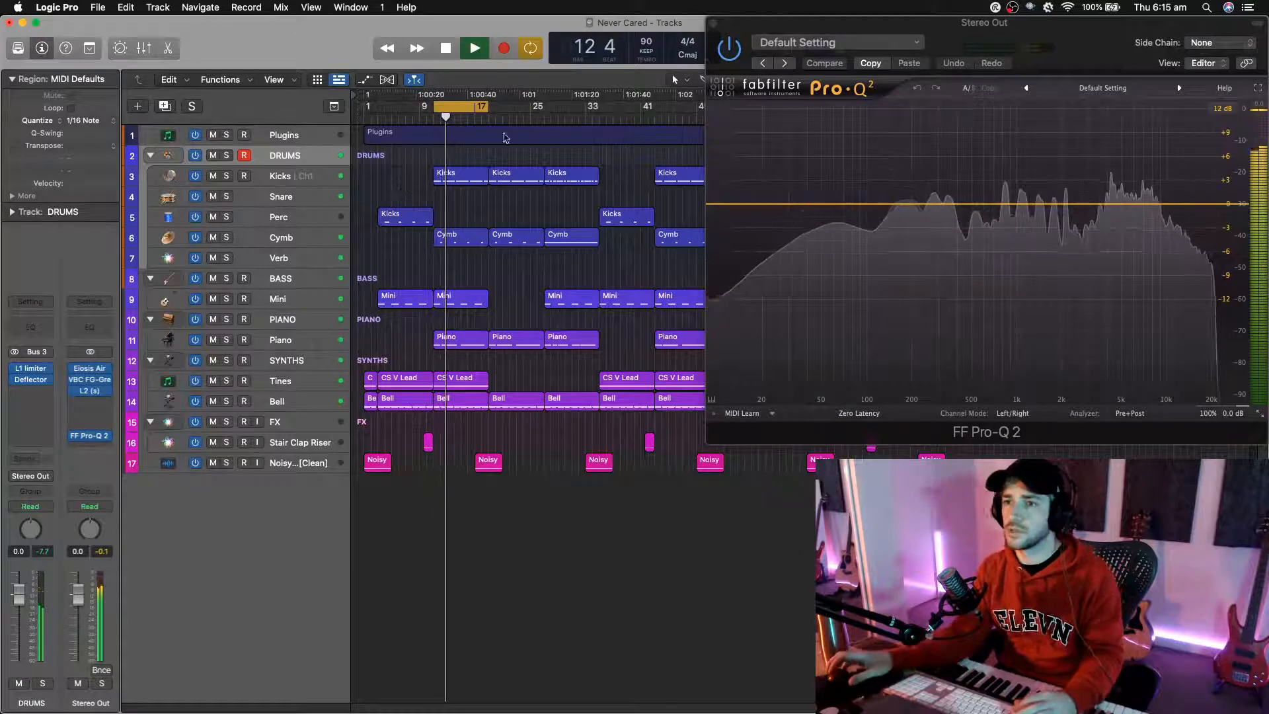
pyautogui.click(92, 394)
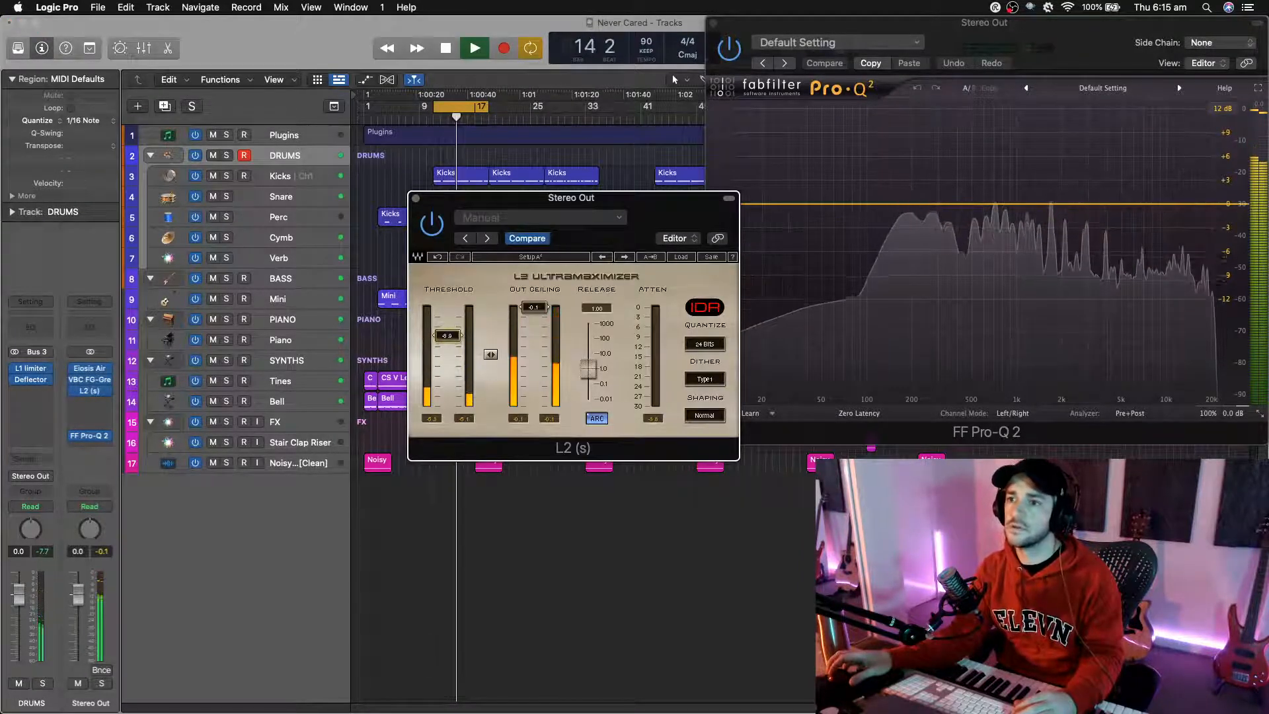
pyautogui.moveTo(447, 337); pyautogui.dragTo(447, 336)
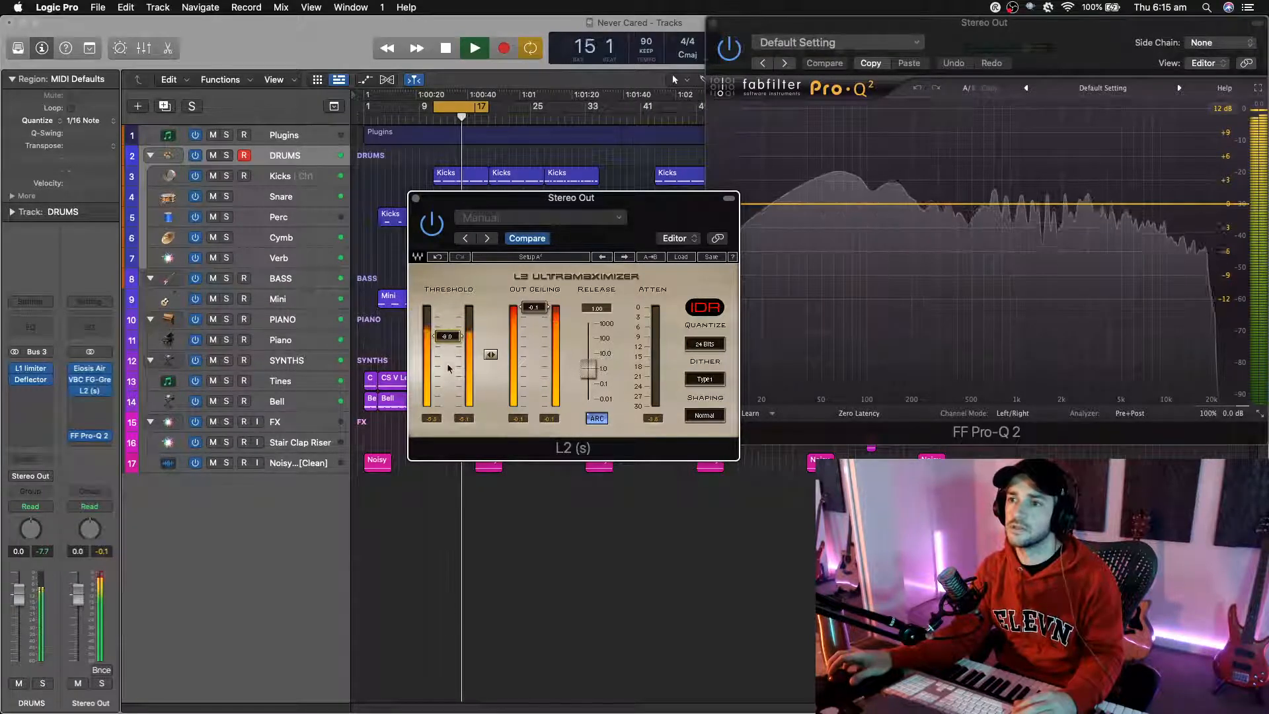
pyautogui.press('space')
pyautogui.click(415, 197)
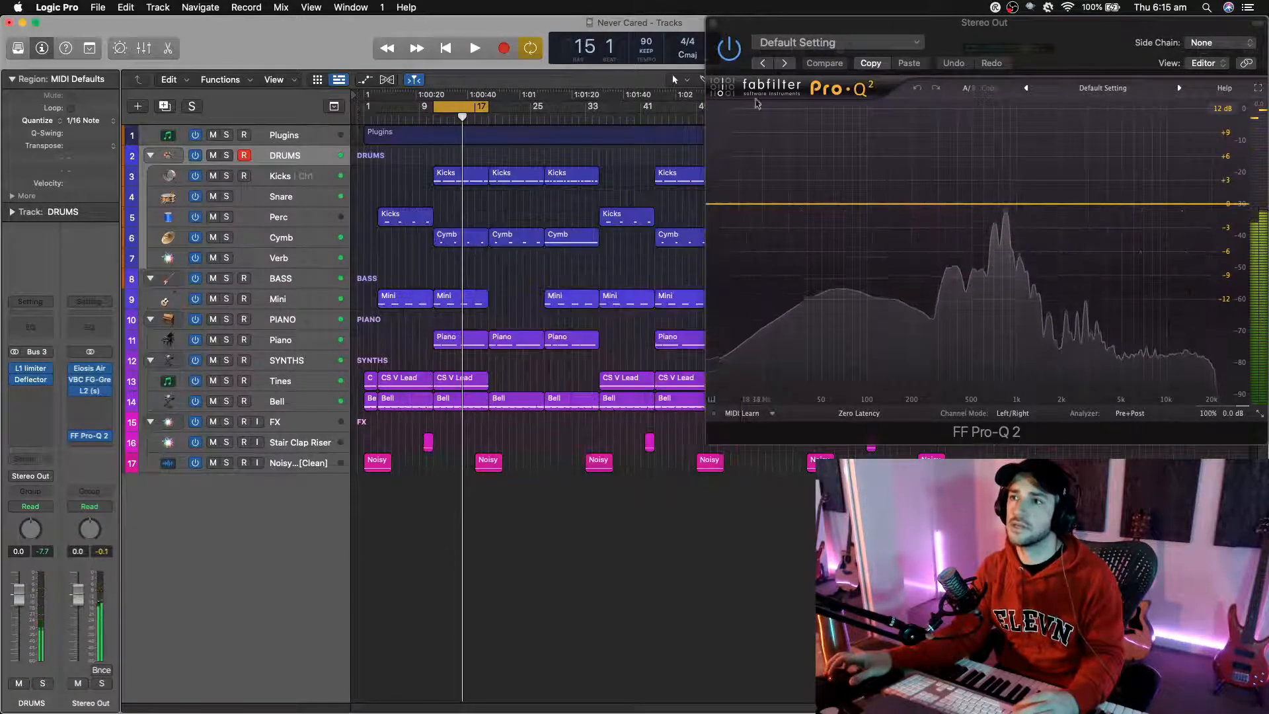
pyautogui.press('super+w')
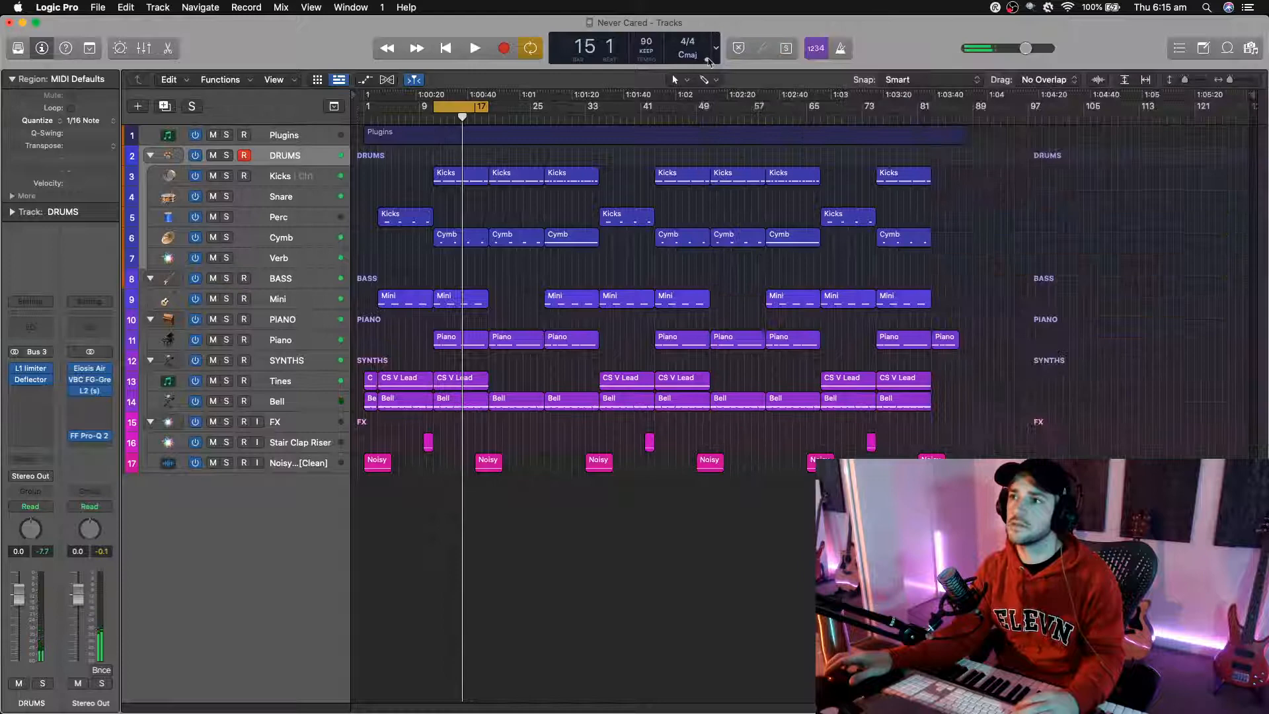
# Step: Set the cycle range to the full length of the Plugins region and play the whole beat
pyautogui.click(508, 135)
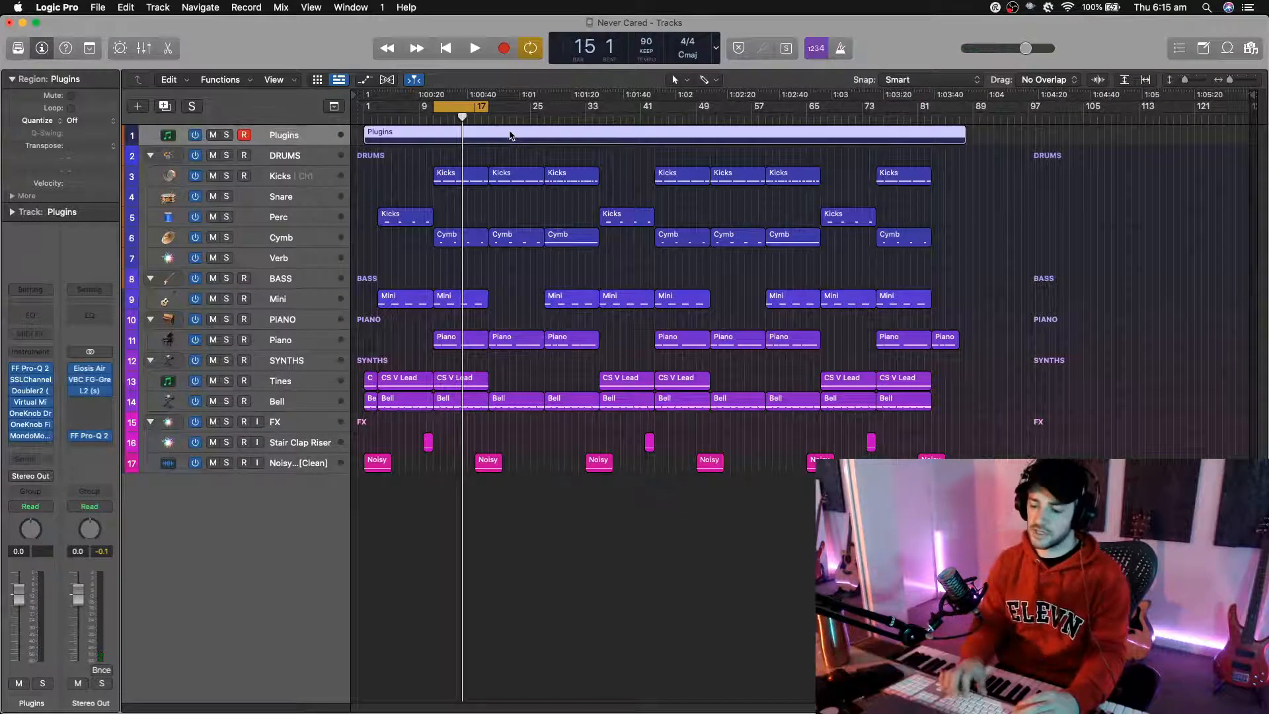
pyautogui.press('super+u')
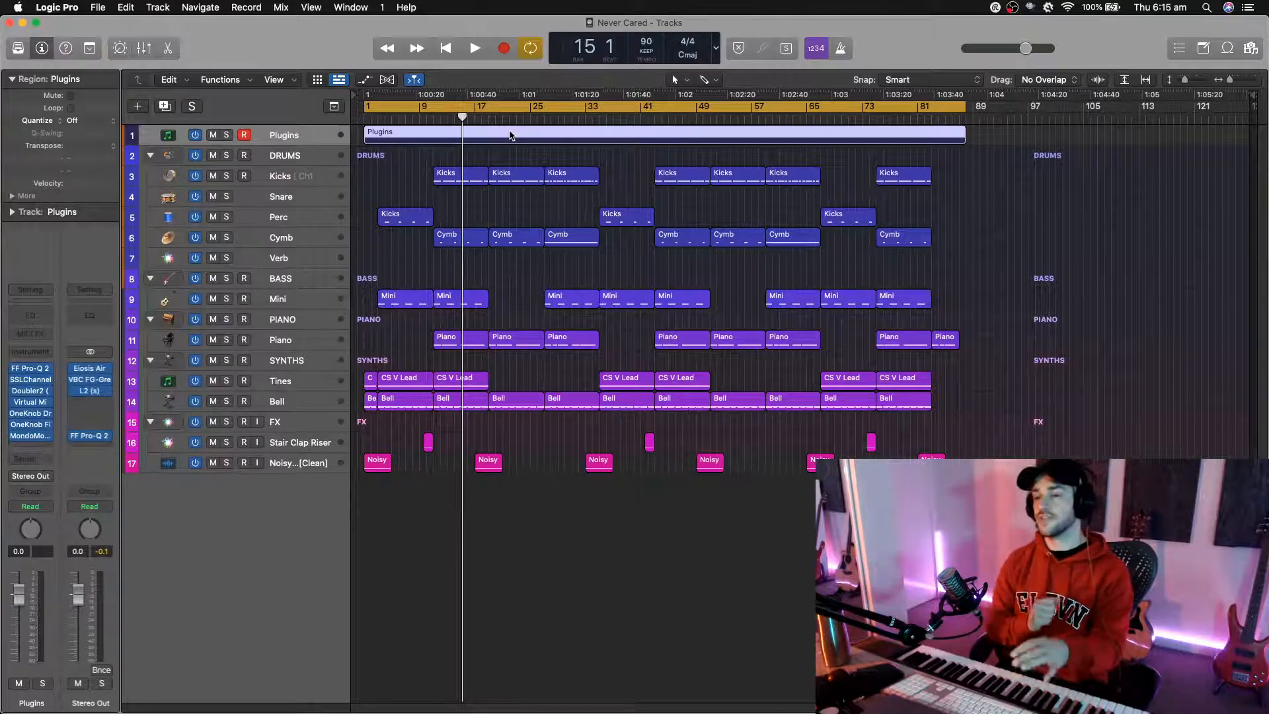
pyautogui.press('space')
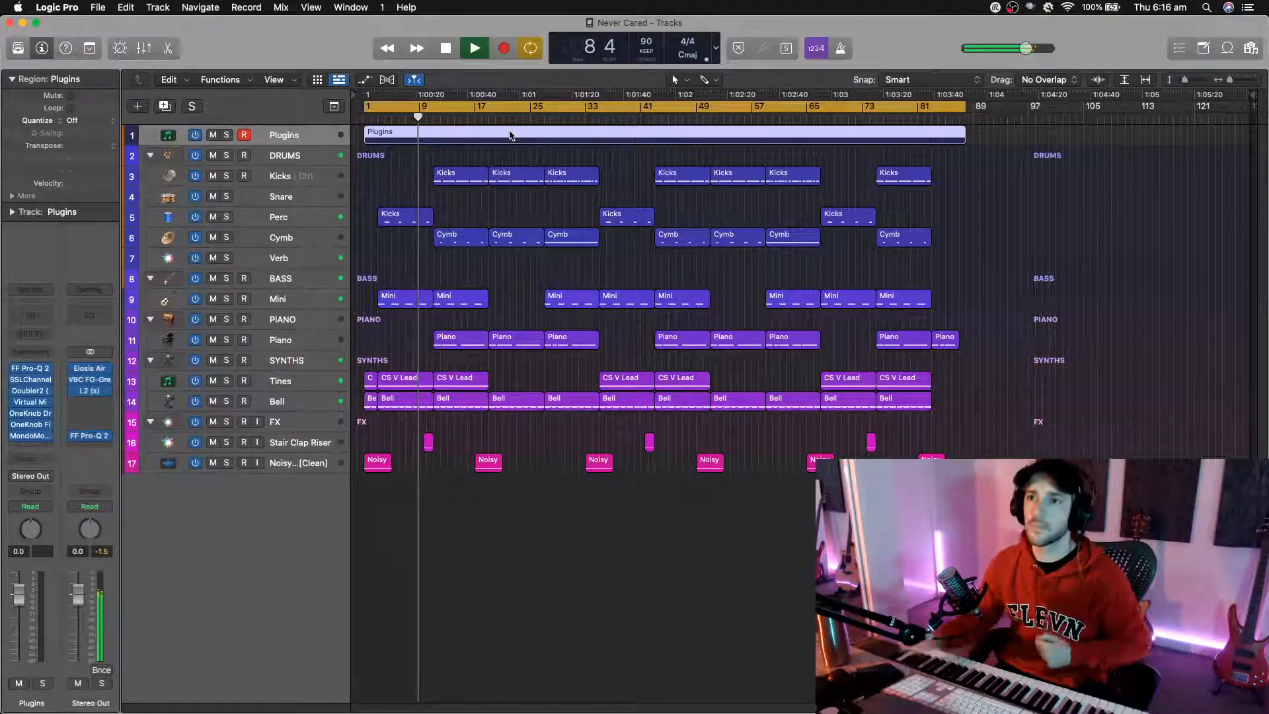
# Step: Lower the Perc track's level to -14.8 dB during playback and deselect its regions
pyautogui.click(278, 225)
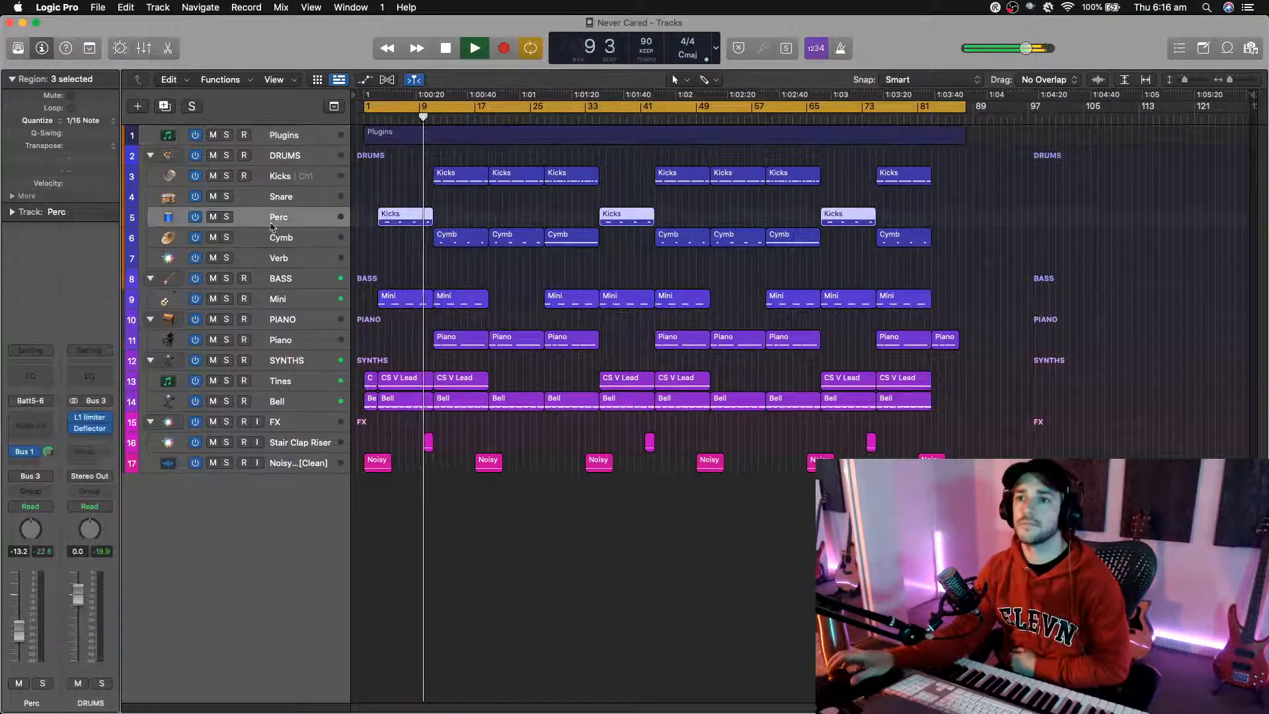
pyautogui.moveTo(14, 634); pyautogui.dragTo(15, 637)
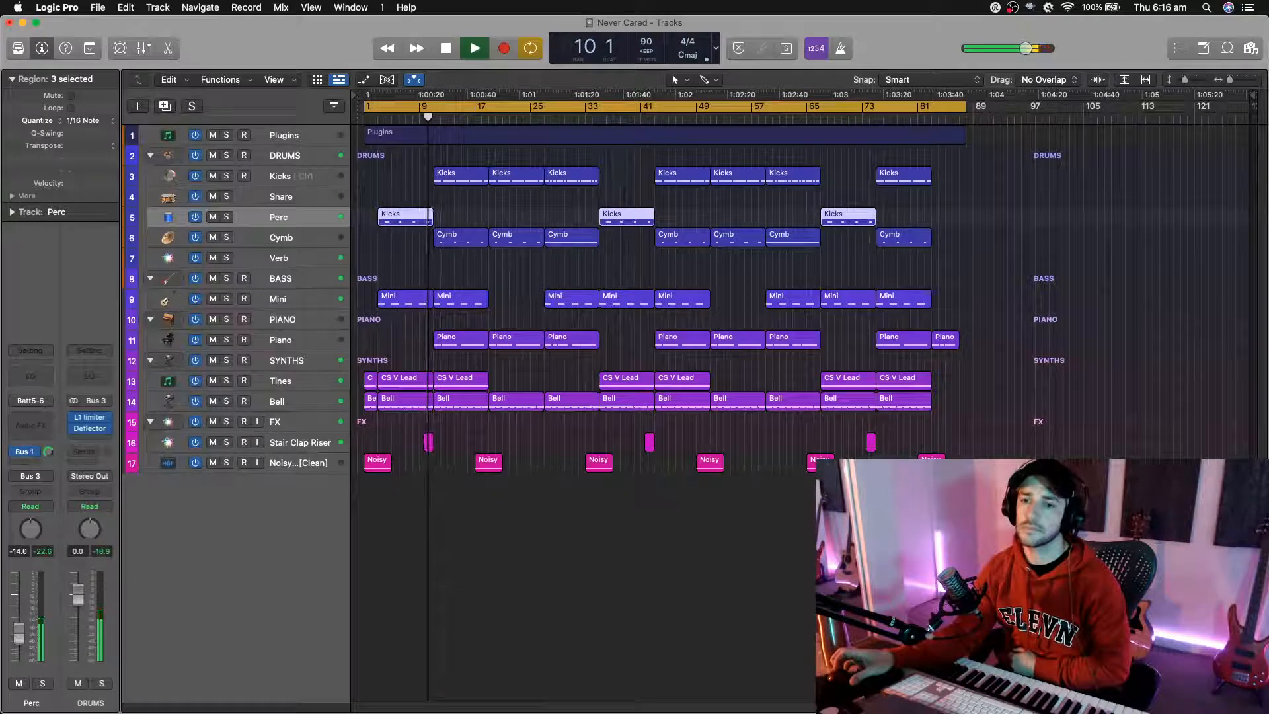
pyautogui.click(407, 562)
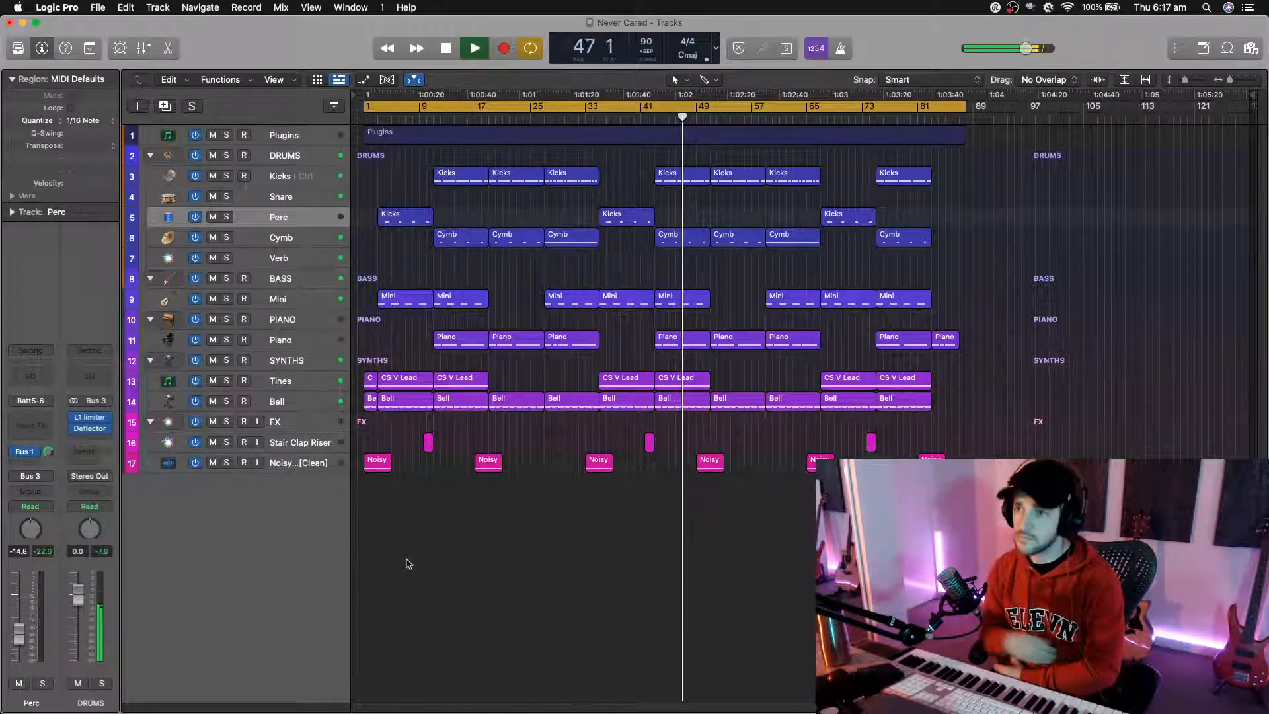
# Step: Move the high shelf in the Snare track's Channel EQ down to 1550 Hz and deepen its cut slightly
pyautogui.press('Up')
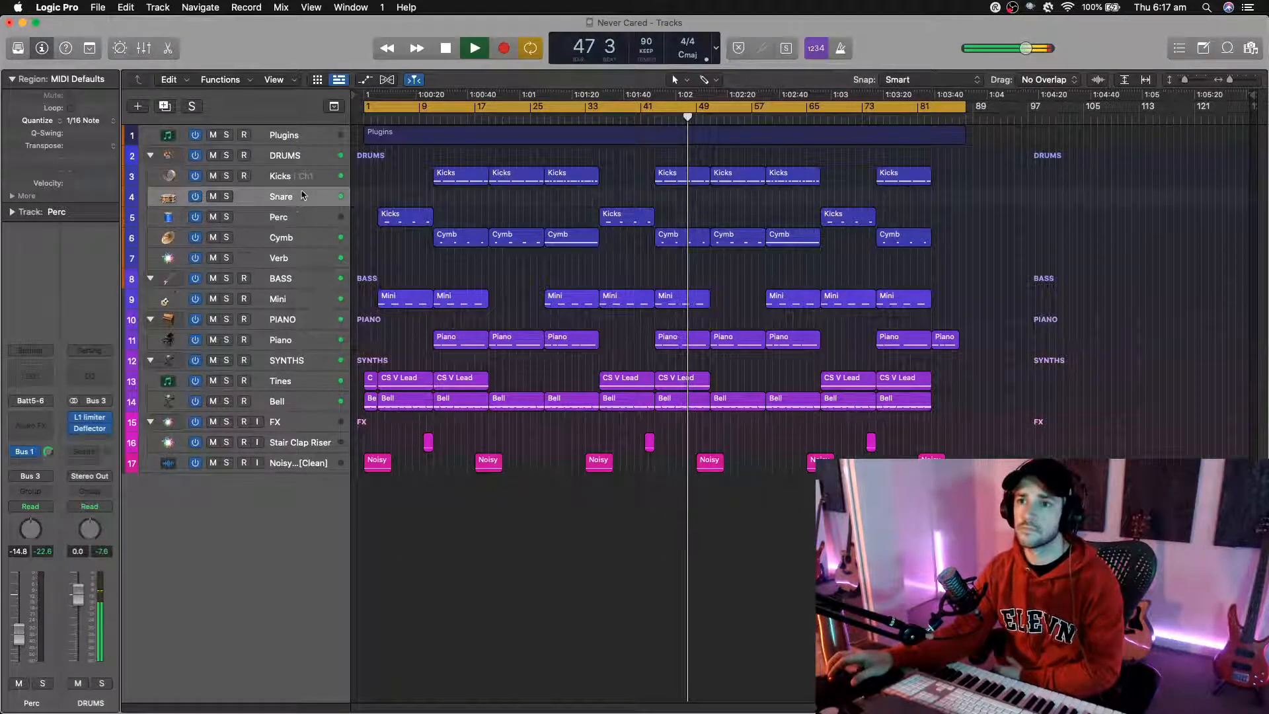
pyautogui.click(30, 375)
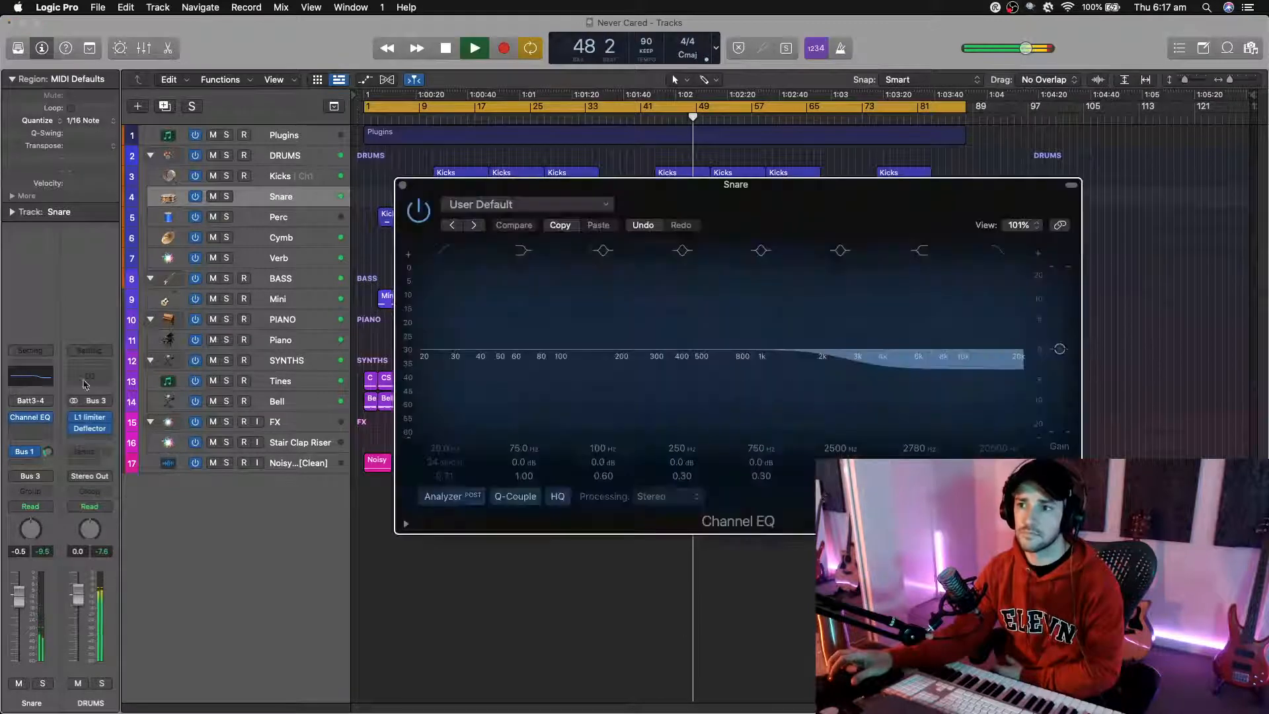
pyautogui.moveTo(848, 368); pyautogui.dragTo(797, 367)
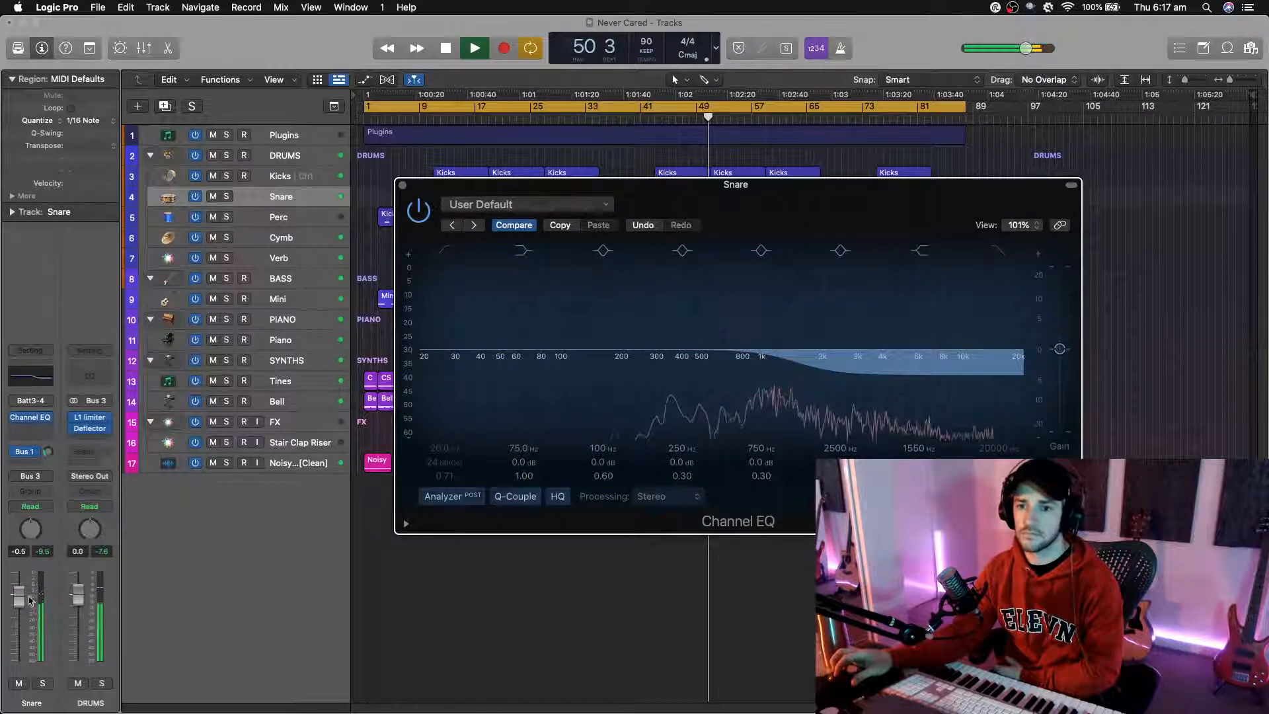
# Step: Lower the Snare level to -2.0 dB, close its Channel EQ and stop playback at the end of the song
pyautogui.moveTo(19, 595); pyautogui.dragTo(18, 602)
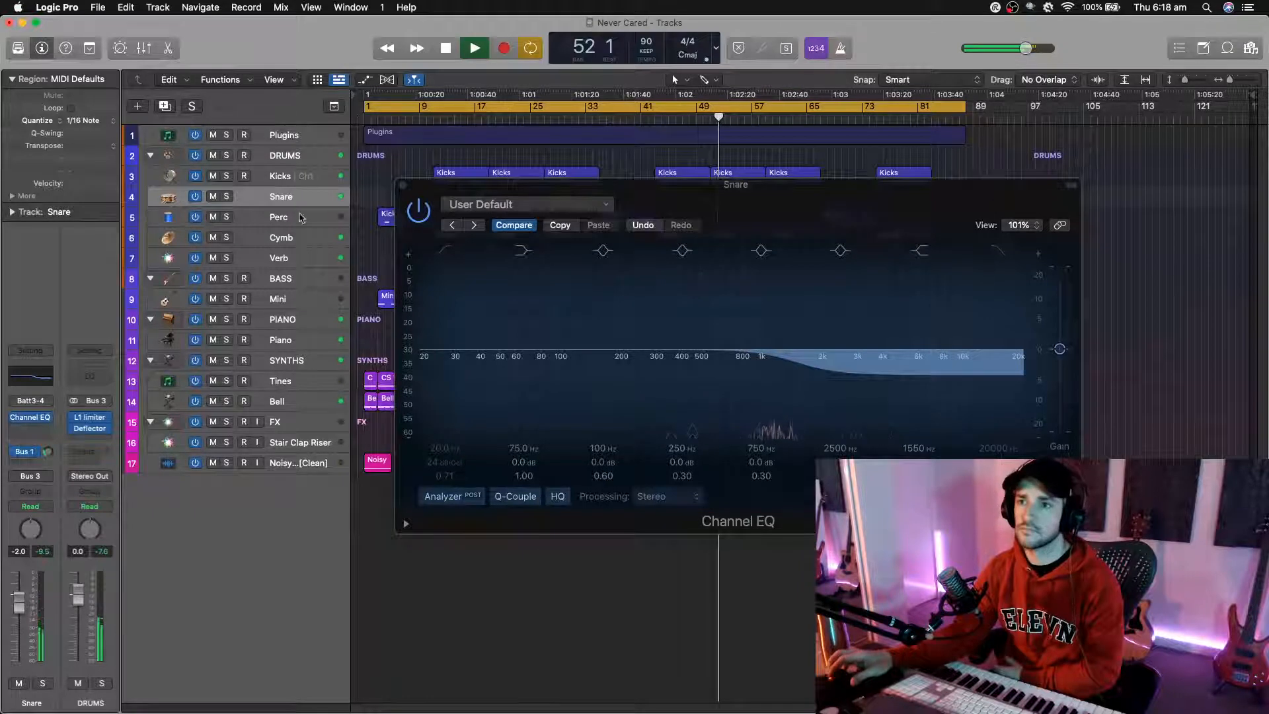
pyautogui.click(404, 186)
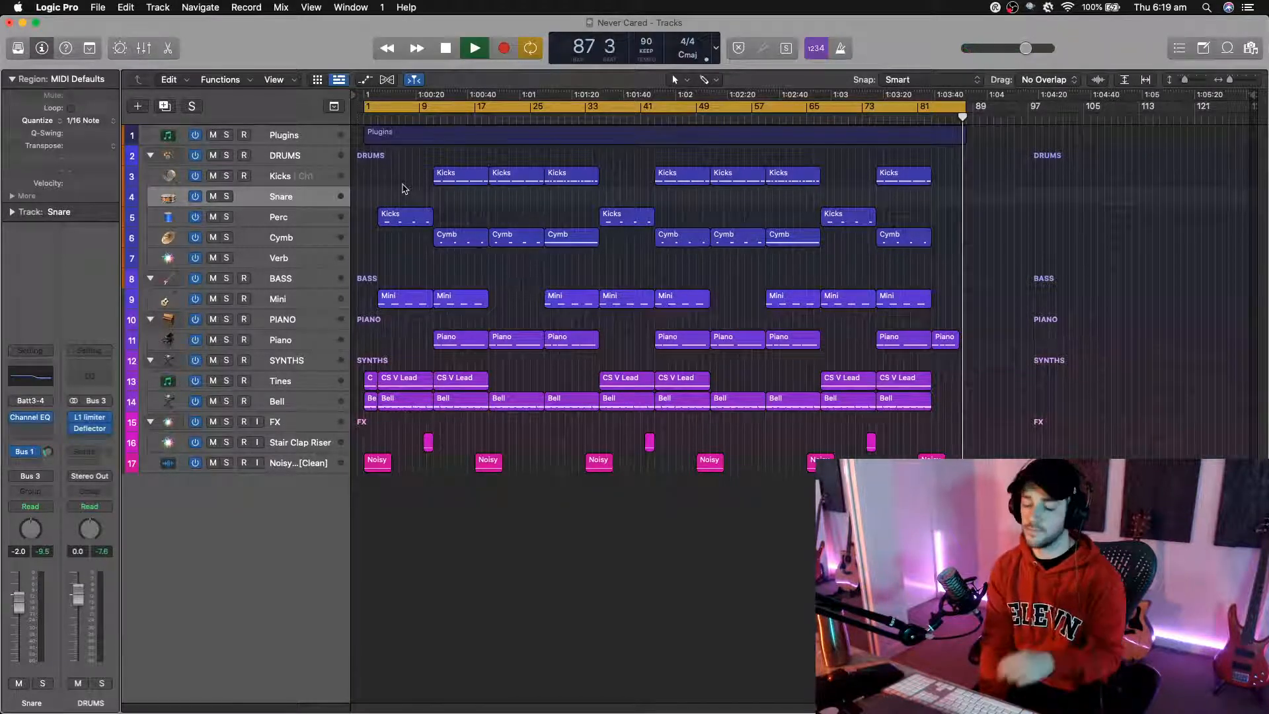
pyautogui.press('space')
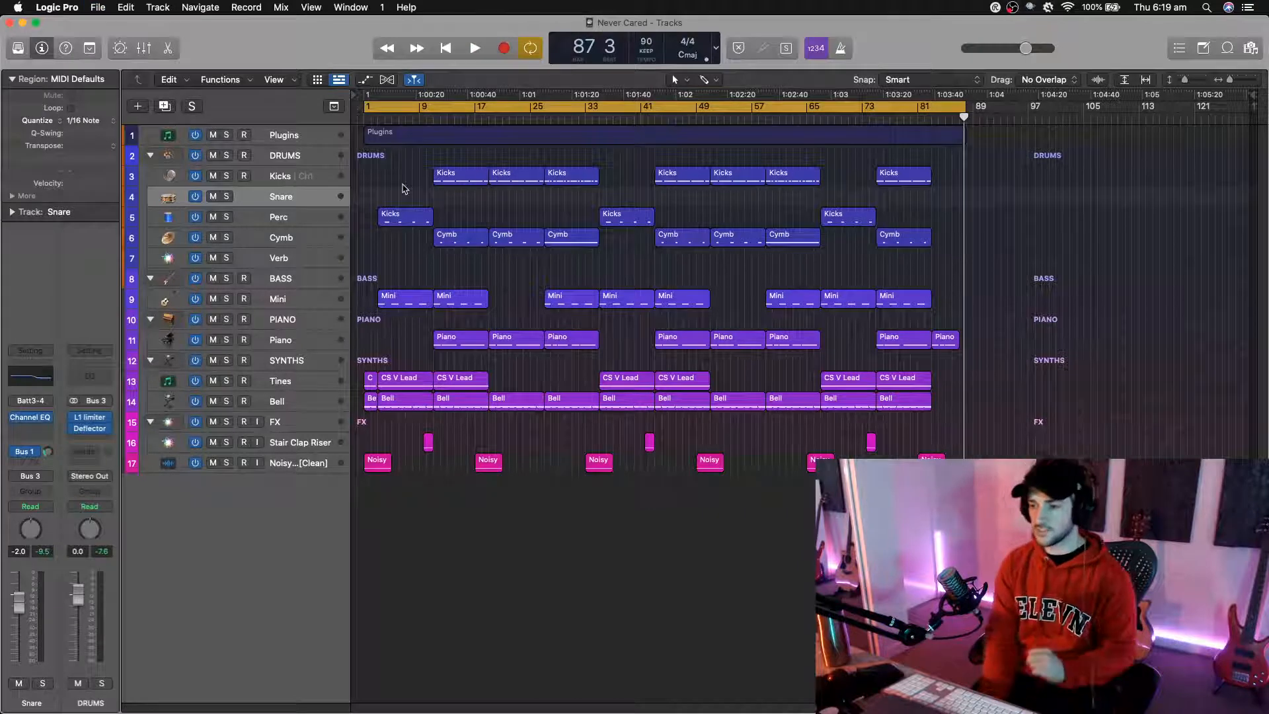